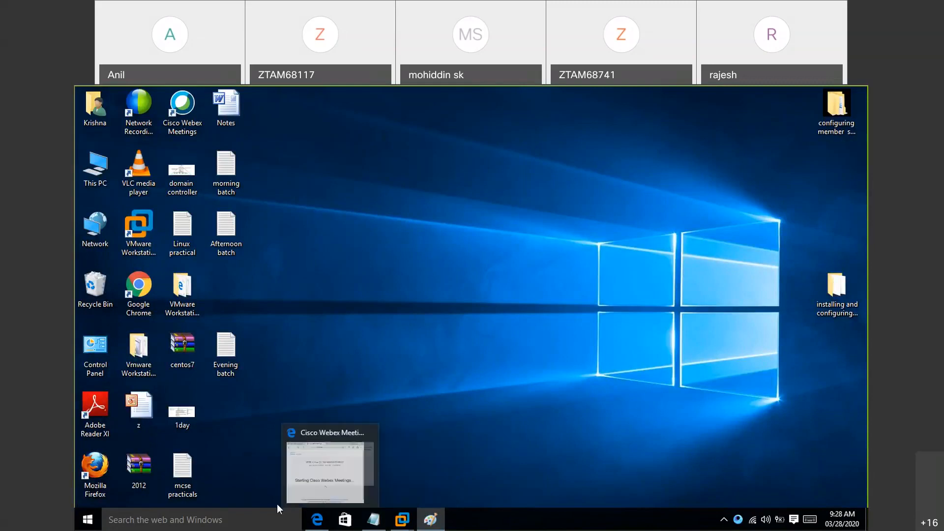
- Open the mcse practicals notes from the desktop and search them for "group policy"
double_click(187, 477)
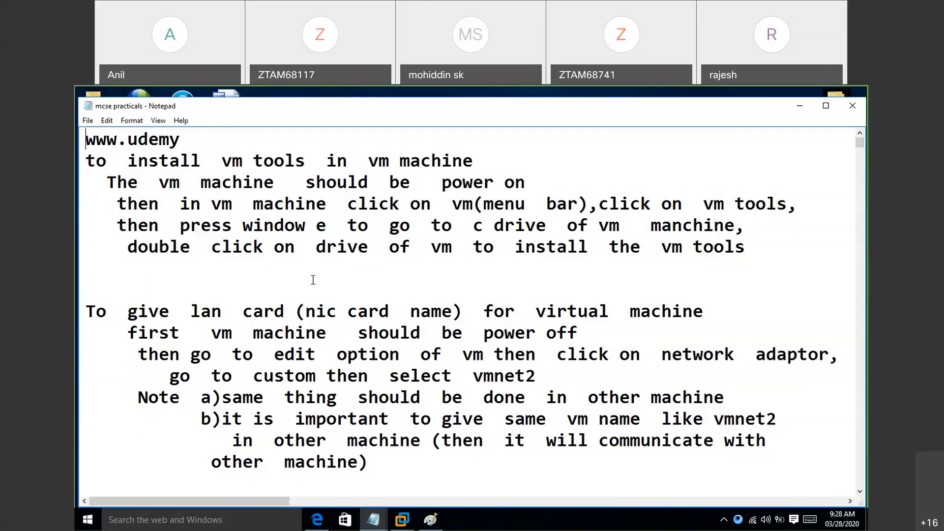
key(ctrl+f)
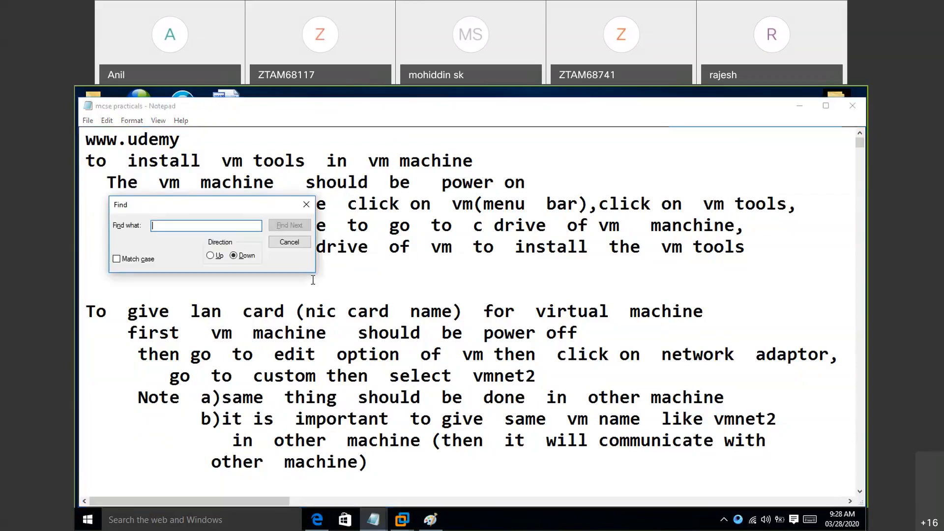
text(group p)
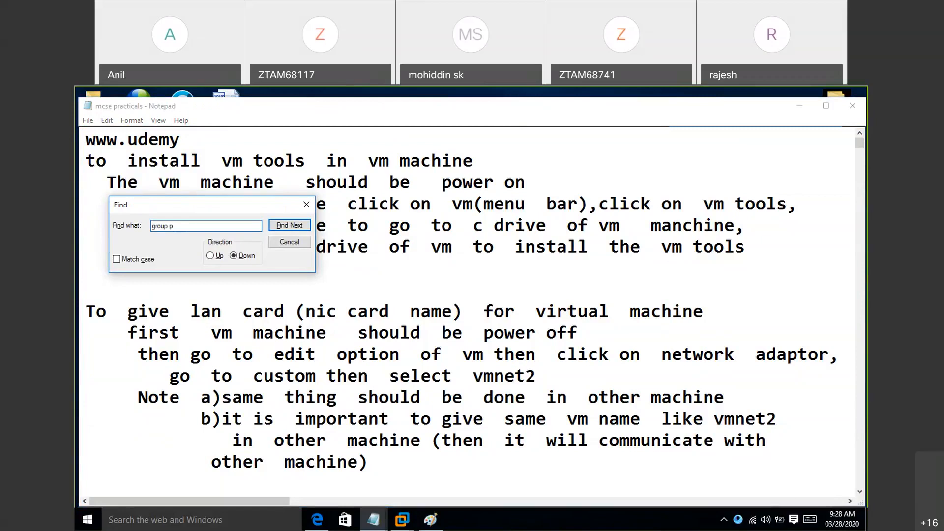
text(oloc)
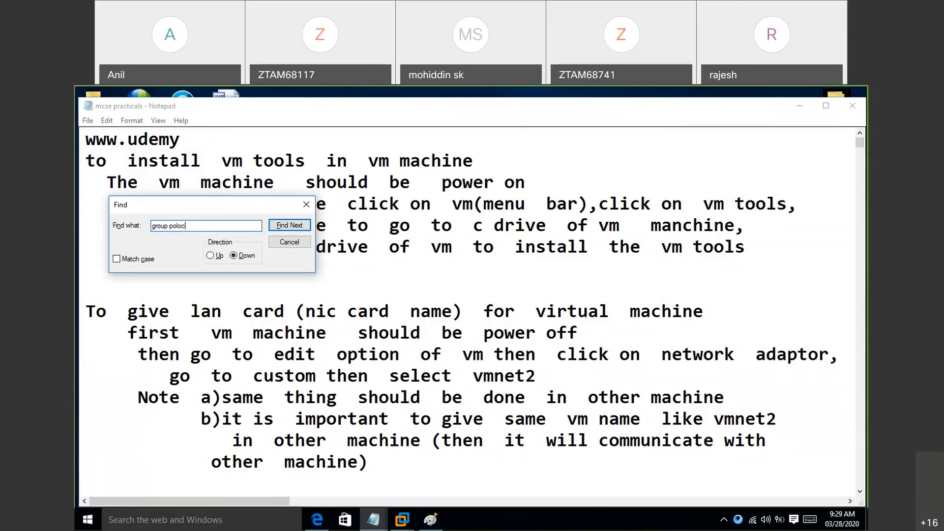
key(BackSpace)
key(BackSpace)
text(icy)
key(Return)
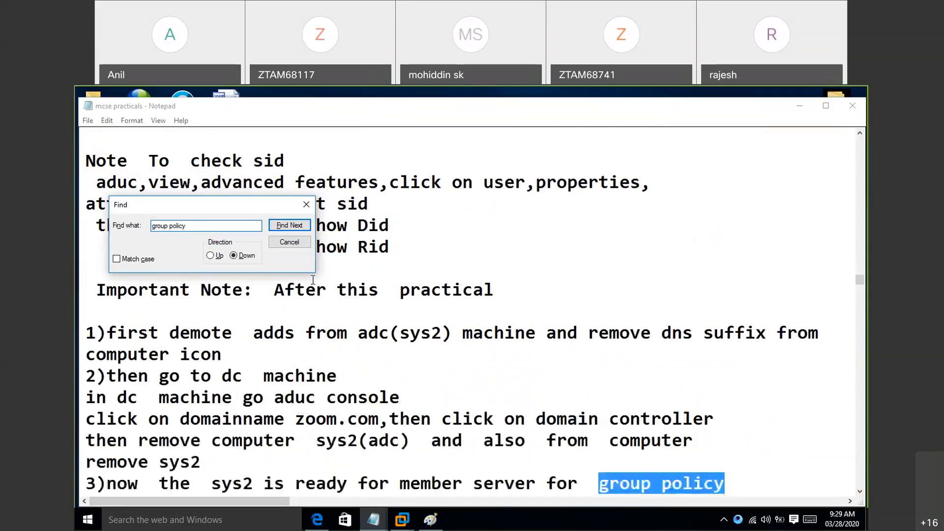
- Step through the further occurrences of "group policy" as far as the line about group policy modelling
key(Return)
key(Return)
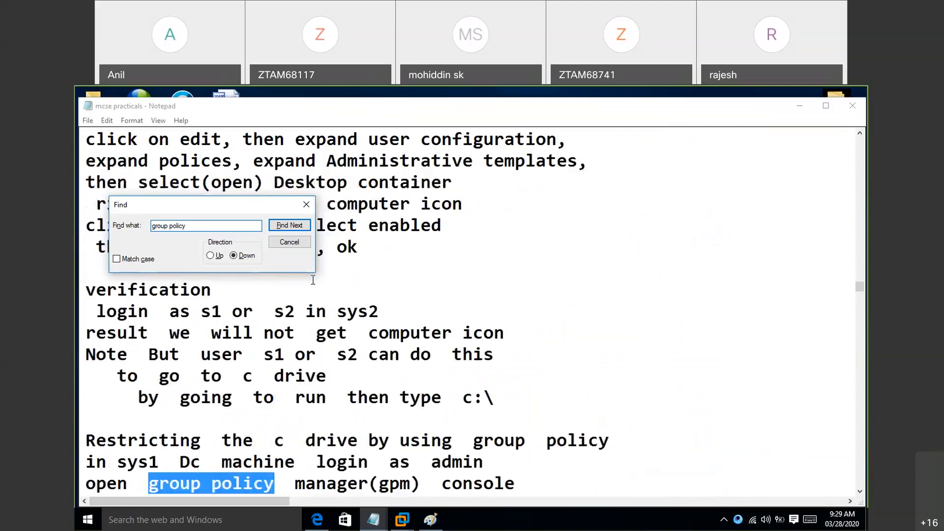
key(Return)
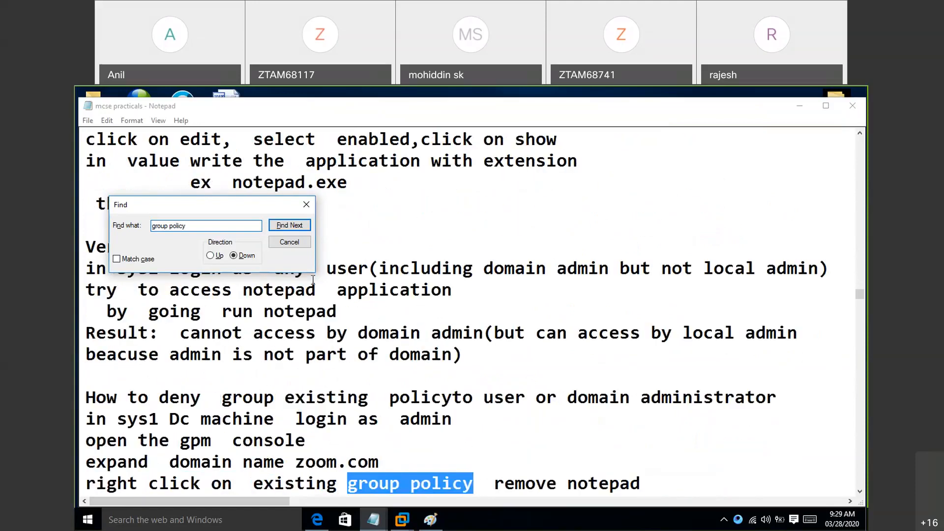
key(Return)
key(Return)
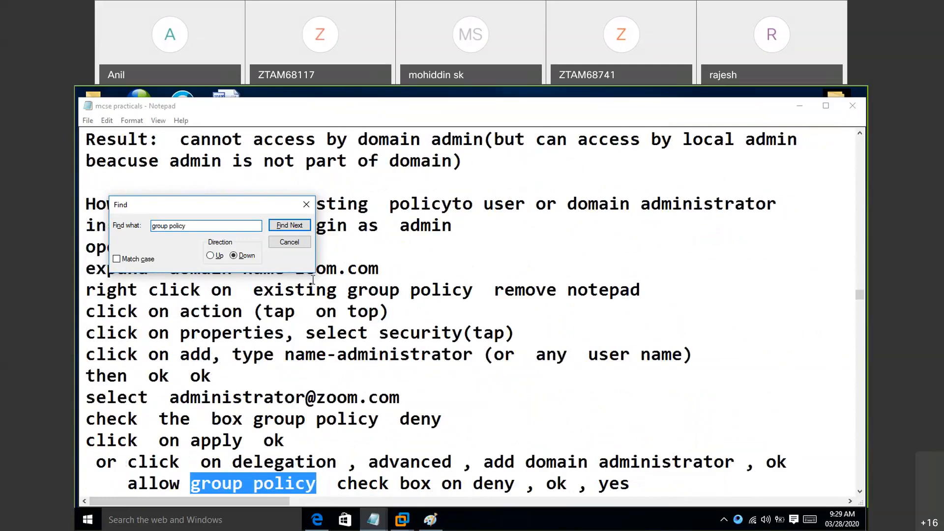
key(Return)
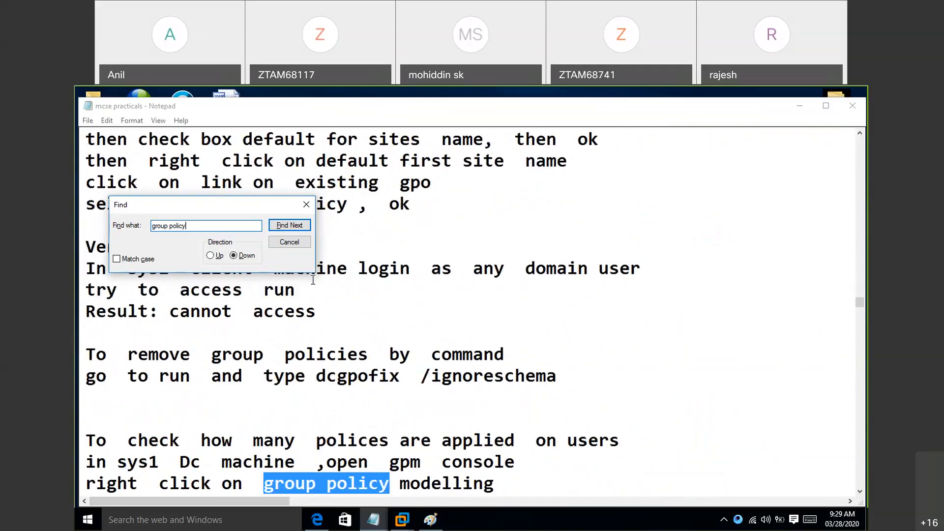
- Close the search and review the notes backwards up to the GROUP POLICY heading
click(307, 205)
key(Up)
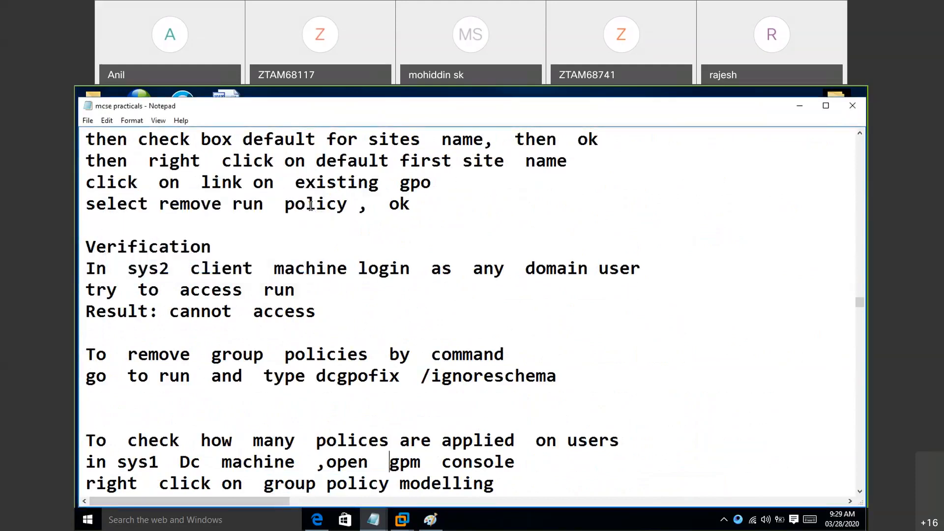
key(Up)
key(Up)
key(Up)
key(Up)
key(Up)
key(Up)
key(Up)
key(Up)
key(Up)
key(Up)
key(Up)
key(Up)
key(Up)
key(Up)
key(Up)
key(Up)
key(Up)
key(Up)
key(Up)
key(Up)
key(Up)
key(Up)
key(Up)
key(Up)
key(Up)
key(Up)
key(Up)
key(Up)
key(Up)
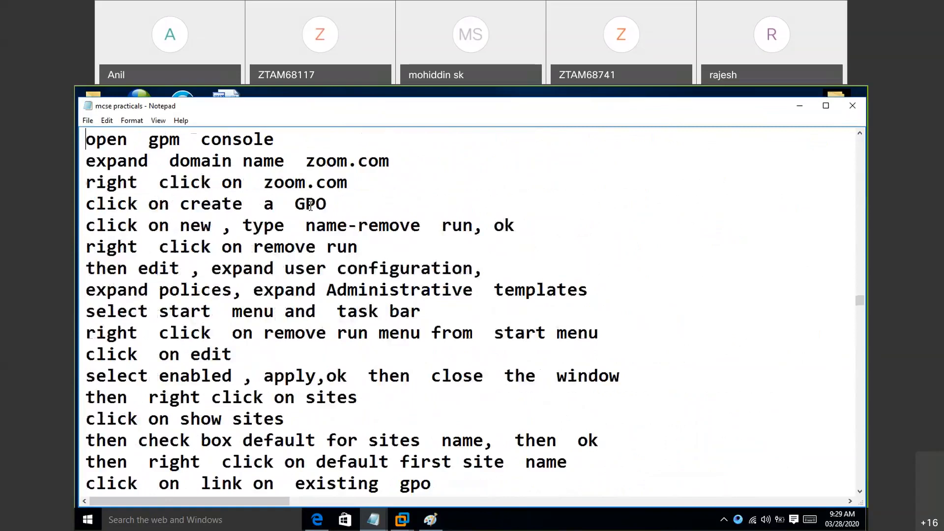
key(Up)
key(Up)
key(Up)
key(Up)
key(Up)
key(Up)
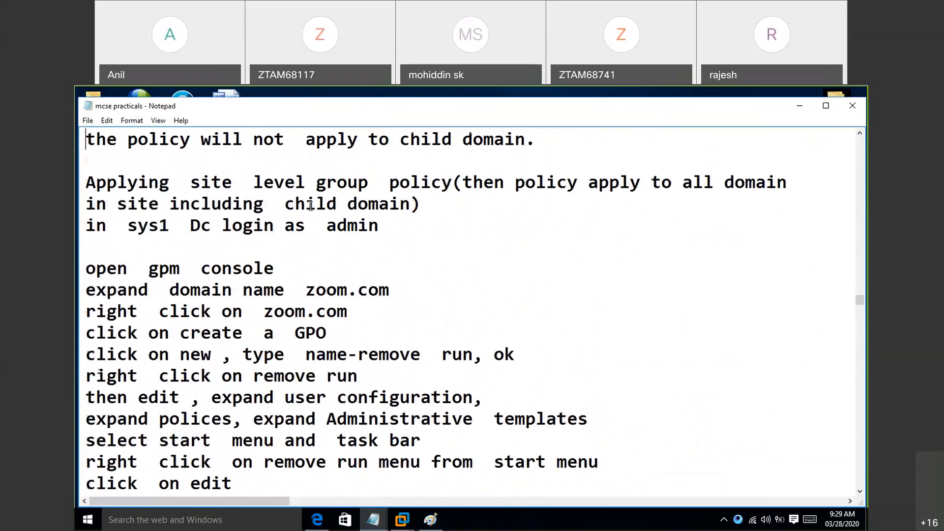
key(Up)
key(Up)
key(Up)
key(Up)
key(Up)
key(Up)
key(Up)
key(Up)
key(Up)
key(Up)
key(Up)
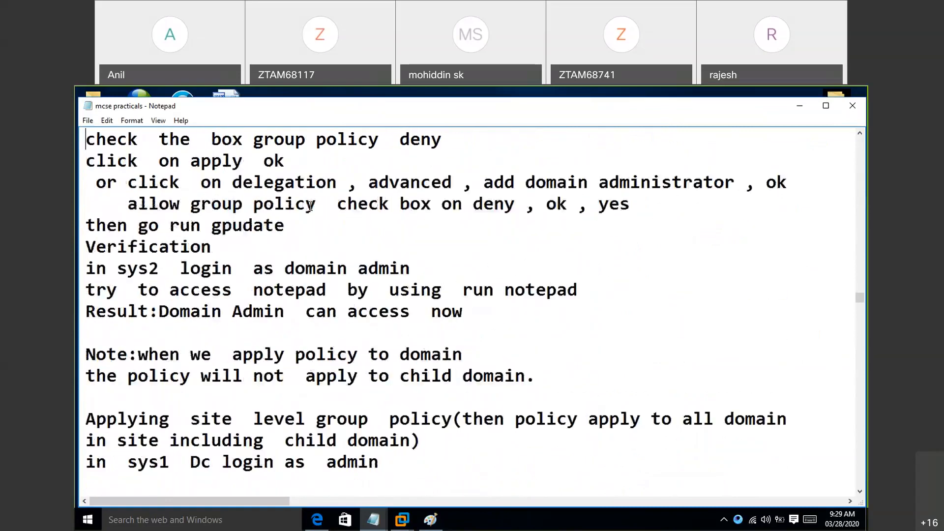
key(Up)
key(Up)
key(Up)
key(Up)
key(Up)
key(Up)
key(Up)
key(Up)
key(Up)
key(Up)
key(Up)
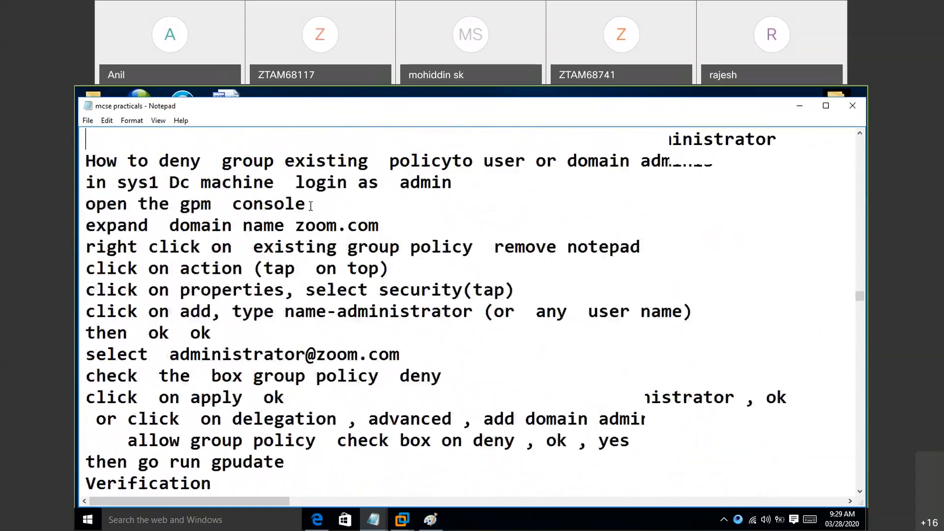
key(Up)
key(Up)
key(Up)
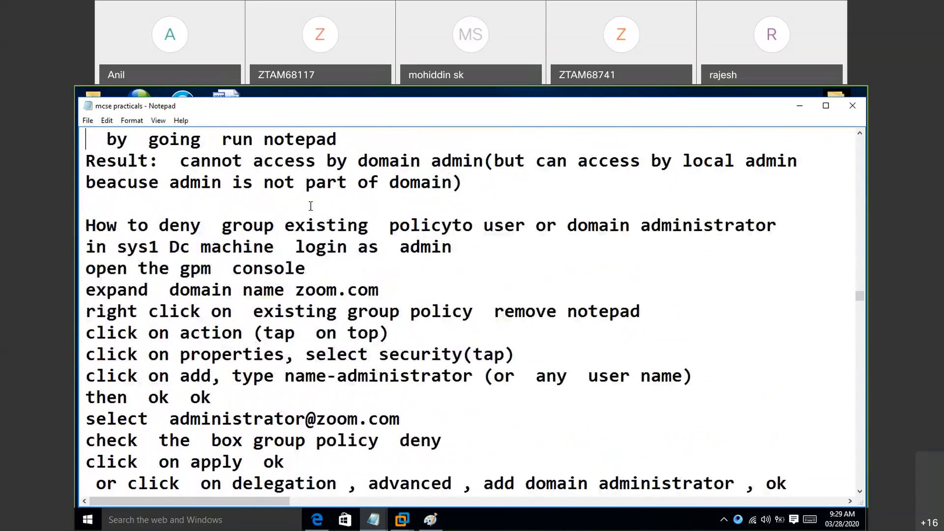
key(Up)
key(Up)
key(Up)
key(Up)
key(Up)
key(Up)
key(Up)
key(Up)
key(Up)
key(Up)
key(Up)
key(Up)
key(Up)
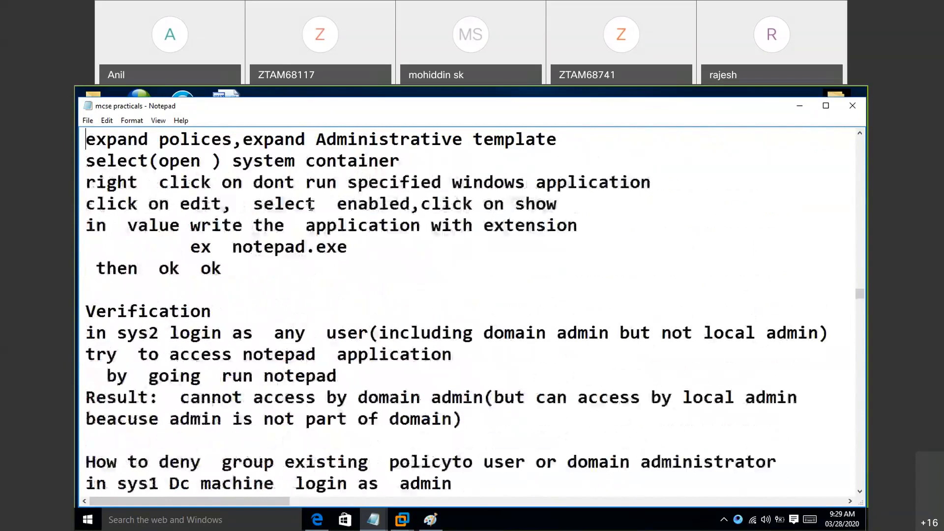
key(Up)
key(Up)
key(Up)
key(Up)
key(Up)
key(Up)
key(Up)
key(Up)
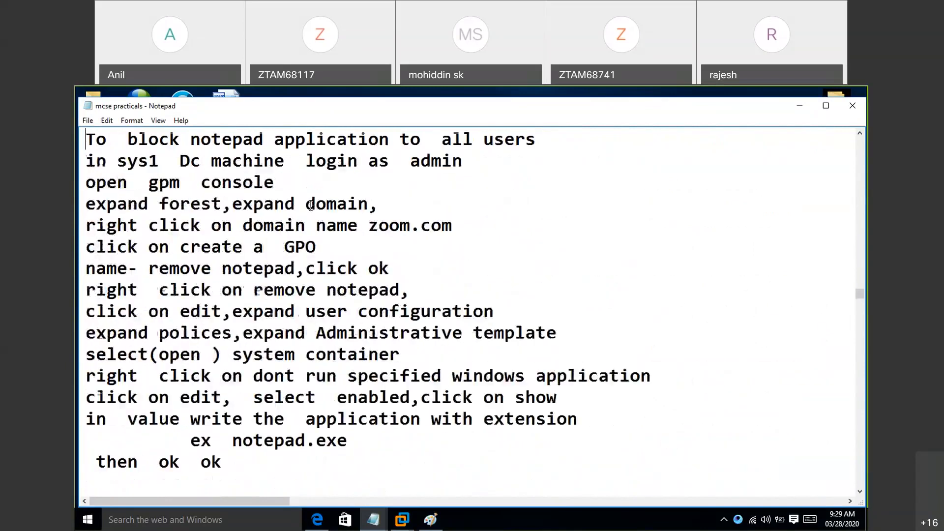
key(Up)
key(Up)
key(Up)
key(Up)
key(Up)
key(Up)
key(Up)
key(Up)
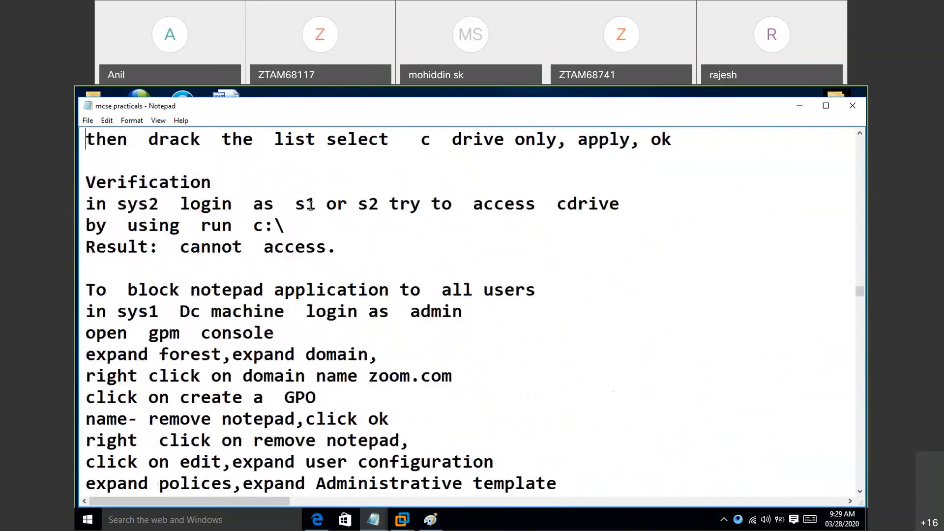
key(Up)
key(Up)
key(Up)
key(Up)
key(Up)
key(Up)
key(Up)
key(Up)
key(Up)
key(Up)
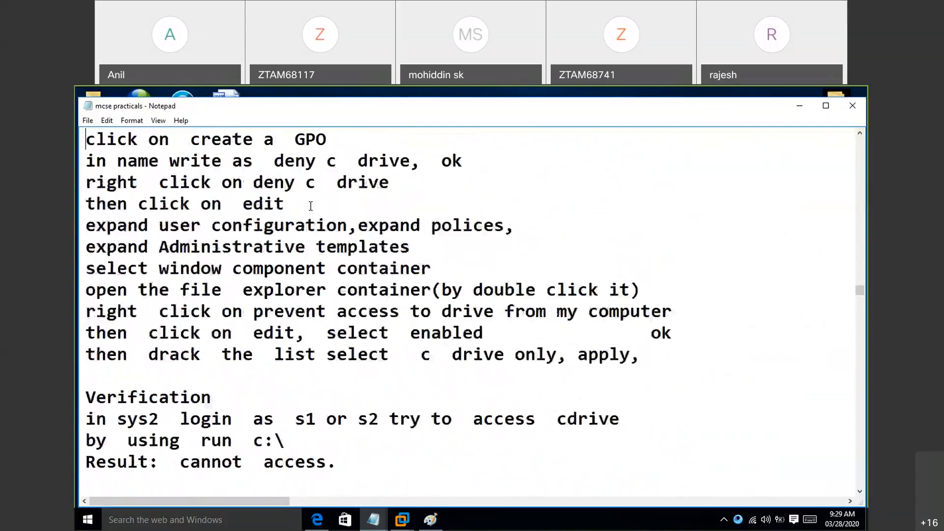
key(Up)
key(Up)
key(Up)
key(Up)
key(Up)
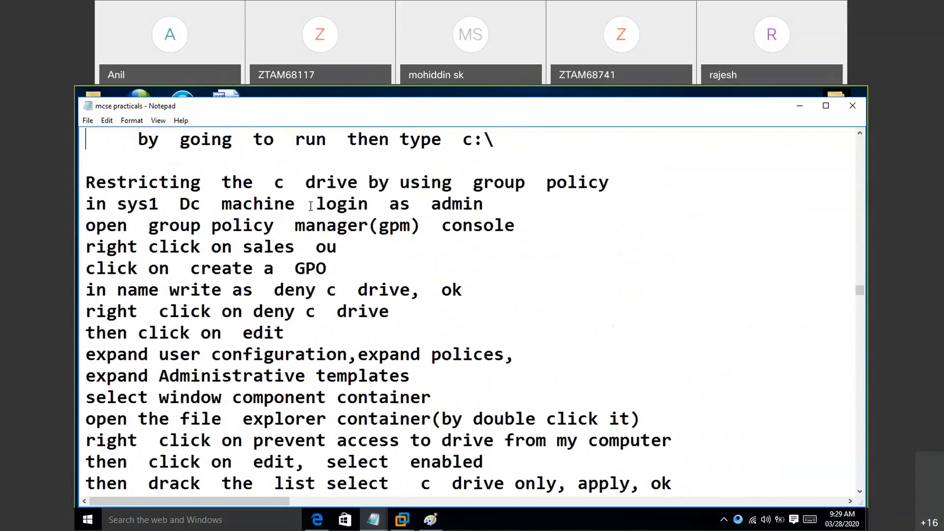
key(Up)
key(Up)
key(Up)
key(Up)
key(Up)
key(Up)
key(Up)
key(Up)
key(Up)
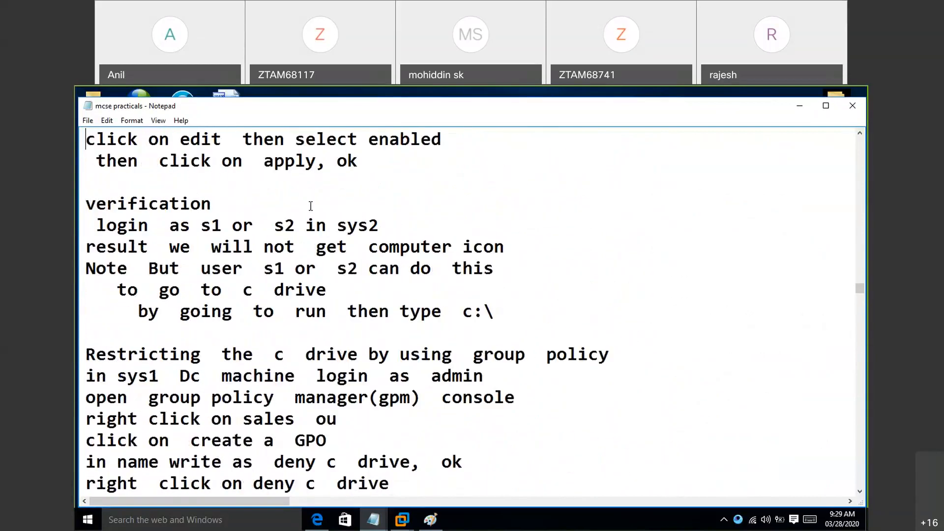
key(Up)
key(Up)
key(Up)
key(Up)
key(Up)
key(Up)
key(Up)
key(Up)
key(Up)
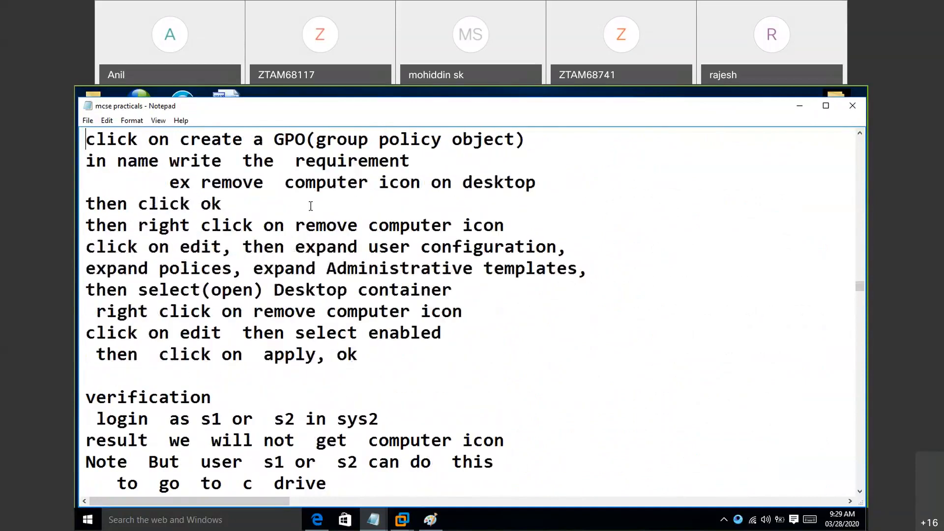
key(Up)
key(Up)
key(Up)
key(Up)
key(Up)
key(Up)
key(Up)
key(Up)
key(Up)
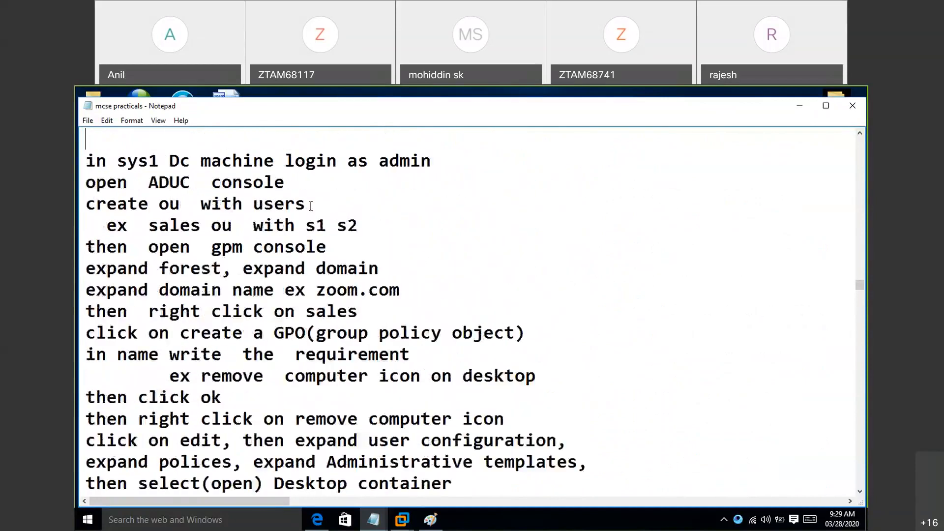
key(Up)
key(Up)
key(Up)
key(Up)
key(Up)
key(Up)
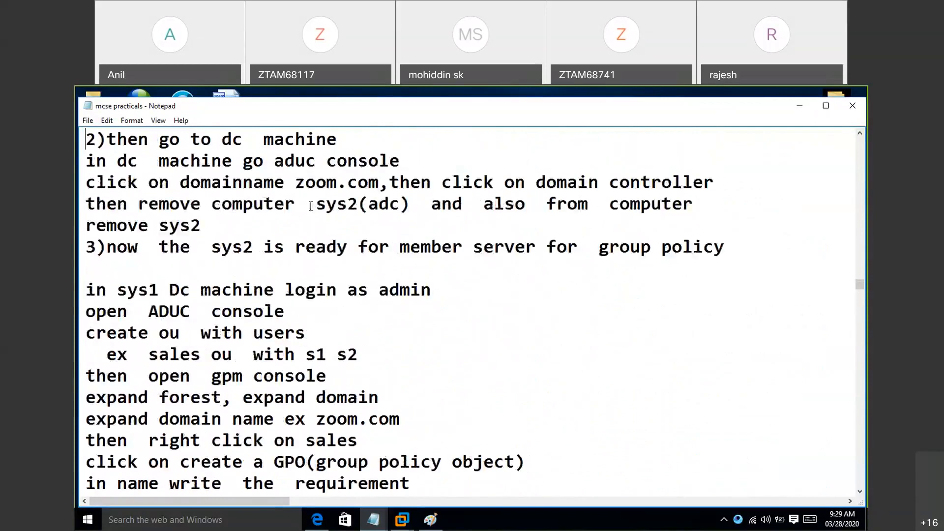
key(Up)
key(Up)
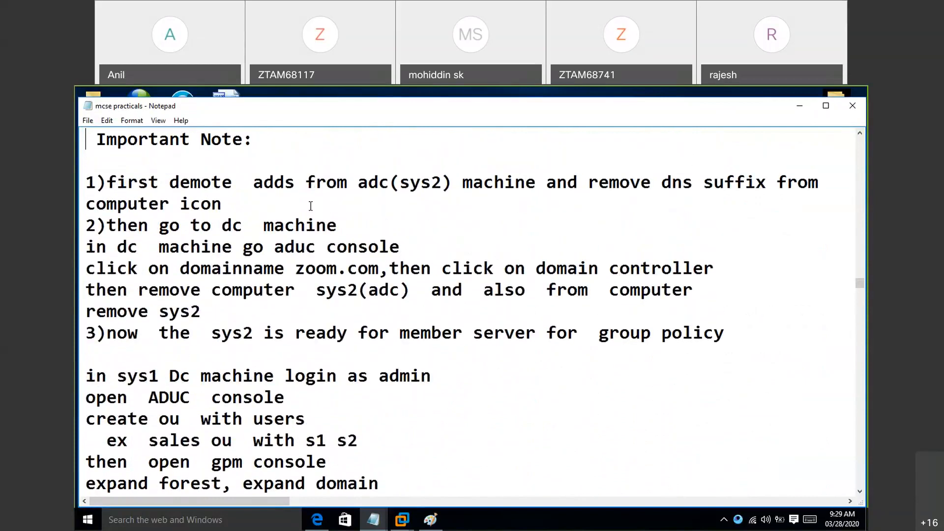
key(Up)
key(Up)
key(Up)
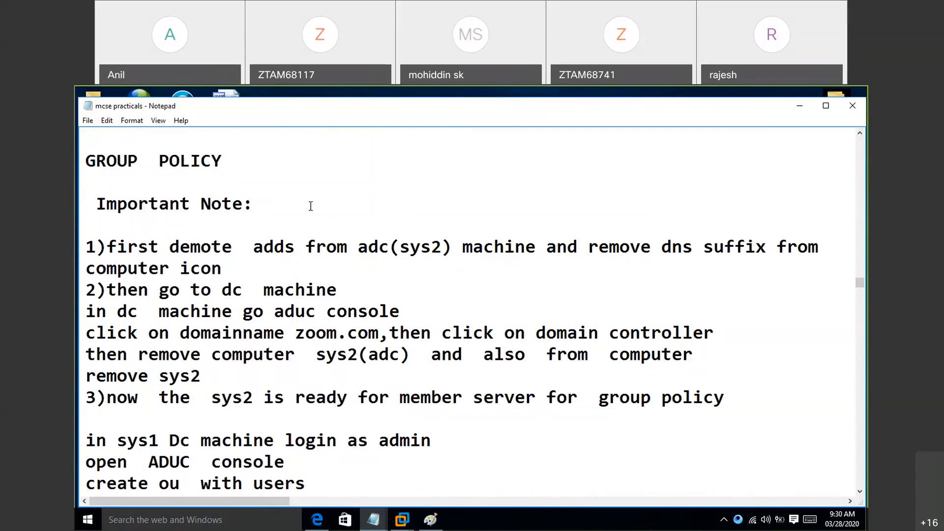
- Read through the important note and its three preparation points under the GROUP POLICY heading
key(Down)
key(Down)
key(Down)
key(Down)
key(Down)
key(Down)
key(Down)
key(Down)
key(Down)
key(Down)
key(Down)
key(Down)
key(Down)
key(Down)
key(Down)
click(572, 105)
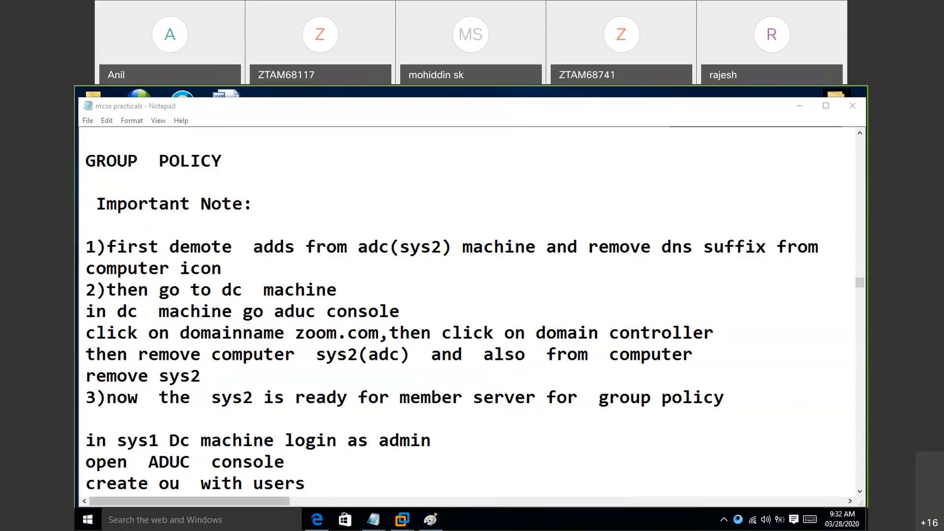
- Switch to VMware Workstation, close the "Windows Server 2012 eve..." virtual machine, and show the Windows Server 2012 machine in full screen
click(402, 520)
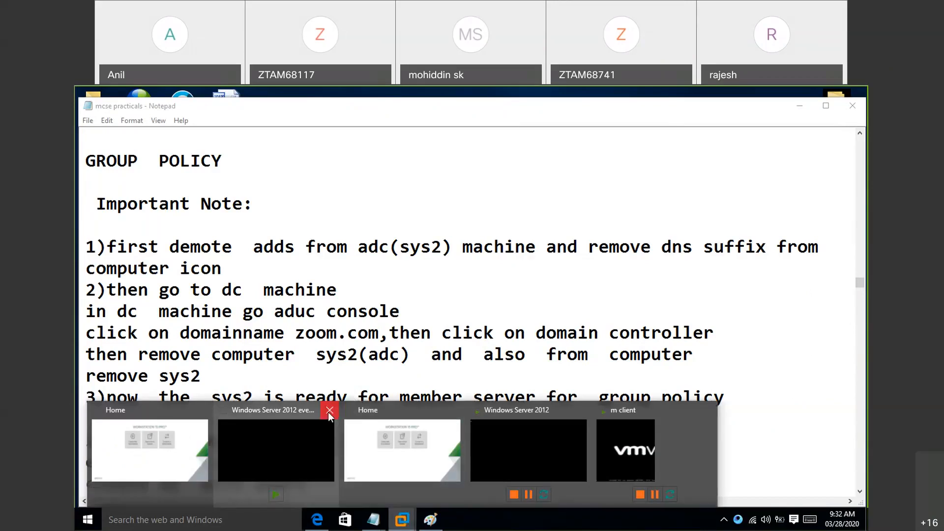
click(329, 411)
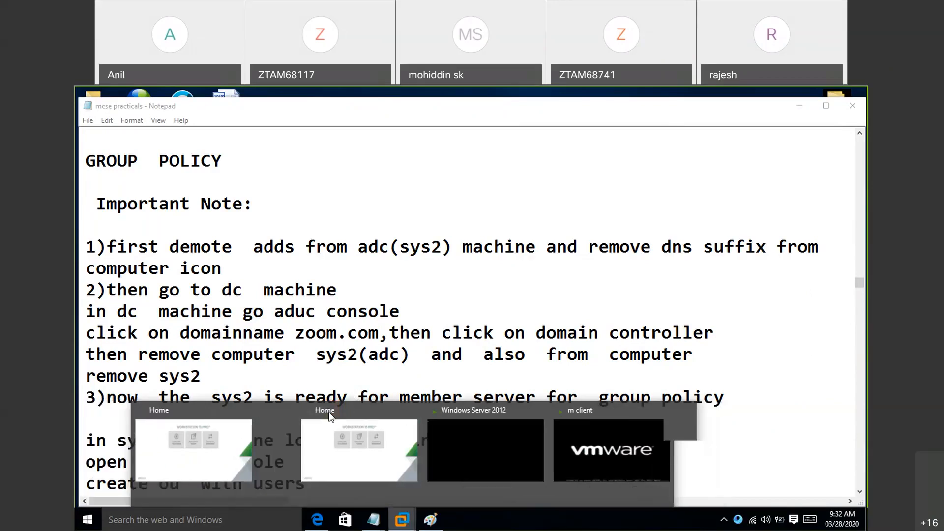
click(456, 432)
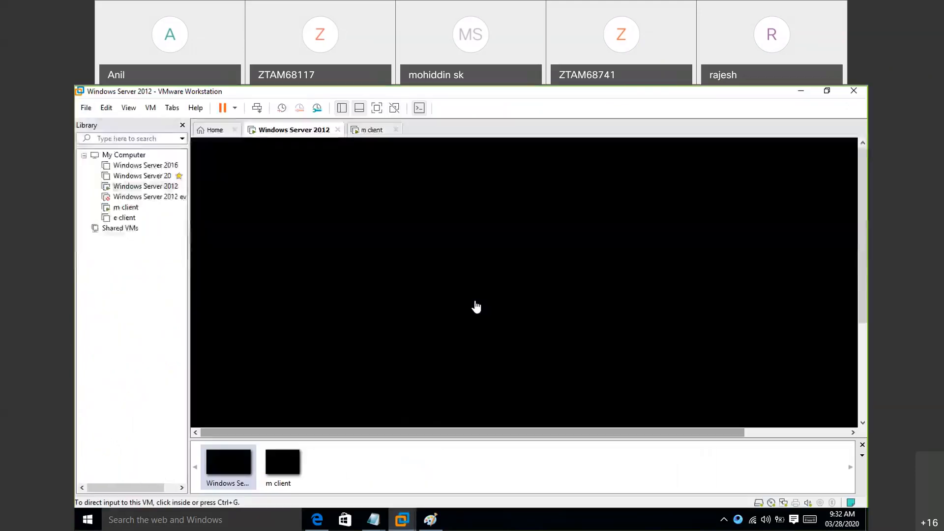
click(377, 108)
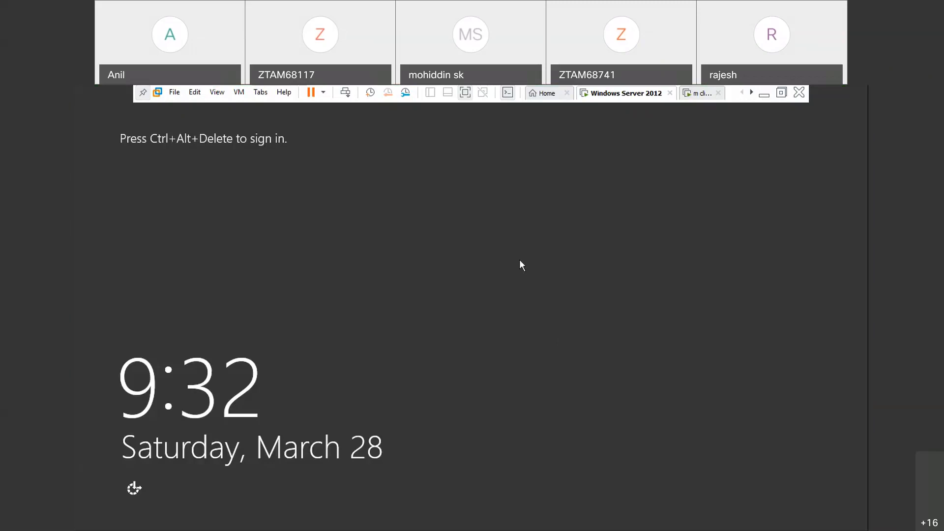
- Sign in to the server as ZOOM\administrator with the account password and dismiss the Shutdown Event Tracker
key(ctrl+alt+Insert)
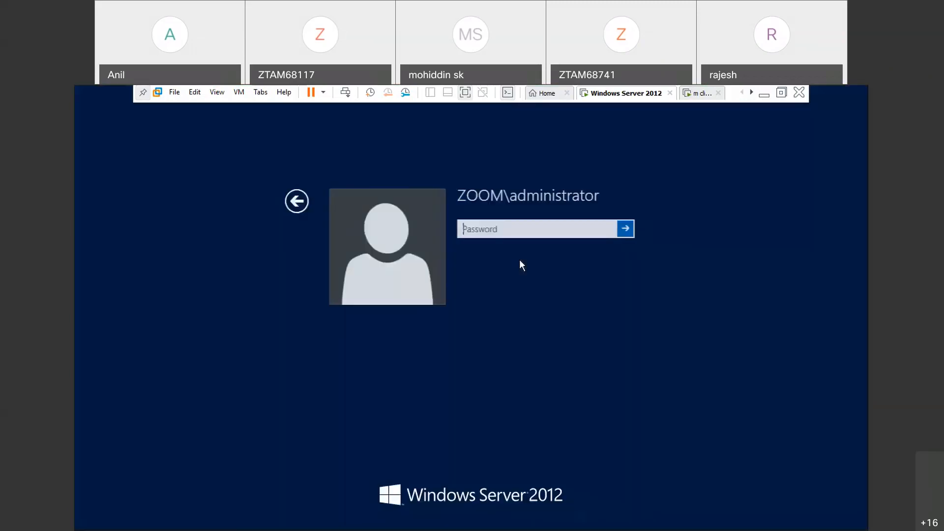
text(Passw0)
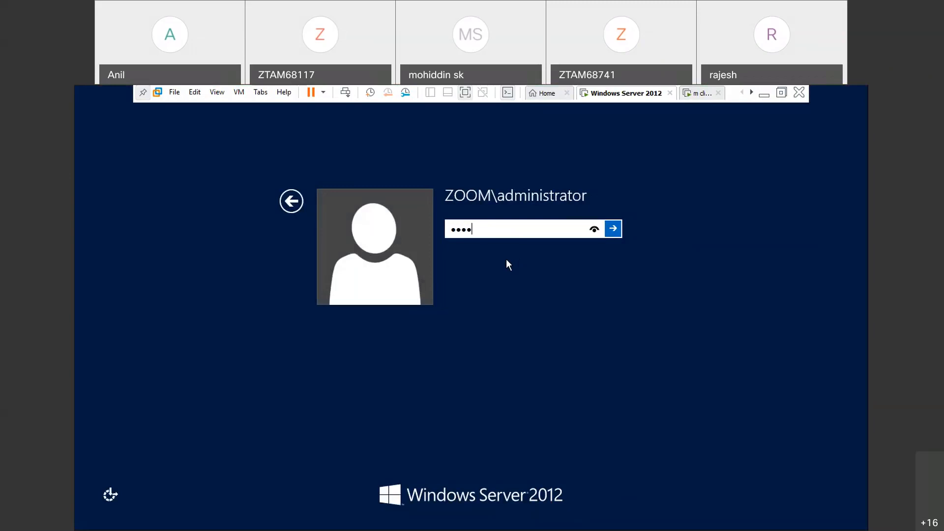
key(Return)
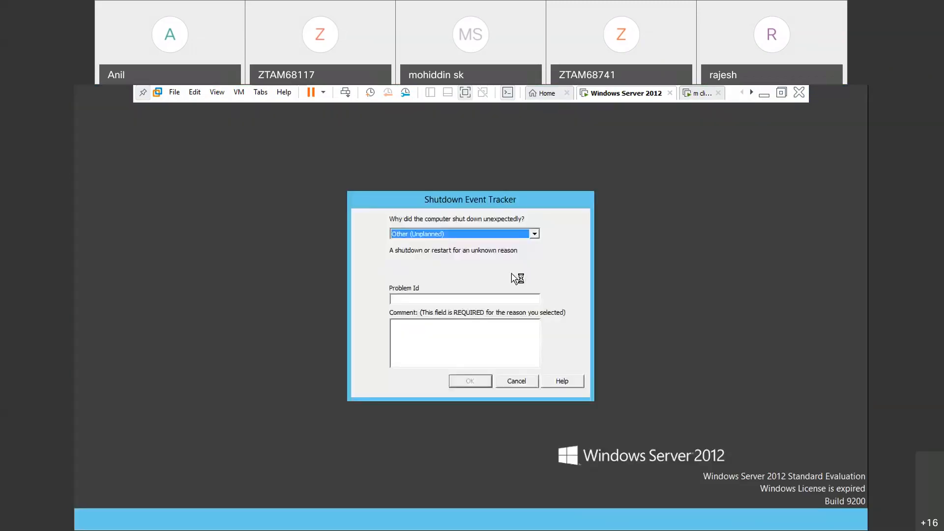
click(528, 383)
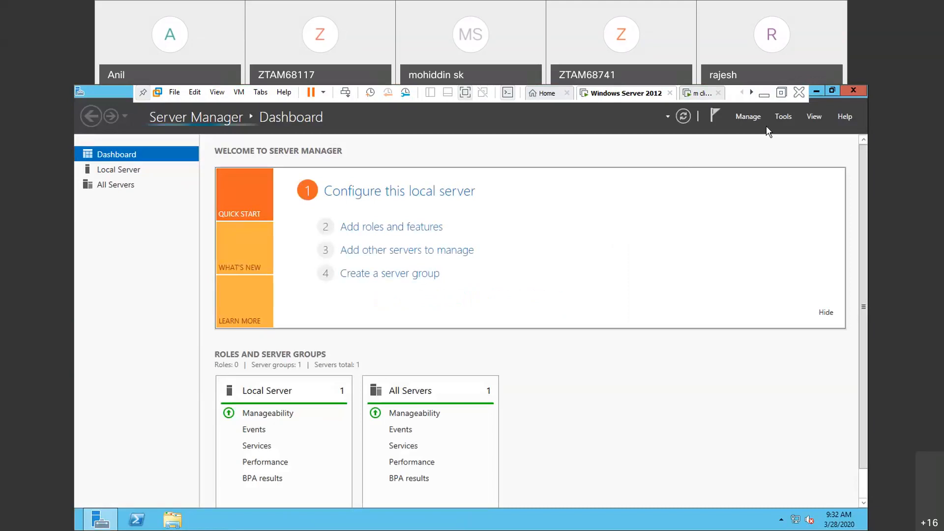
- Close Server Manager and run net accounts in a command prompt to check the server's computer role
click(864, 91)
key(super+r)
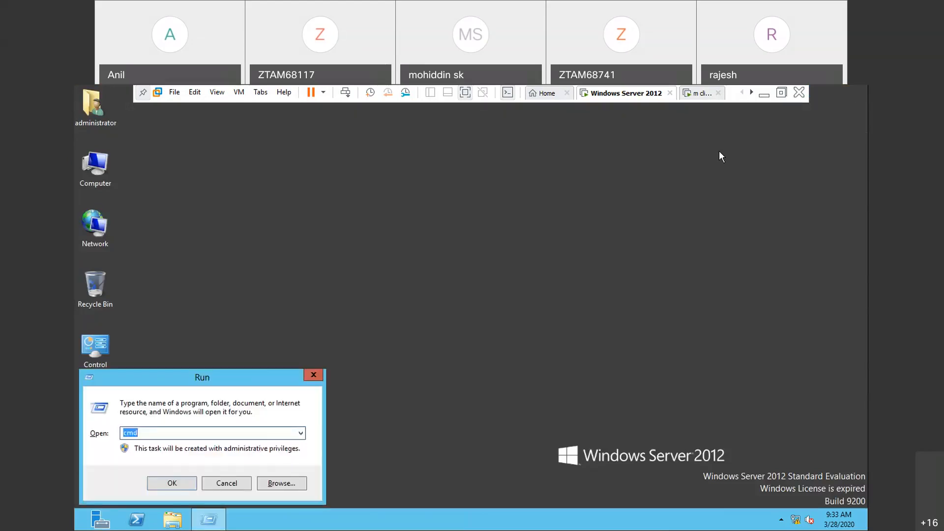
key(Return)
text(net  )
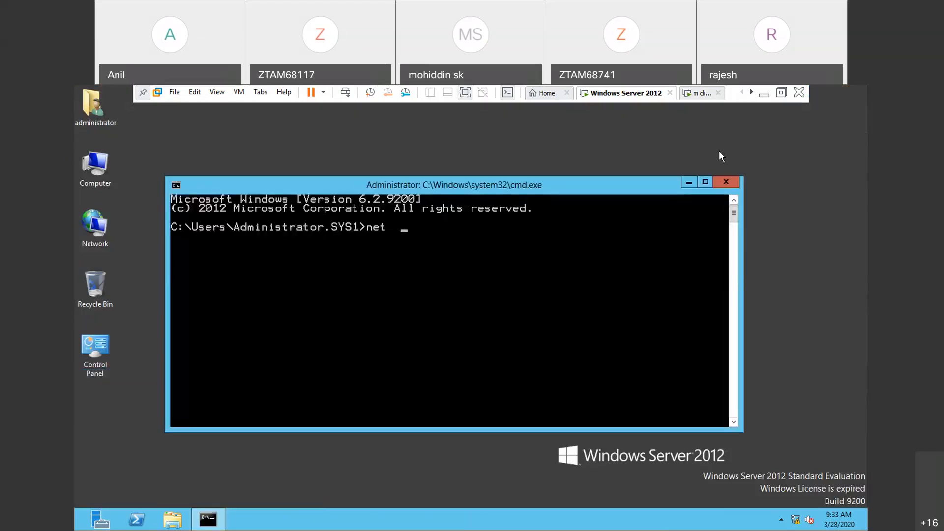
text(accounts)
key(Return)
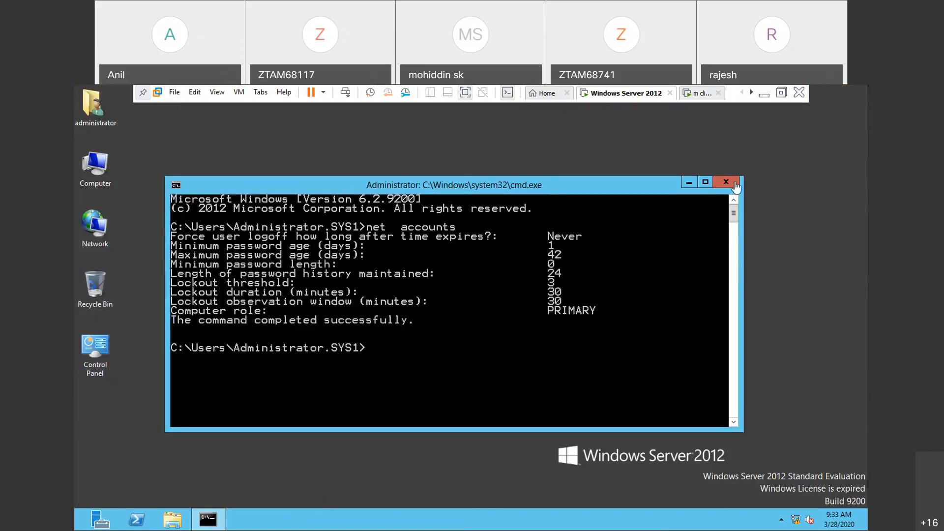
- Switch to the m client virtual machine and sign in as ZOOM\Administrator with the account password, dismissing the Shutdown Event Tracker and Server Manager
click(695, 94)
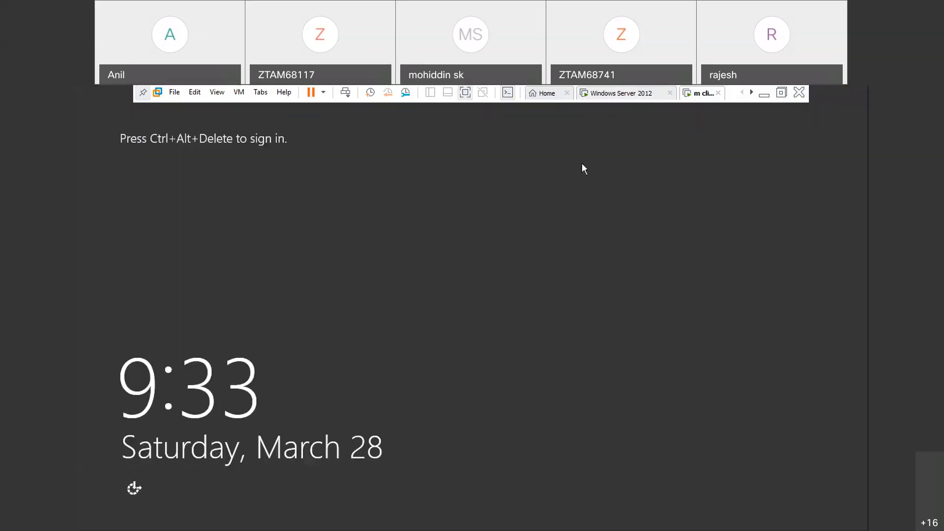
key(ctrl+alt+Insert)
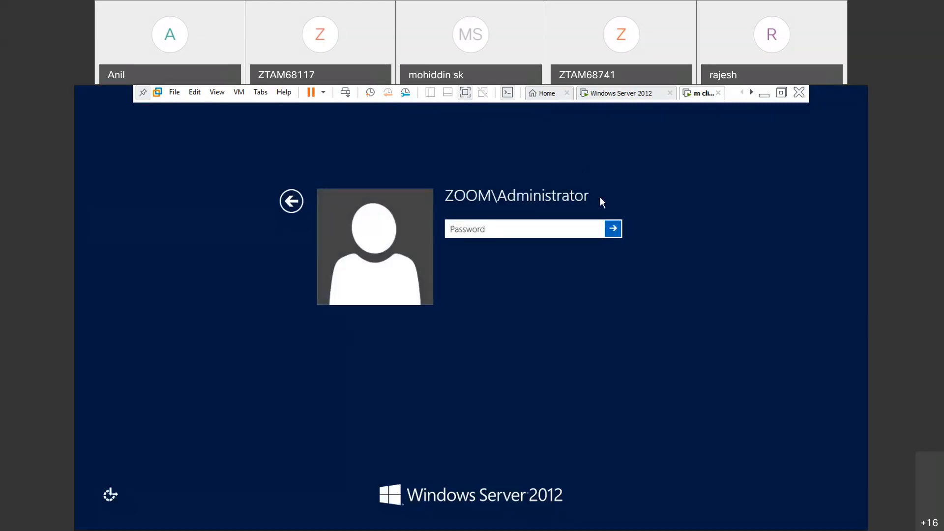
text(••••••••)
key(Return)
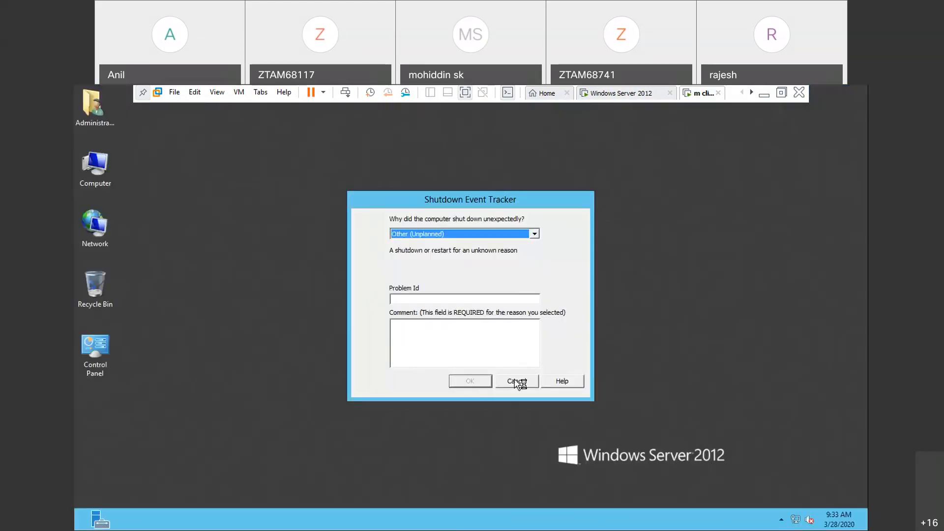
click(517, 382)
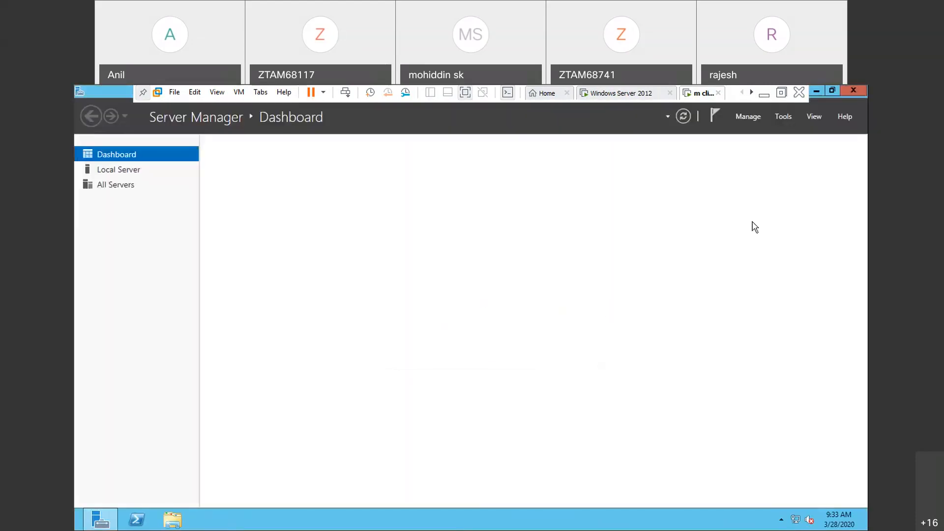
click(854, 91)
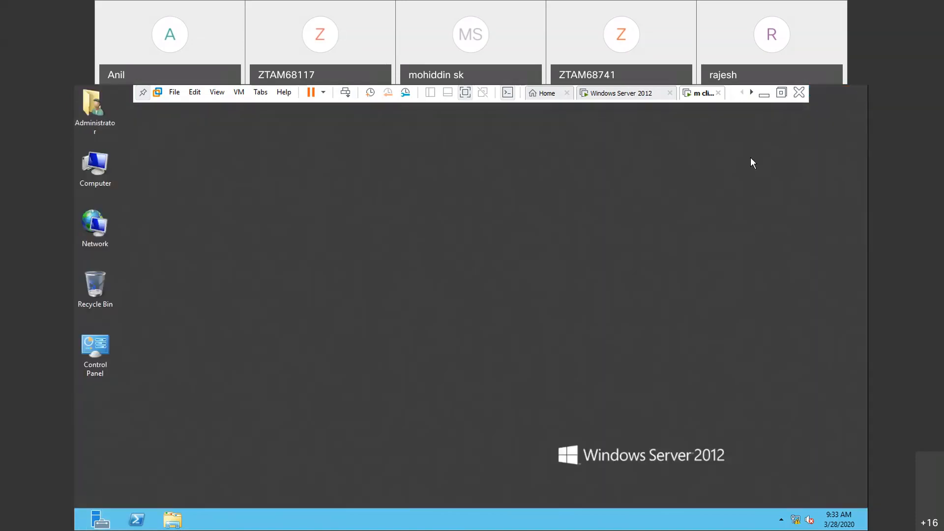
key(ctrl+alt+Insert)
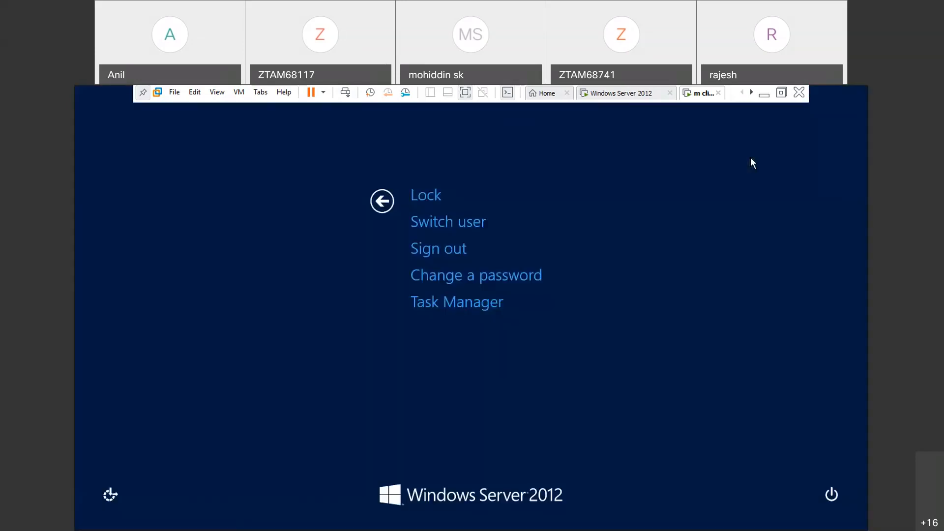
key(Escape)
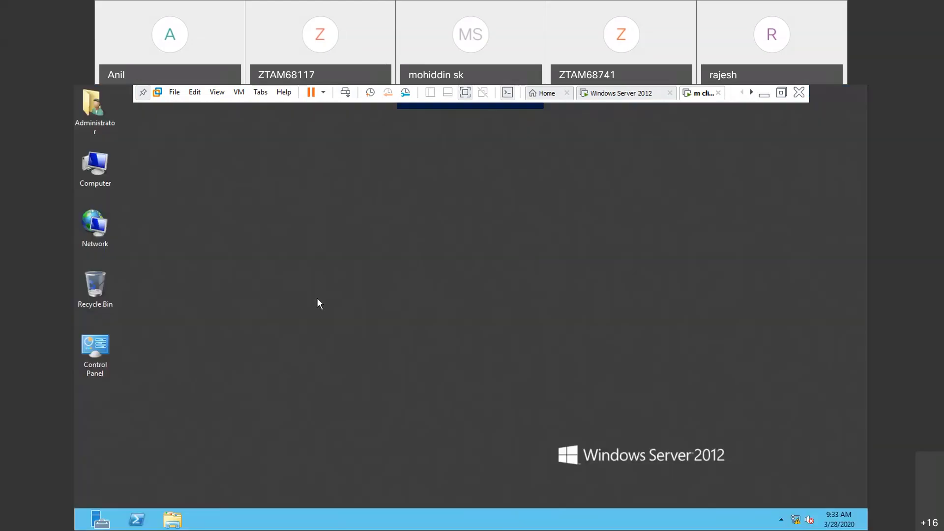
click(101, 522)
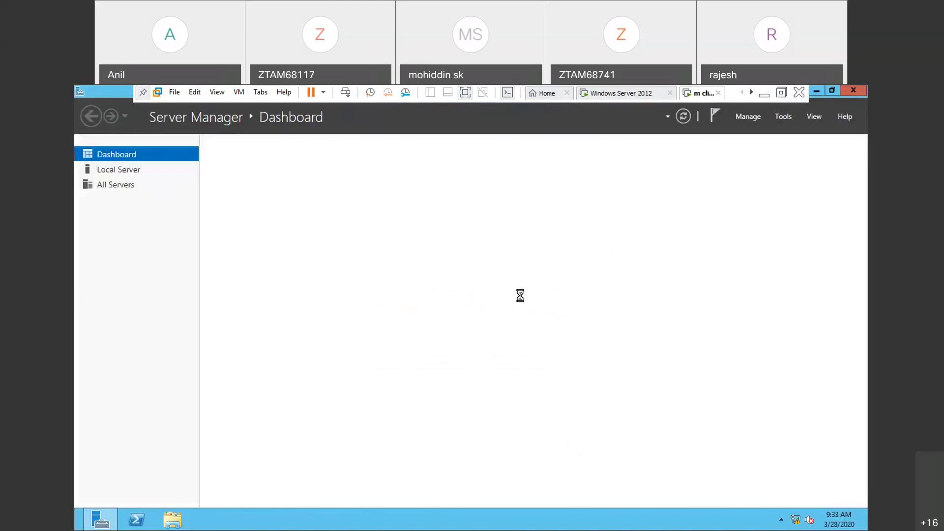
click(847, 93)
- Run net accounts in a command prompt on the m client machine to check its computer role, and close the prompt
key(super+r)
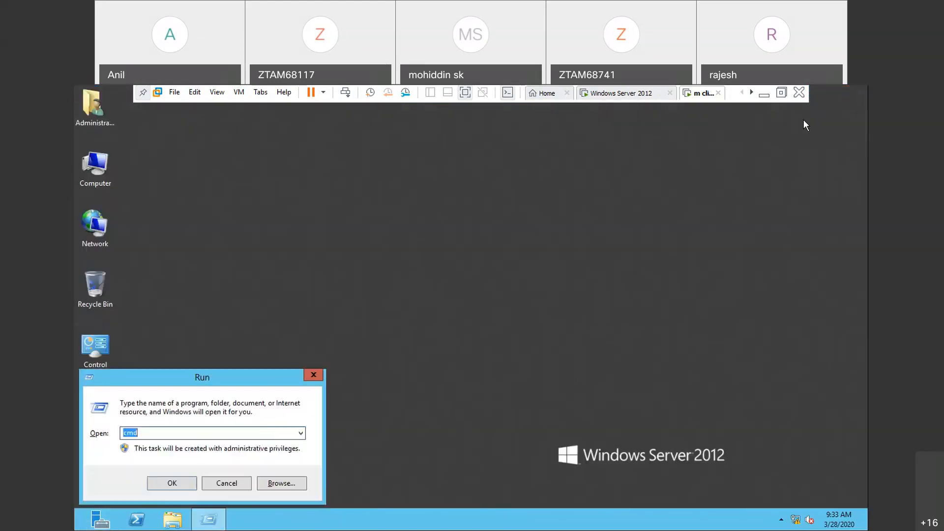
key(Return)
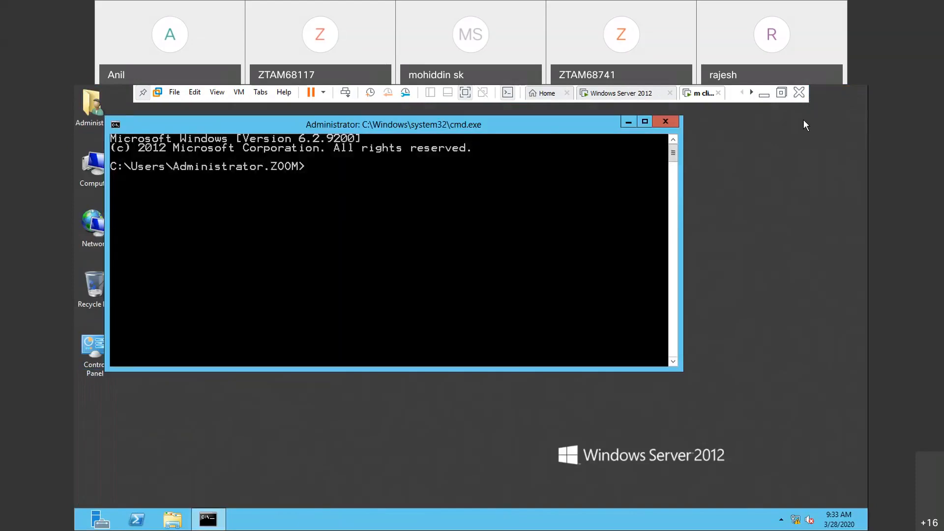
text(net  accounts)
key(Return)
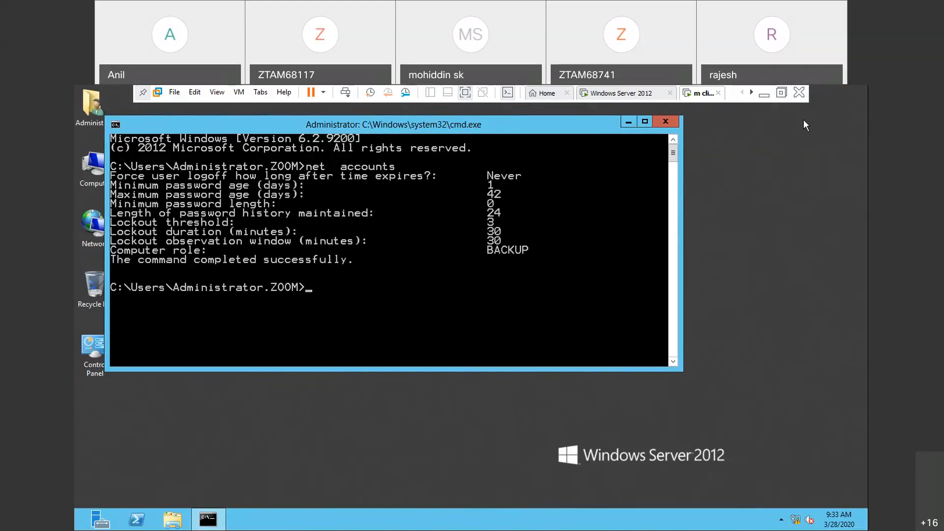
click(665, 121)
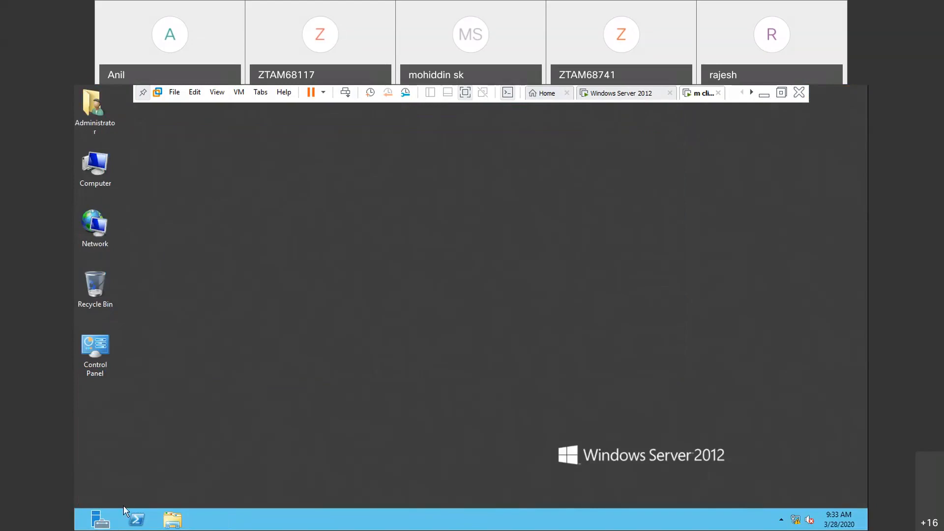
- Try to remove the Active Directory Domain Services role from SYS2.zoom.com with the Remove Roles and Features Wizard, and cancel the removal
click(112, 522)
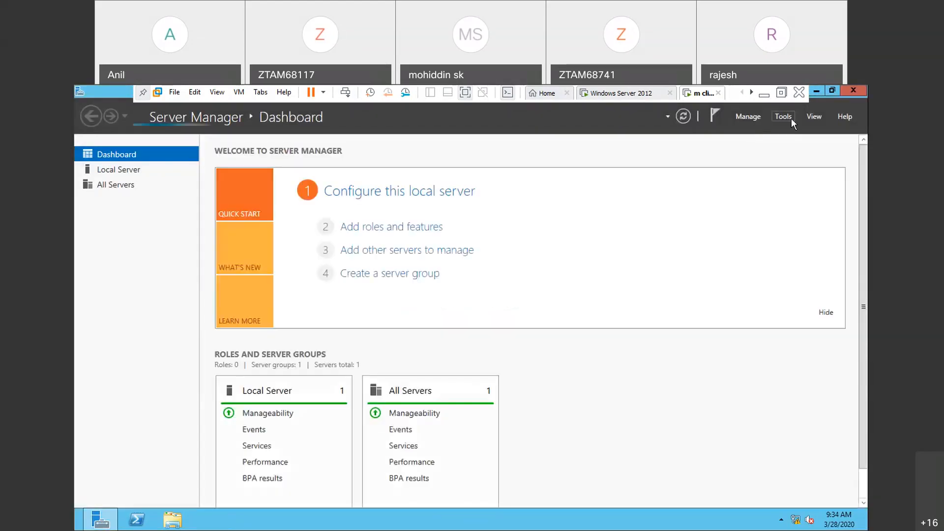
click(752, 119)
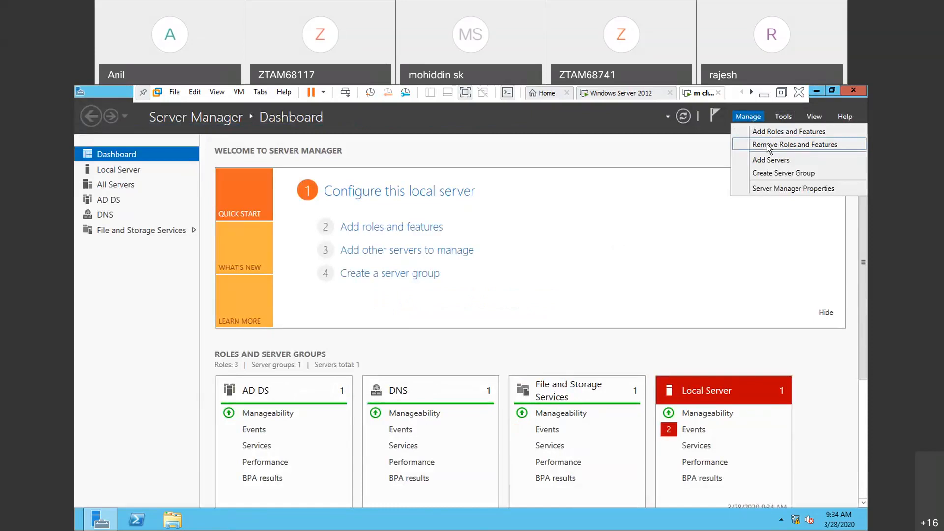
click(769, 145)
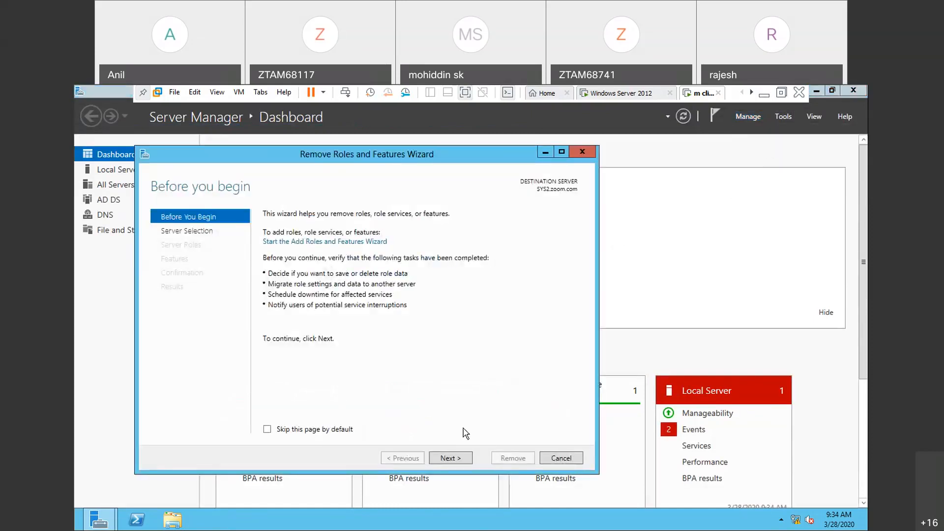
click(447, 458)
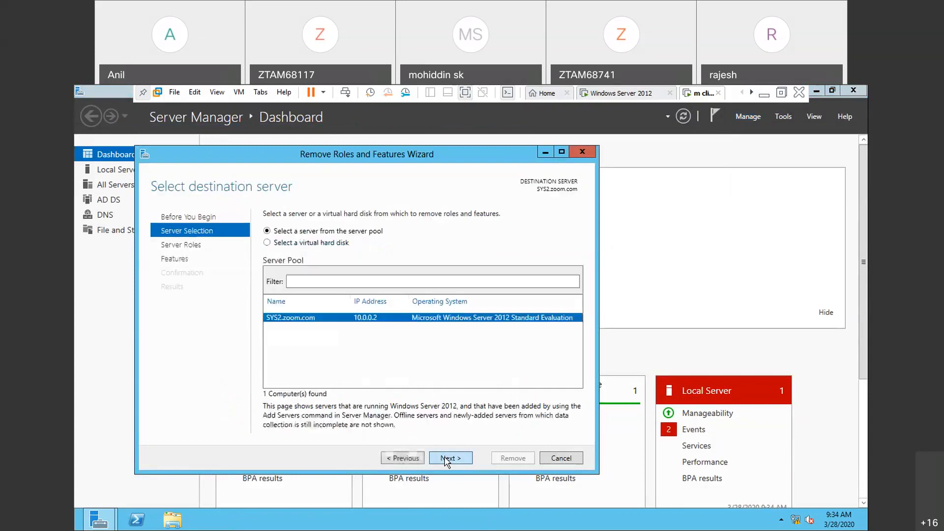
click(448, 458)
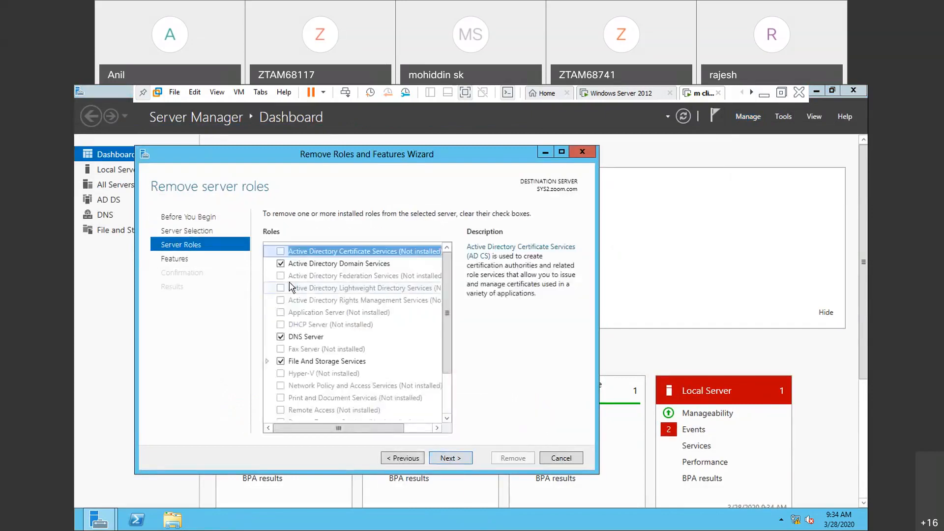
click(280, 264)
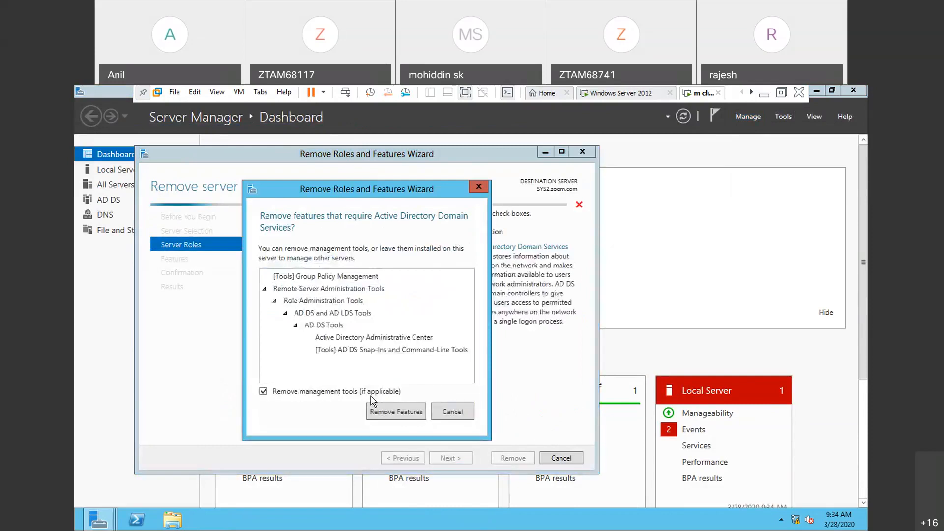
click(446, 414)
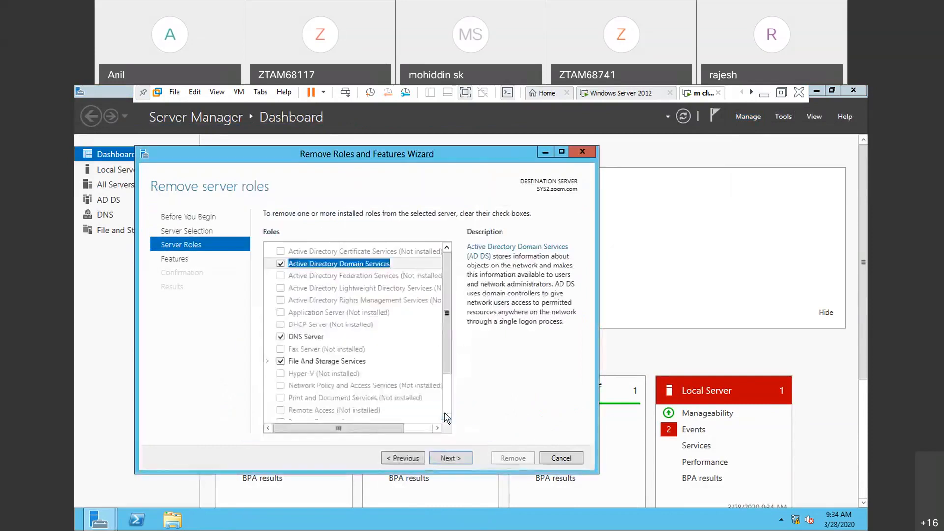
click(562, 459)
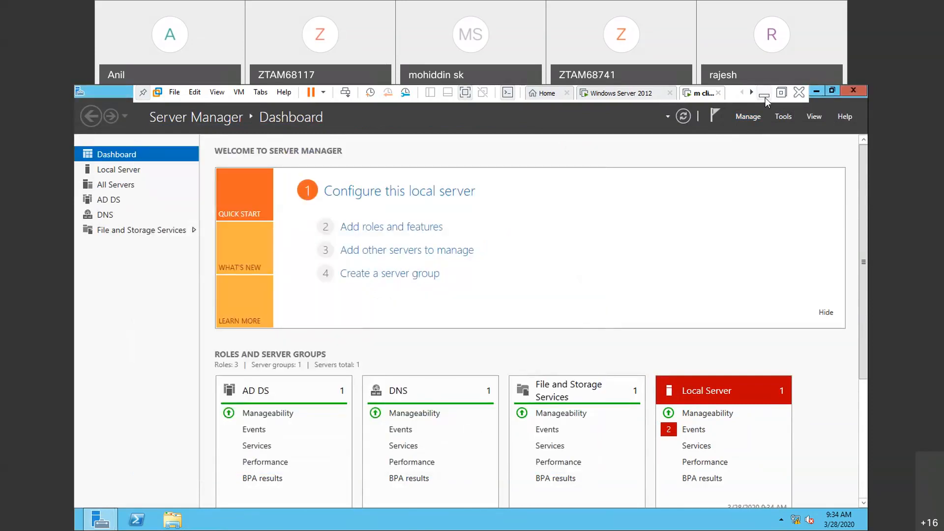
- Switch to the host desktop, open the mcse practicals notes, and read the "To remove adds" section on demoting a domain controller
click(765, 97)
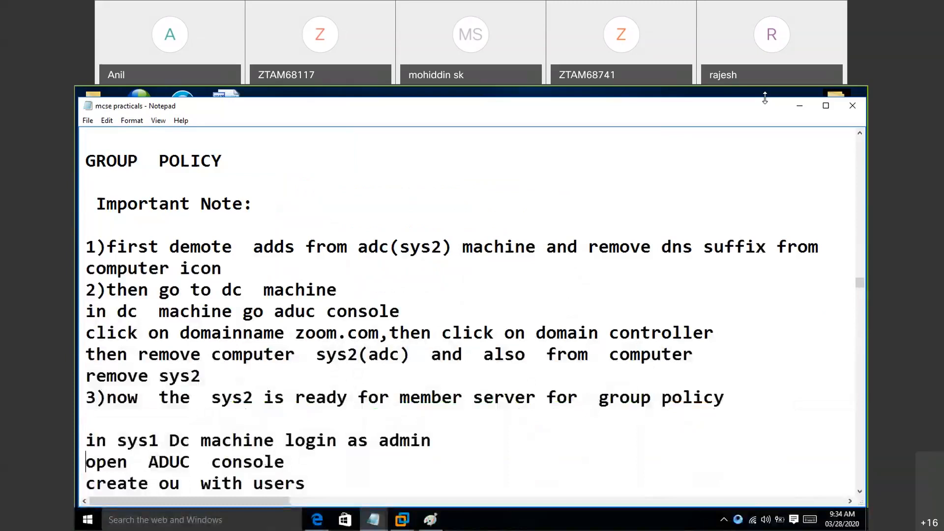
click(799, 105)
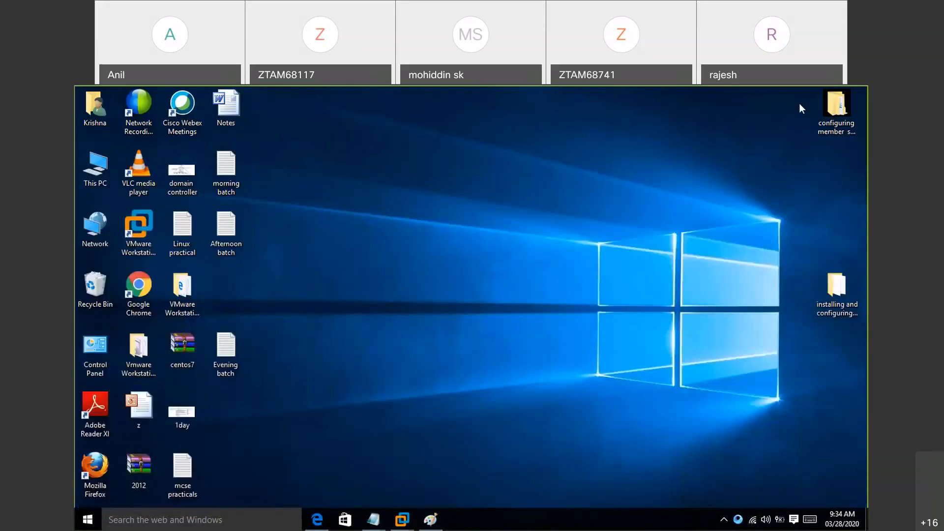
double_click(183, 470)
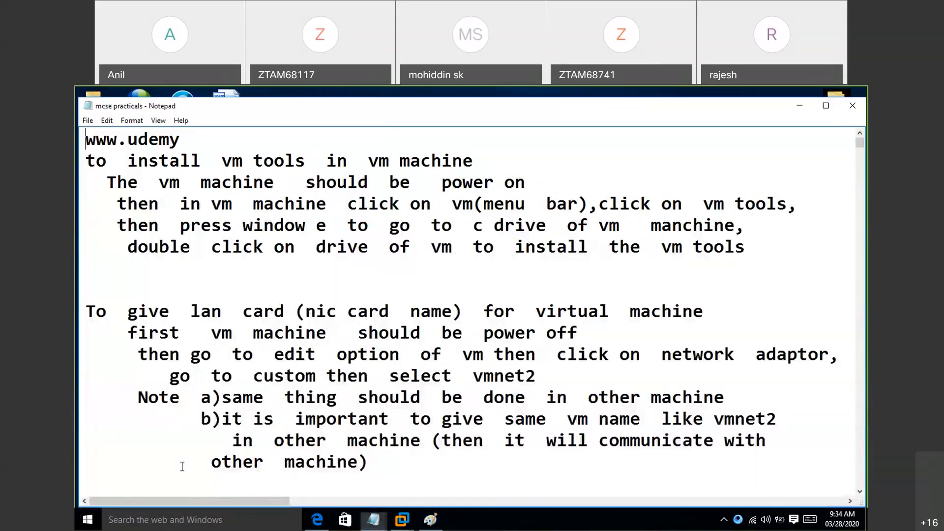
click(158, 387)
scroll(159, 383, down, 3)
scroll(159, 383, down, 10)
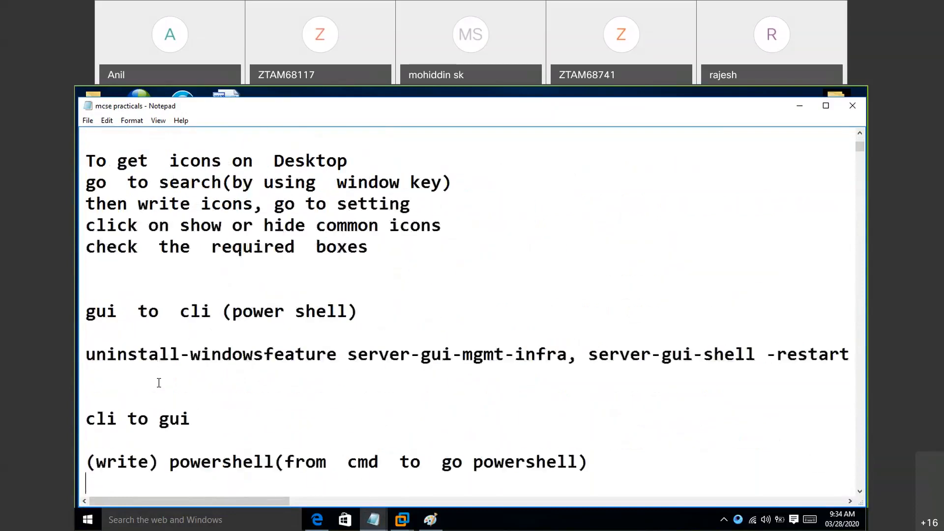
scroll(159, 384, down, 5)
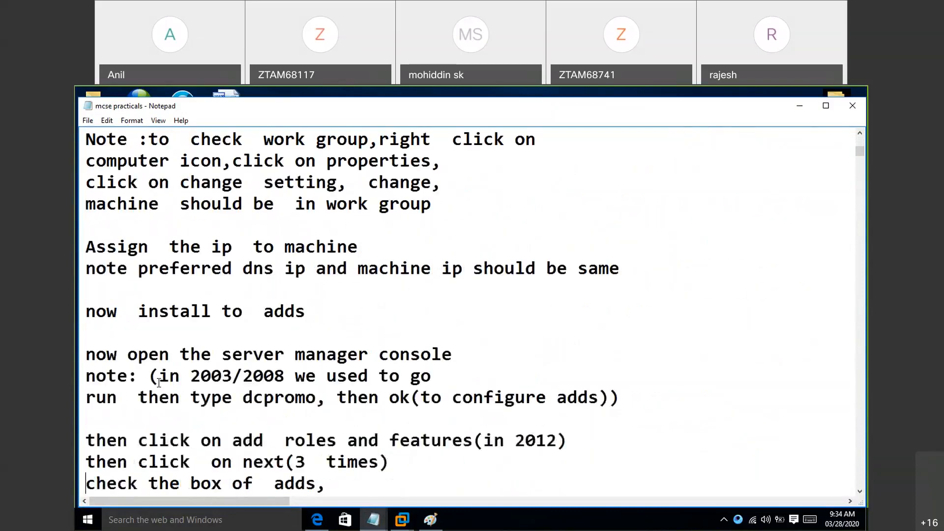
scroll(159, 384, down, 15)
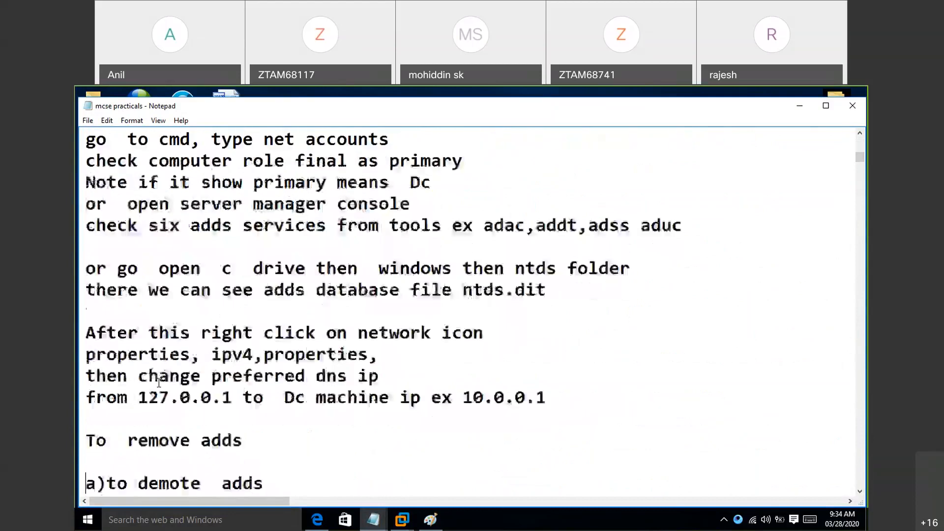
scroll(159, 383, down, 1)
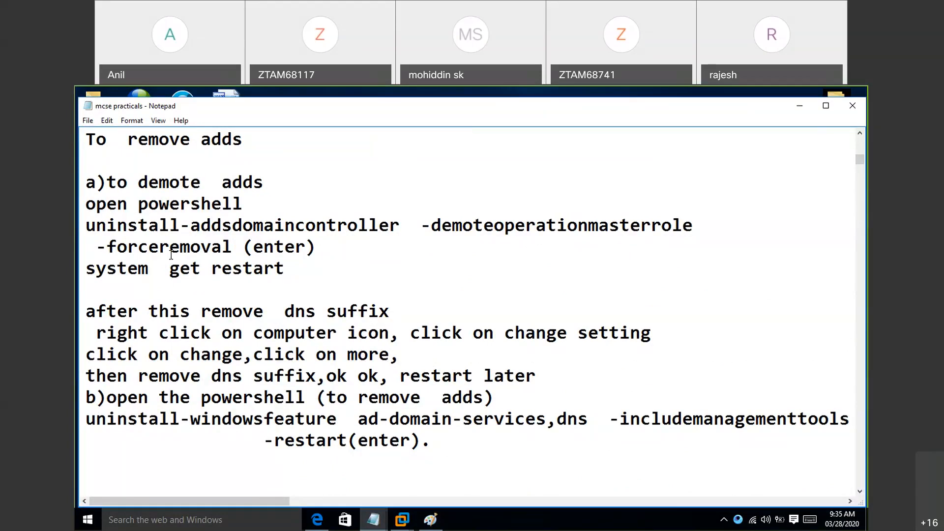
- Switch to the m client virtual machine, close Server Manager, and open Windows PowerShell
click(403, 523)
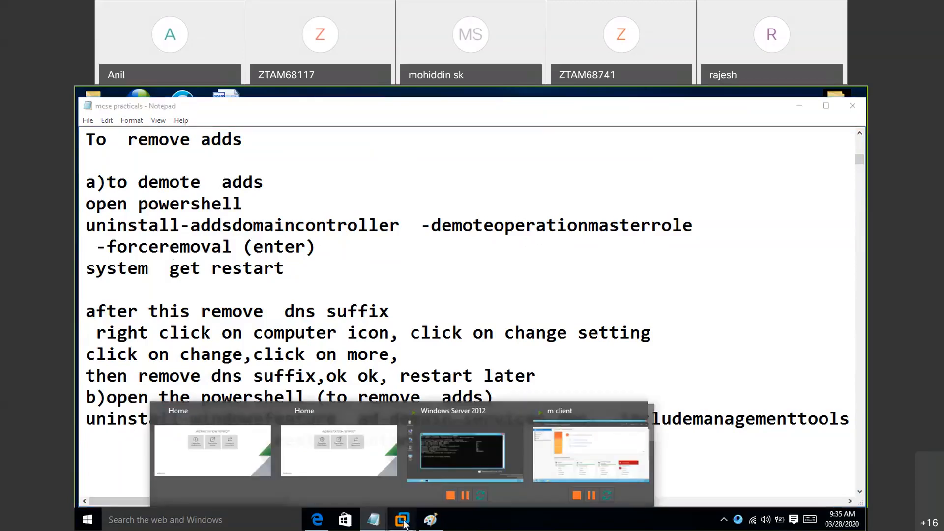
click(544, 461)
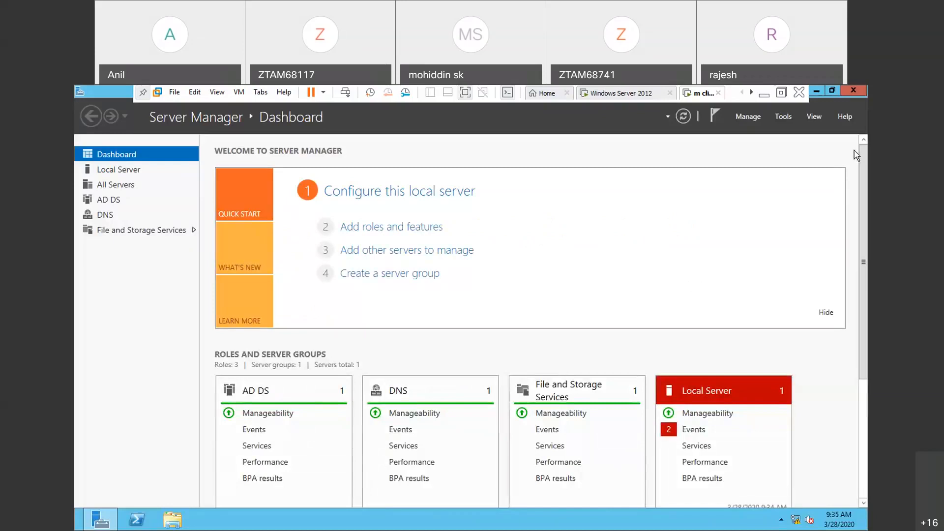
click(857, 91)
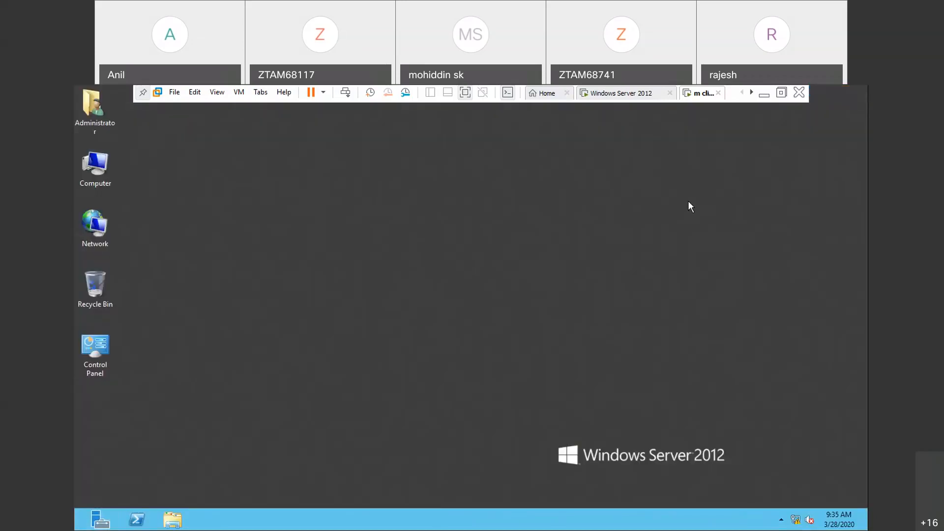
click(137, 520)
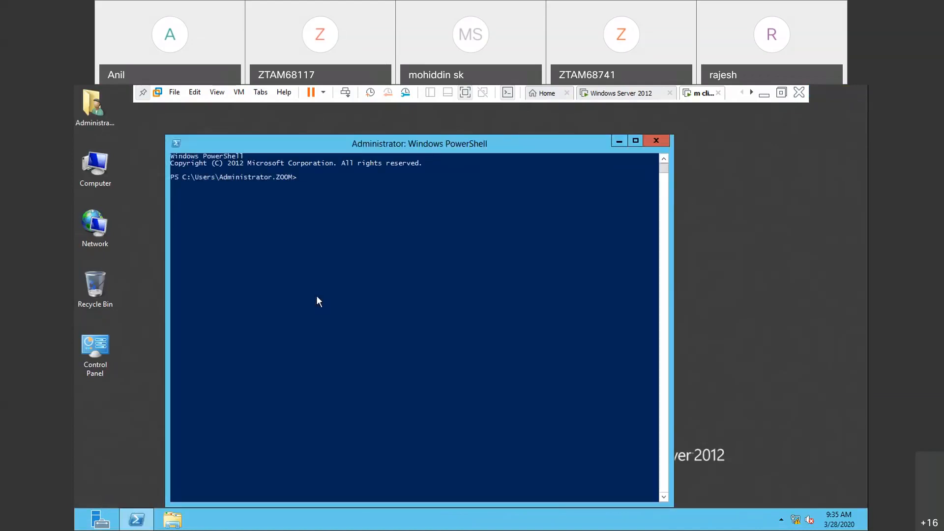
- Run Uninstall-ADDSDomainController -DemoteOperationMasterRole -ForceRemoval to demote the additional domain controller SYS2
text(uninsta)
key(Tab)
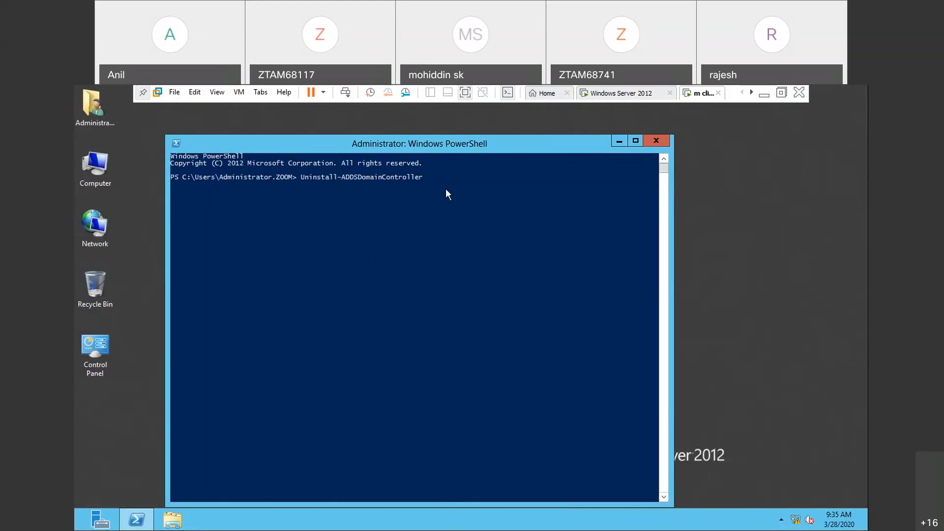
text(-DemoteOper)
key(Tab)
text(-fo)
key(Tab)
key(Return)
- Enter and confirm the local administrator password, and answer yes to continue the demotion with an automatic restart
text(Password)
key(Return)
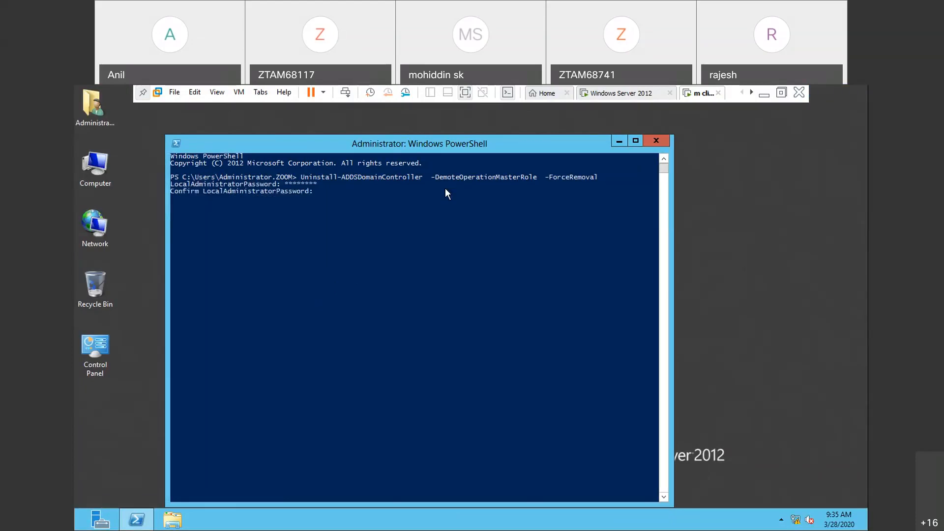
text(Password)
key(Return)
text(yes)
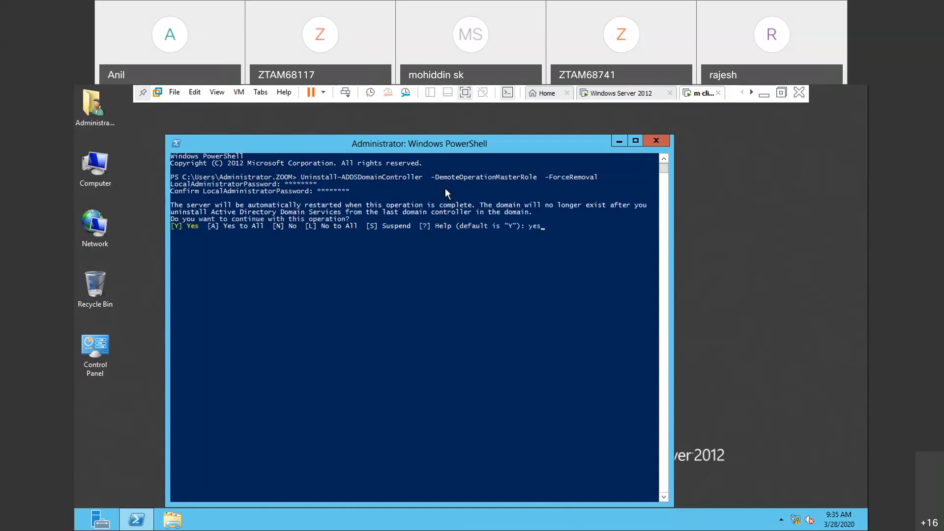
key(Return)
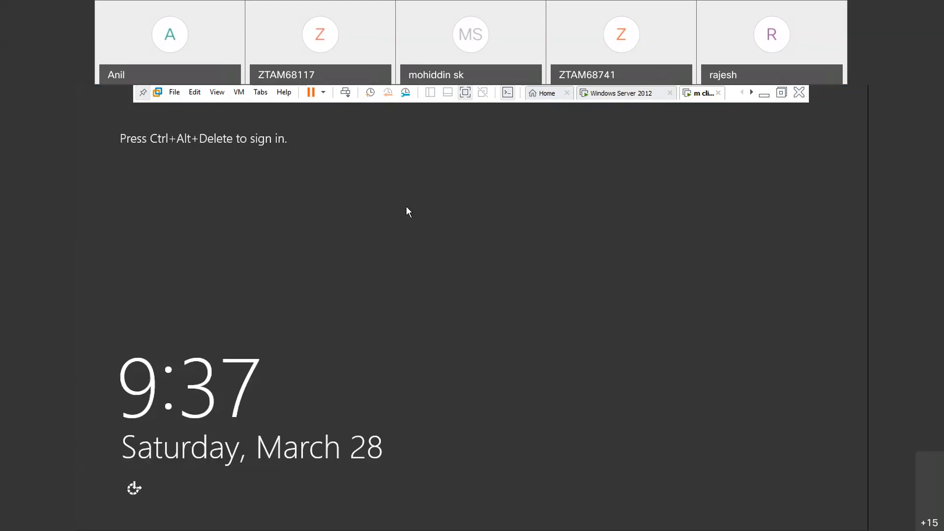
- Sign in to the restarted m client machine as Administrator with the account password
key(ctrl+alt+Insert)
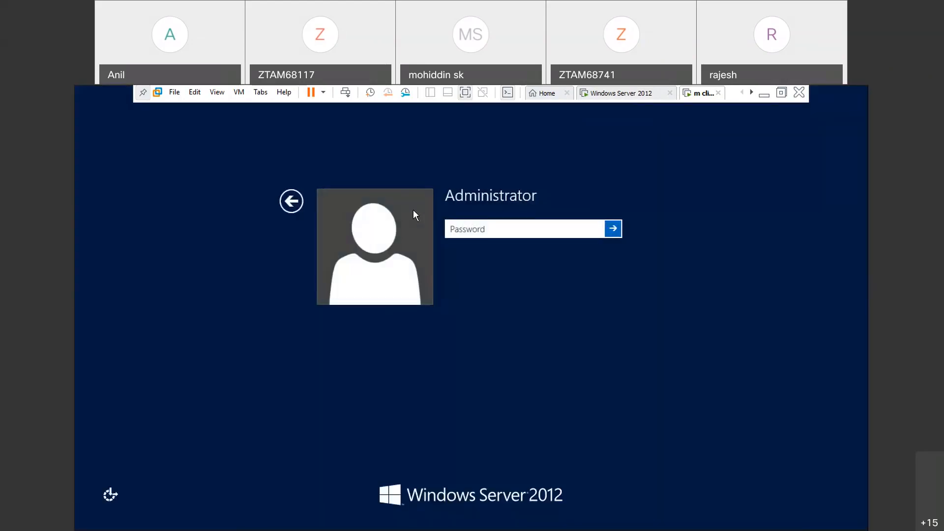
text(••••••••)
key(Return)
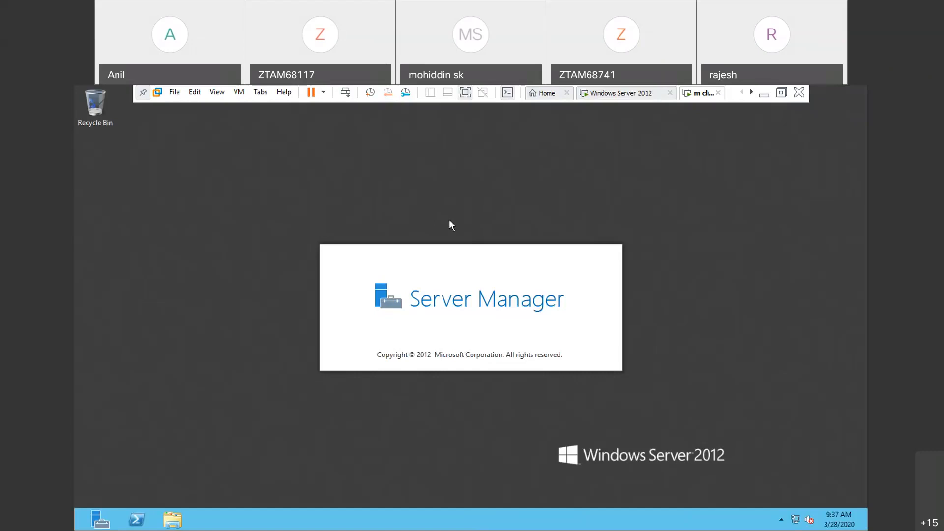
- Show the Computer, User's Files, Network and Control Panel icons on the desktop, and dismiss the VMware Tools log-off prompt and Server Manager
key(super)
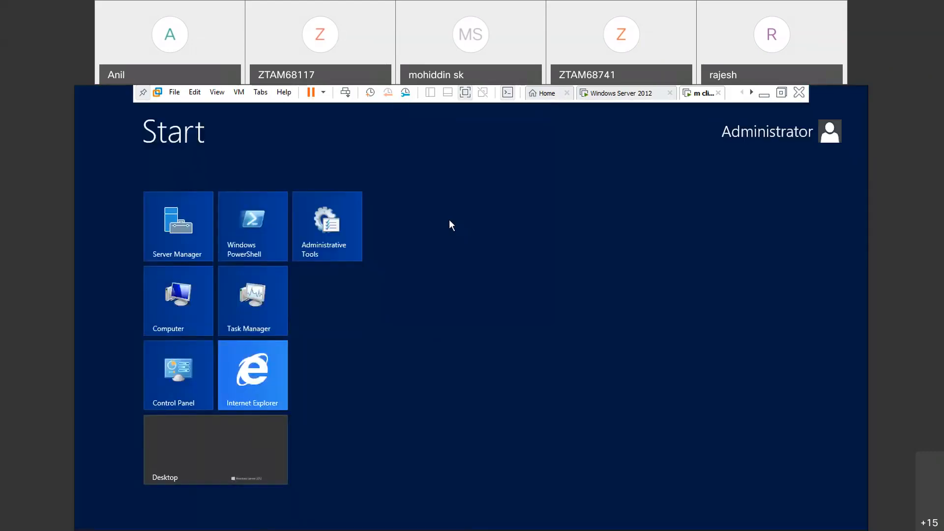
text(icon)
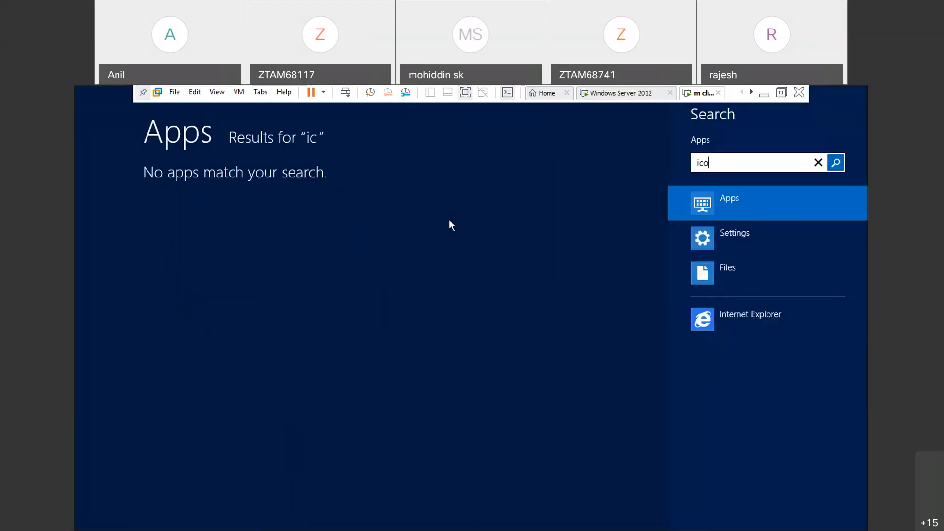
click(742, 235)
click(265, 211)
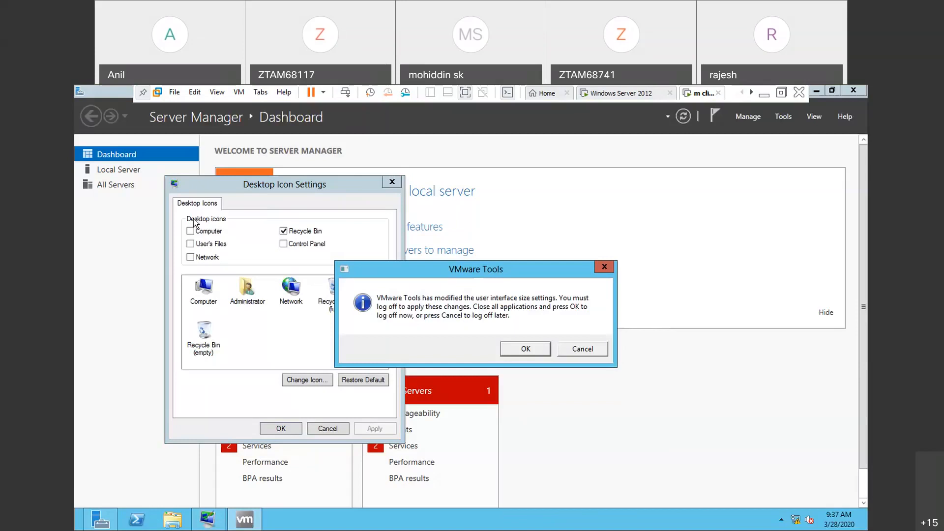
click(191, 230)
click(191, 243)
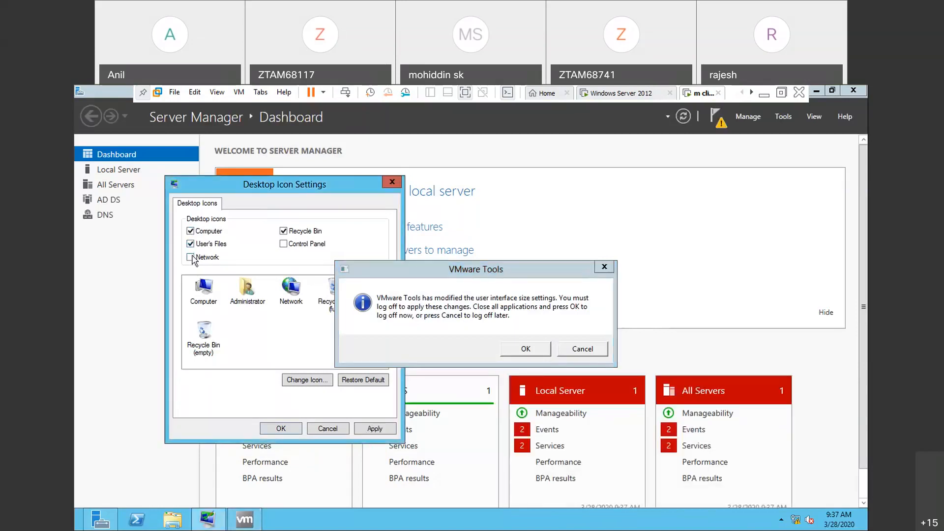
click(192, 257)
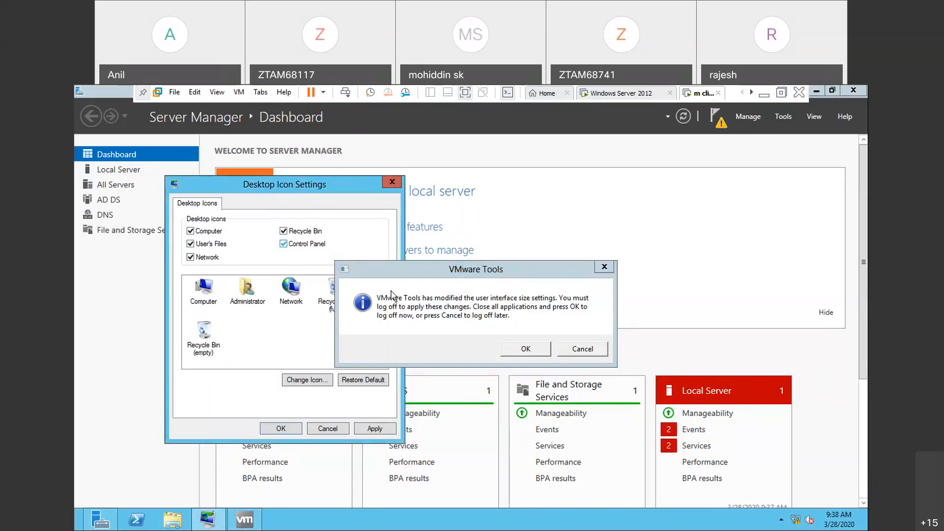
click(582, 349)
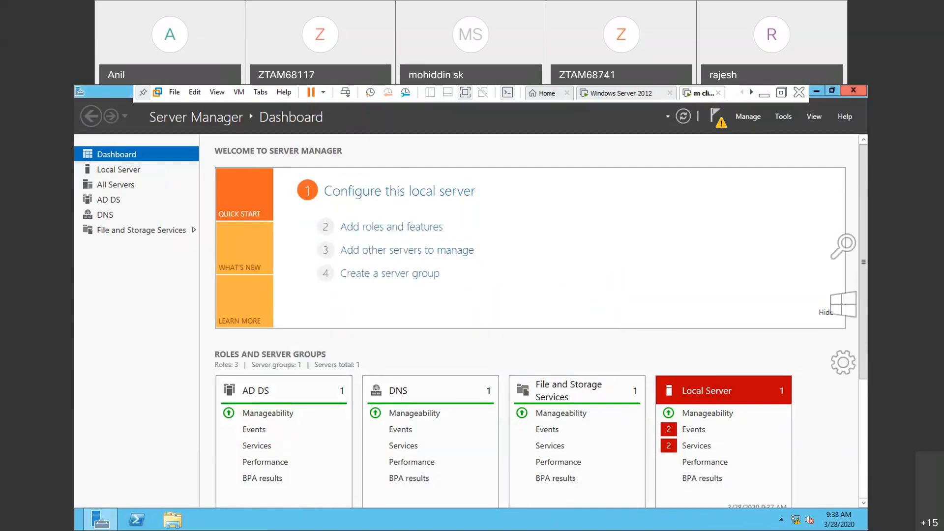
click(855, 91)
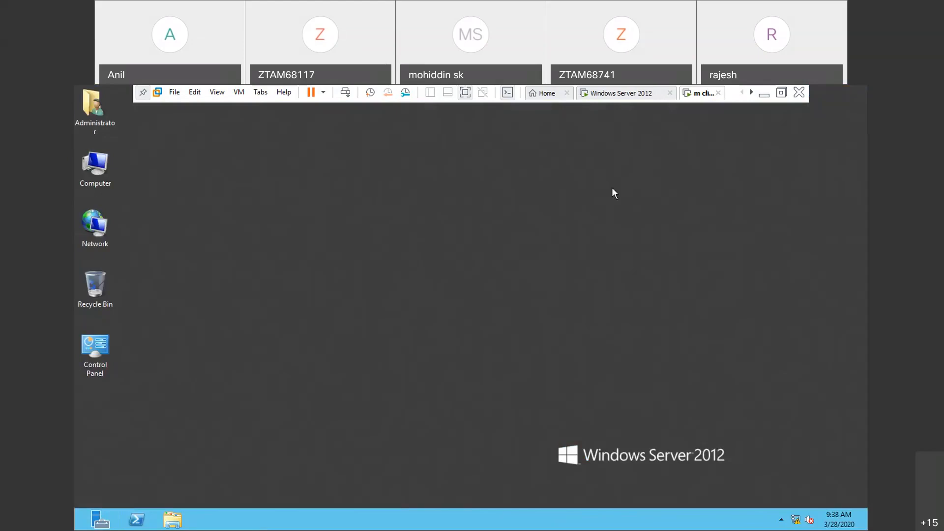
- Open a command prompt with cmd and set its raster font size to 12 x 16
key(super+r)
text(cmd)
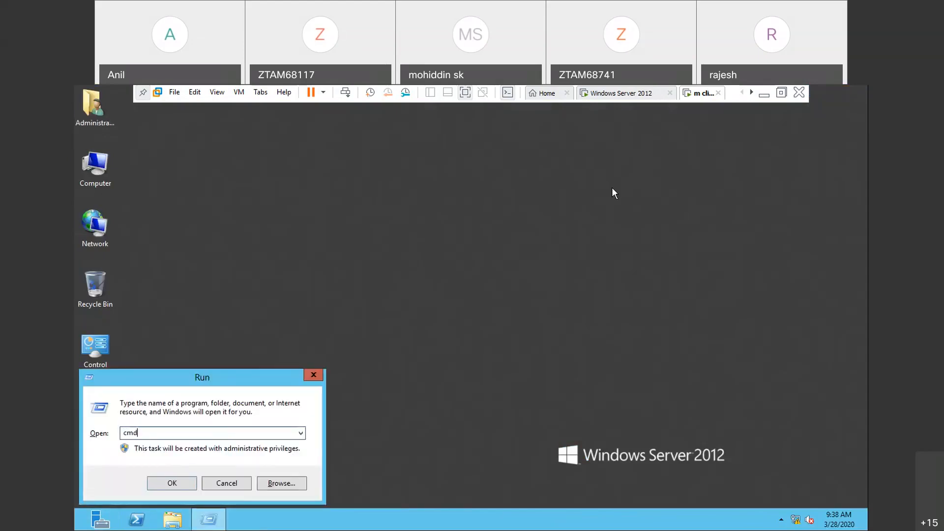
key(Return)
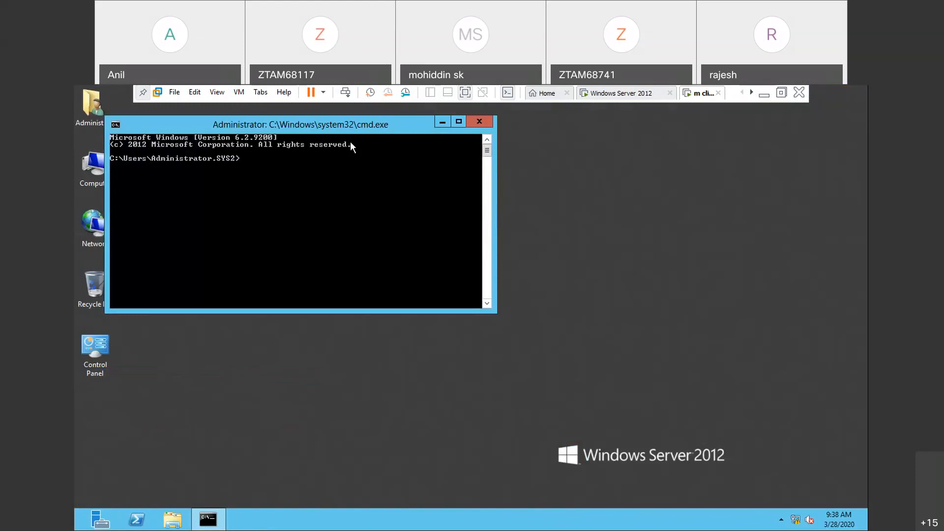
right_click(312, 133)
click(335, 237)
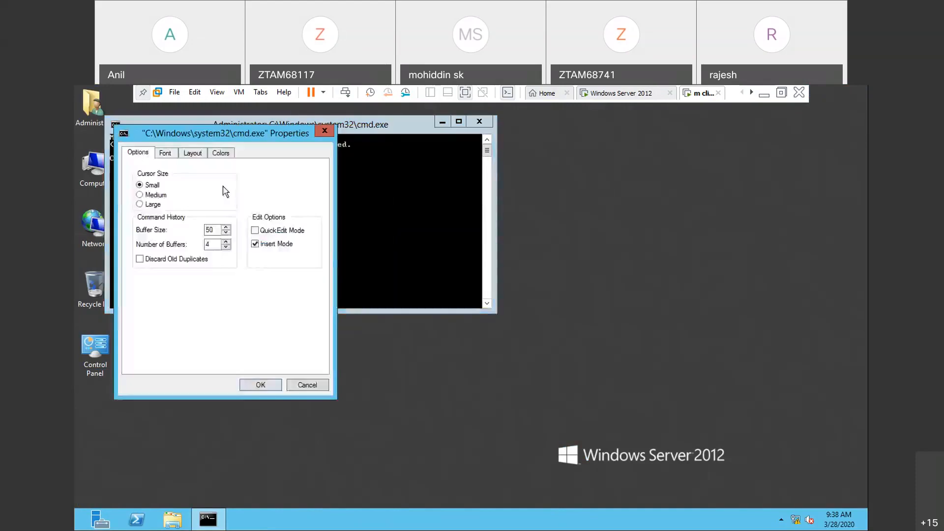
click(165, 153)
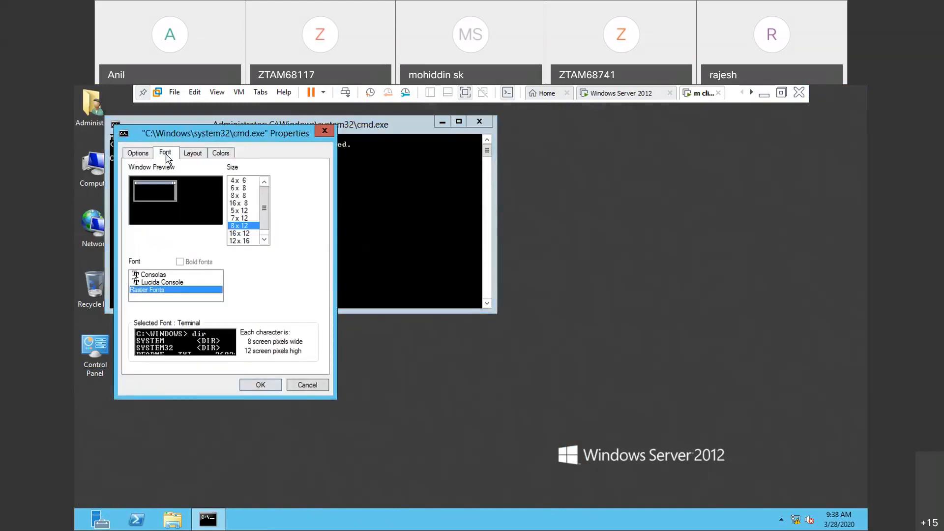
click(244, 241)
click(259, 384)
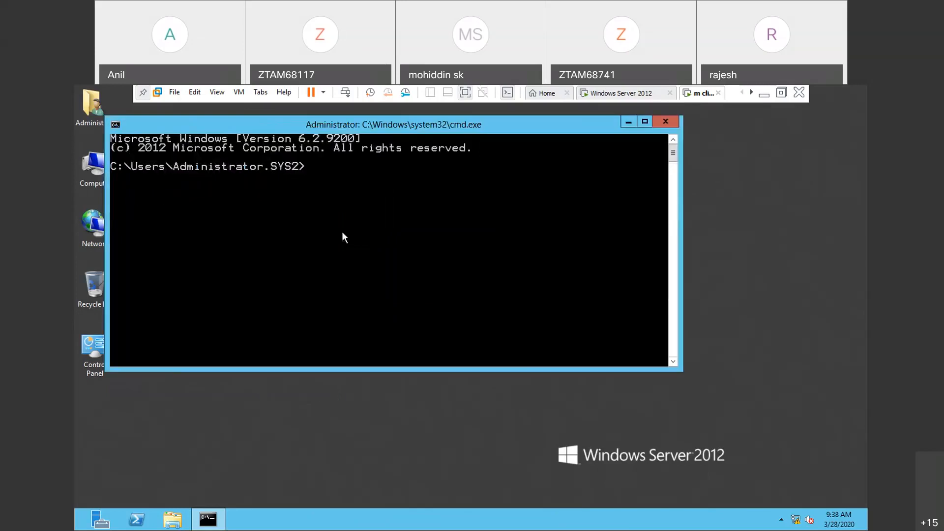
- Run net accounts to check the computer role of the demoted machine, and close the command prompt
text(net  accounts)
key(Return)
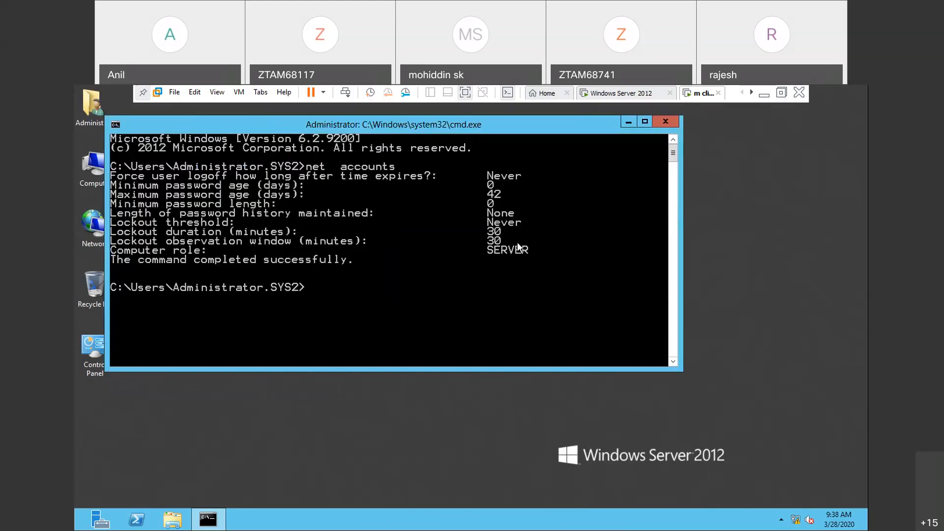
click(676, 121)
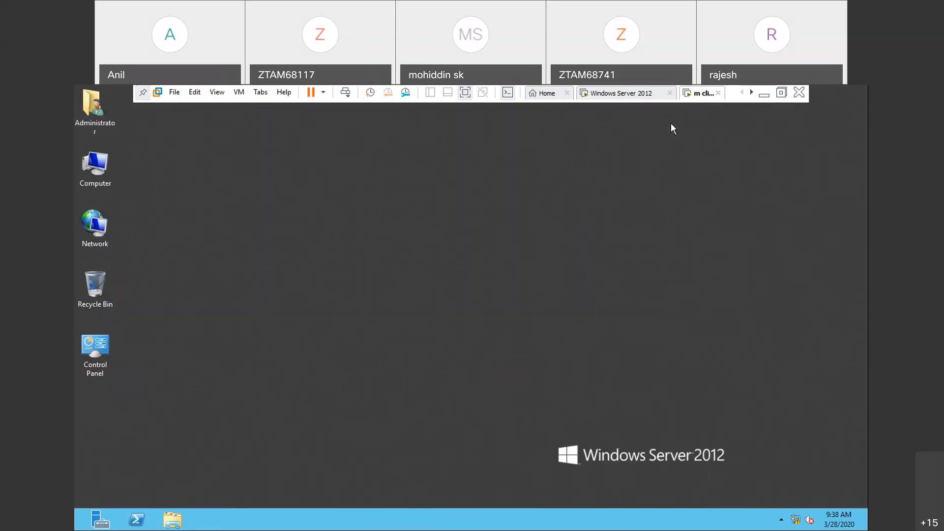
- Switch to the mcse practicals notes on the host and read the Important Note under GROUP POLICY
click(765, 95)
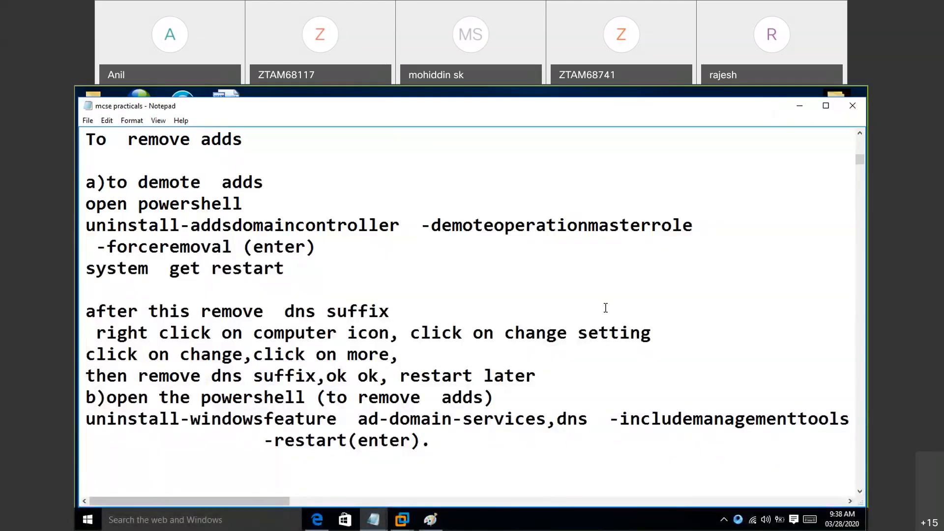
click(384, 518)
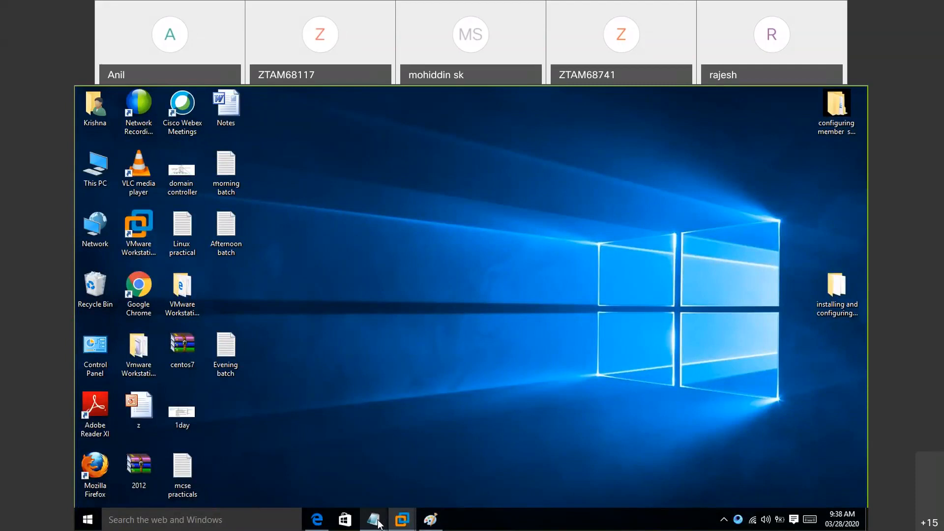
click(379, 524)
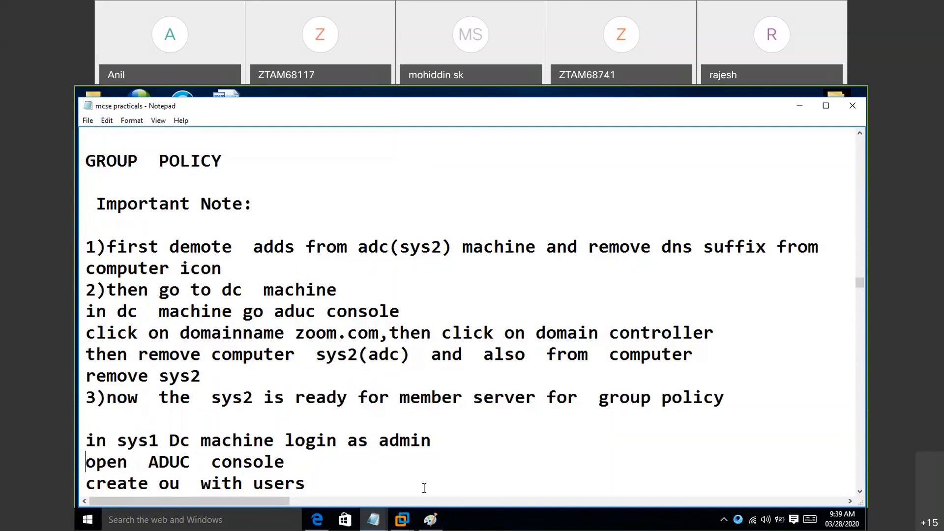
- On the m client virtual machine, open the computer name settings and clear the primary DNS suffix of SYS2
click(404, 522)
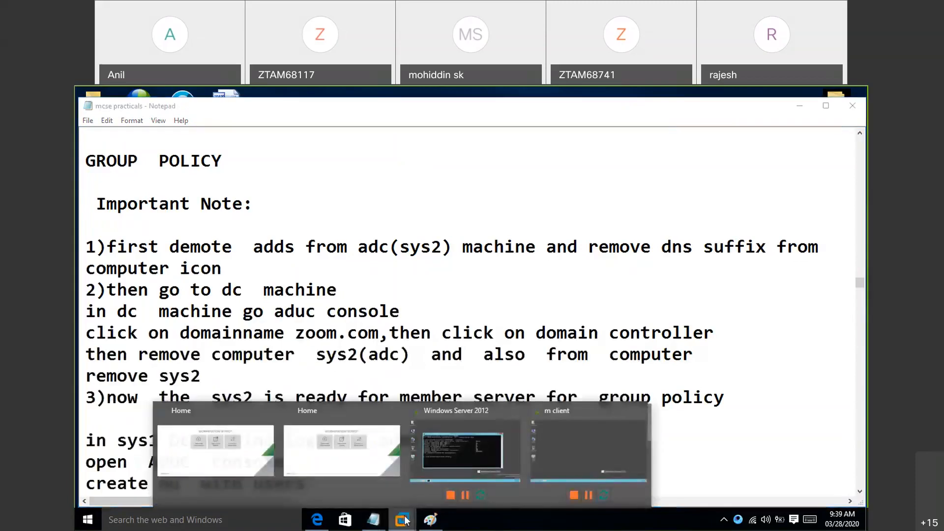
click(556, 406)
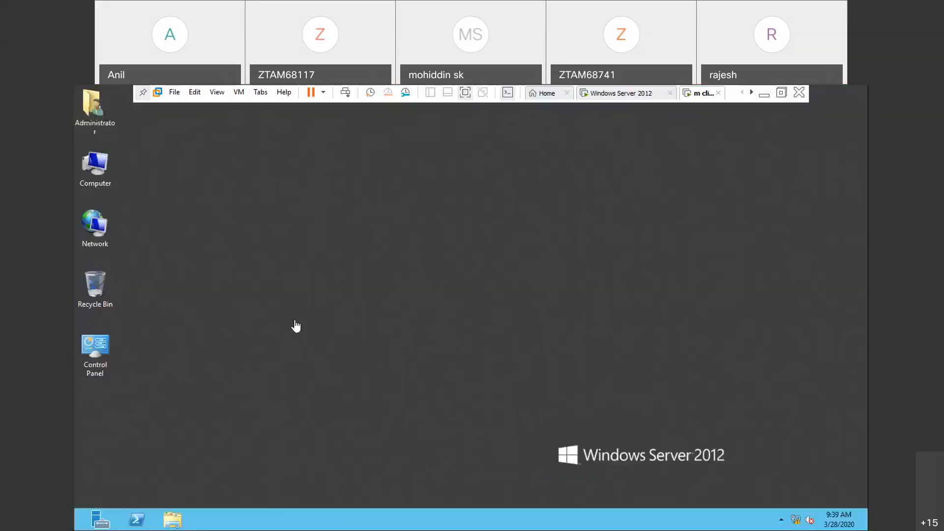
right_click(95, 175)
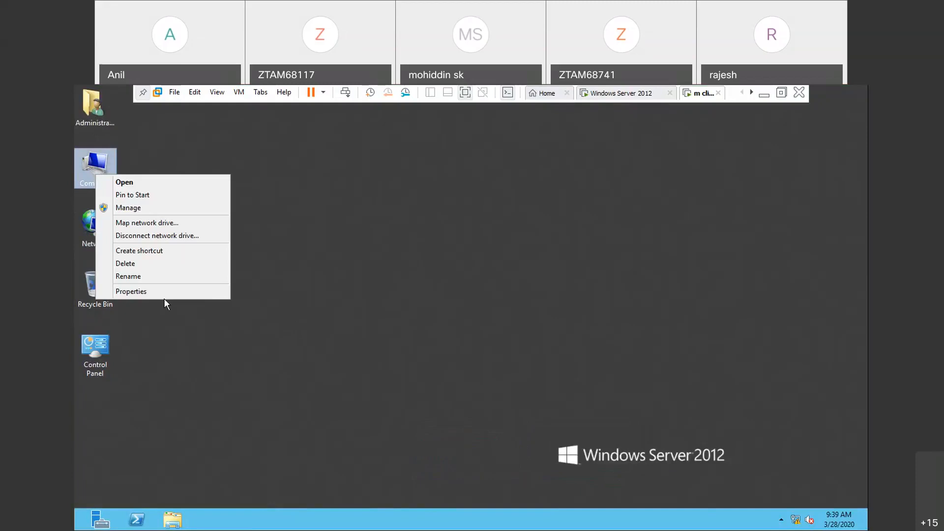
click(163, 294)
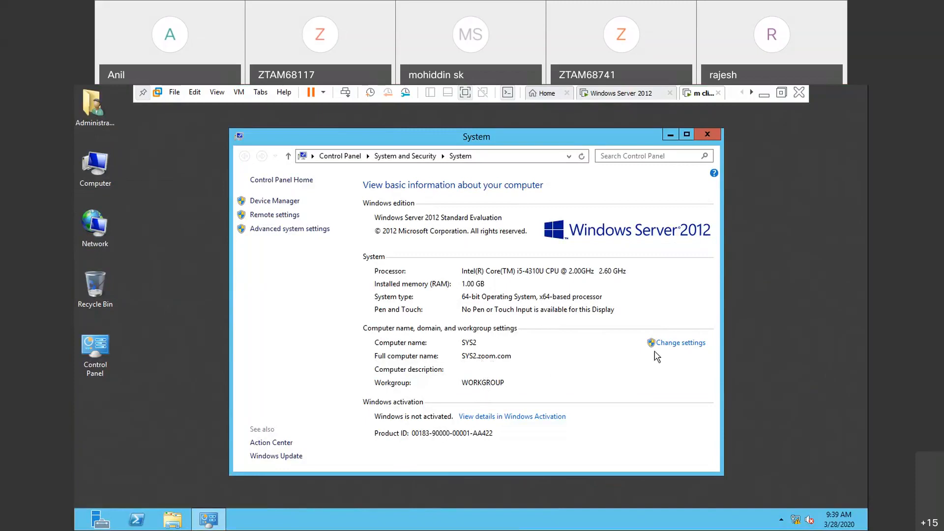
click(679, 347)
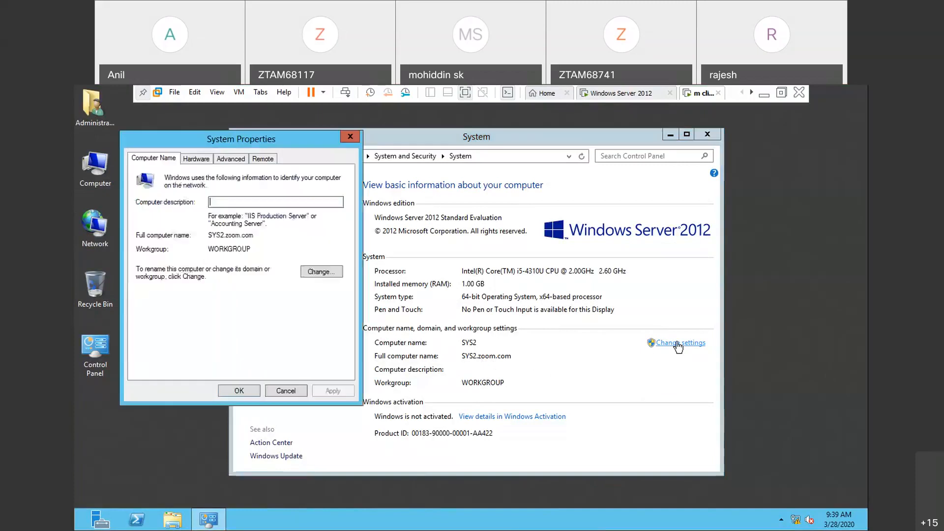
click(326, 273)
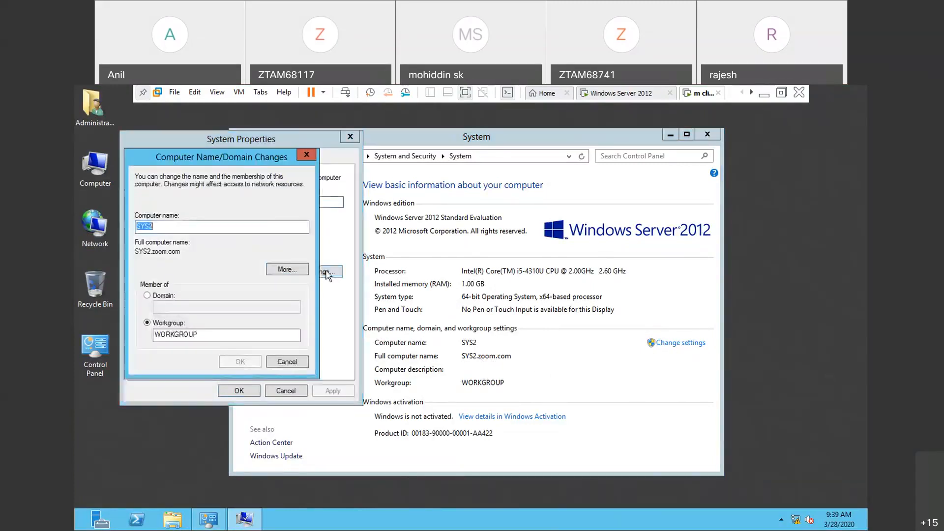
click(285, 272)
key(BackSpace)
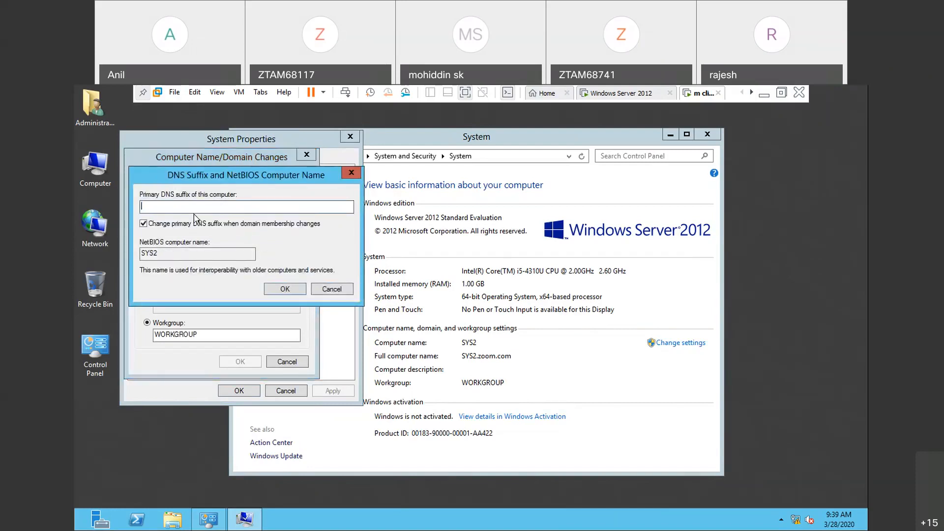
click(278, 291)
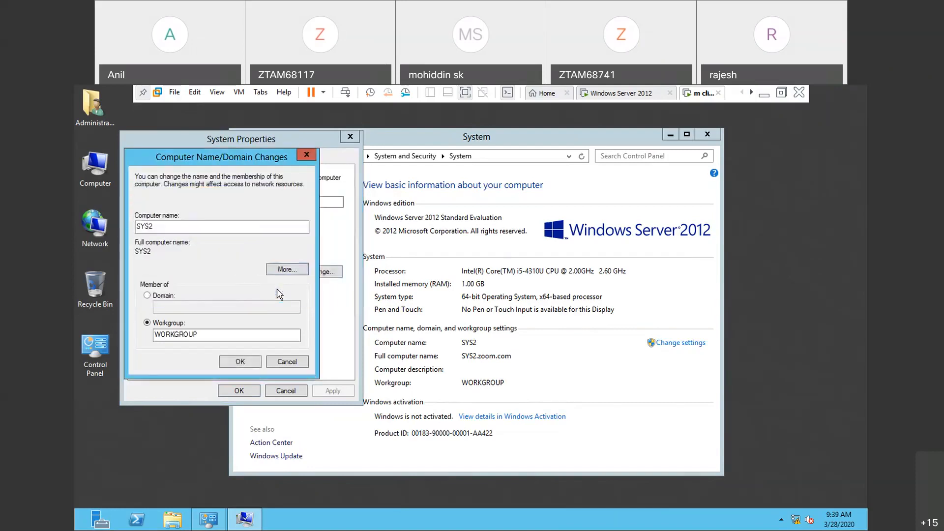
- Apply the computer name change on SYS2 and restart the machine immediately
click(255, 362)
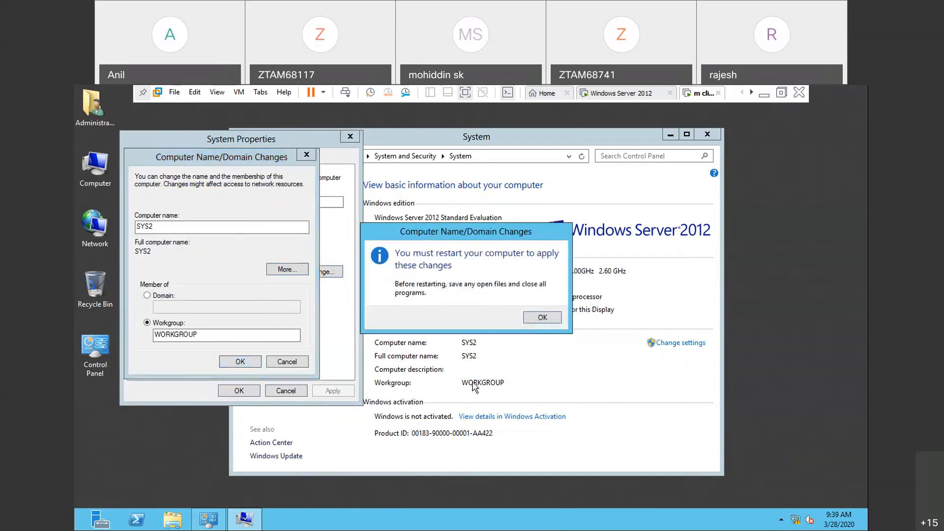
click(543, 318)
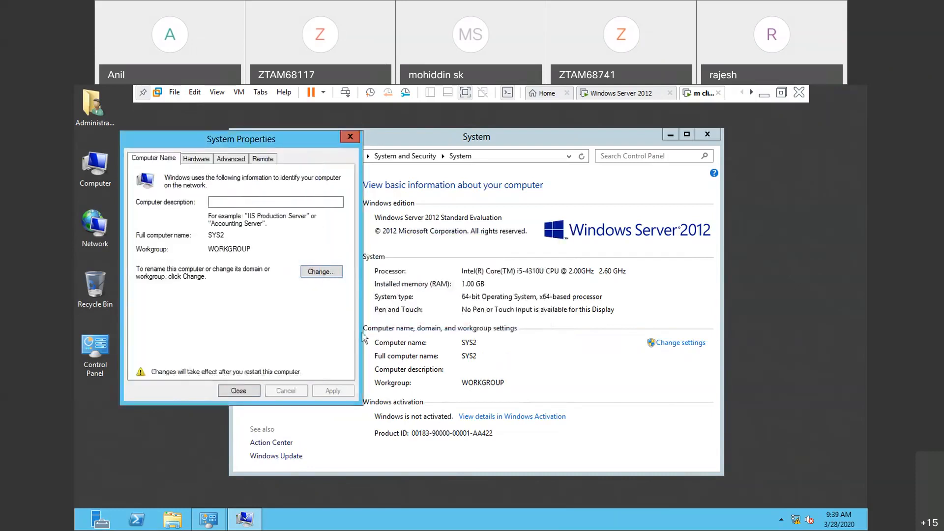
click(239, 391)
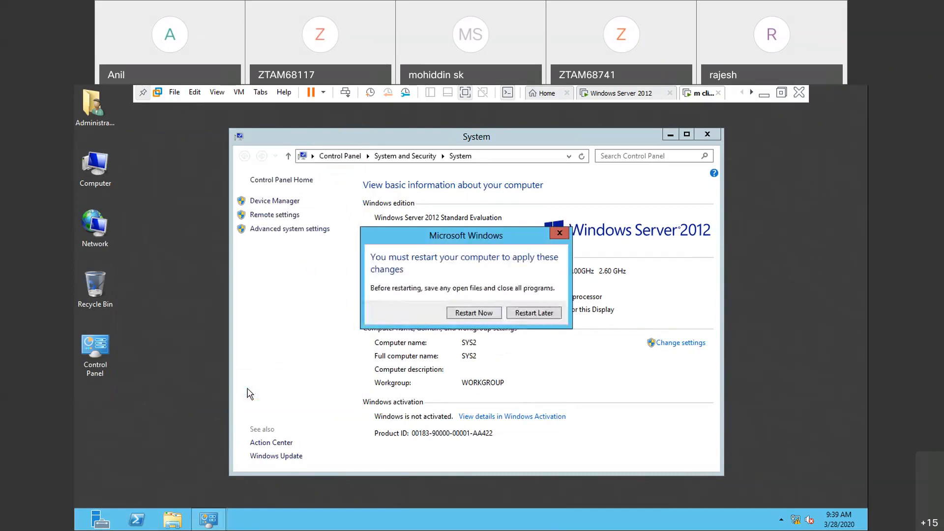
click(491, 311)
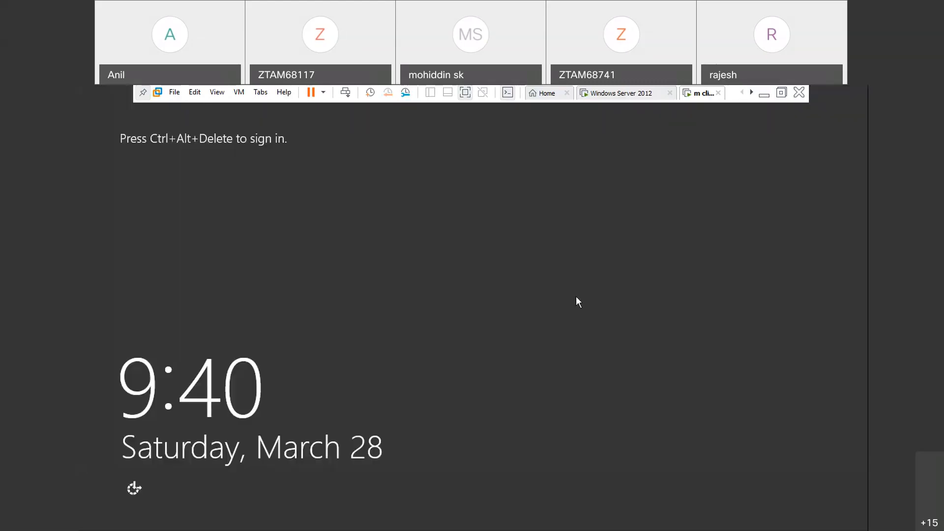
- Return to the mcse practicals notes on the host and read the instructions for removing SYS2 on the DC machine
click(623, 100)
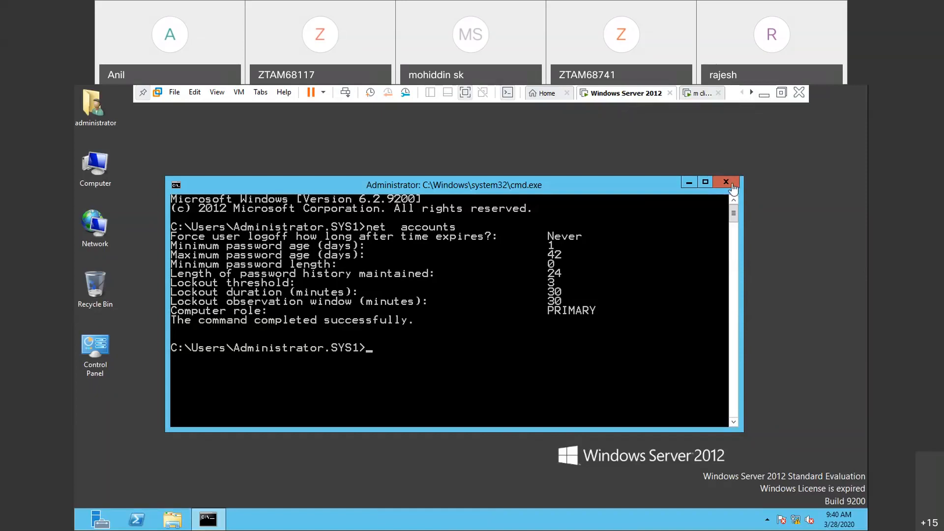
click(765, 98)
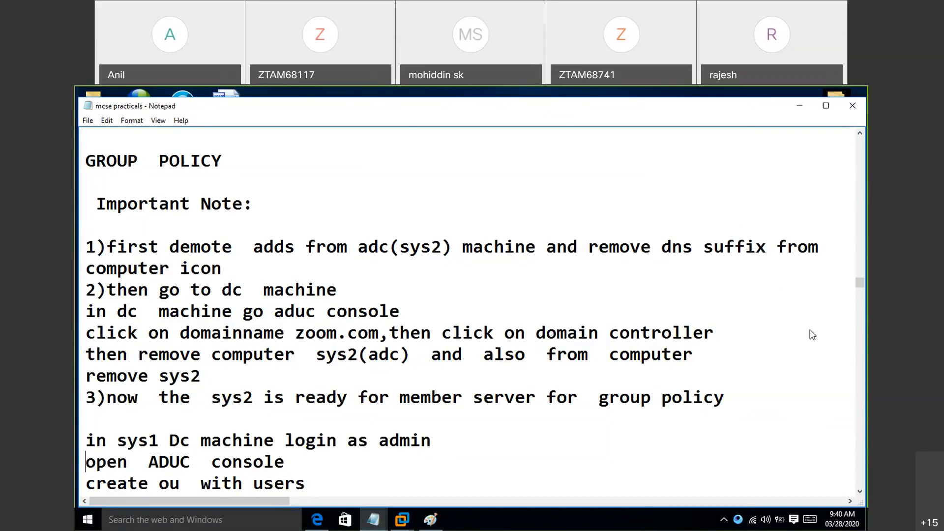
click(765, 385)
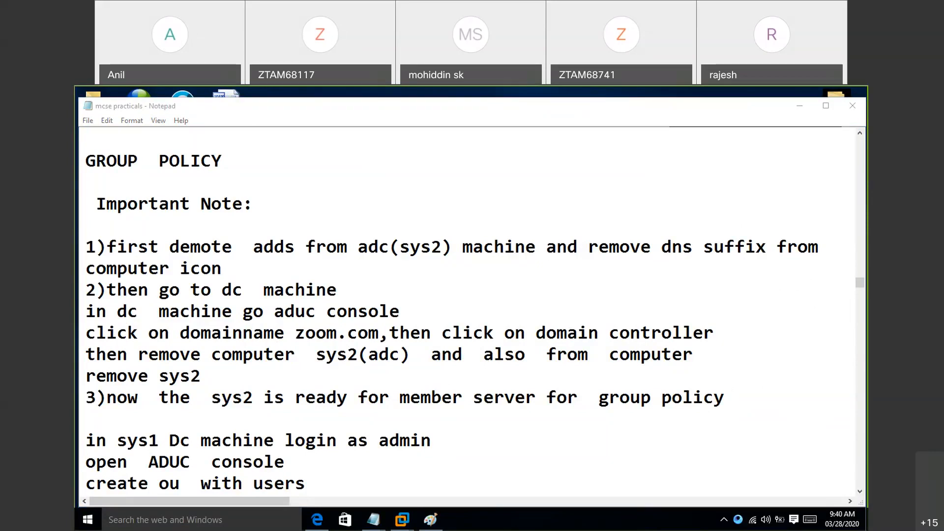
- Switch to the Windows Server 2012 virtual machine, close its command prompt, and open Active Directory Users and Computers from Server Manager
mouse_move(402, 520)
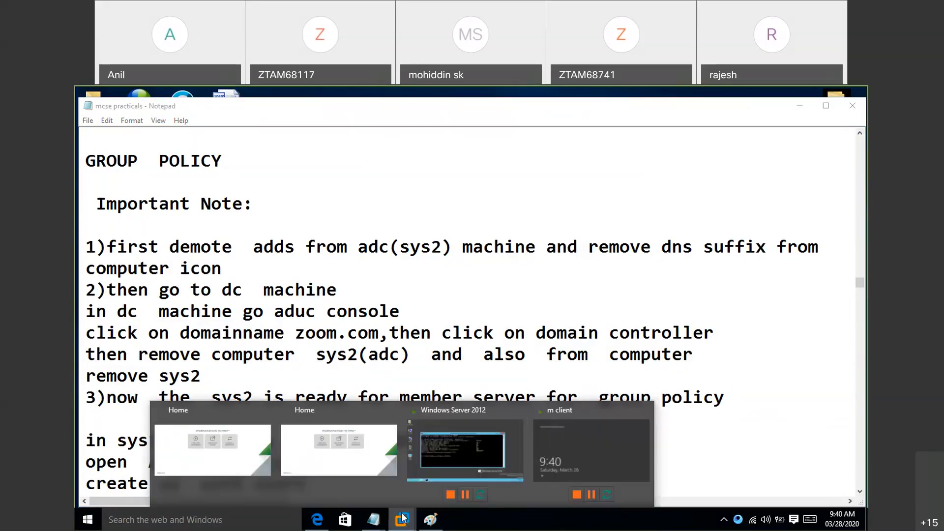
click(600, 443)
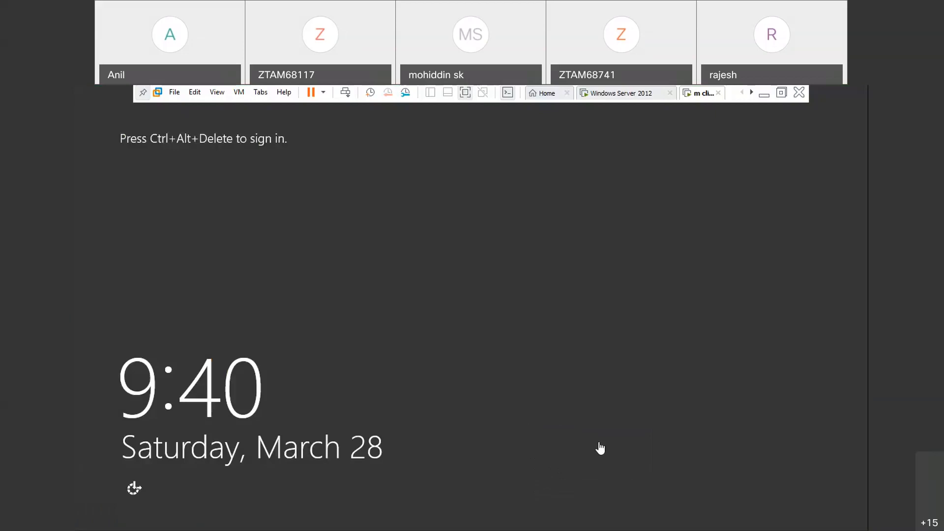
click(628, 98)
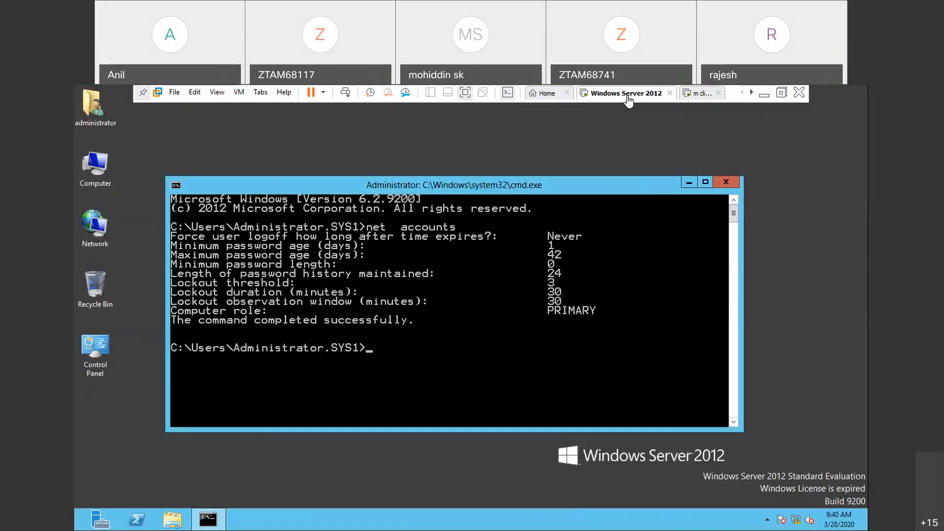
click(727, 183)
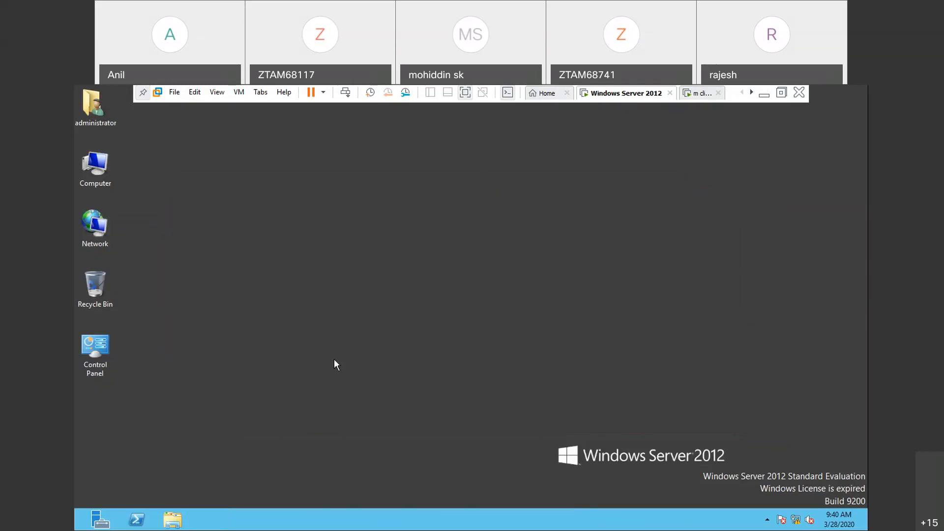
click(100, 520)
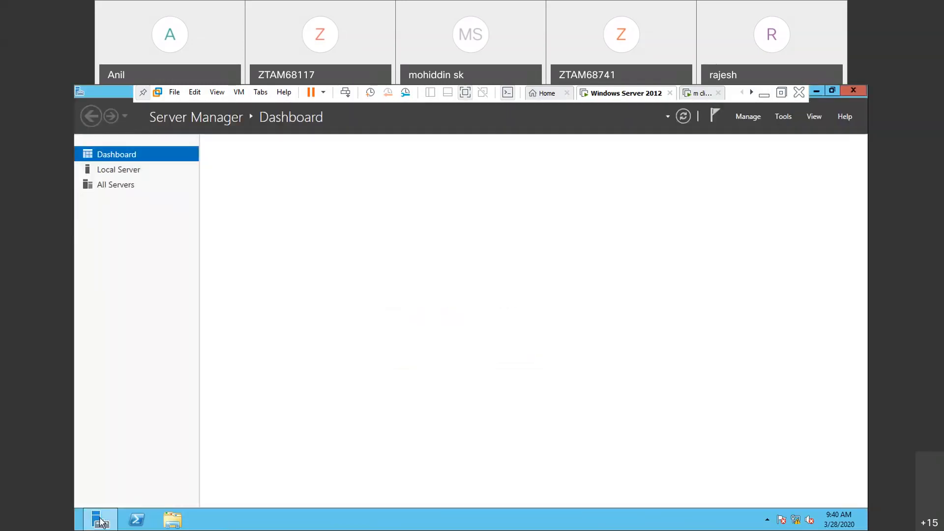
click(784, 118)
click(771, 185)
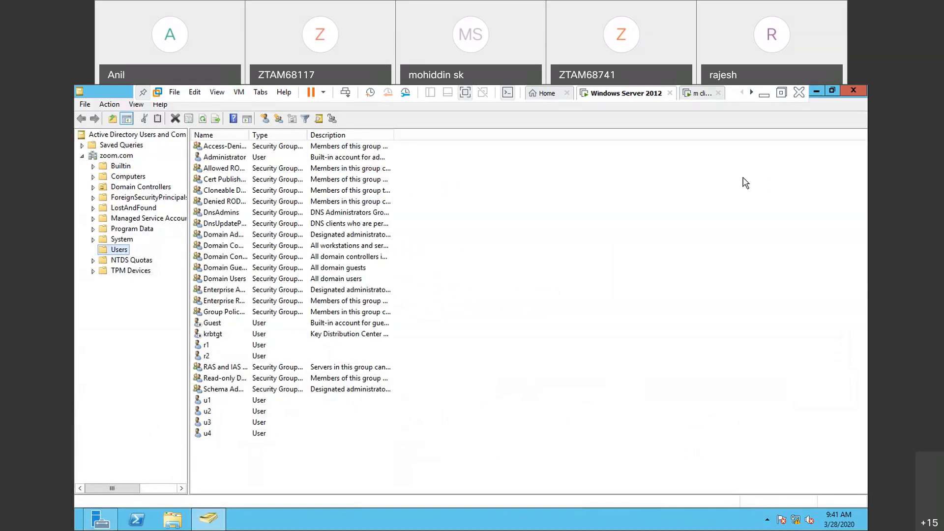
- Delete SYS2 from the Domain Controllers of zoom.com as permanently offline, accepting the global catalog deletion, and check the Computers container for it
click(92, 157)
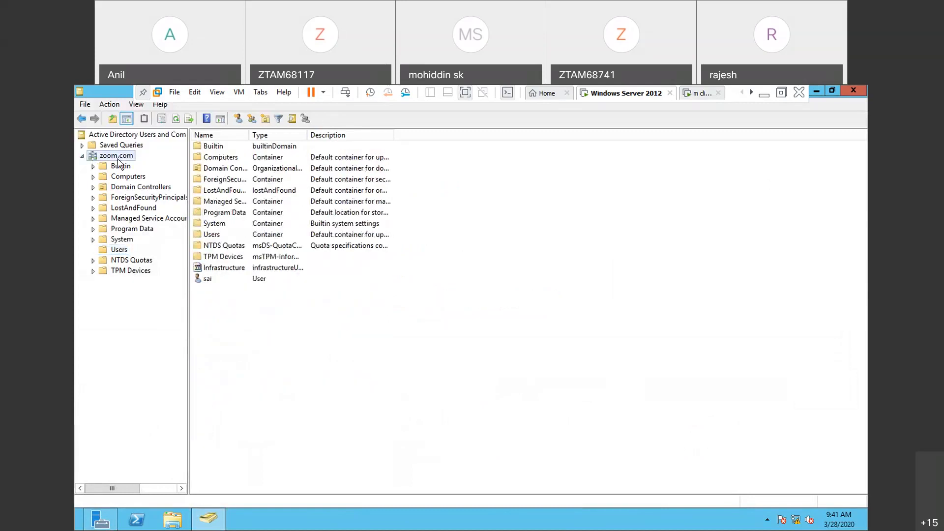
double_click(232, 170)
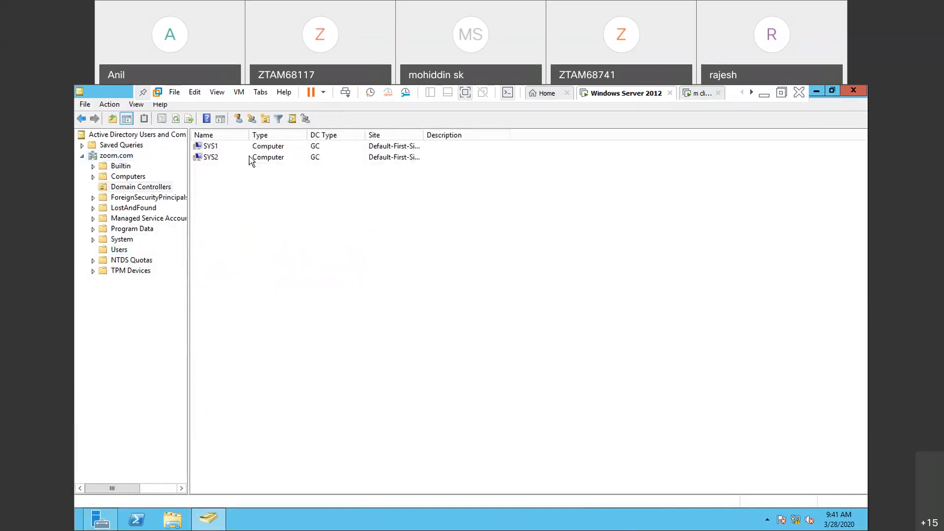
double_click(217, 158)
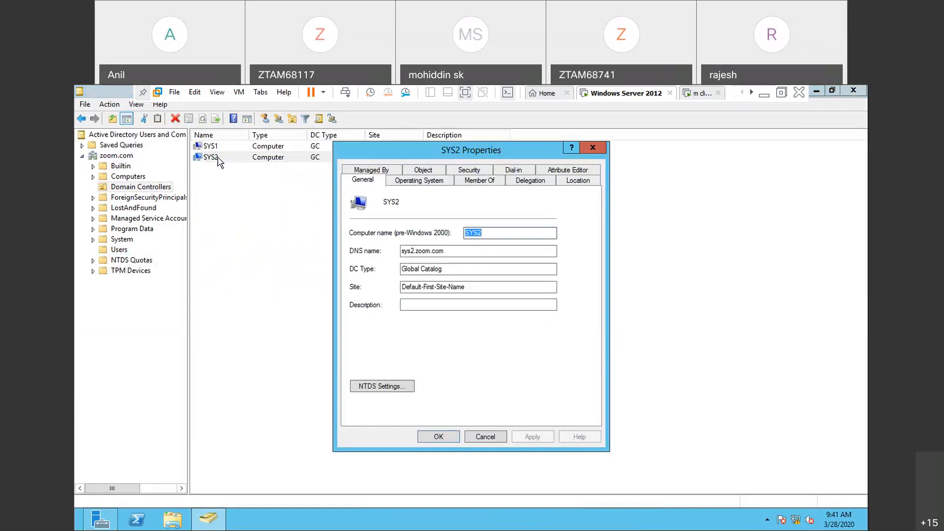
key(Escape)
right_click(219, 160)
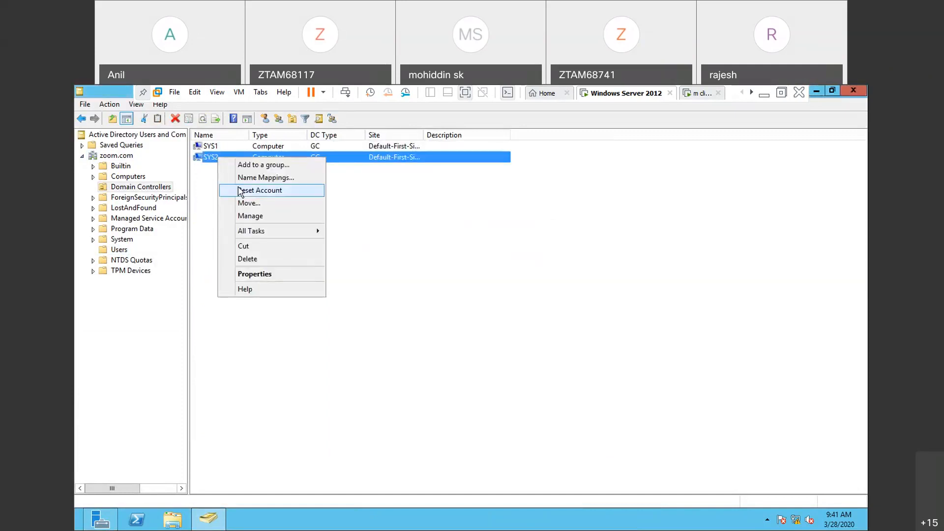
click(249, 261)
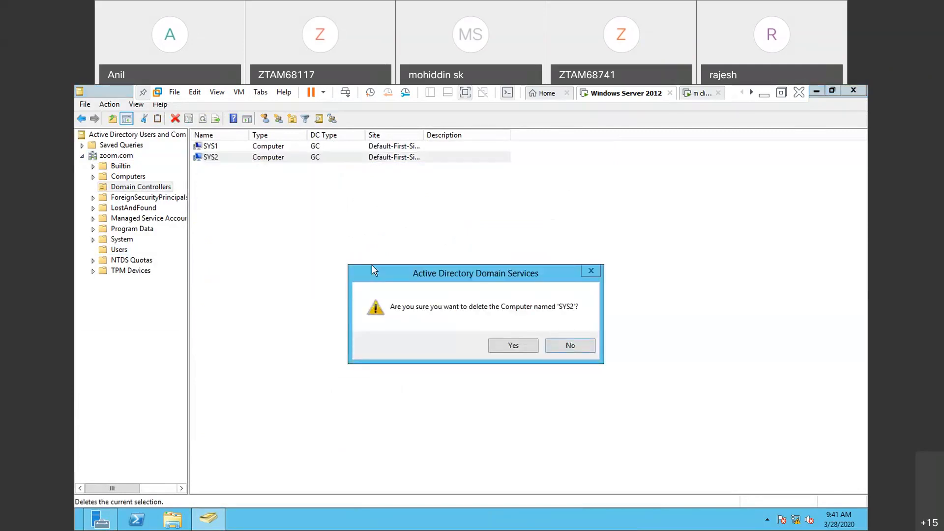
click(512, 347)
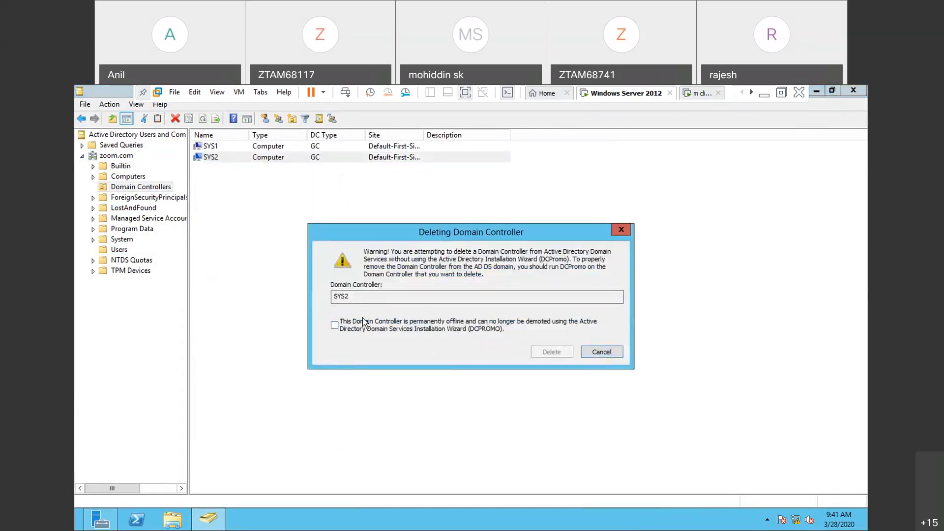
click(335, 325)
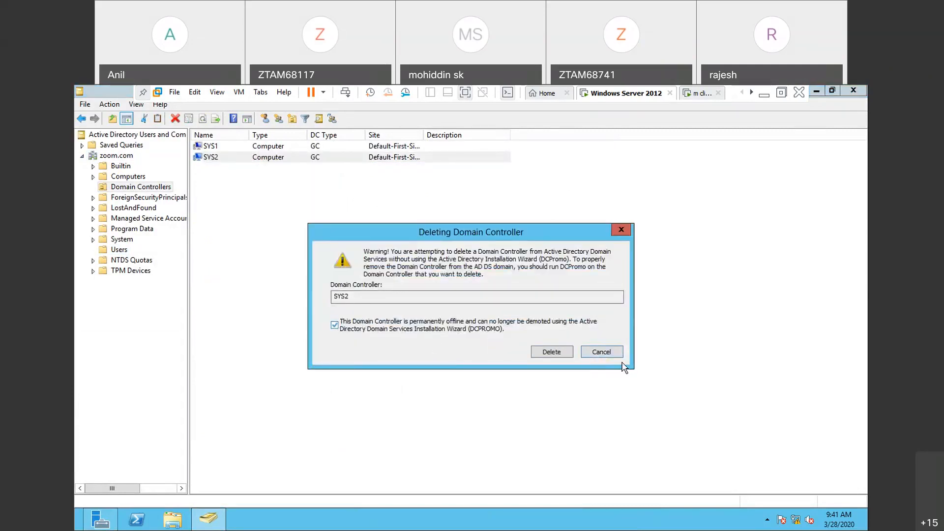
click(562, 351)
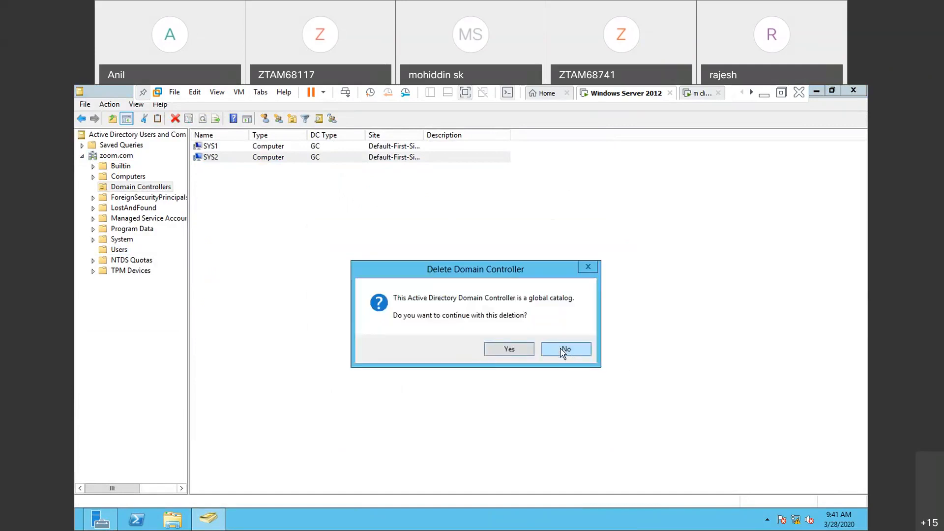
click(509, 350)
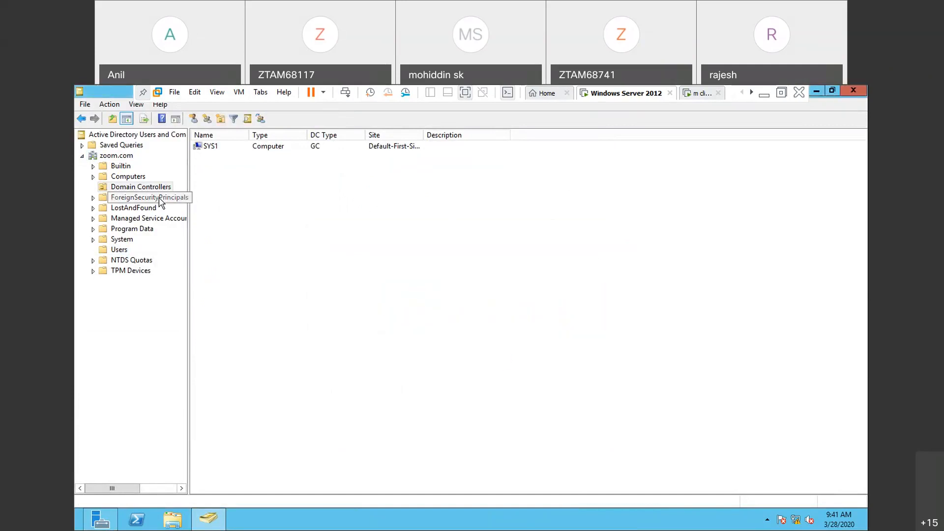
click(130, 190)
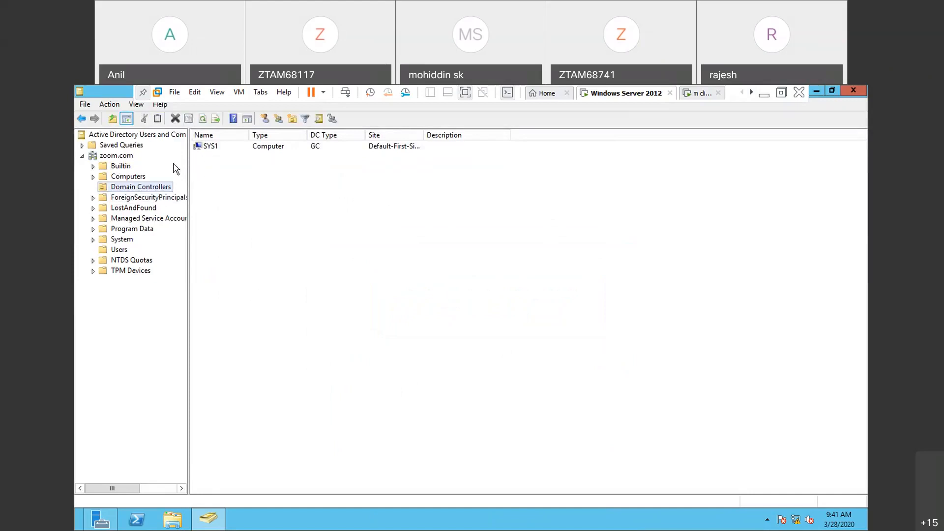
click(138, 178)
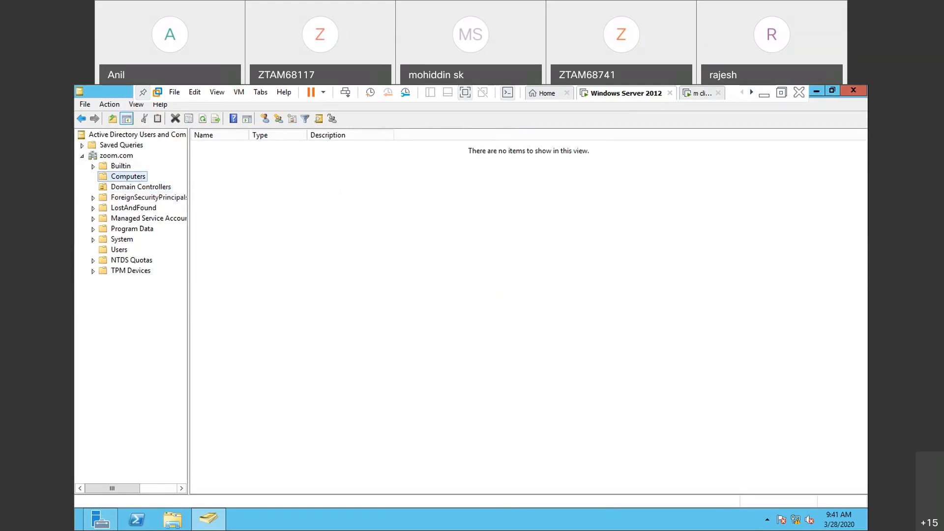
- Switch to the restarted m client machine and sign in with the account password
click(701, 93)
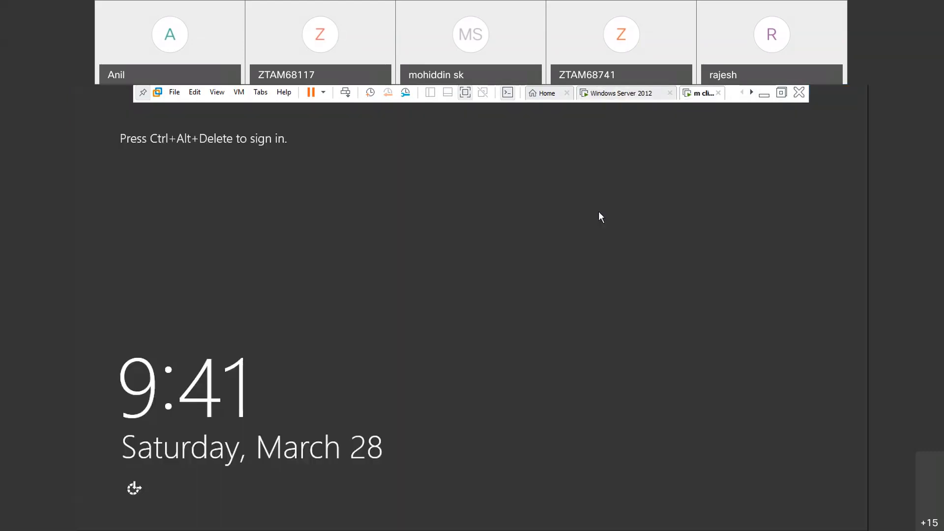
key(ctrl+alt+Insert)
text(••••••••)
key(Return)
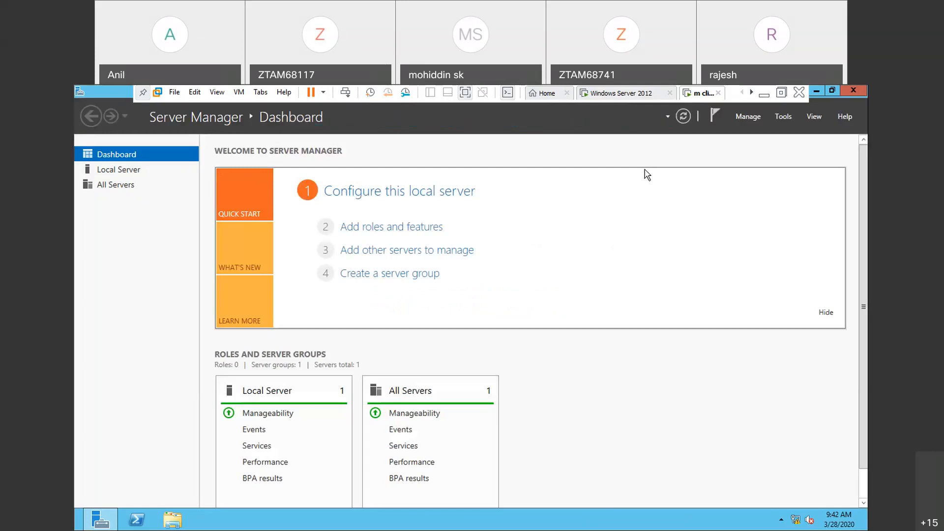
- Check the user accounts in the Users container of zoom.com on the Windows Server 2012 machine, then return to the m client machine
click(630, 95)
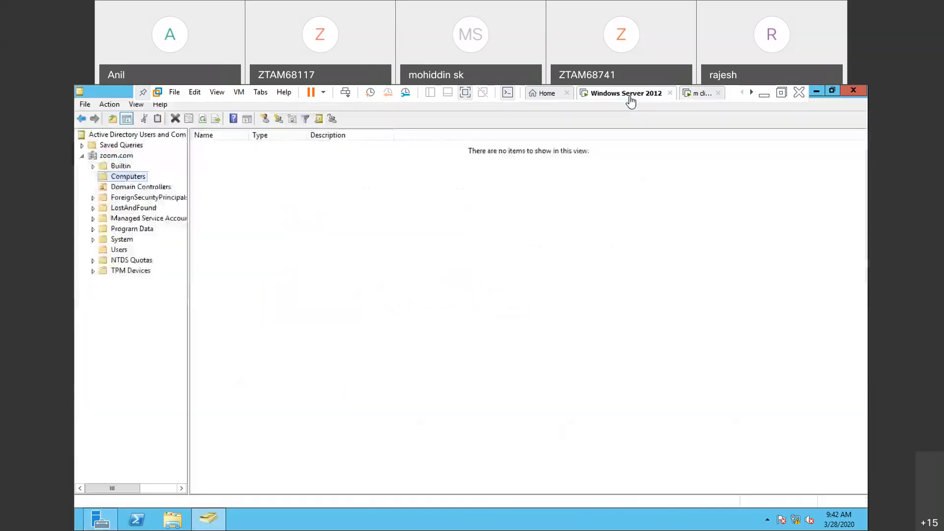
click(117, 251)
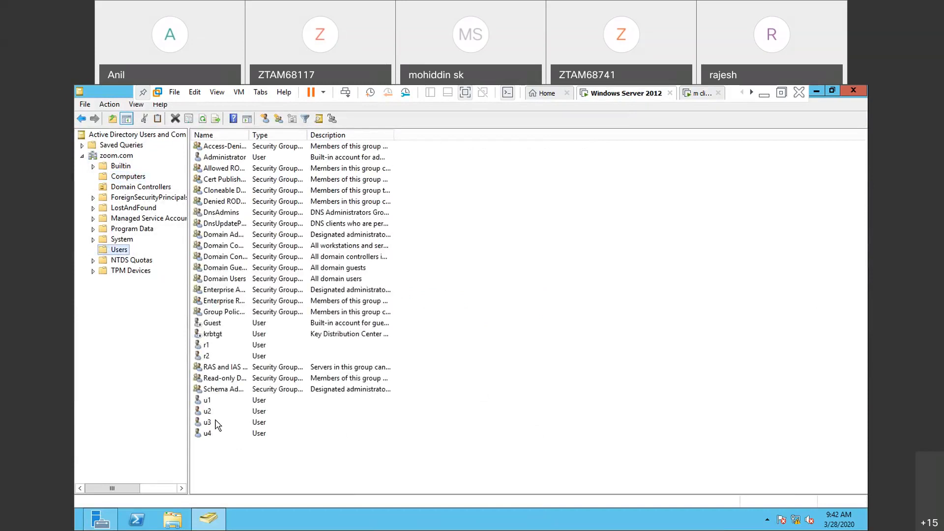
click(701, 94)
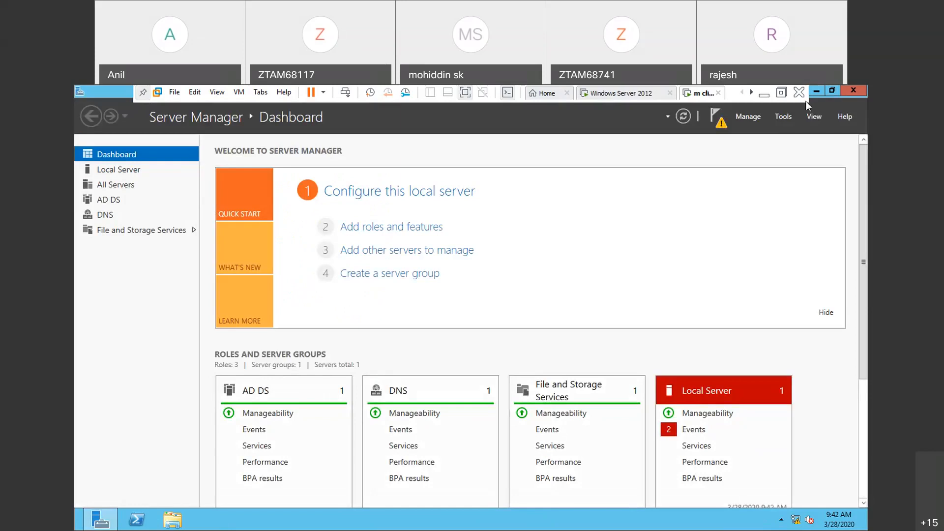
- Close Server Manager on the m client machine and check its computer name and workgroup in the system properties
click(854, 91)
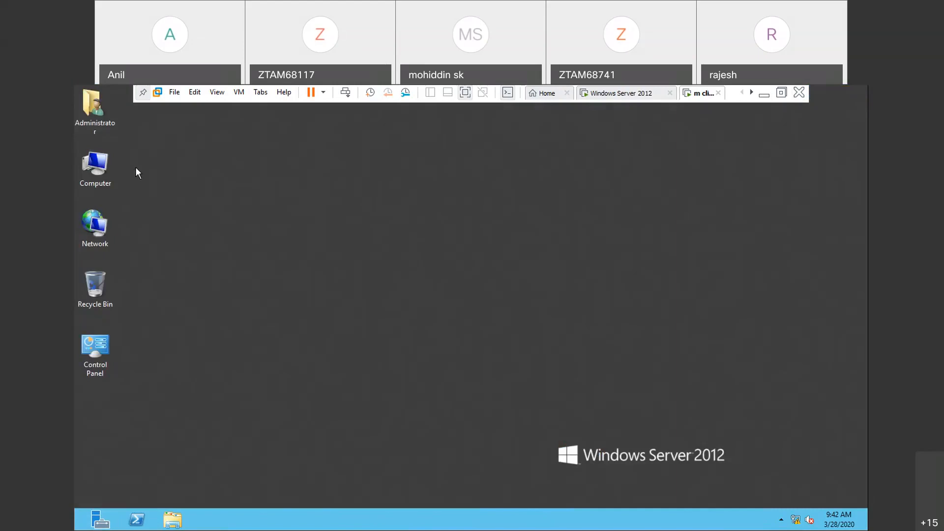
click(106, 175)
right_click(107, 178)
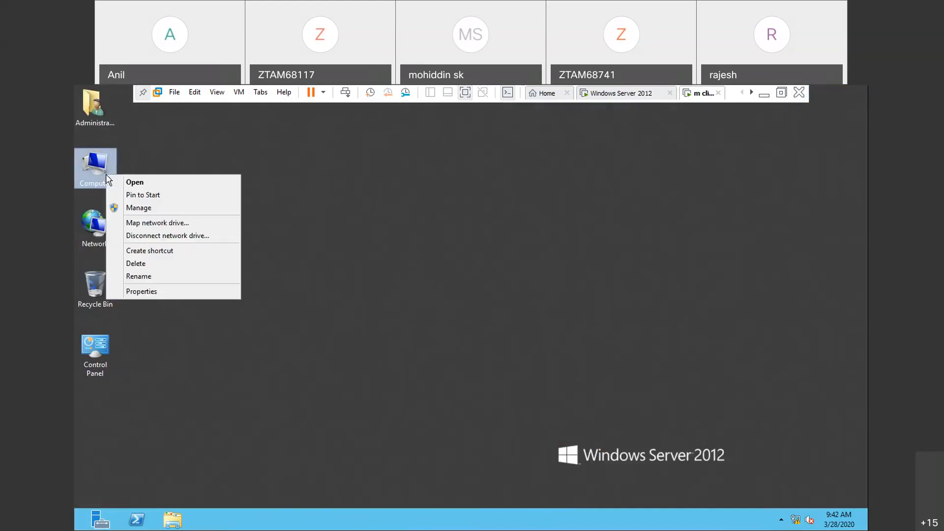
click(149, 293)
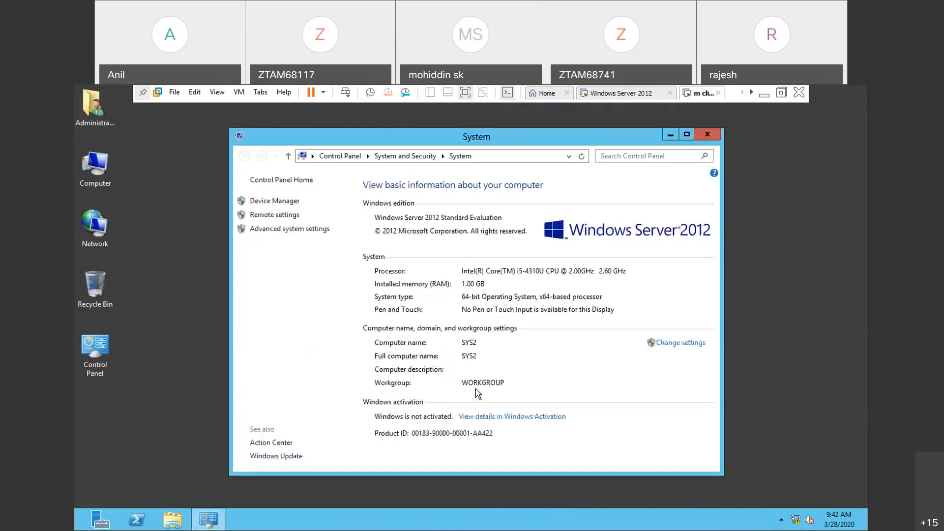
click(702, 130)
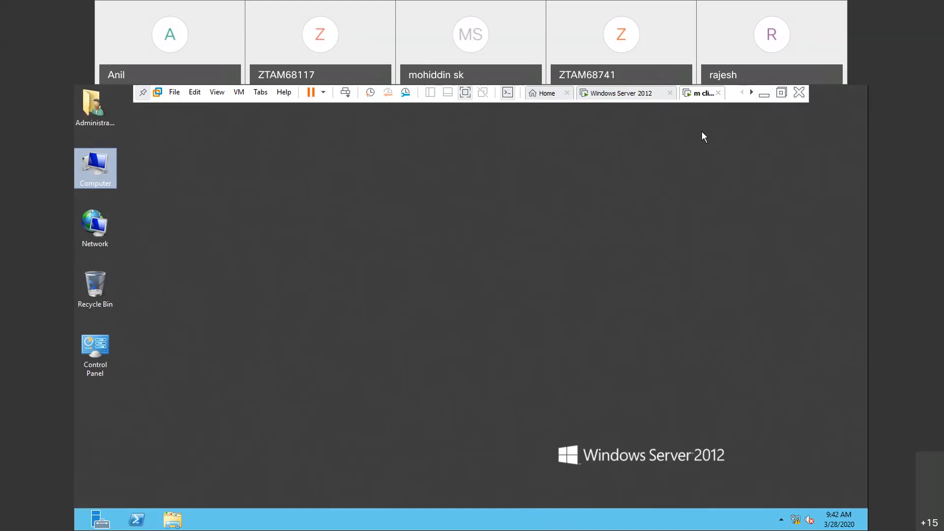
- Sign out of the m client machine and sign back in as Administrator with the account password
key(ctrl+alt+Delete)
click(451, 250)
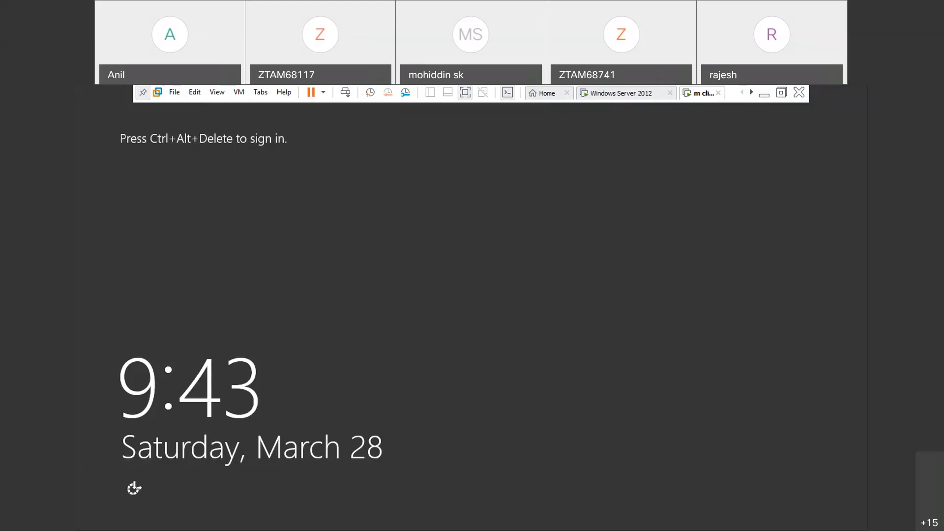
key(ctrl+alt+Insert)
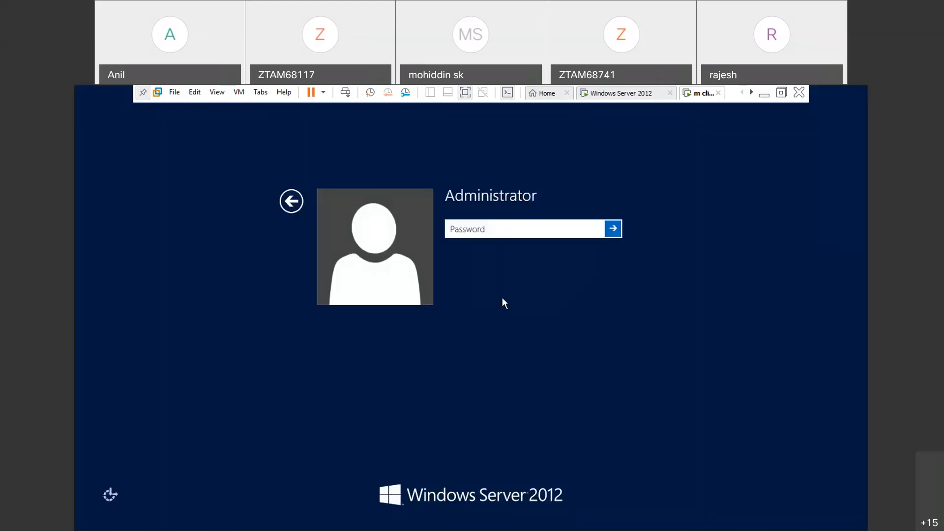
click(291, 202)
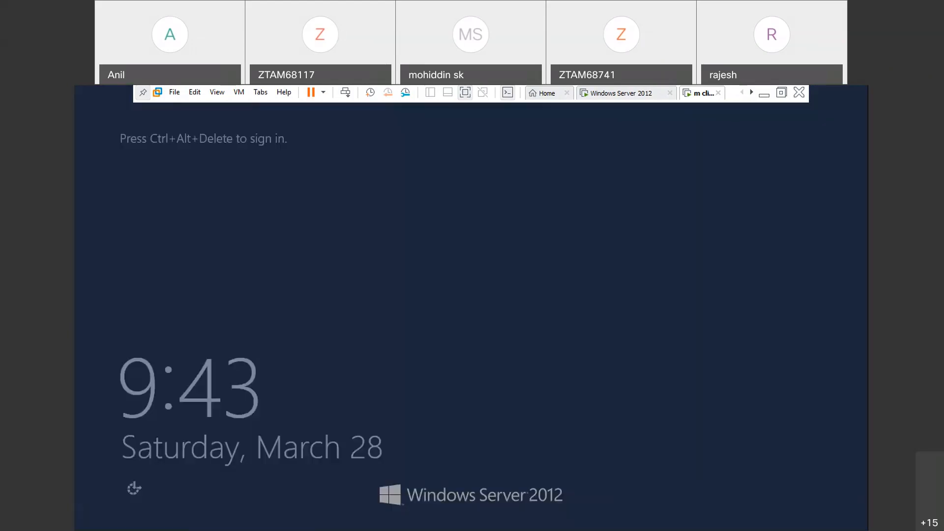
key(ctrl+alt+Insert)
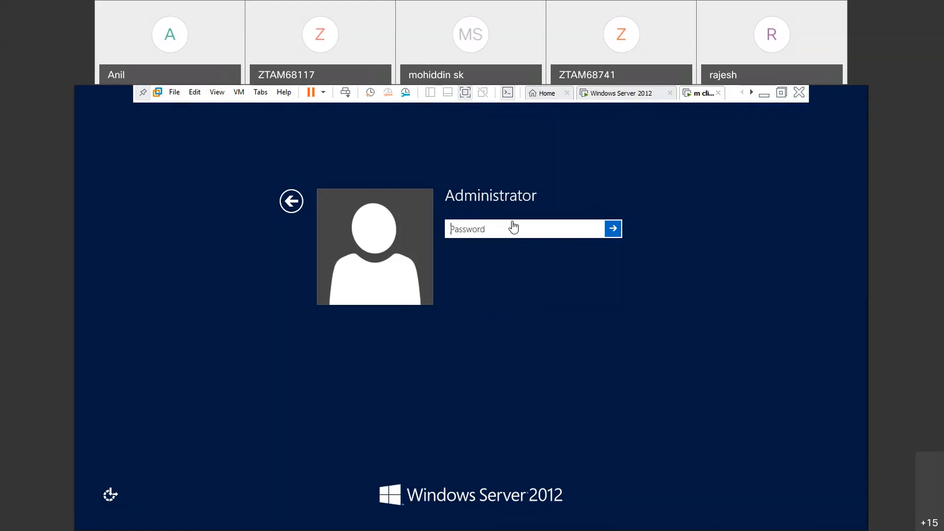
text(•••••••)
key(Return)
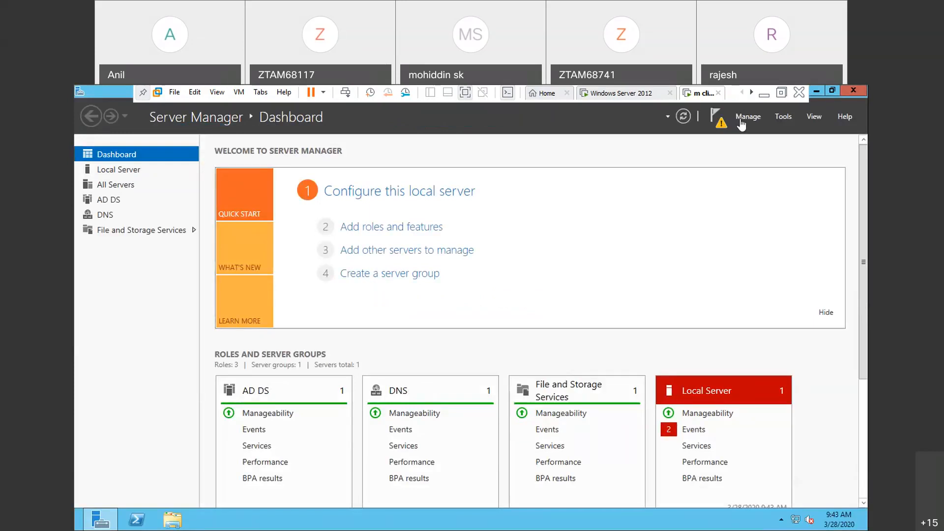
- Close Server Manager and change SYS2's membership from a workgroup to the domain zoom.com in the computer name settings
click(853, 93)
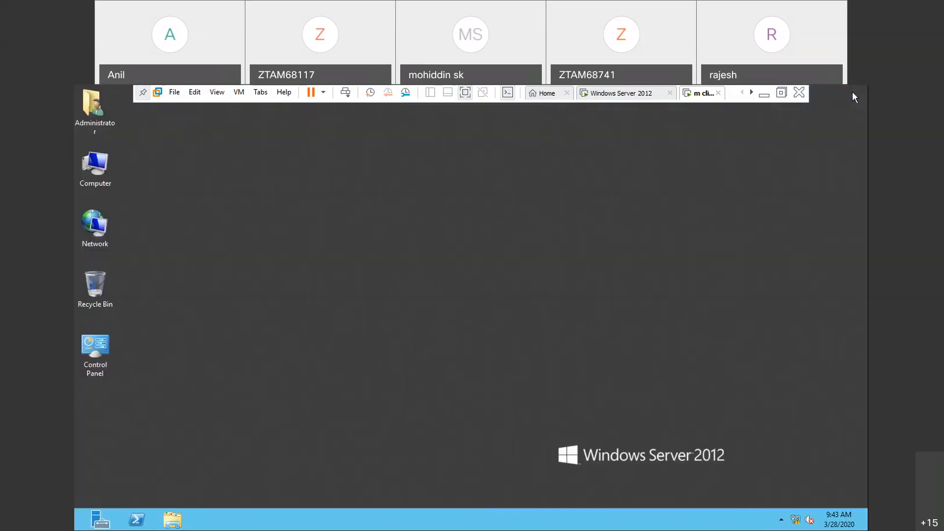
right_click(105, 186)
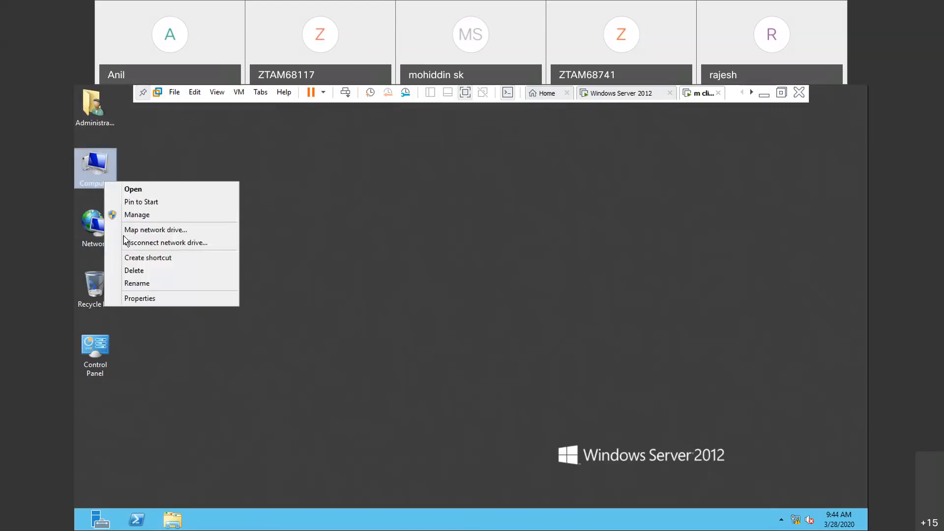
click(135, 299)
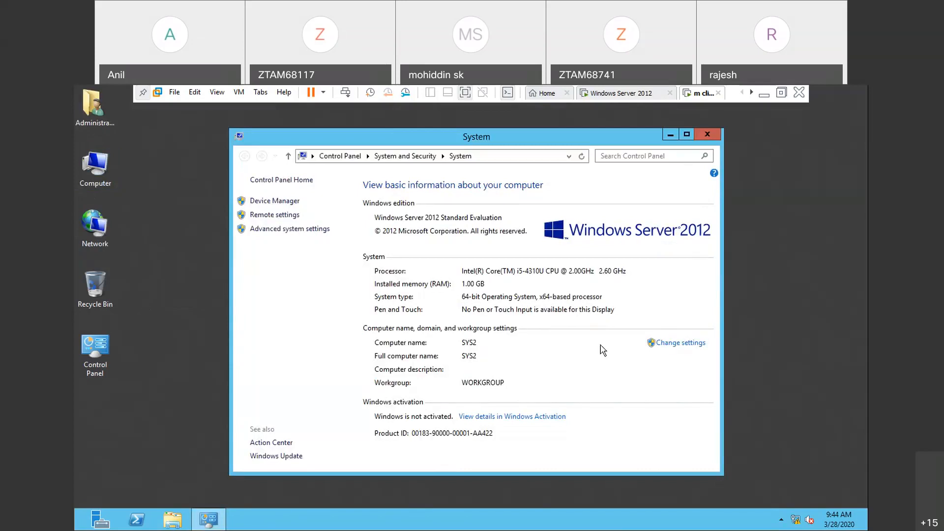
click(688, 344)
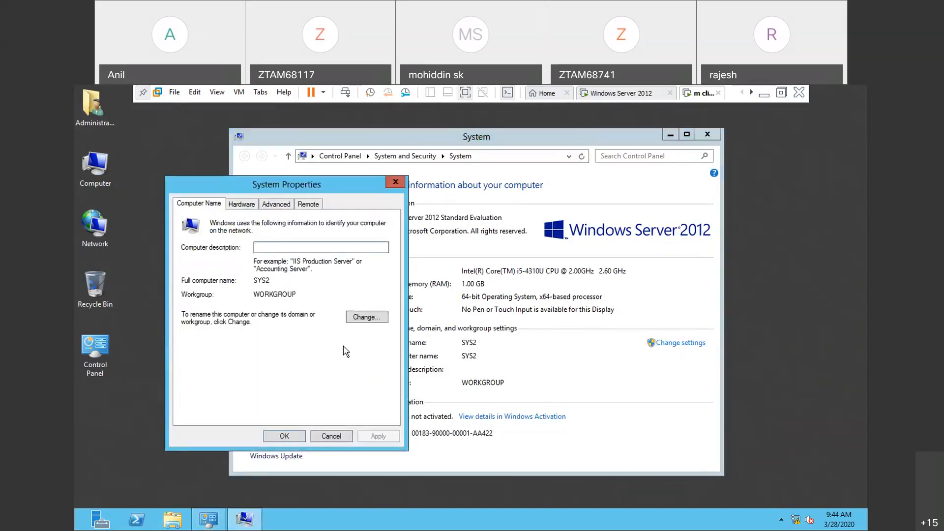
click(379, 318)
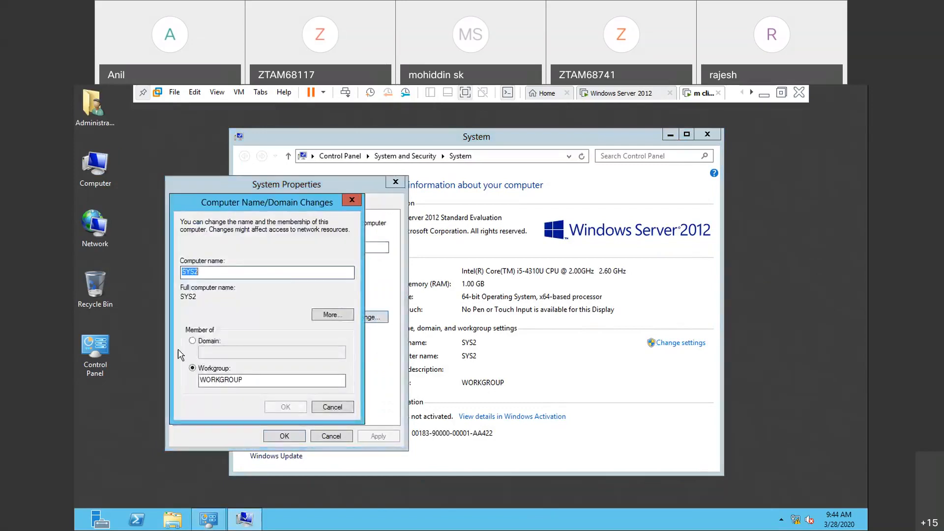
click(192, 341)
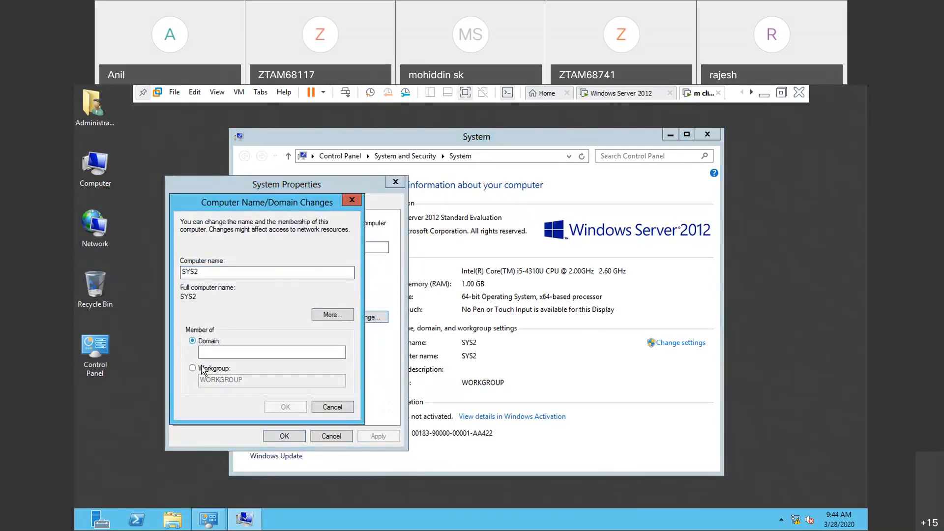
click(213, 354)
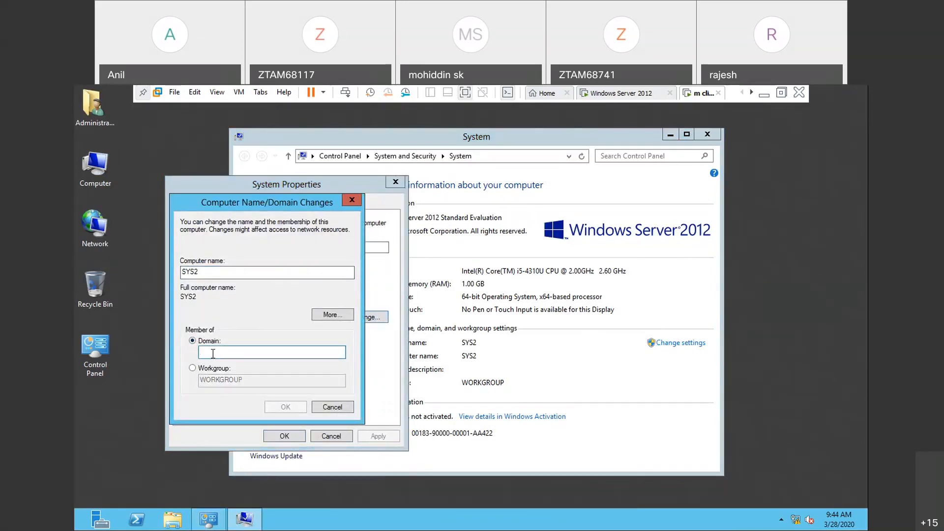
text(zoom.com)
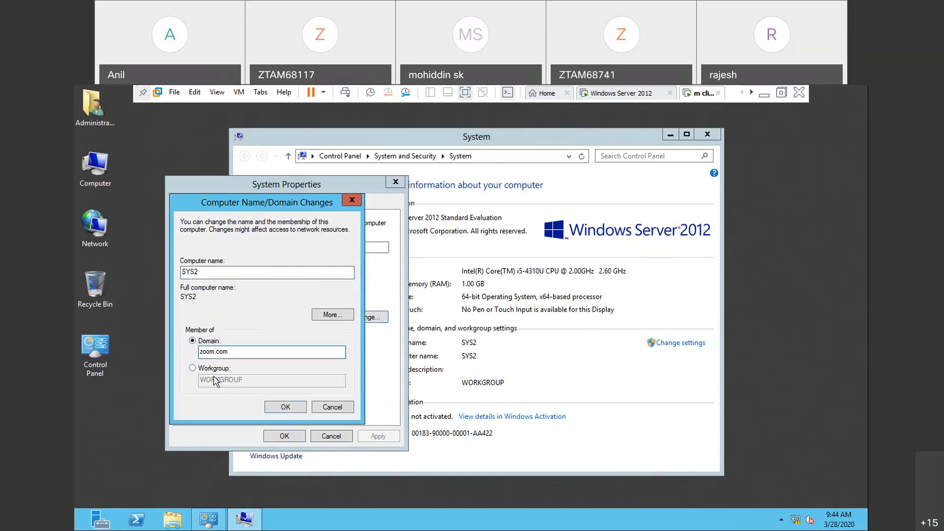
click(286, 407)
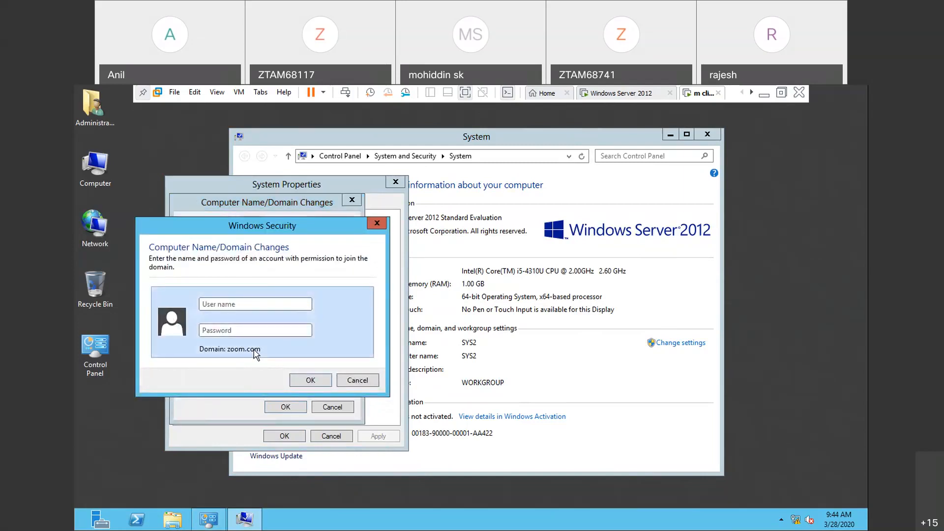
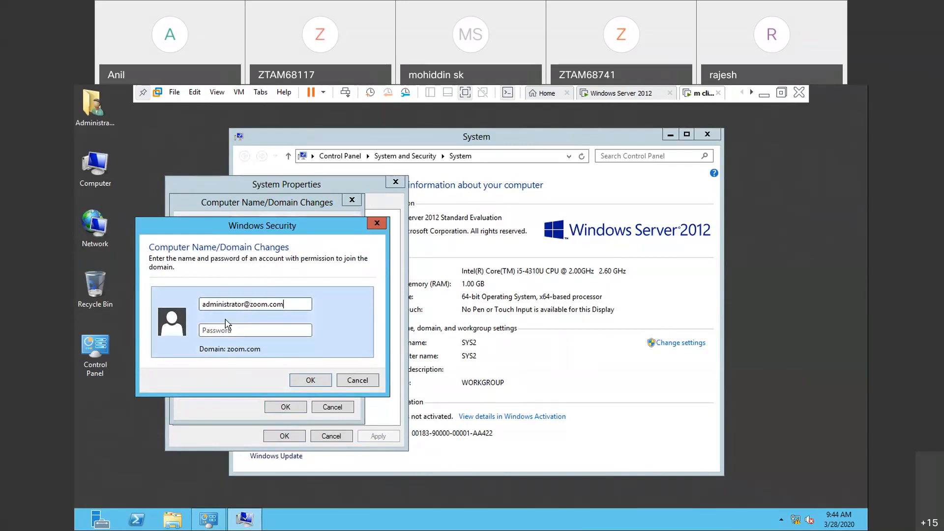
- Authorize the domain join with the zoom.com administrator's user name and account password
click(227, 325)
text(****)
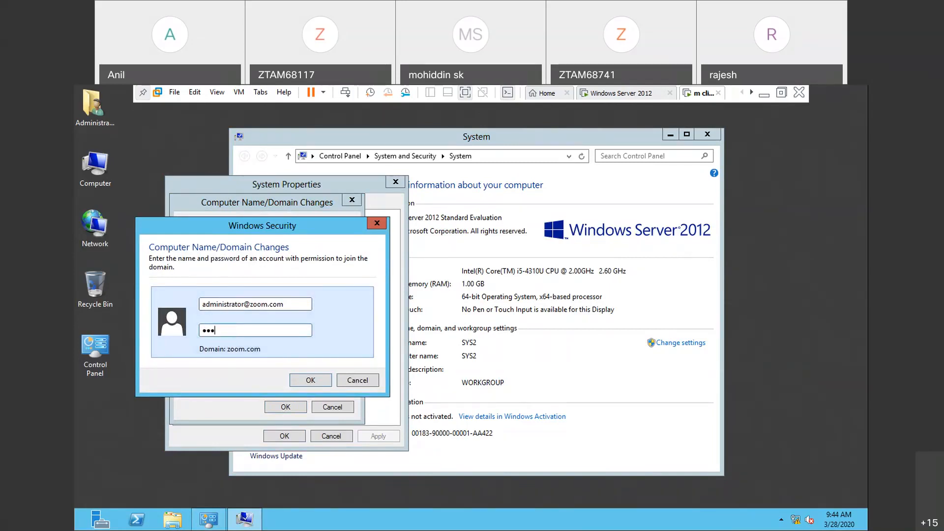
text(***)
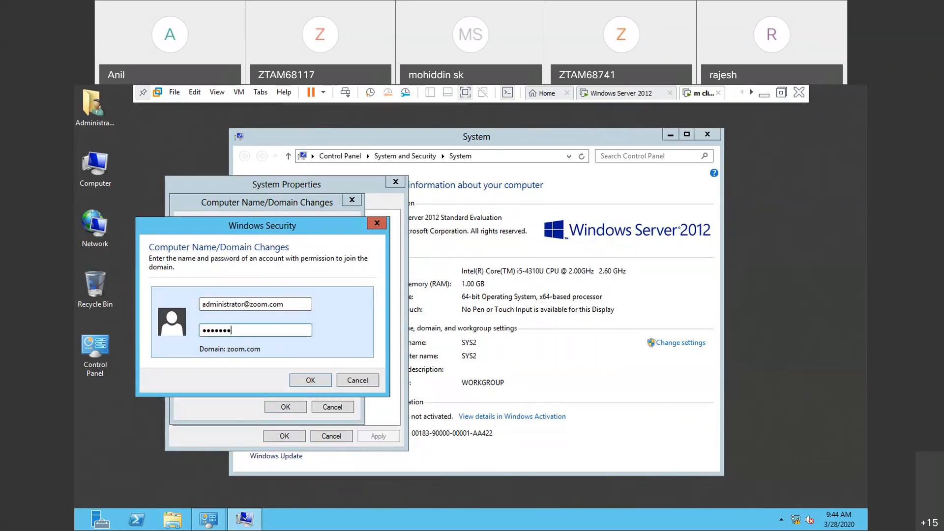
click(323, 378)
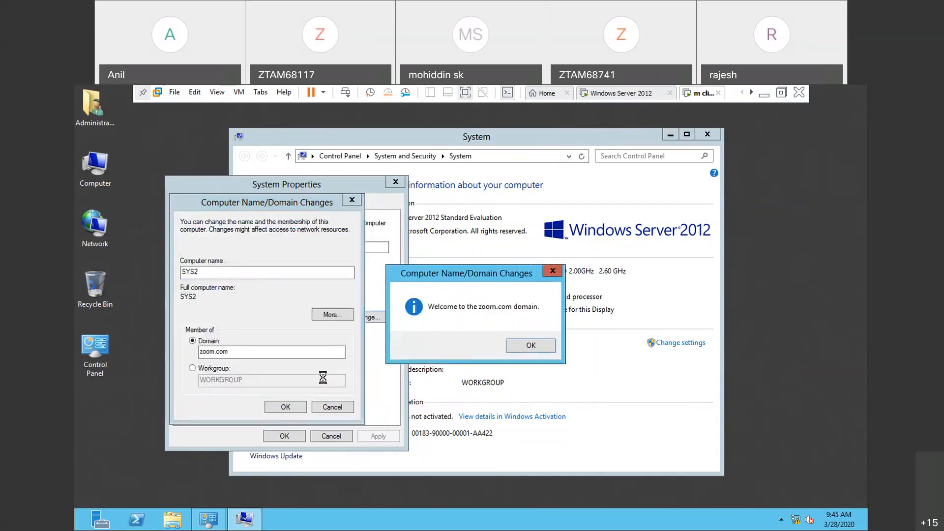
- Acknowledge the domain join messages, close the system properties and restart SYS2 immediately
click(531, 346)
click(542, 318)
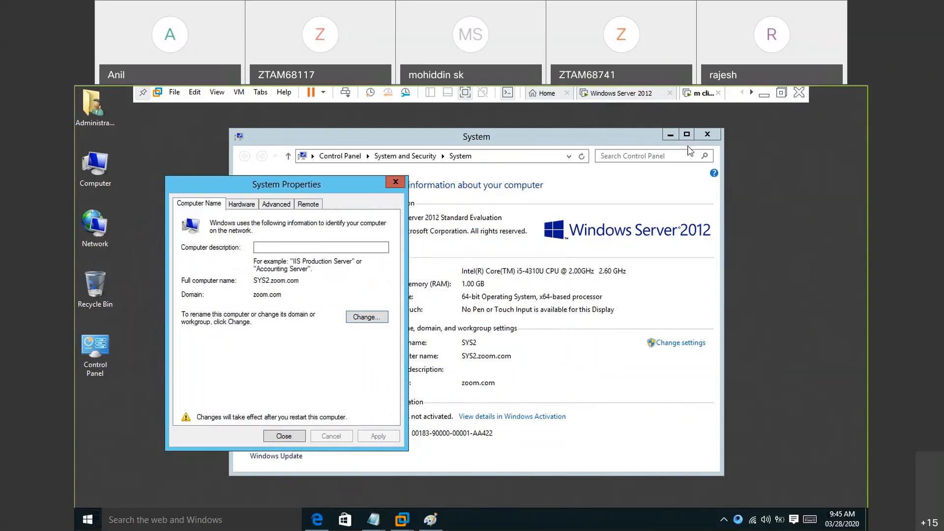
click(290, 436)
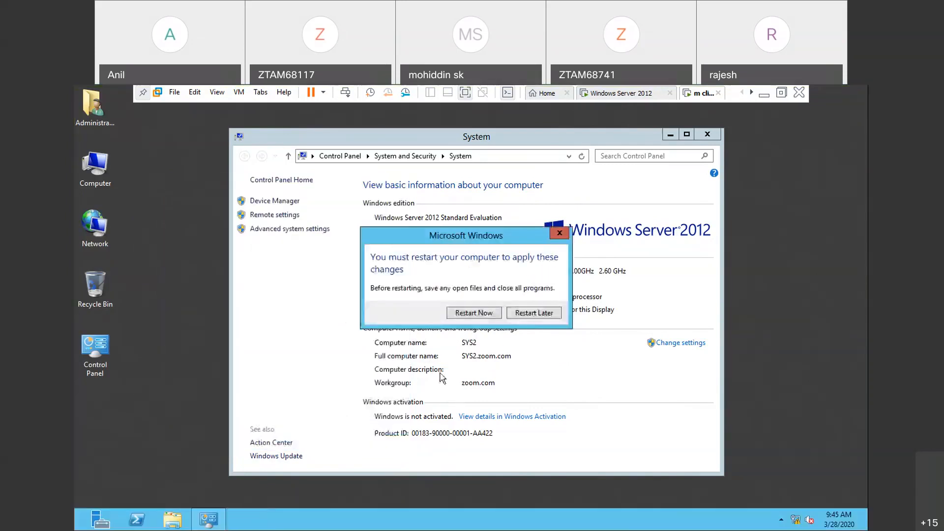
click(477, 315)
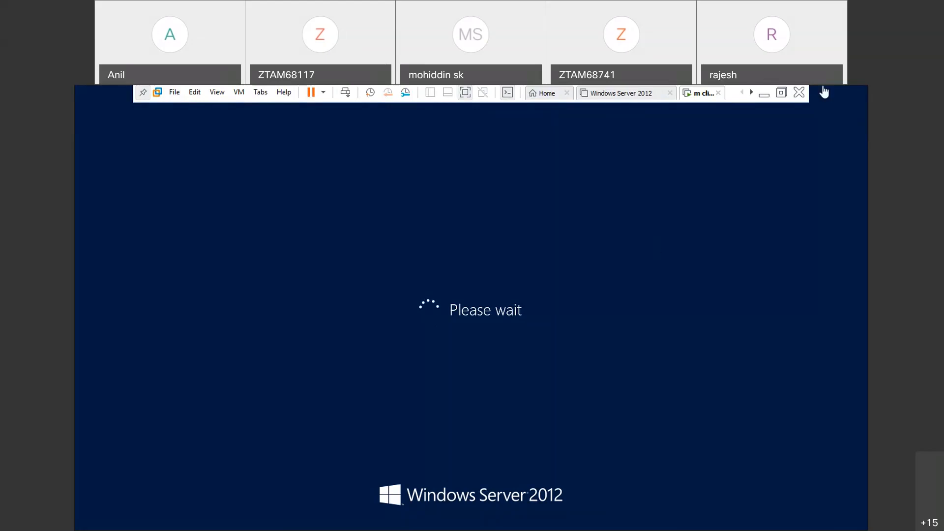
- Return to the mcse practicals notes on the host and insert an empty line after "remove sys2"
click(769, 97)
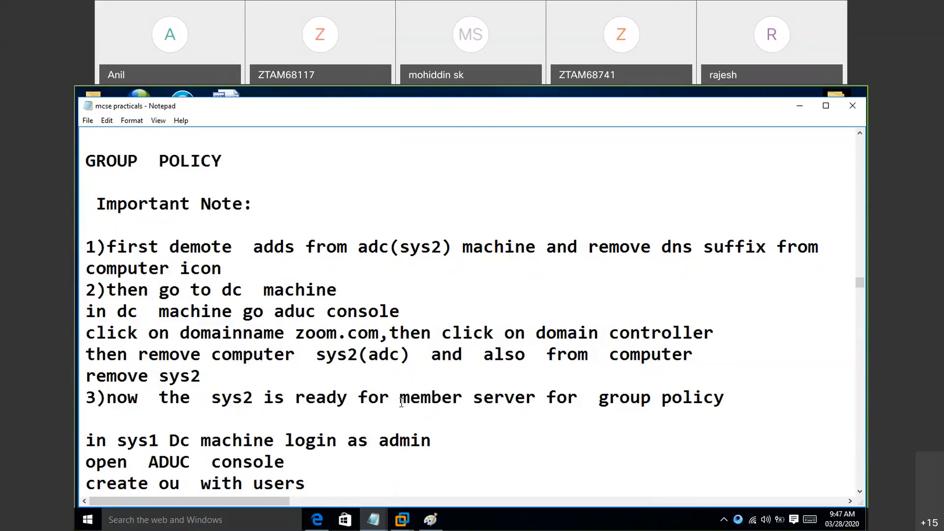
click(223, 379)
text(as)
key(BackSpace)
key(BackSpace)
key(BackSpace)
key(Return)
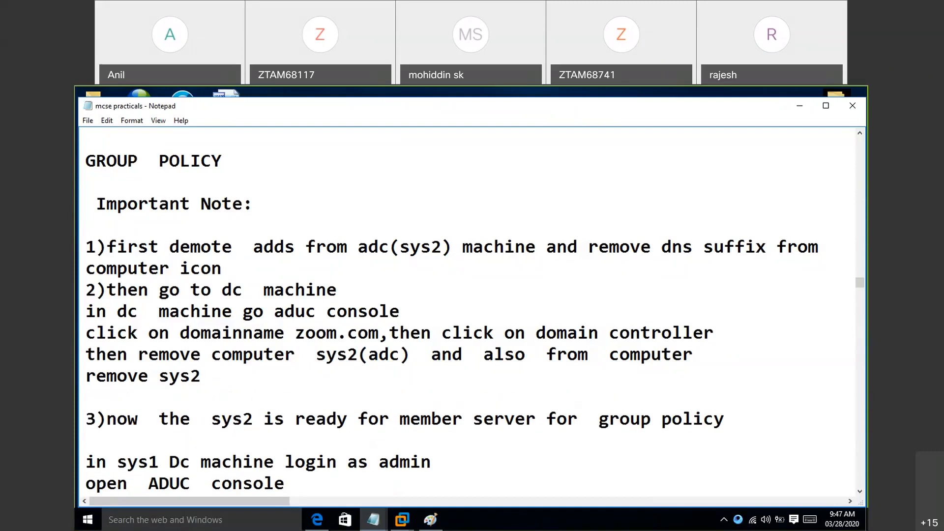
- Write the instruction "3)join the sys2 into domain" on the empty line of the group policy notes
text(3)
text())
text(jio)
key(BackSpace)
key(BackSpace)
text(ou)
key(BackSpace)
text(in)
text(the  sys2  i)
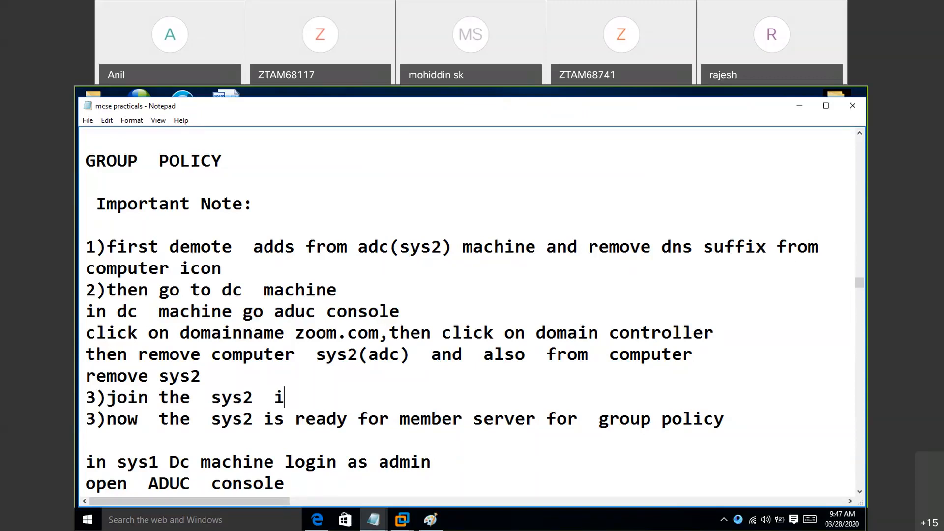
text(nto  domain)
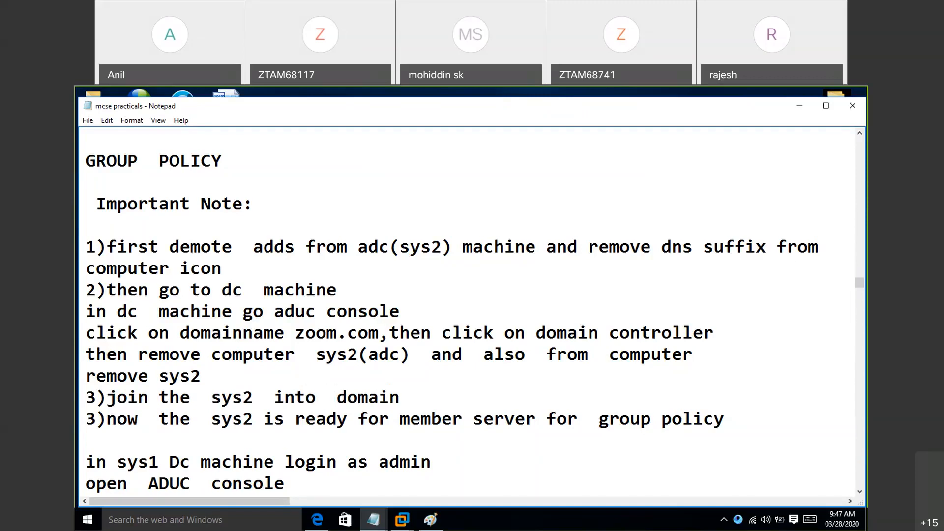
- Read the notes' instructions on creating the sales OU with users and opening the gpm console
key(Down)
- Read the notes on creating the "remove computer icon" GPO for sales and editing its user configuration
key(Down)
key(Down)
key(Down)
key(Down)
key(Down)
key(Down)
key(Down)
key(Down)
key(Down)
key(Down)
key(Down)
key(Down)
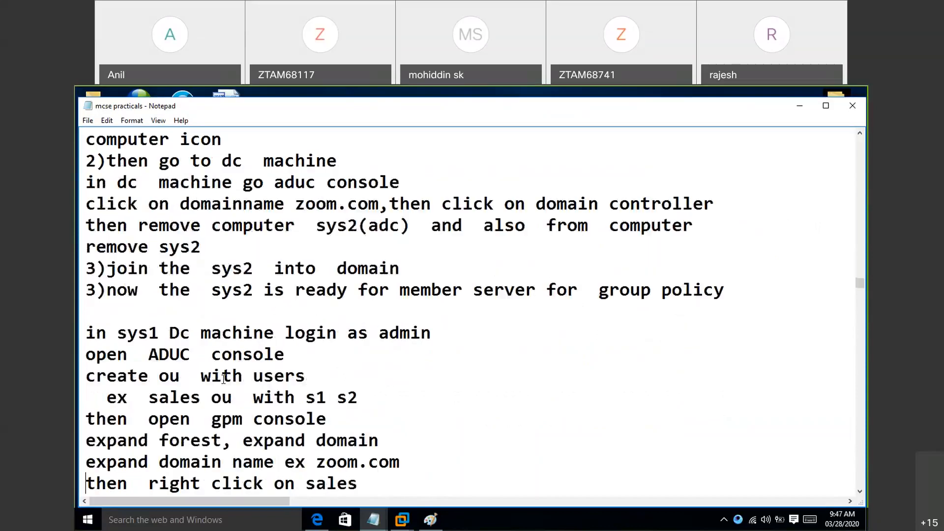
key(Down)
key(Down)
key(Down)
key(Down)
key(Down)
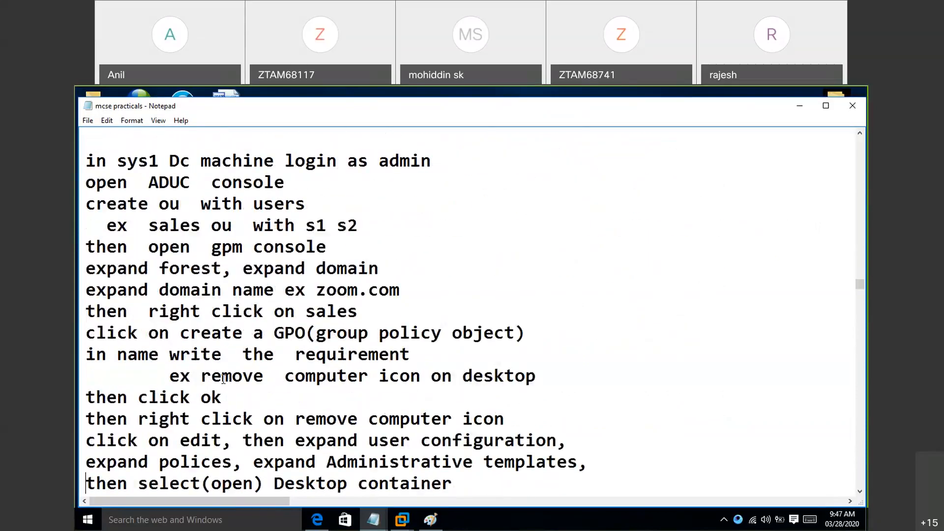
key(Down)
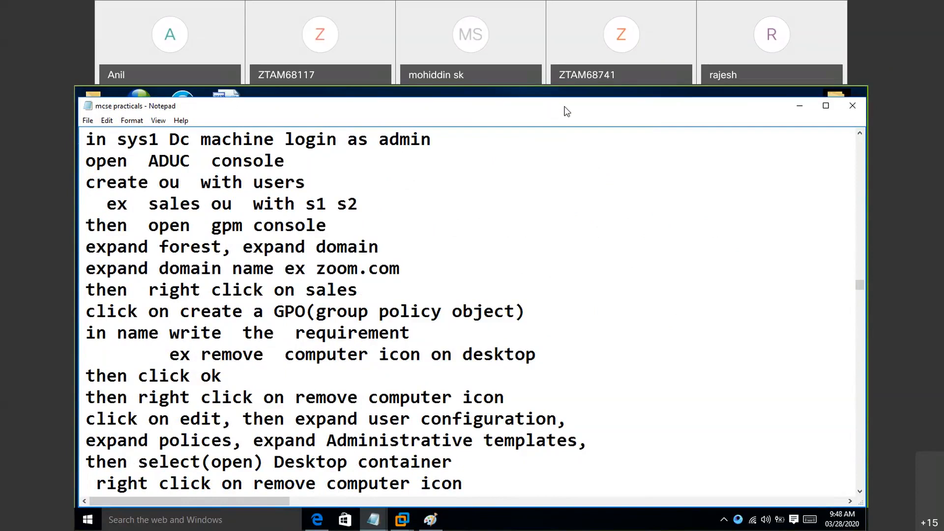
click(616, 100)
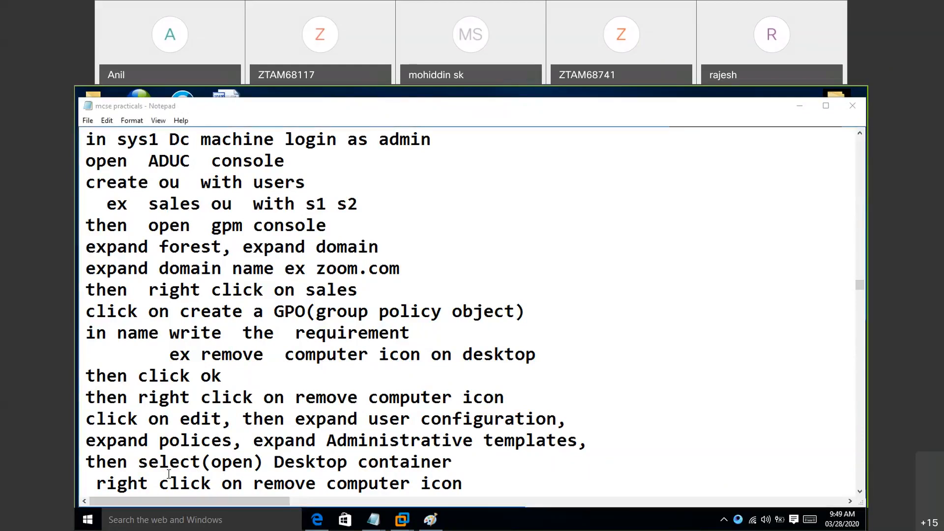
- Read the notes on enabling the policy, verifying it as s1 or s2 in sys2, and restricting the c drive by group policy
key(Return)
text(click on edit  then select enabled)
key(Return)
text(then  click on  apply, ok)
key(Return)
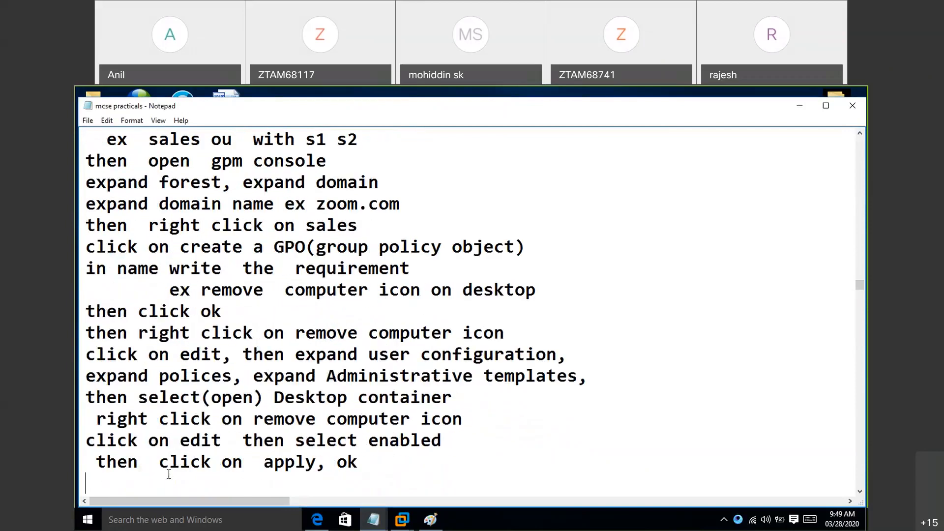
key(Return)
text(verification)
key(Return)
text(login  as s1 or  s2 in sys2)
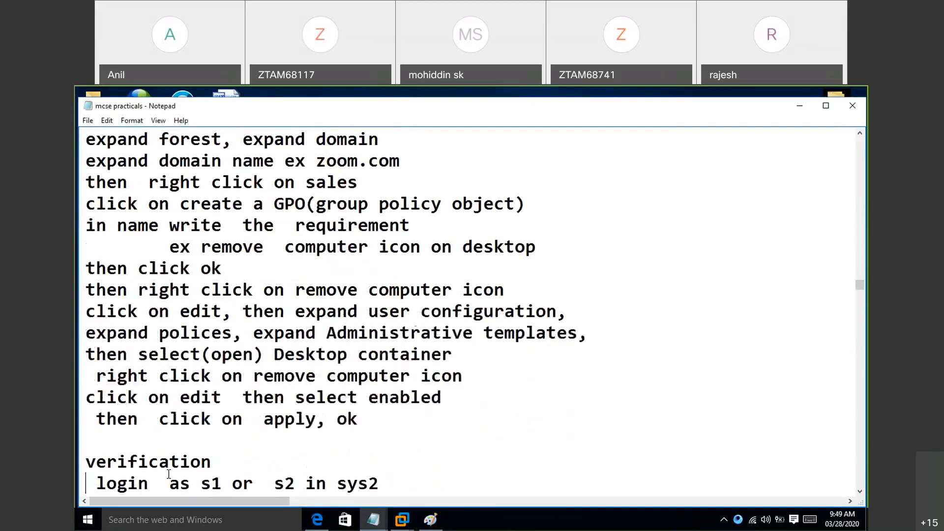
key(Return)
text(result  we  will not  get  computer icon)
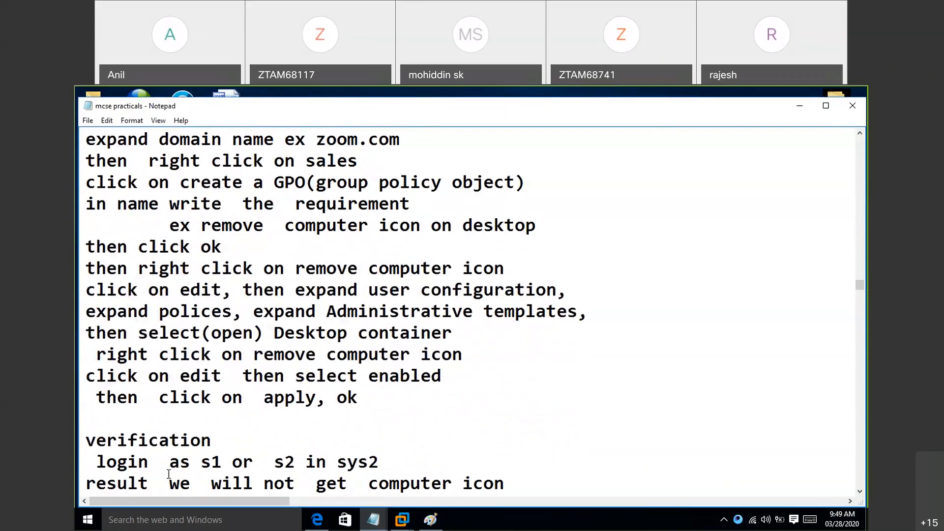
key(Return)
text(Note  But  user  s1 or  s2 can do  this)
key(Return)
text(to  go  to  c  drive)
key(Return)
text(by  going  to  run  then type  c:\)
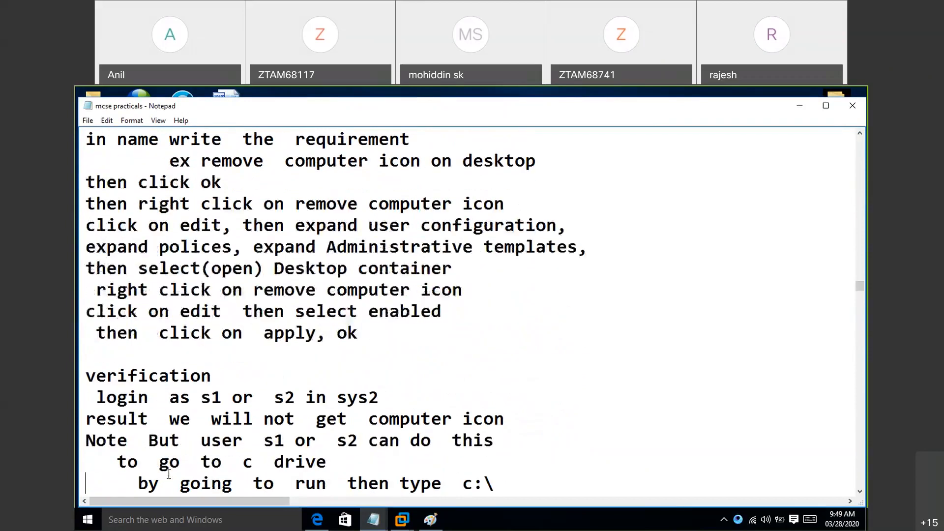
key(Return)
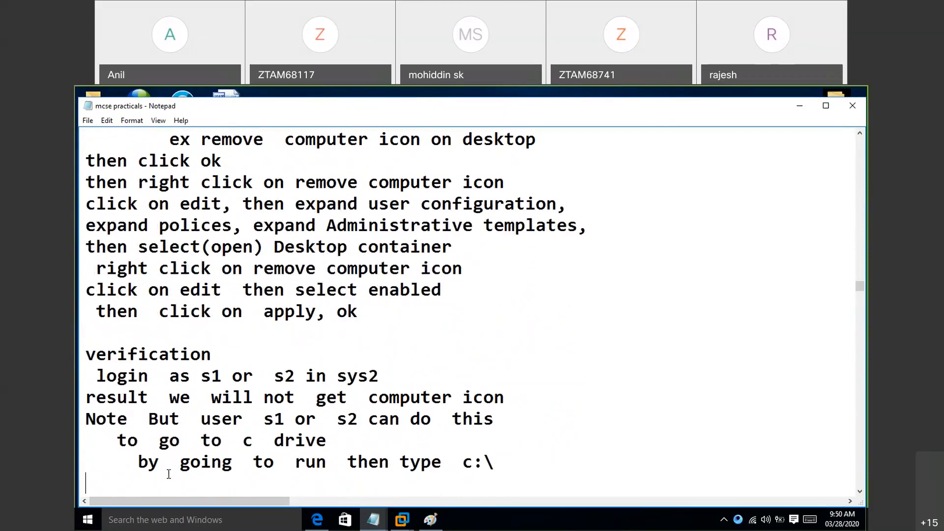
key(Return)
text(Restricting  the  c  drive by using  group  policy)
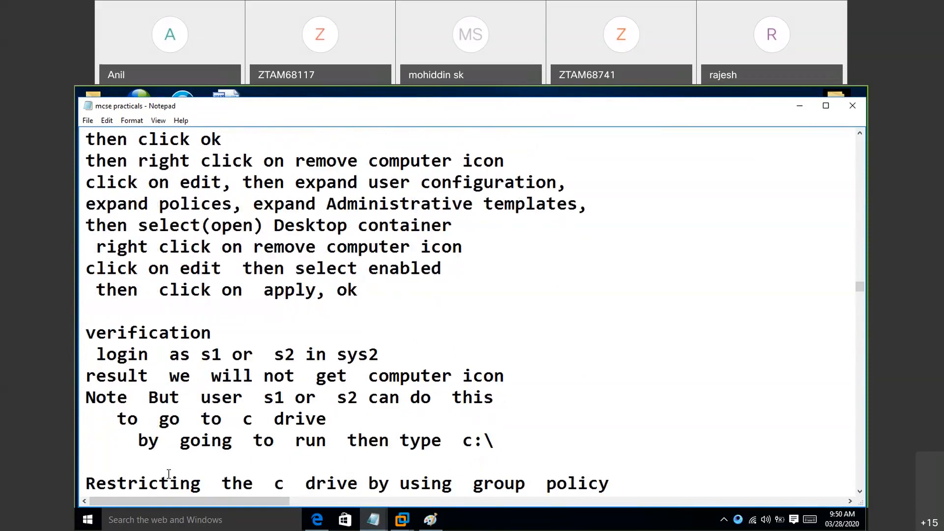
key(Down)
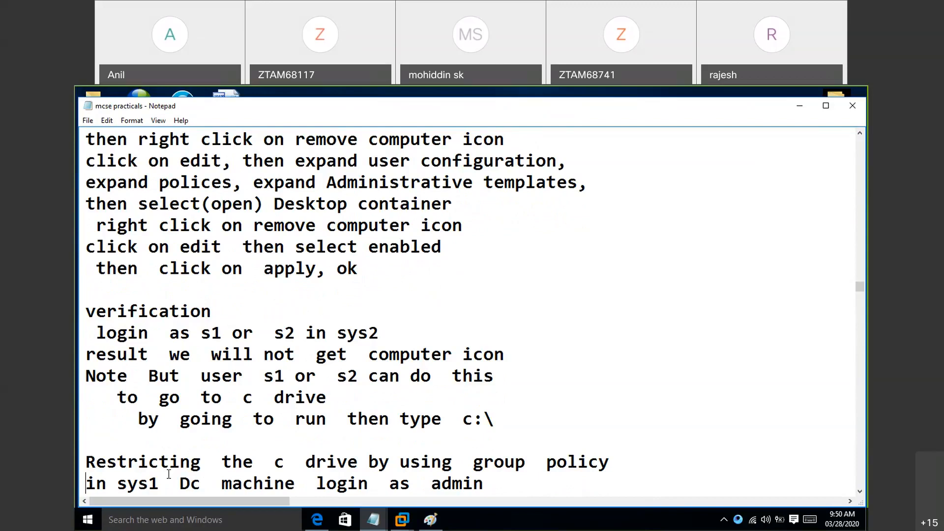
- Switch to the Windows Server 2012 virtual machine and sign in as the ZOOM administrator with the account password
click(124, 446)
click(402, 520)
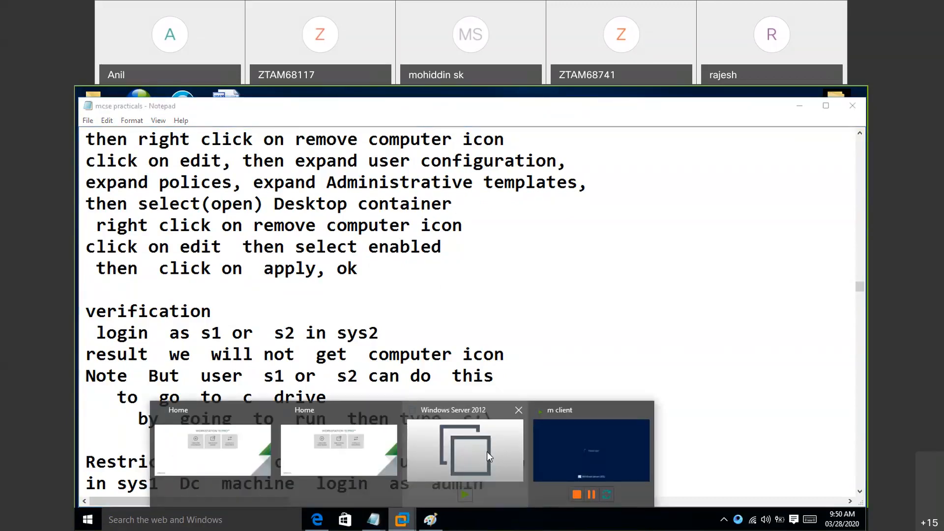
click(487, 451)
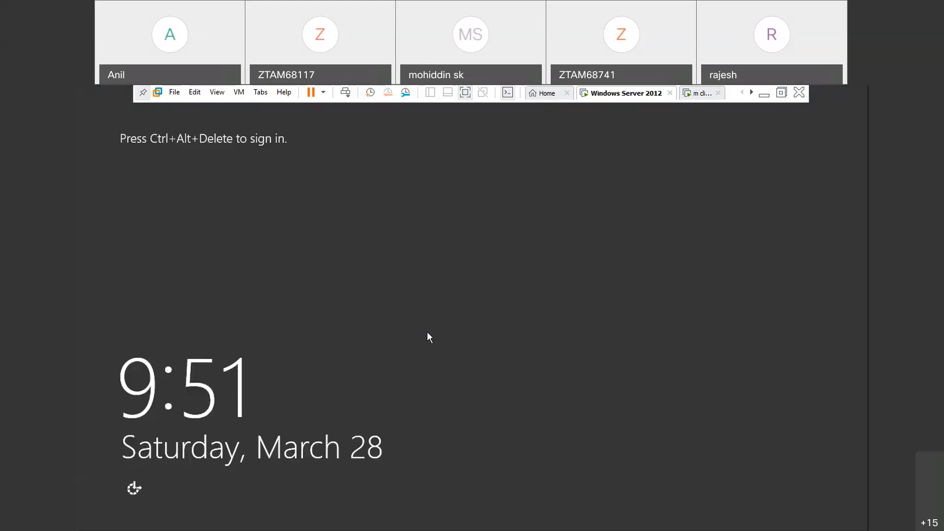
key(ctrl+alt+Insert)
text(•••••)
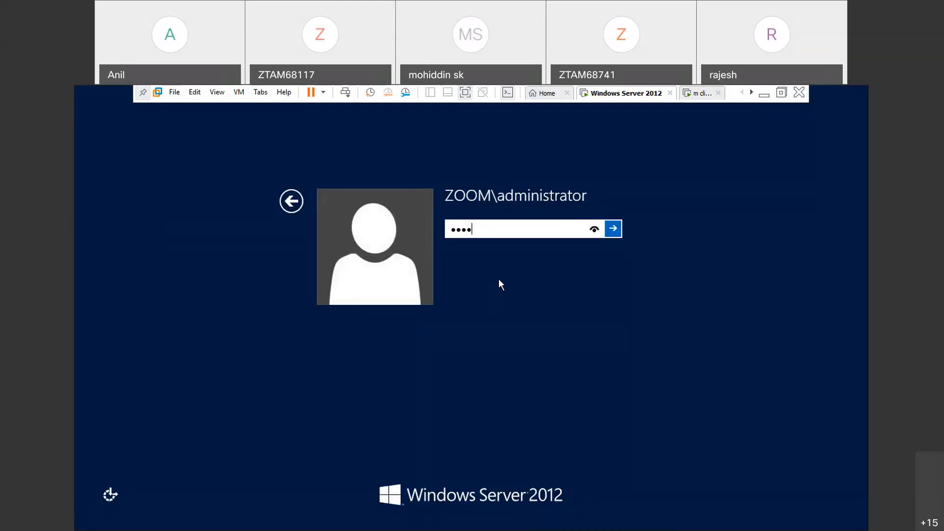
text(••••)
key(Return)
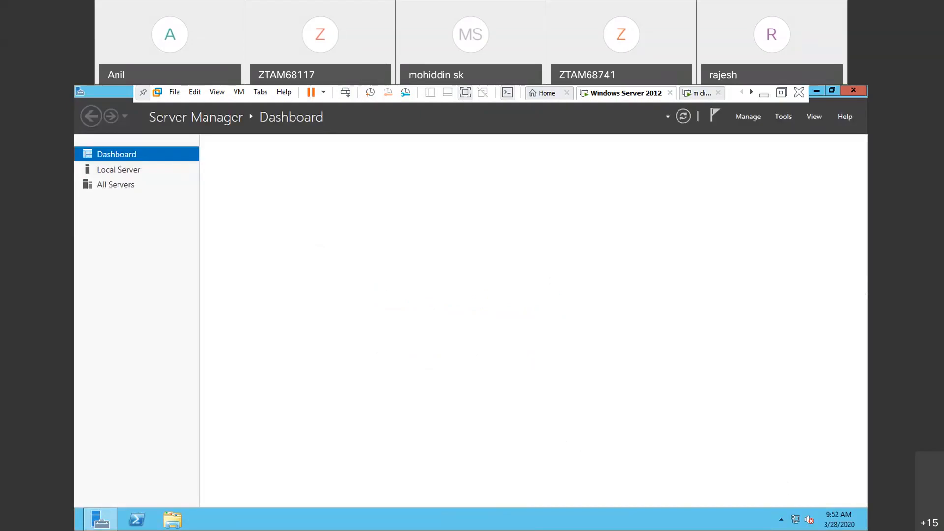
- Check the server's computer role by running "net accounts" in a command prompt, with Server Manager closed, and close the prompt
click(852, 91)
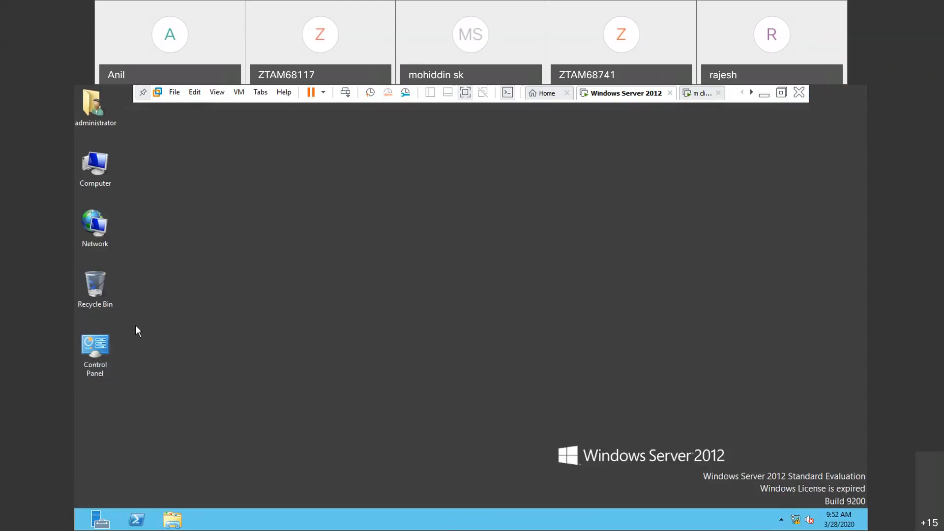
key(super+r)
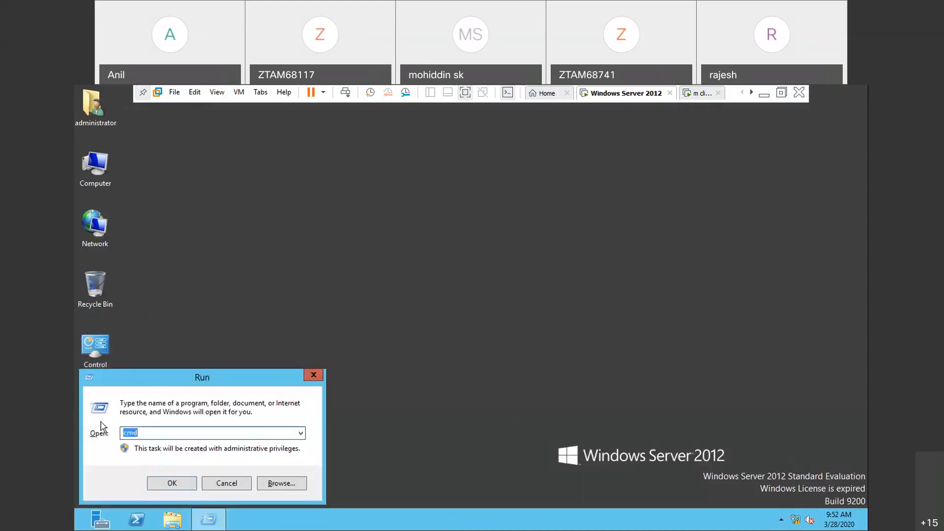
key(Return)
text(net  )
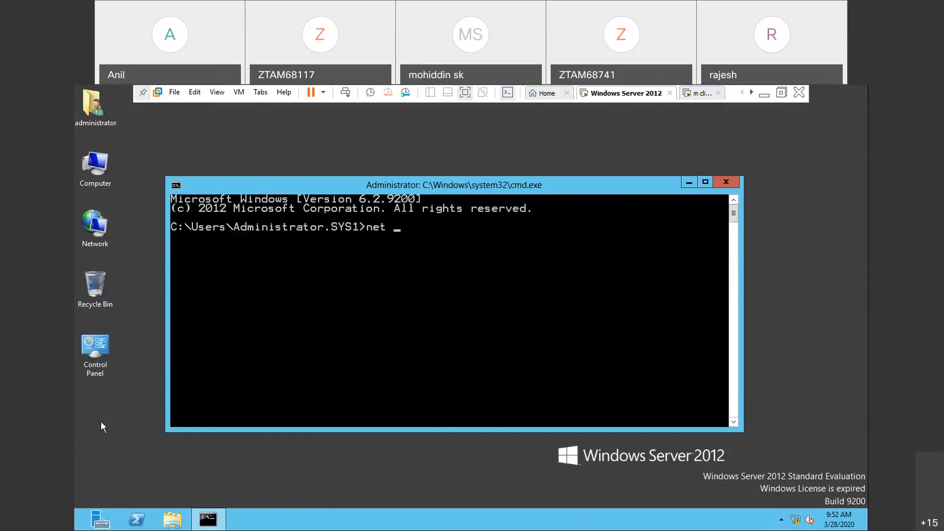
text(account)
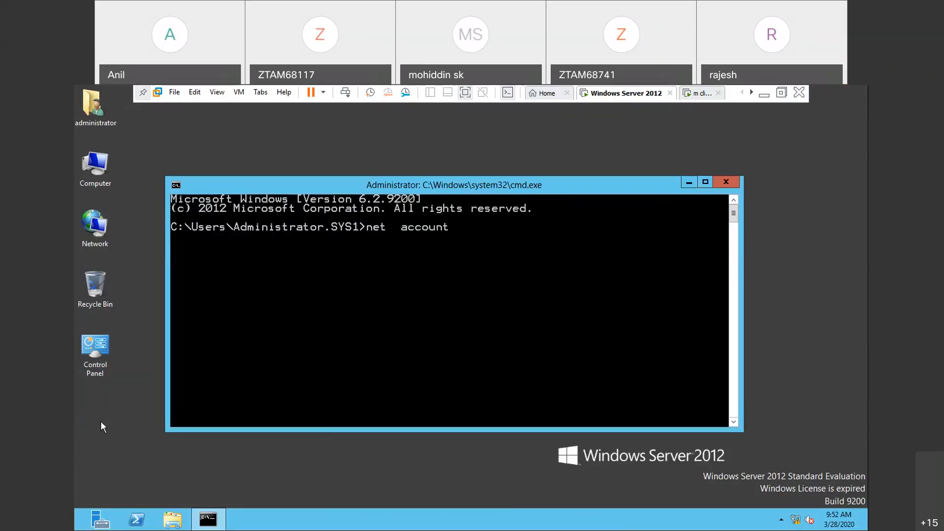
text(s)
key(Return)
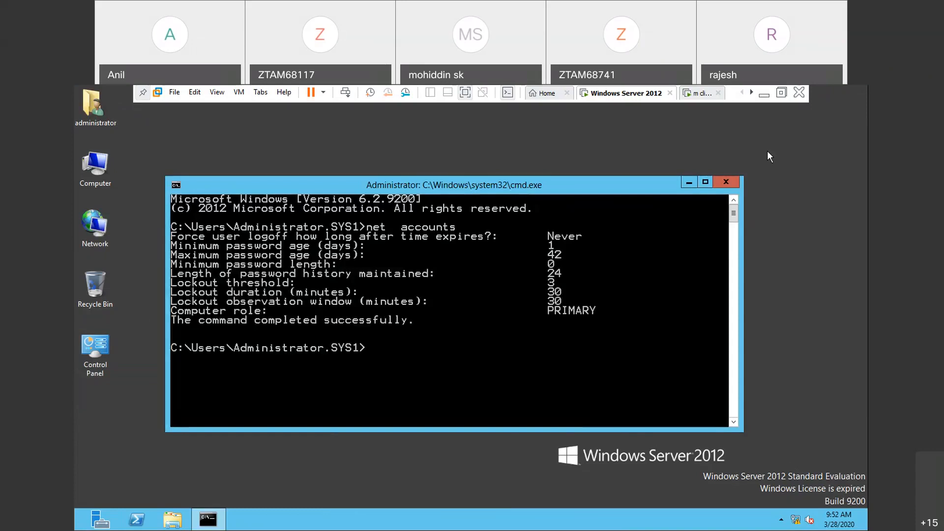
click(728, 183)
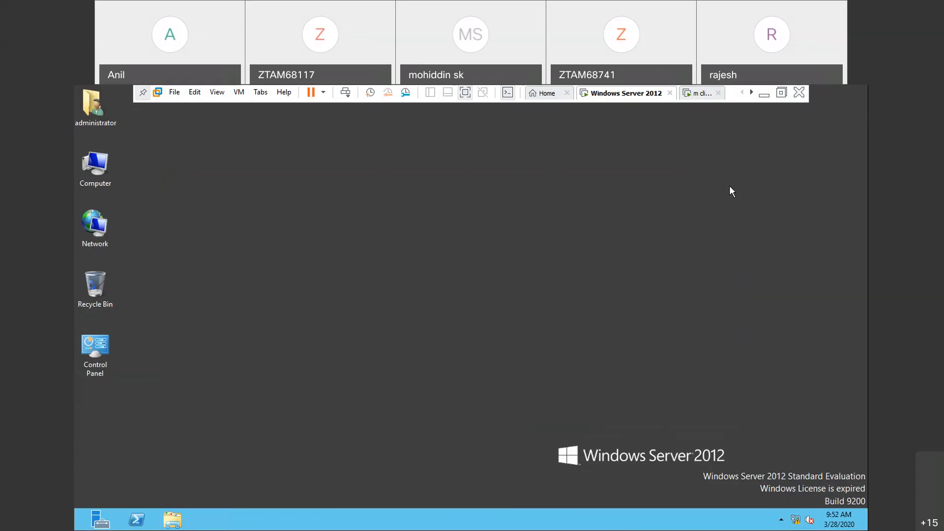
- Open the Active Directory Users and Computers console from Server Manager
click(100, 521)
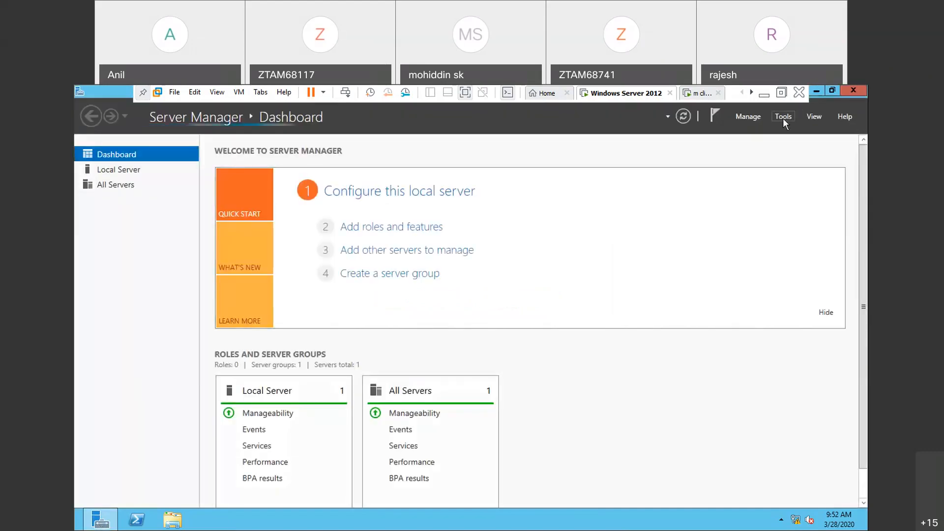
click(783, 117)
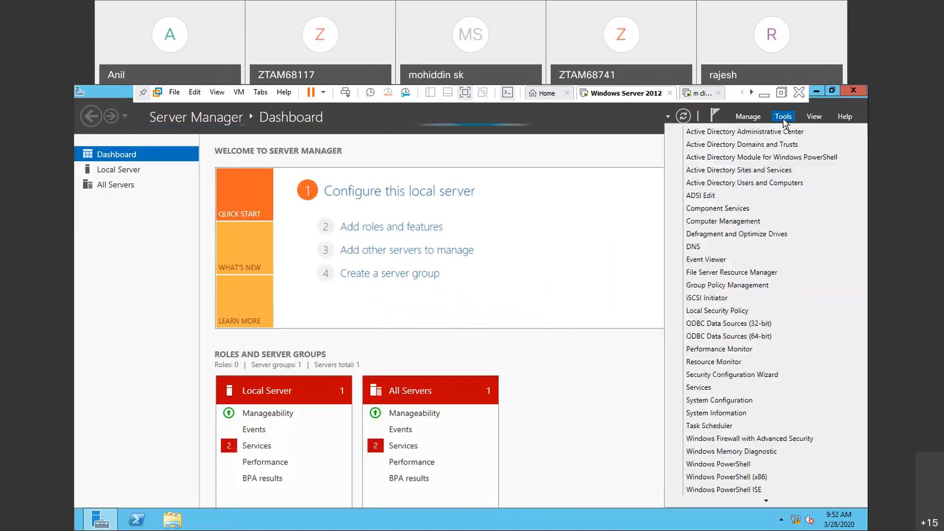
click(752, 183)
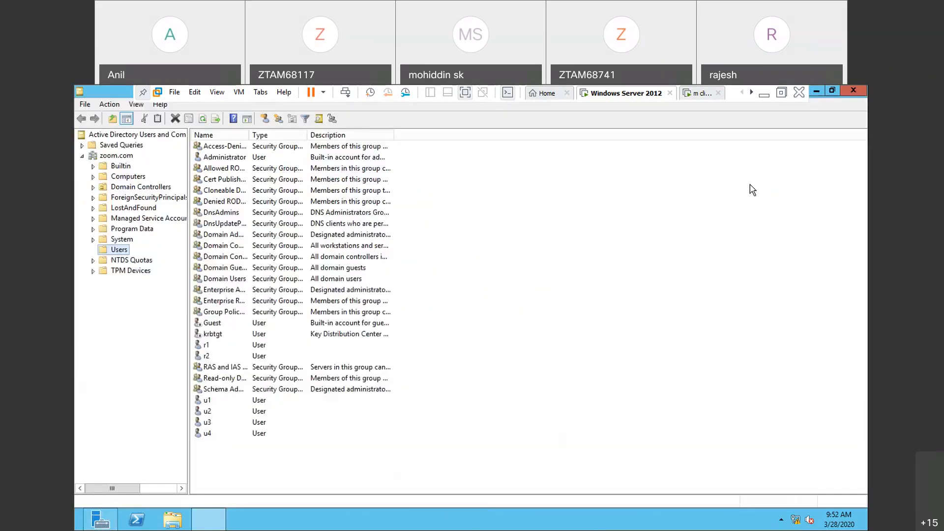
- Create an organizational unit named sales under zoom.com with protection from accidental deletion turned off
click(127, 156)
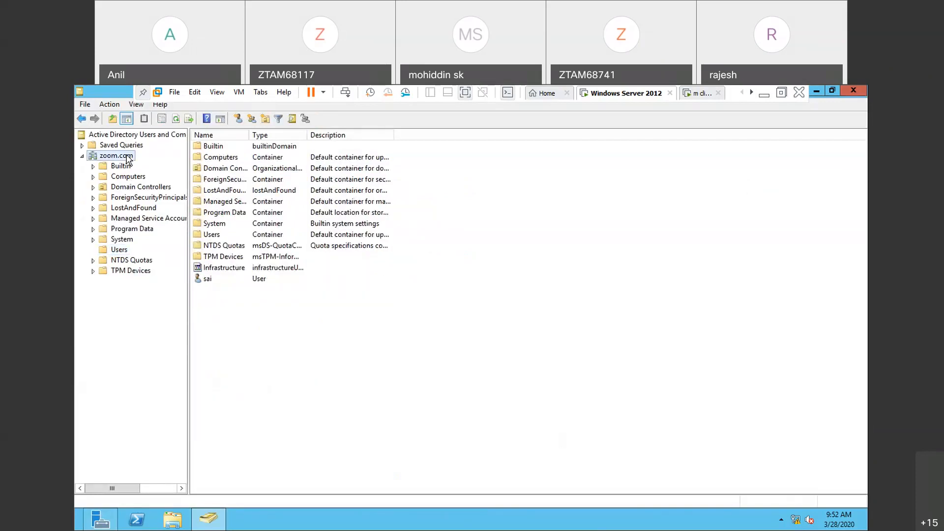
right_click(126, 155)
mouse_move(151, 245)
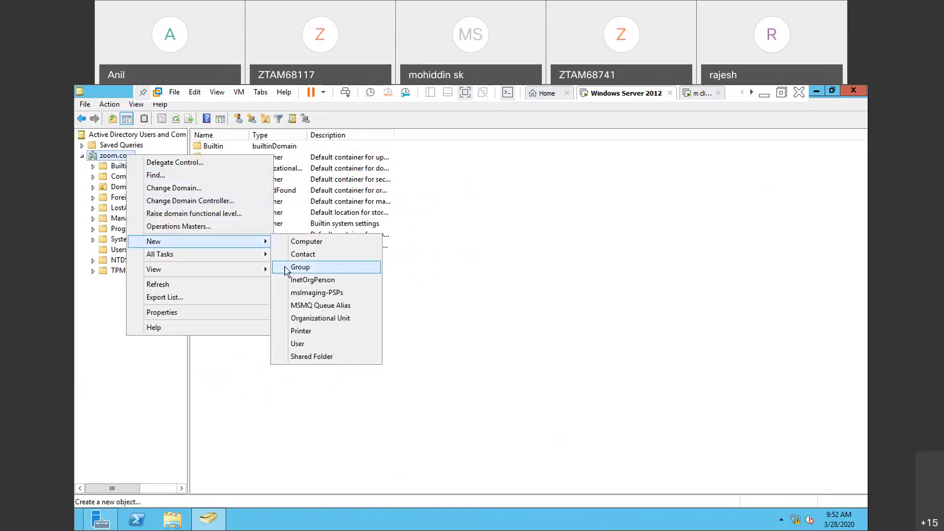
click(301, 325)
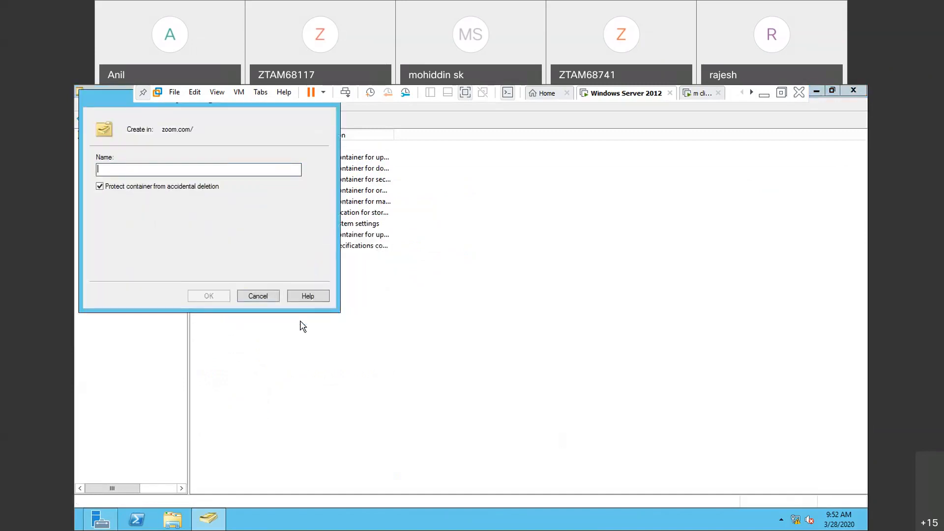
text(sales)
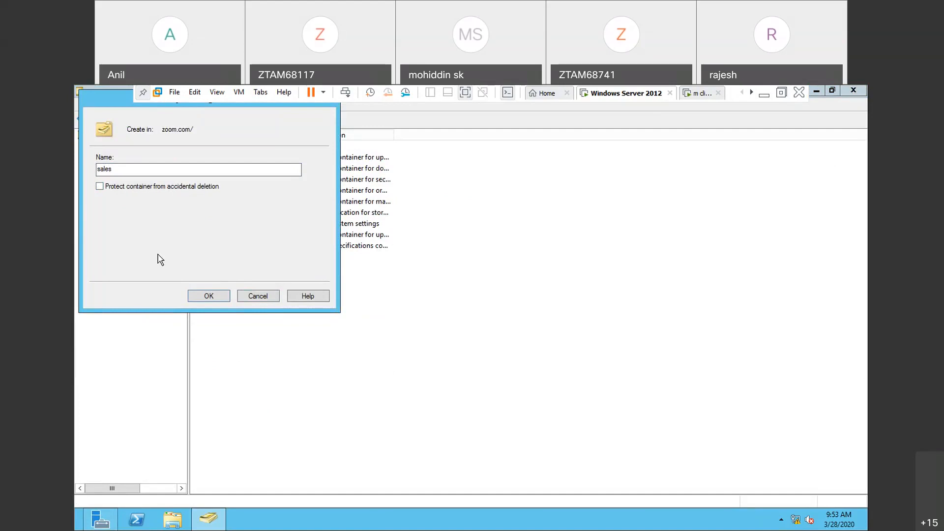
click(217, 297)
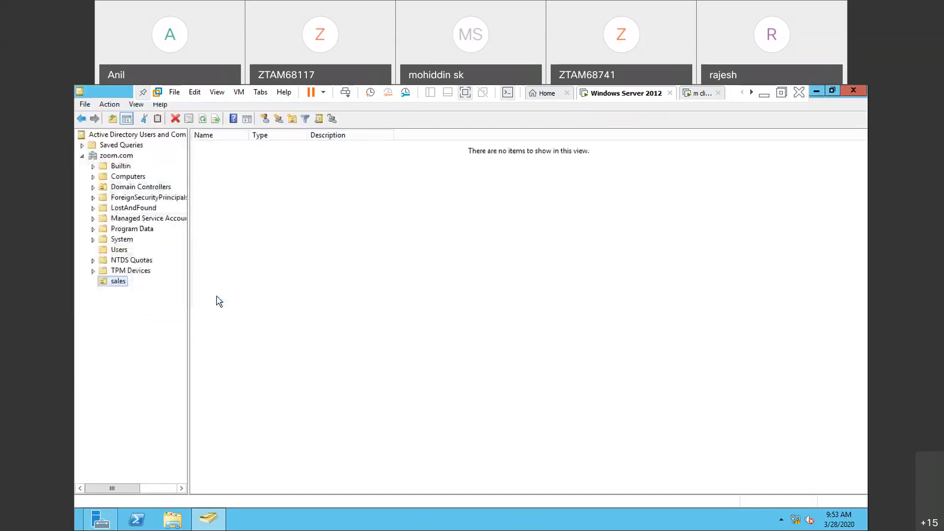
- Create a user in the sales OU with first name and logon name s1, without requiring a password change at next logon
right_click(118, 285)
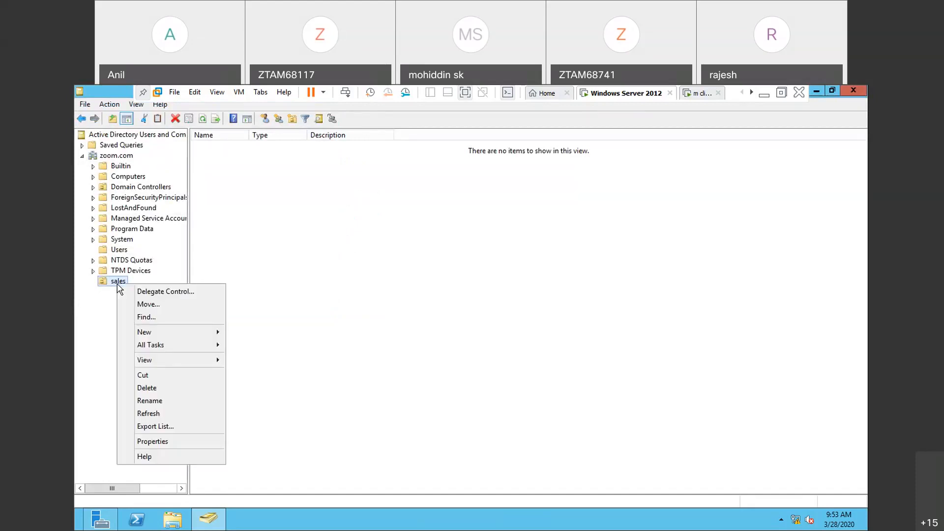
mouse_move(163, 337)
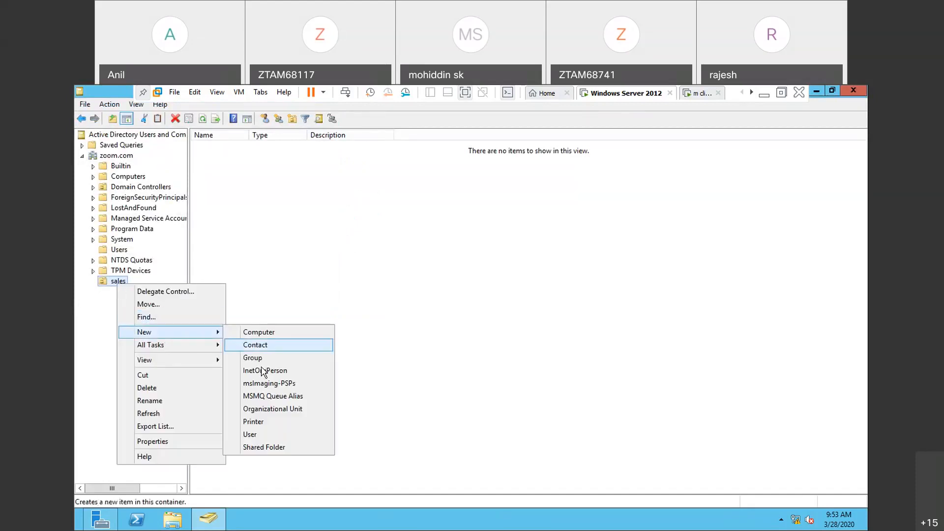
click(251, 435)
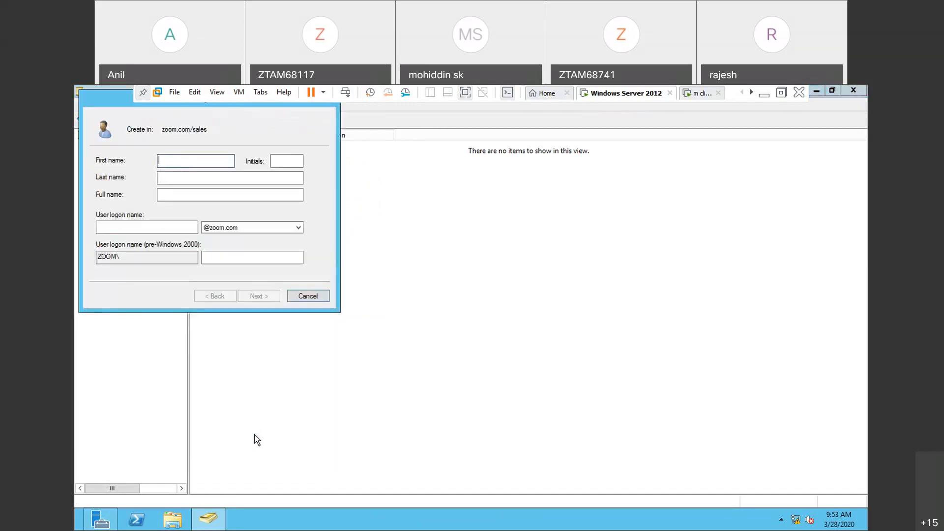
text(s1)
click(169, 228)
text(s1)
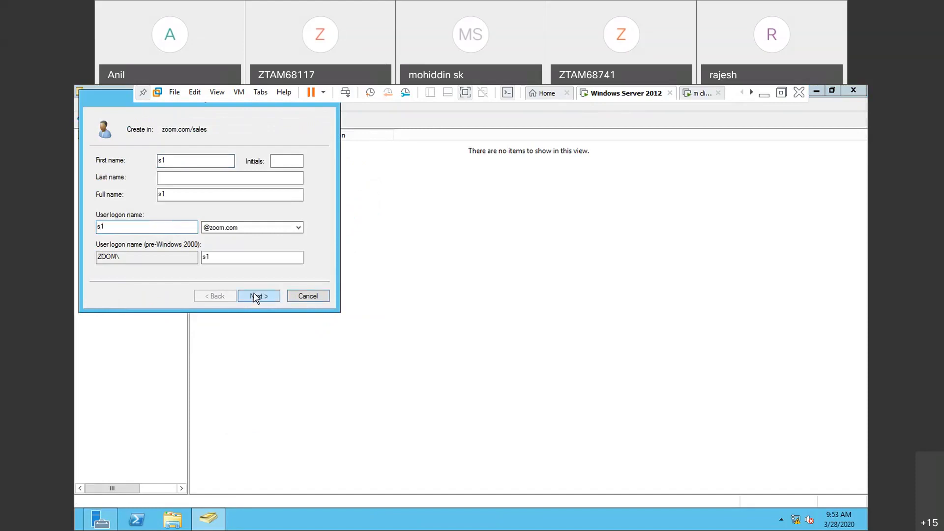
click(255, 297)
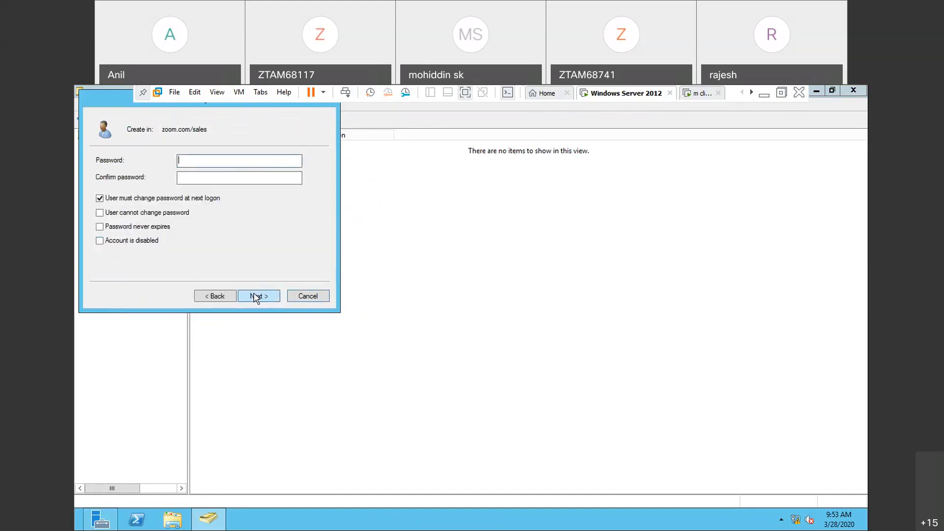
click(201, 198)
click(257, 298)
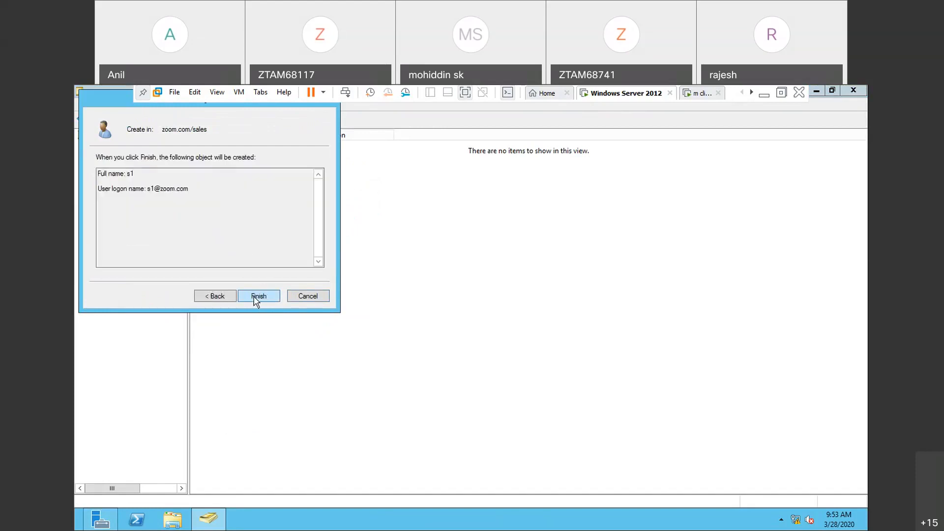
click(257, 297)
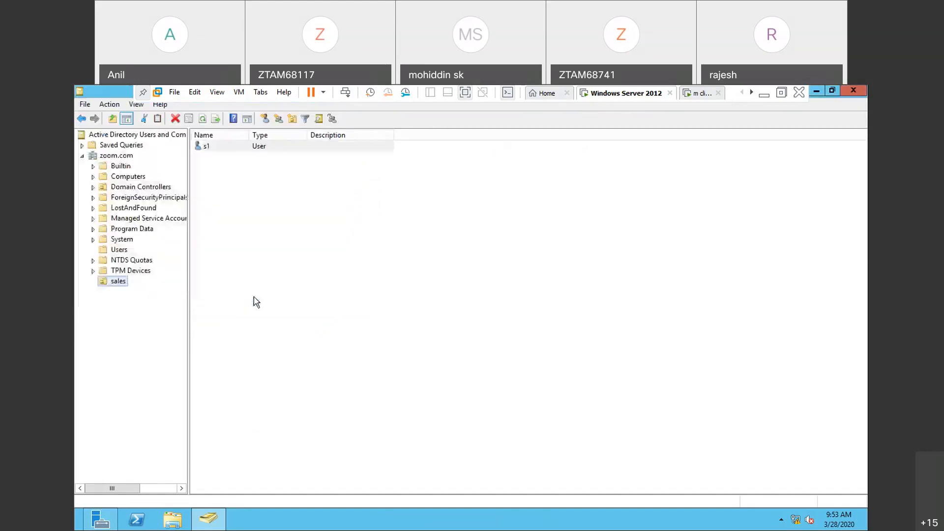
- Create a user in the sales OU with first name and logon name s2, without requiring a password change at next logon
right_click(122, 285)
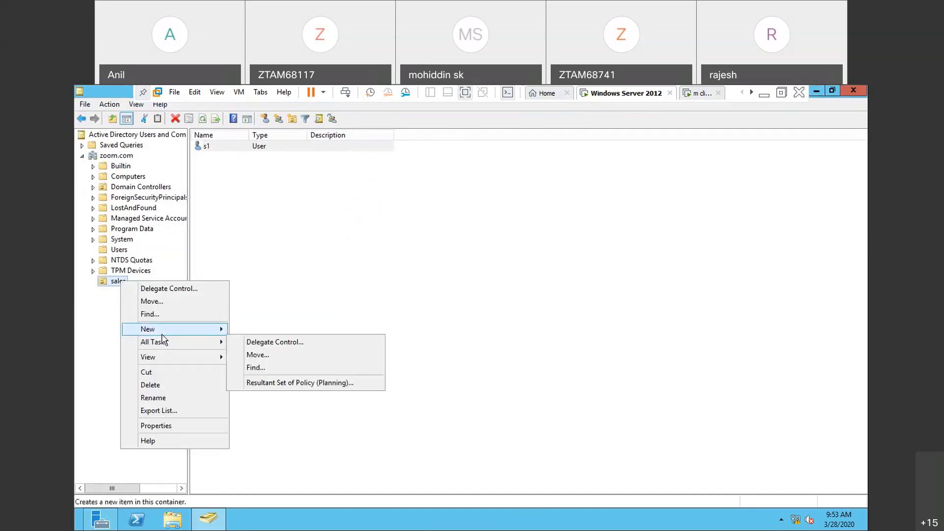
mouse_move(162, 329)
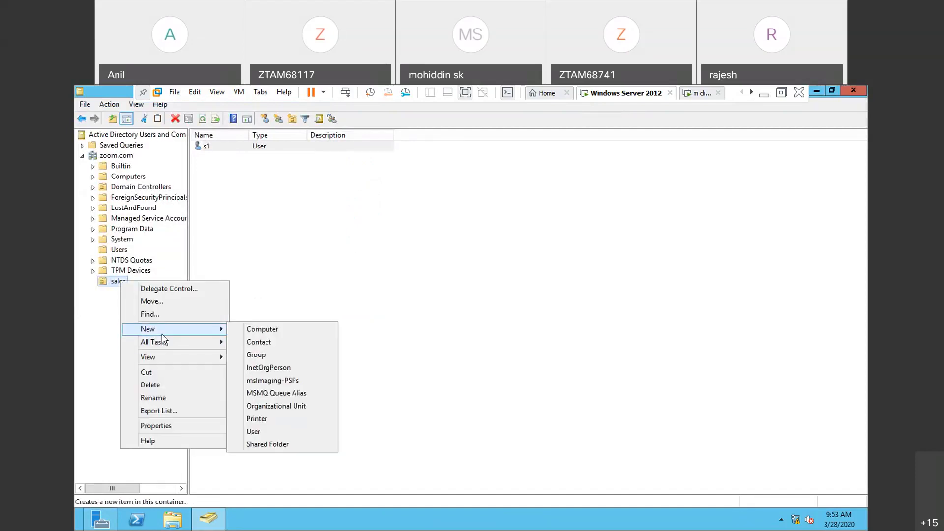
click(257, 433)
text(s2)
click(189, 227)
text(s2)
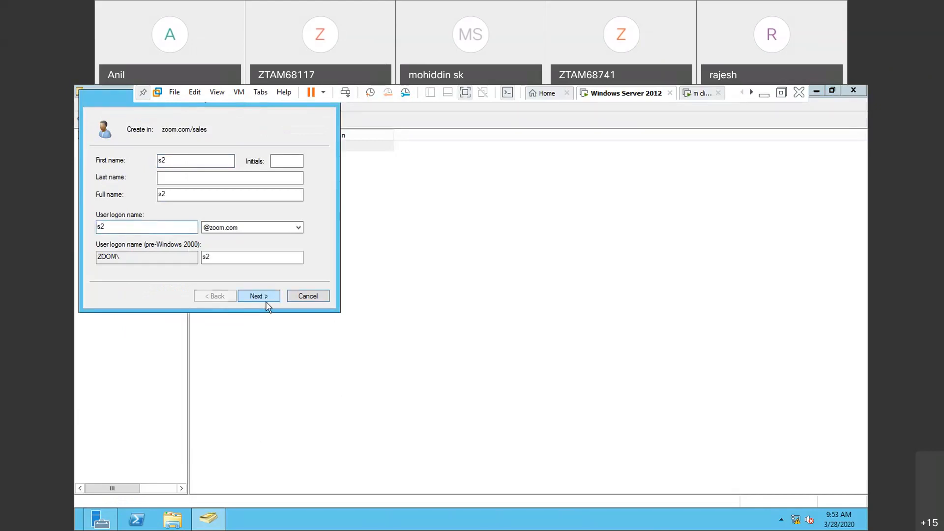
click(266, 303)
click(207, 201)
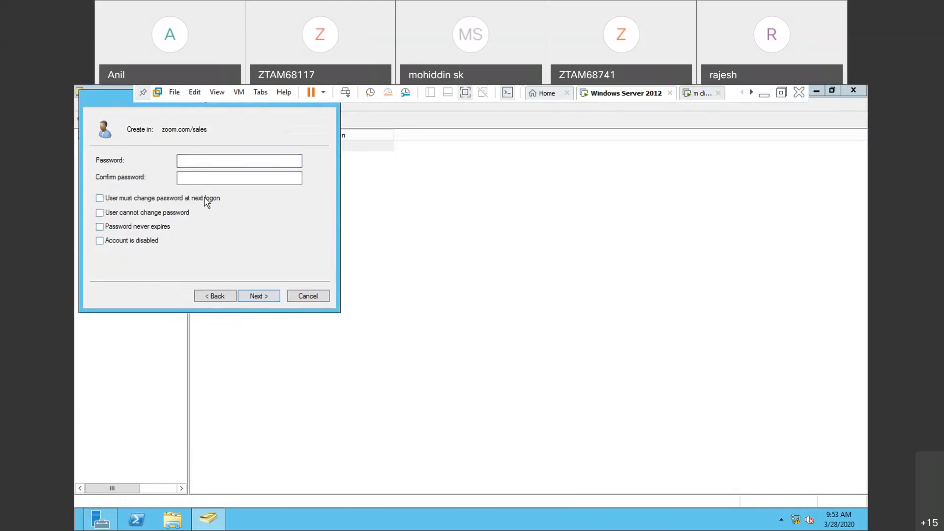
click(258, 296)
click(255, 295)
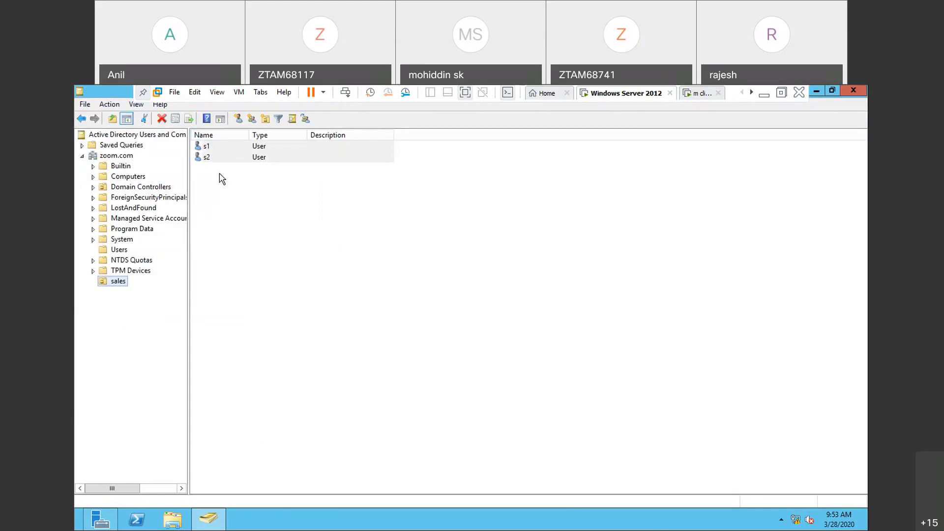
- Close Active Directory Users and Computers and open the Group Policy Management console from Server Manager
right_click(119, 286)
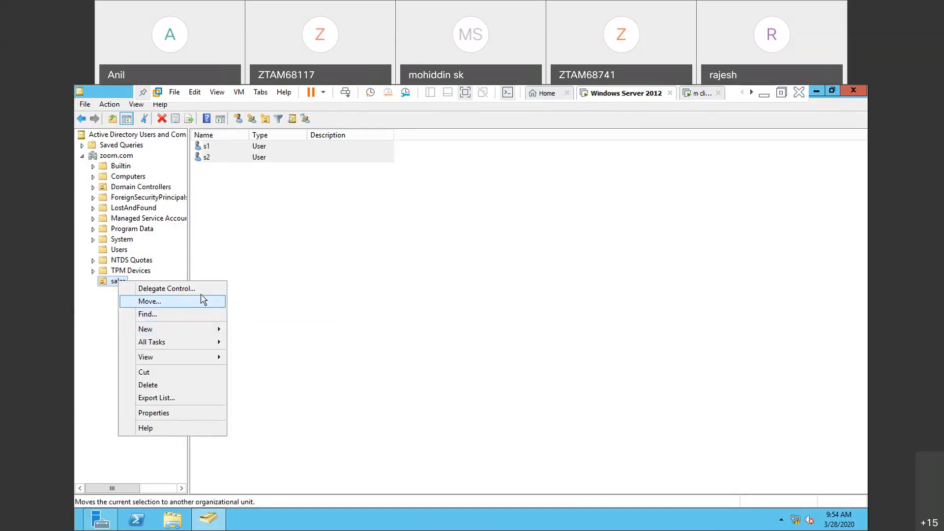
click(327, 267)
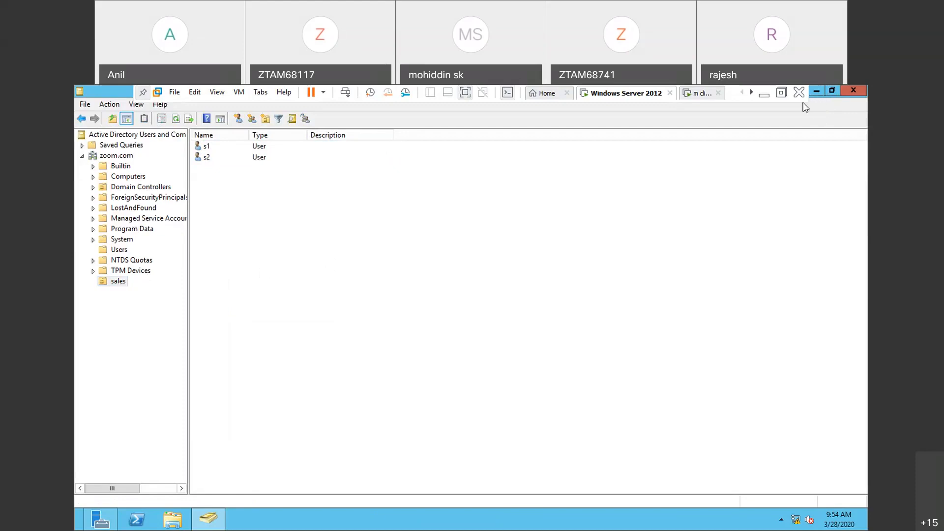
click(858, 92)
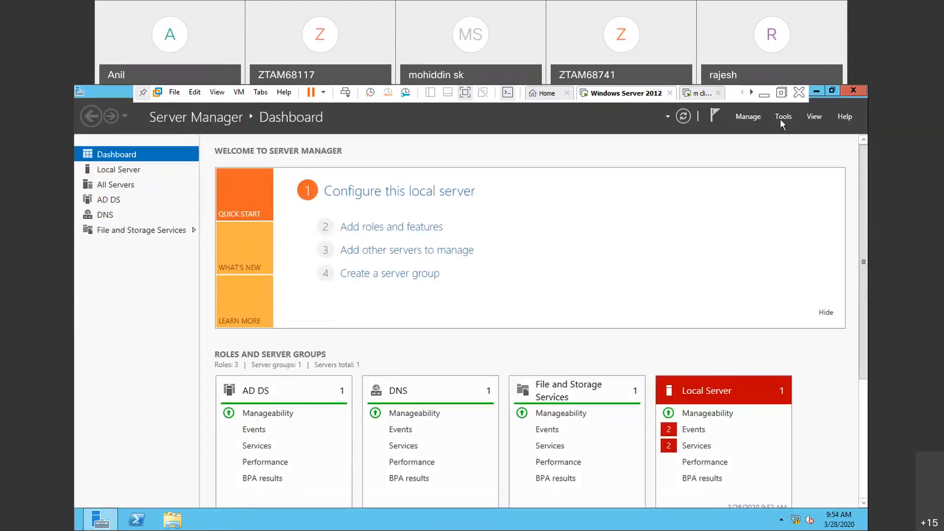
click(782, 117)
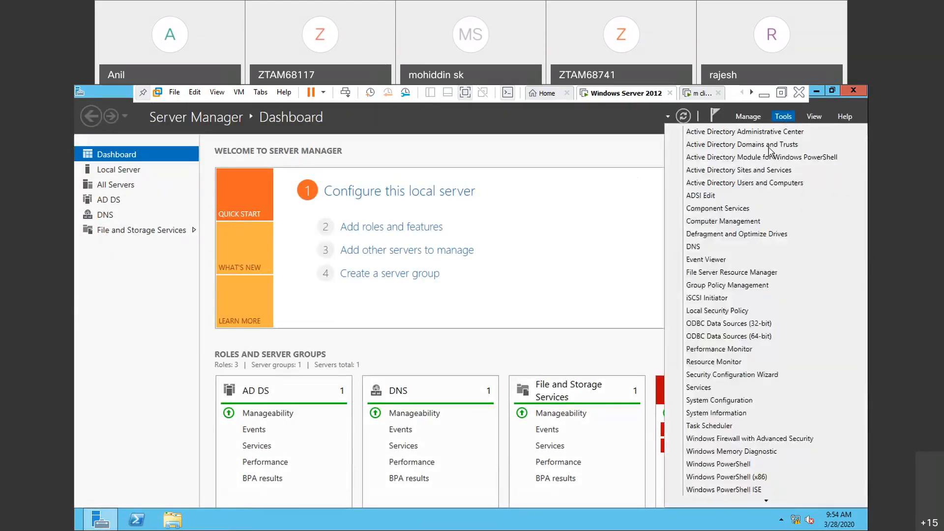
click(728, 285)
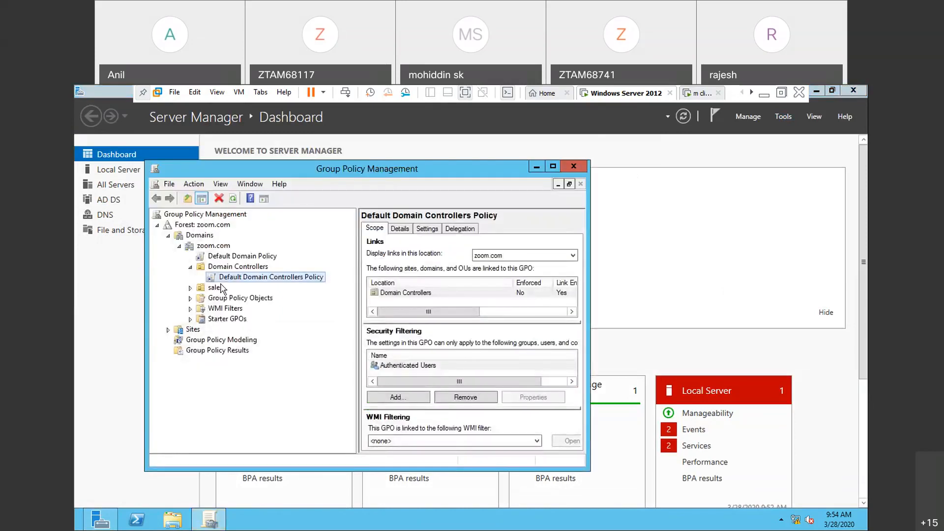
- Create a GPO named "remove the computer icon for sales" in the domain, linked to the sales OU
click(215, 288)
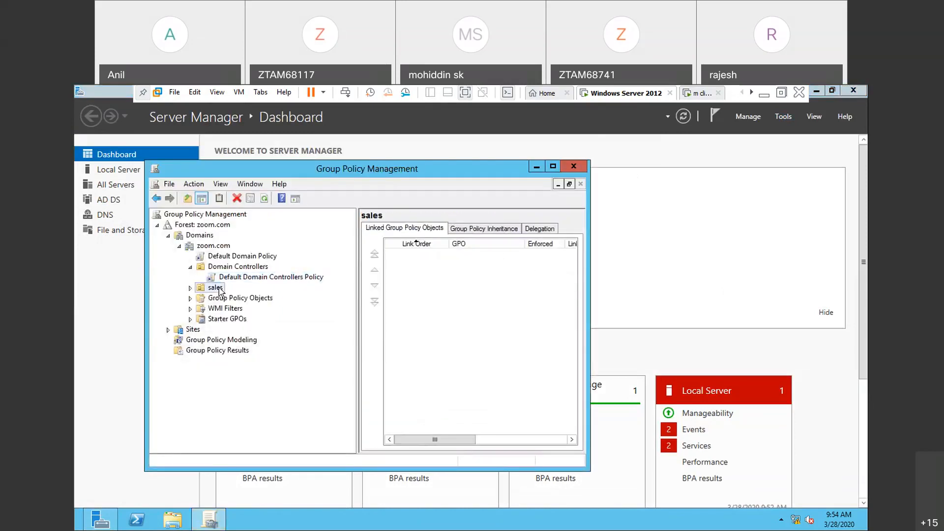
right_click(220, 291)
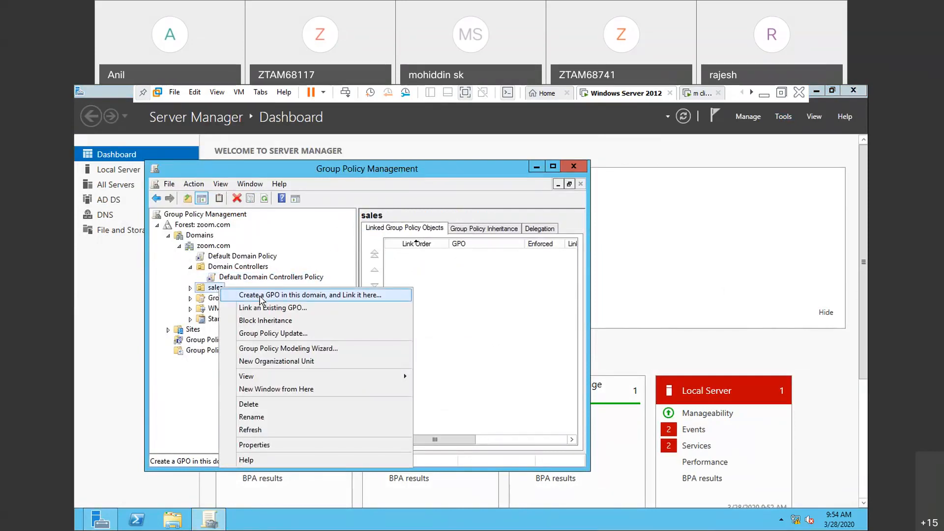
click(260, 295)
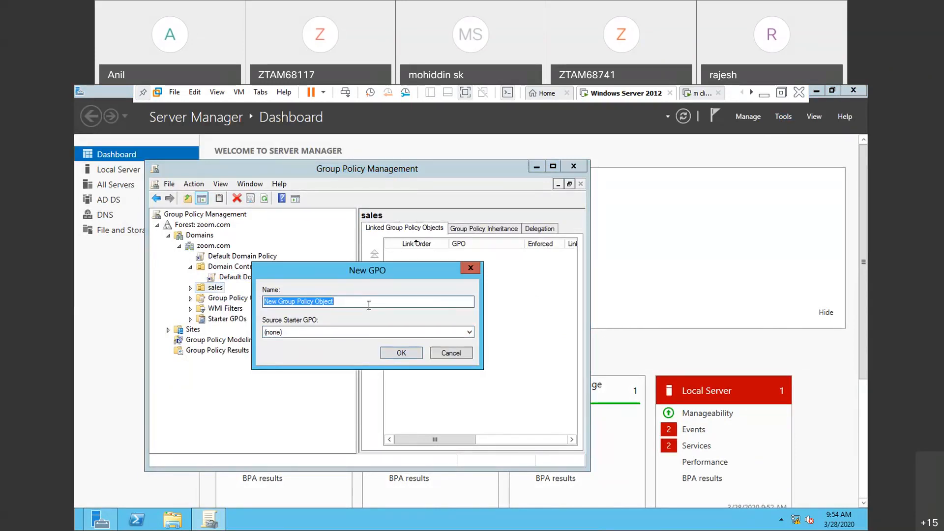
text(remove  the)
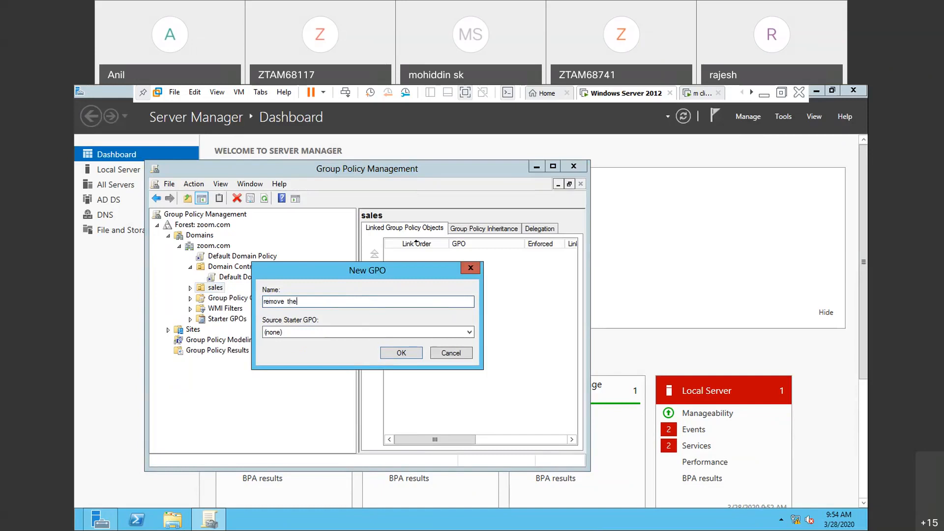
text( com)
text(puter ic)
text(on fro)
text( or)
text( sa)
text(les)
key(Return)
- Open the "remove the computer icon for sales" GPO under the sales OU for editing, dismissing the link notice
click(190, 288)
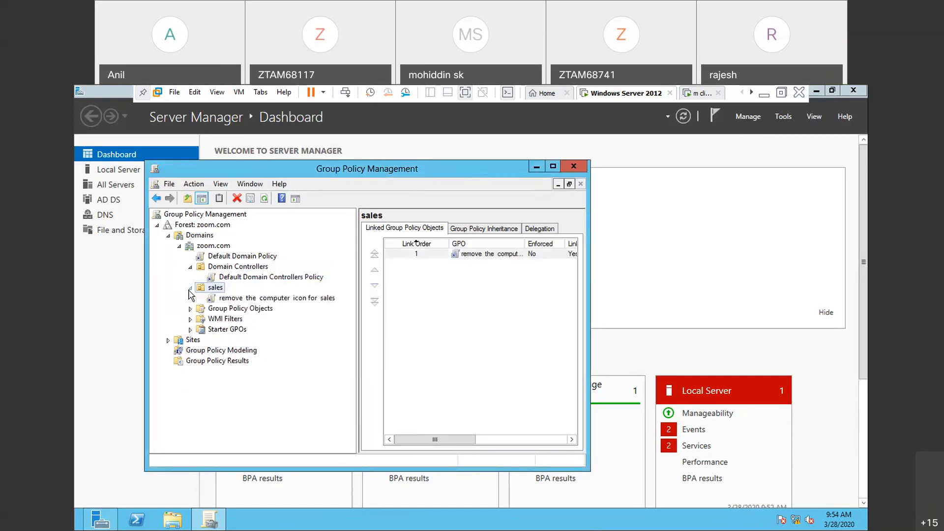
click(260, 300)
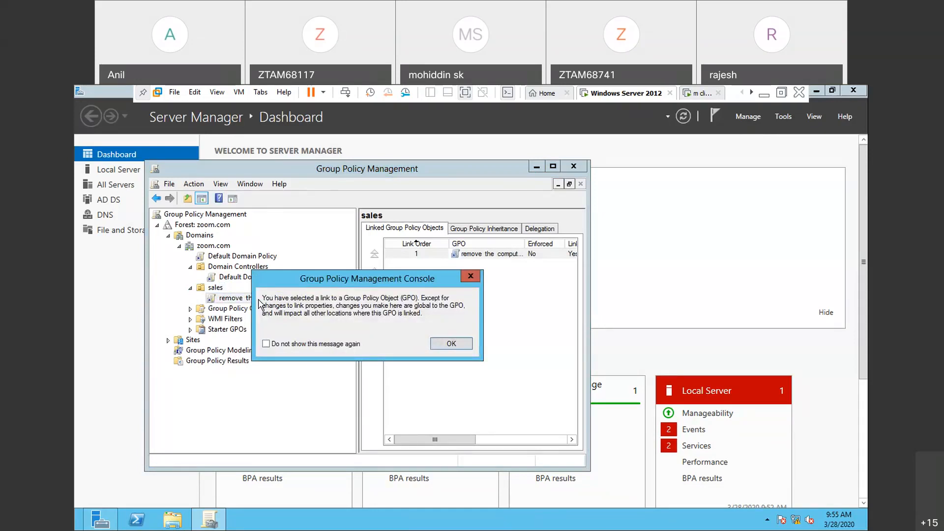
key(Return)
right_click(332, 301)
click(368, 310)
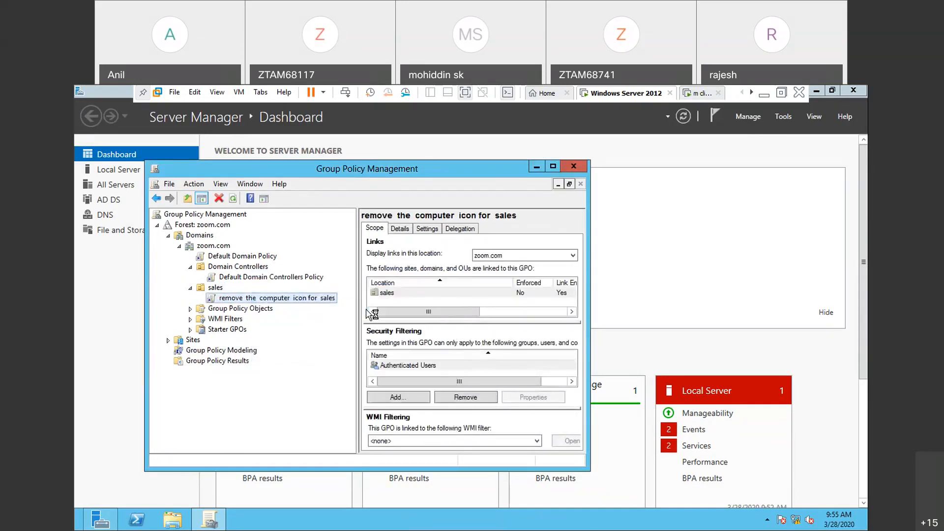
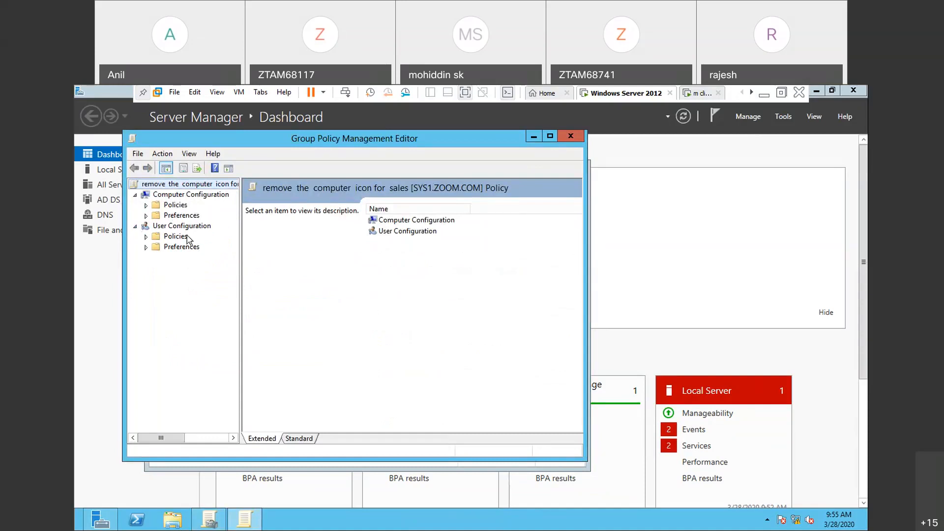
- Open the Desktop policy folder within the Administrative Templates of the GPO's User Configuration policies
click(146, 237)
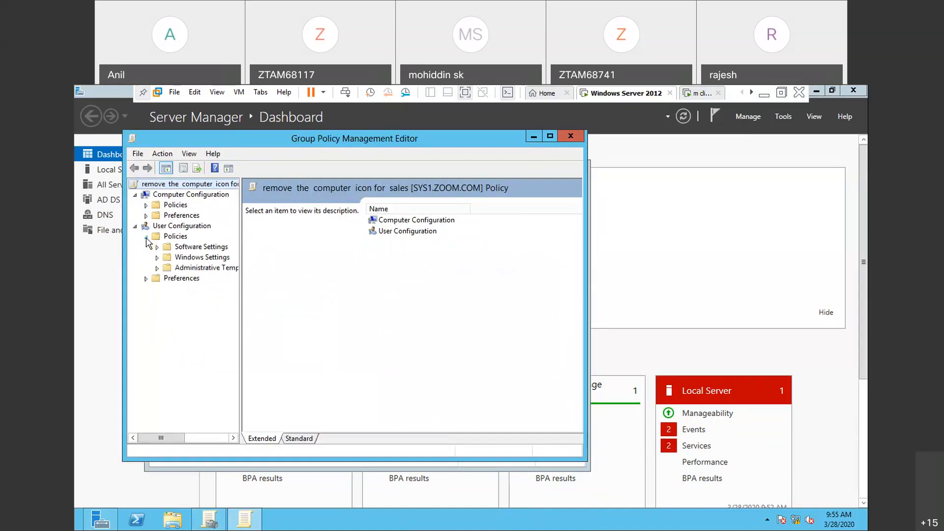
click(157, 268)
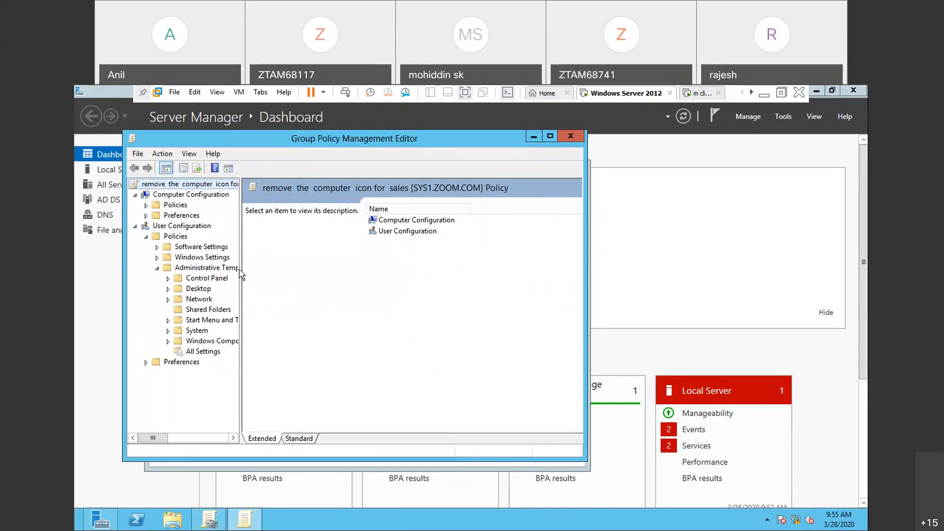
drag(239, 269, 298, 268)
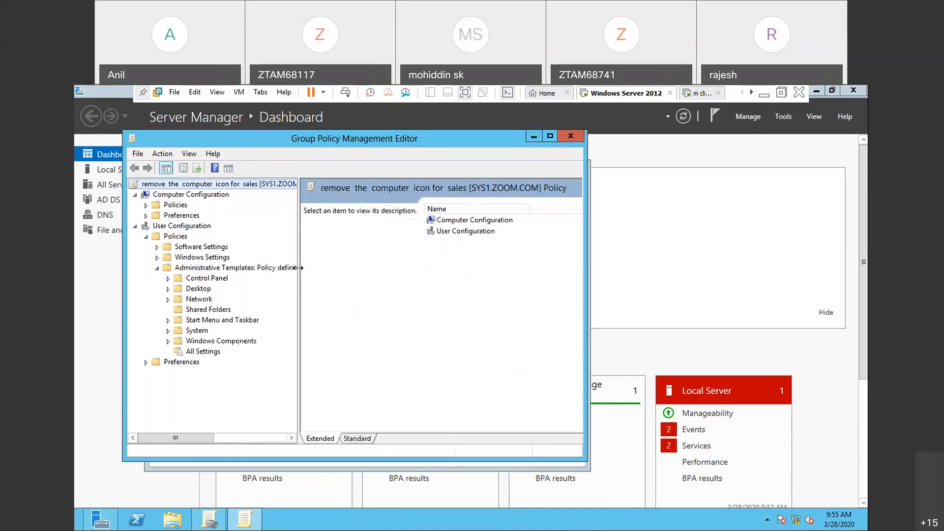
double_click(203, 289)
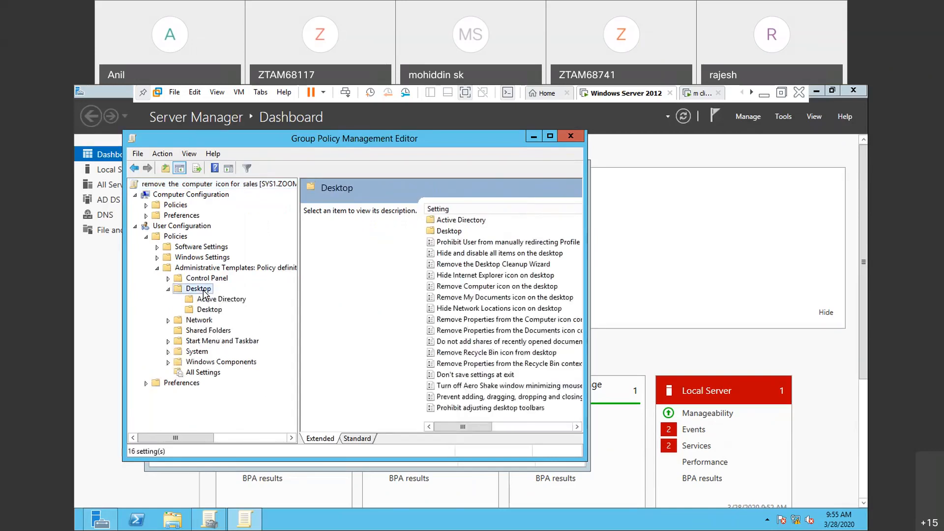
- Enable the "Remove Computer icon on the desktop" policy setting and save it
right_click(451, 286)
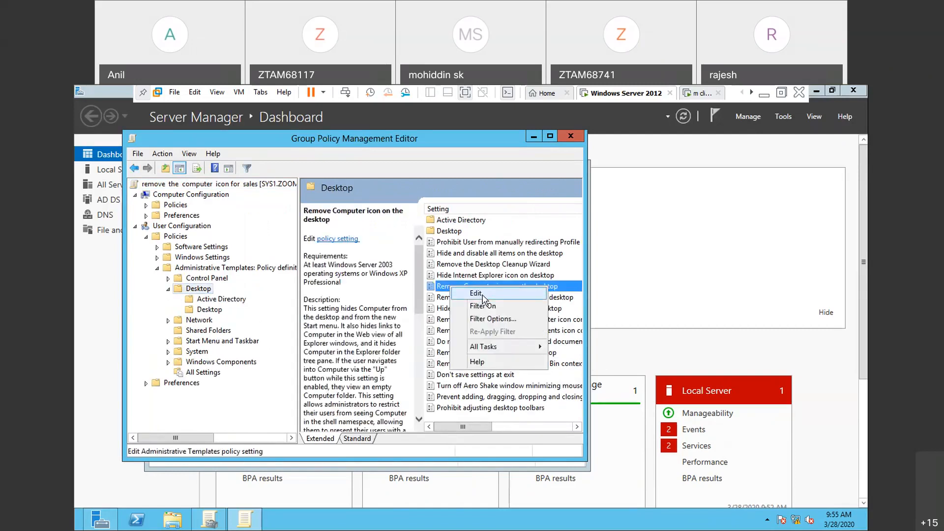
click(477, 294)
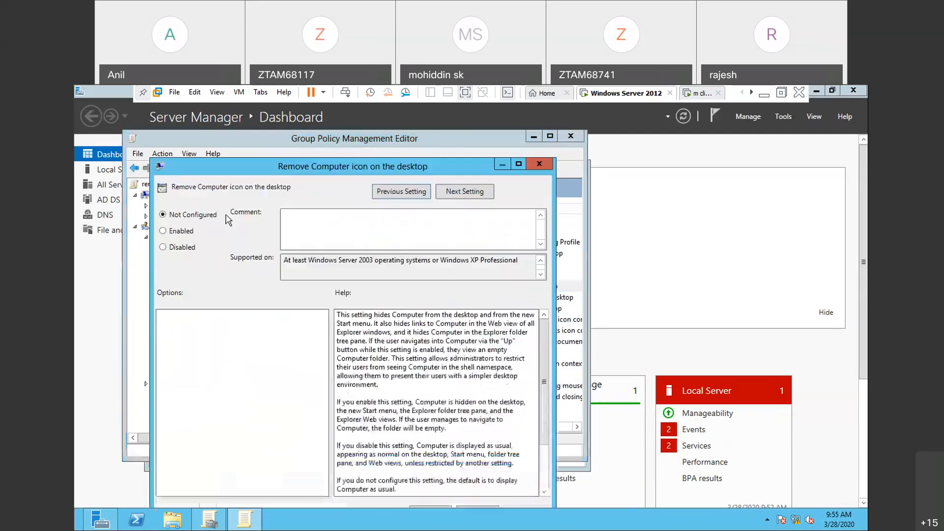
click(164, 232)
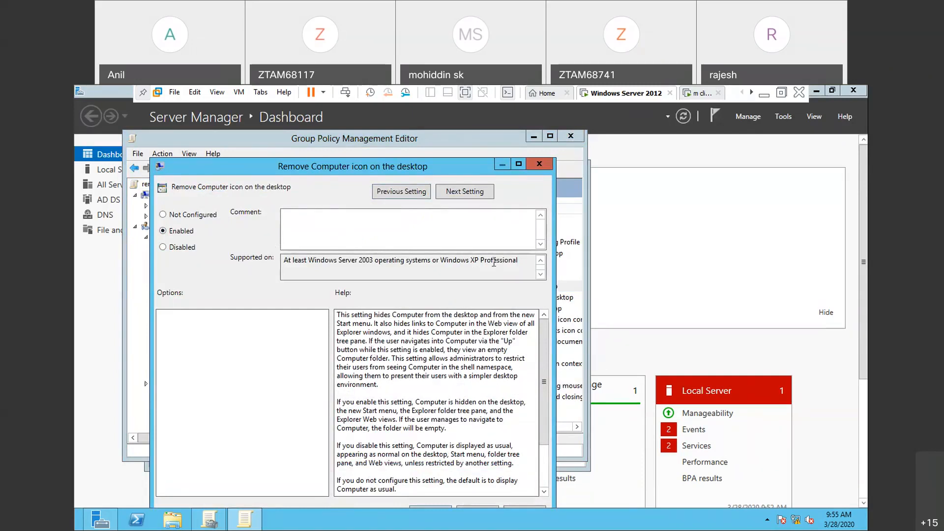
drag(467, 166, 467, 147)
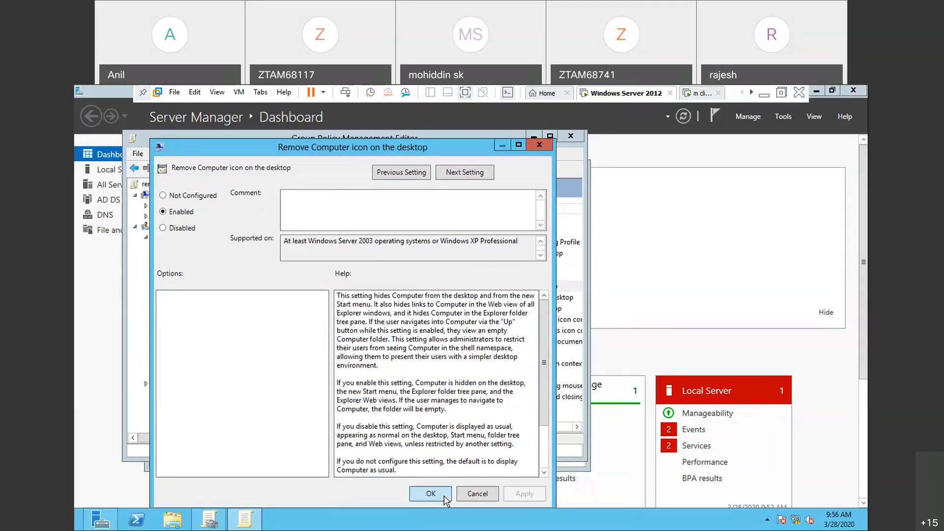
click(446, 498)
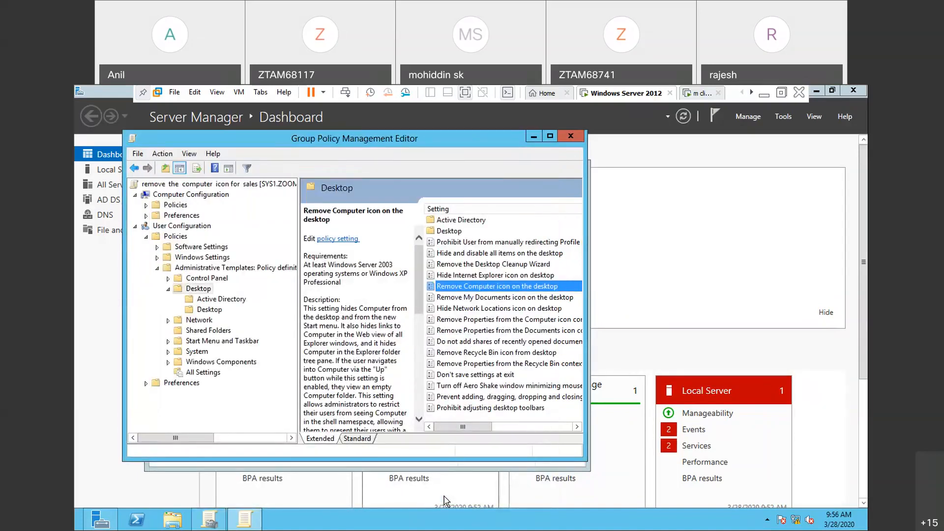
- Switch to the m client virtual machine and sign in to the ZOOM domain as user u2
click(703, 94)
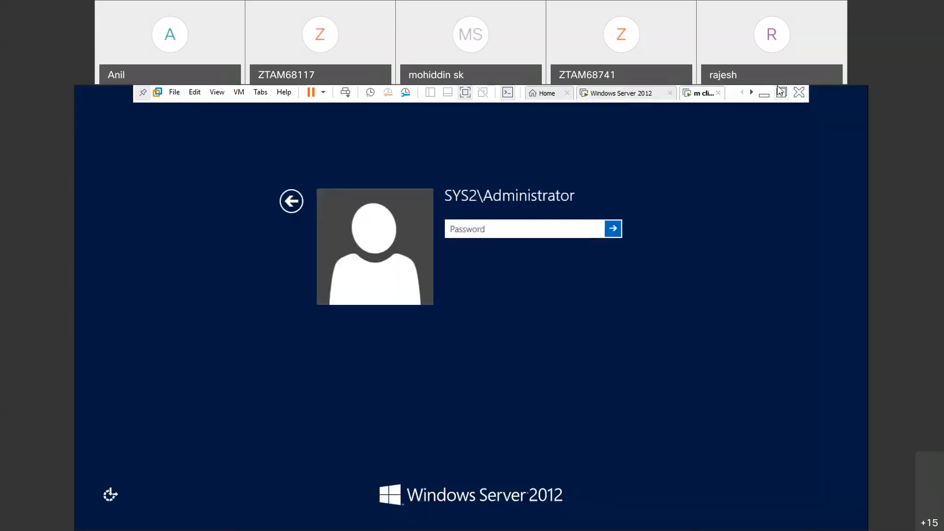
click(292, 203)
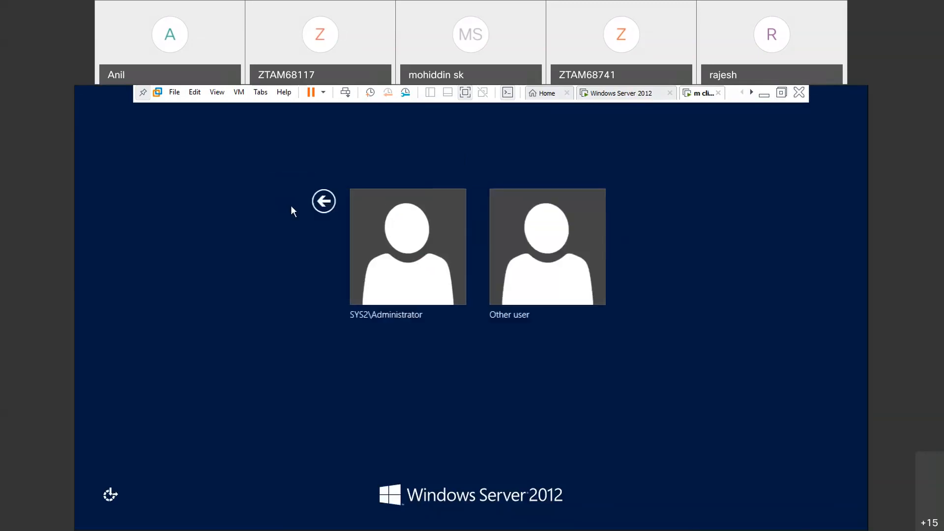
click(534, 266)
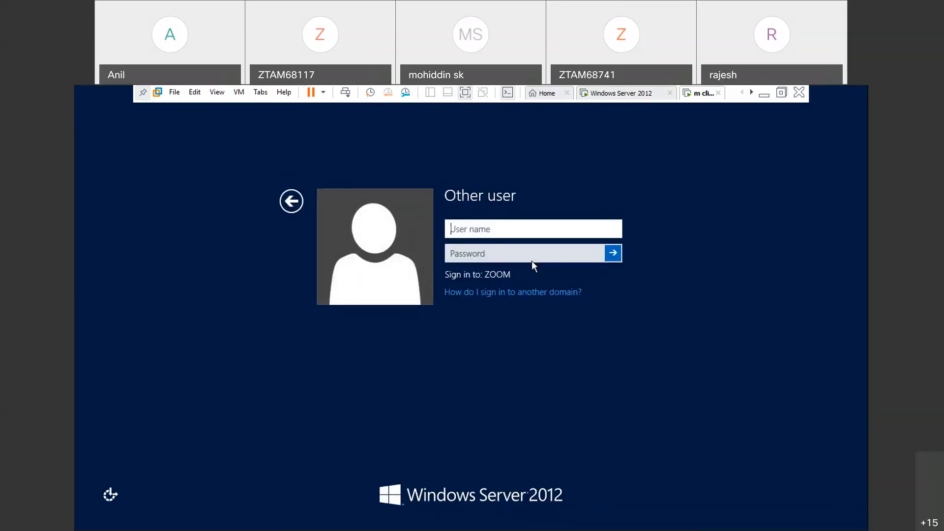
text(u2)
key(Return)
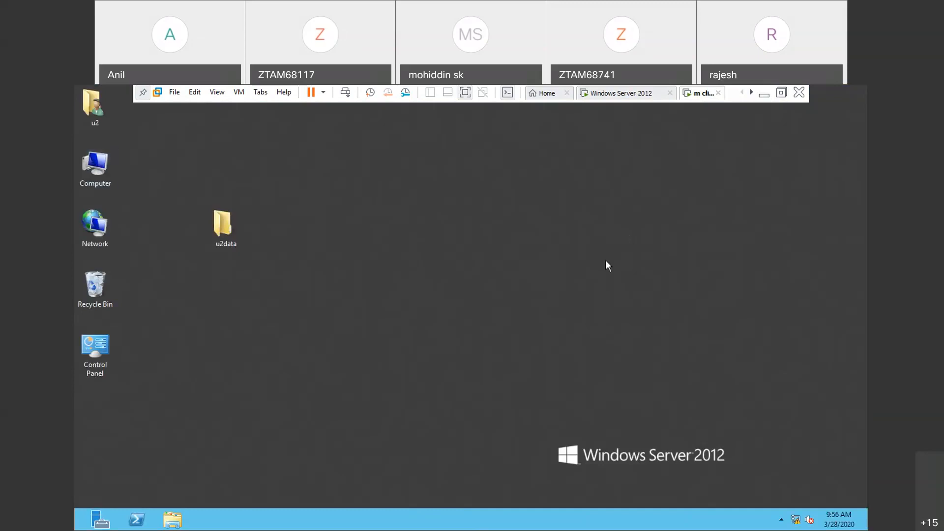
- Sign out of the u2 session and sign in to the client as user s1
key(ctrl+alt+Insert)
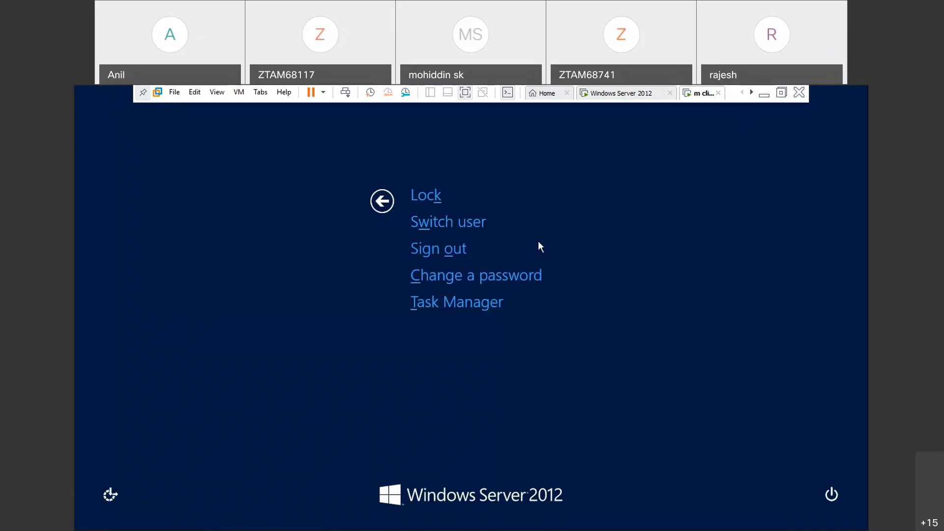
click(457, 251)
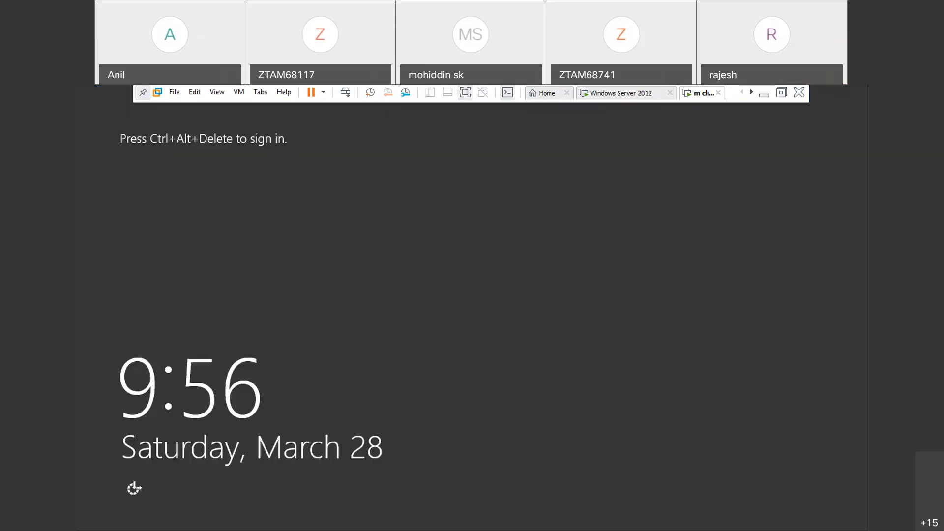
key(ctrl+alt+Insert)
click(522, 284)
text(s1)
key(Return)
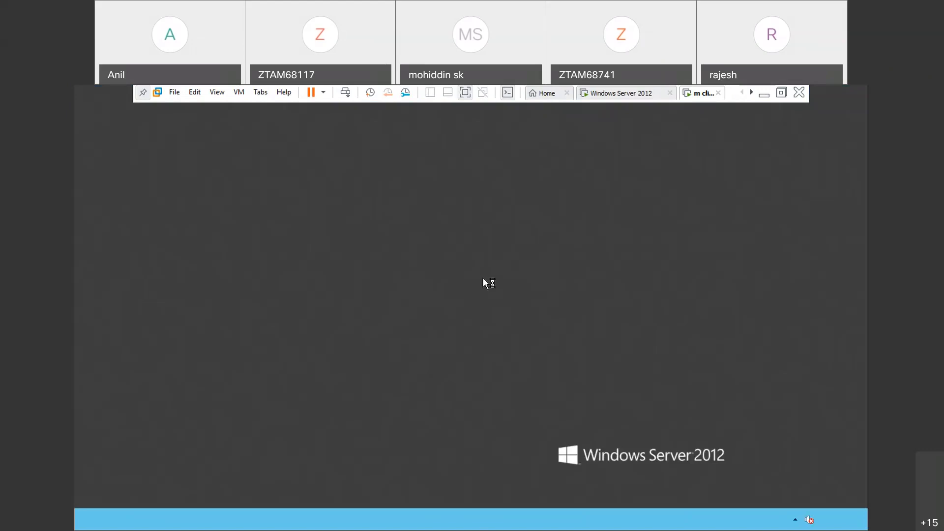
- Search the settings for "icon", open the option for showing or hiding common desktop icons, and decline the VMware Tools log-off
key(super)
text(icon)
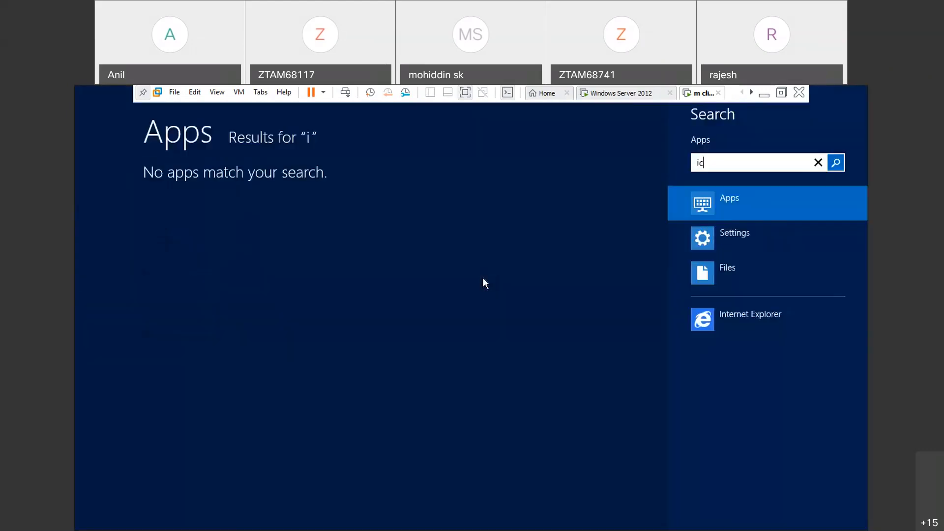
click(740, 232)
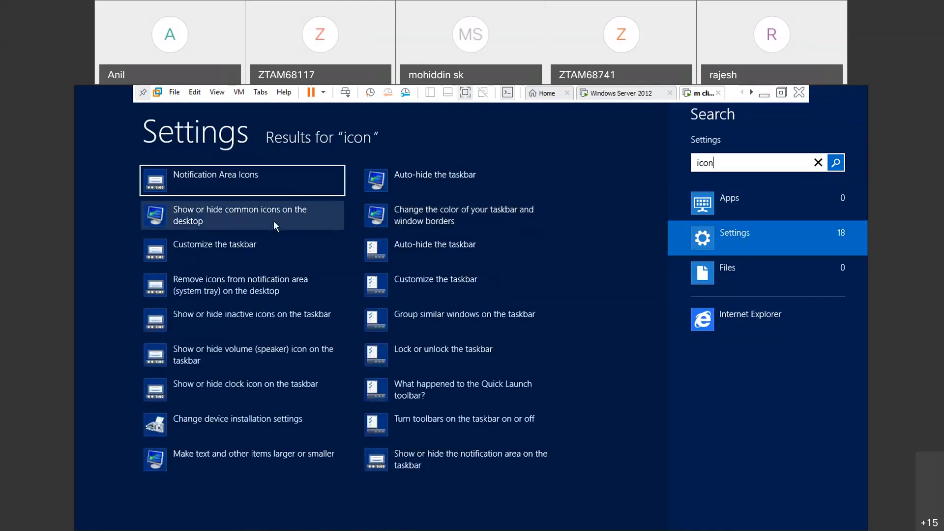
click(273, 216)
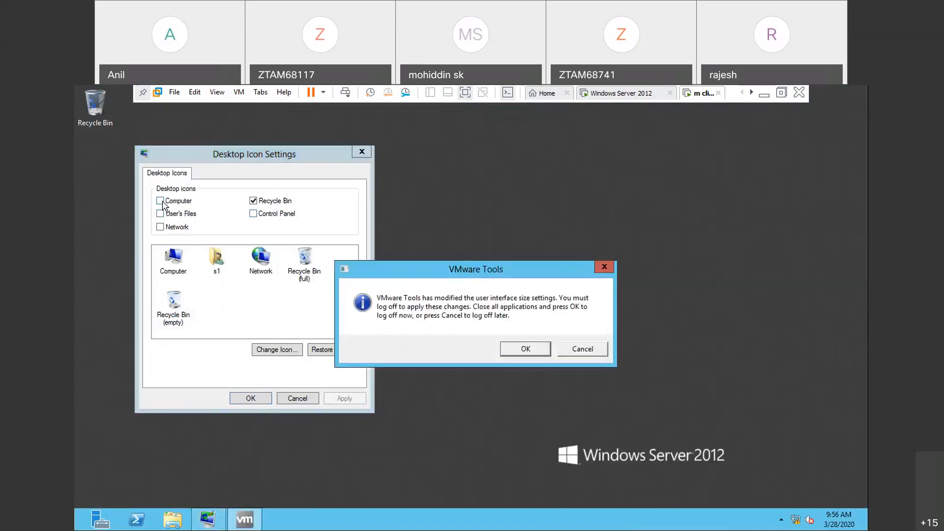
click(598, 350)
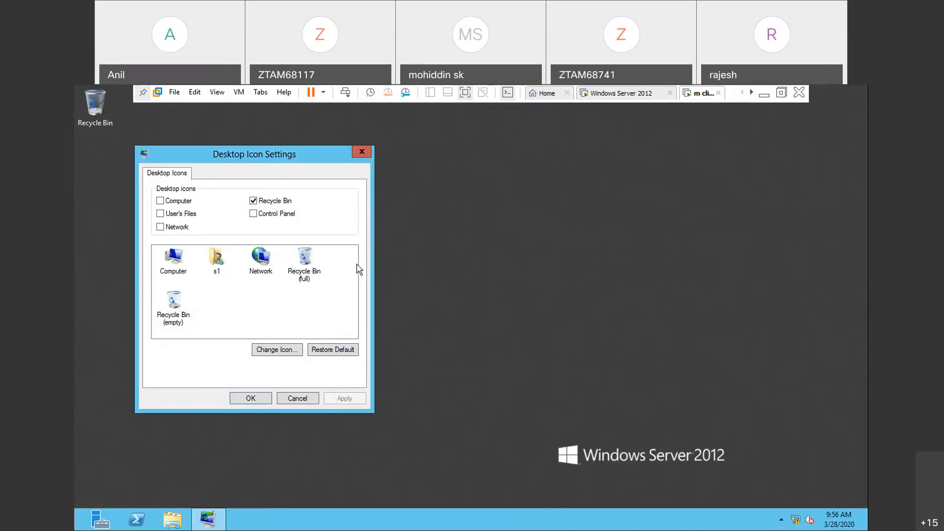
- Show the Computer, User's Files, Network and Control Panel icons on the s1 desktop and apply the change
click(161, 201)
click(161, 214)
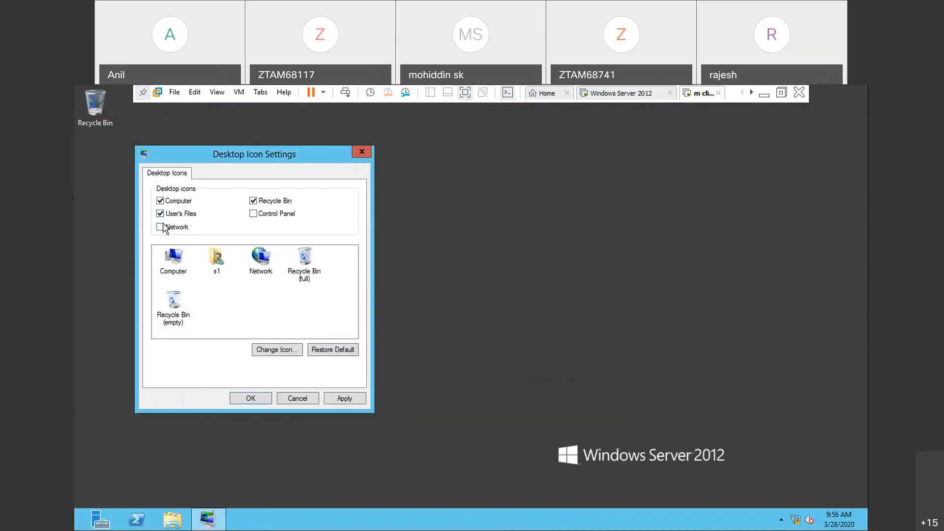
click(163, 228)
click(254, 214)
click(343, 400)
click(263, 399)
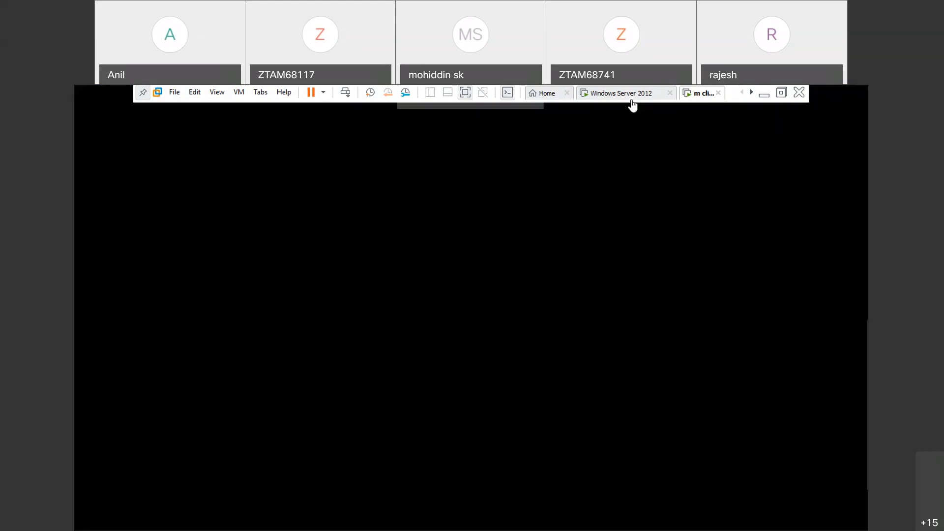
- Switch to the Windows Server 2012 virtual machine and review the state and help text of the "Remove Computer icon on the desktop" policy
click(633, 101)
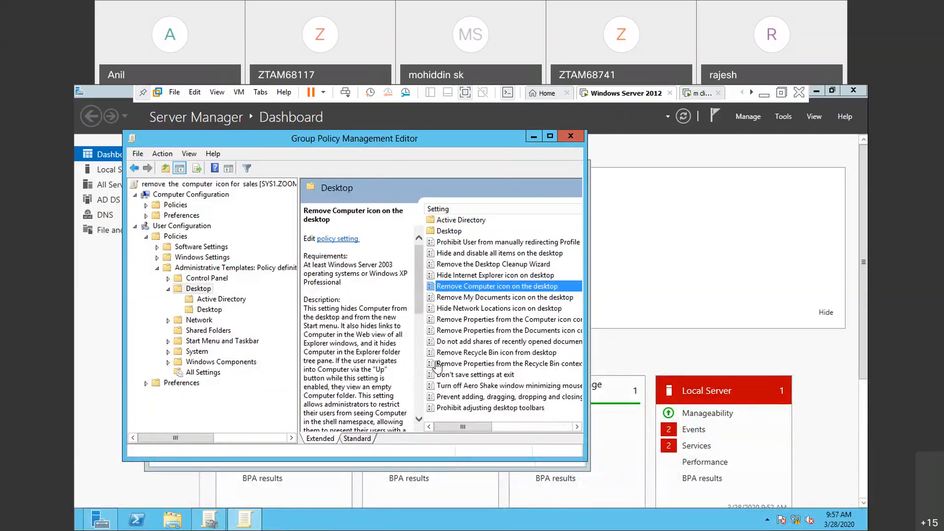
right_click(480, 292)
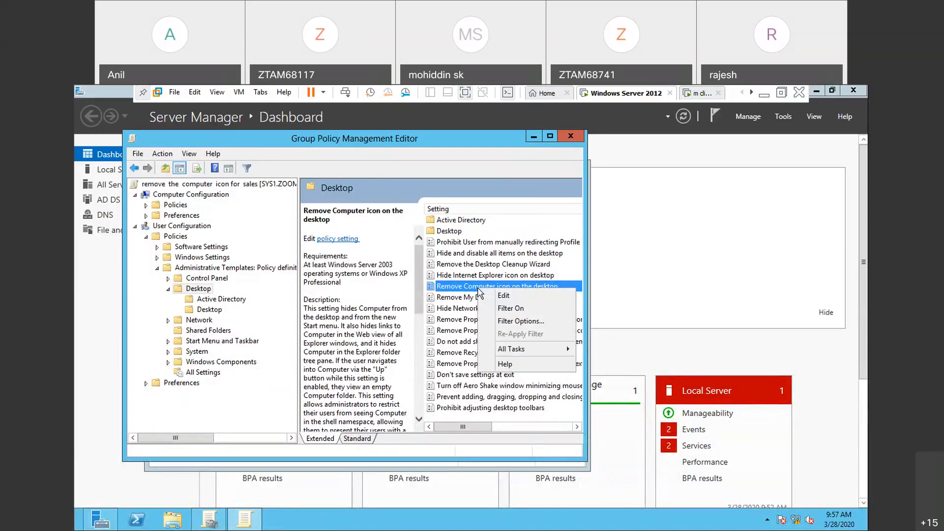
click(509, 296)
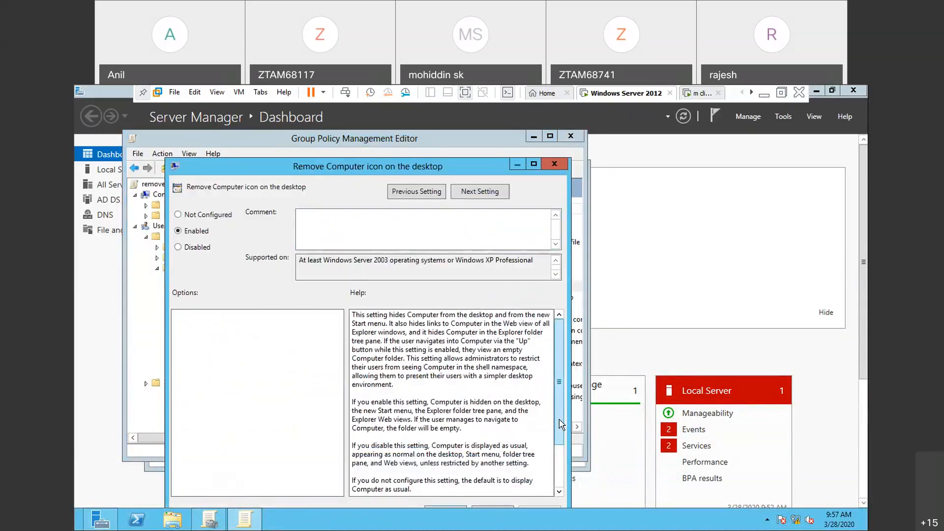
scroll(559, 393, down, 1)
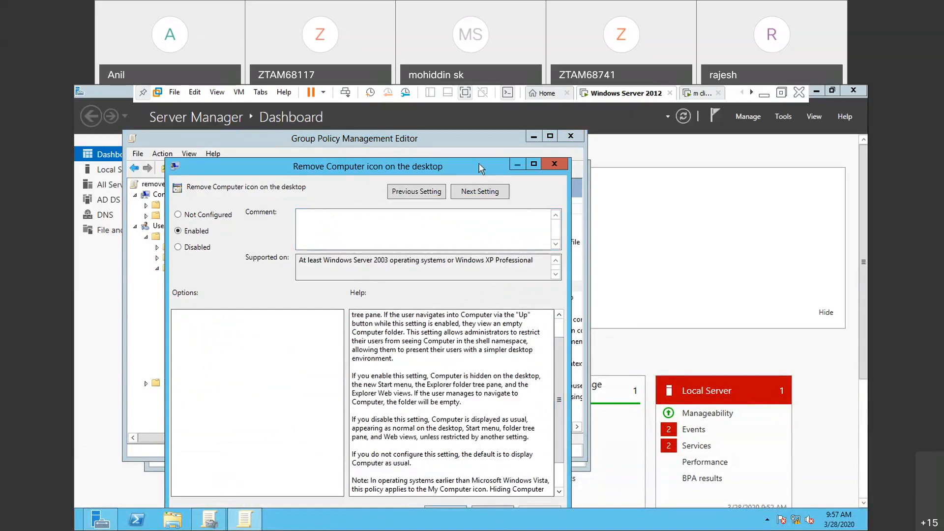
click(471, 125)
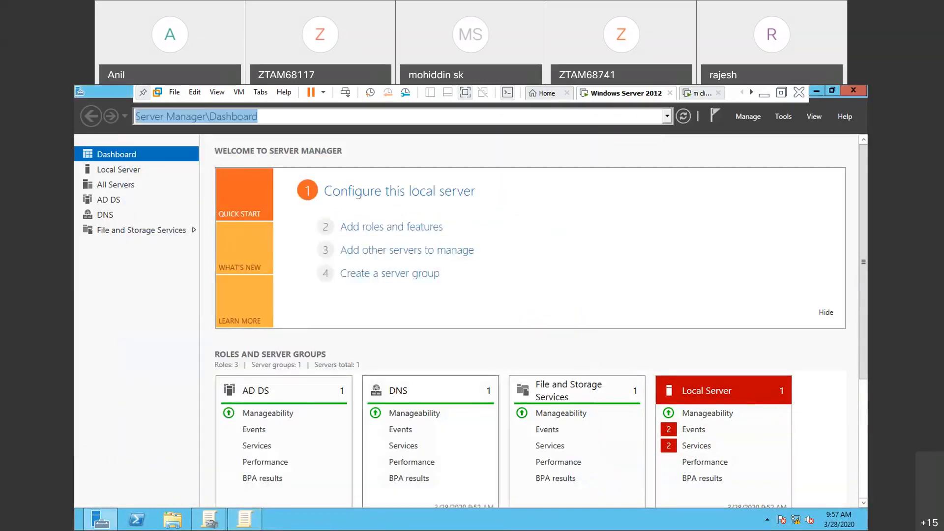
click(251, 525)
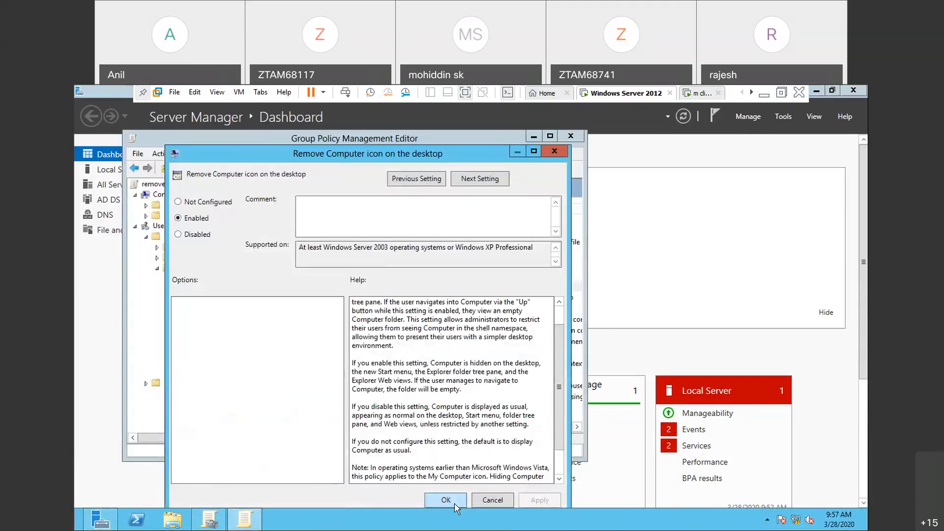
click(446, 501)
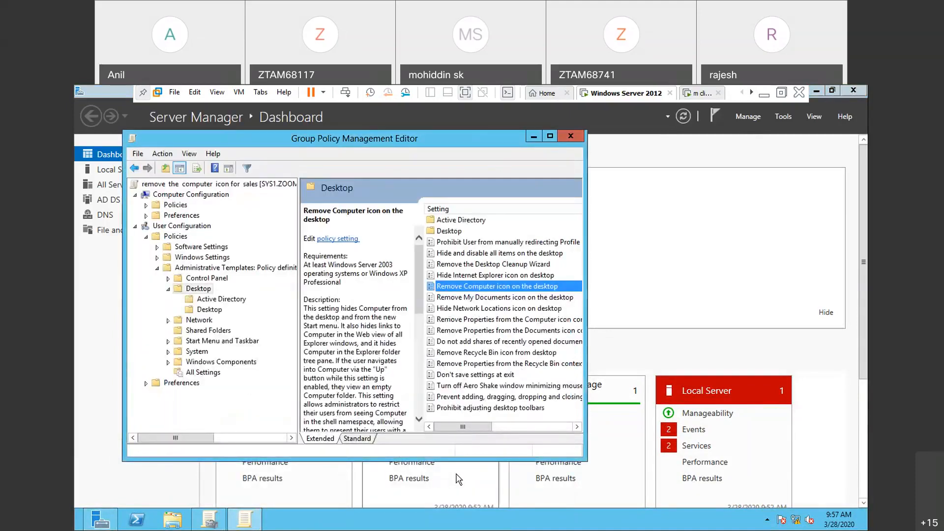
- Run gpupdate on the server to refresh the group policies
key(super+r)
text(gp)
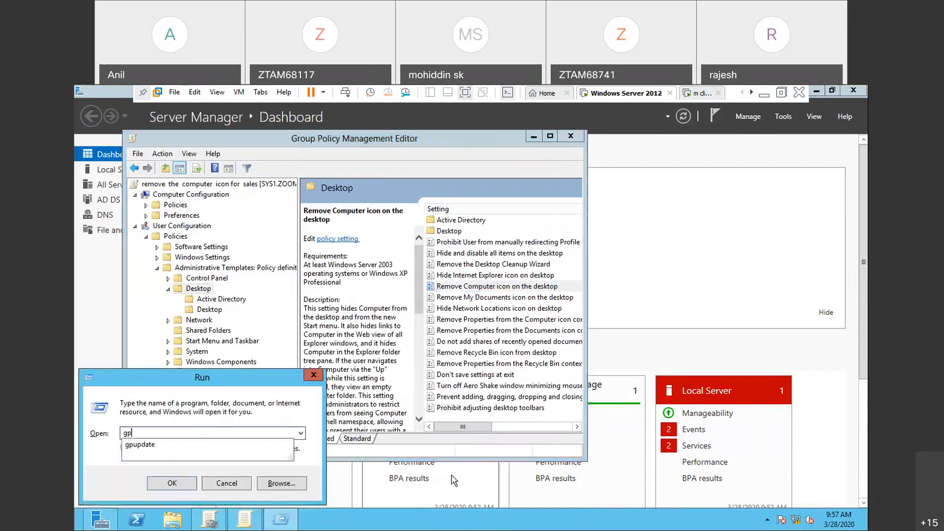
key(Down)
key(Return)
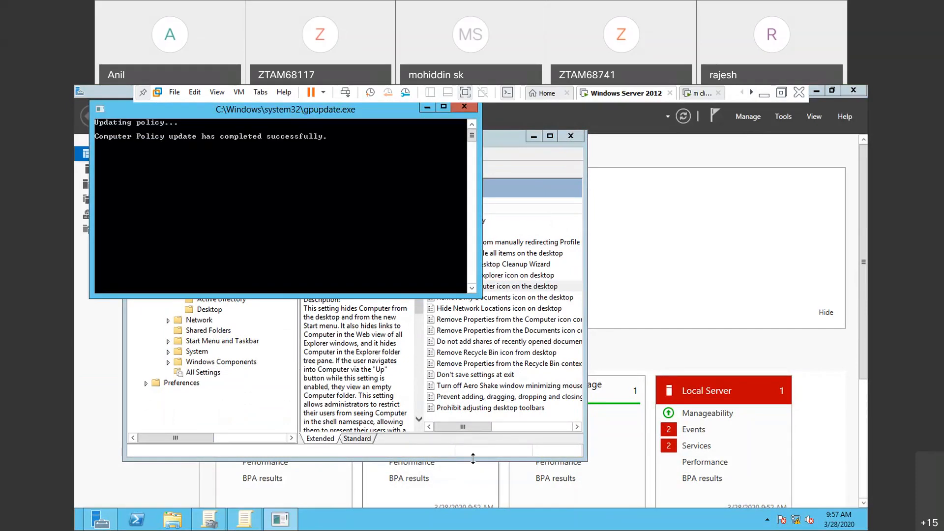
- Switch to the m client virtual machine, sign out of the session, and sign back in as s1
click(711, 98)
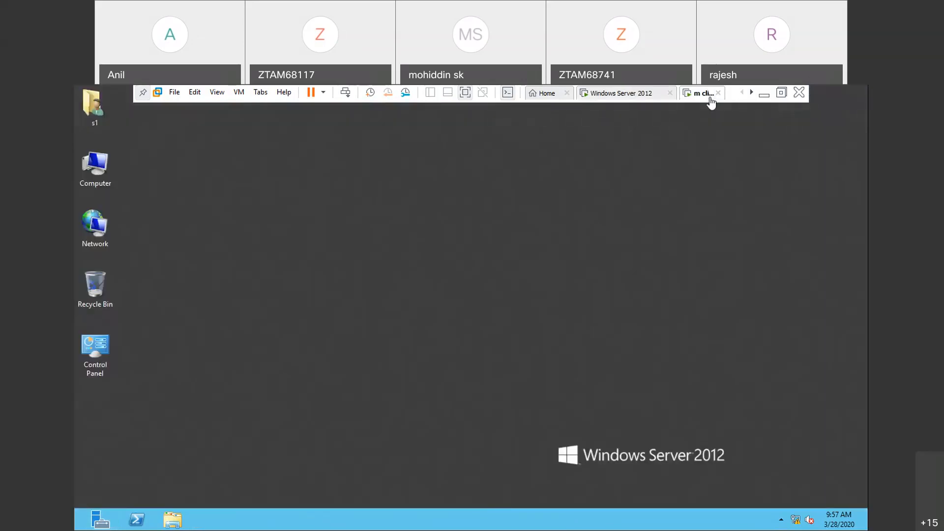
key(ctrl+alt+Insert)
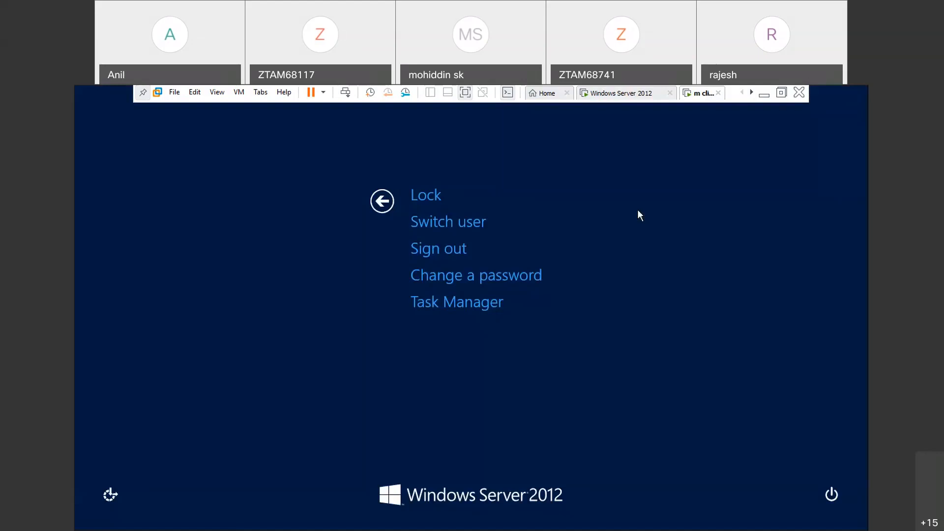
click(426, 249)
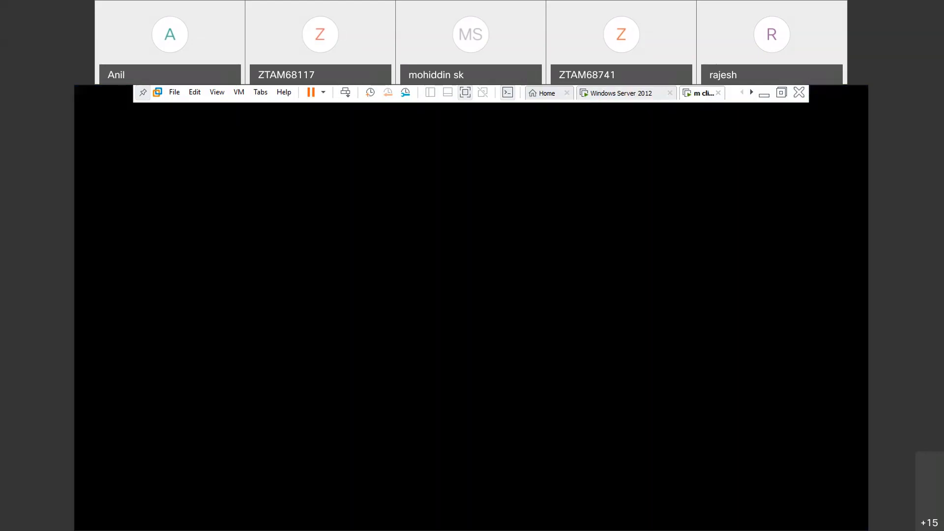
key(ctrl+alt+Insert)
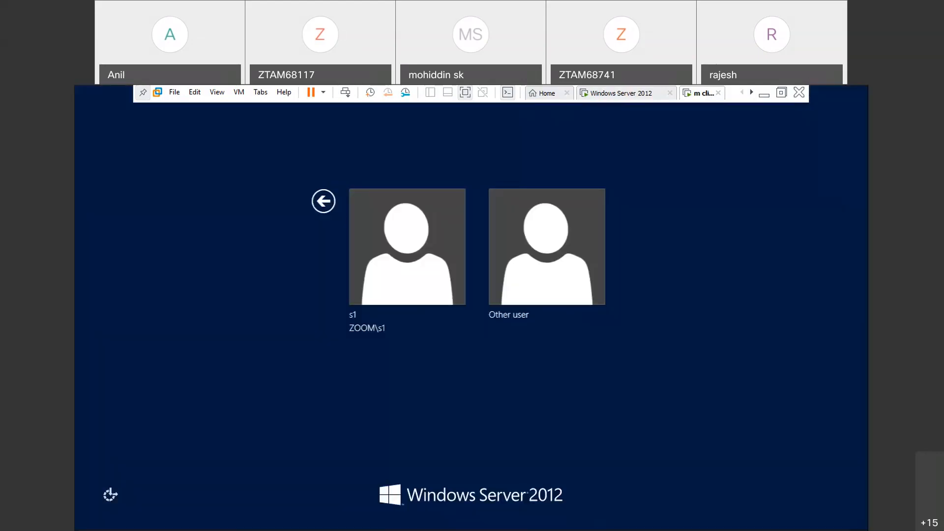
click(449, 291)
key(Return)
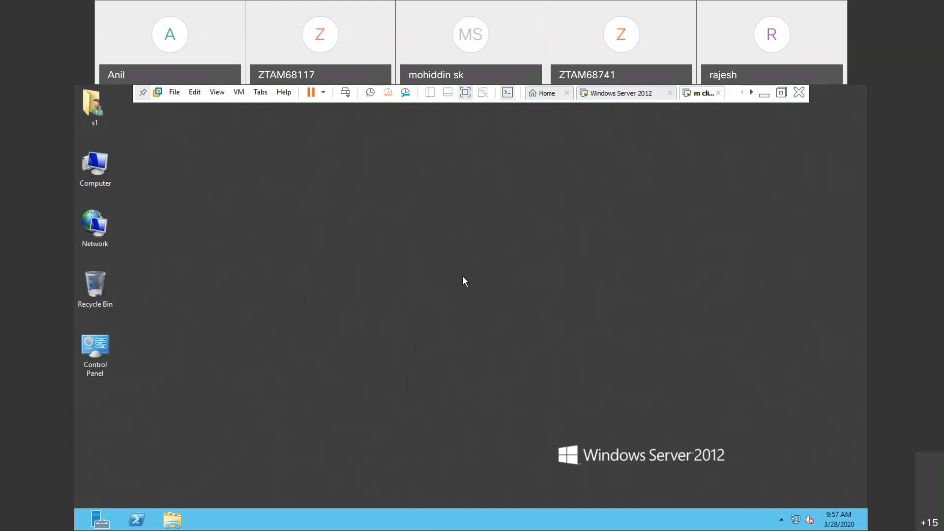
- In the Windows Server 2012 virtual machine, set "Remove Computer icon on the desktop" to Not Configured and run gpupdate
click(770, 101)
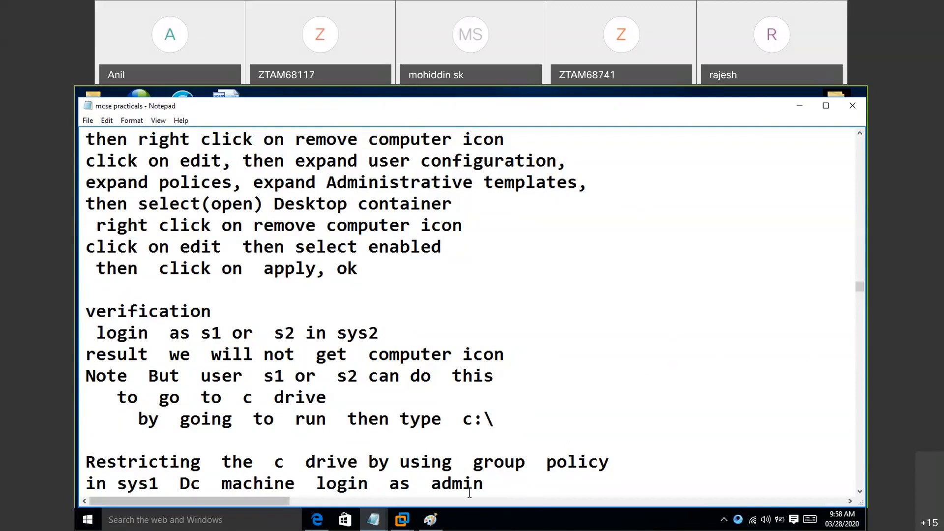
click(410, 522)
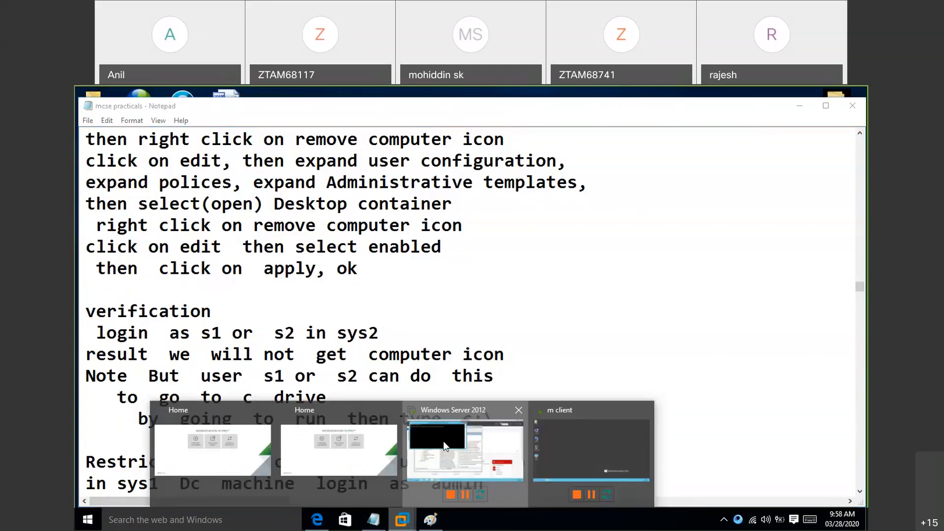
click(445, 446)
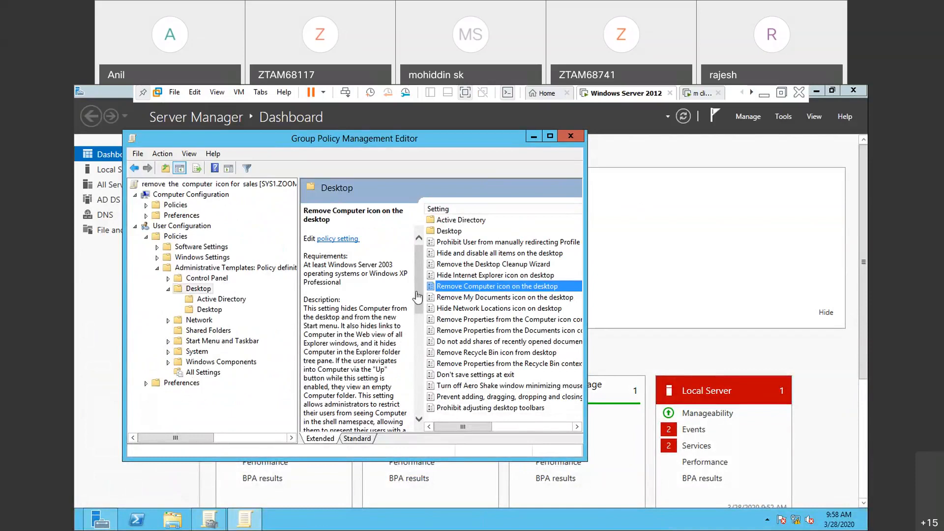
right_click(477, 288)
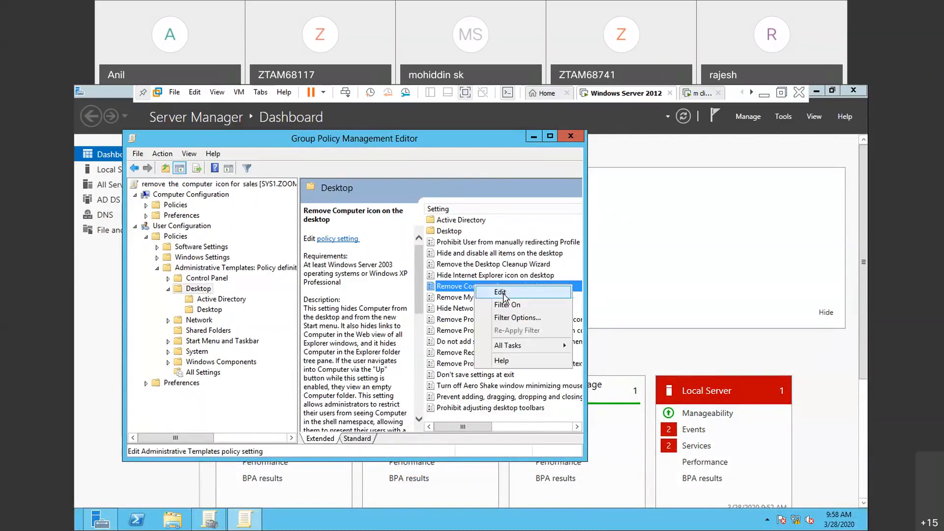
click(501, 292)
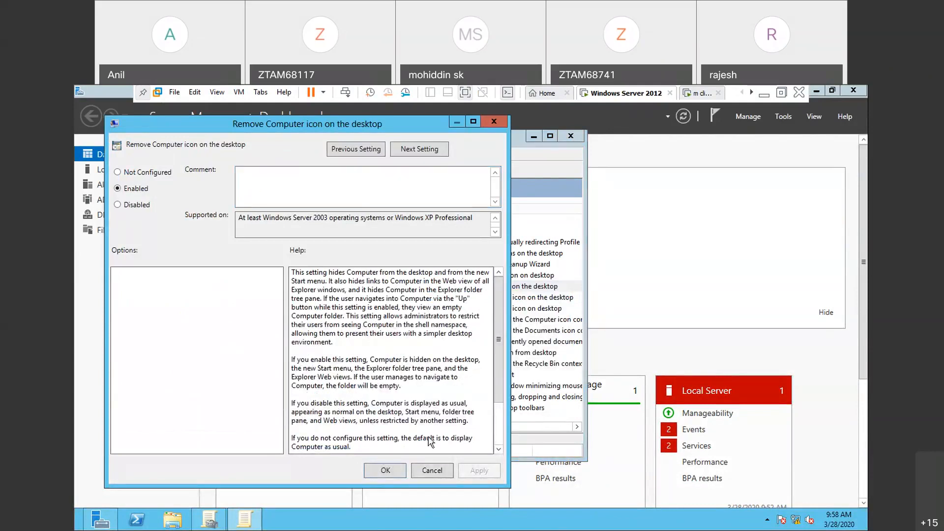
click(118, 173)
key(Return)
key(super+r)
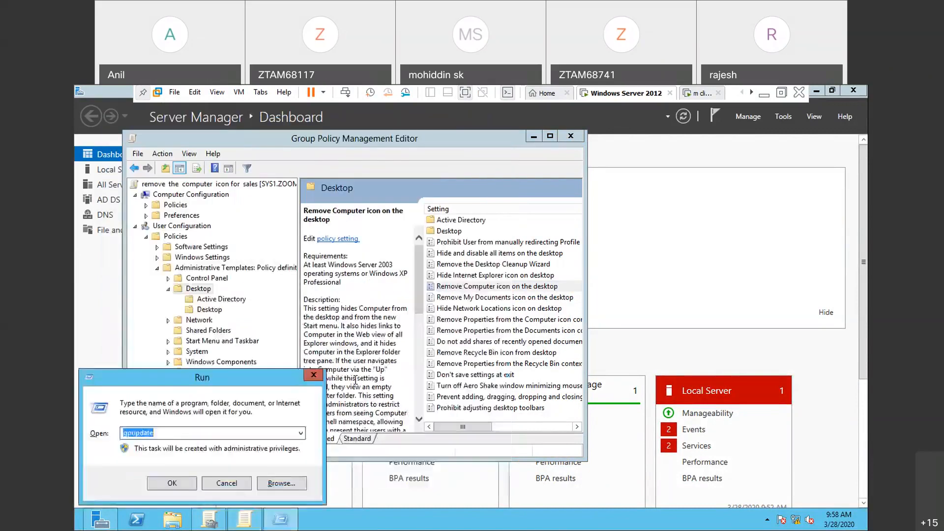
key(Return)
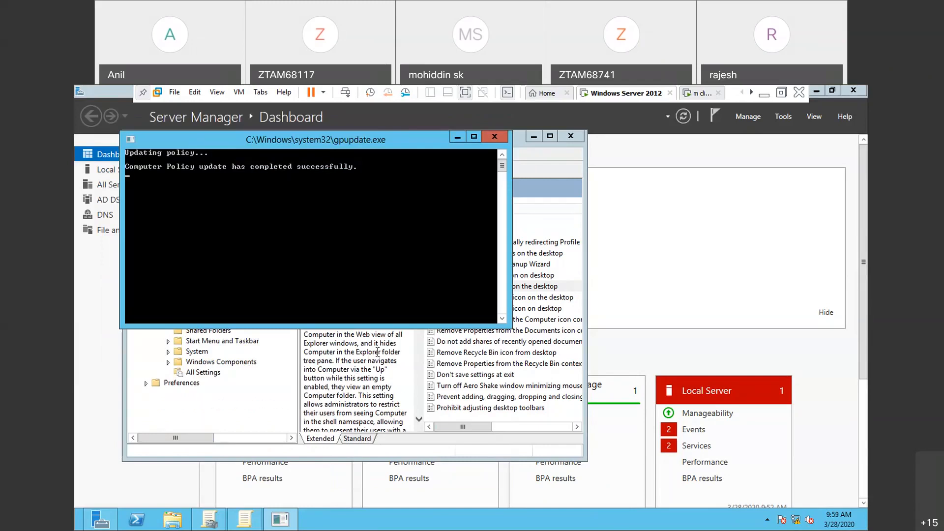
- Switch to the m client virtual machine, sign out s1, and sign in to the ZOOM domain as s2
click(709, 93)
key(ctrl+alt+Insert)
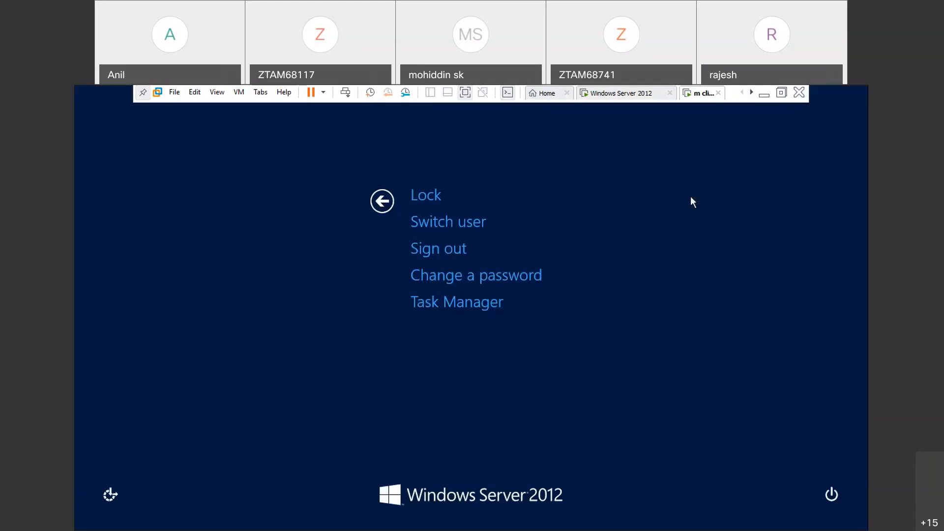
click(445, 253)
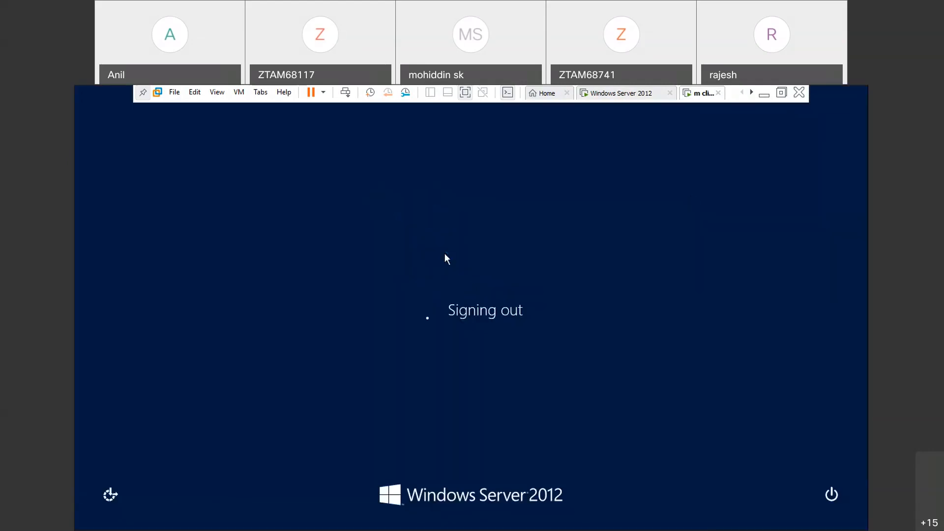
key(ctrl+alt+Insert)
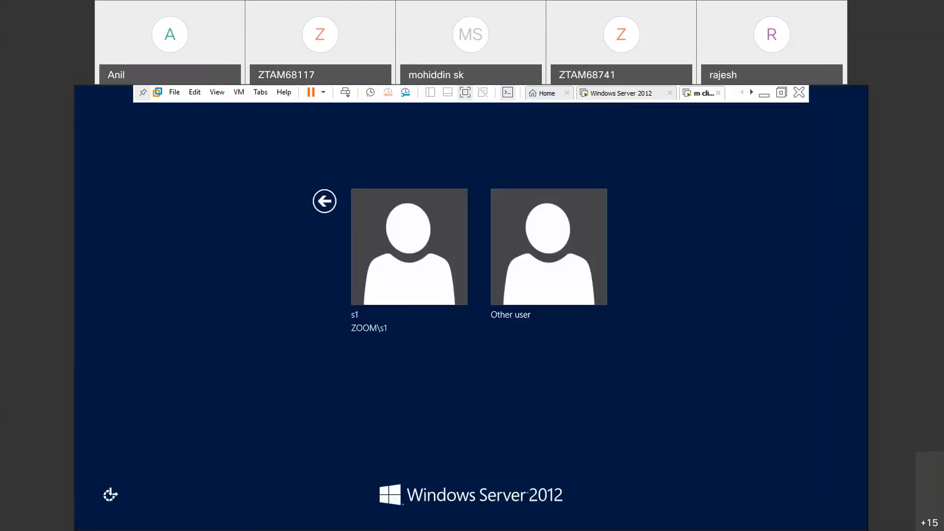
click(535, 294)
text(s2)
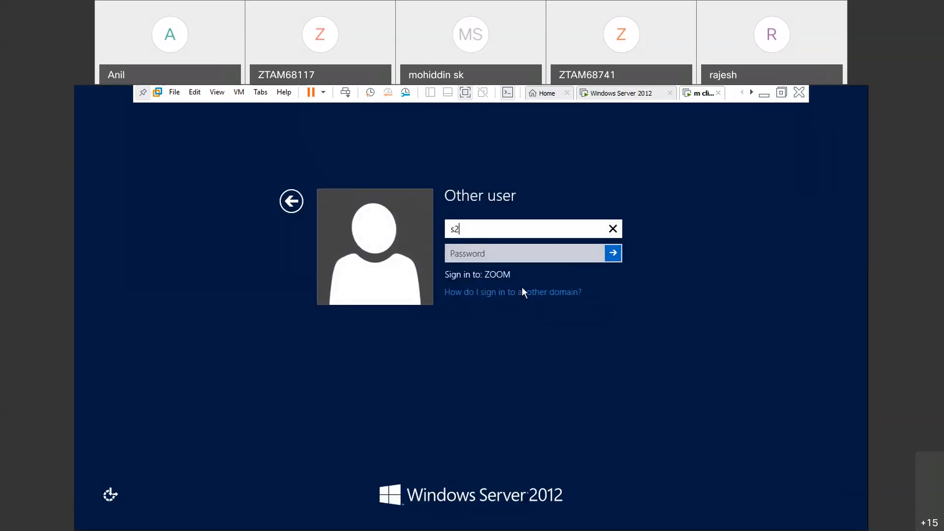
key(Return)
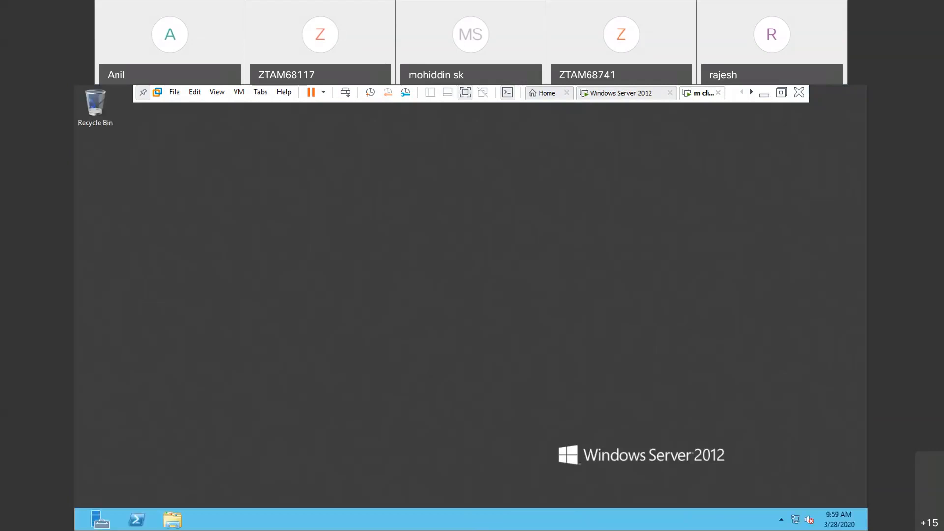
- Search the settings for "icon" and try the Computer option in the s2 desktop icon settings, declining the VMware Tools log-off and closing without applying
key(super+i)
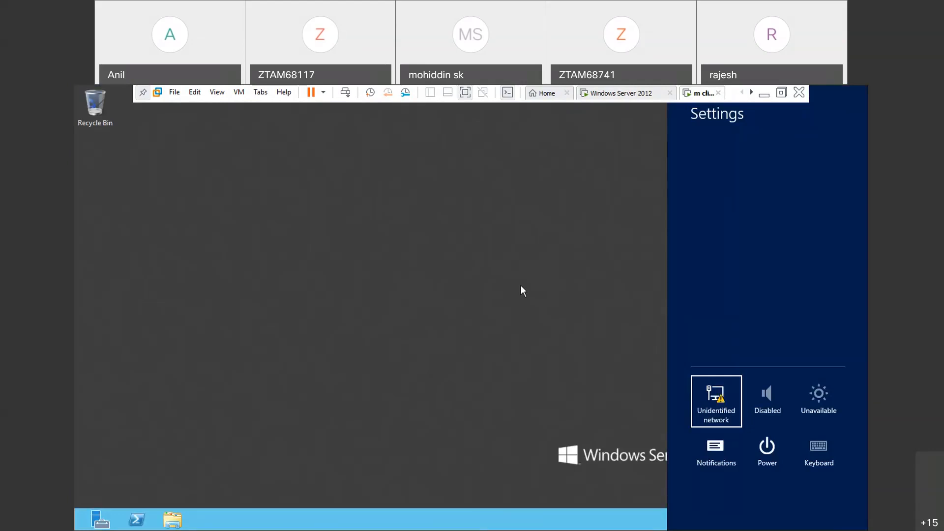
key(super)
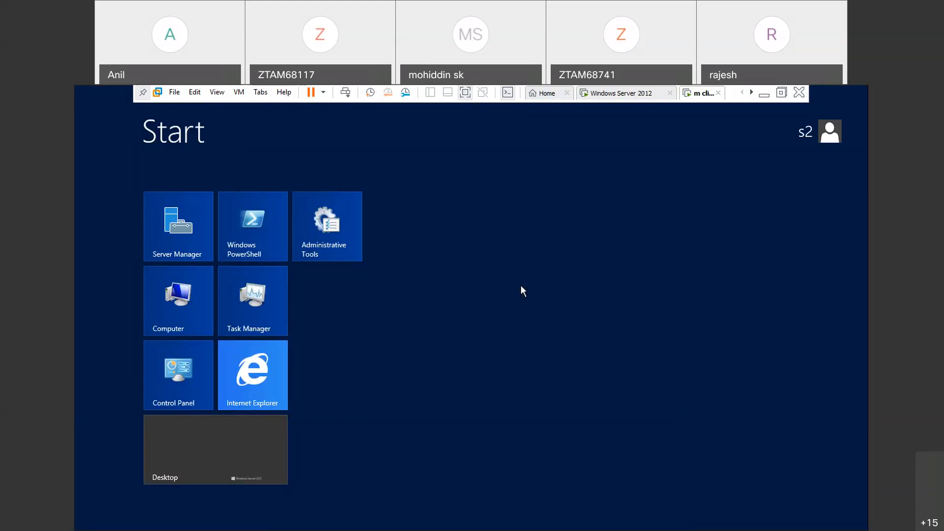
text(icon)
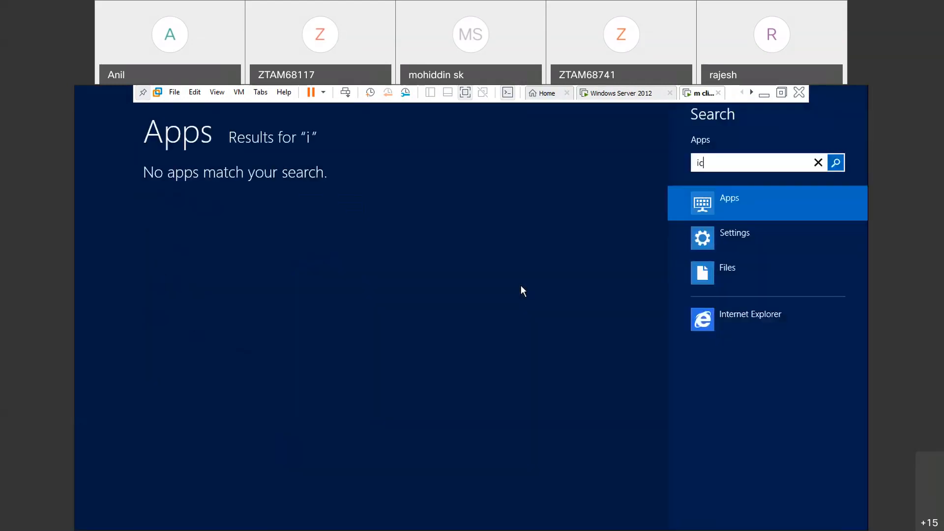
click(724, 239)
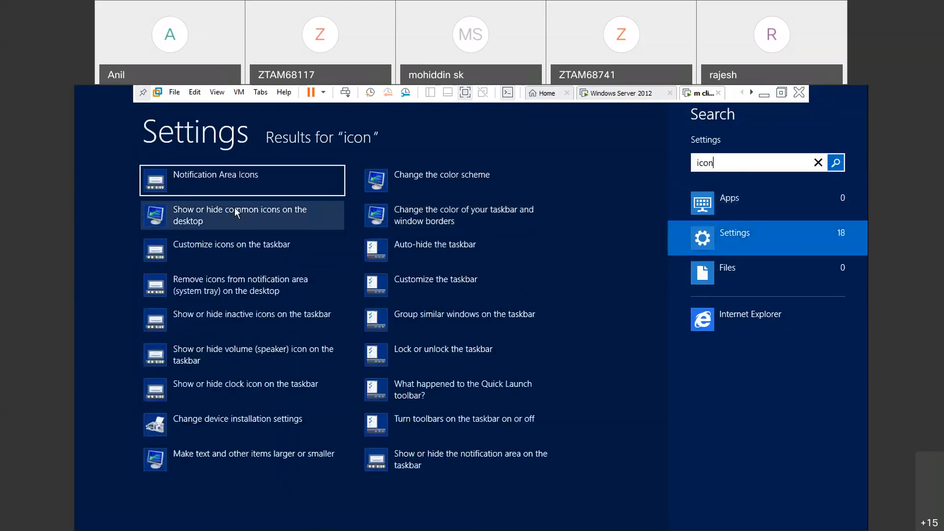
click(234, 208)
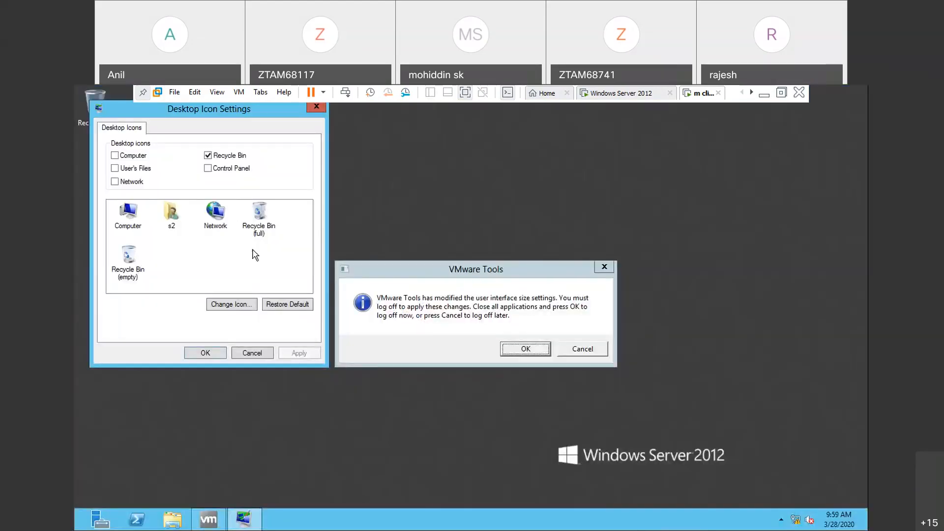
click(576, 349)
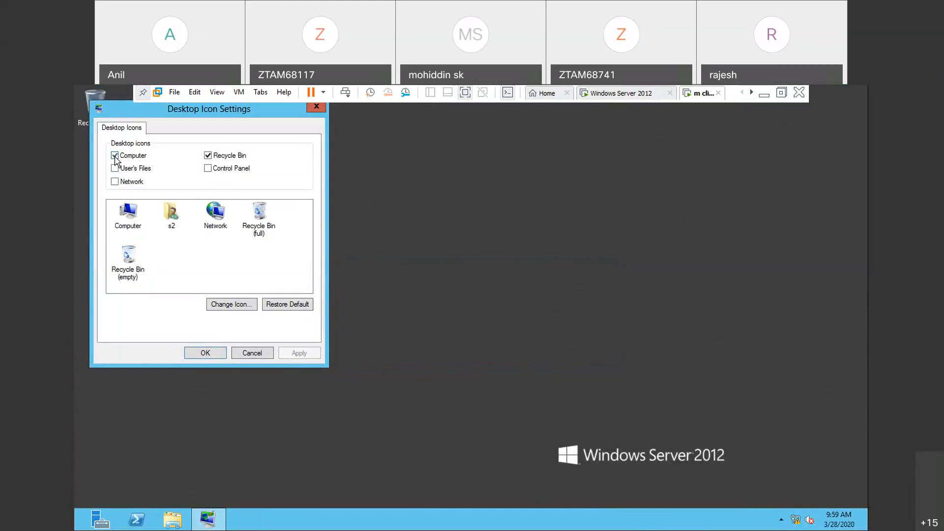
click(115, 156)
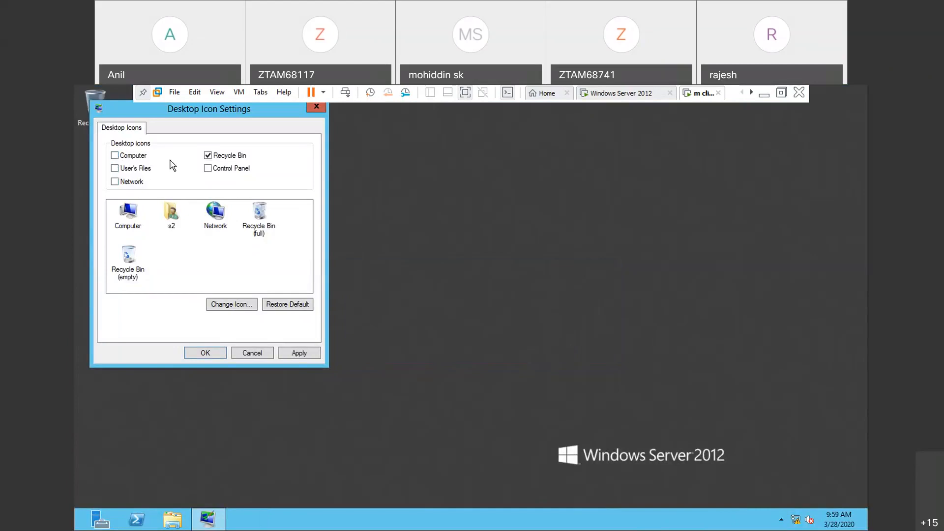
click(317, 107)
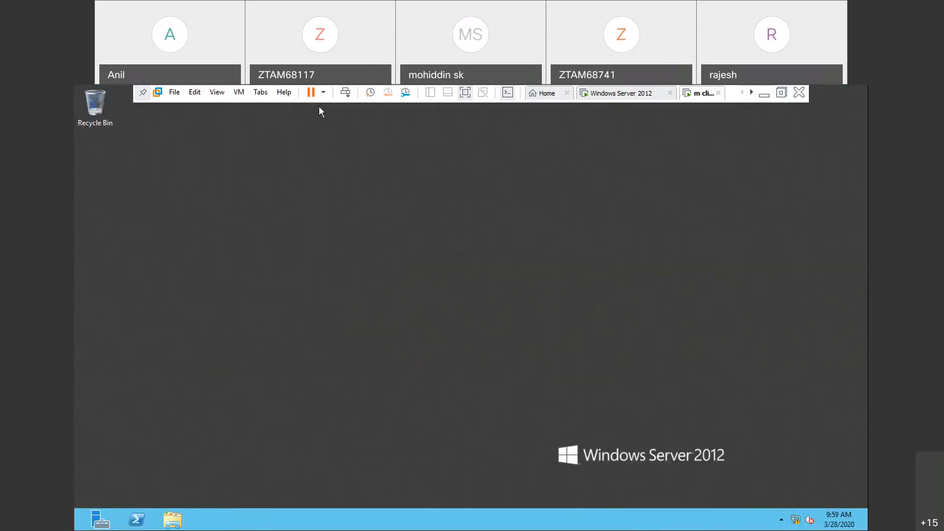
- Return to the Windows Server 2012 virtual machine, close the policy editor, and check the sales OU's users in Active Directory Users and Computers
click(606, 94)
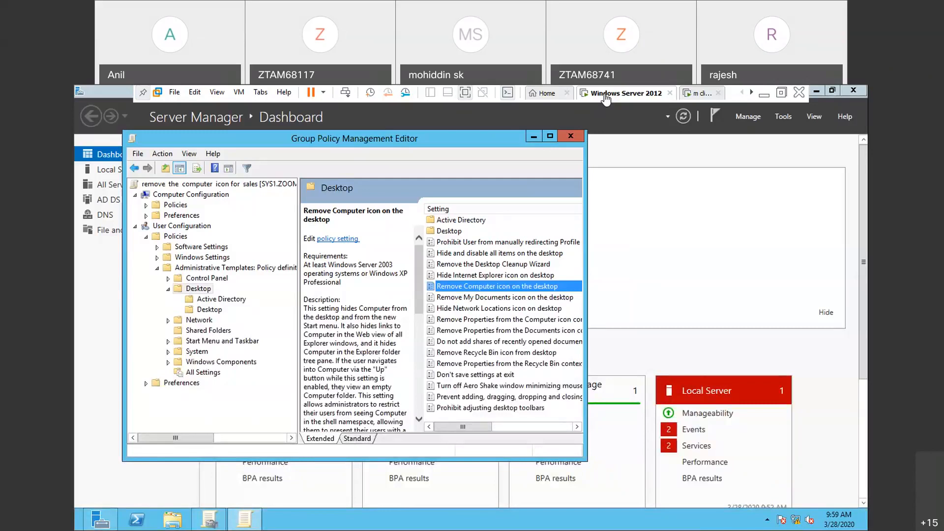
click(571, 136)
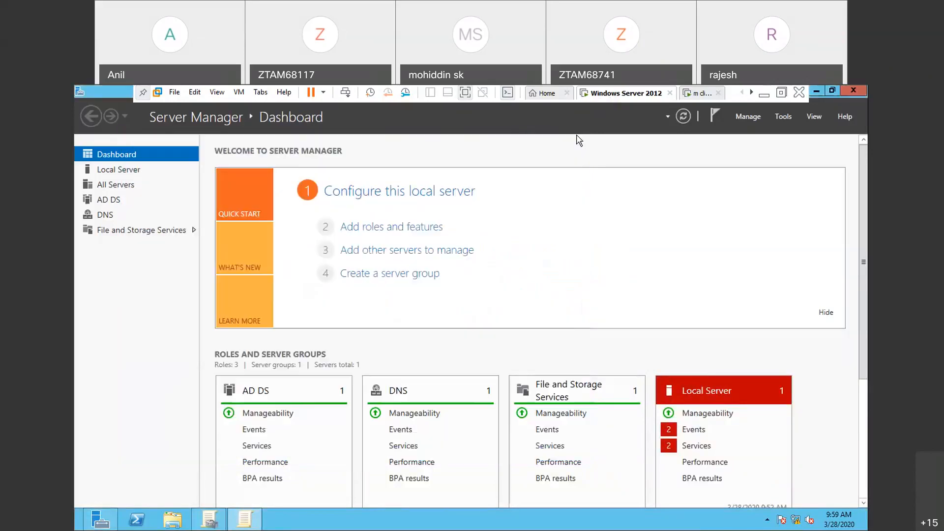
click(786, 117)
click(757, 182)
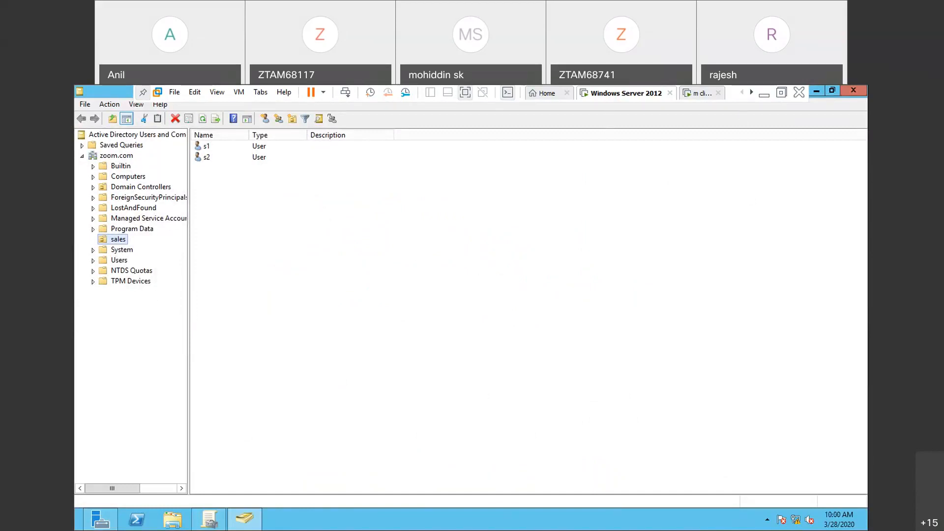
click(853, 91)
- Open Group Policy Management and select the sales OU to show its linked GPOs
click(784, 117)
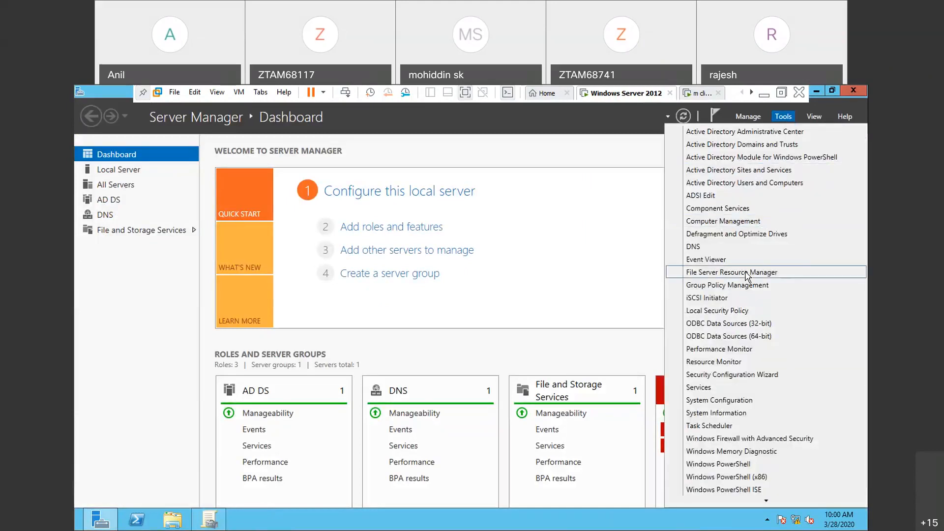
click(746, 286)
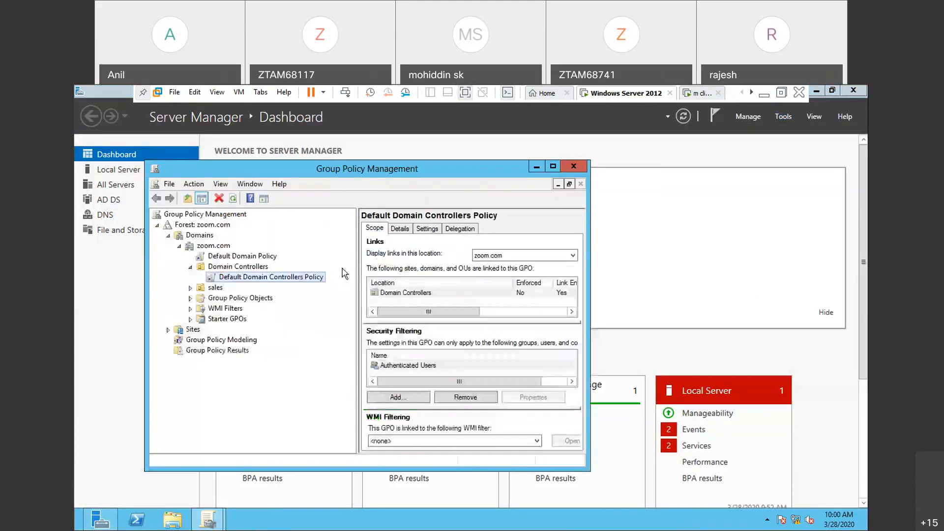
click(215, 289)
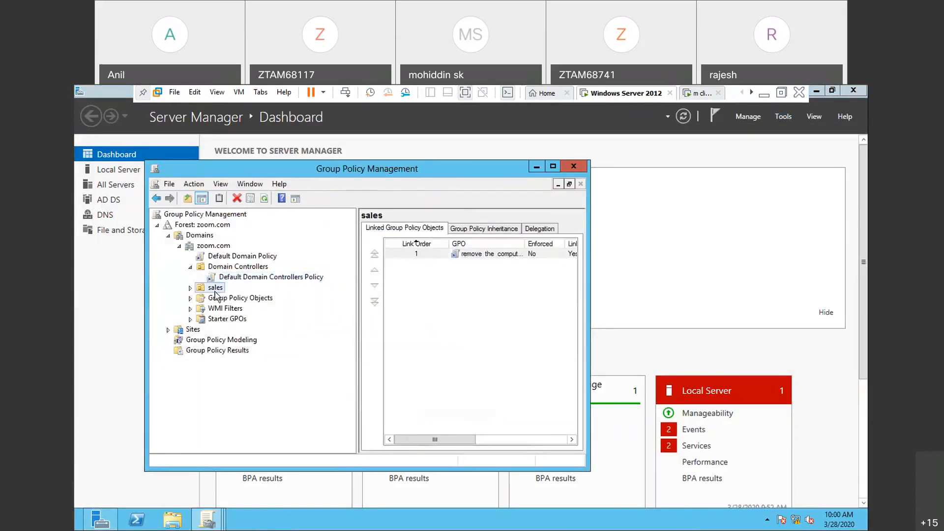
right_click(216, 294)
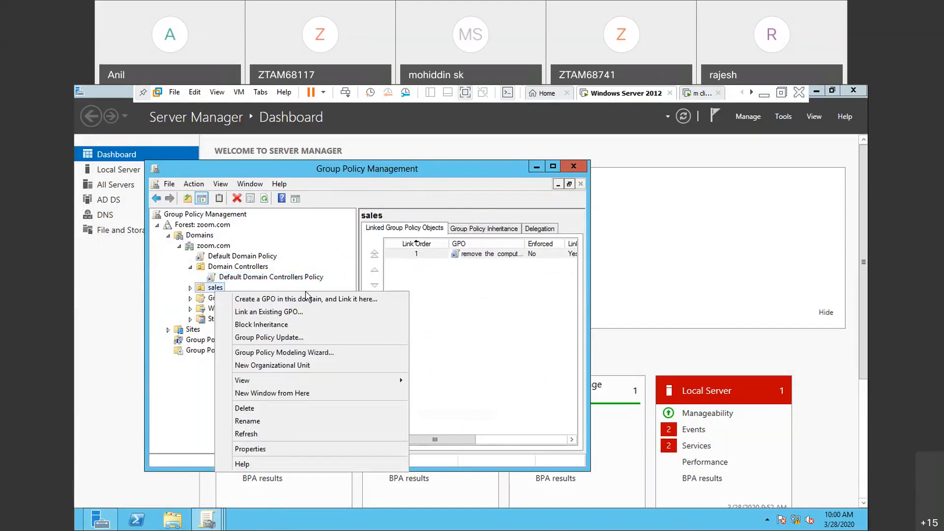
click(487, 255)
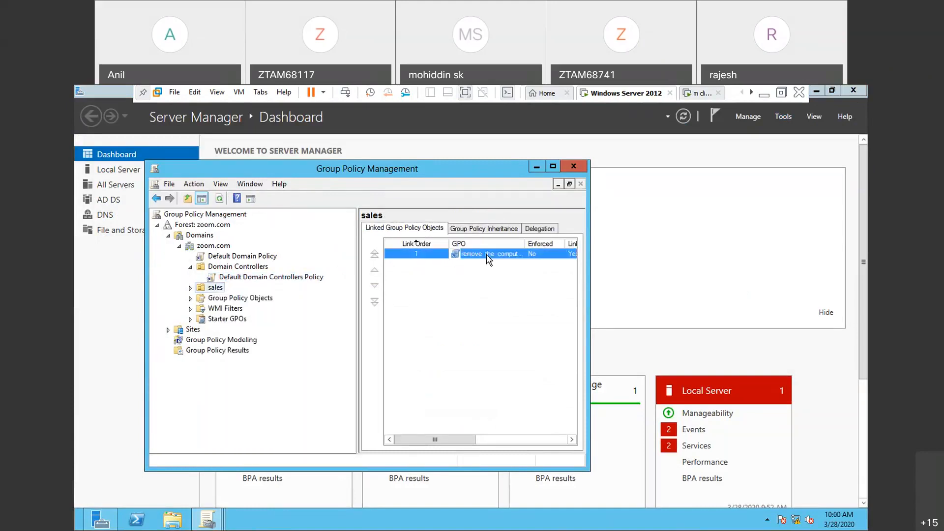
right_click(486, 255)
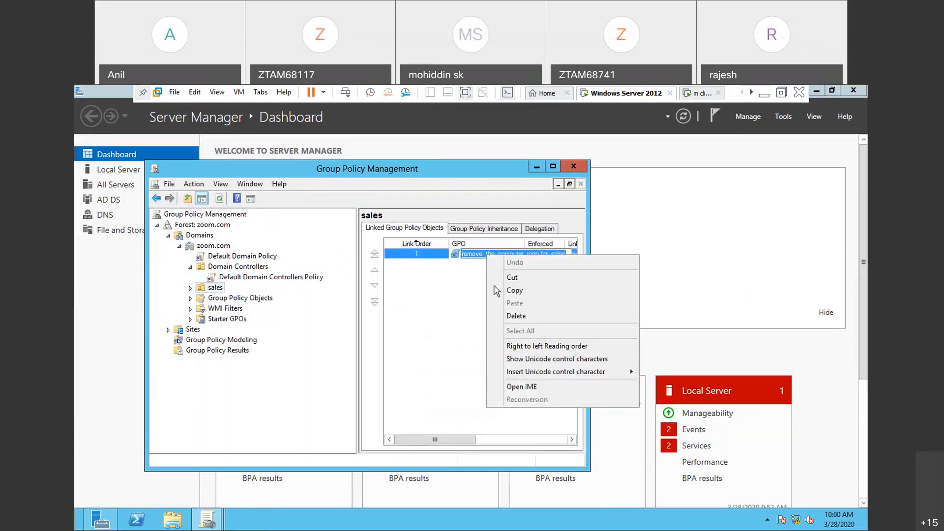
click(509, 318)
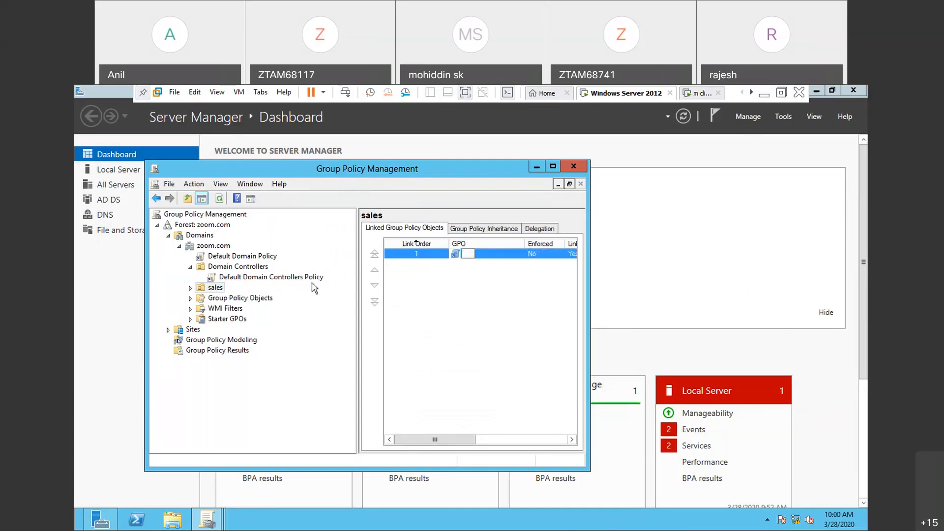
- Delete the "remove the computer icon for sales" GPO link under the sales OU and run gpupdate
click(191, 288)
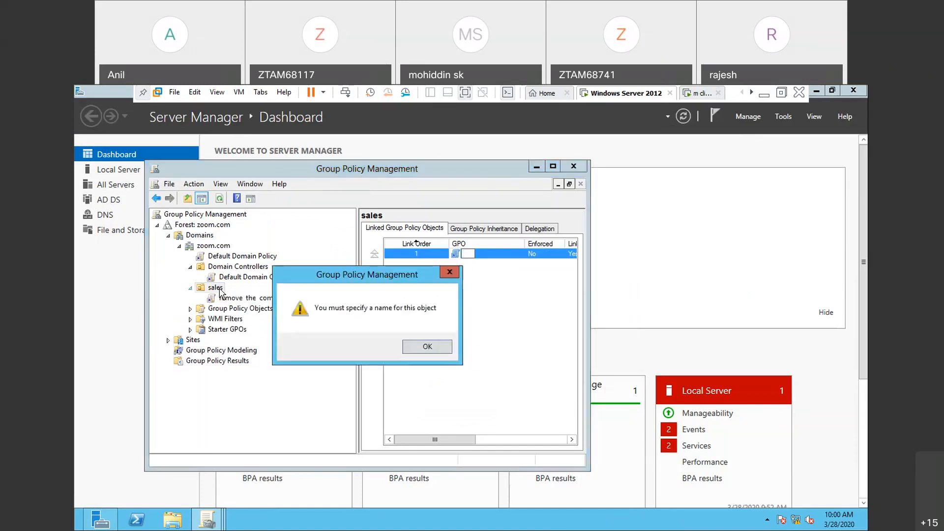
click(450, 272)
click(288, 300)
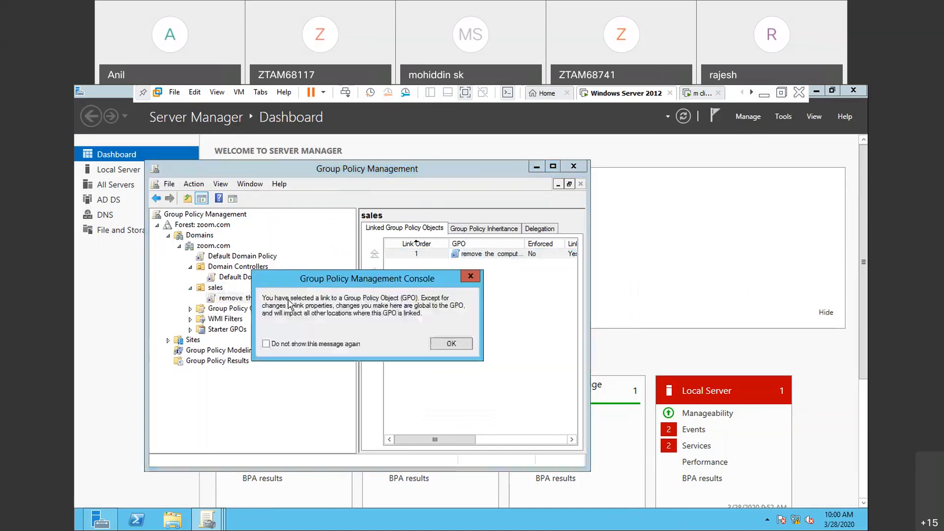
click(471, 276)
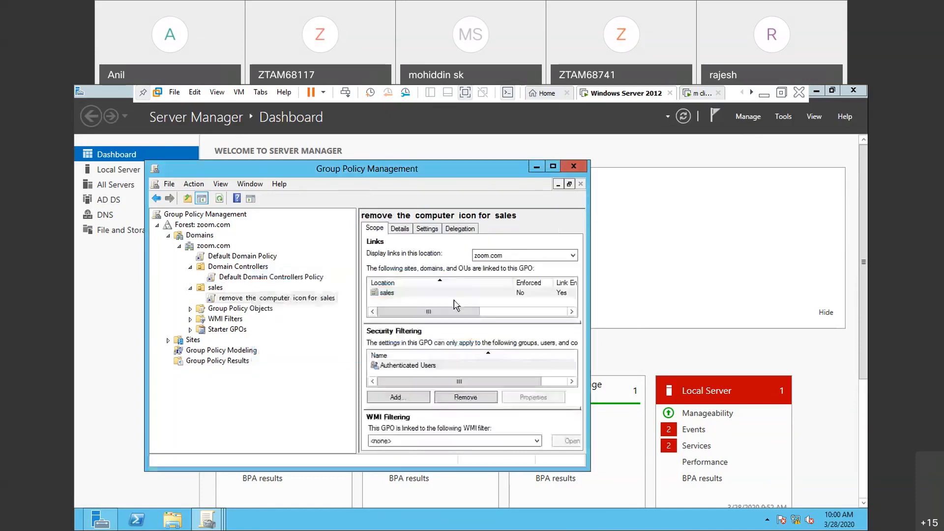
right_click(329, 298)
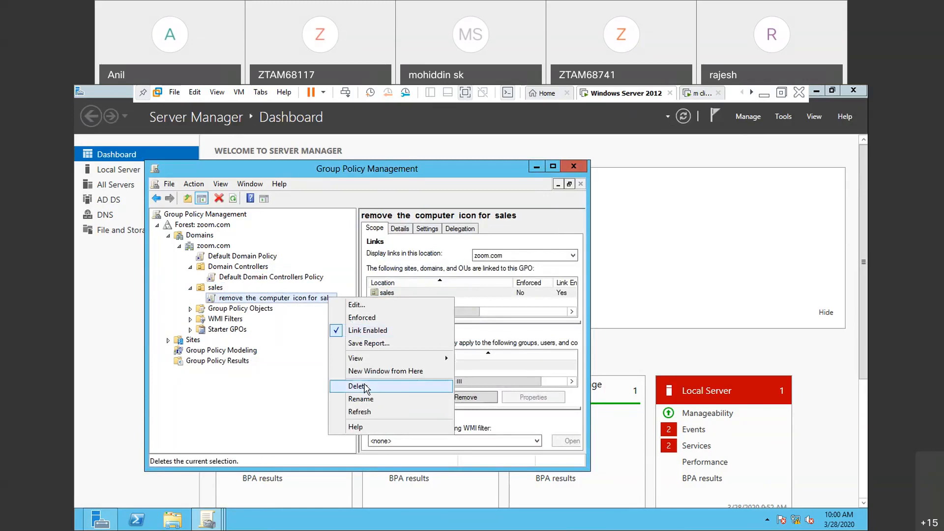
click(361, 387)
click(363, 346)
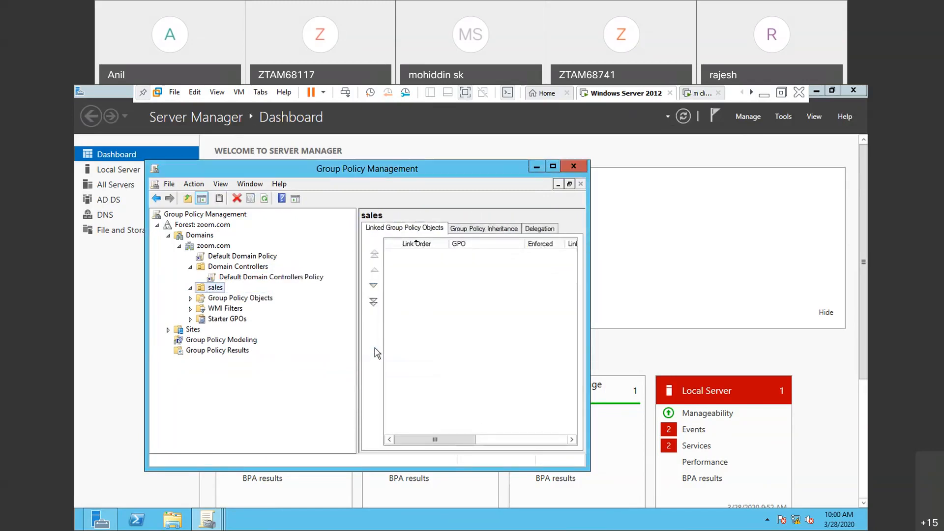
key(super+r)
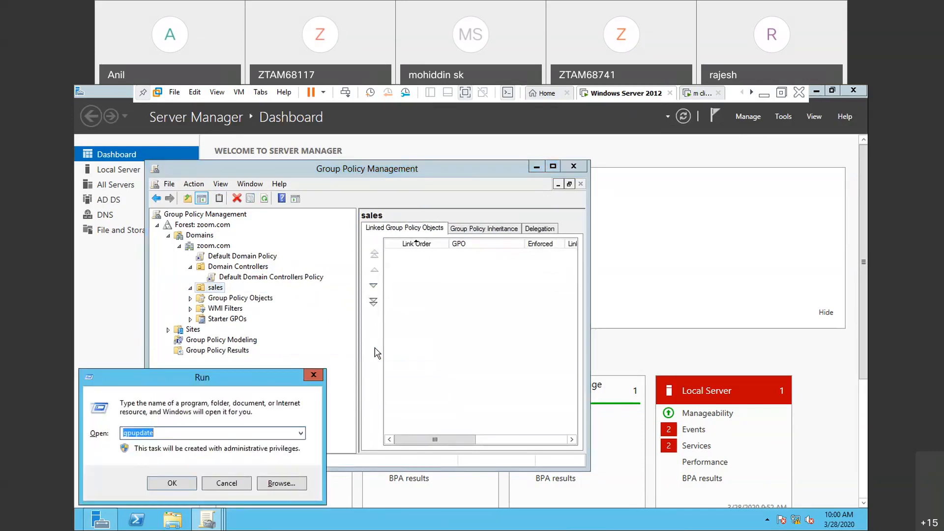
key(Return)
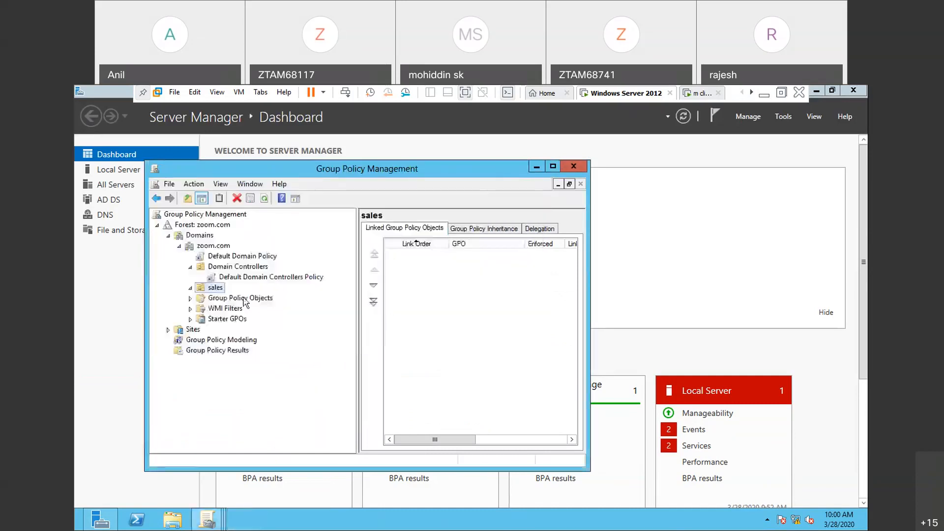
click(213, 289)
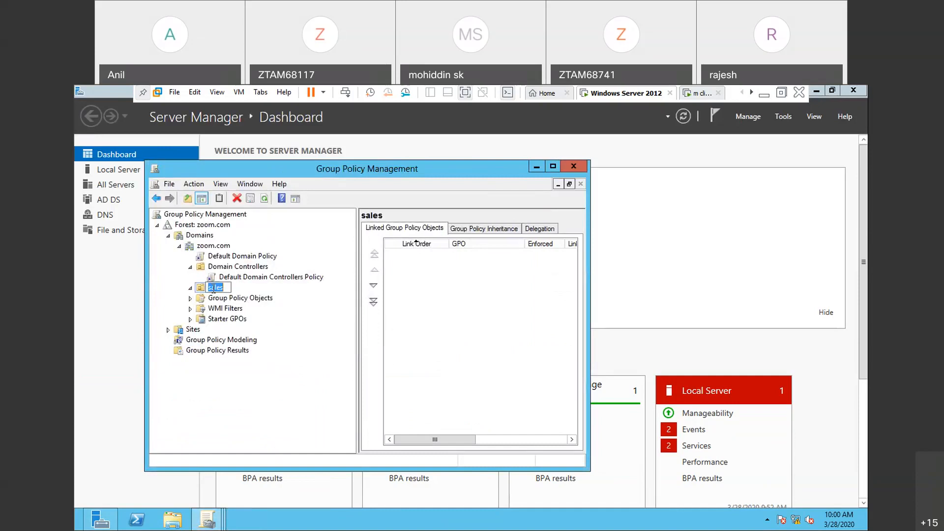
right_click(213, 289)
click(163, 349)
- Create a GPO named "remove computer icon to sales" and link it to the sales OU
right_click(223, 288)
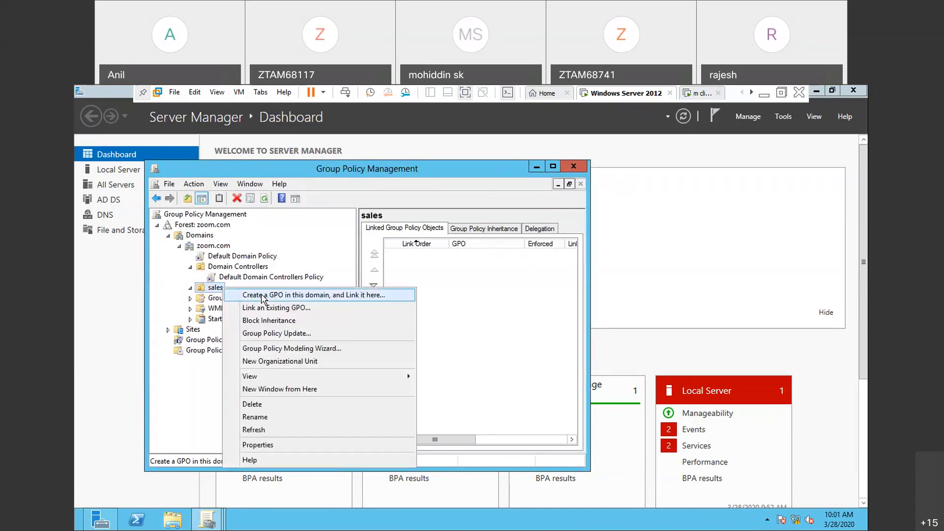
click(263, 296)
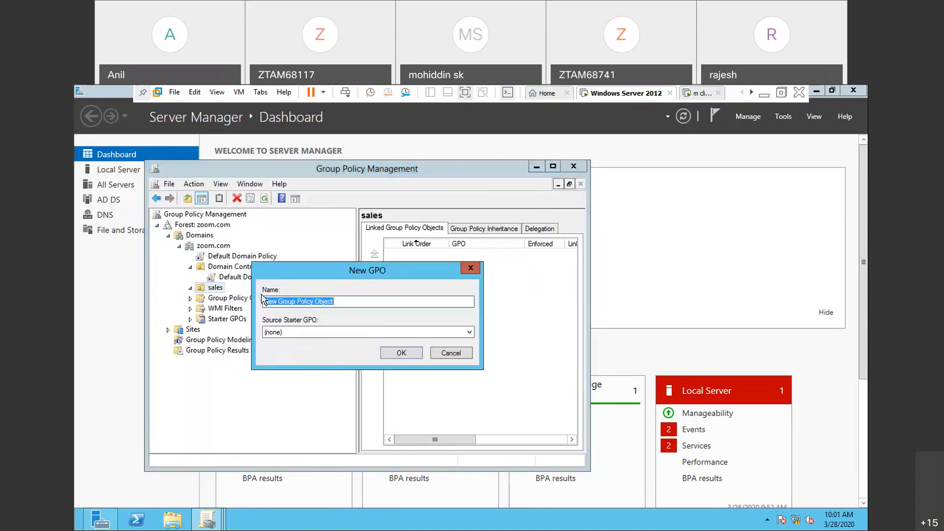
key(End)
text(remo)
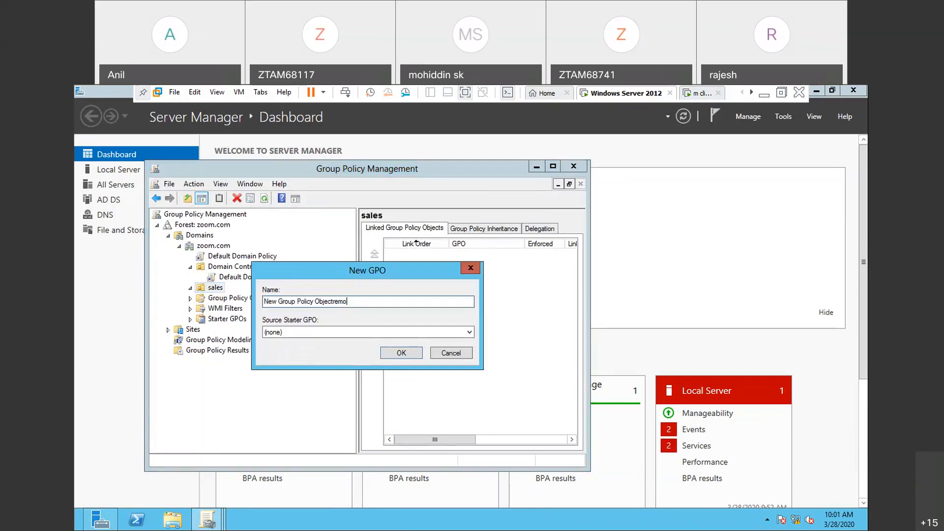
key(BackSpace)
key(BackSpace)
key(BackSpace)
key(BackSpace)
key(BackSpace)
key(BackSpace)
key(BackSpace)
key(BackSpace)
key(BackSpace)
key(BackSpace)
key(BackSpace)
key(BackSpace)
key(BackSpace)
key(BackSpace)
key(BackSpace)
key(BackSpace)
key(BackSpace)
key(BackSpace)
key(BackSpace)
key(BackSpace)
key(BackSpace)
key(BackSpace)
key(BackSpace)
key(BackSpace)
key(BackSpace)
key(BackSpace)
text(remove  computer  icon  to sales)
click(406, 357)
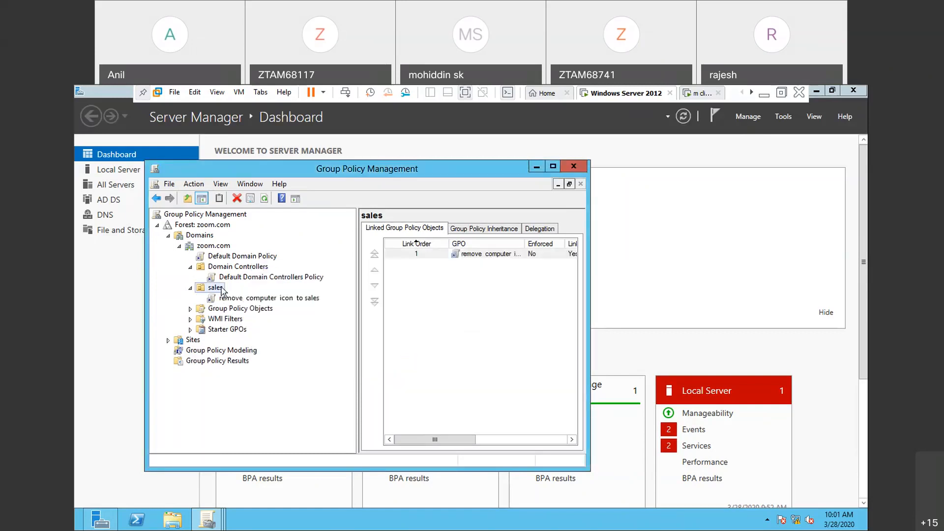
- Open the new sales GPO for editing and display the Desktop settings in the User Configuration administrative templates
click(230, 298)
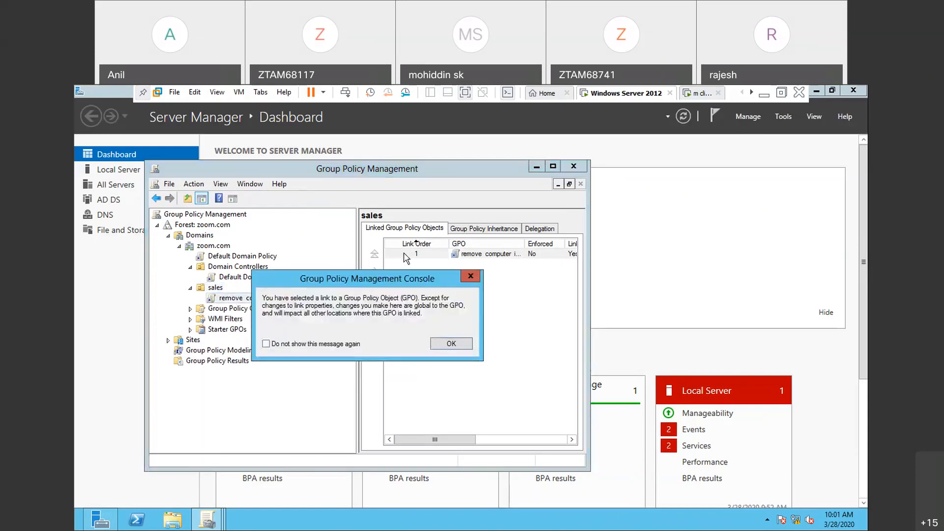
click(463, 283)
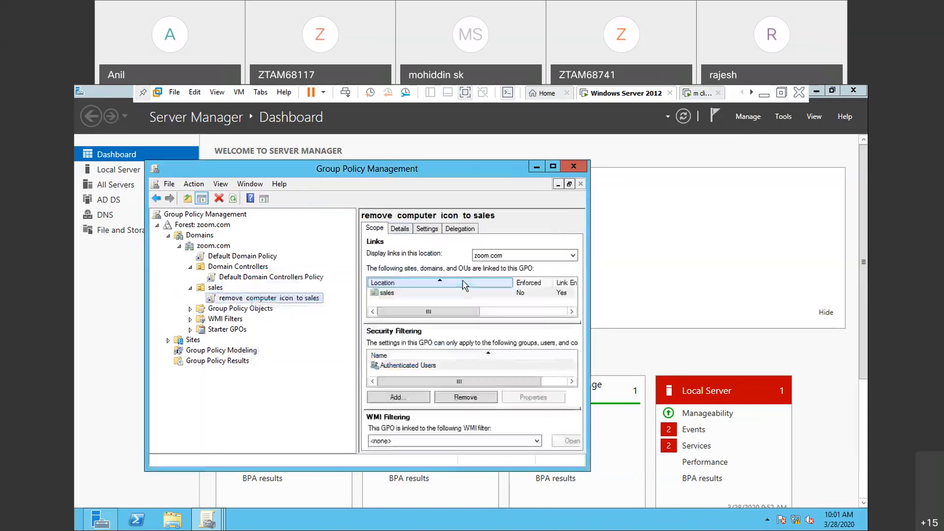
right_click(298, 298)
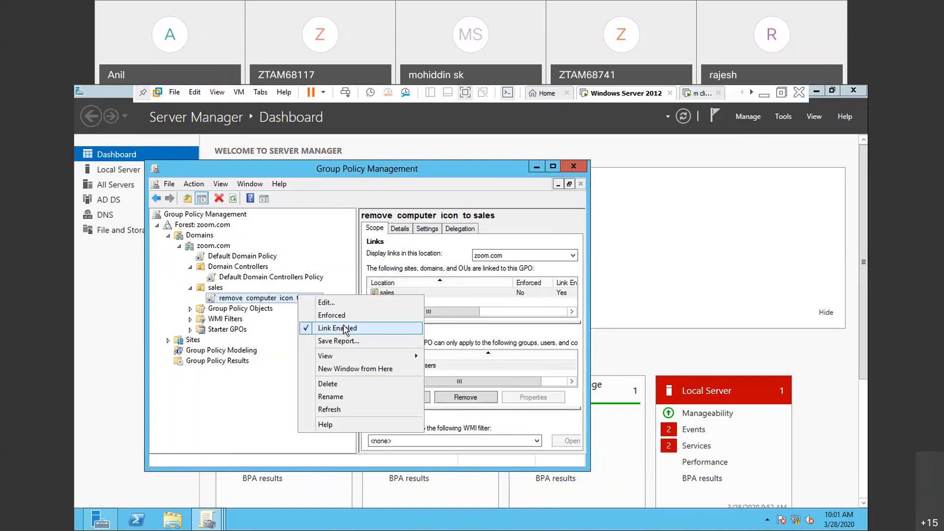
click(329, 303)
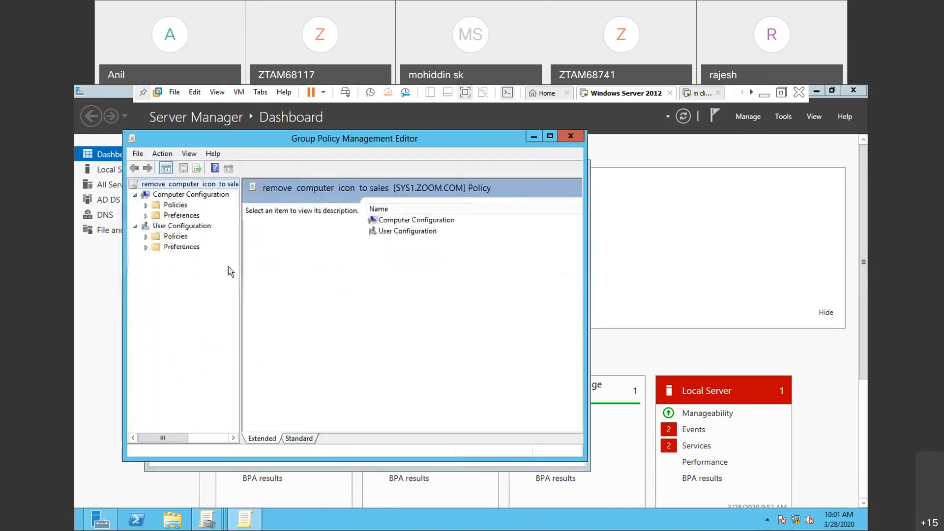
click(146, 237)
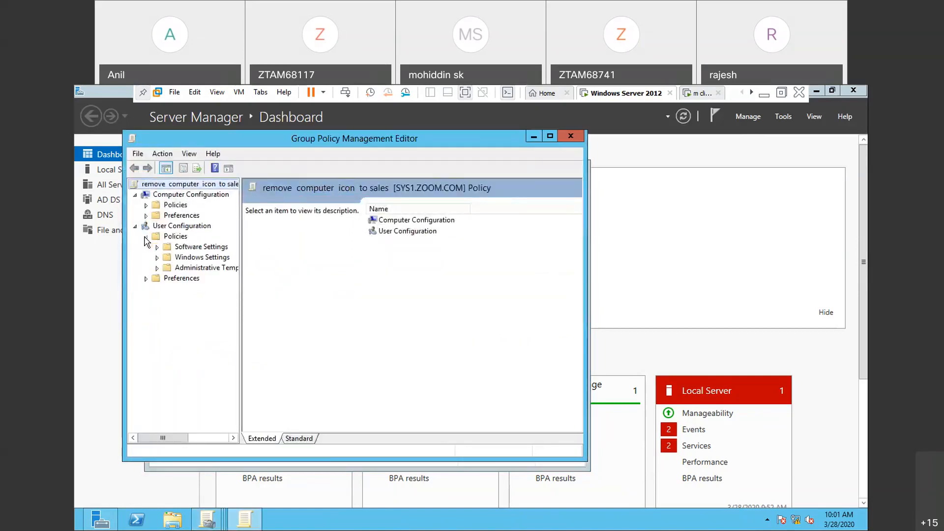
click(157, 269)
drag(242, 291, 326, 291)
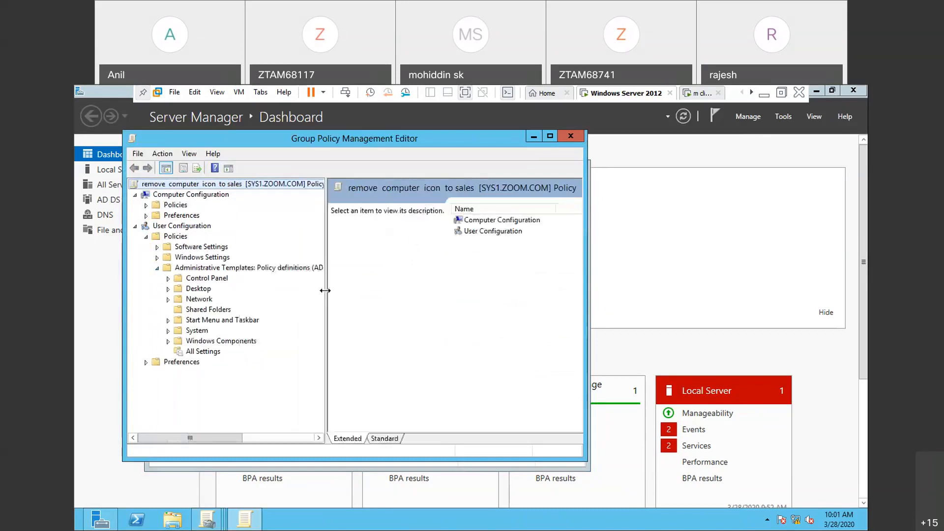
double_click(205, 290)
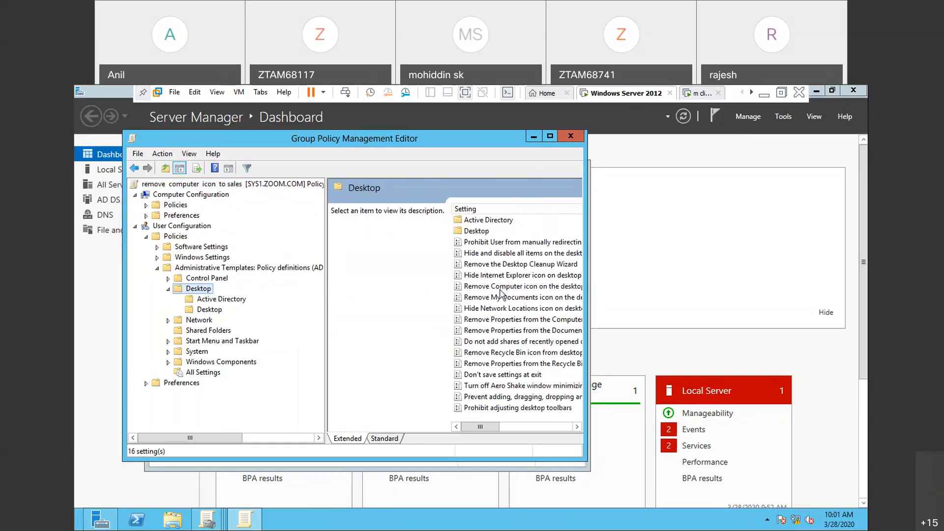
- Set the "Remove Computer icon on the desktop" policy to Enabled, apply it, and run gpupdate
right_click(499, 289)
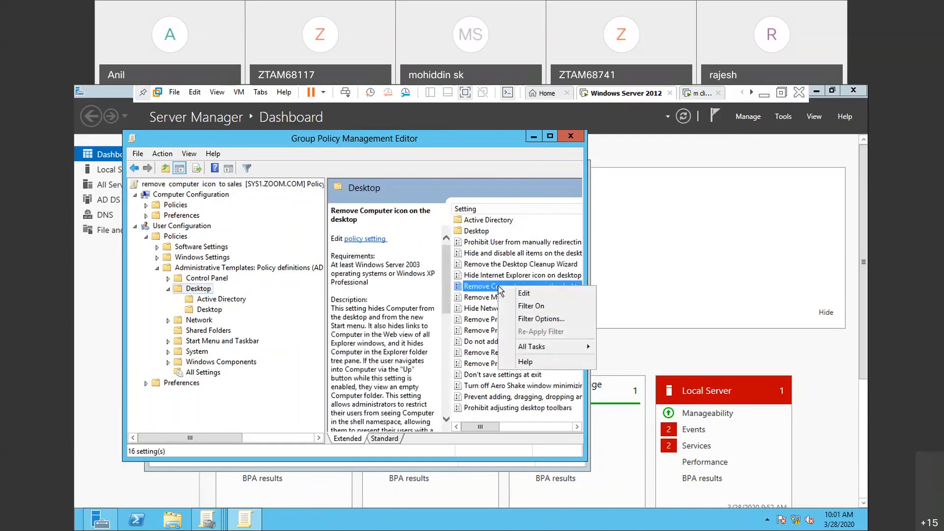
click(540, 295)
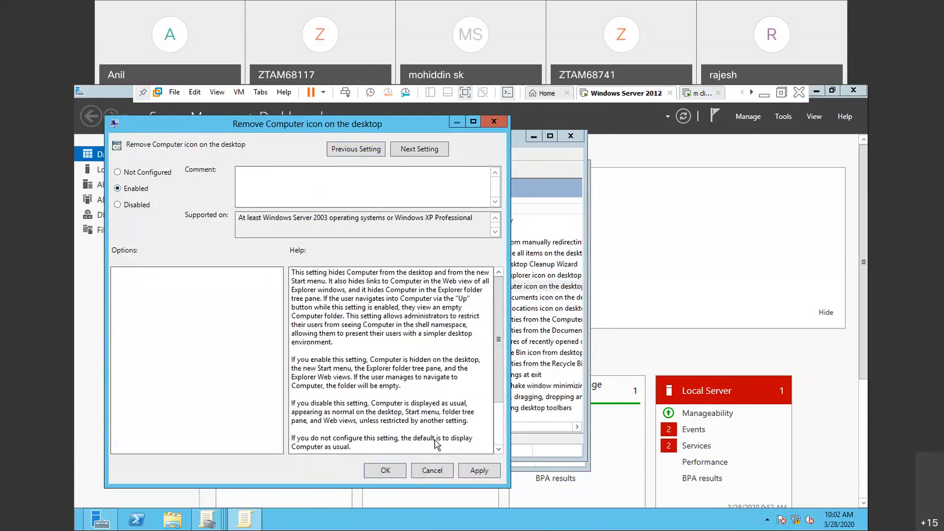
click(479, 472)
click(386, 471)
key(super+r)
key(Return)
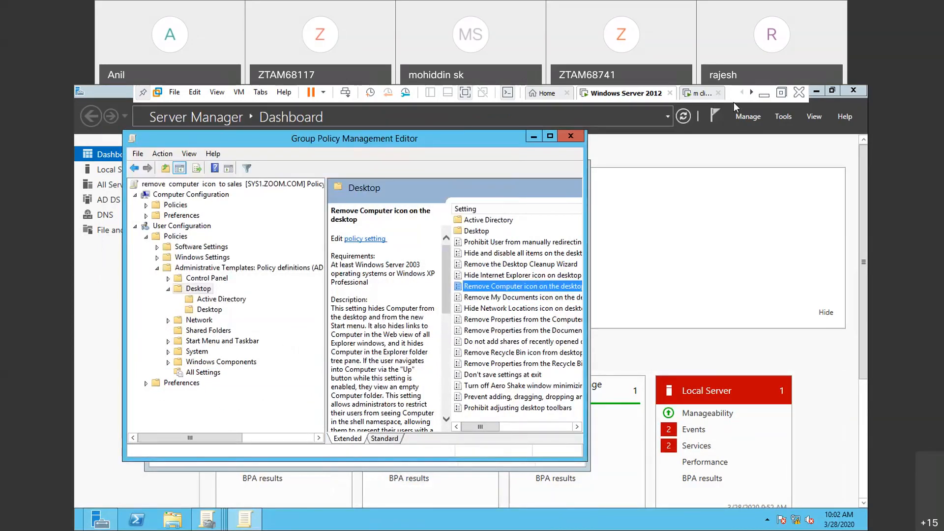
- Switch to the m client virtual machine, sign in as s1 instead of s2, and check the desktop's Computer icon by opening it
click(709, 93)
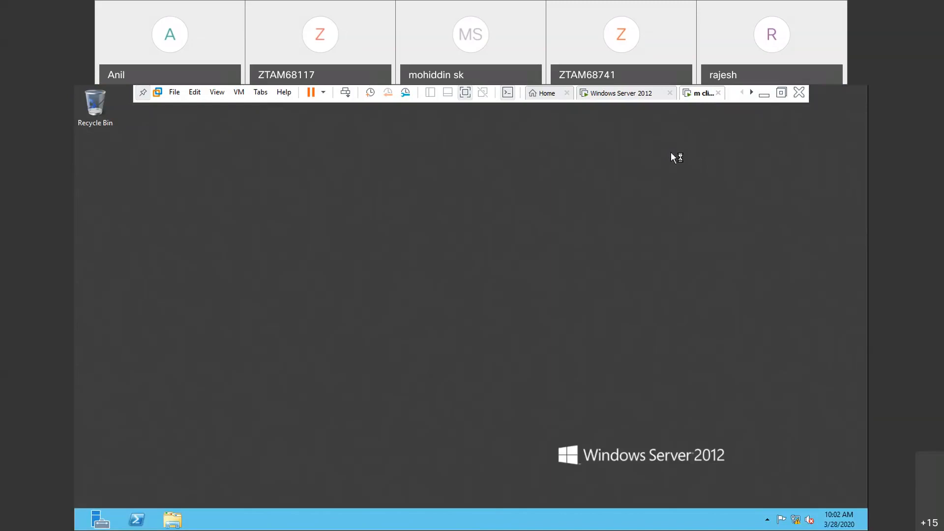
key(ctrl+alt+Insert)
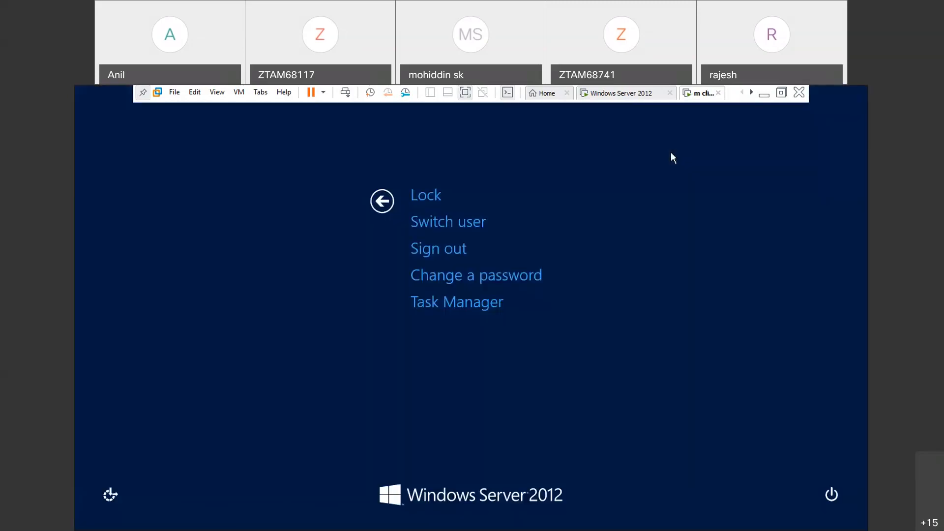
click(444, 249)
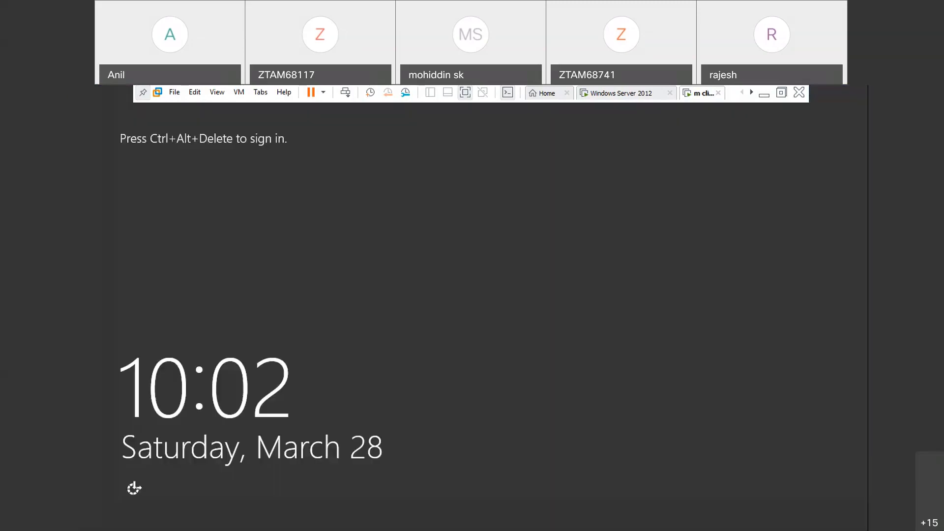
key(ctrl+alt+Insert)
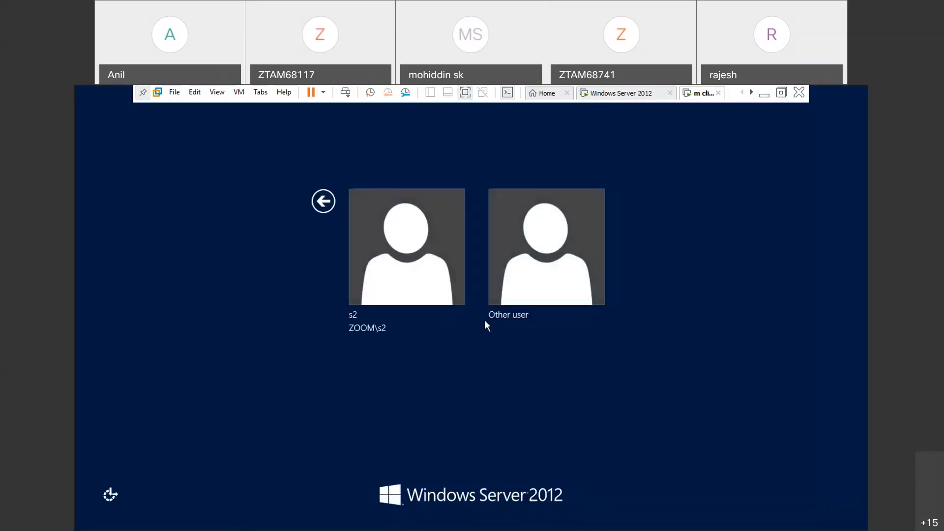
click(506, 273)
key(Return)
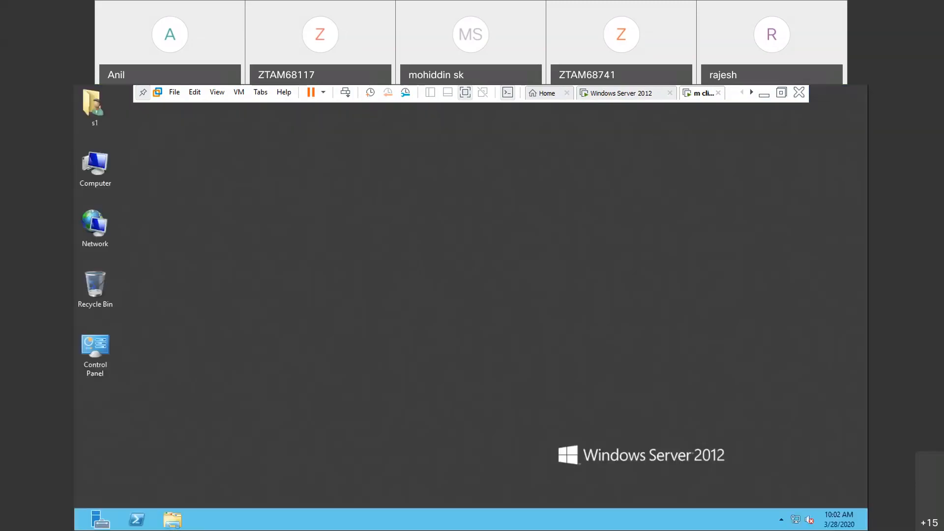
double_click(96, 170)
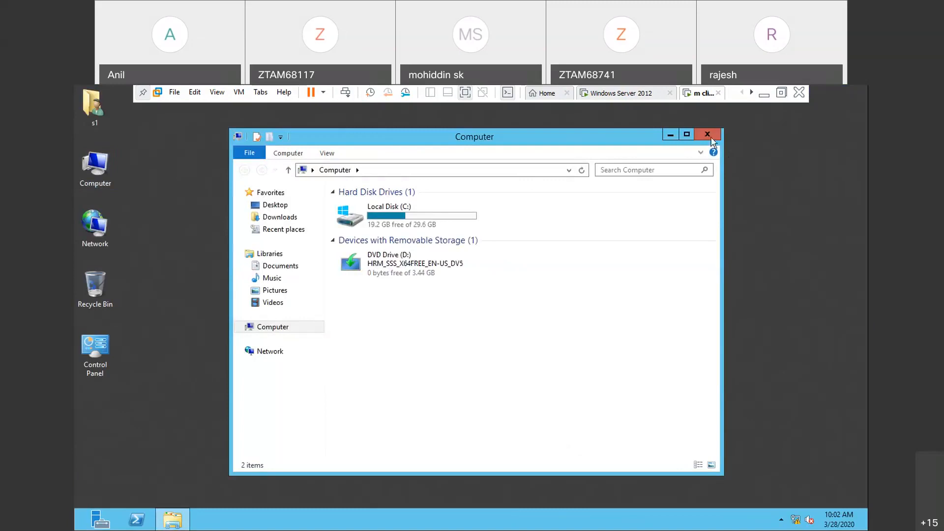
click(708, 136)
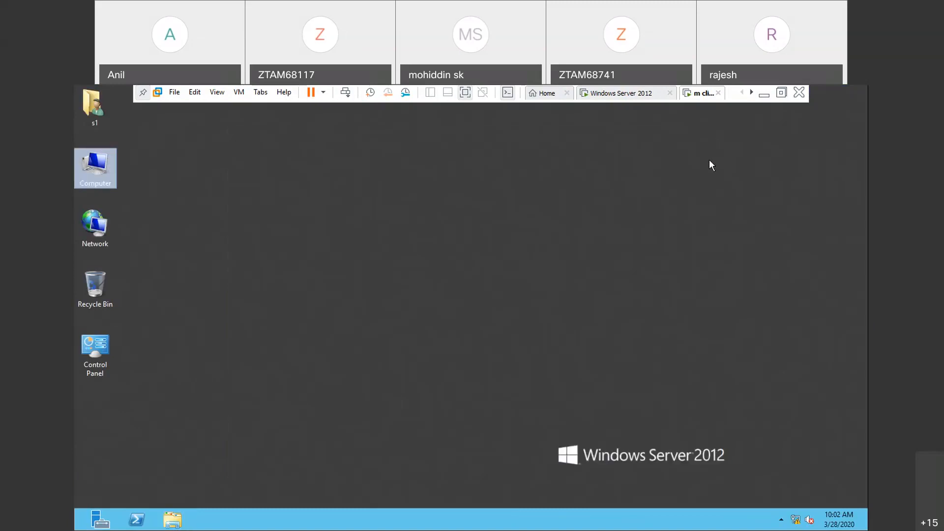
- Sign out s1 on the client virtual machine and sign back in as s2
key(ctrl+alt+Insert)
click(457, 247)
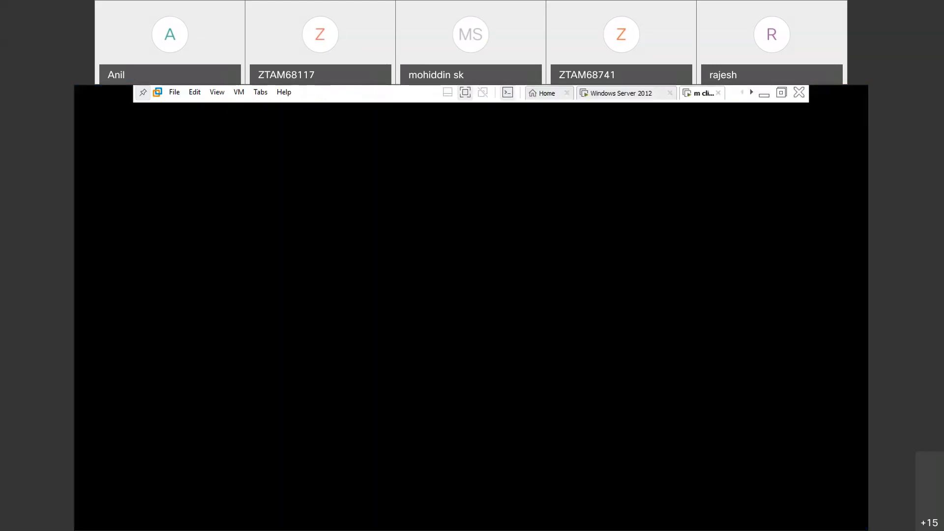
key(ctrl+alt+Insert)
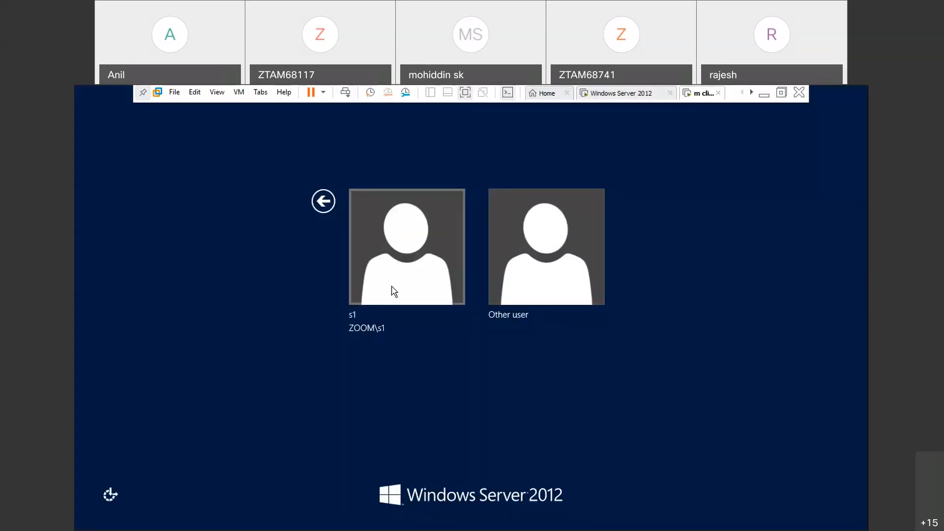
click(554, 276)
text(s2)
key(Return)
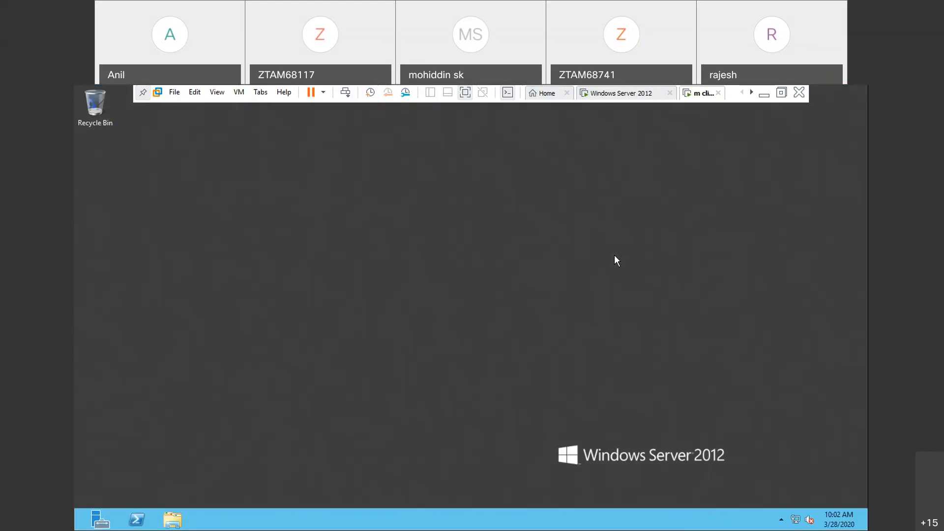
- Search the settings for "icon" and open the option to show or hide common desktop icons for s2
key(super)
text(icon)
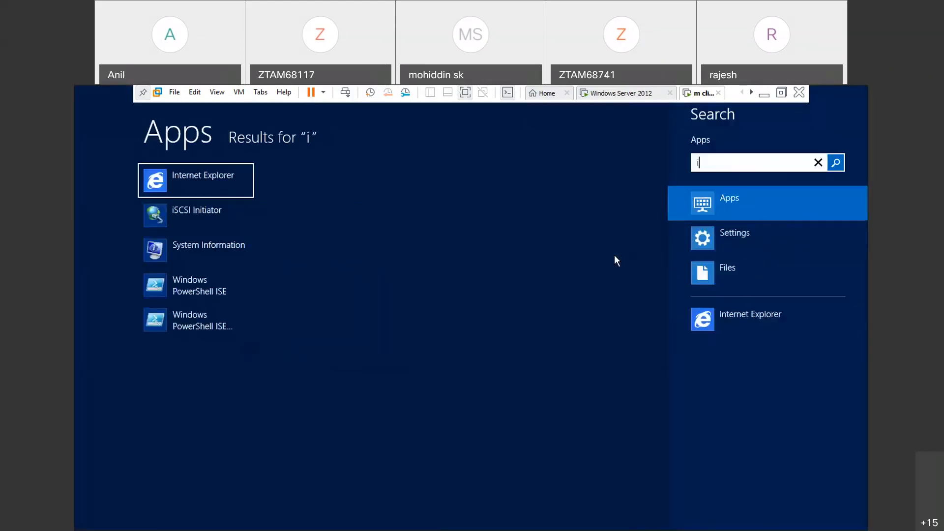
click(748, 241)
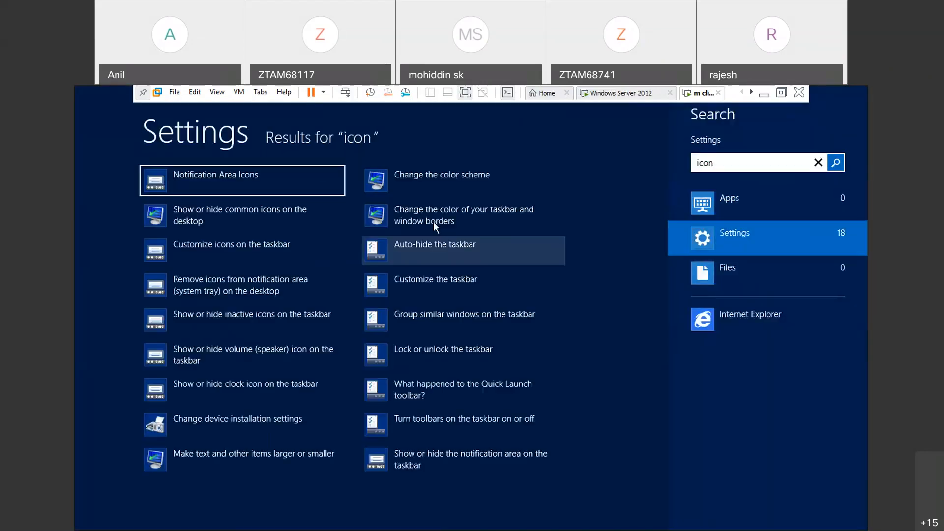
click(236, 209)
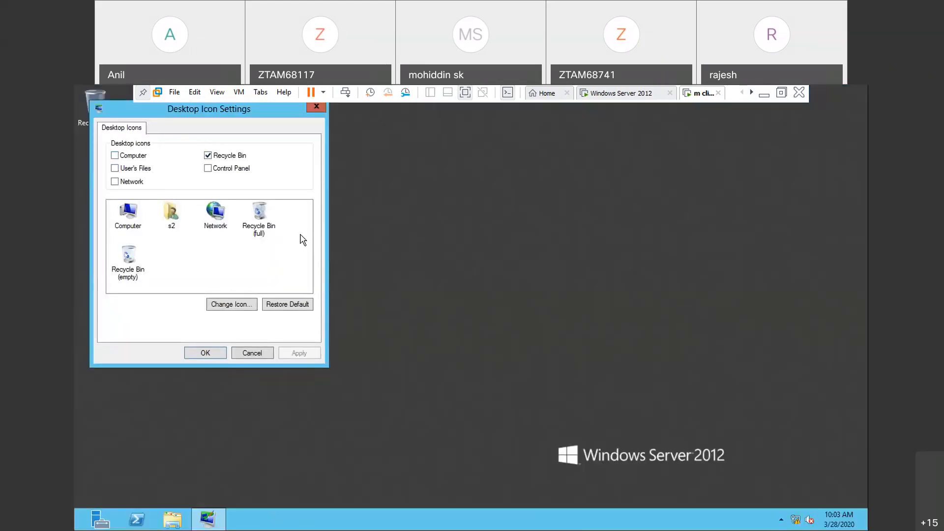
click(473, 258)
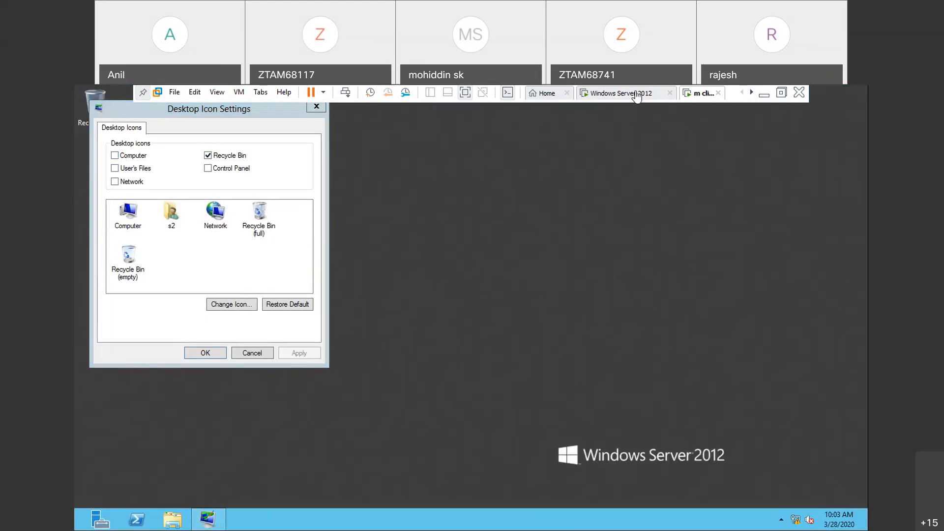
- Switch to the mcse practicals notes and review the Computer icon removal procedure, its verification, and the start of the C drive restriction section
click(636, 97)
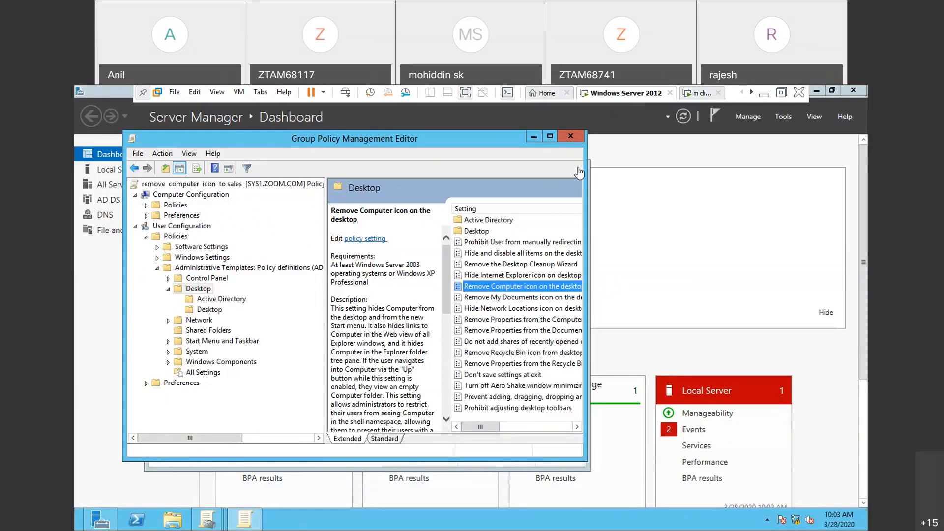
click(764, 94)
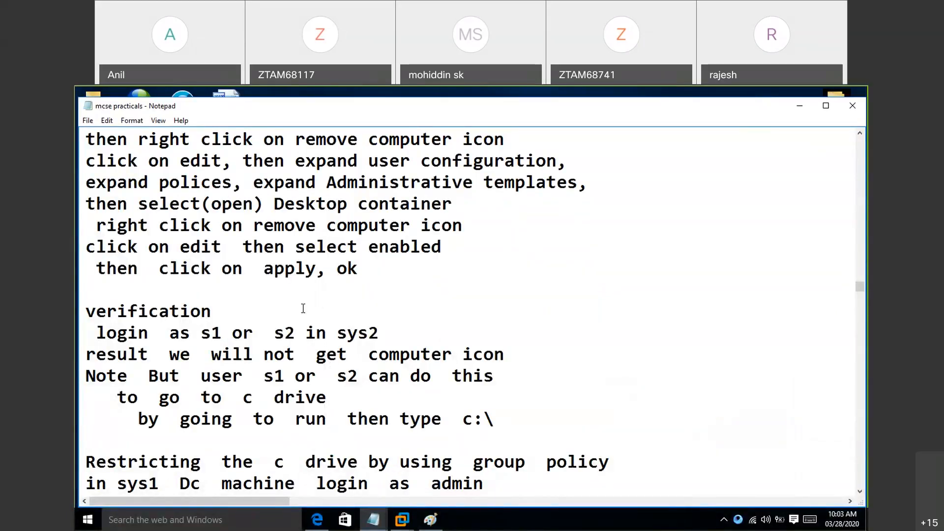
key(Up)
key(Up)
key(Up)
key(Up)
key(Up)
key(Up)
key(Up)
key(Up)
key(Up)
key(Up)
key(Up)
key(Up)
key(Up)
key(Up)
key(Up)
key(Up)
key(Up)
key(Up)
key(Up)
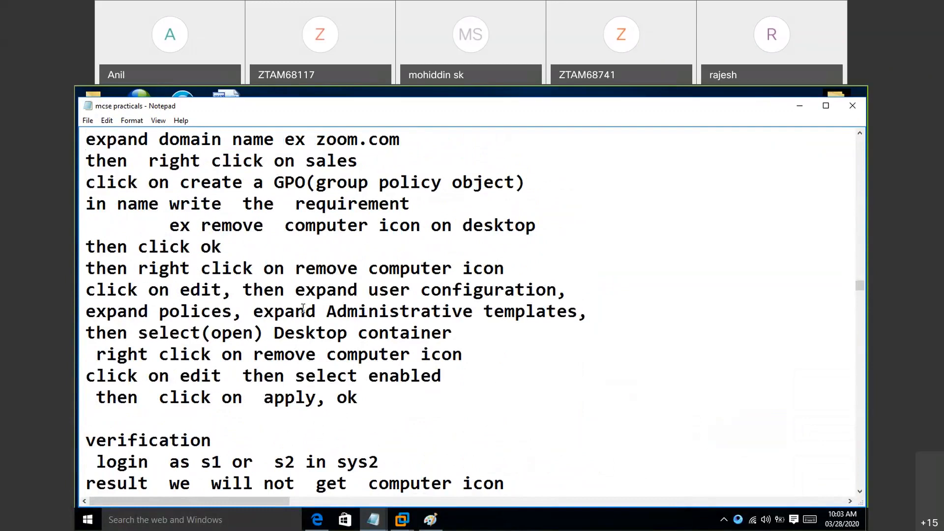
key(Up)
key(Up)
key(Up)
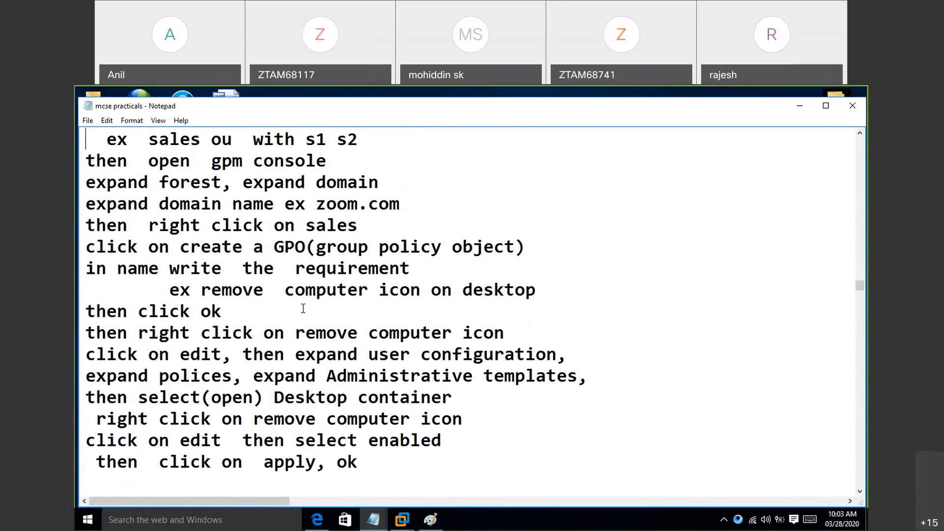
key(Up)
key(Up)
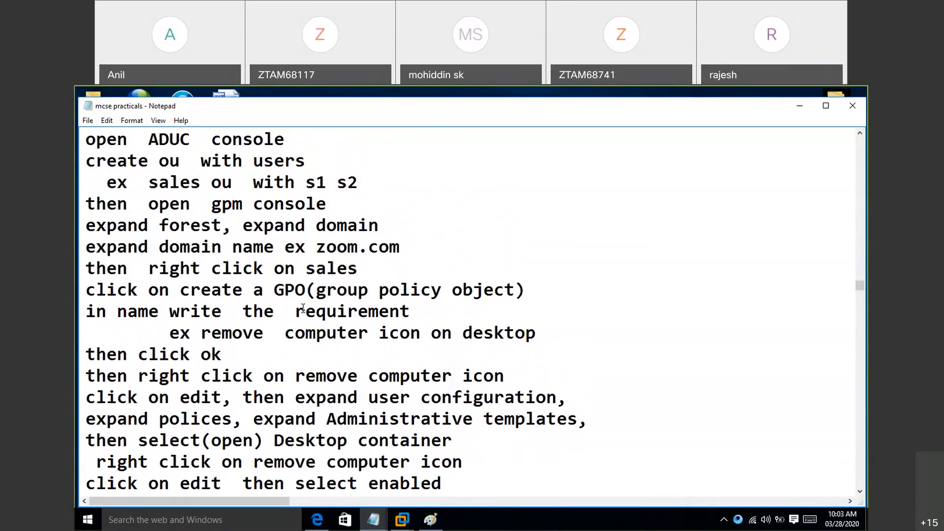
key(Up)
key(Up)
key(Up)
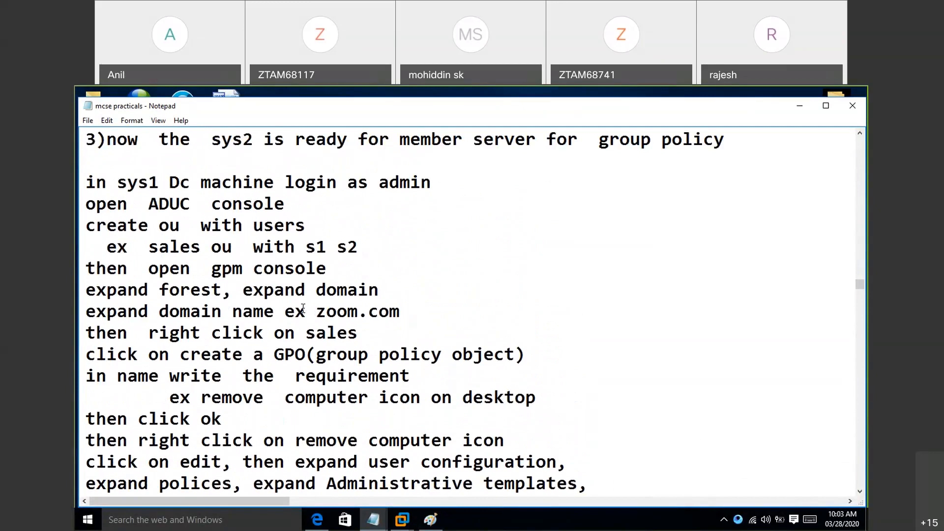
key(Up)
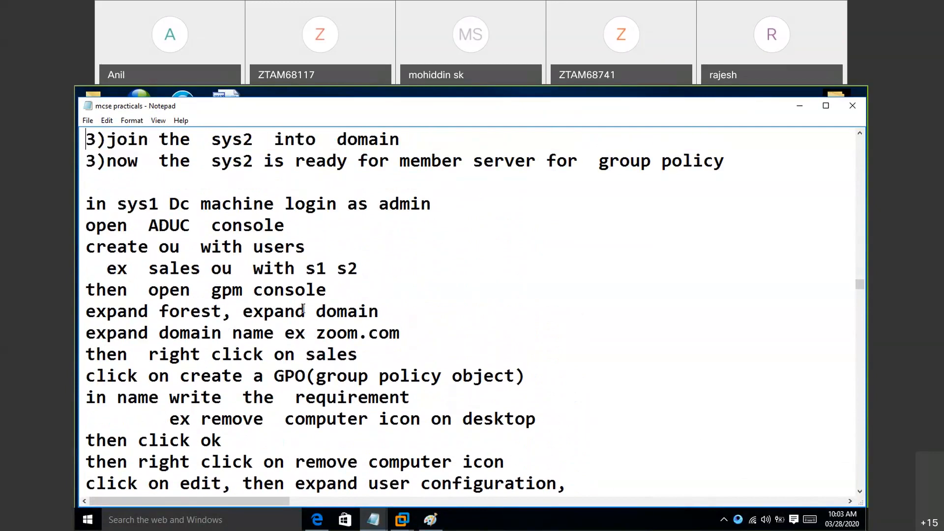
key(Down)
key(Down)
key(Down)
key(Down)
key(Down)
key(Down)
key(Down)
key(Down)
key(Down)
key(Down)
key(Down)
key(Down)
key(Down)
key(Down)
key(Down)
key(Down)
key(Down)
key(Down)
key(Down)
key(Down)
key(Down)
key(Down)
key(Down)
key(Down)
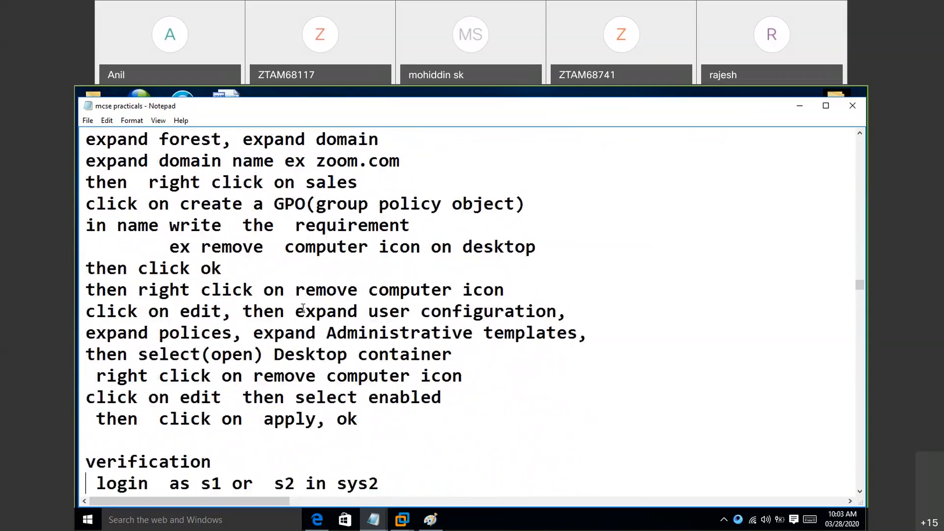
key(Down)
key(Down)
key(Down)
key(Down)
key(Down)
key(Down)
key(Down)
key(Down)
key(Down)
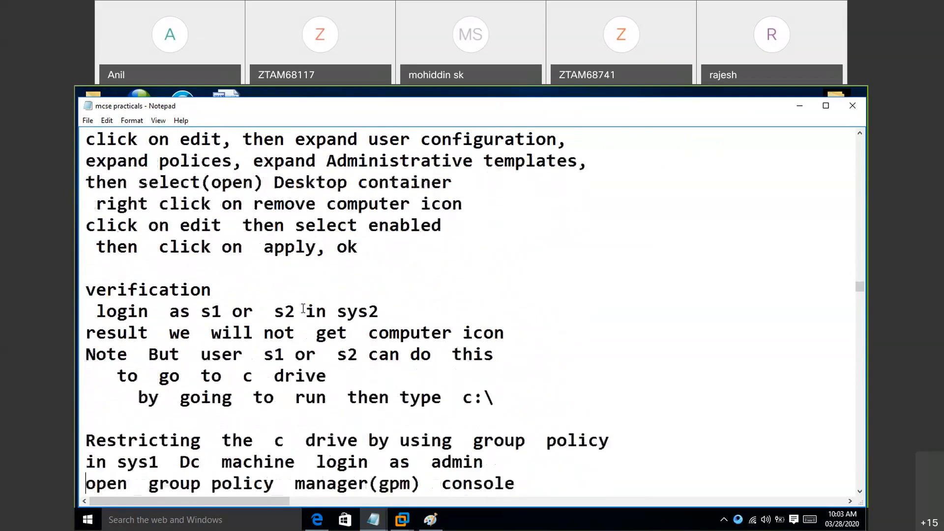
key(Down)
key(Down)
key(Down)
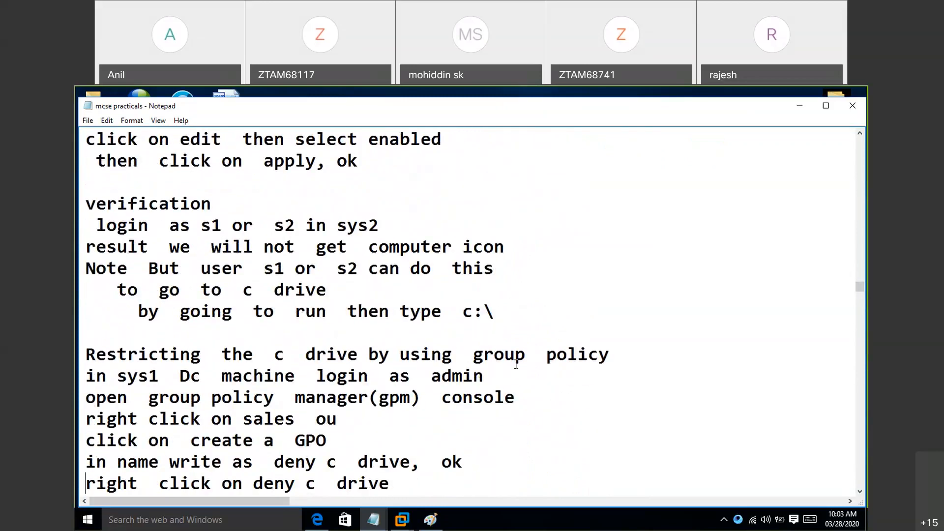
- Return to the Windows Server 2012 virtual machine, close the policy editor and Group Policy Management, and view the Local Server page
click(397, 520)
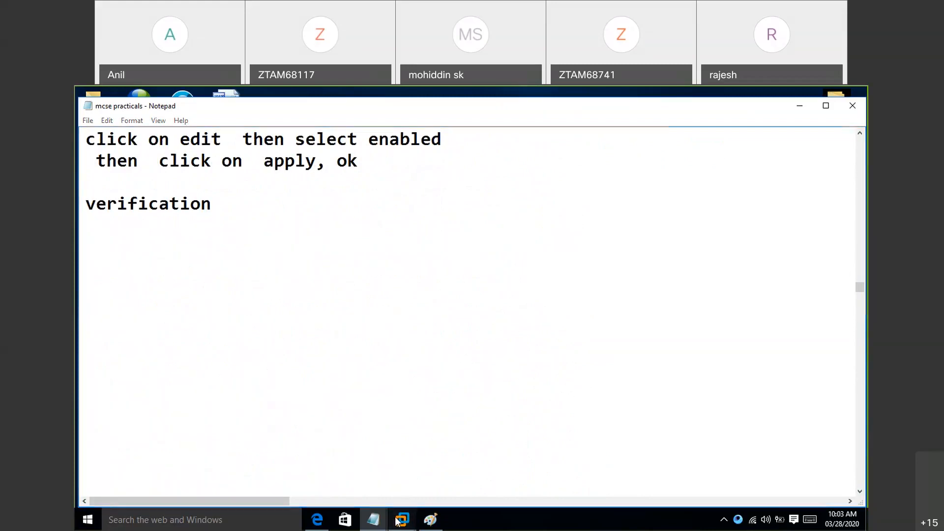
click(398, 521)
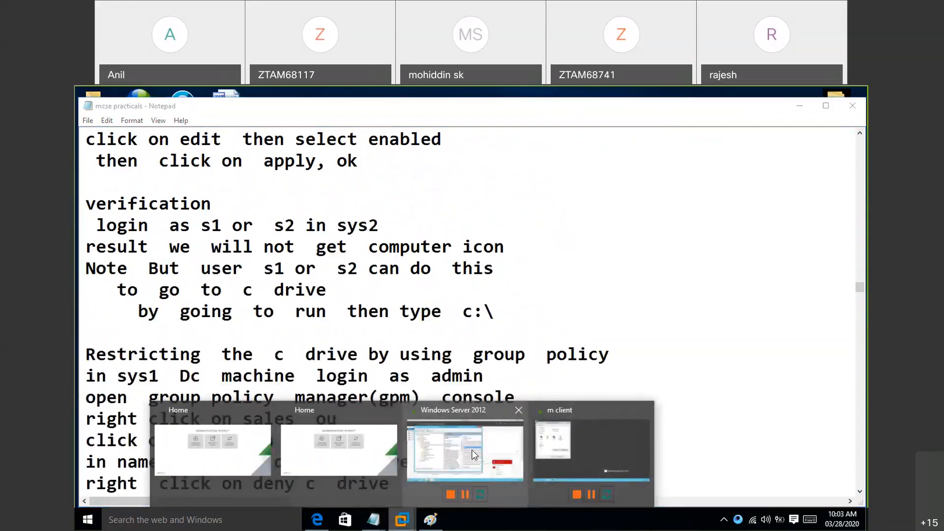
click(473, 455)
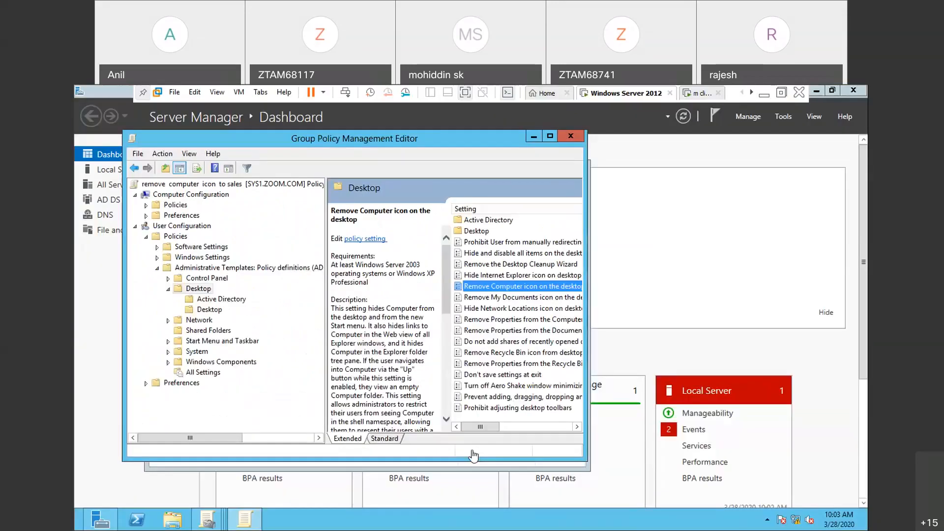
click(571, 137)
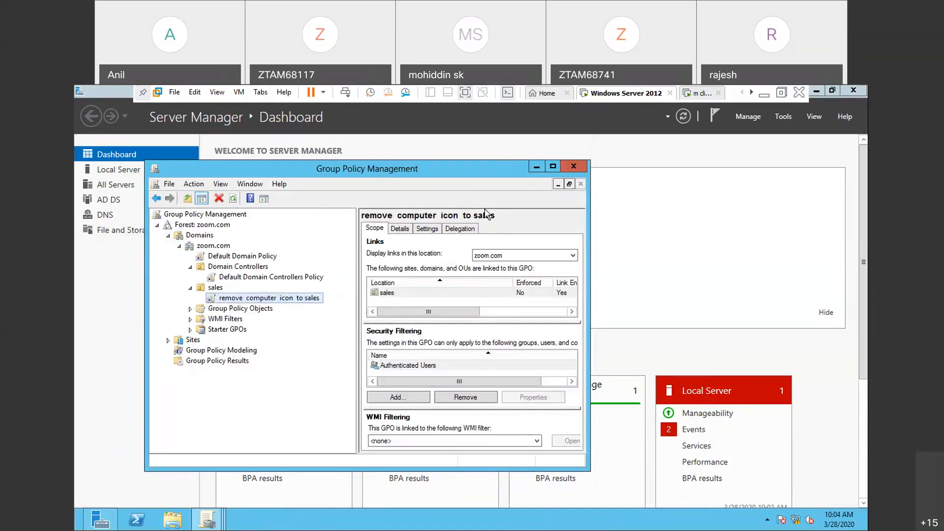
click(215, 289)
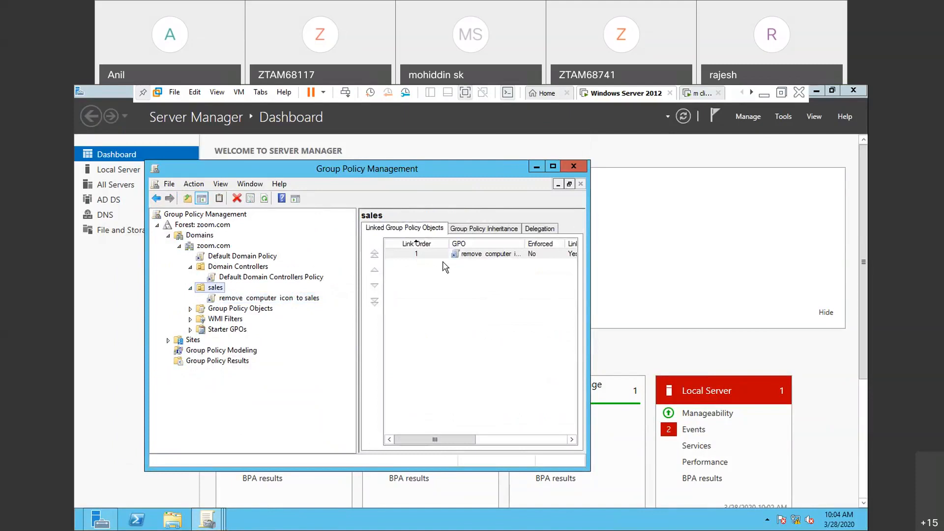
click(574, 166)
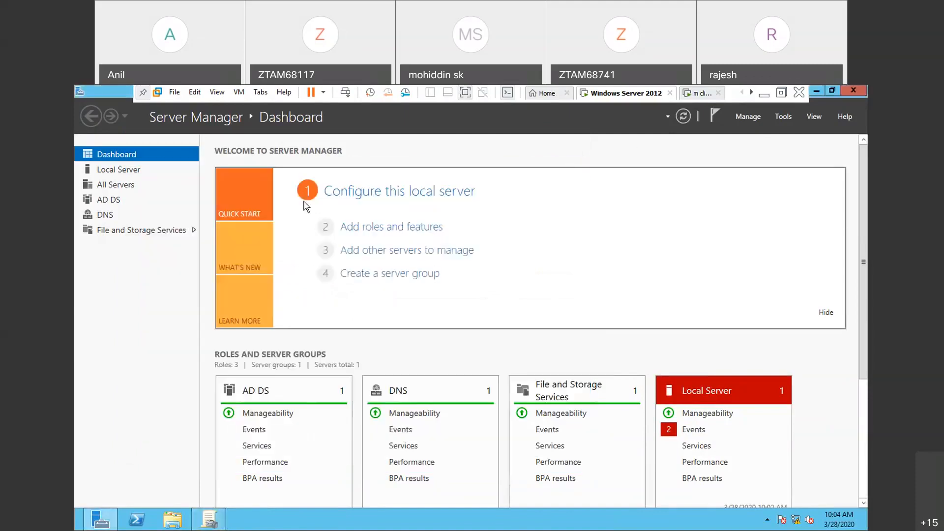
click(132, 170)
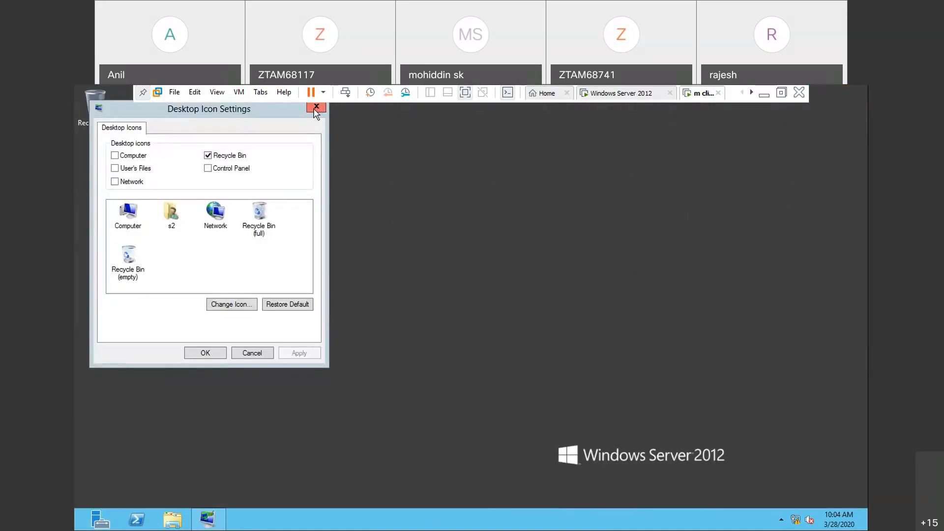
- Close the desktop icon settings on the m client virtual machine and sign out s2
click(316, 107)
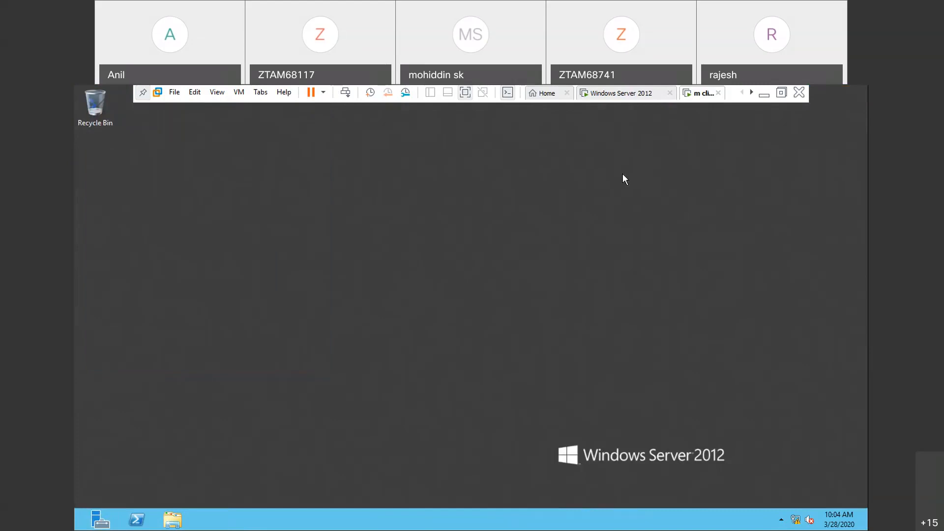
key(ctrl+alt+Insert)
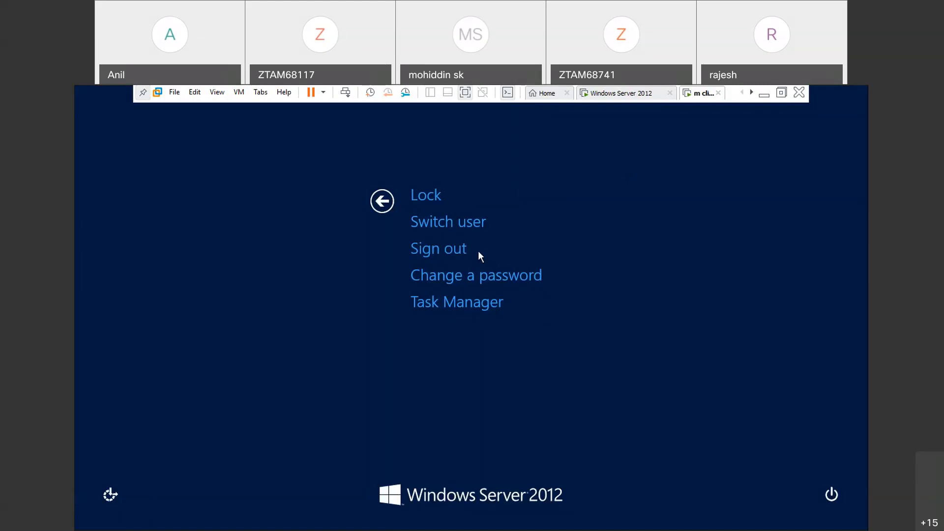
click(431, 249)
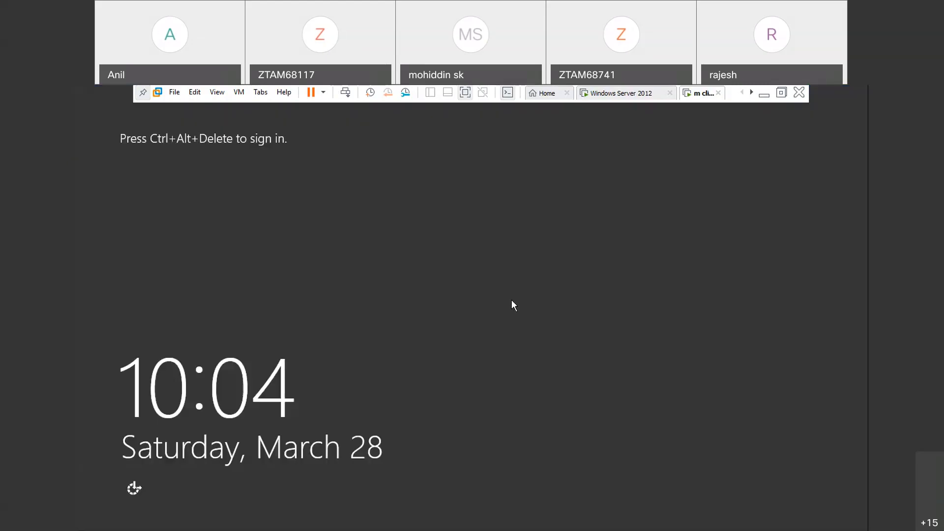
- Sign in to the client as another user, administrator on SYS2, entering the account password
key(ctrl+alt+Delete)
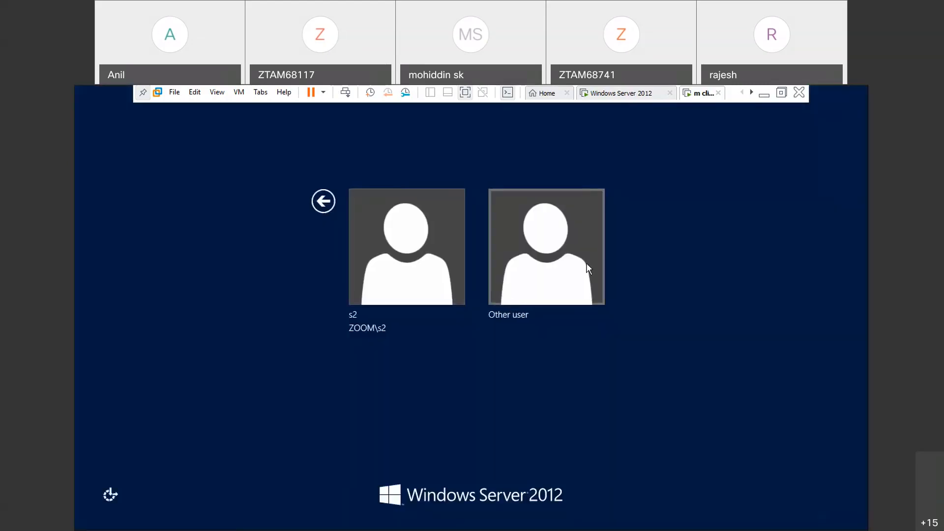
click(562, 268)
text(administrator)
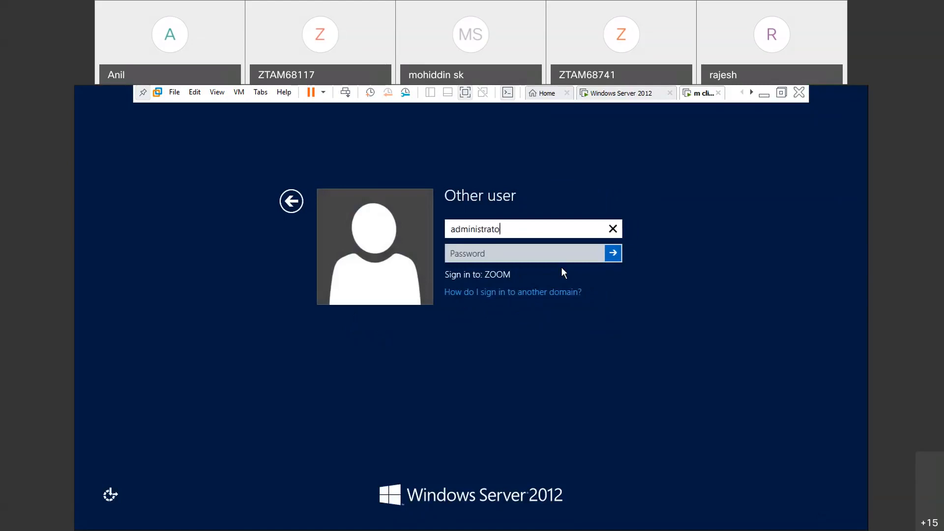
click(528, 257)
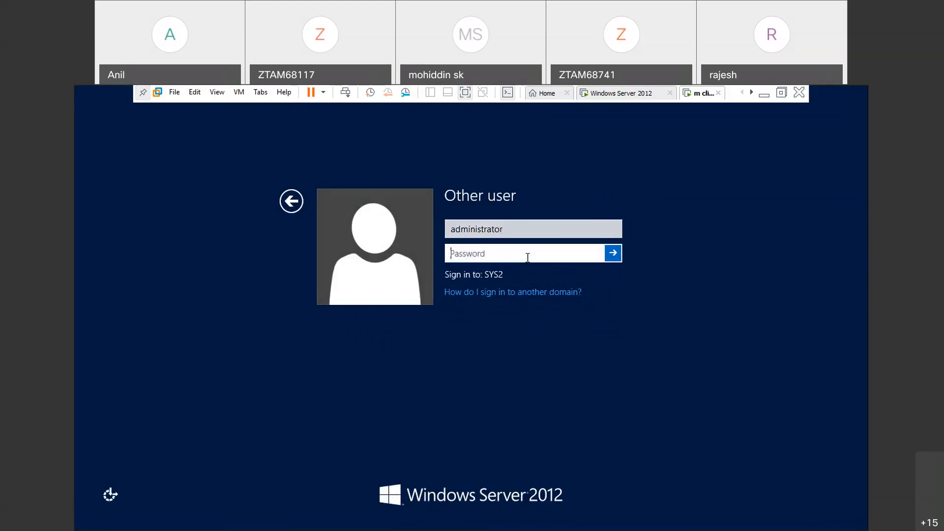
text(•••••••)
key(Return)
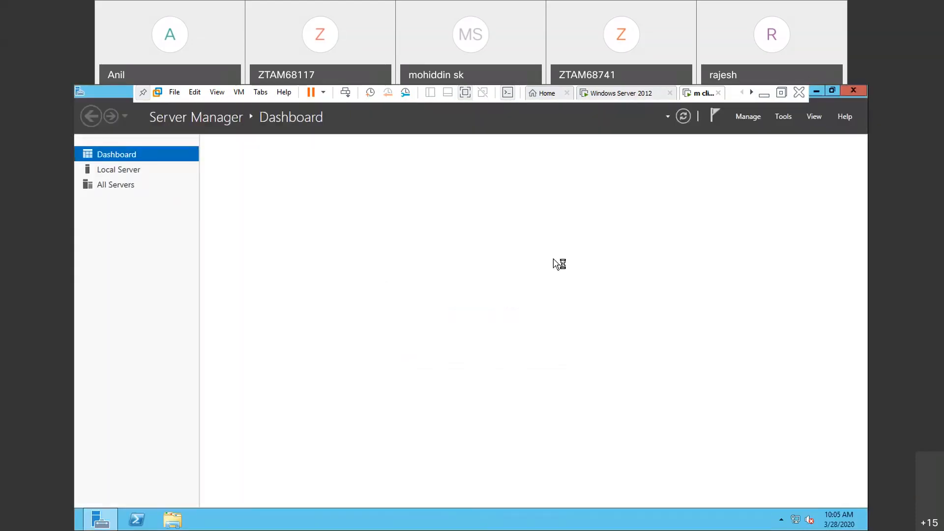
- Check the client's Local Server properties and close Server Manager
click(135, 174)
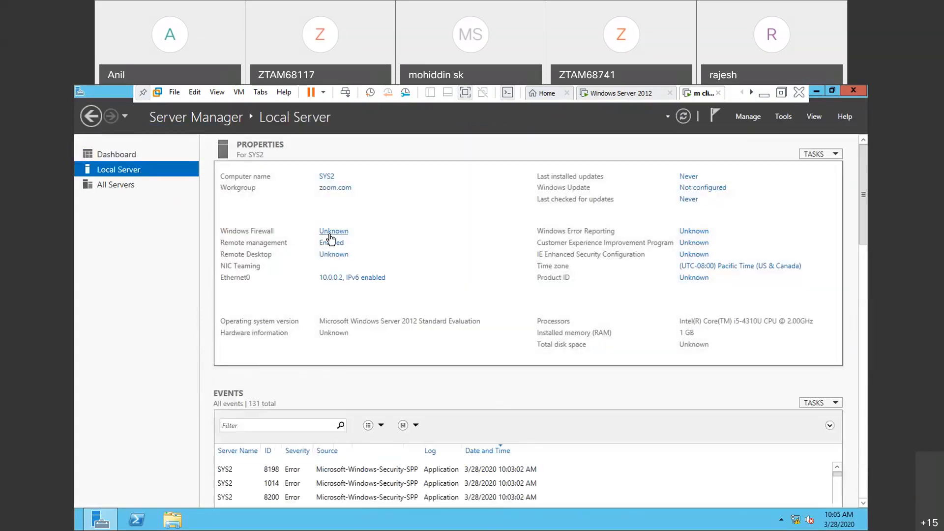
click(853, 91)
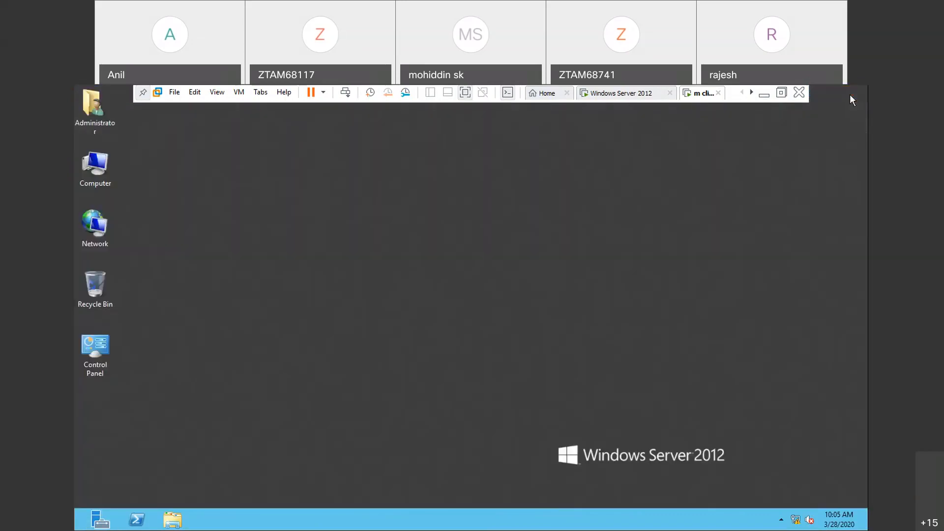
- Open the Internet Protocol Version 4 (TCP/IPv4) properties of the client's Ethernet0 adapter from its network settings
right_click(93, 233)
click(141, 320)
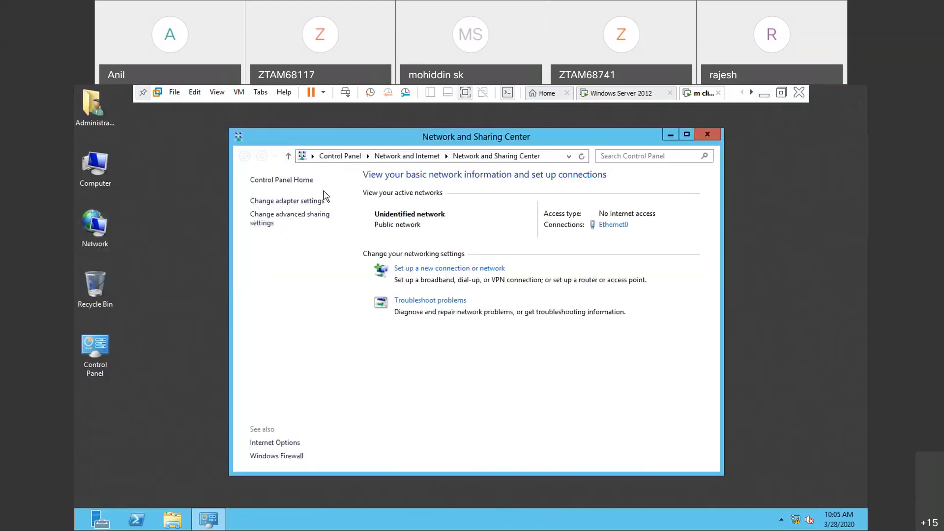
click(296, 202)
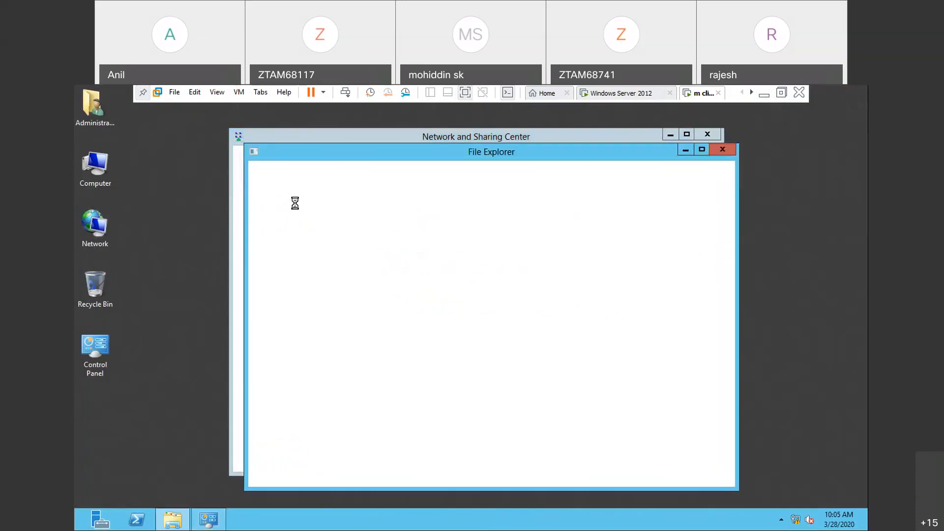
click(300, 215)
right_click(300, 214)
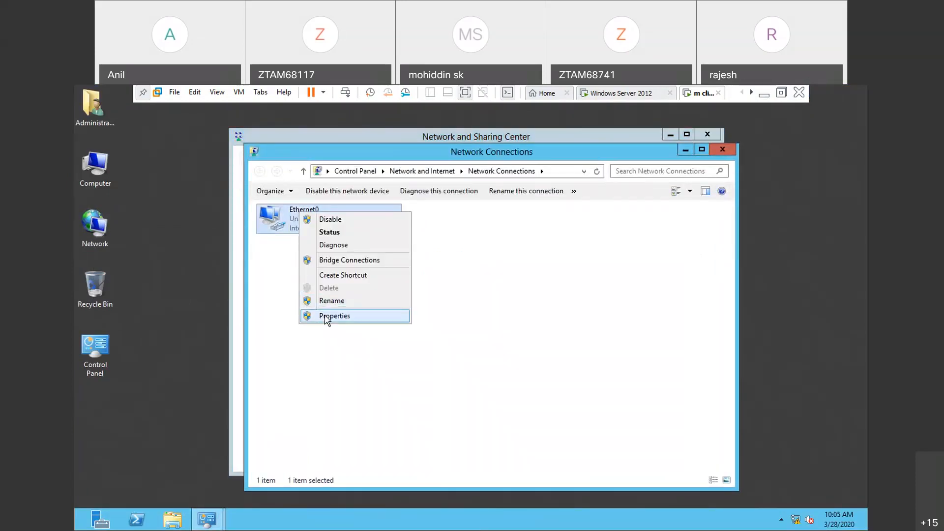
click(327, 318)
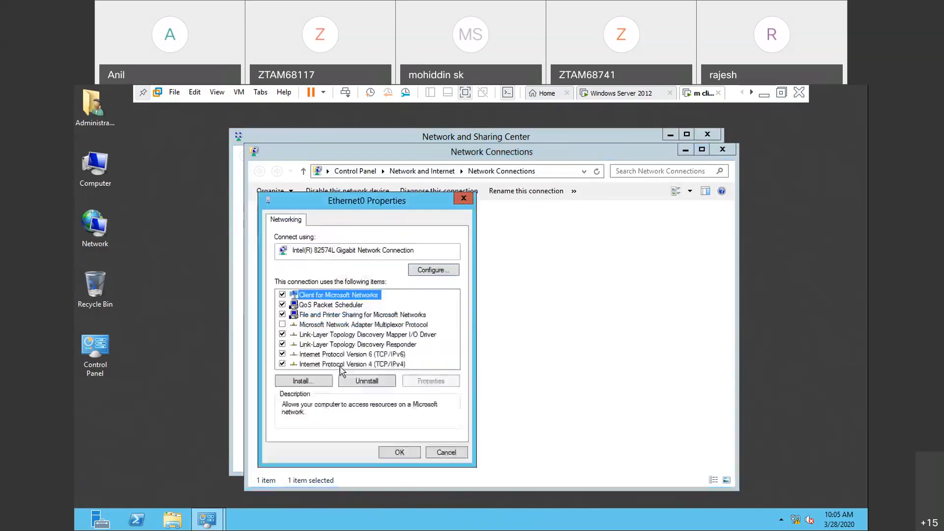
click(352, 364)
click(424, 381)
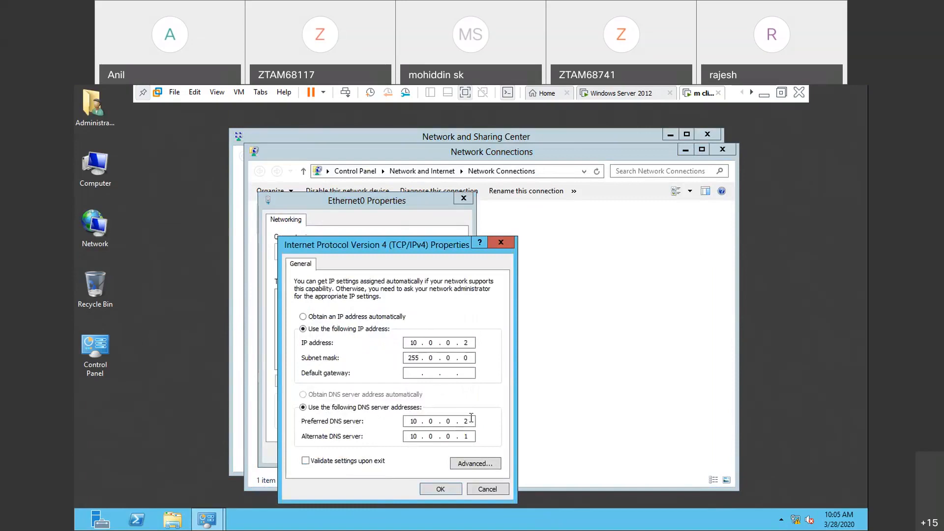
- Set the client's preferred DNS server to 10.0.0.1, clear the alternate DNS server, and apply the Ethernet0 settings
key(BackSpace)
text(1)
key(BackSpace)
key(BackSpace)
key(BackSpace)
key(BackSpace)
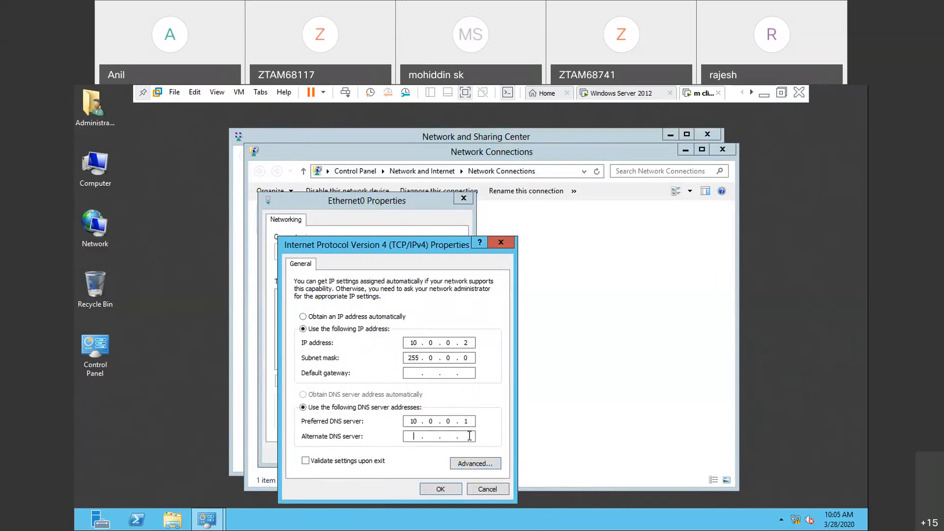
click(447, 490)
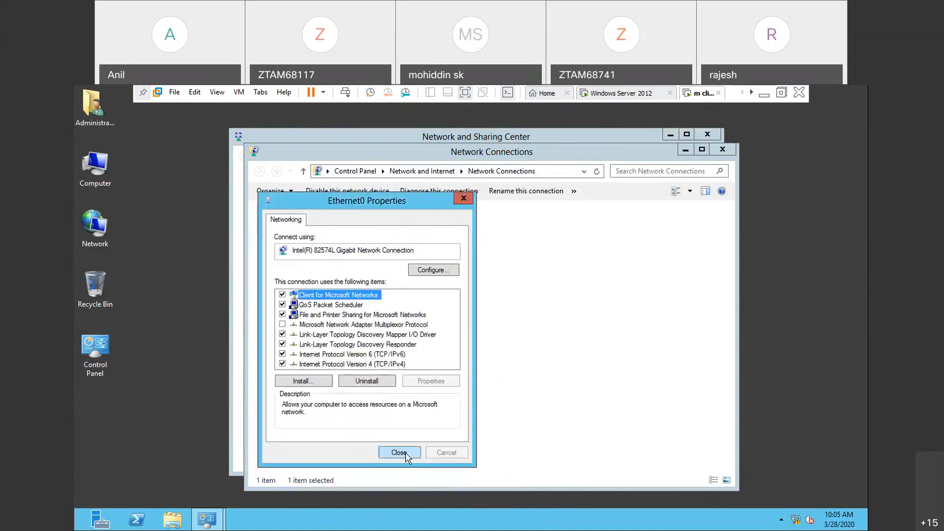
click(407, 454)
- Disable and re-enable the client's Ethernet0 network adapter
click(346, 196)
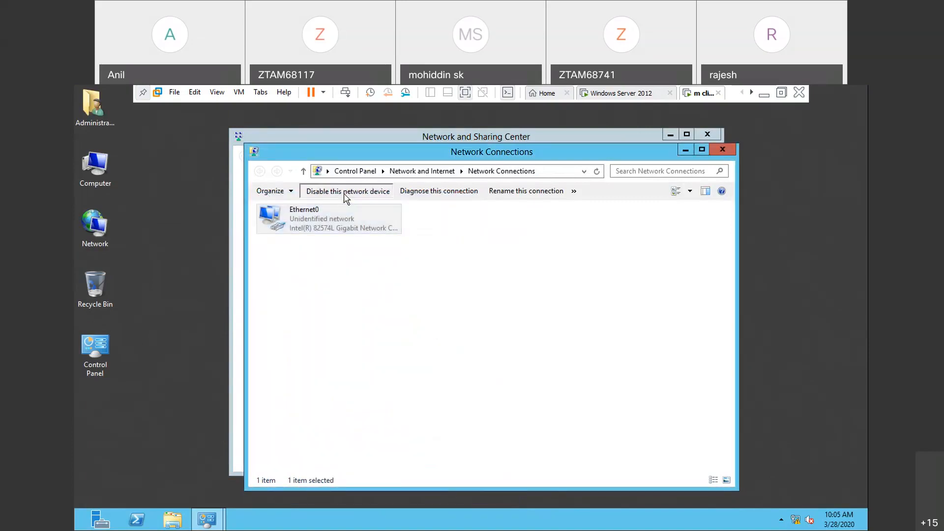
click(346, 196)
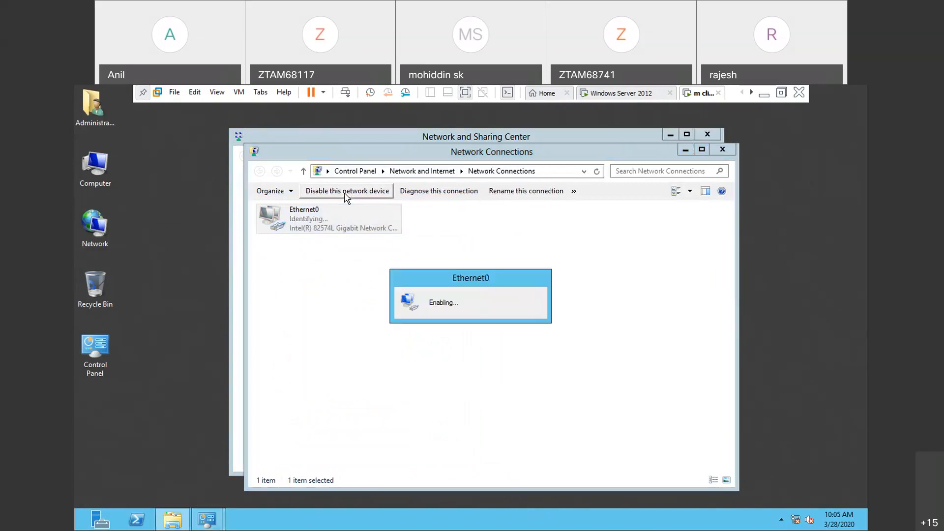
- Switch to the Windows Server 2012 virtual machine and close Server Manager and Group Policy Management
click(635, 100)
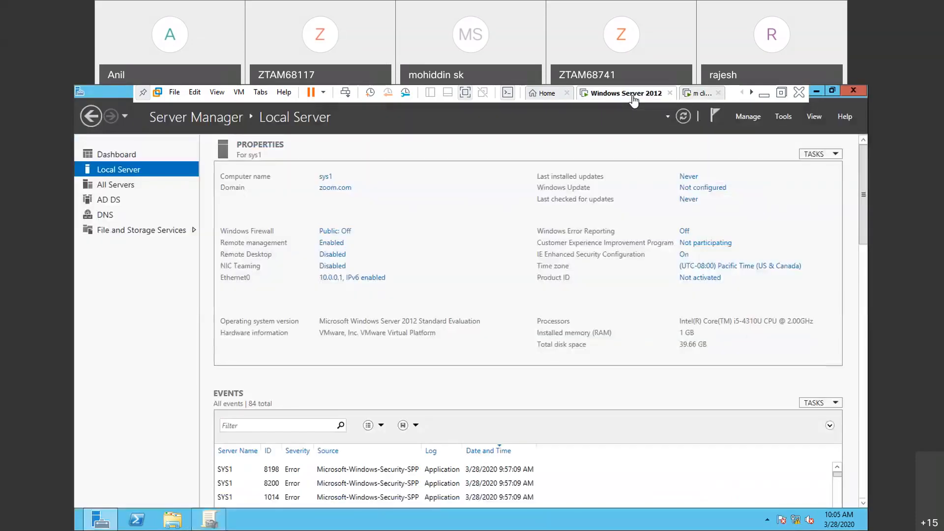
click(857, 92)
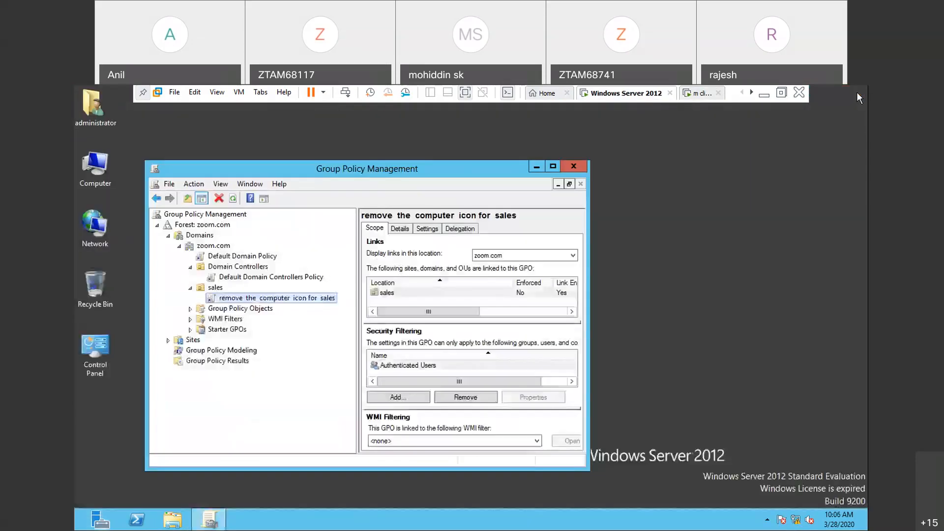
click(583, 167)
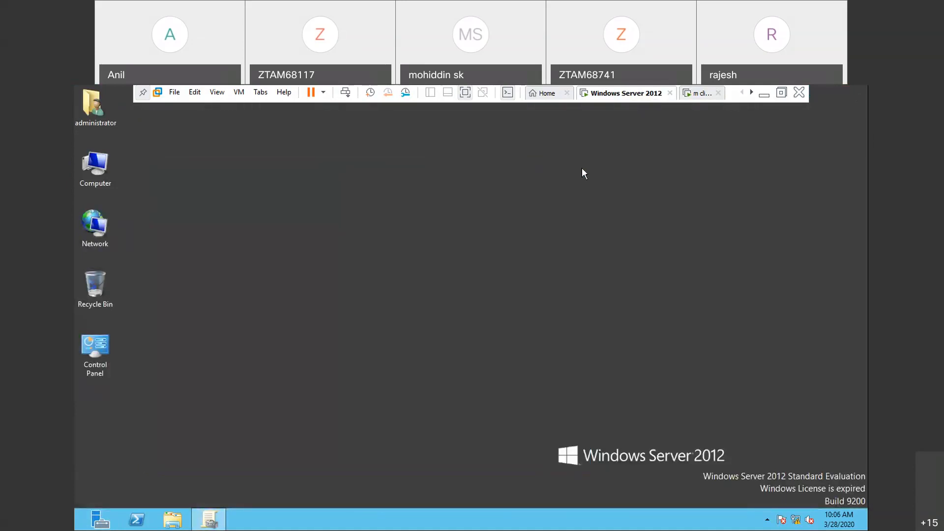
- Check the IPv4 address and DNS settings of the server's Ethernet0 adapter, then close its properties
right_click(87, 230)
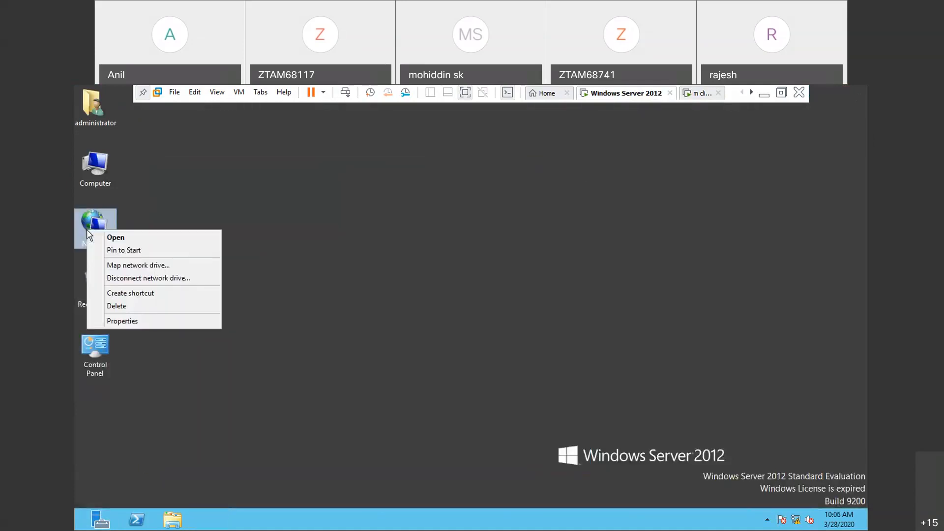
click(123, 322)
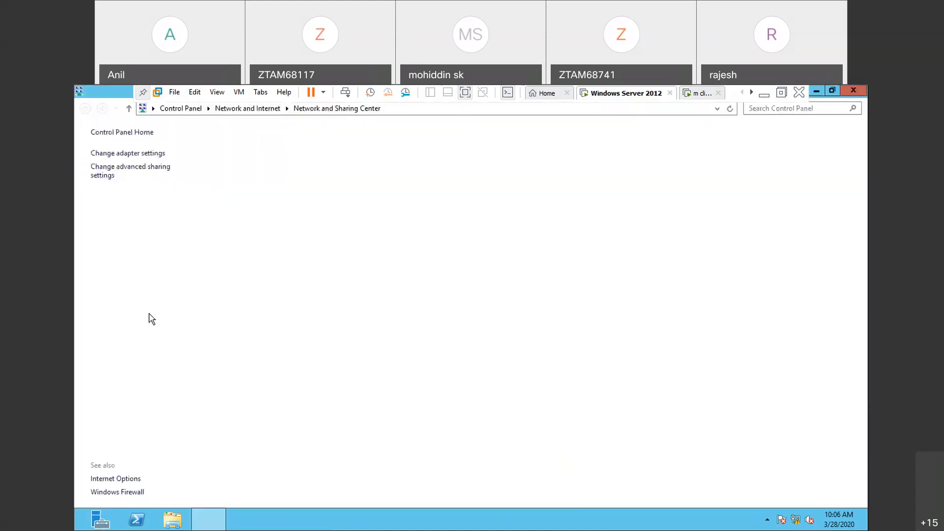
click(148, 153)
right_click(132, 155)
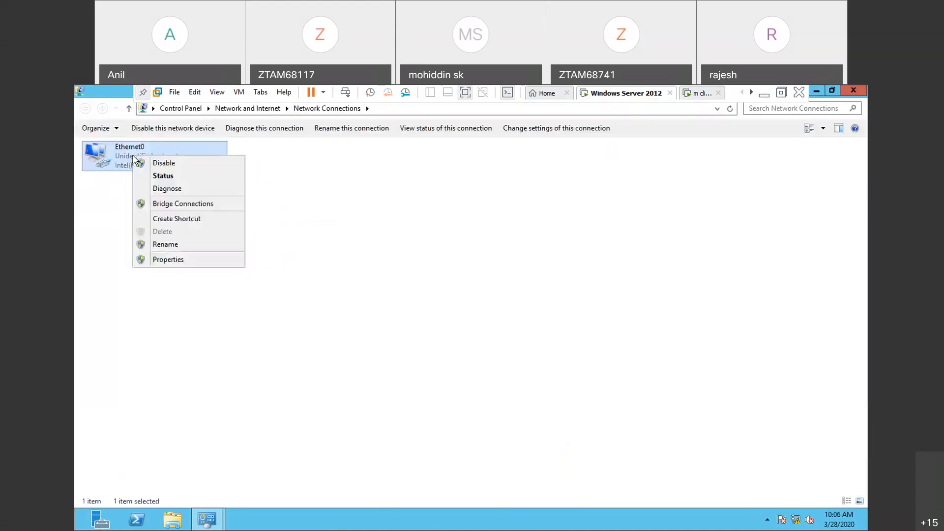
click(161, 260)
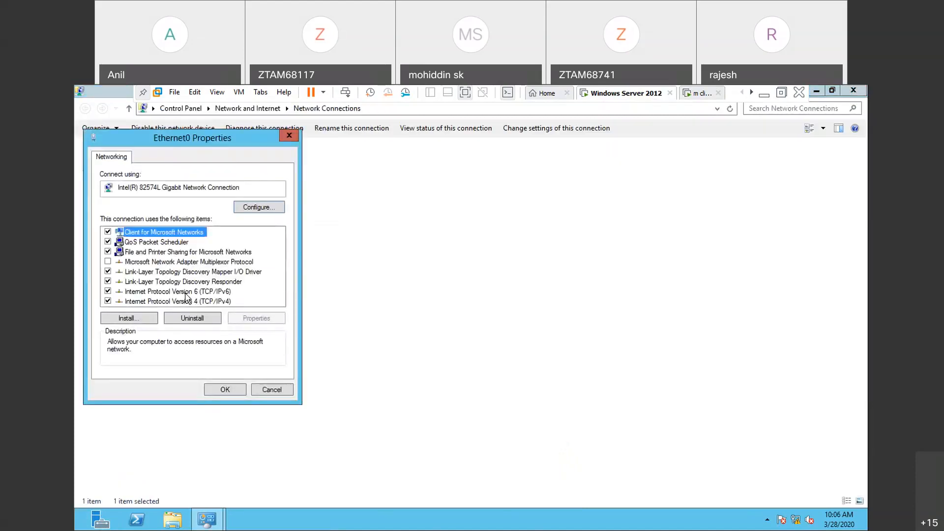
click(187, 302)
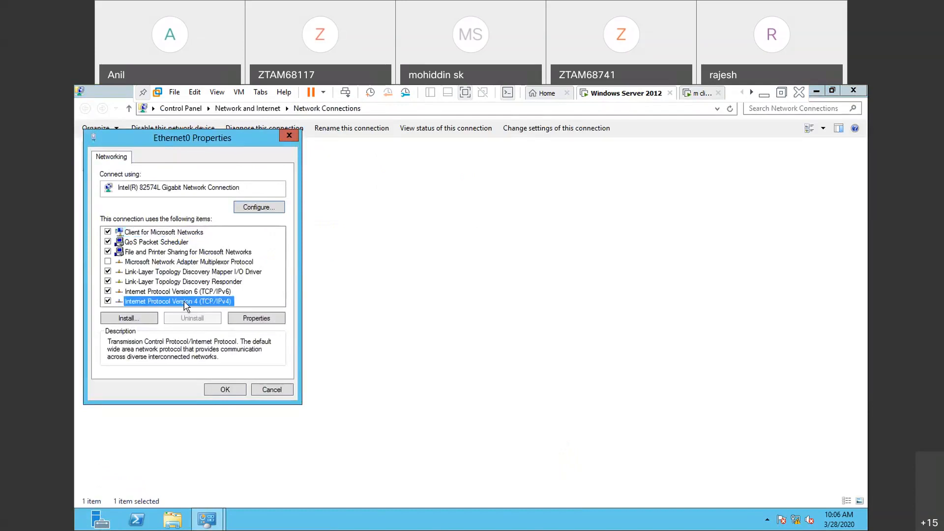
click(256, 319)
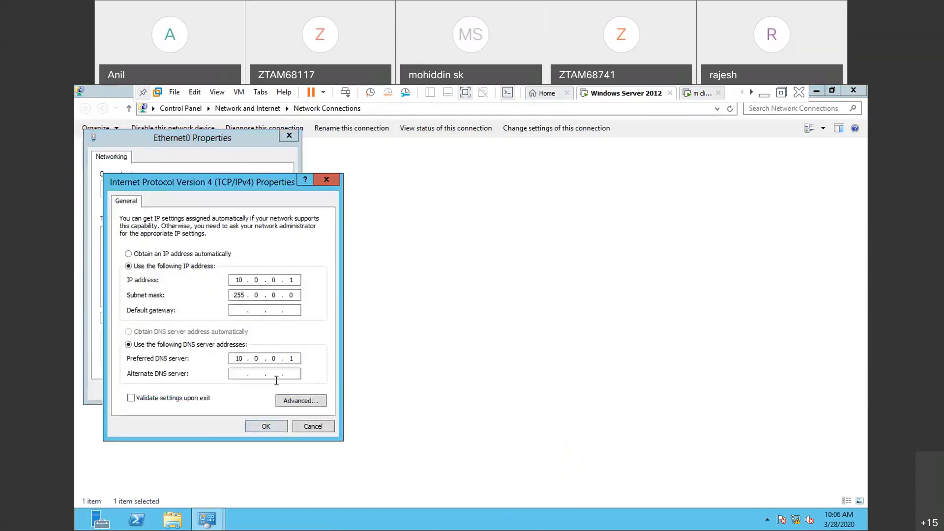
click(265, 427)
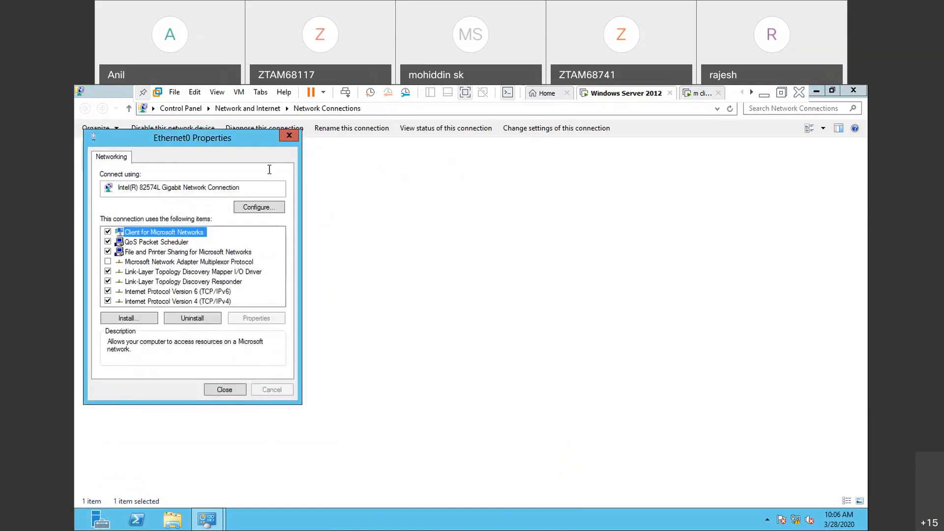
click(289, 136)
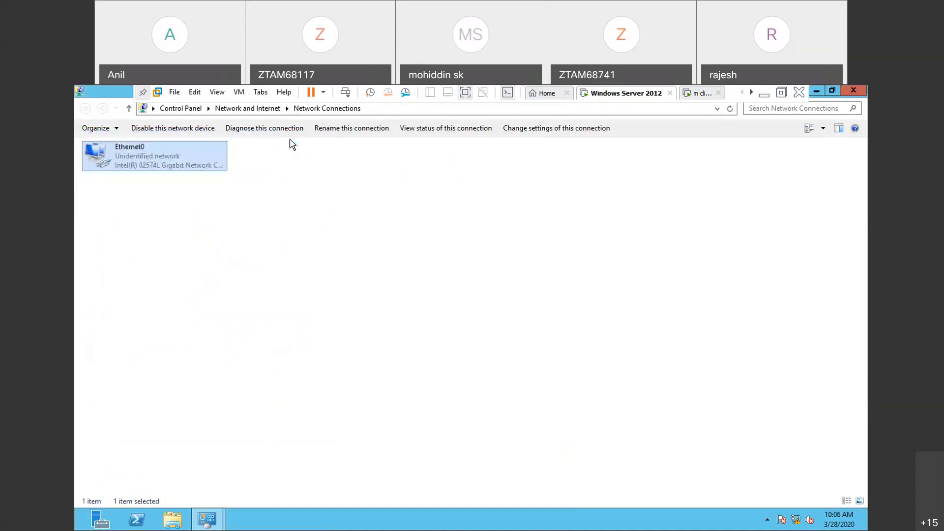
- Disable and re-enable the server's Ethernet0 adapter, and close the network settings windows
right_click(192, 153)
click(229, 158)
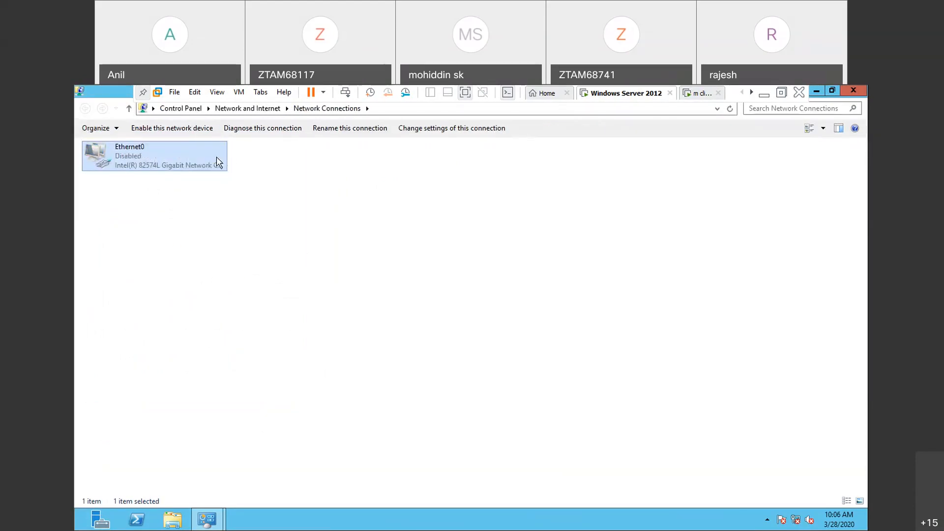
right_click(150, 144)
click(173, 151)
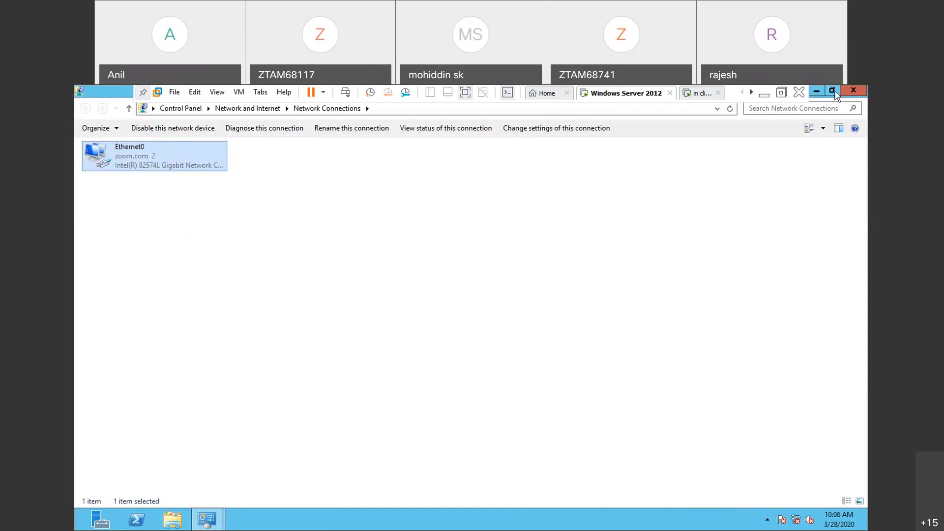
click(854, 92)
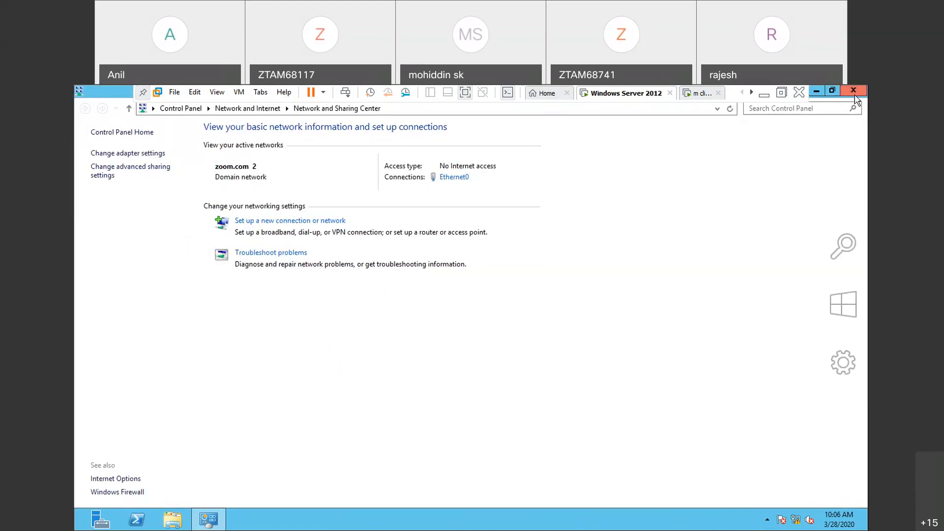
click(854, 92)
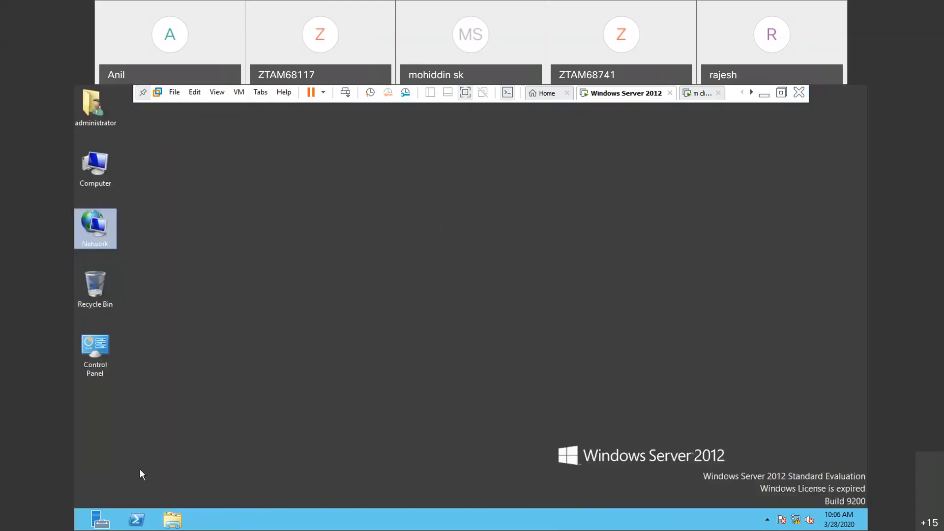
- Open Group Policy Management from Server Manager and expand the Group Policy Objects container of zoom.com
click(100, 525)
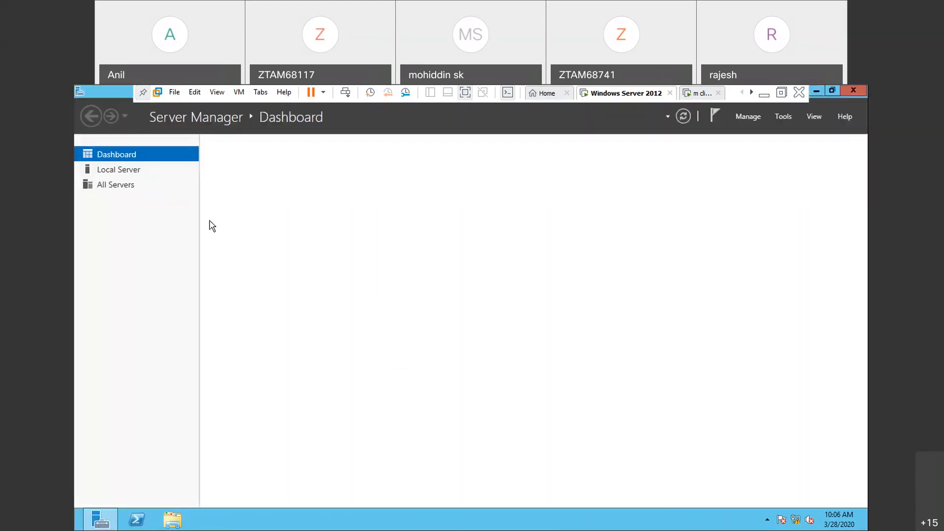
click(777, 117)
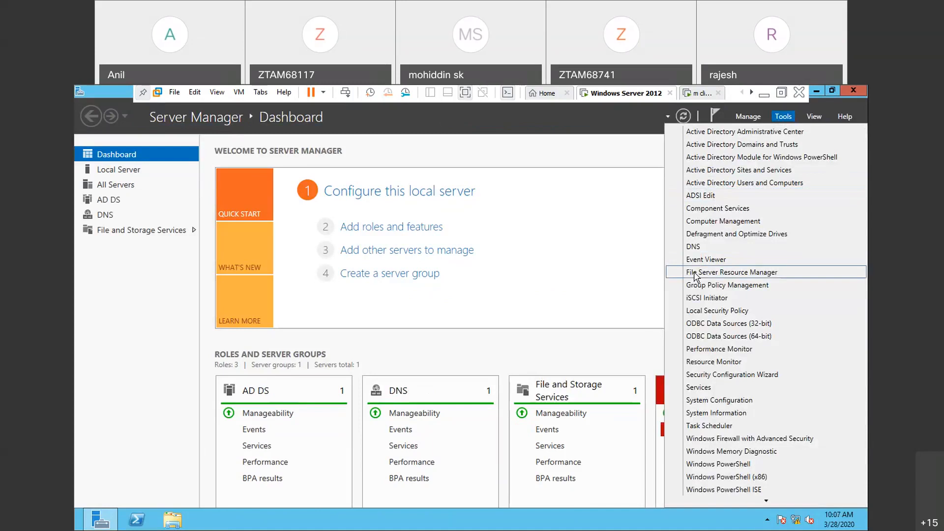
click(701, 287)
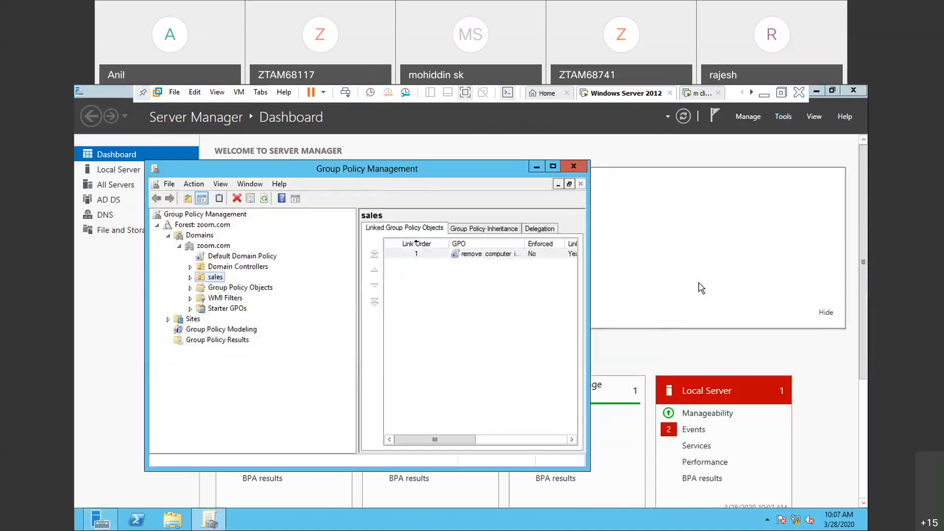
double_click(265, 288)
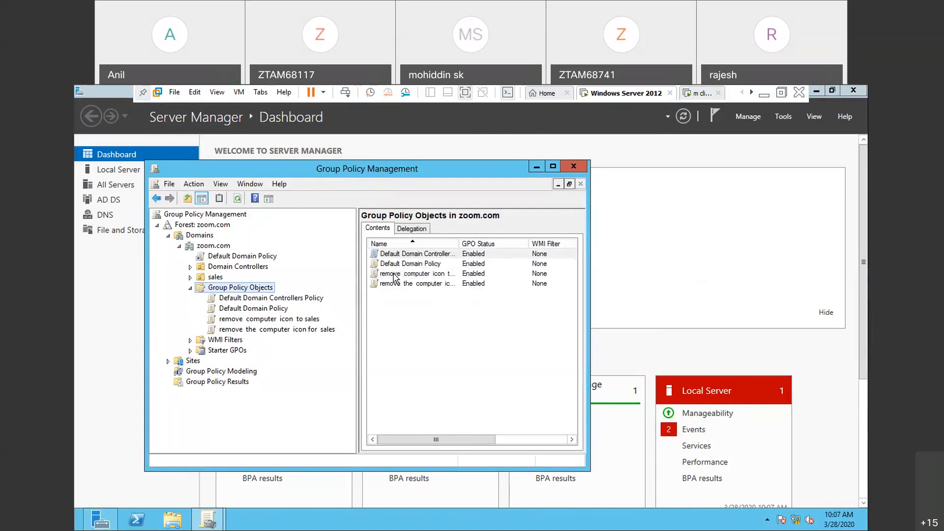
- Delete both computer icon removal GPOs for sales, check the sales OU's linked GPOs, and close Group Policy Management
click(394, 274)
key(ctrl+a)
key(Delete)
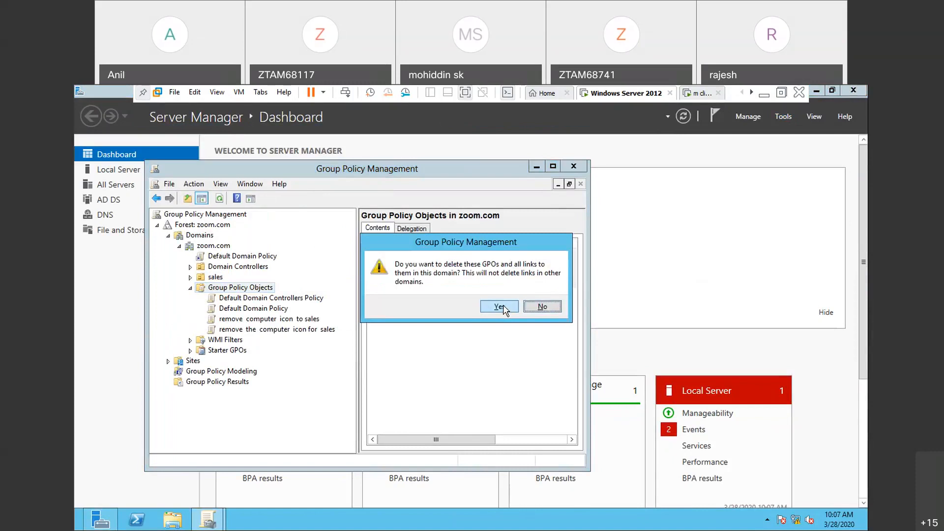
click(504, 309)
click(439, 430)
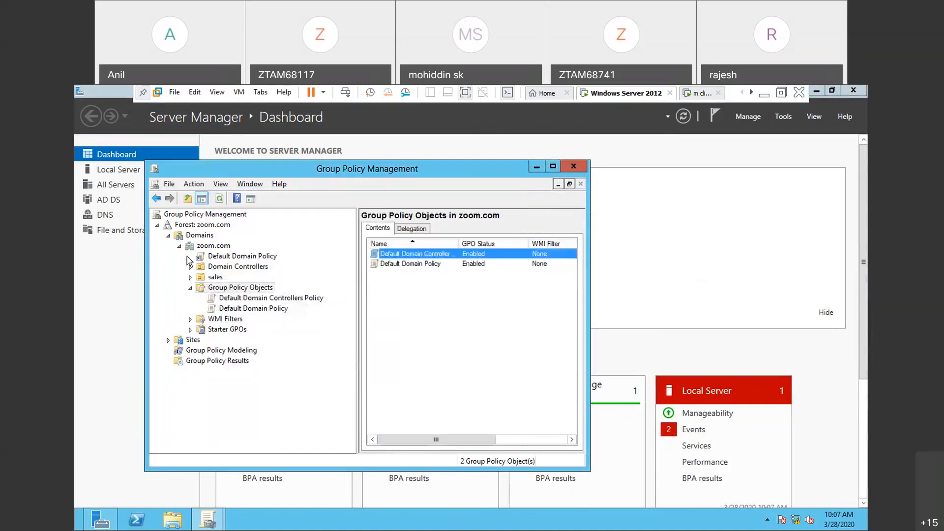
click(214, 278)
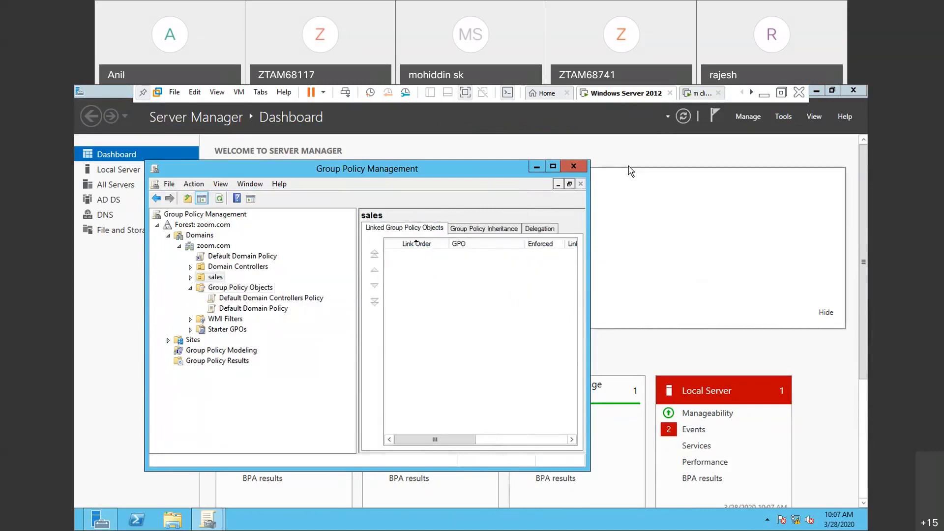
click(574, 166)
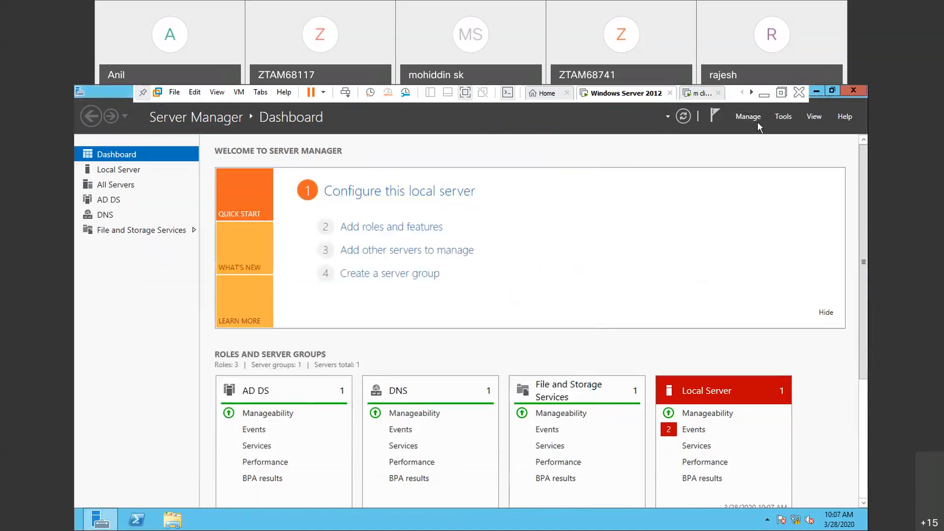
- Open Active Directory Users and Computers and delete the sales OU with all the objects it contains
click(790, 118)
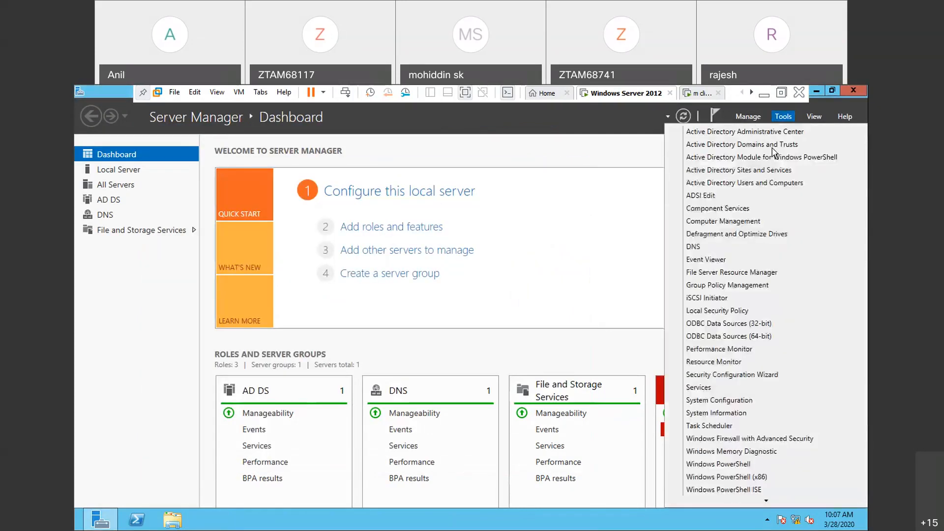
click(741, 184)
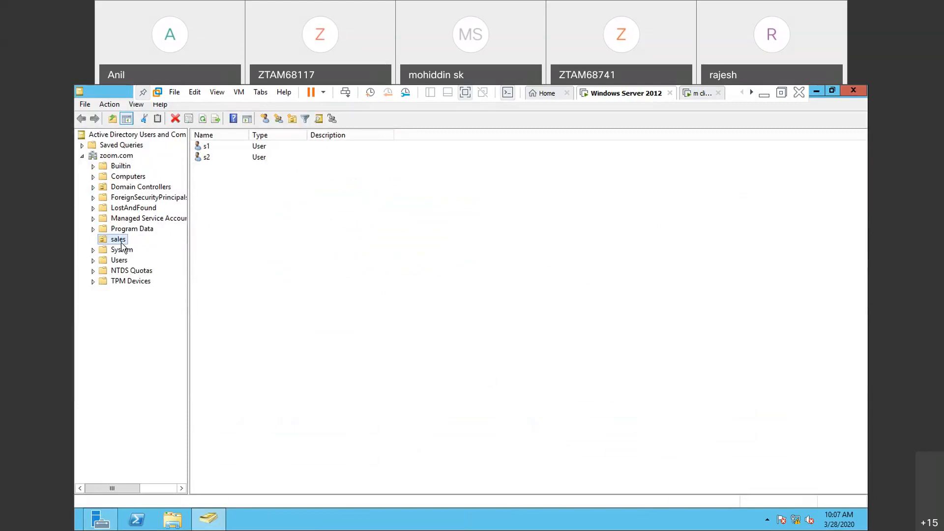
right_click(121, 242)
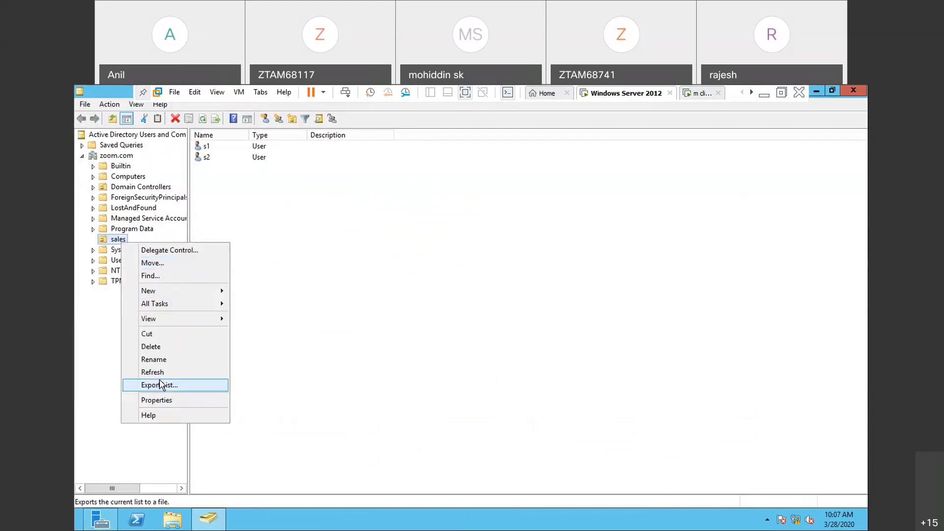
click(151, 347)
click(530, 346)
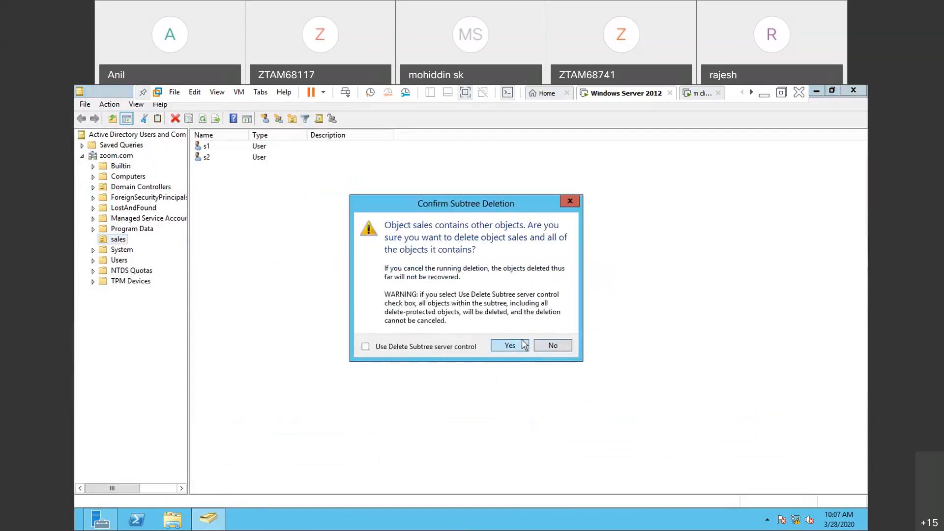
click(523, 346)
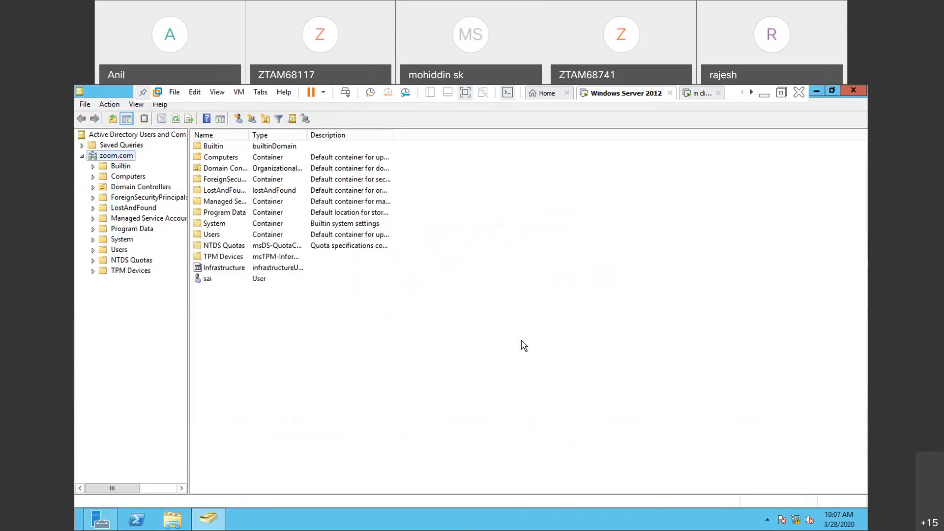
- Run gpupdate on the server to refresh group policy, and minimise Active Directory Users and Computers
key(super+r)
key(Return)
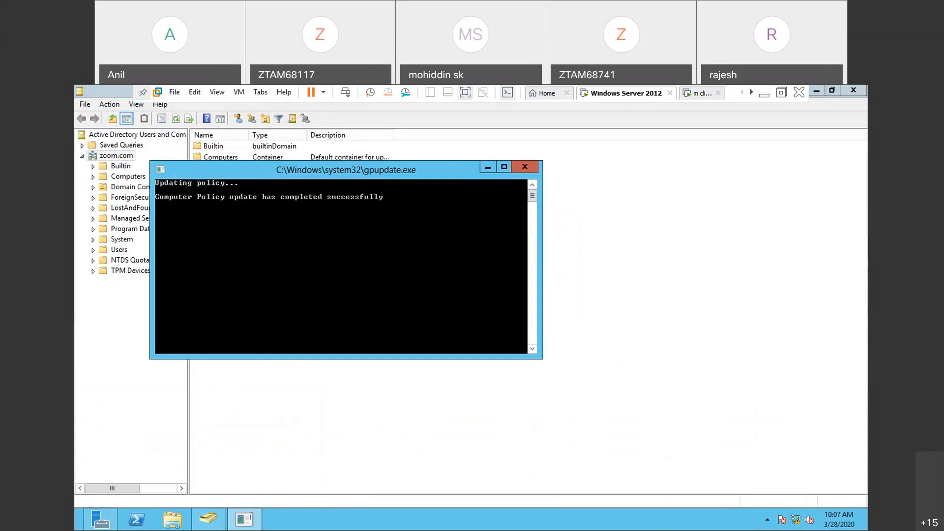
click(818, 93)
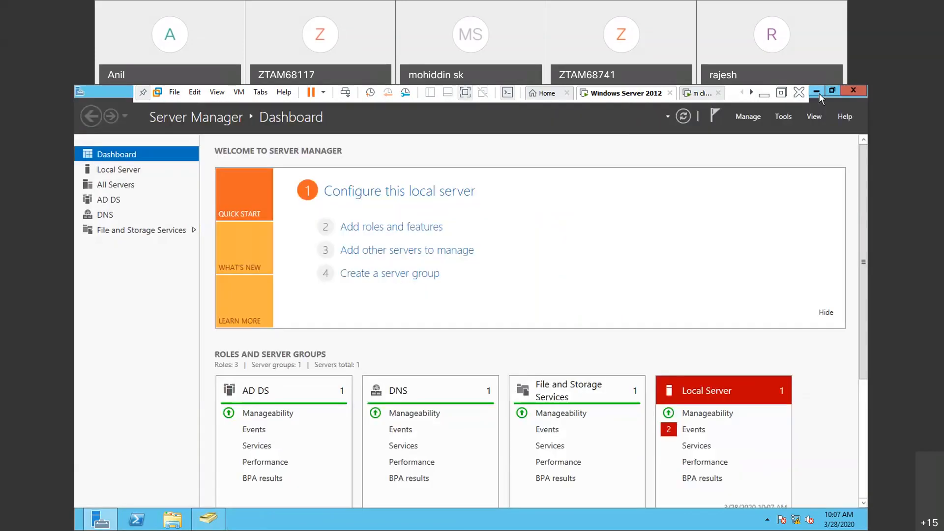
- Switch to the mcse practicals notes in Notepad to check the group policy instructions, and return to the Windows Server 2012 virtual machine
click(764, 95)
click(573, 102)
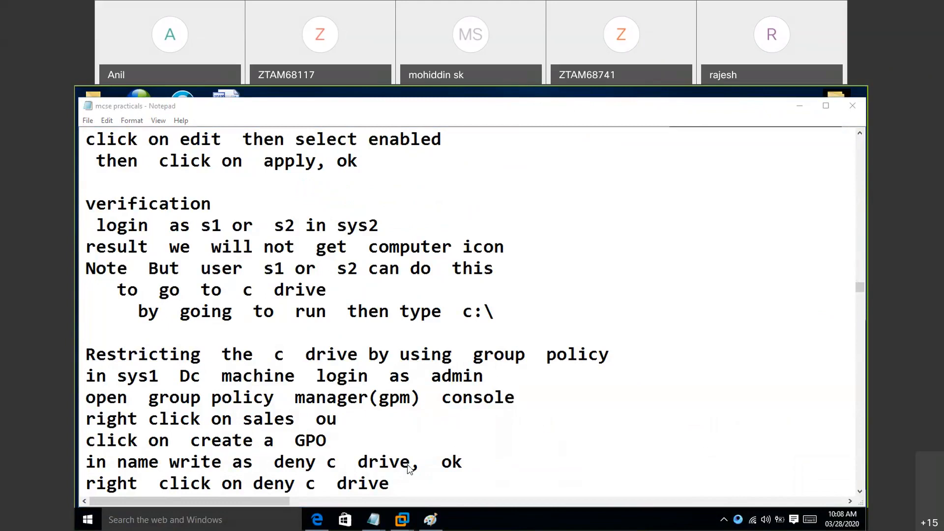
click(403, 521)
click(465, 455)
- Reopen Active Directory Users and Computers and create an organizational unit named sales under zoom.com, keeping accidental-deletion protection on
click(783, 116)
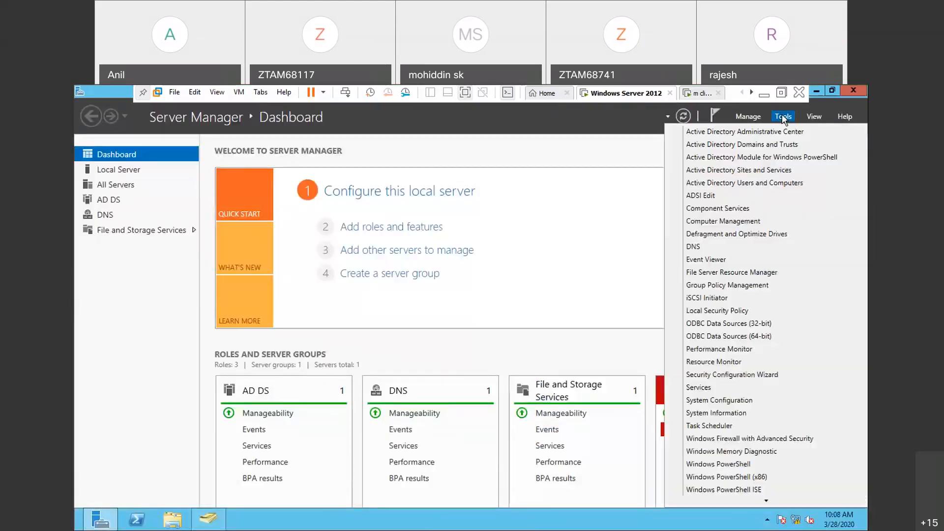
click(759, 185)
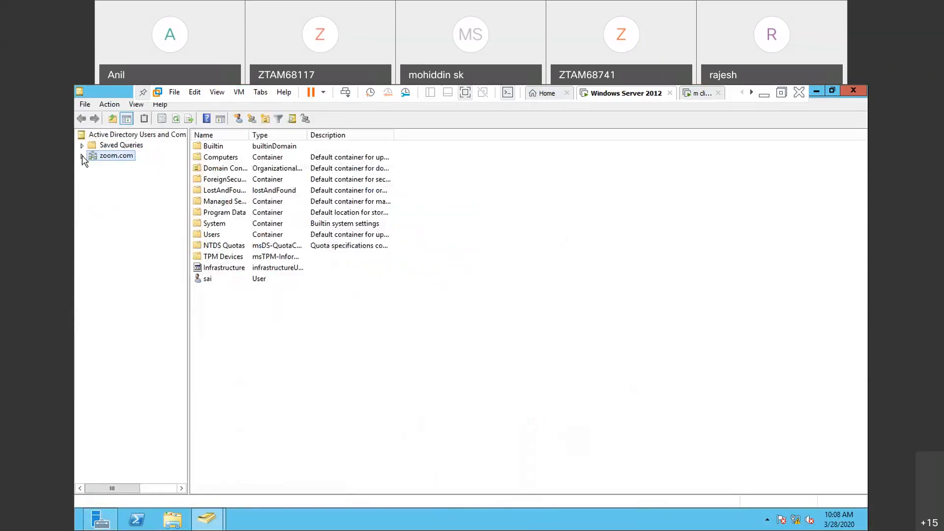
click(82, 156)
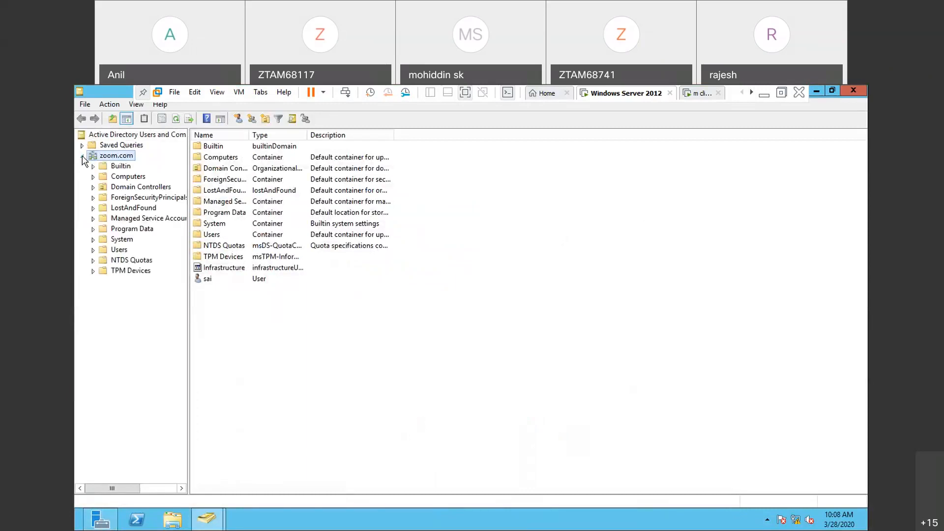
right_click(129, 163)
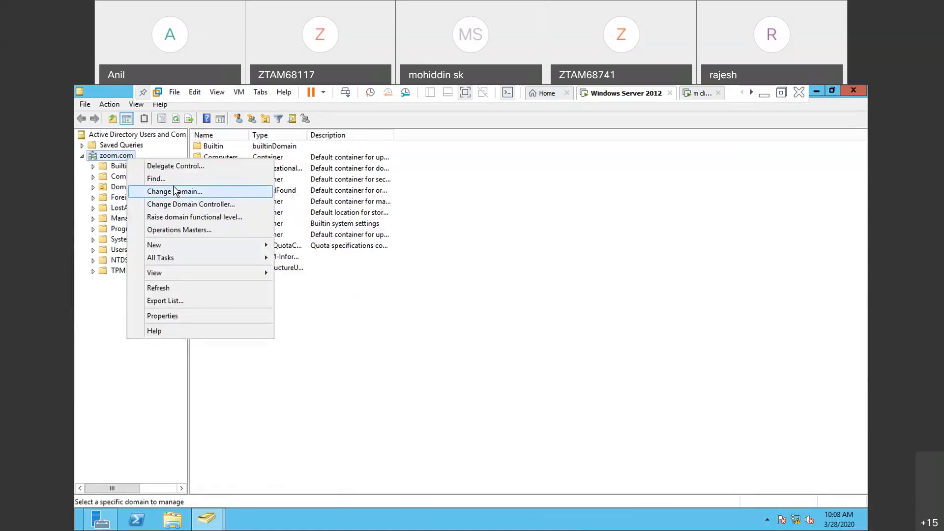
mouse_move(162, 249)
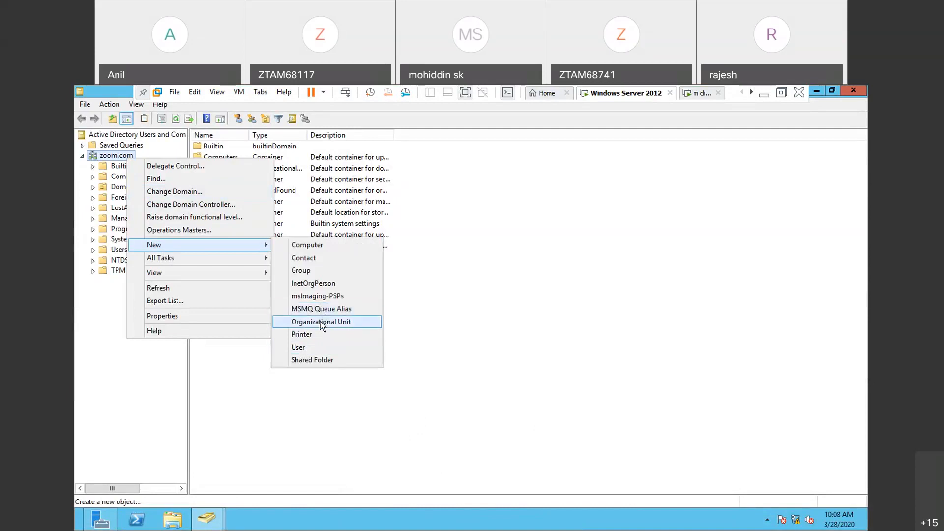
click(321, 322)
text(sales)
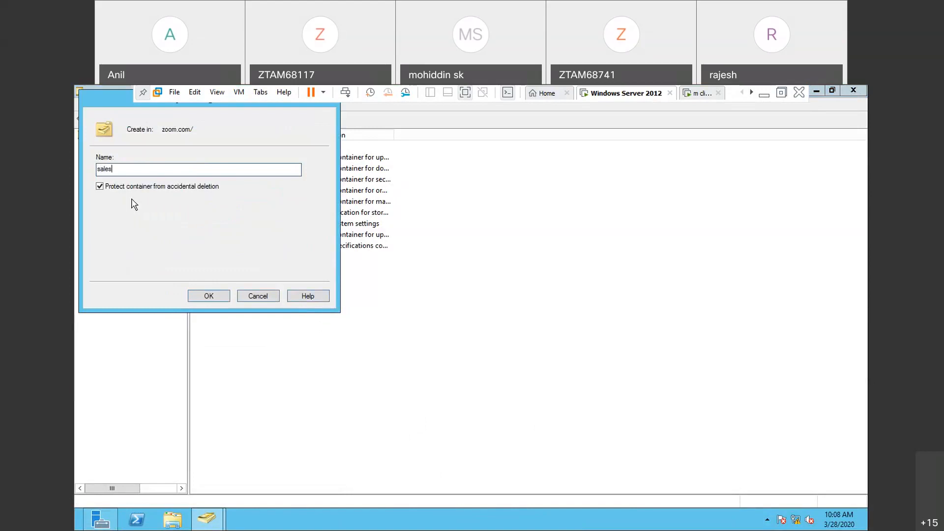
click(205, 296)
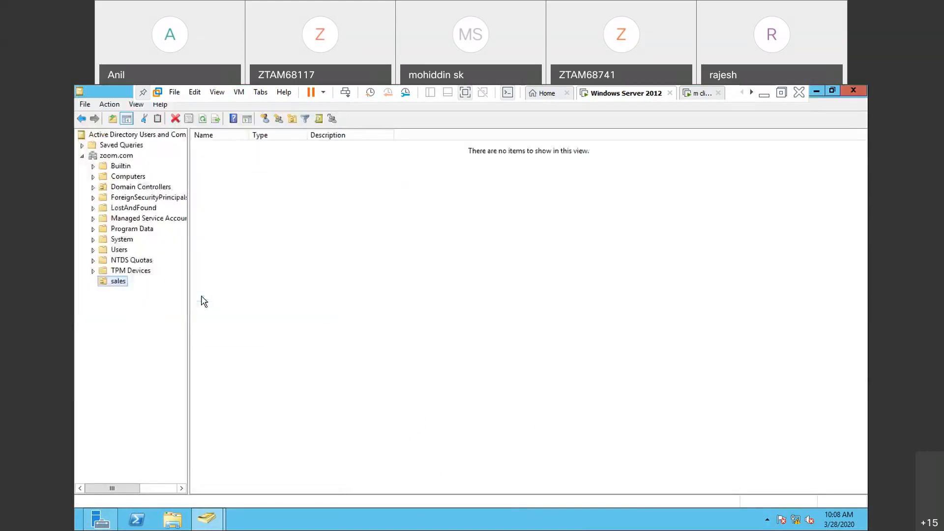
- Create a user in the sales OU with first name and logon name s1, leaving the password blank
right_click(121, 287)
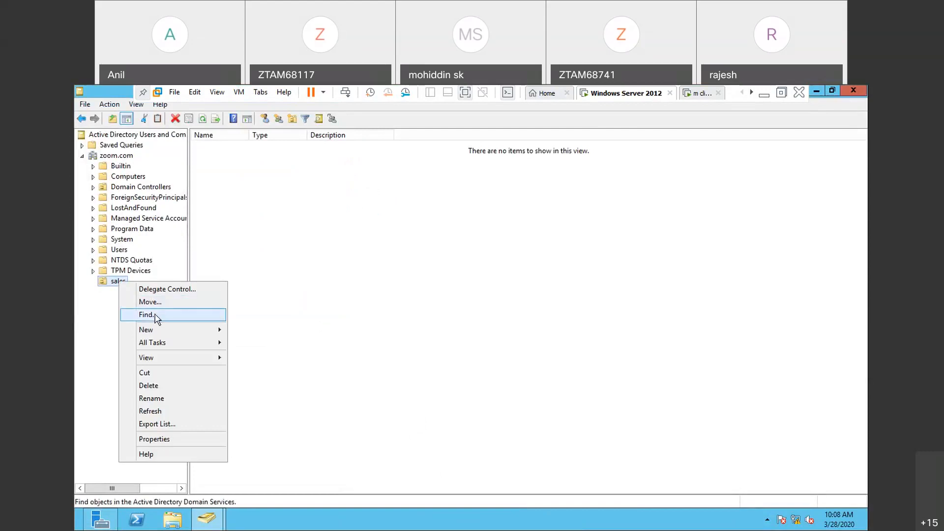
mouse_move(158, 333)
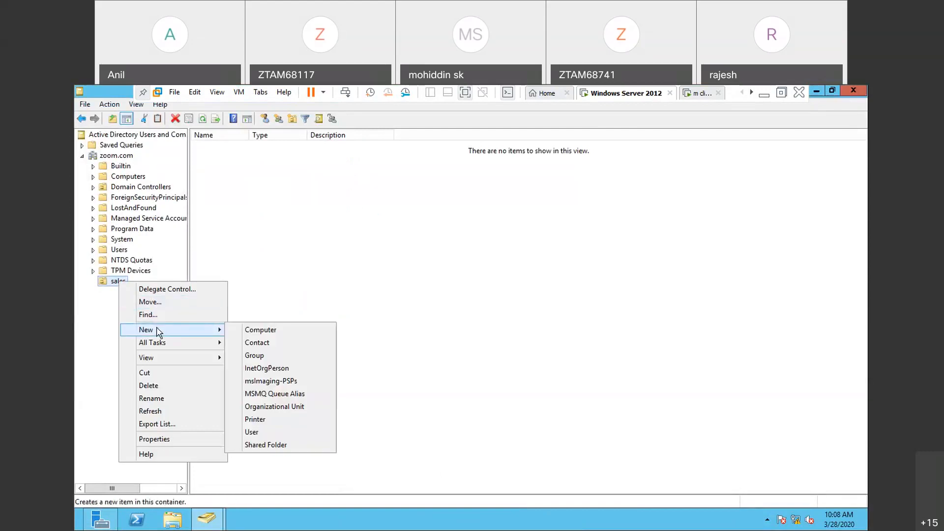
click(274, 433)
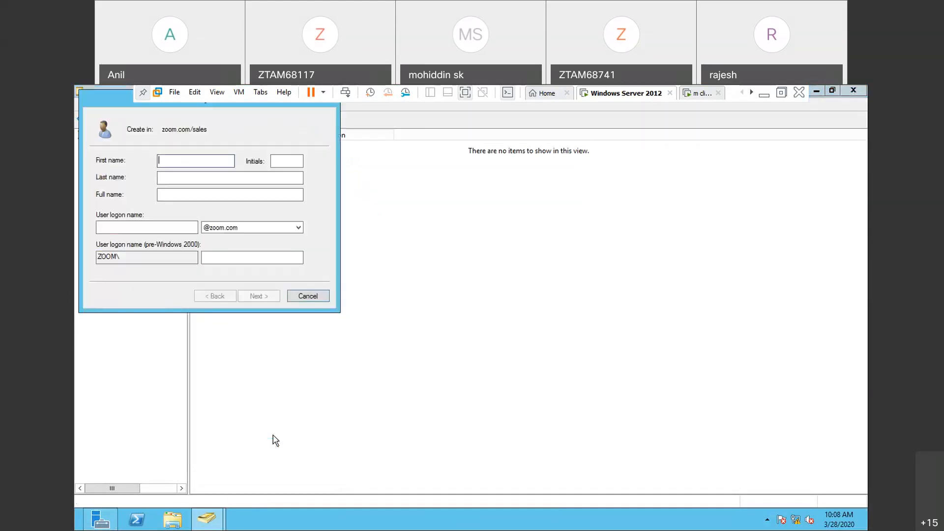
text(s1)
click(159, 229)
text(s1)
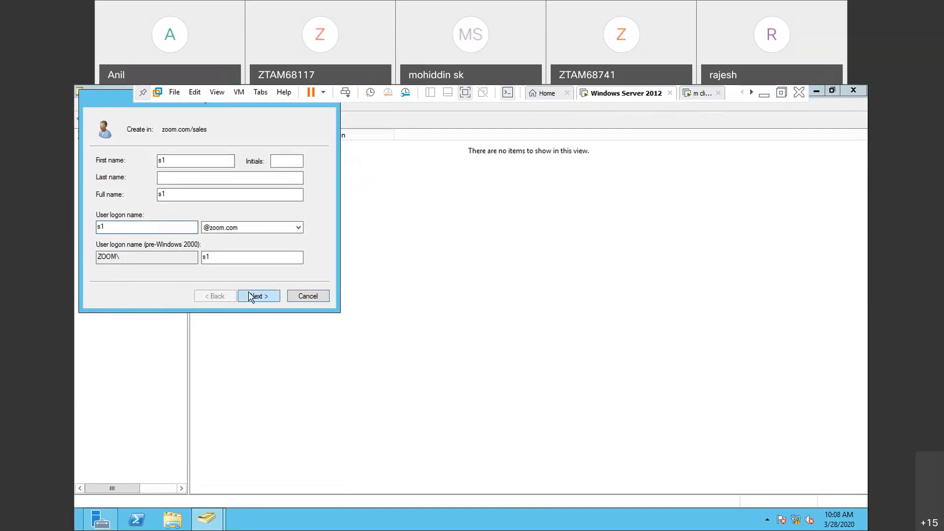
click(253, 296)
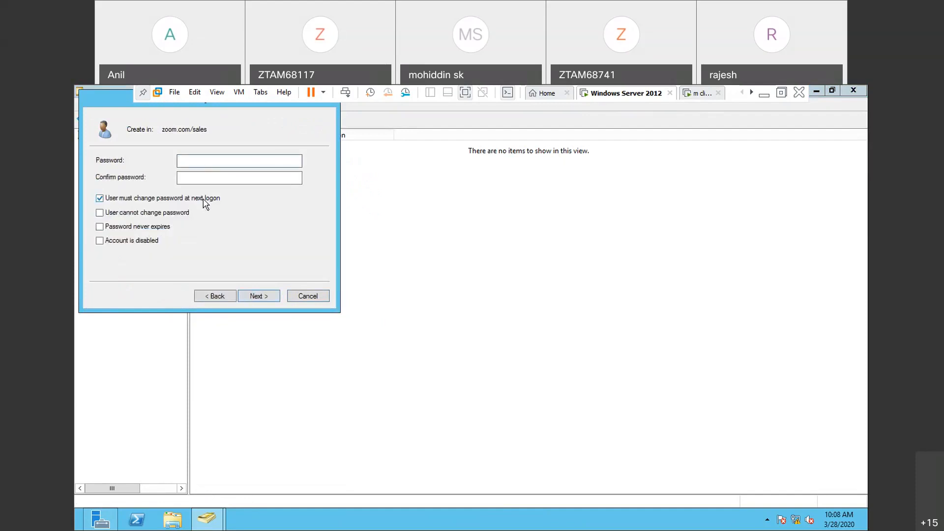
click(253, 297)
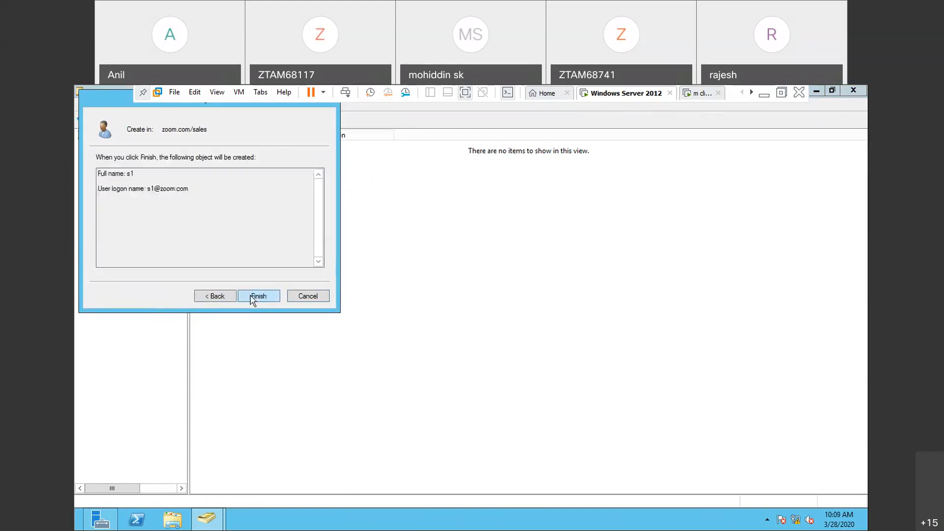
click(252, 296)
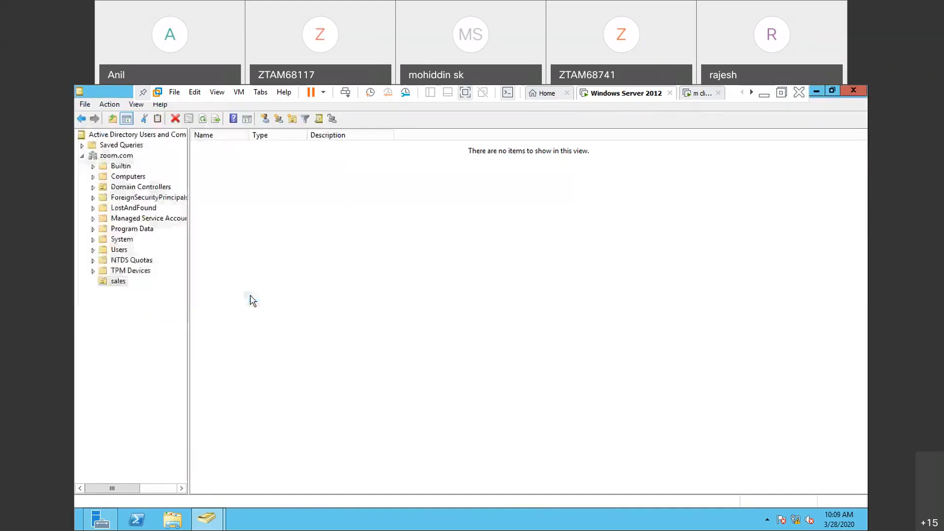
- Create user s2 in the sales OU with a blank password and no forced password change at next logon, and close the directory console
right_click(123, 287)
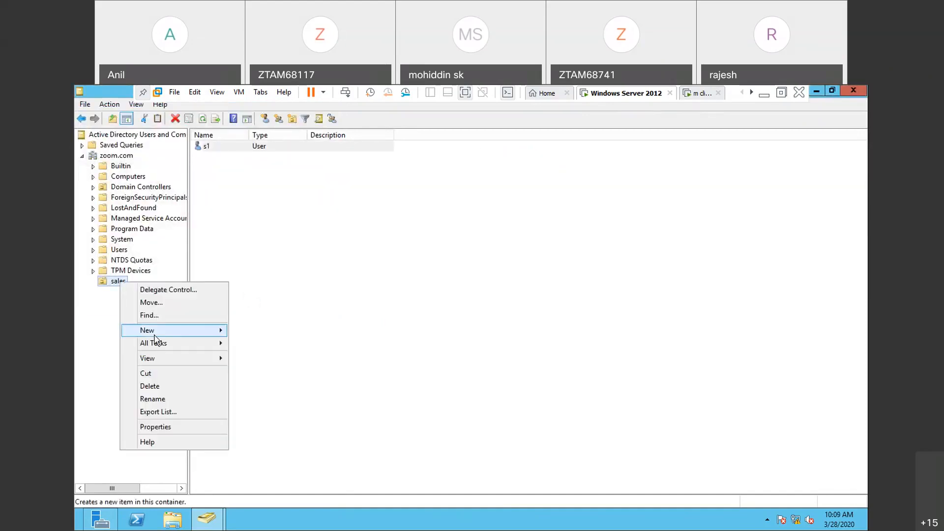
mouse_move(155, 336)
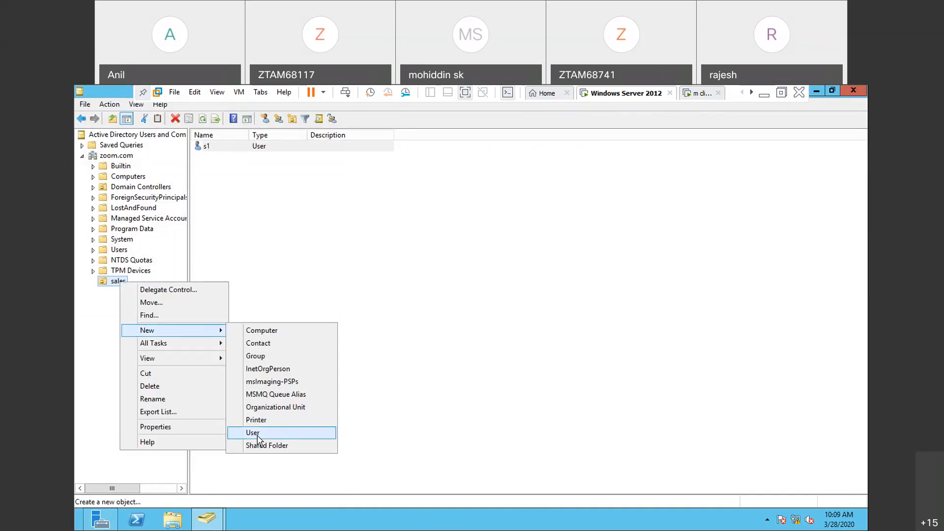
click(258, 438)
text(s2)
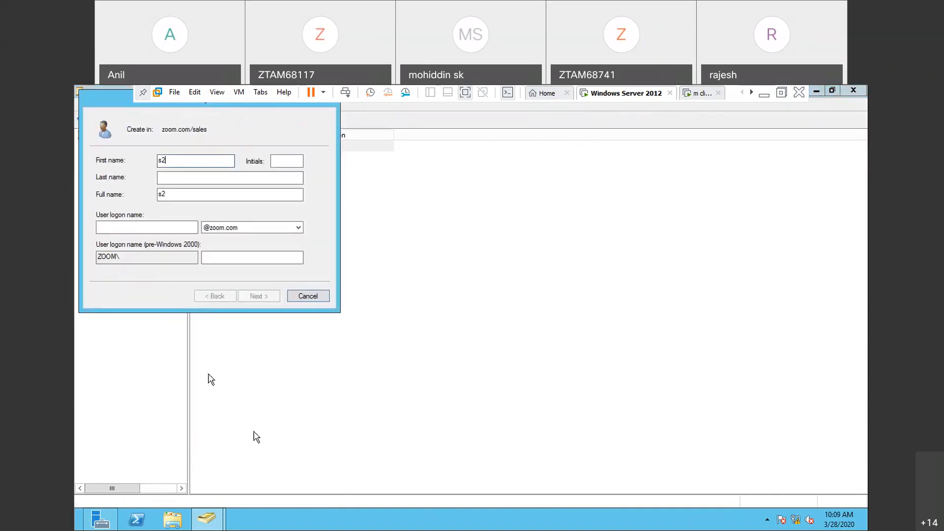
click(161, 227)
text(s2)
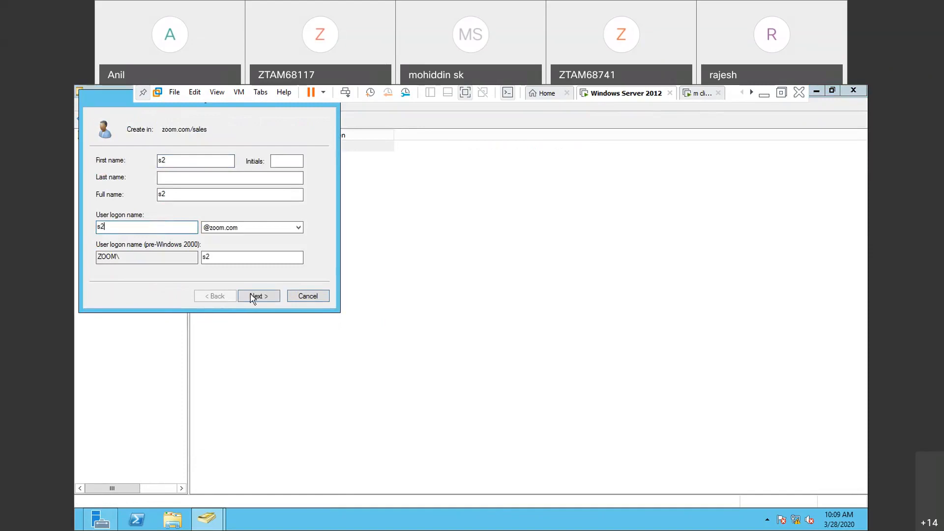
click(267, 301)
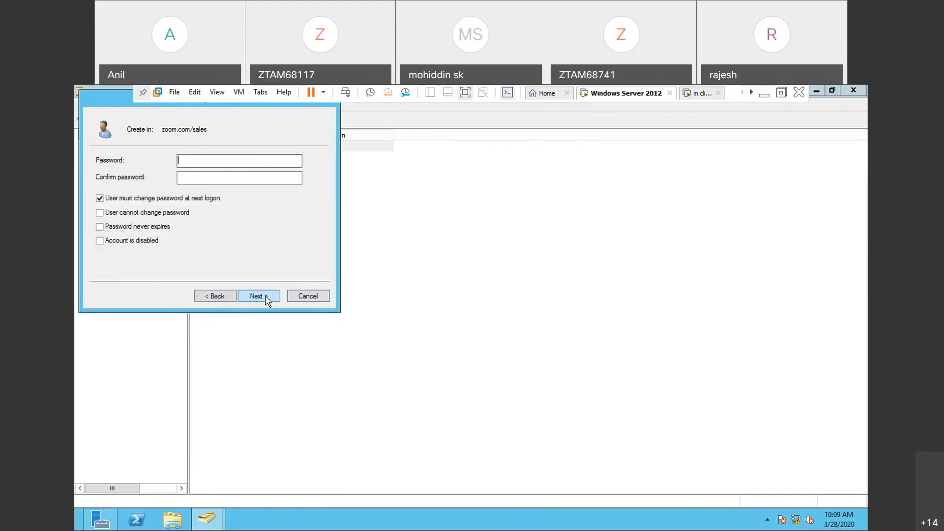
click(198, 198)
click(257, 297)
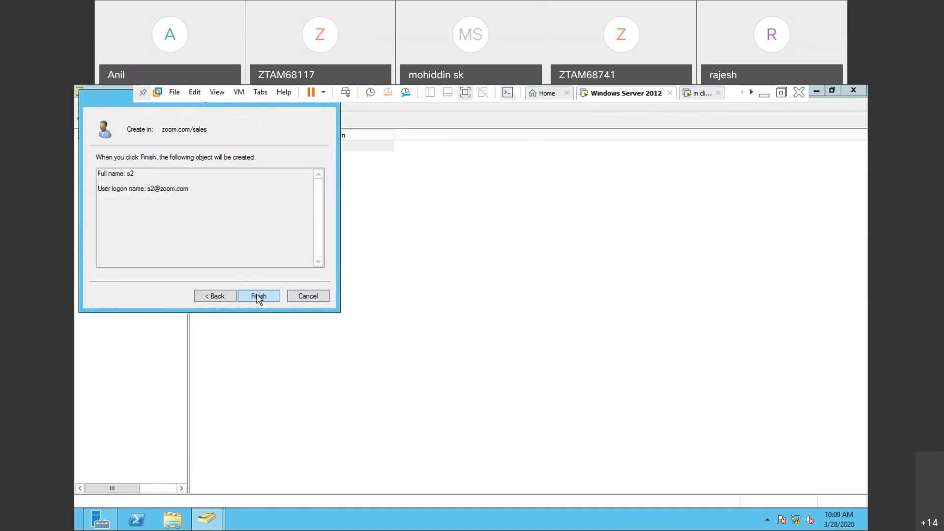
click(258, 297)
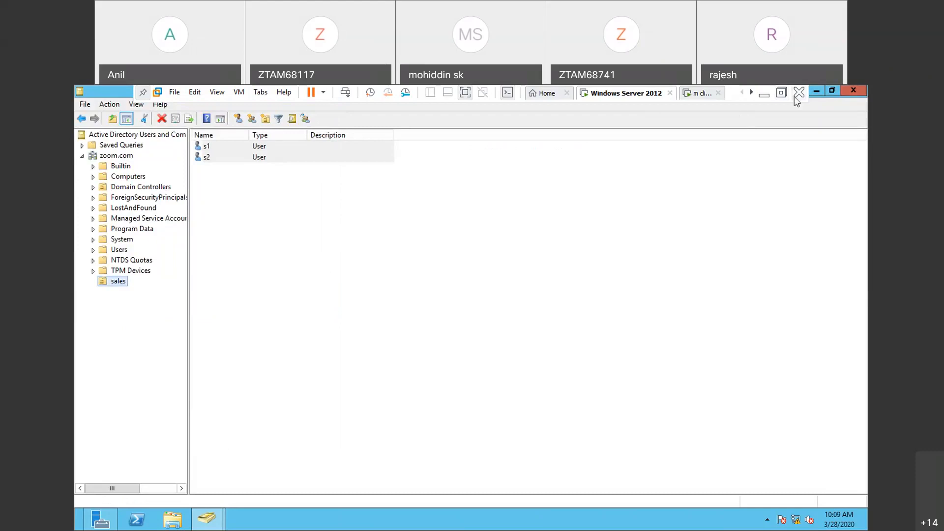
click(858, 94)
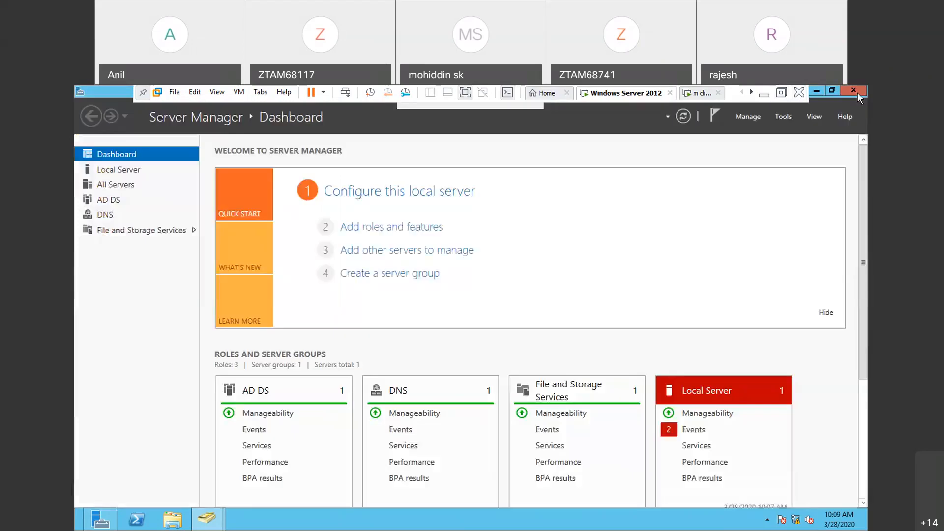
- Open Group Policy Management and create a GPO named "remove the computer icon to sales" linked to the sales OU
click(785, 116)
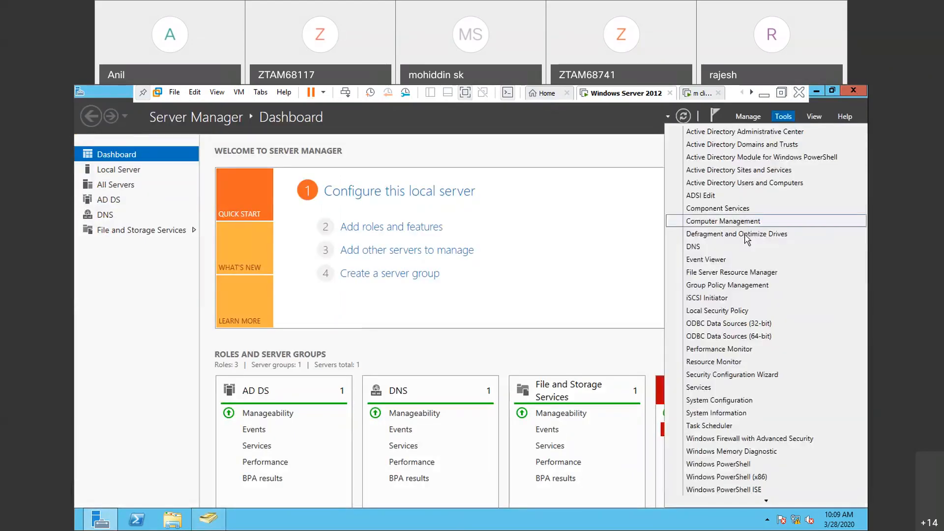
click(734, 287)
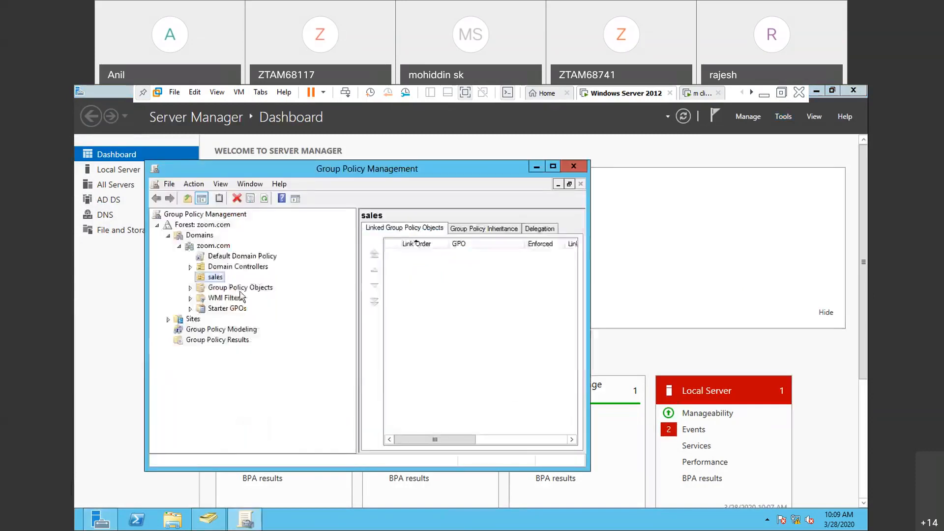
right_click(215, 282)
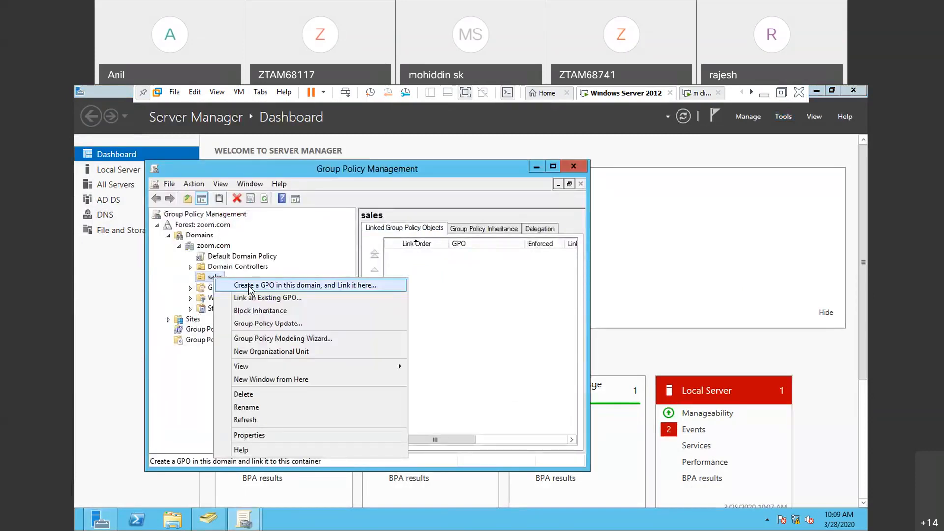
click(250, 285)
text(r)
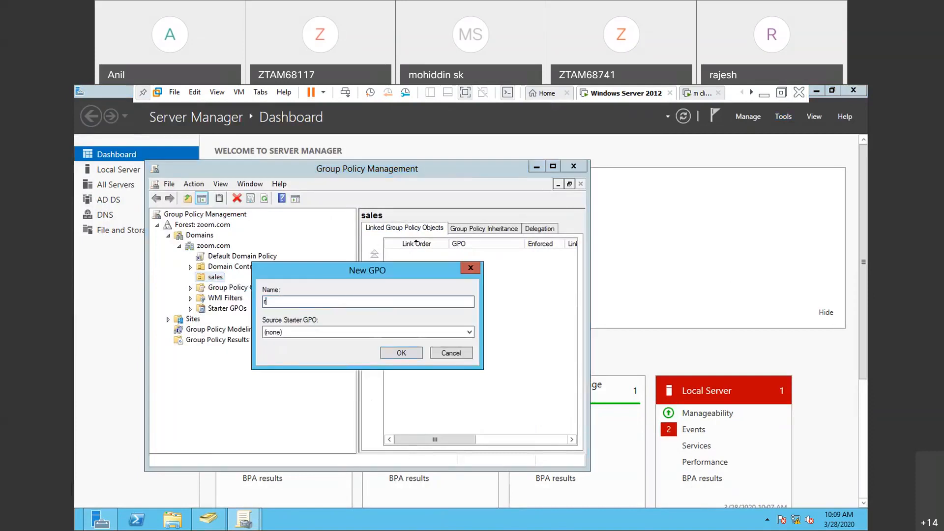
text(emove  the  comp)
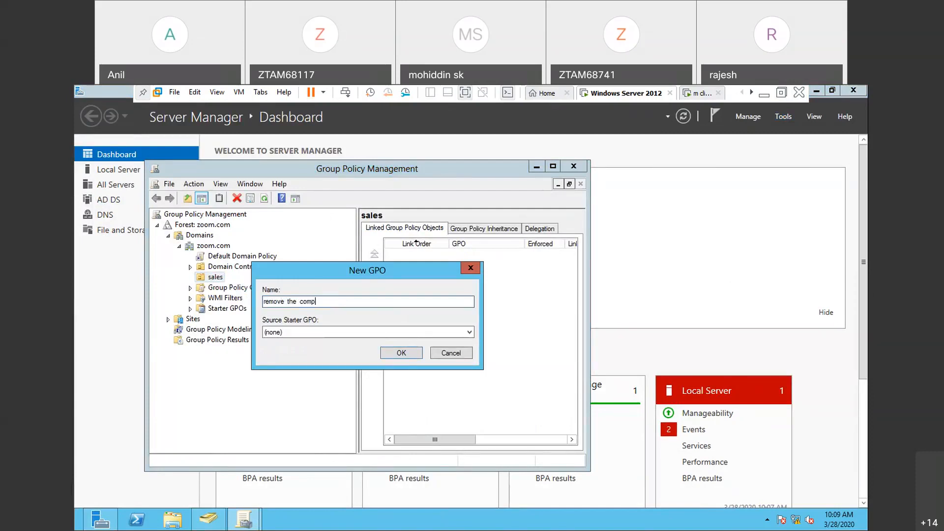
text(uter  icon to  sels)
key(BackSpace)
key(BackSpace)
key(BackSpace)
text(ales)
key(Return)
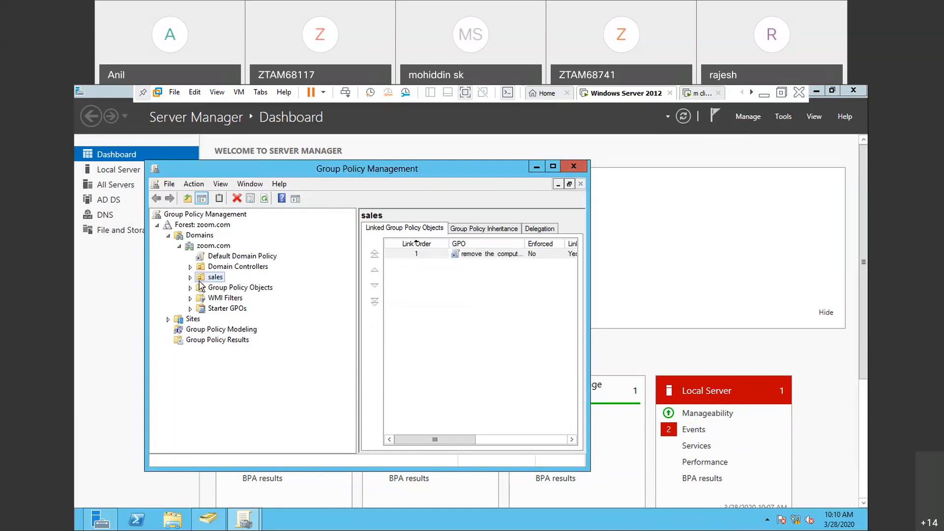
- Open the new GPO under sales for editing and go to the Desktop administrative templates under the User Configuration policies
click(190, 277)
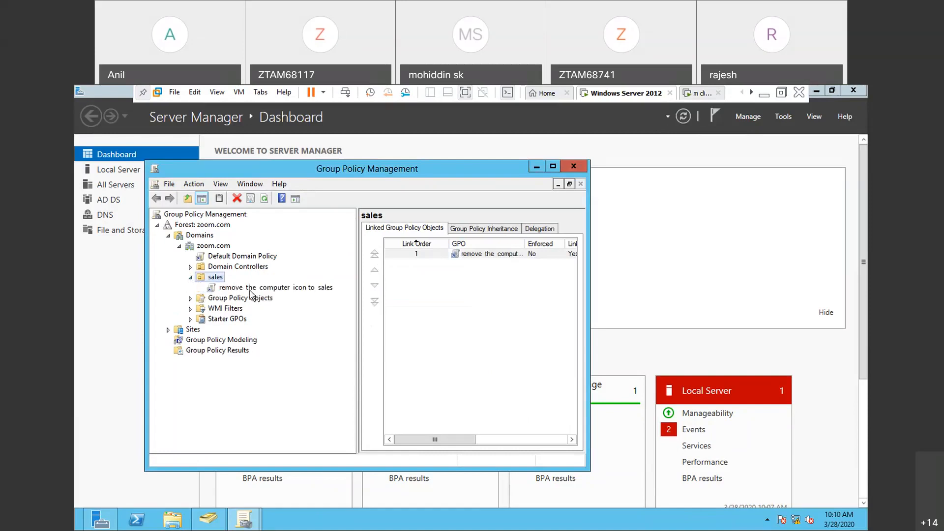
click(251, 290)
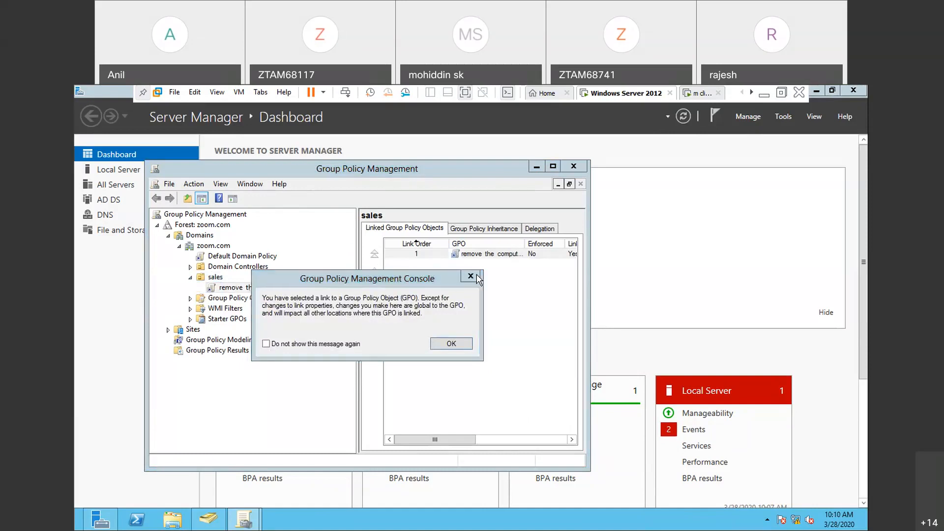
key(Return)
right_click(304, 290)
click(315, 294)
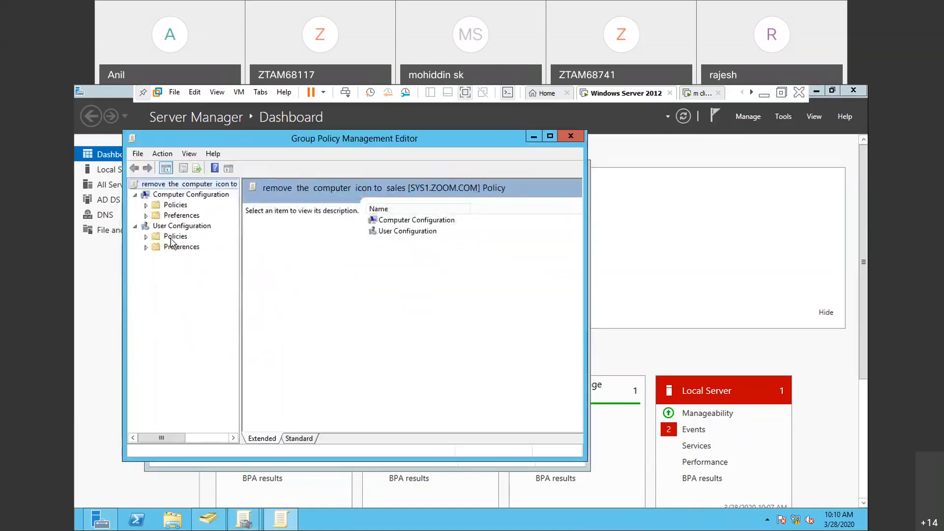
click(146, 237)
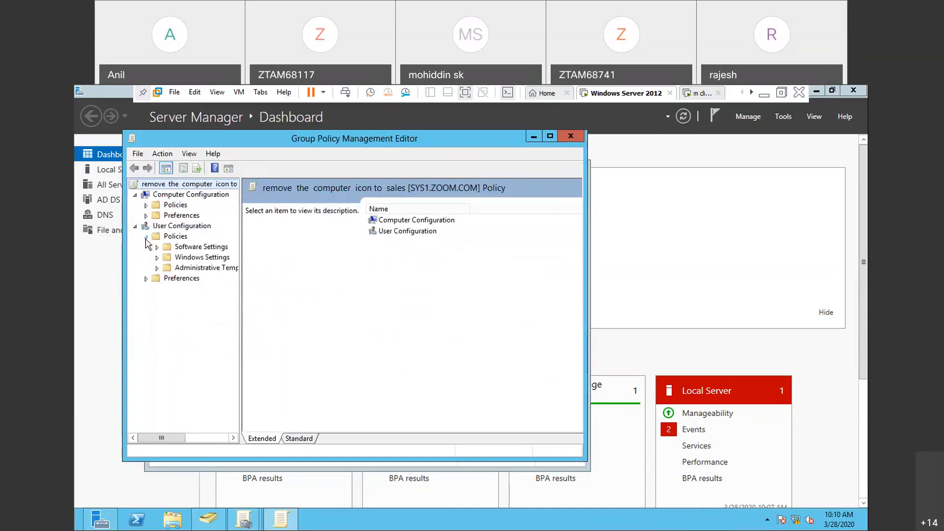
click(157, 268)
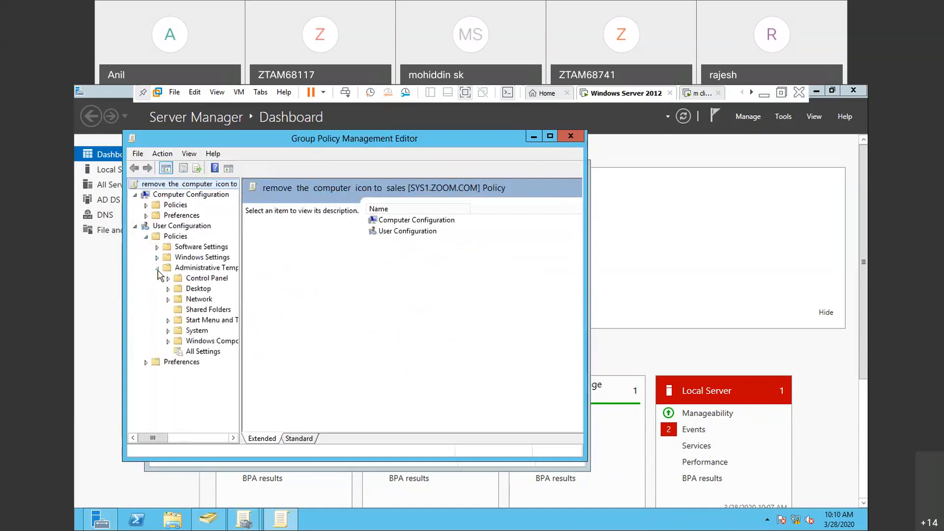
drag(250, 286, 291, 286)
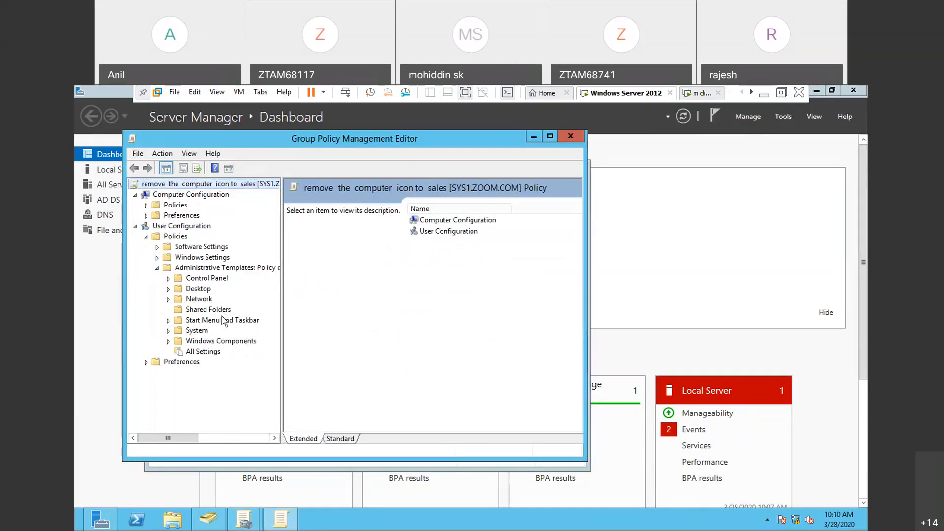
double_click(197, 289)
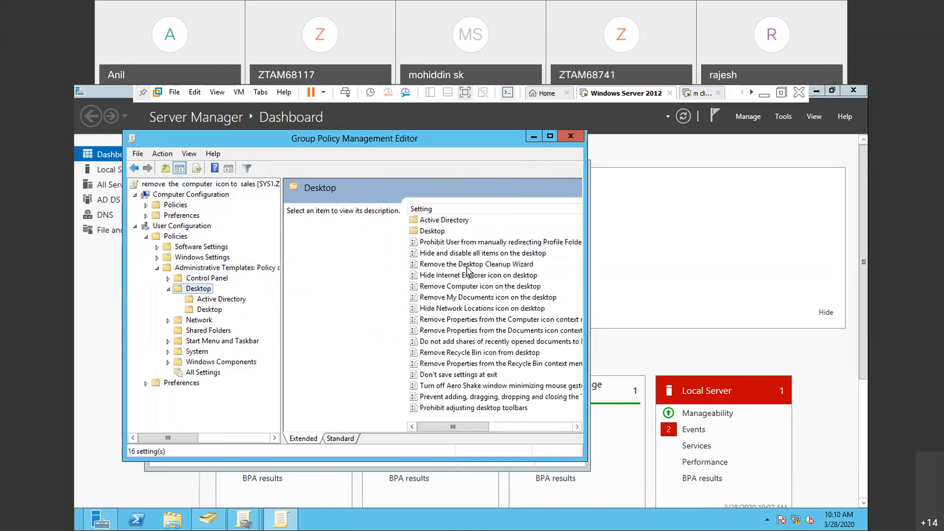
- Enable the "Remove Computer icon on the desktop" policy setting and refresh the policies by running gpupdate
click(467, 267)
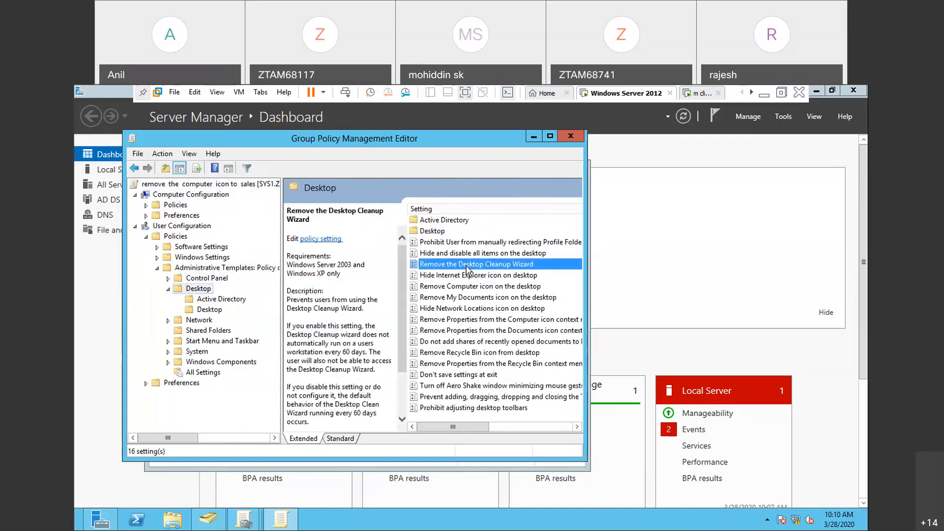
click(466, 286)
right_click(466, 287)
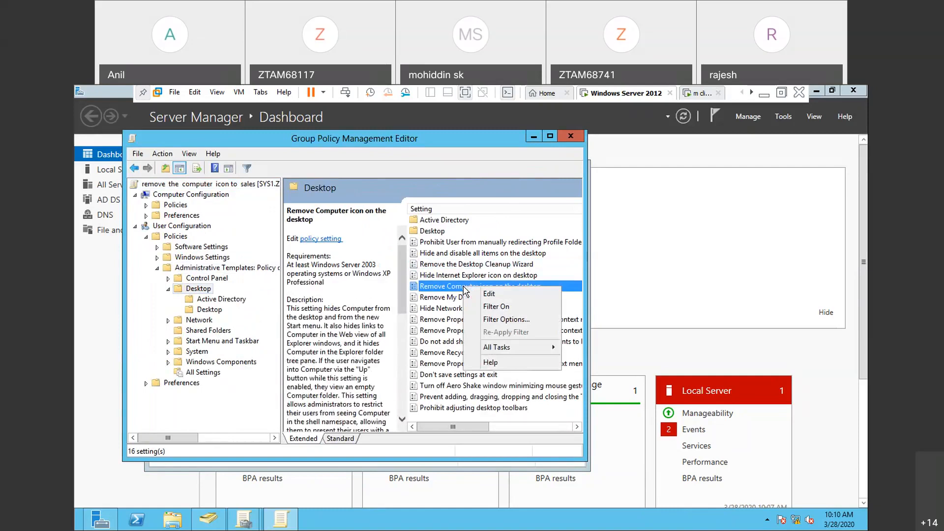
click(489, 294)
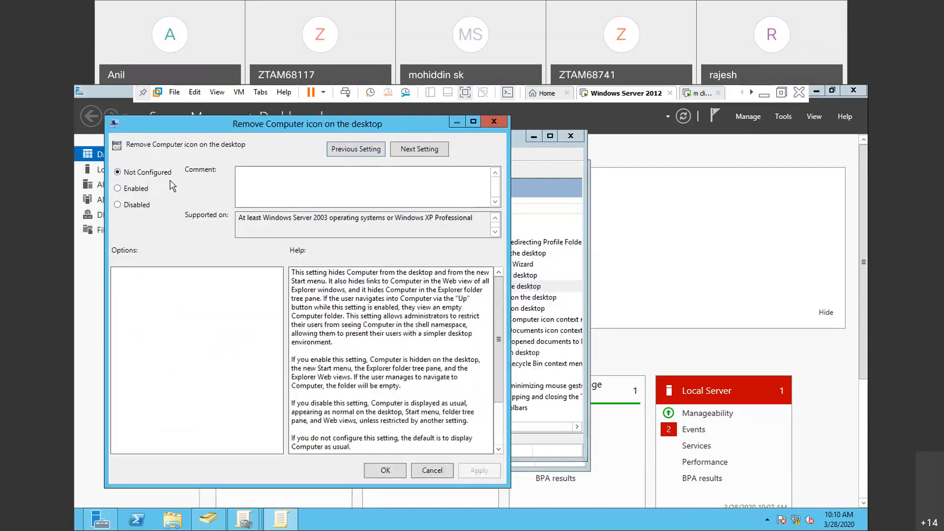
click(117, 190)
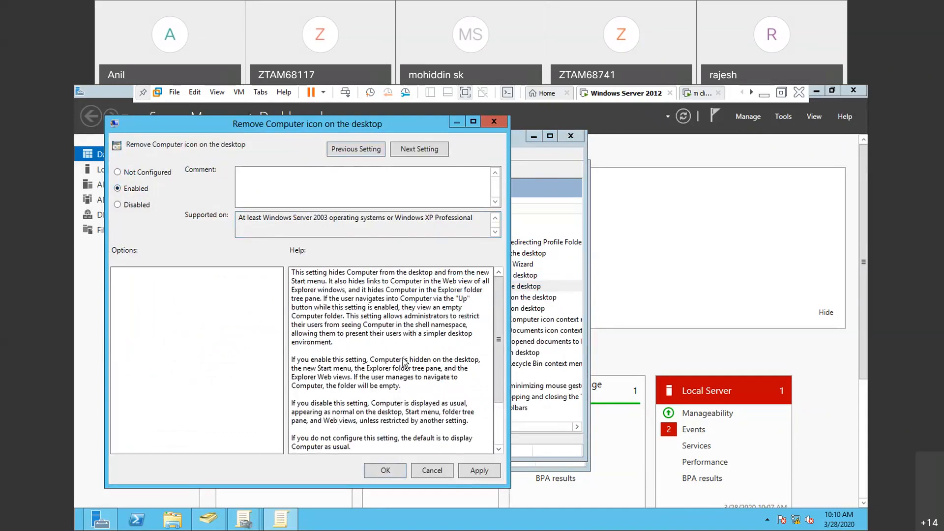
click(476, 474)
click(386, 471)
key(super+r)
key(Return)
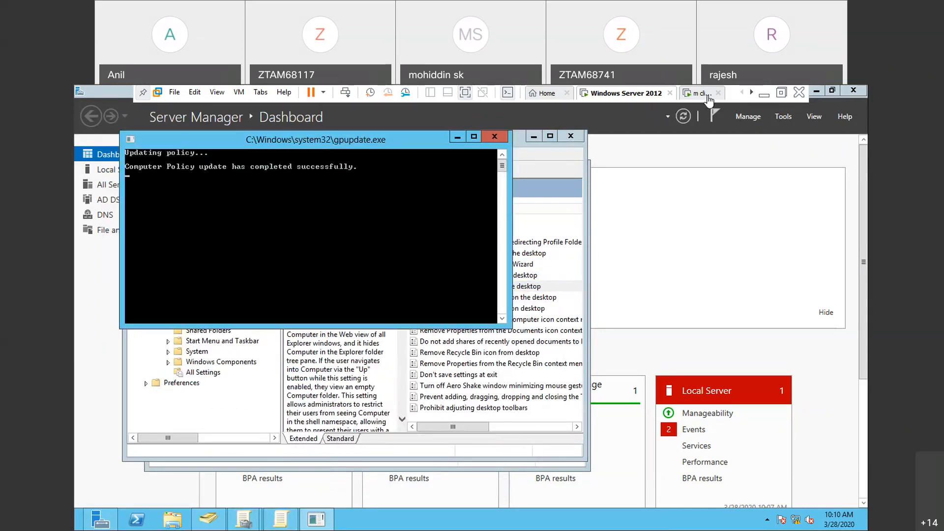
- Switch to the client virtual machine, close its two network windows and sign out of the current account
click(706, 95)
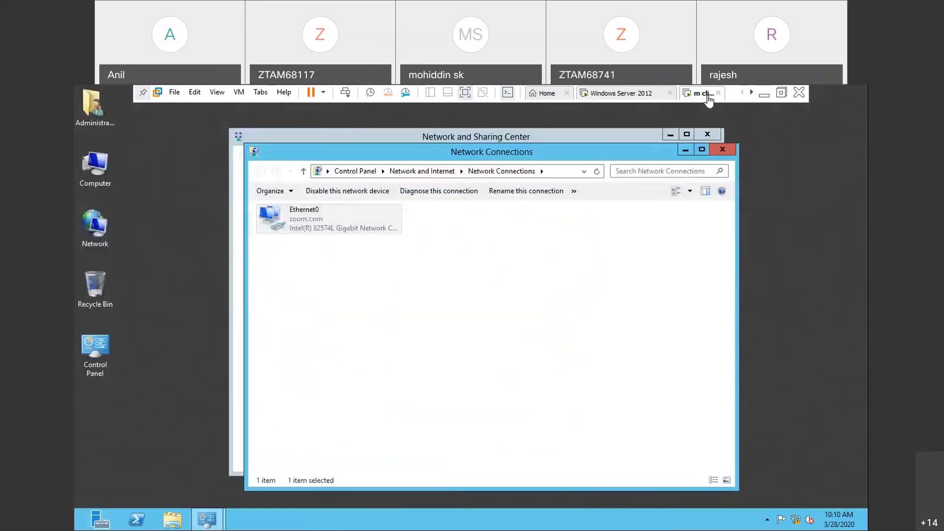
click(721, 148)
click(707, 134)
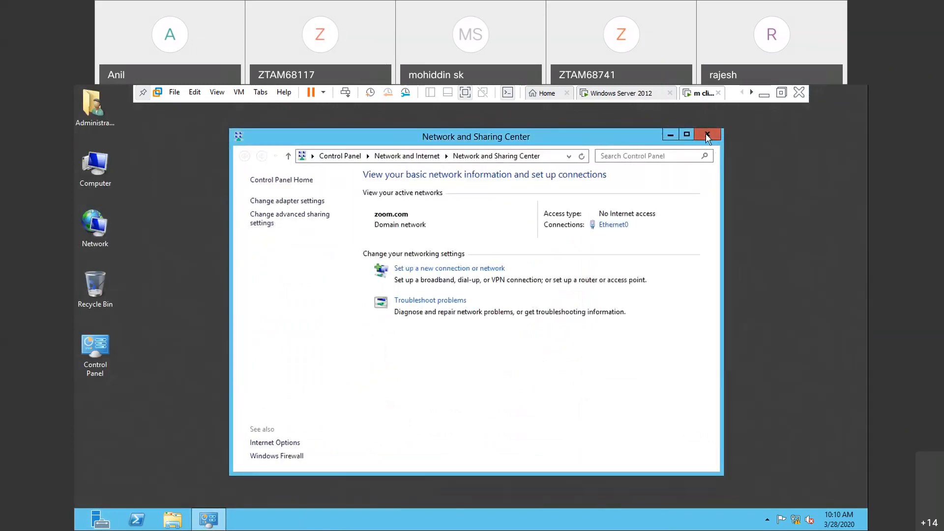
key(ctrl+alt+Insert)
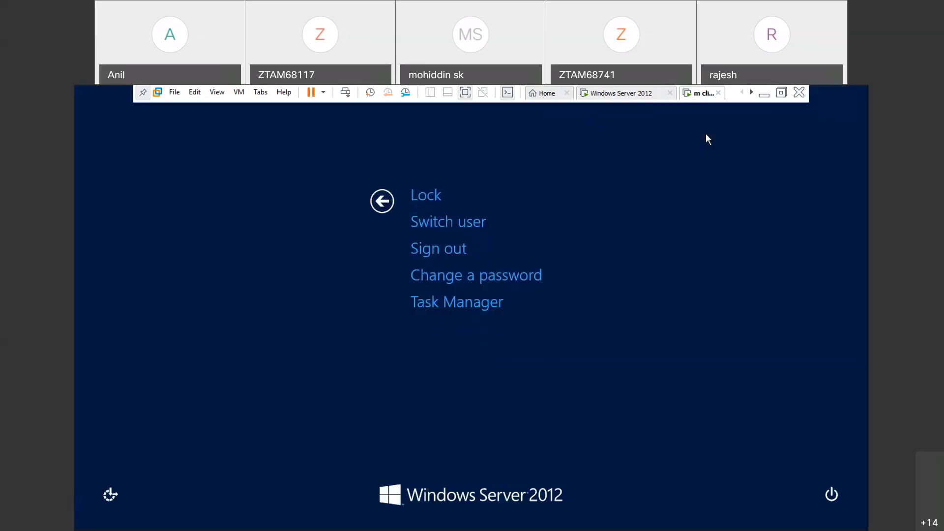
click(459, 248)
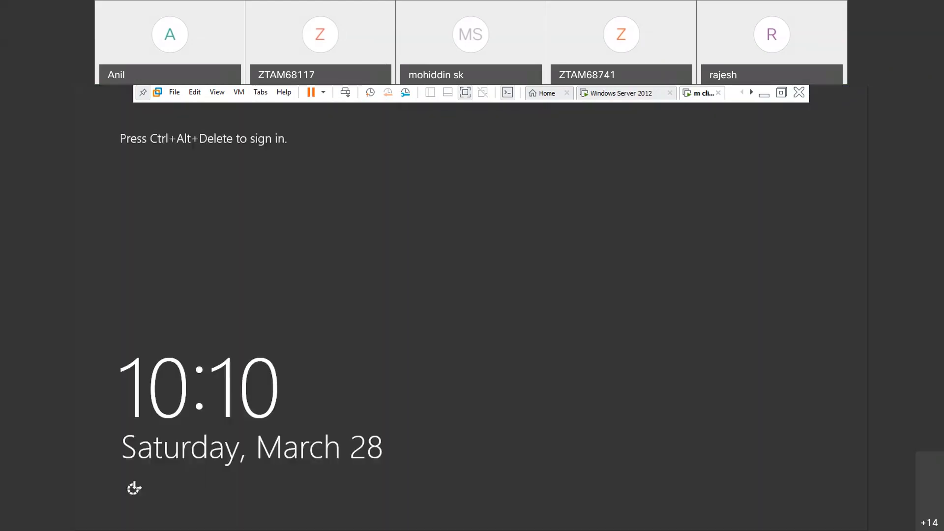
- Sign in to the client as another user, s1, leaving the password blank
key(ctrl+alt+Delete)
click(530, 277)
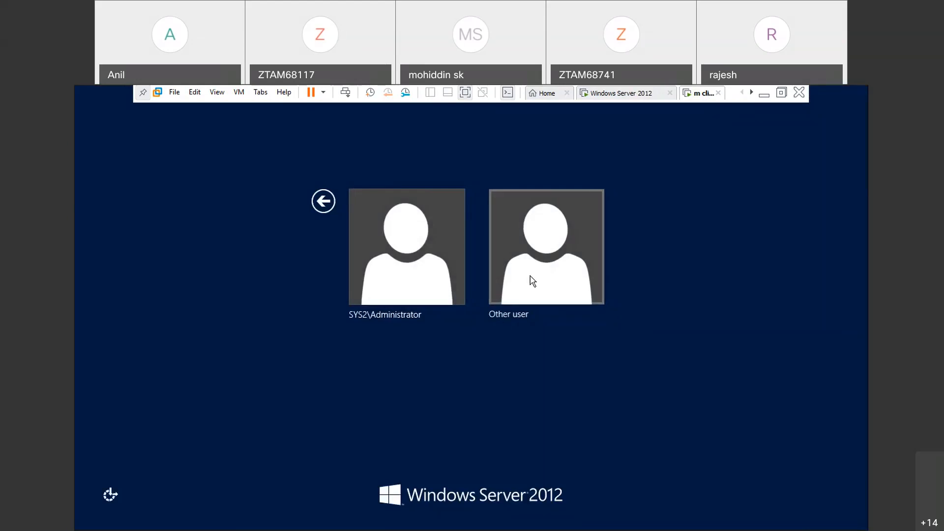
text(s1)
key(Return)
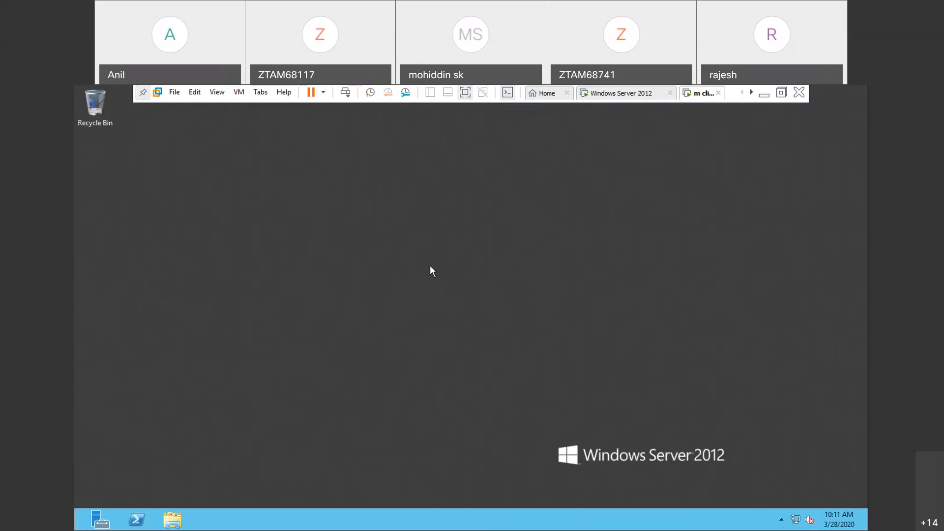
- Search the system settings for icons and open the option to show or hide common icons on the desktop
key(super+i)
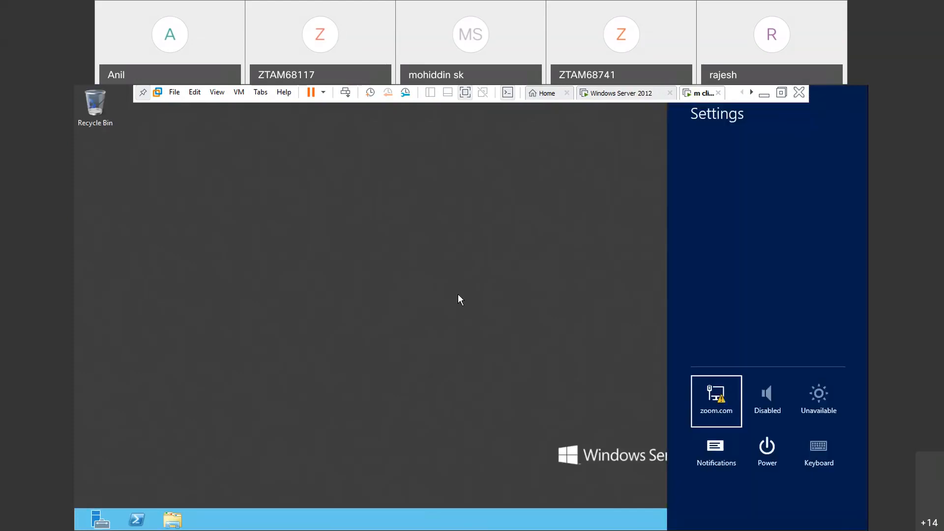
click(458, 294)
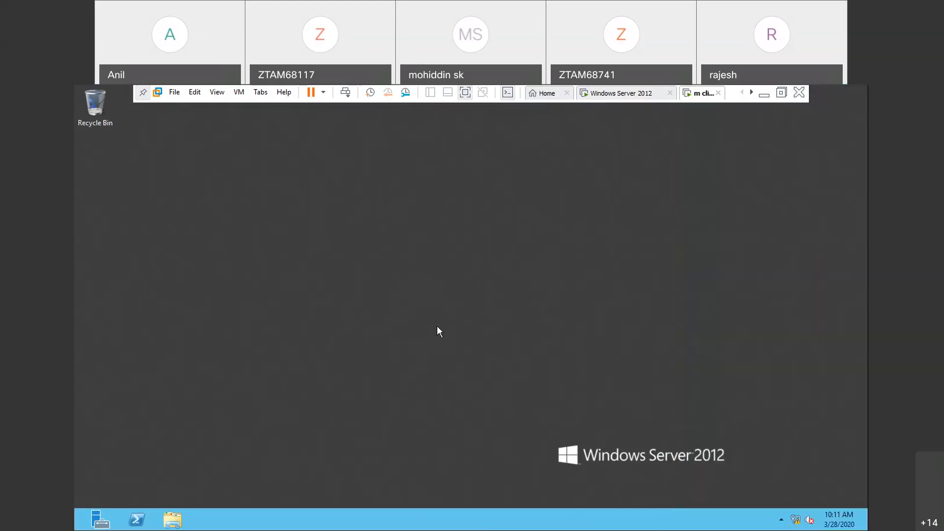
key(super)
text(icons)
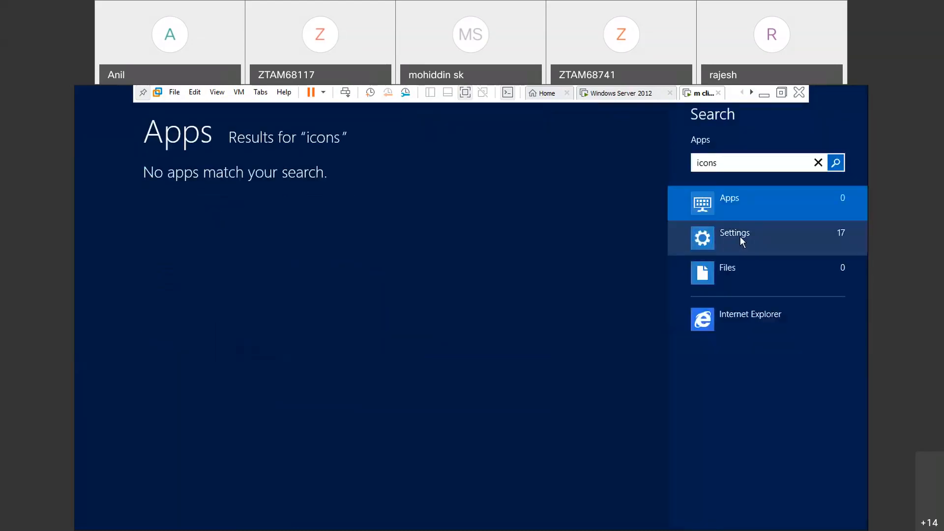
click(740, 237)
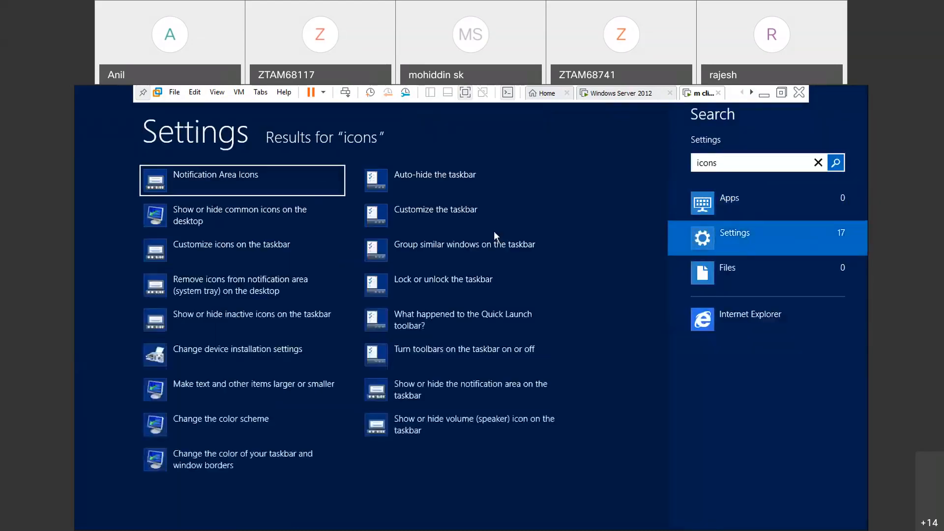
click(240, 210)
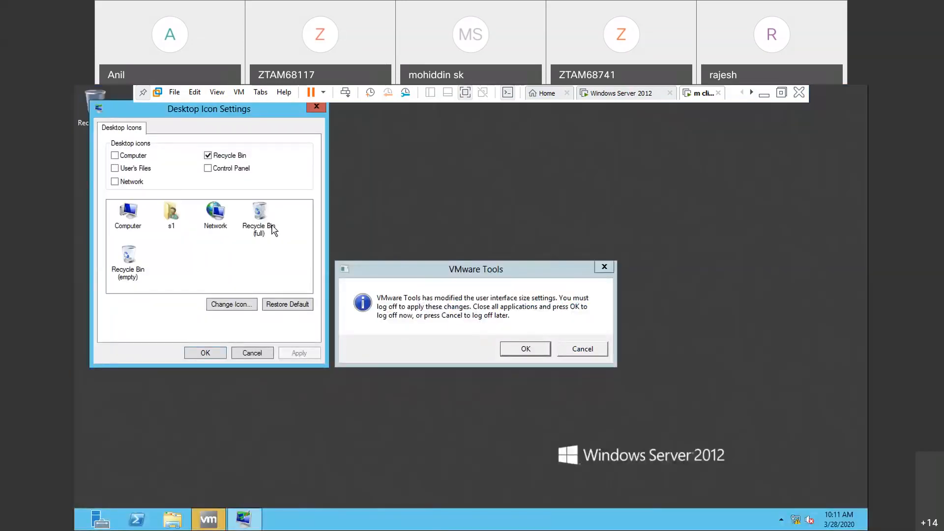
- Postpone the VMware Tools log-off and turn on the Computer, User's Files, Network and Control Panel desktop icons
click(590, 352)
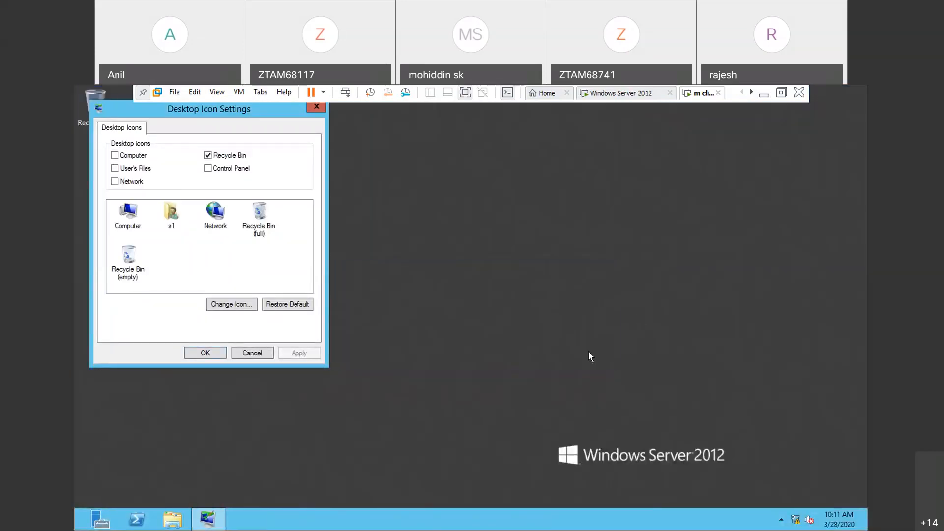
click(115, 169)
click(116, 182)
click(210, 169)
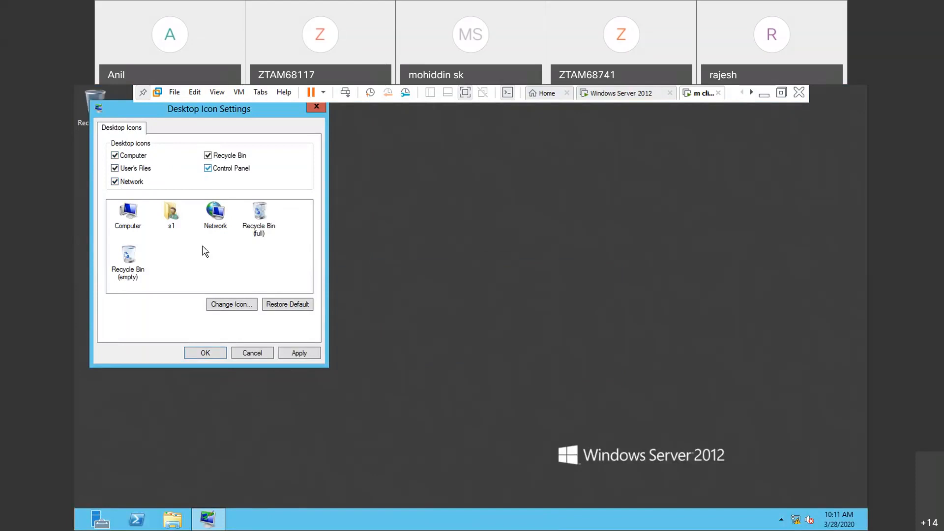
click(310, 355)
click(204, 354)
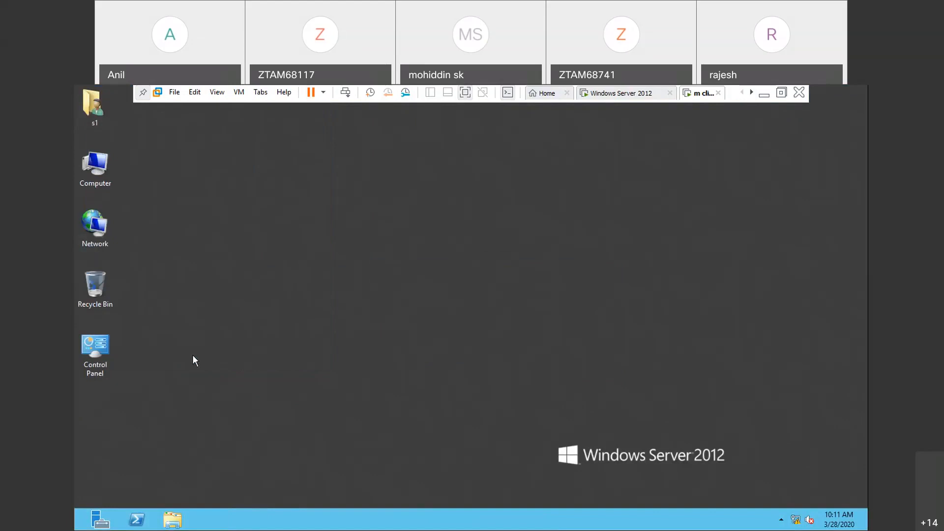
- Minimize the virtual machine and switch to the mcse practicals notes in Notepad to check the verification instructions
click(764, 97)
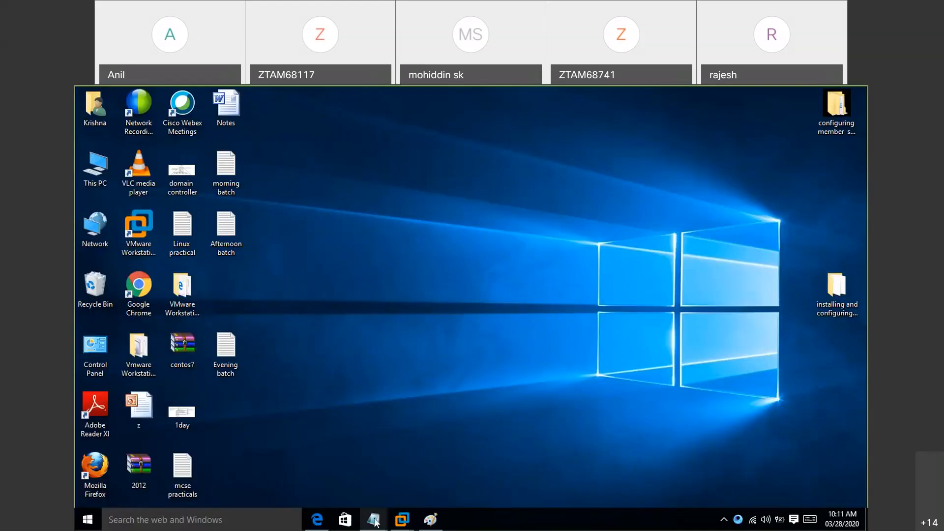
mouse_move(374, 520)
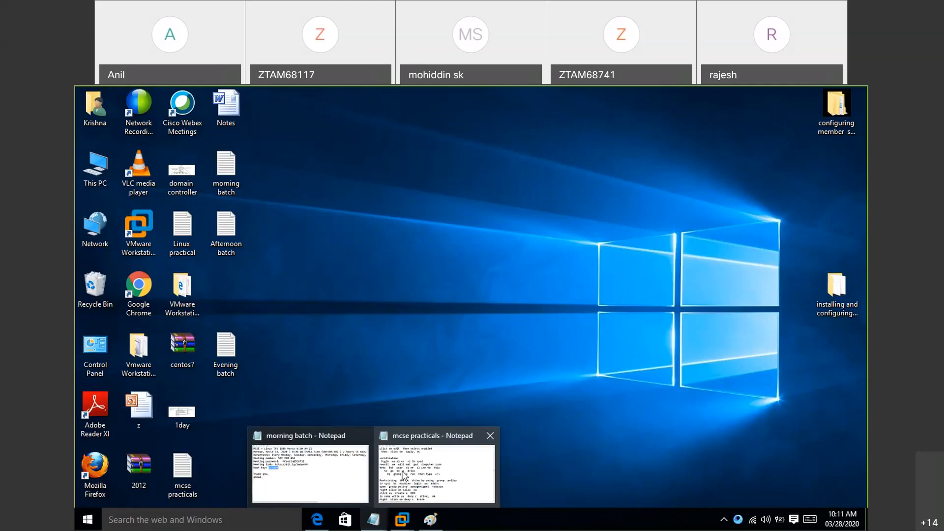
click(404, 475)
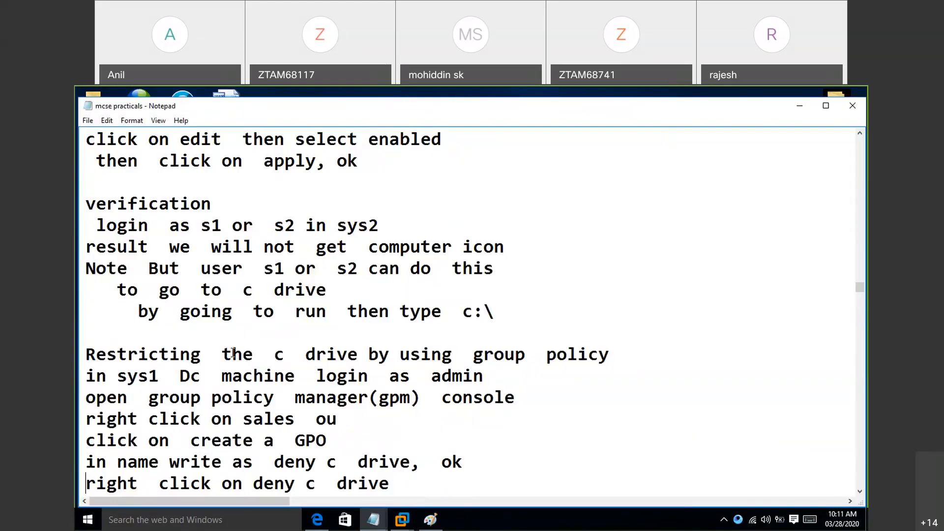
- Read the notes on restricting the C drive by group policy, from creating the deny c drive GPO to its verification
key(Down)
key(Down)
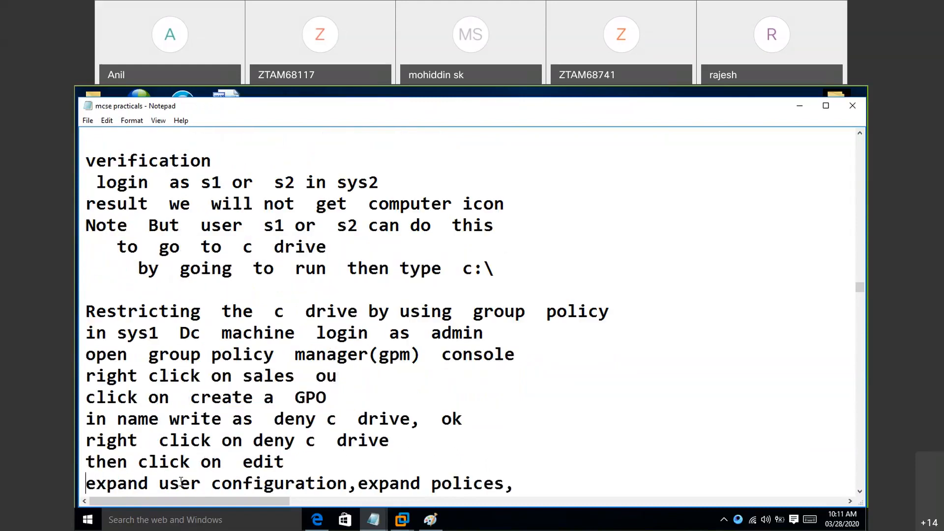
key(Down)
key(Down)
key(Down)
key(Down)
key(Down)
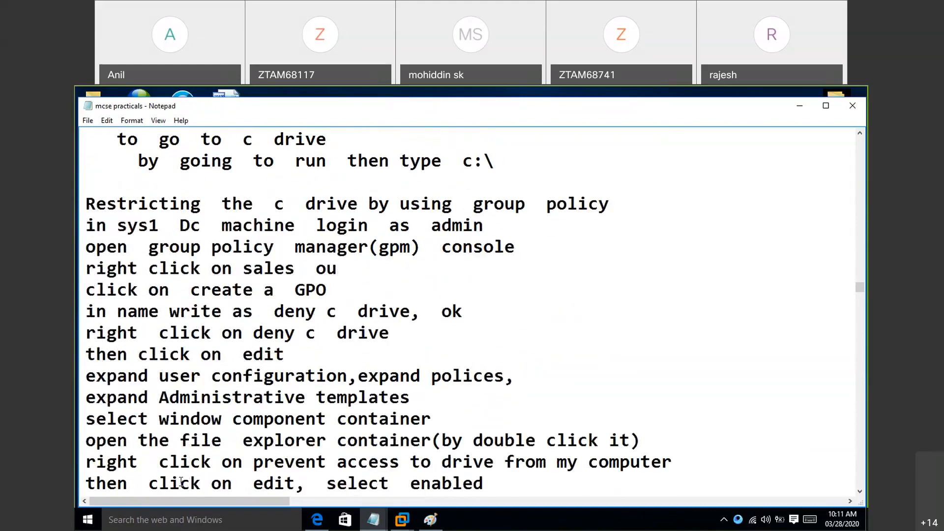
key(Down)
key(Down)
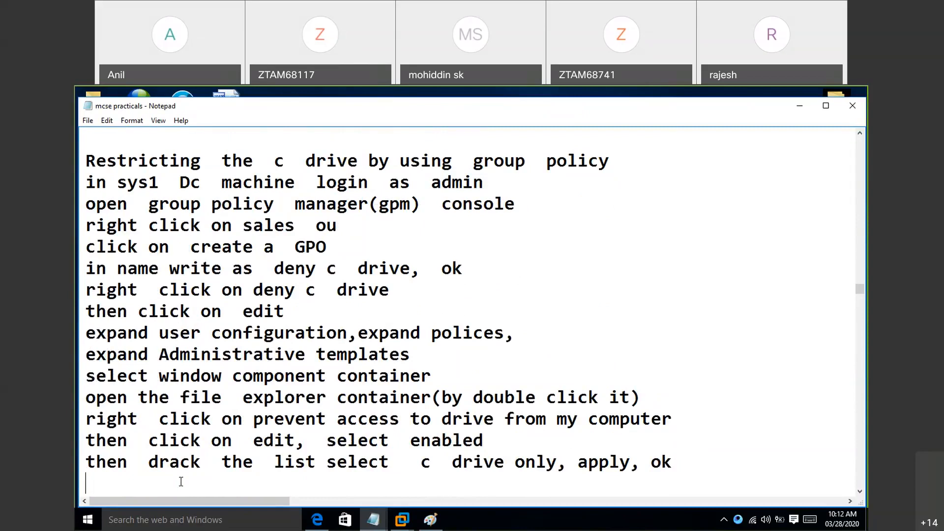
key(Down)
key(Down)
key(Down)
key(Down)
key(Down)
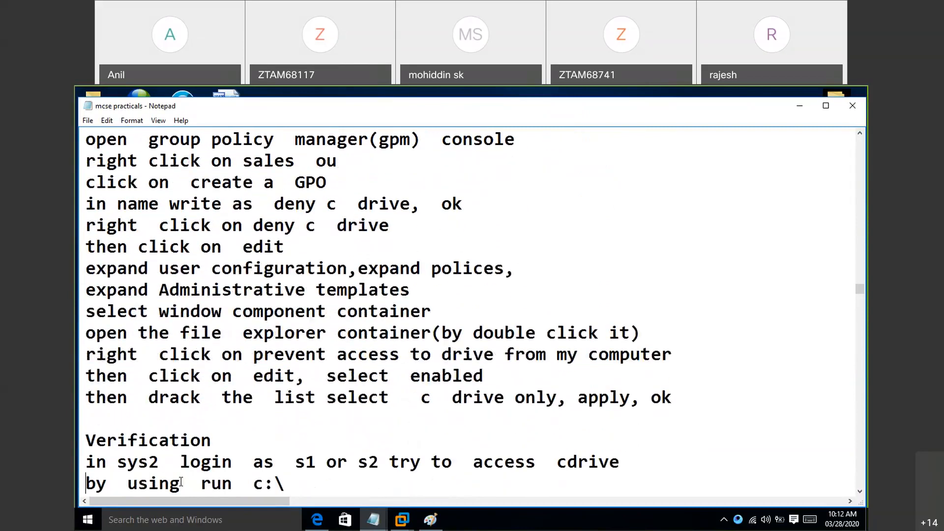
key(Down)
key(Down)
- Go back through the notes and review the instructions for creating, editing and verifying the GPO that removes the computer icon
key(Up)
key(Up)
key(Up)
key(Up)
key(Up)
key(Up)
key(Up)
key(Up)
key(Up)
key(Up)
key(Up)
key(Up)
key(Up)
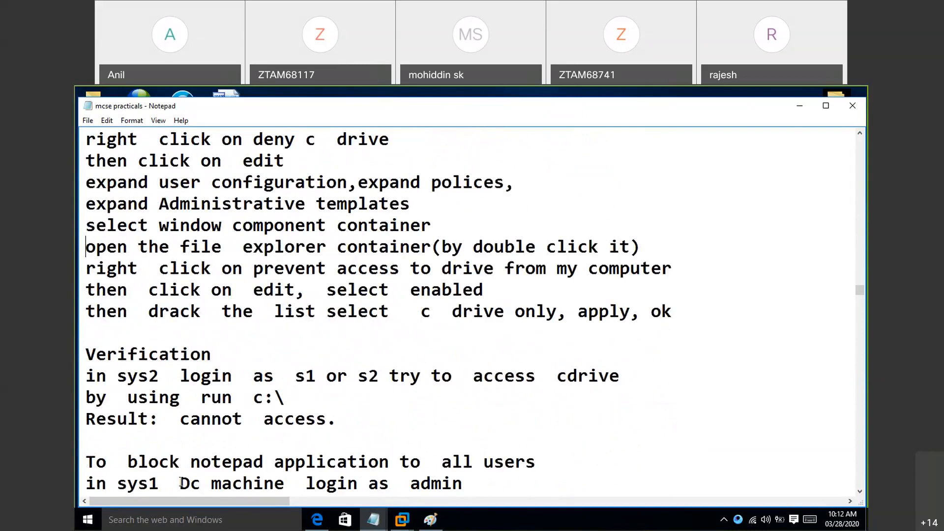
key(Up)
key(Up)
key(Up)
key(Up)
key(Up)
key(Up)
key(Up)
key(Up)
key(Up)
key(Up)
key(Up)
key(Up)
key(Up)
key(Up)
key(Up)
key(Up)
key(Up)
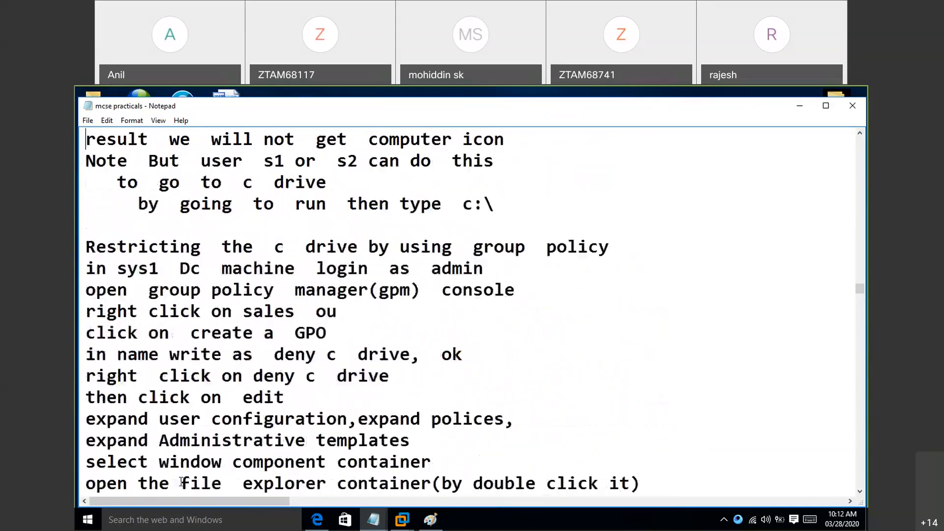
key(Up)
key(Up)
key(Up)
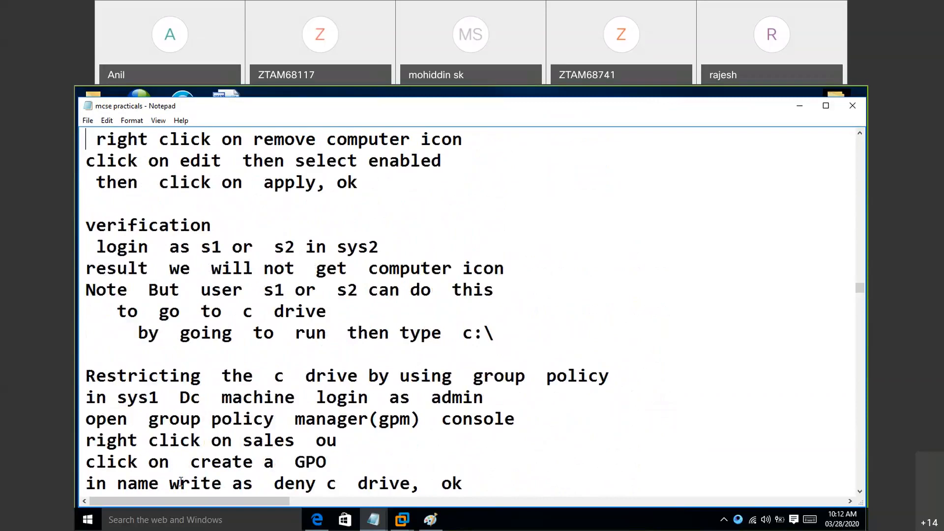
key(Up)
key(Up)
key(Up)
key(Up)
key(Up)
key(Up)
key(Up)
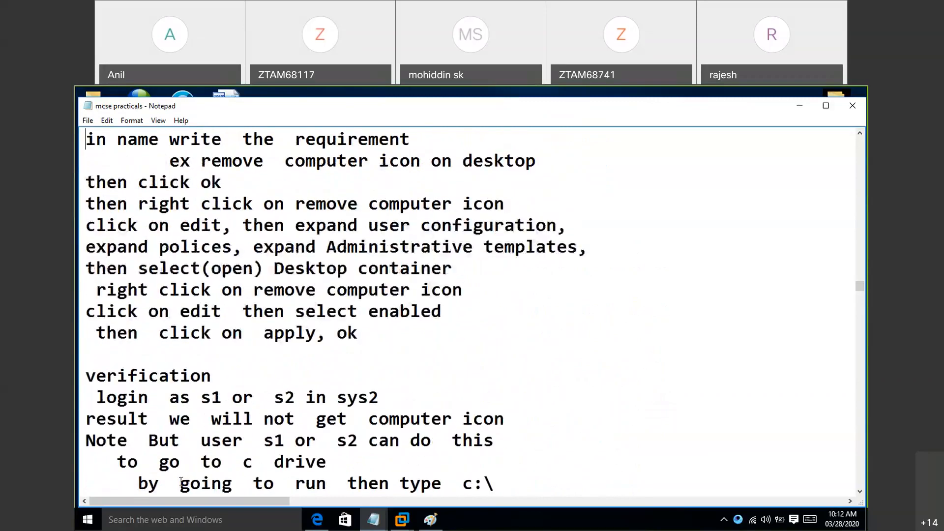
key(Up)
key(Up)
key(Up)
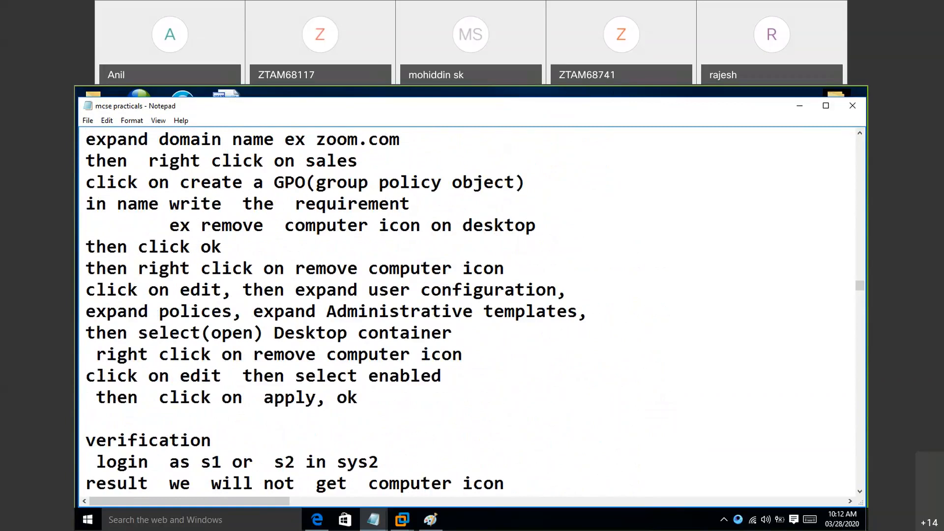
click(571, 104)
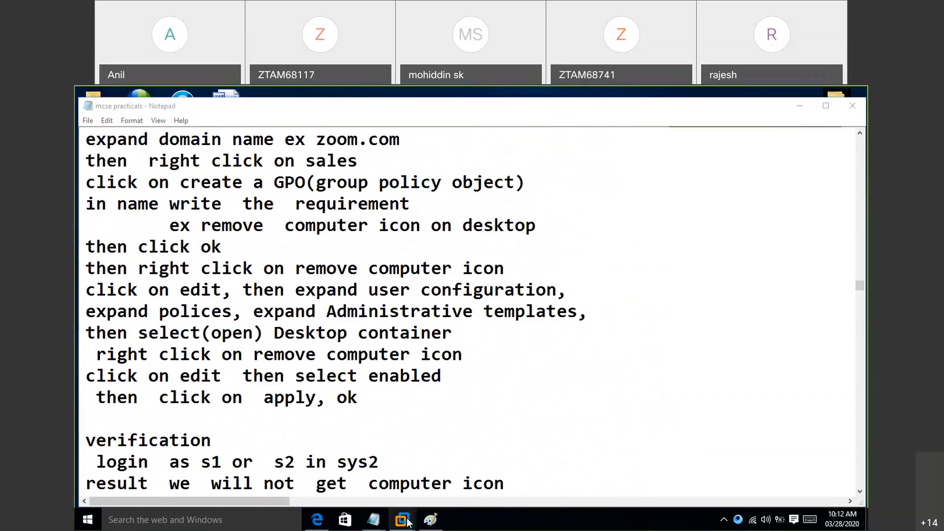
- Switch to the Windows Server 2012 virtual machine and review the state and help text of the Remove Computer icon on the desktop policy
mouse_move(402, 525)
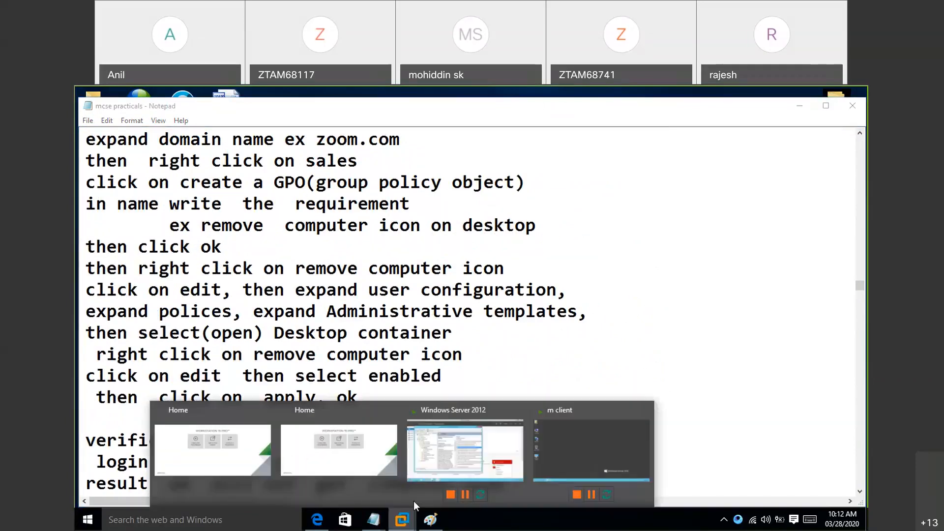
click(432, 444)
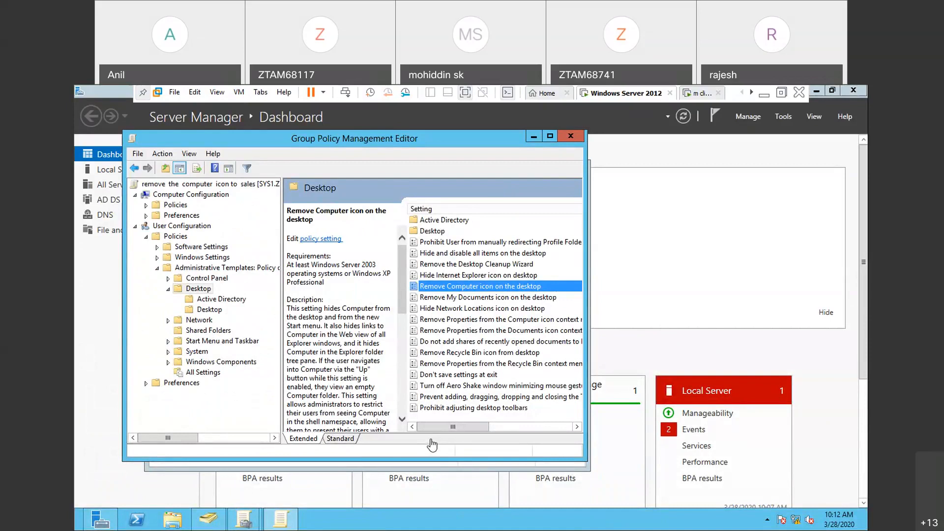
right_click(480, 286)
mouse_move(515, 349)
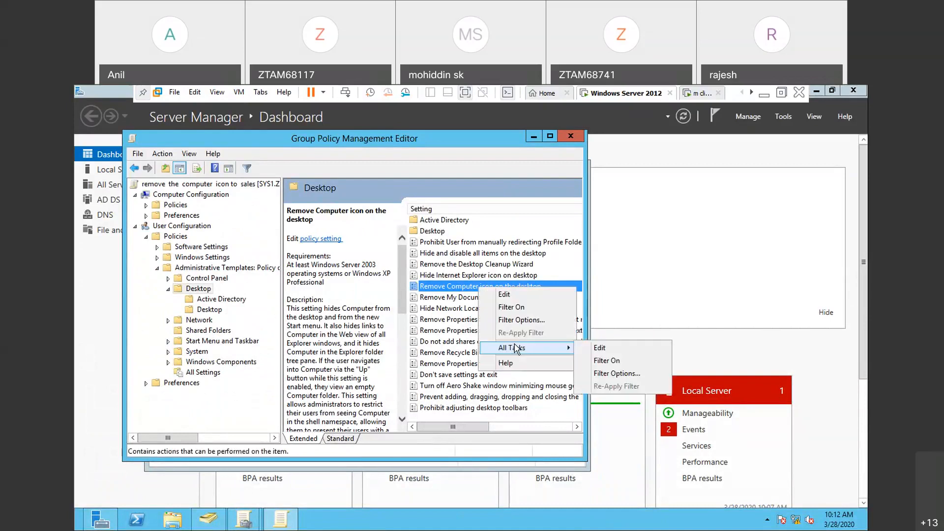
click(505, 294)
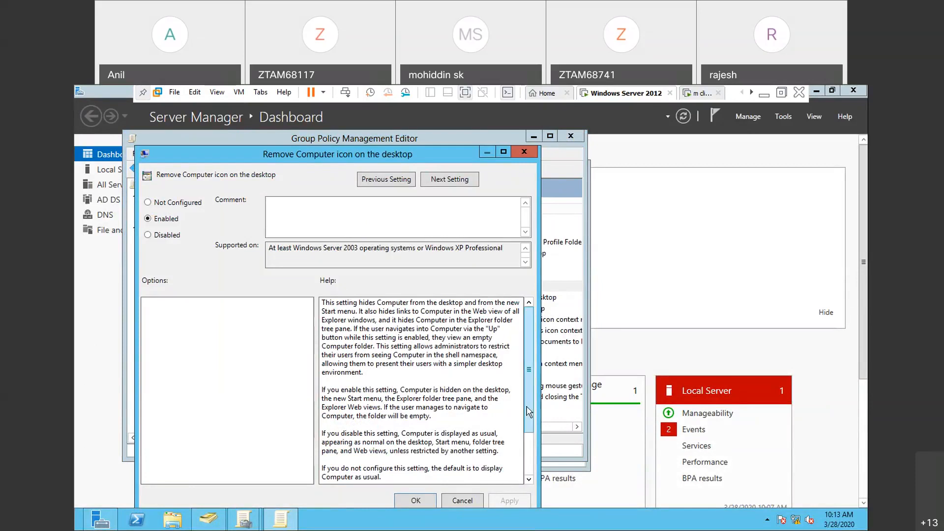
scroll(529, 412, down, 3)
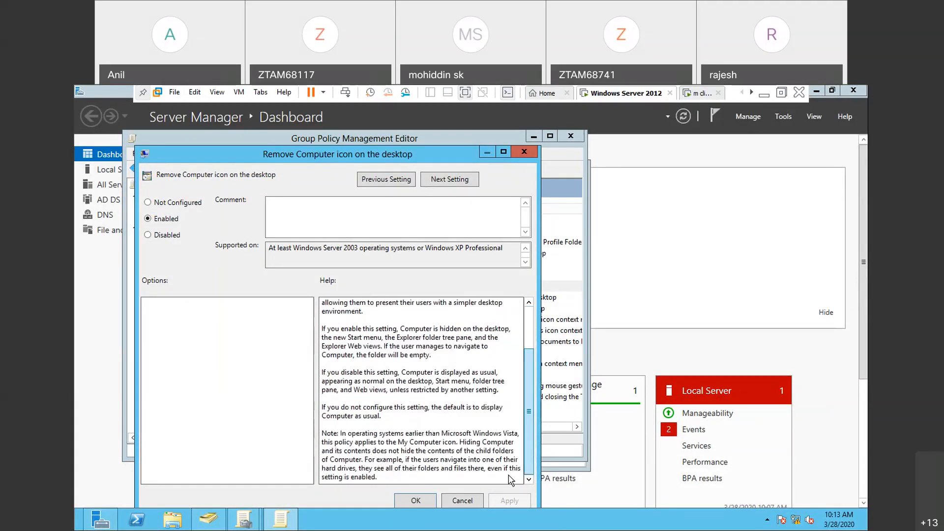
click(417, 501)
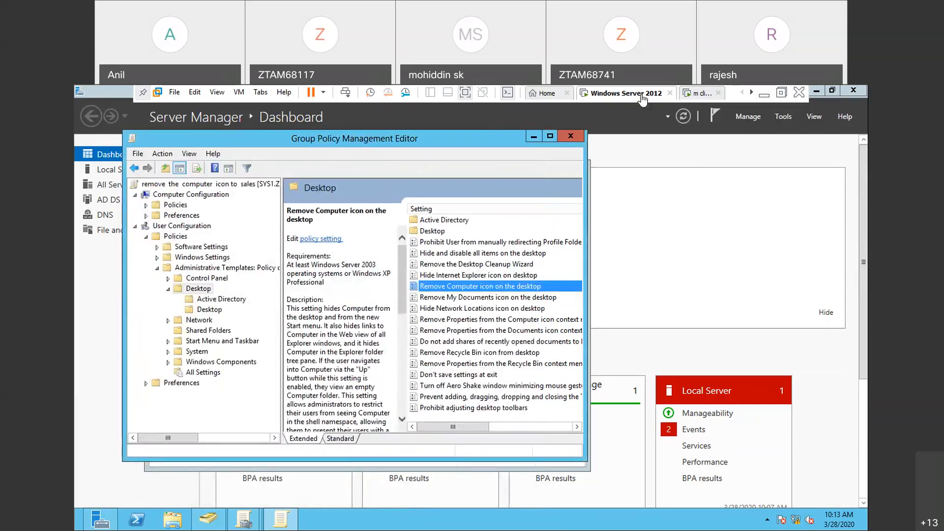
- Check the desktop icons on the m client, return to the Windows Server 2012 machine and minimize the virtual machine window
click(691, 93)
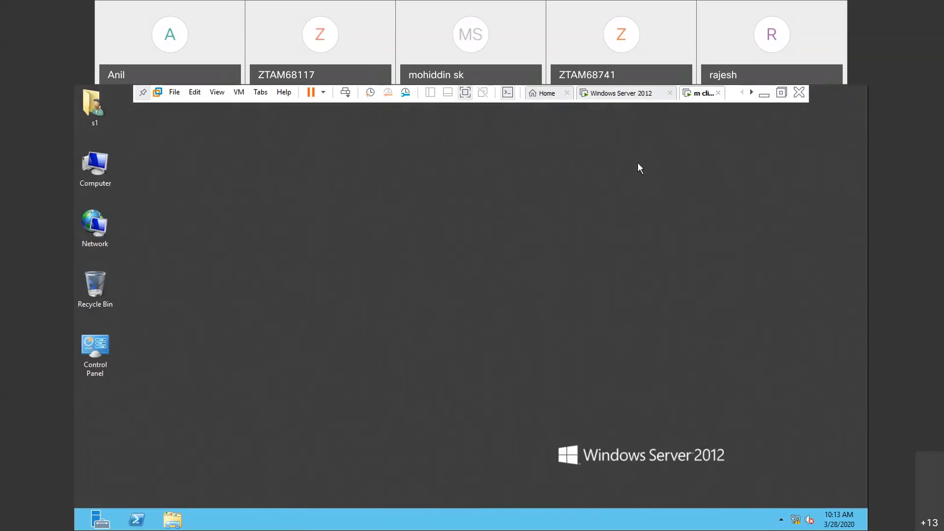
click(645, 96)
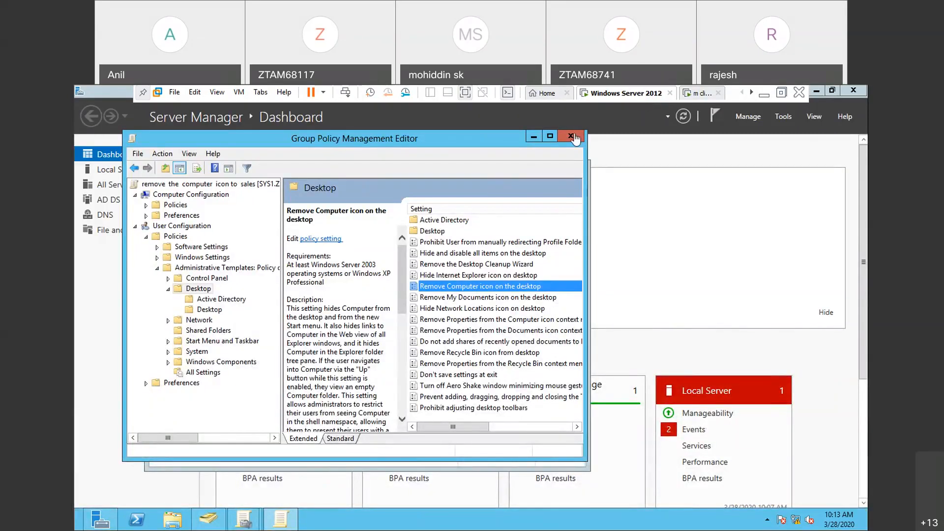
click(764, 94)
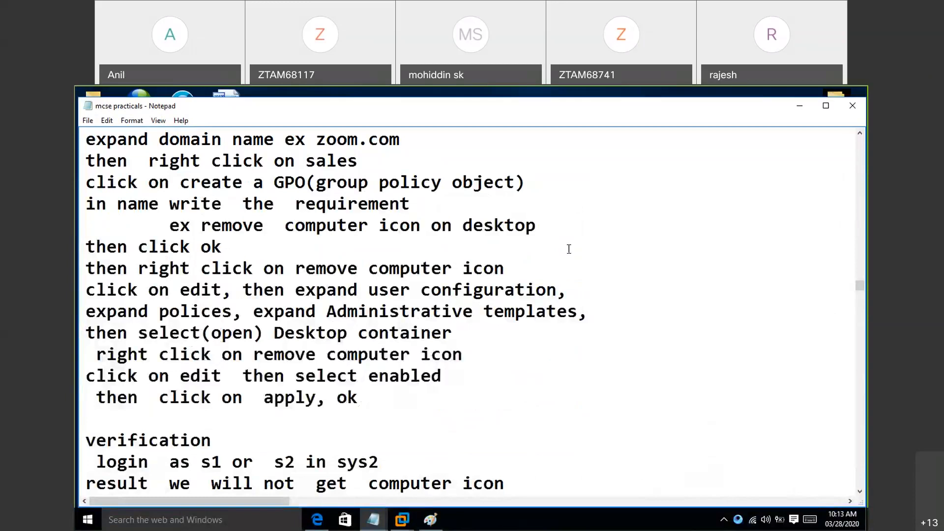
- Read the mcse practicals notes on restricting the C drive and blocking the notepad application for all users
scroll(317, 443, down, 2)
scroll(319, 443, down, 4)
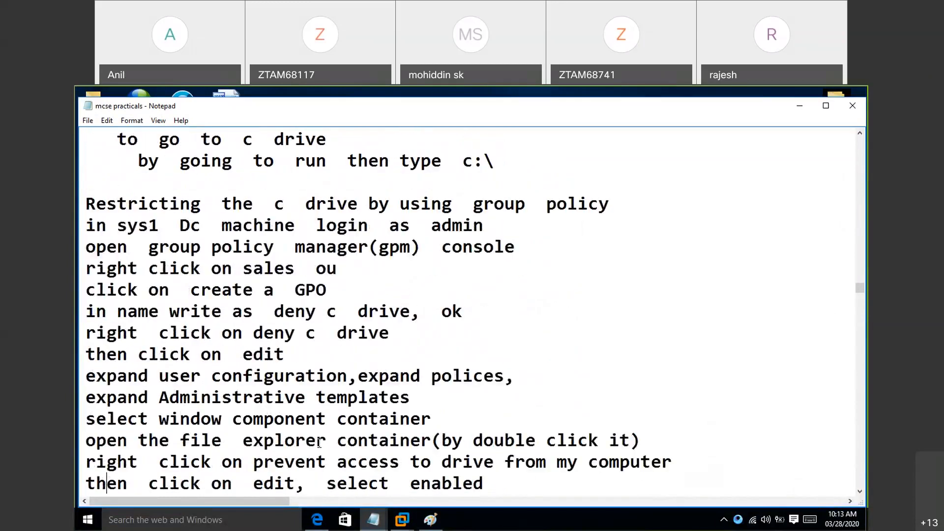
scroll(319, 443, down, 6)
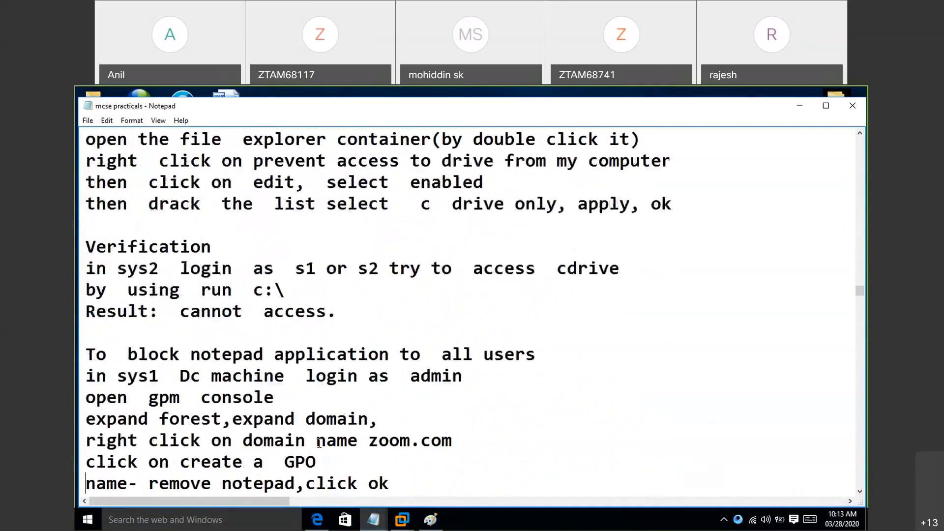
scroll(319, 443, down, 2)
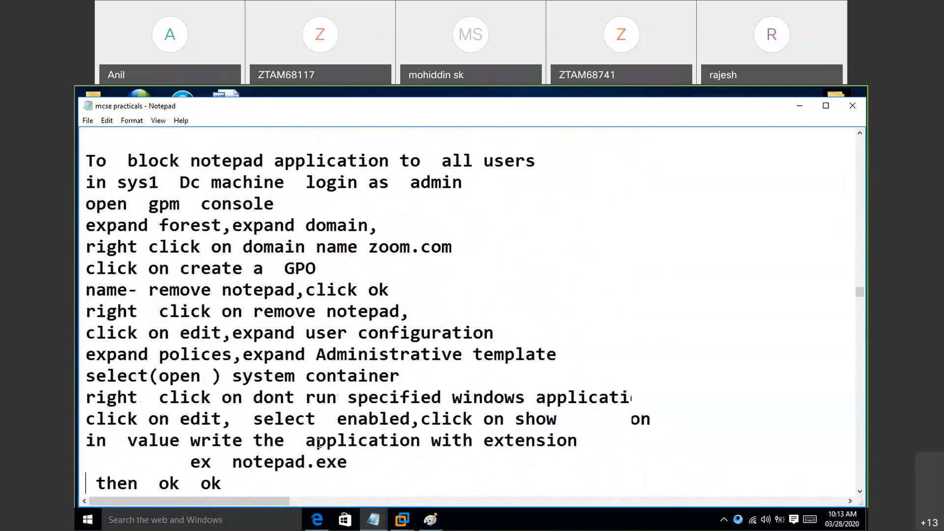
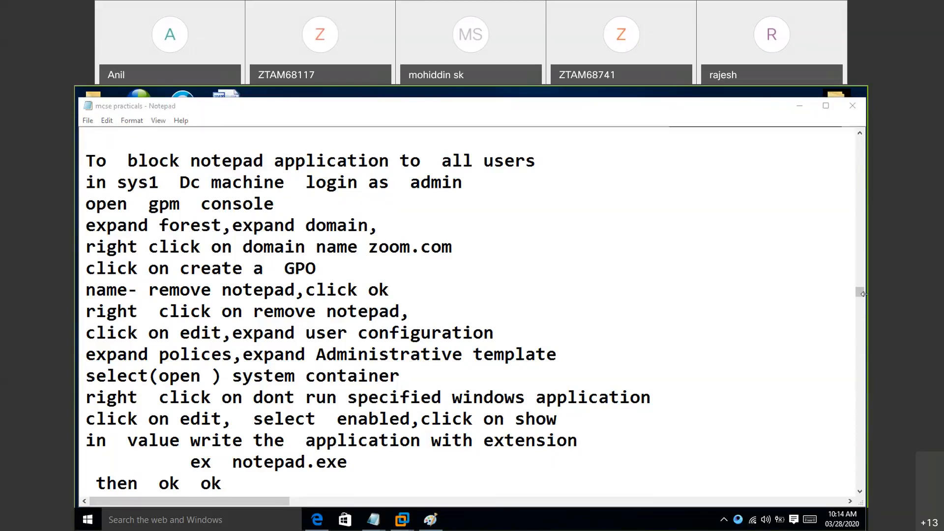
- Read the notes on verifying the notepad block and denying the existing policy to a user or domain administrator
drag(864, 301, 861, 306)
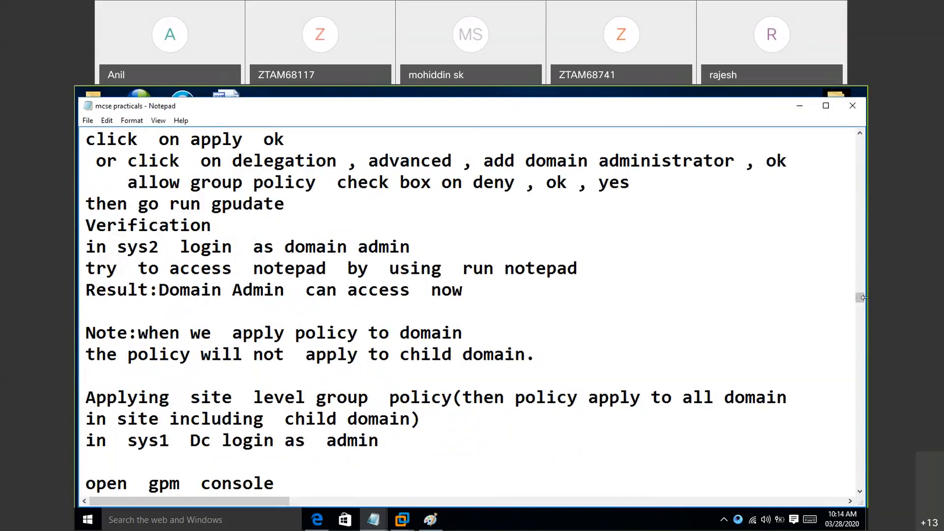
drag(863, 299, 863, 299)
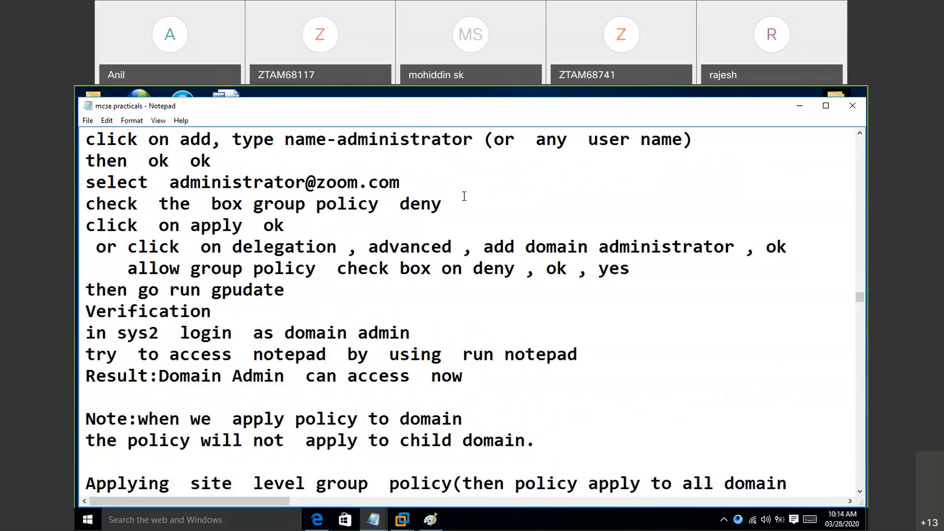
scroll(465, 196, up, 4)
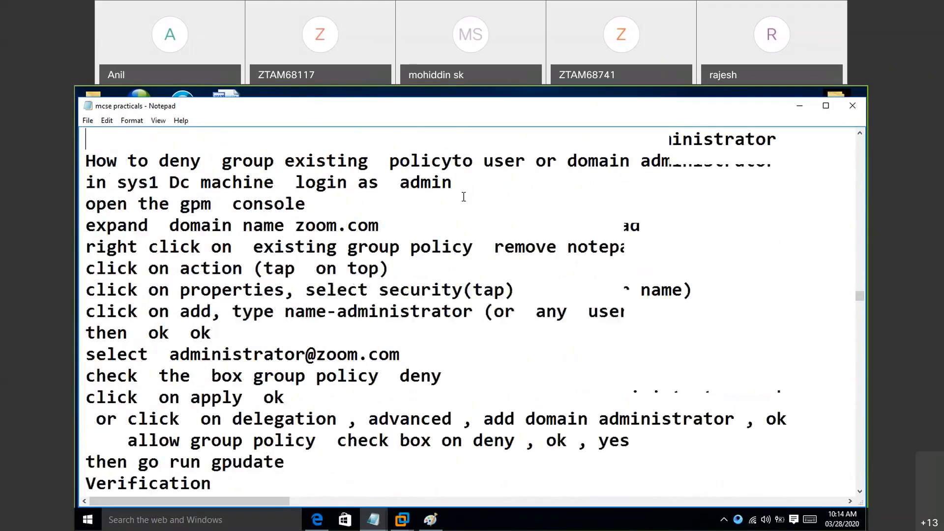
scroll(464, 197, up, 3)
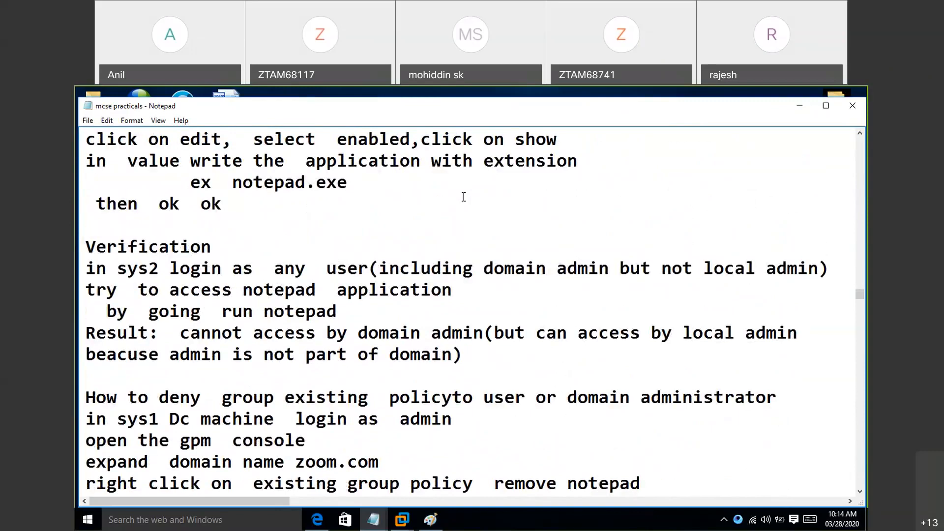
- Switch to the Windows Server 2012 virtual machine, close the open policy windows and reopen Group Policy Management
click(402, 520)
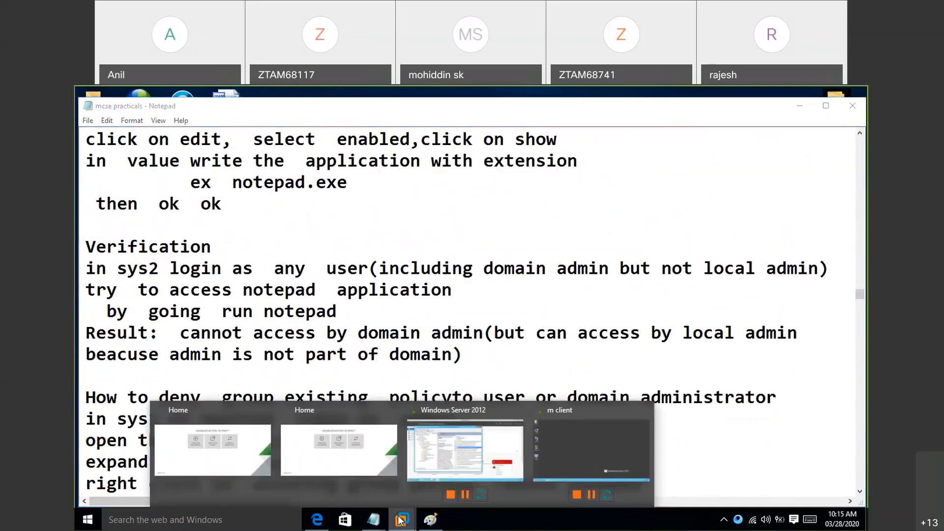
click(448, 457)
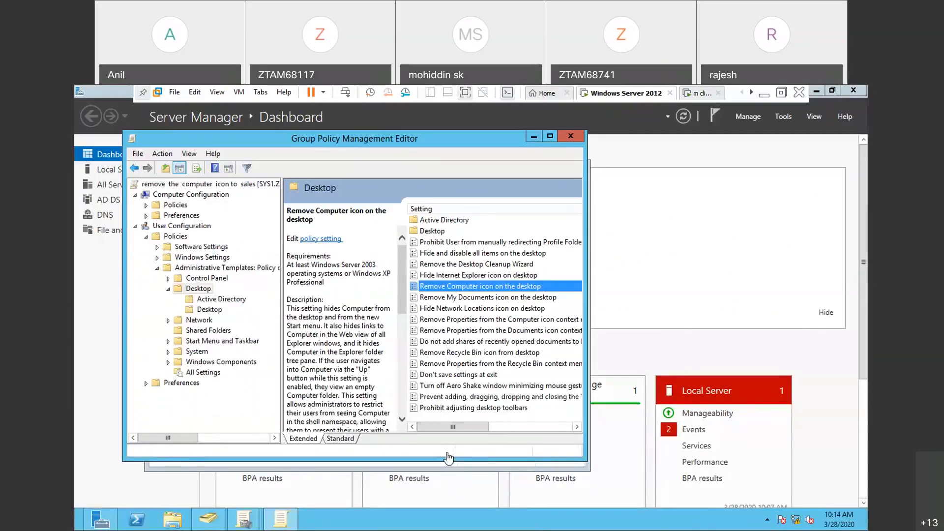
click(571, 137)
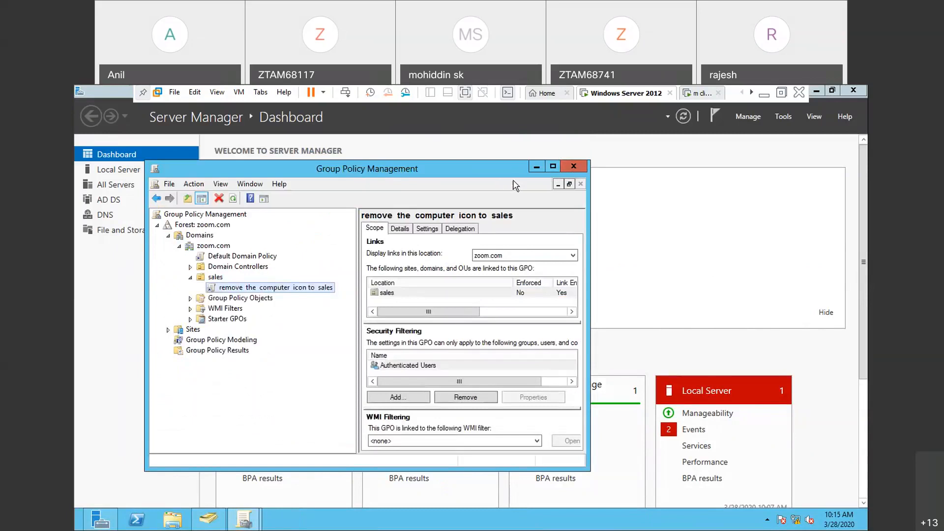
click(573, 166)
click(783, 116)
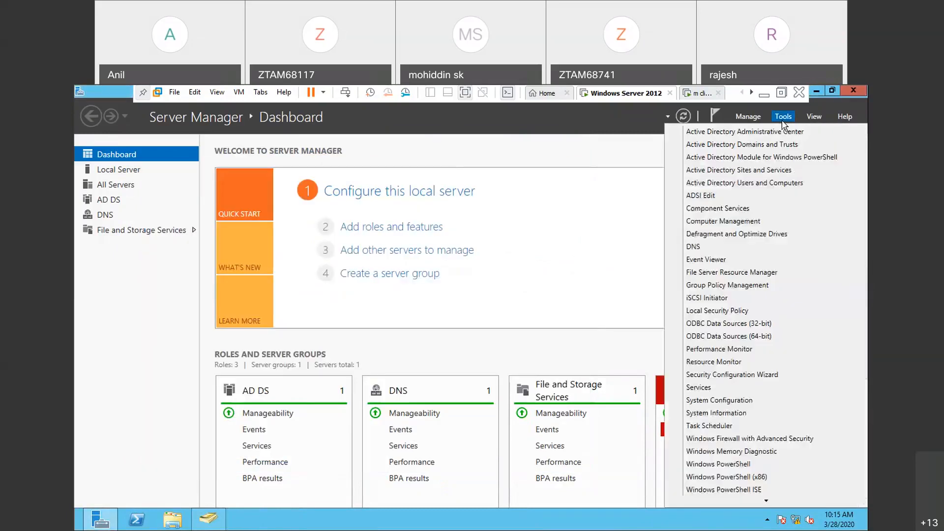
click(723, 290)
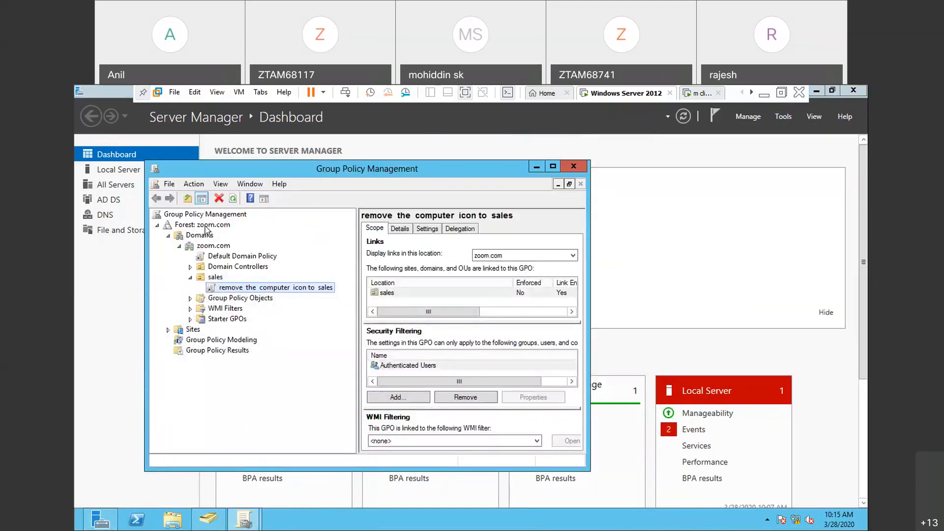
- Create a GPO named "remove the notepad" and link it to the zoom.com domain
click(211, 246)
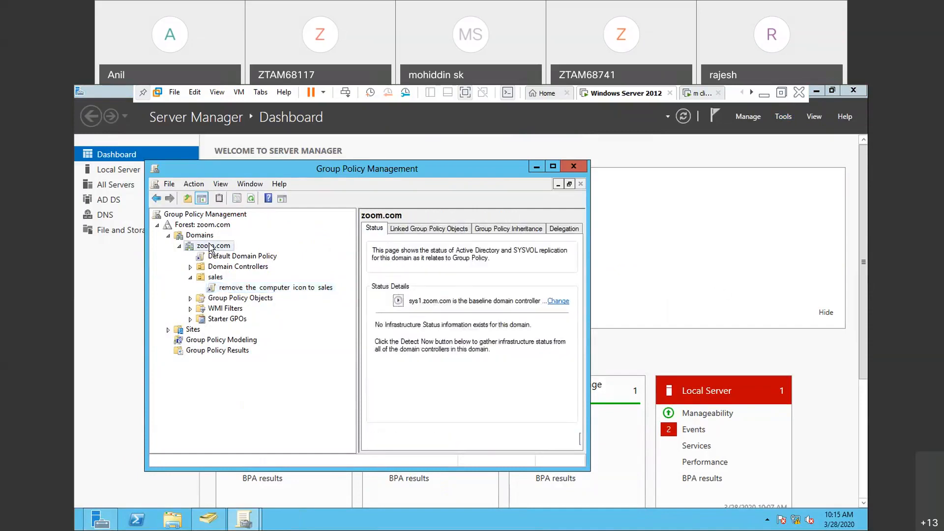
right_click(212, 246)
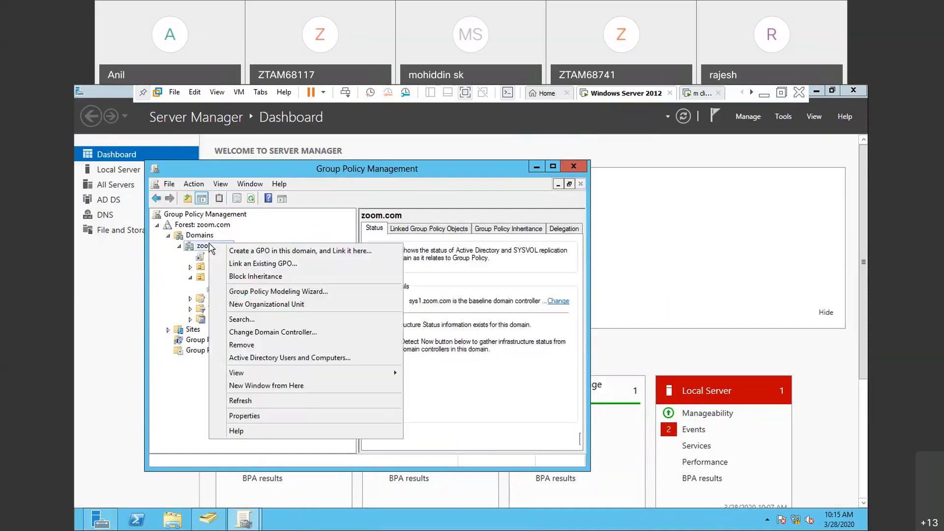
click(279, 252)
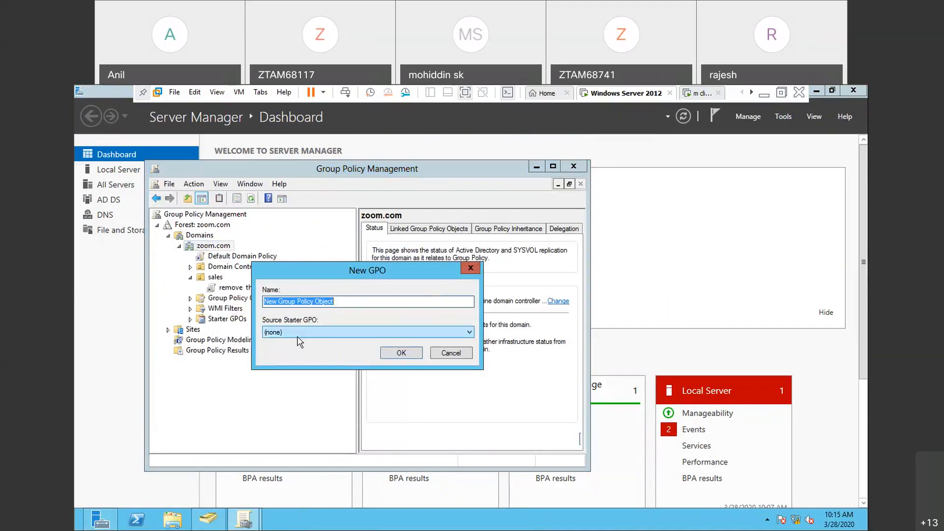
click(362, 298)
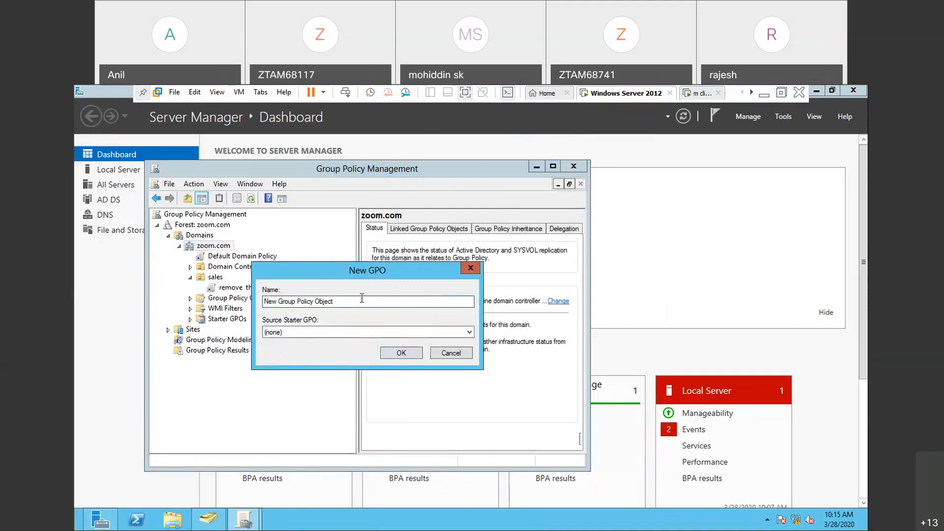
key(BackSpace)
key(BackSpace)
key(BackSpace)
key(BackSpace)
key(BackSpace)
key(BackSpace)
key(BackSpace)
key(BackSpace)
key(BackSpace)
key(BackSpace)
key(BackSpace)
key(BackSpace)
key(BackSpace)
key(BackSpace)
key(BackSpace)
key(BackSpace)
key(BackSpace)
key(BackSpace)
key(BackSpace)
key(BackSpace)
text(remove  the  )
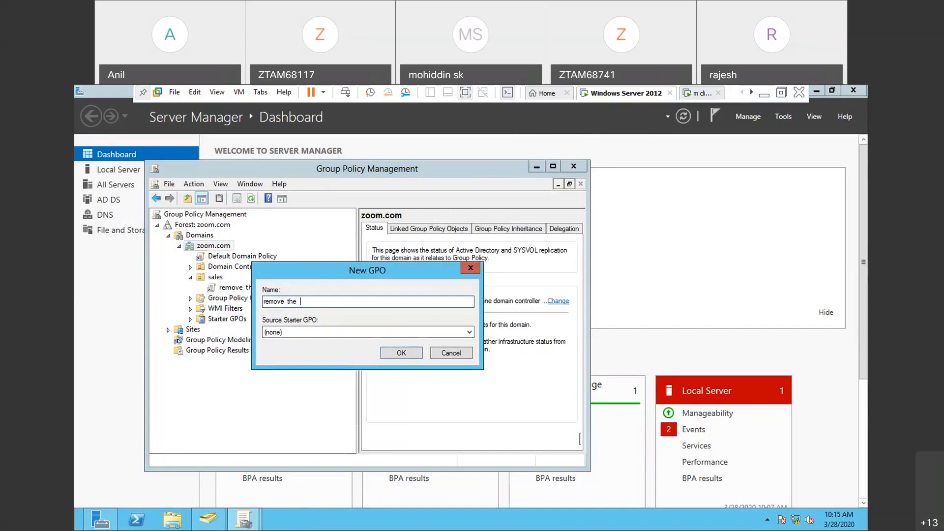
text(notepad)
click(401, 353)
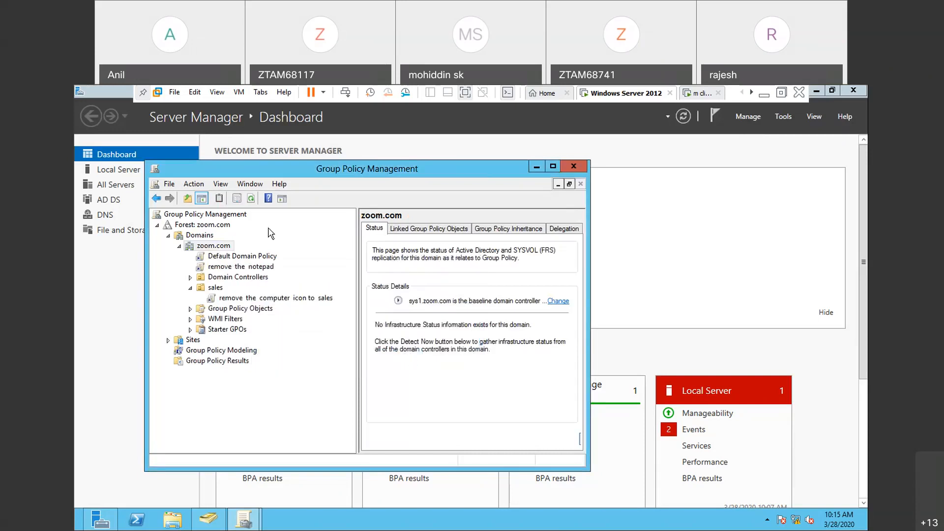
- Open the "remove the notepad" GPO under zoom.com for editing
click(179, 246)
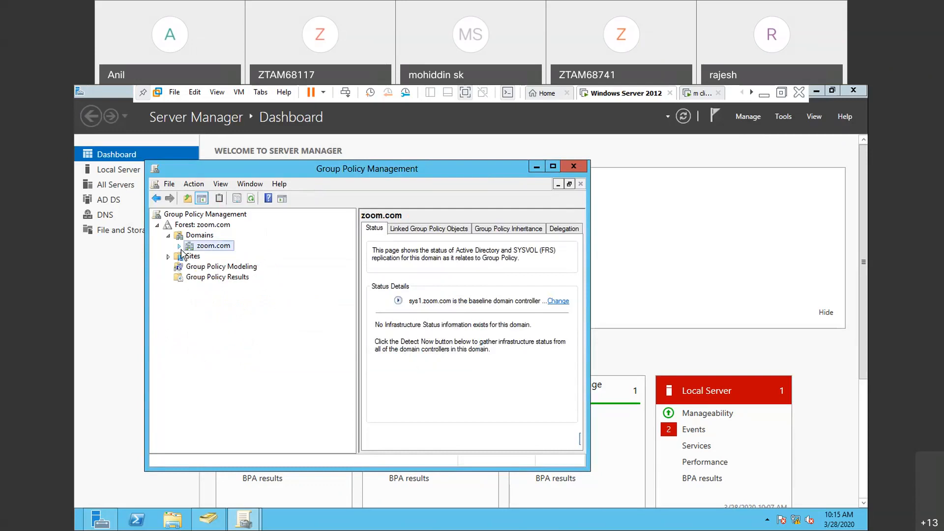
click(179, 246)
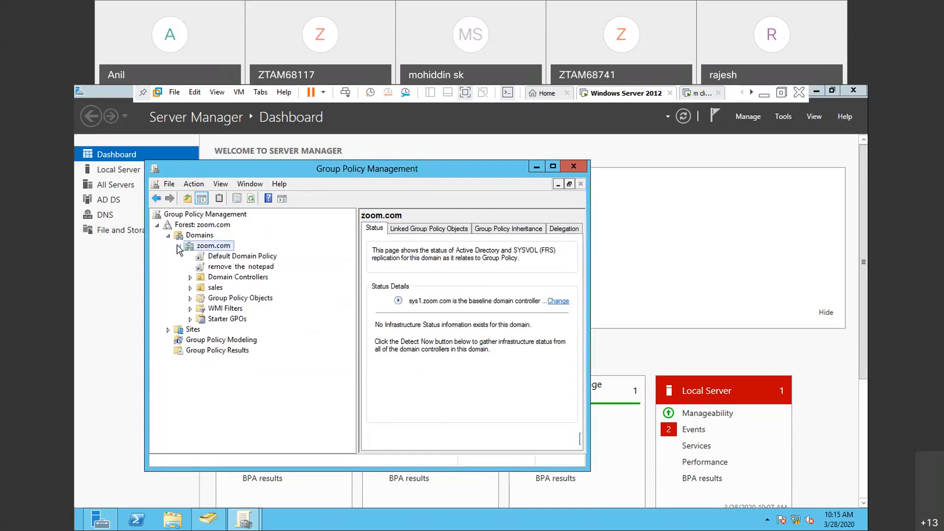
click(220, 268)
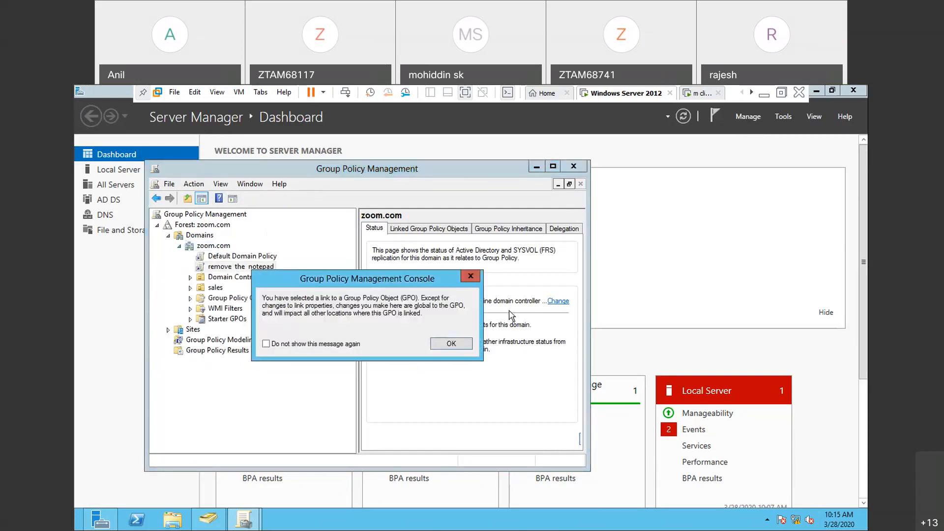
click(471, 276)
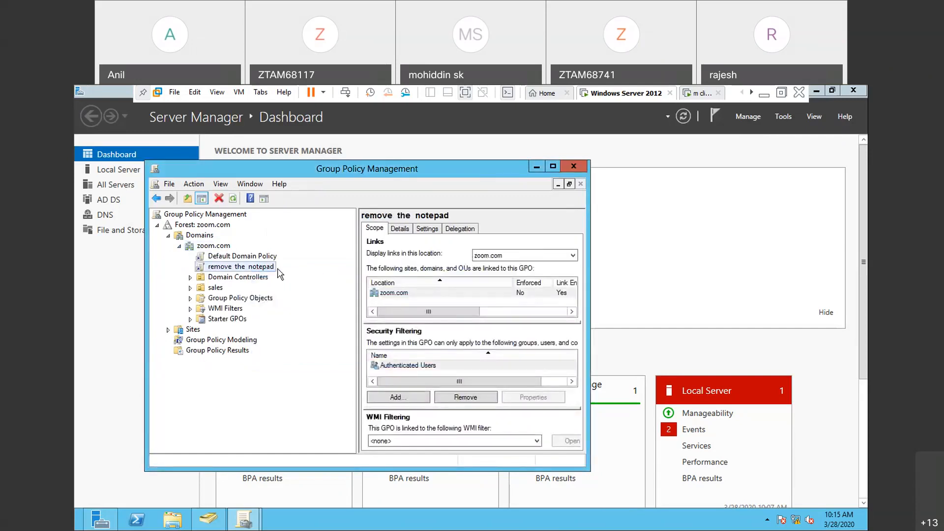
right_click(275, 272)
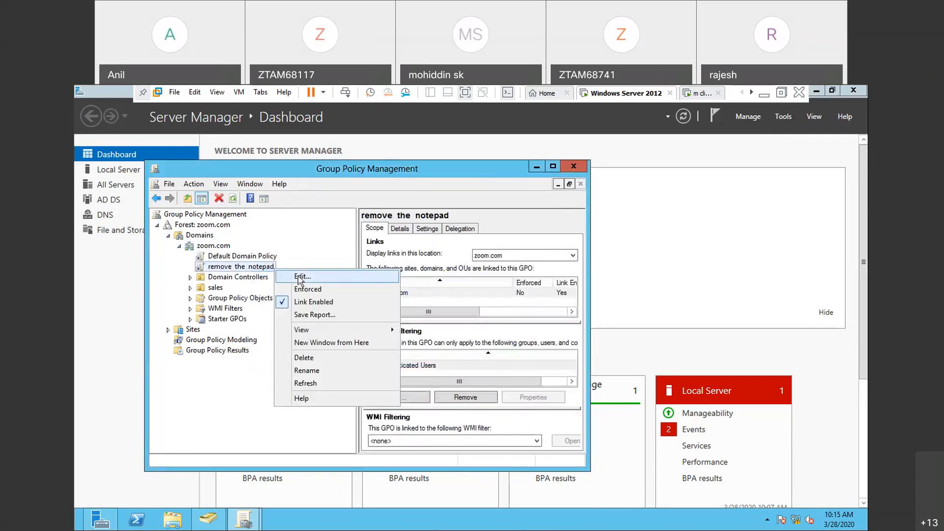
click(297, 276)
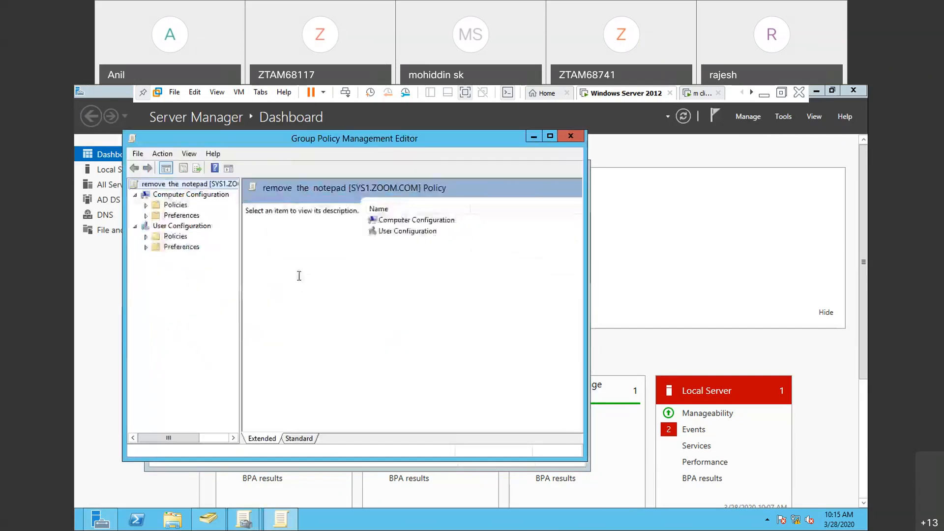
- Show the System settings under the User Configuration administrative templates, widening the tree for readability
click(146, 237)
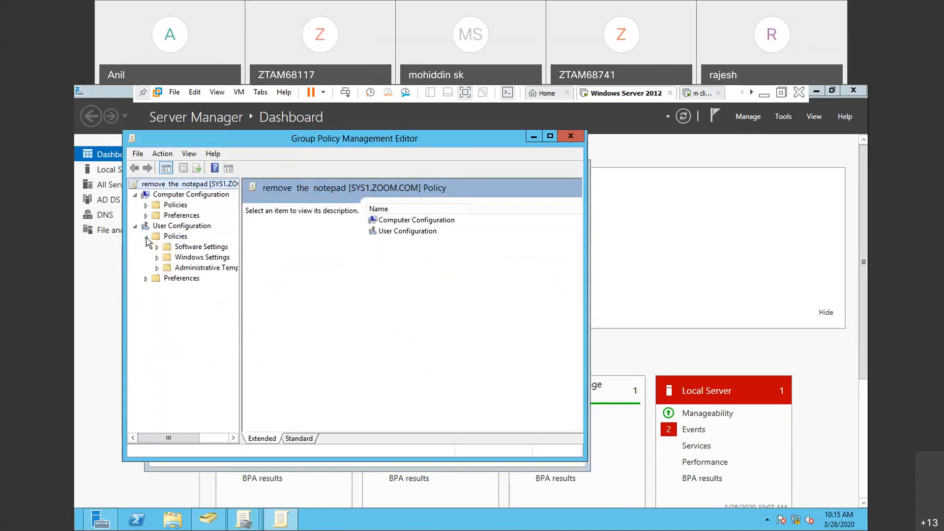
click(157, 268)
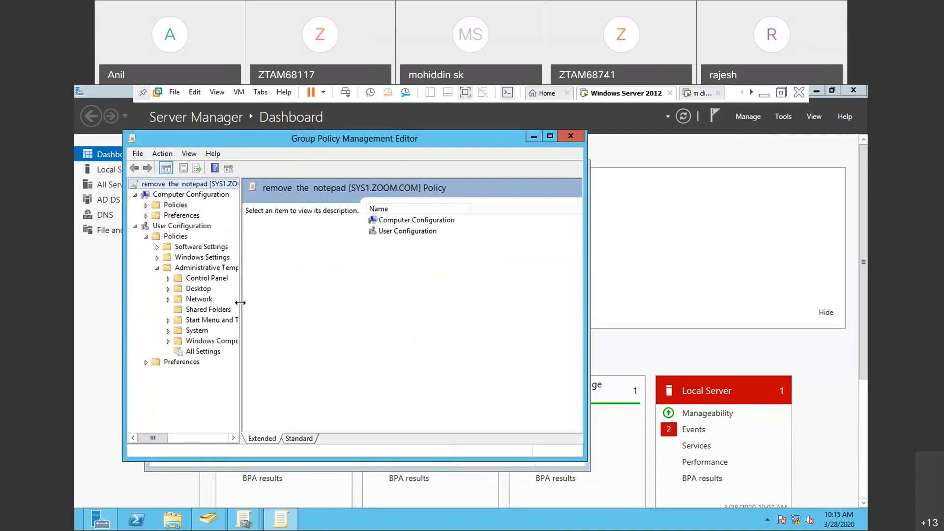
drag(240, 303, 319, 302)
click(201, 331)
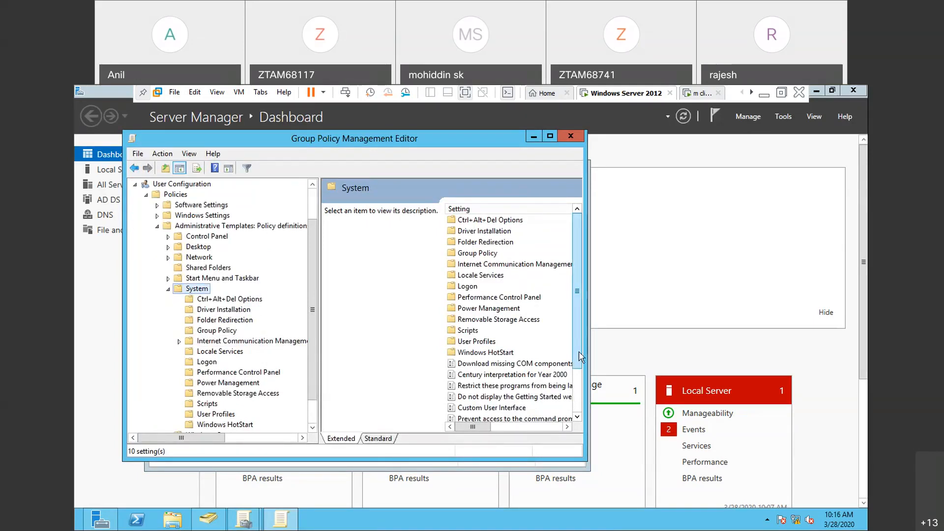
- Open the "Don't run specified Windows applications" policy setting and set it to Enabled
drag(579, 353, 580, 370)
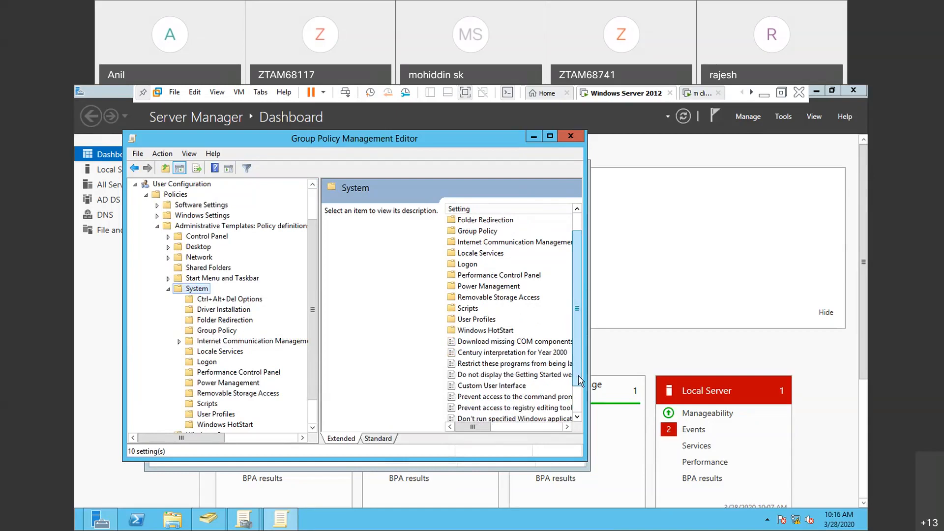
drag(578, 380, 579, 386)
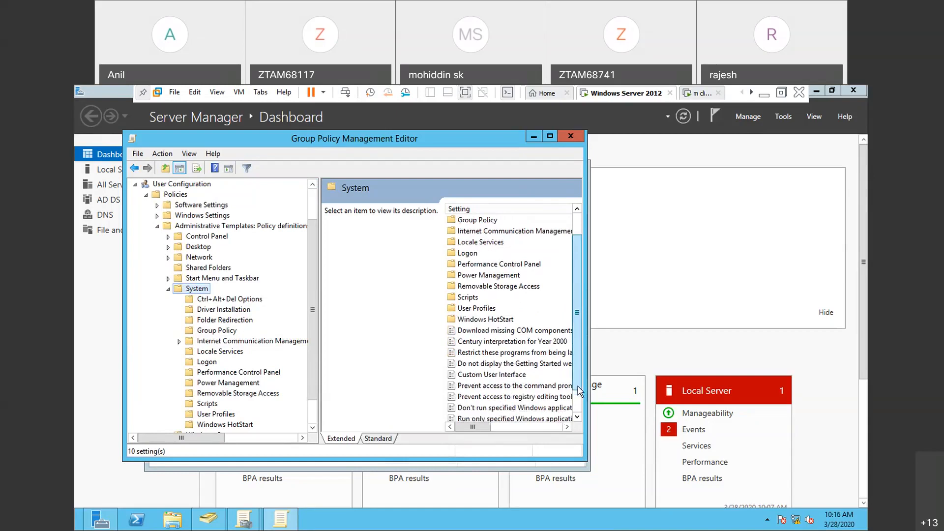
click(522, 409)
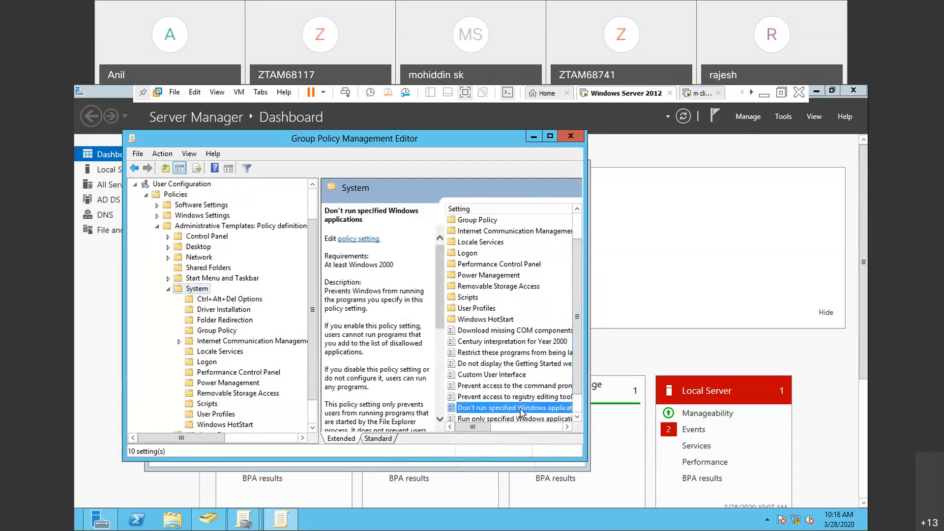
right_click(521, 413)
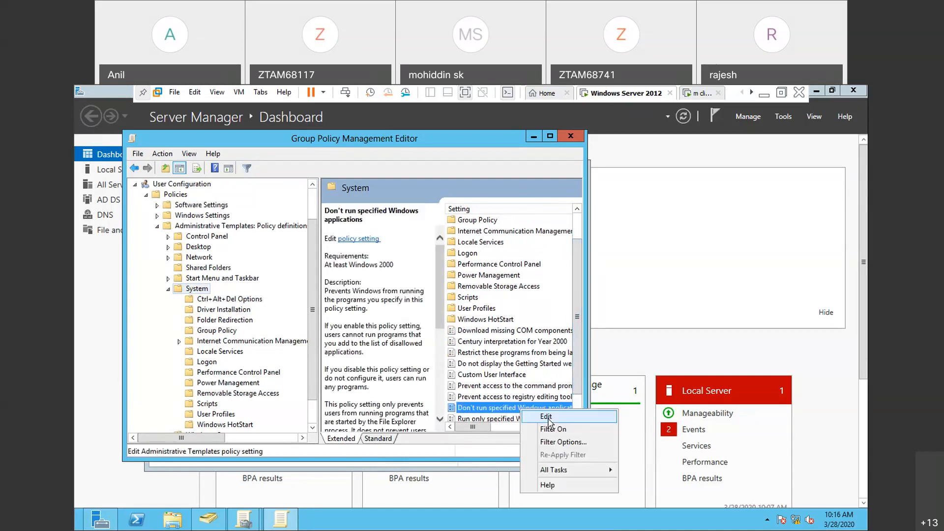
click(547, 417)
click(118, 189)
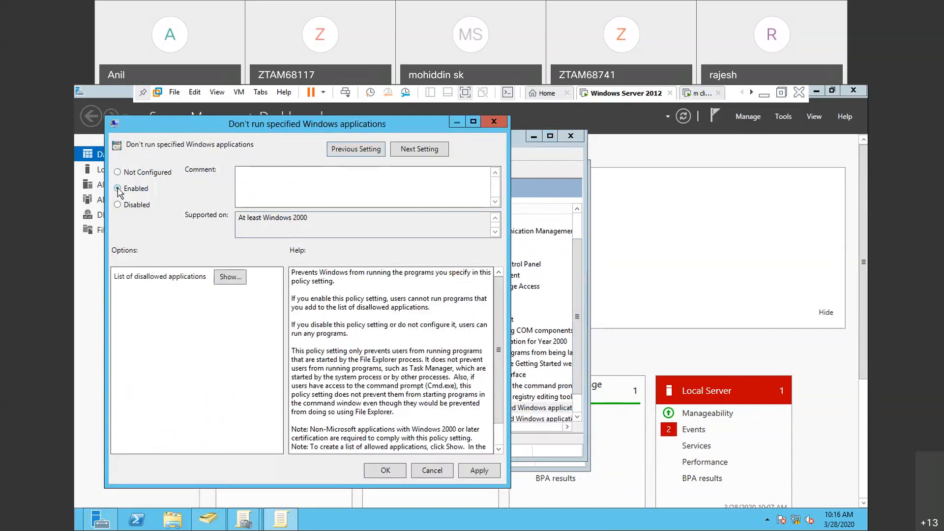
- Add notepad.exe to the list of disallowed applications, then apply and close the policy setting
click(226, 276)
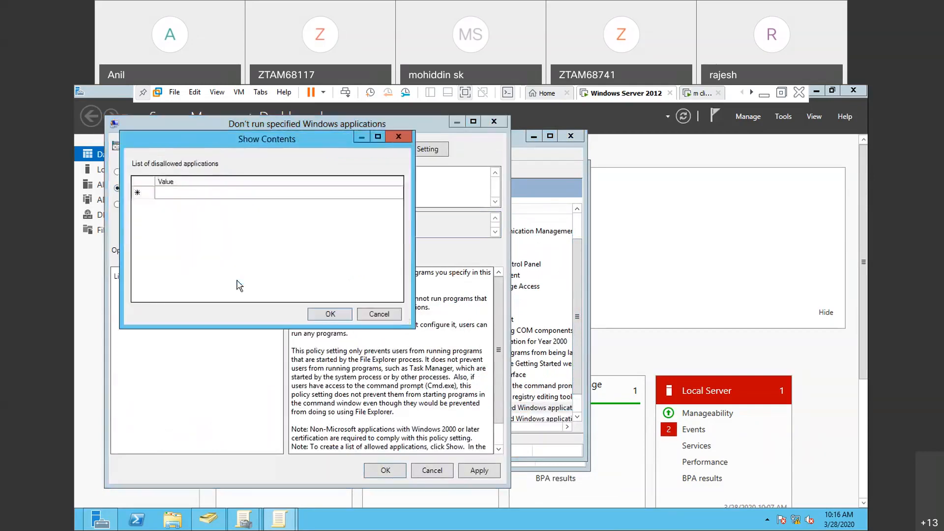
click(193, 196)
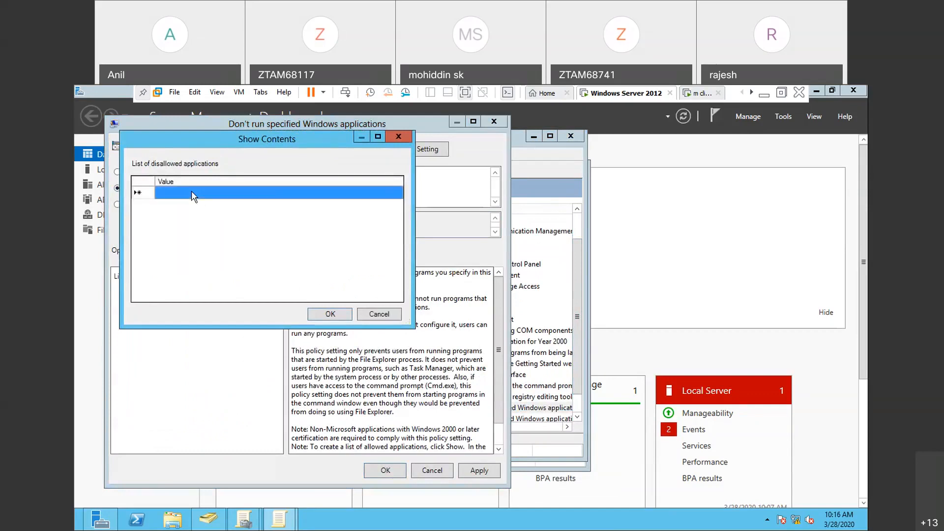
text(not)
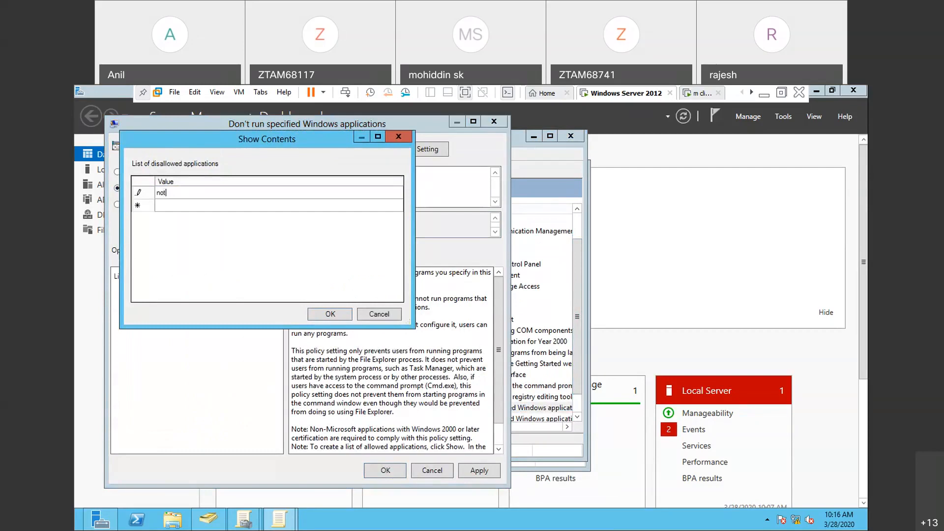
text(epad.exe)
click(338, 323)
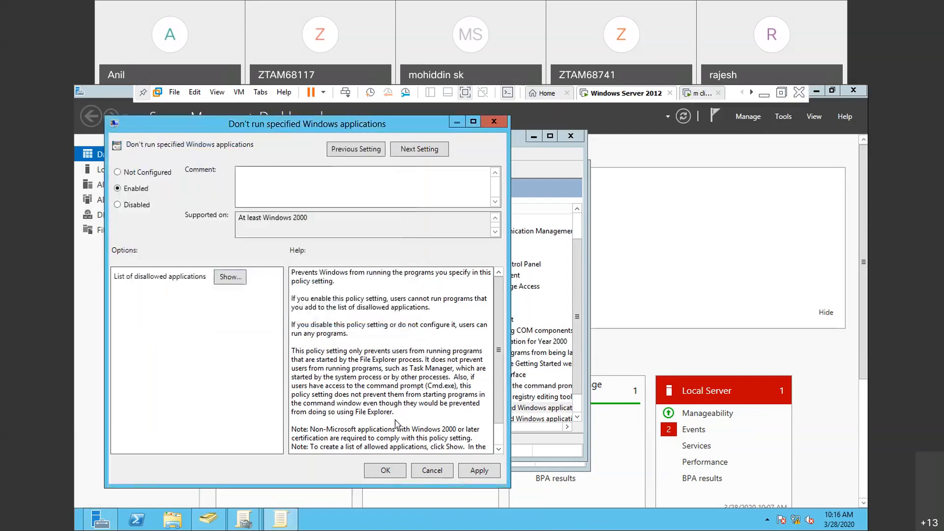
click(473, 472)
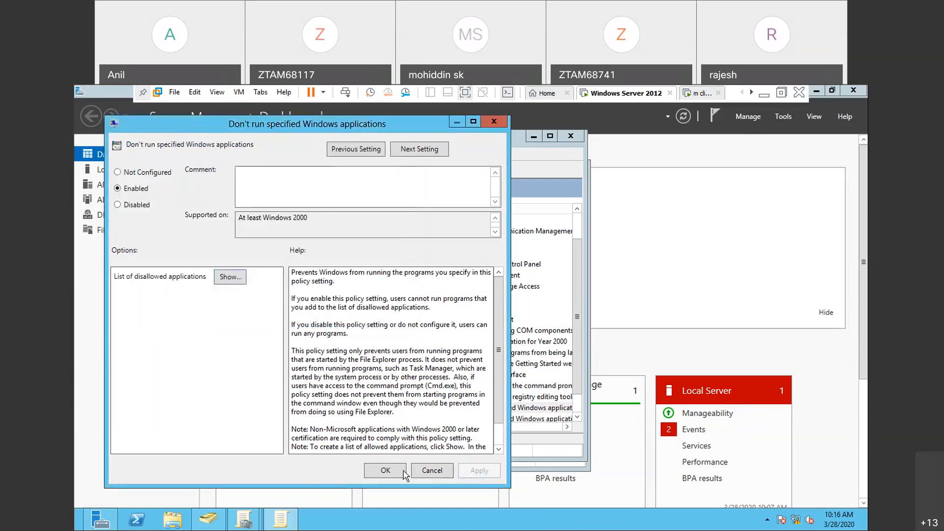
click(386, 471)
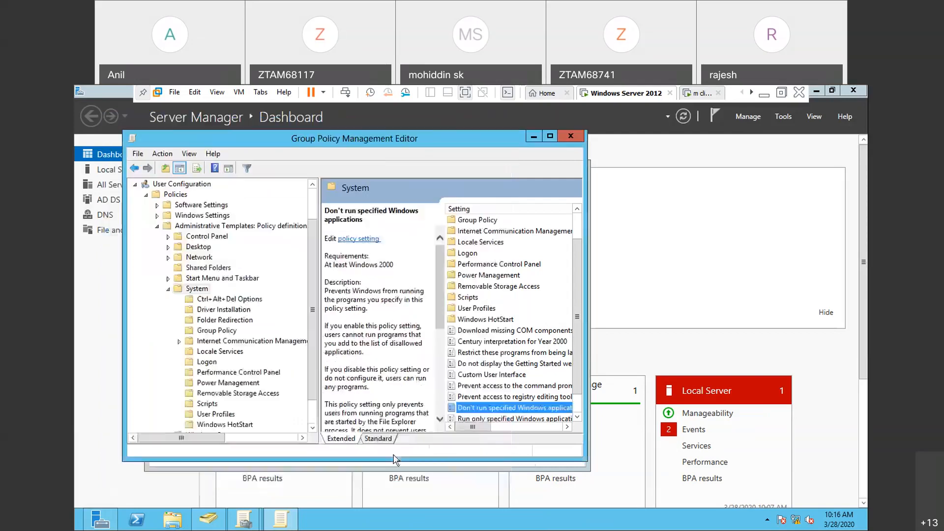
- Run gpupdate on the domain controller and switch to the m client virtual machine
key(super+r)
key(Return)
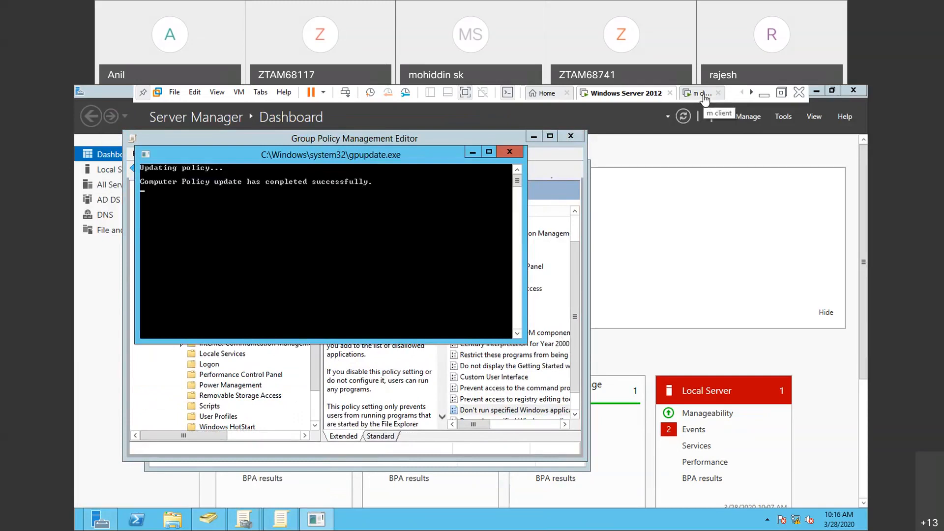
click(705, 96)
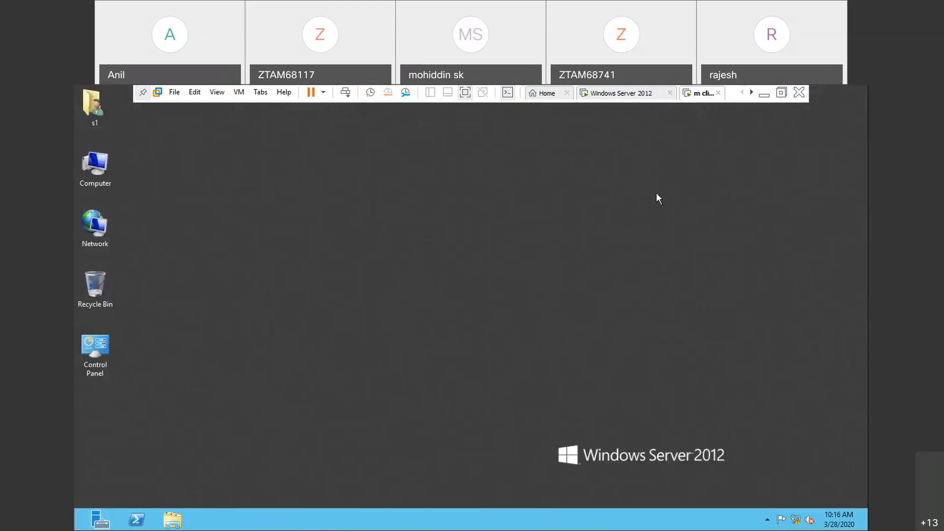
- Sign out of the client machine and sign back in with the ZOOM\s1 account
key(ctrl+alt+Insert)
click(443, 253)
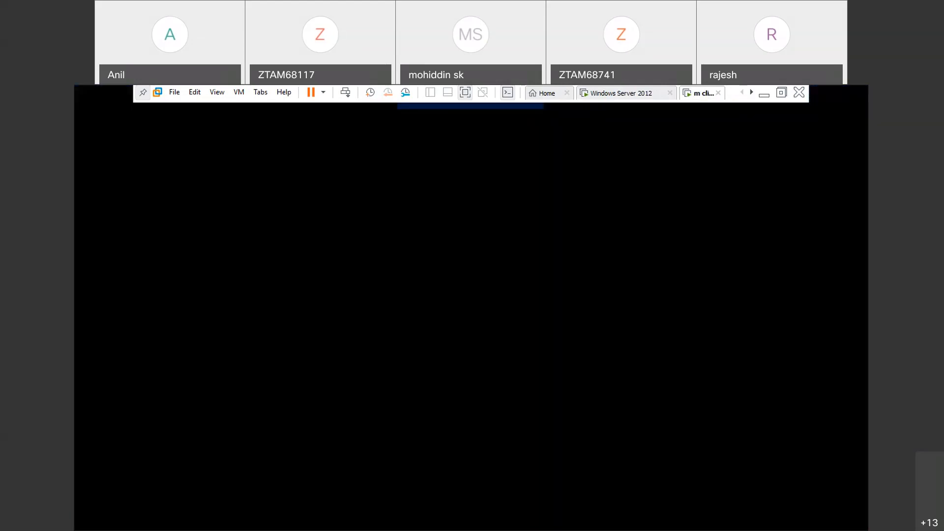
key(ctrl+alt+Insert)
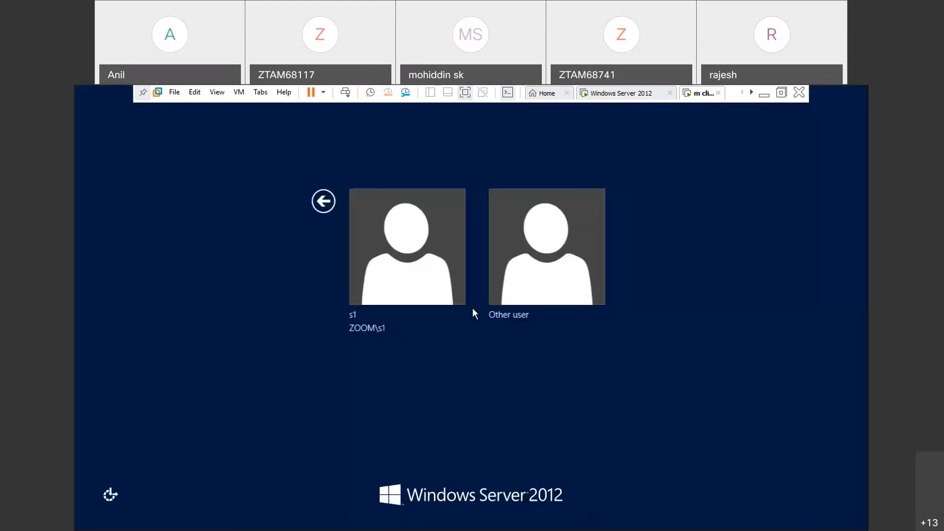
click(434, 286)
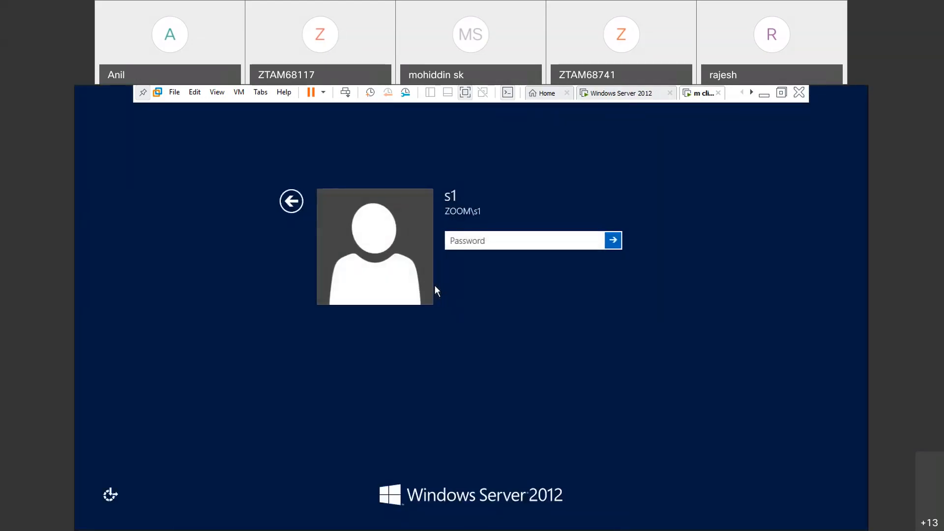
key(Return)
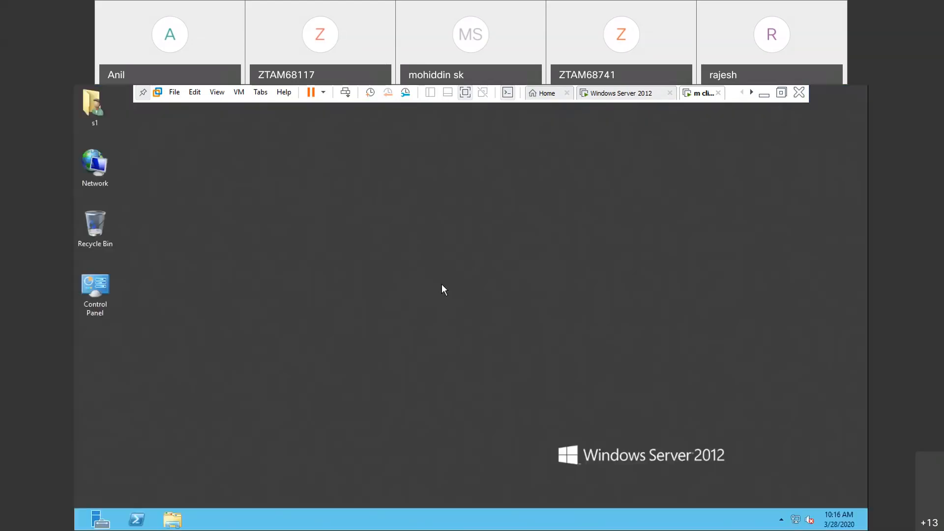
- Test the Notepad block as s1 by trying to run notepad twice, dismissing each resulting dialog
key(super+r)
text(n)
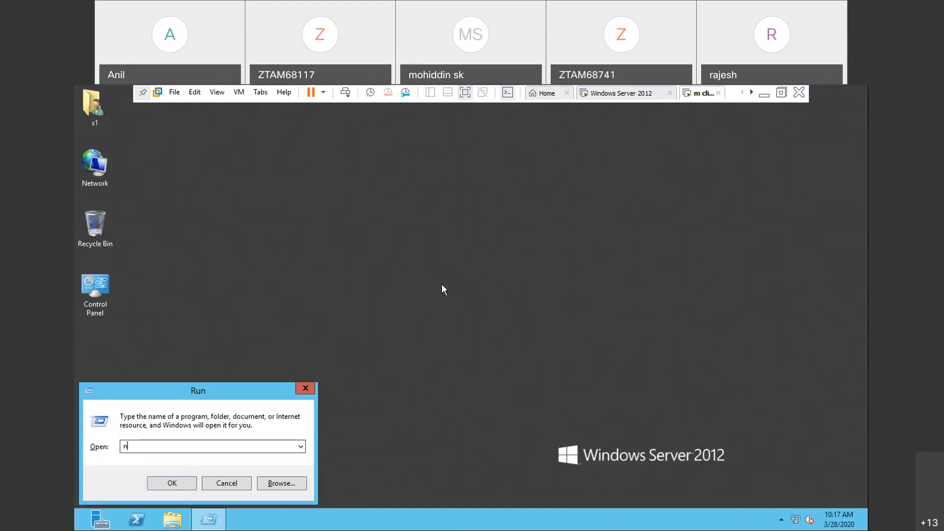
text(otepad)
key(Return)
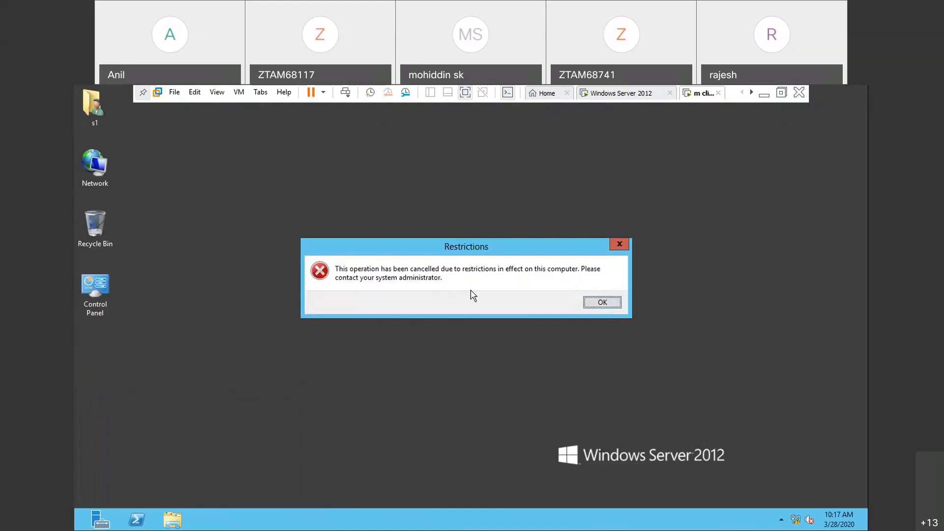
click(622, 246)
key(super+r)
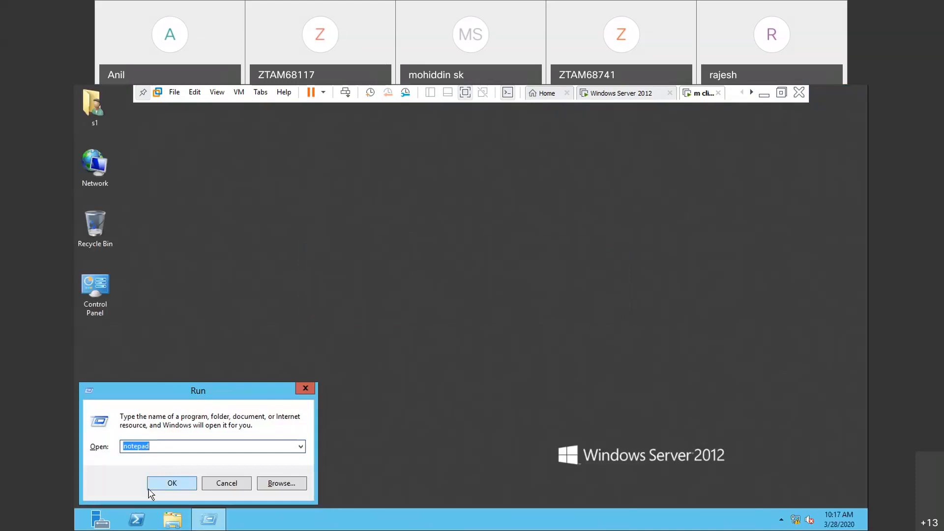
click(172, 483)
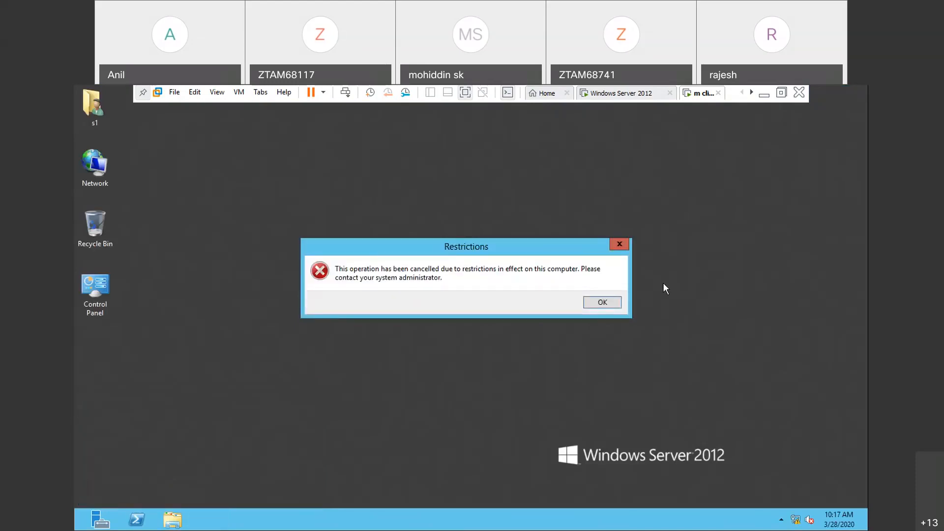
click(621, 244)
key(super+r)
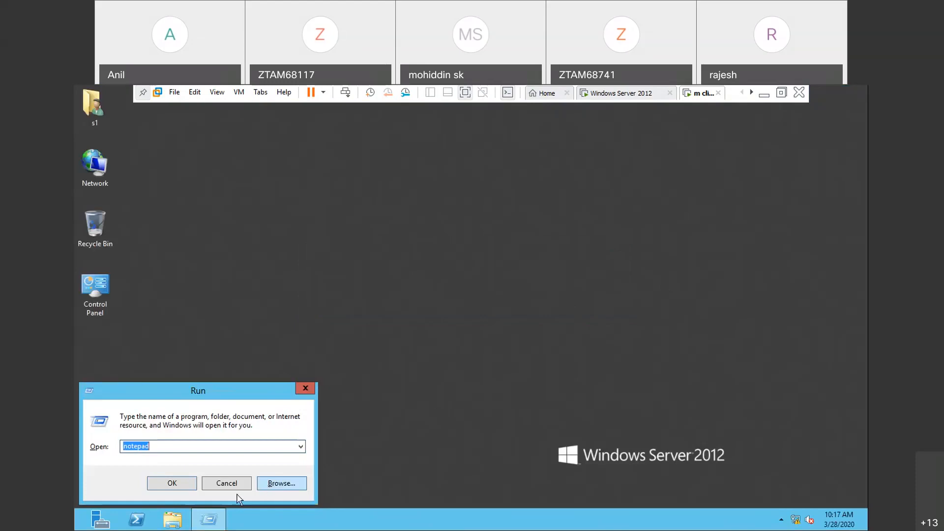
click(219, 484)
- Sign out s1 from the client and sign in to the ZOOM domain as u2
key(ctrl+alt+Insert)
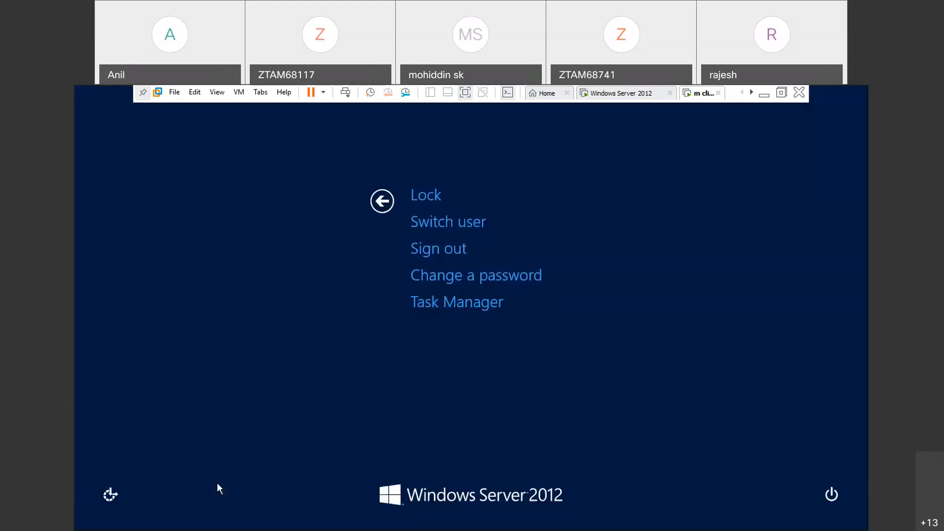
click(447, 247)
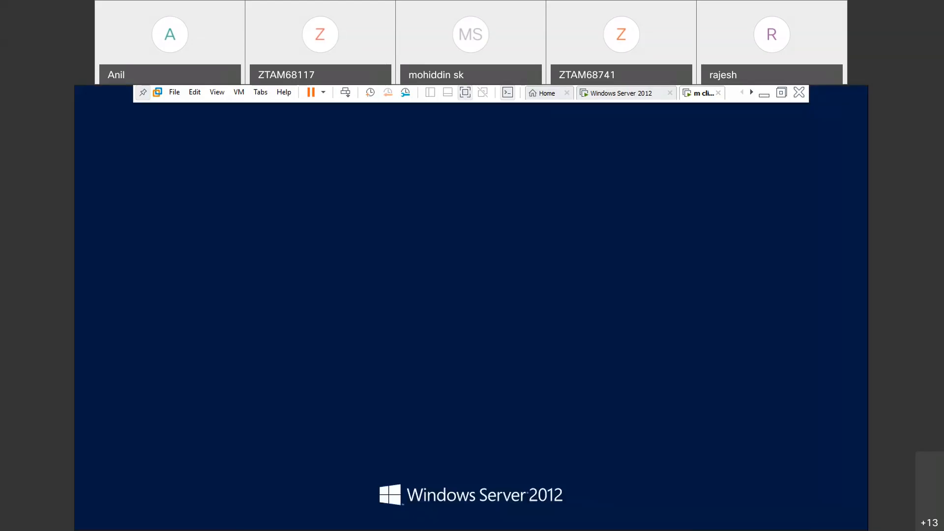
key(ctrl+alt+Insert)
click(541, 298)
text(u2)
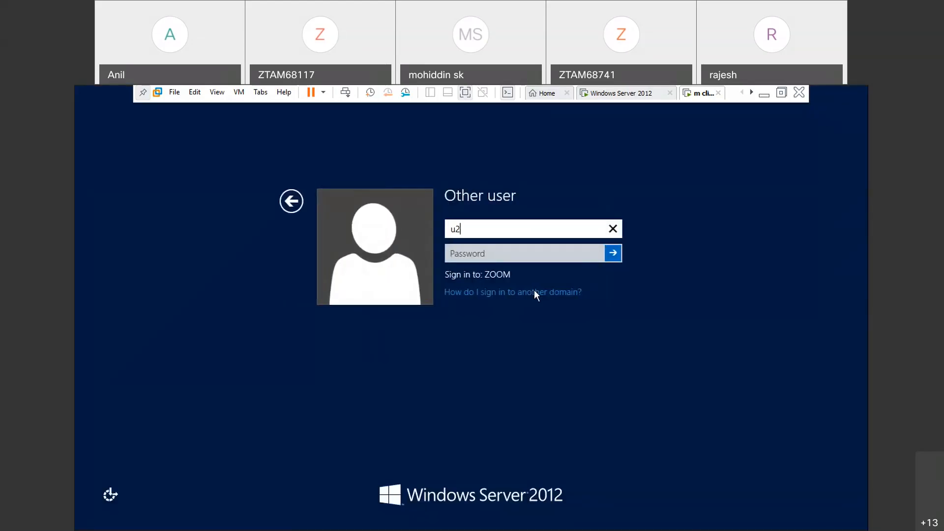
key(Return)
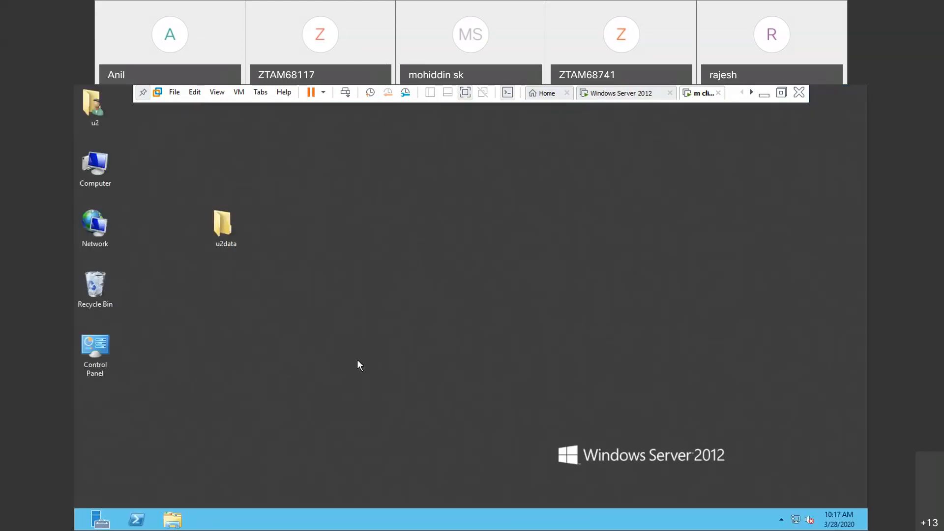
- Test the Notepad block as u2 by trying to run notepad, and close the open dialogs
key(super+r)
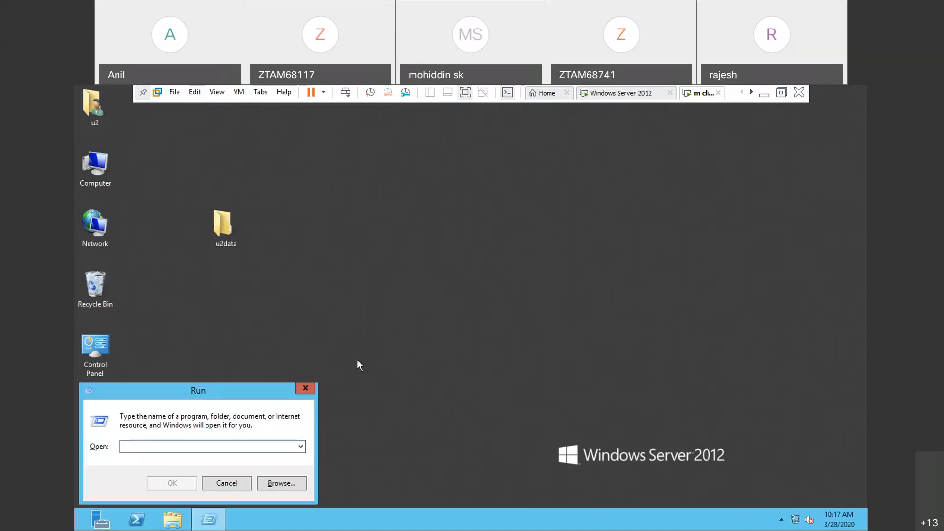
text(note)
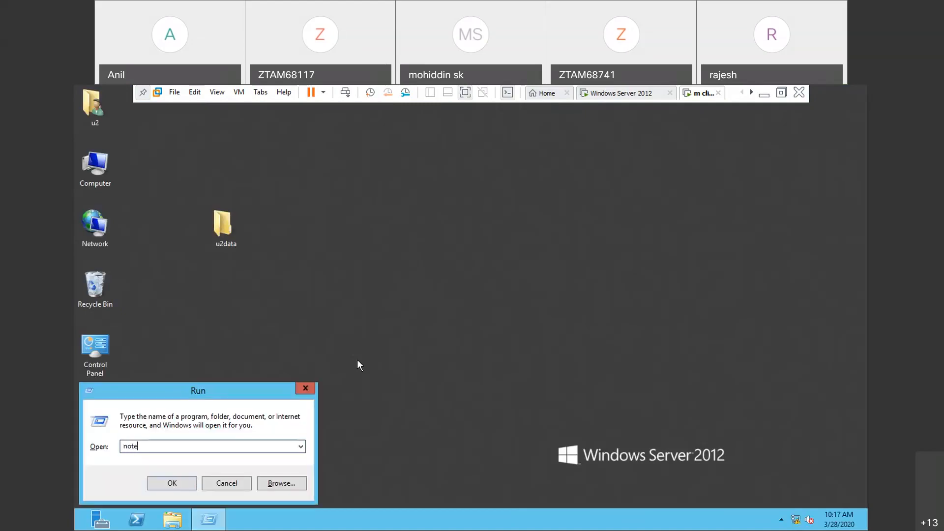
text(pad)
key(Return)
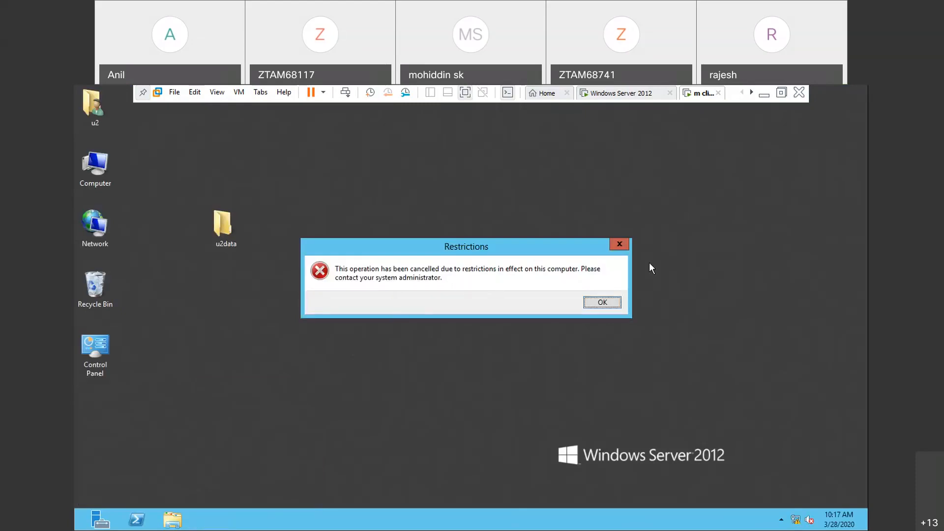
click(619, 244)
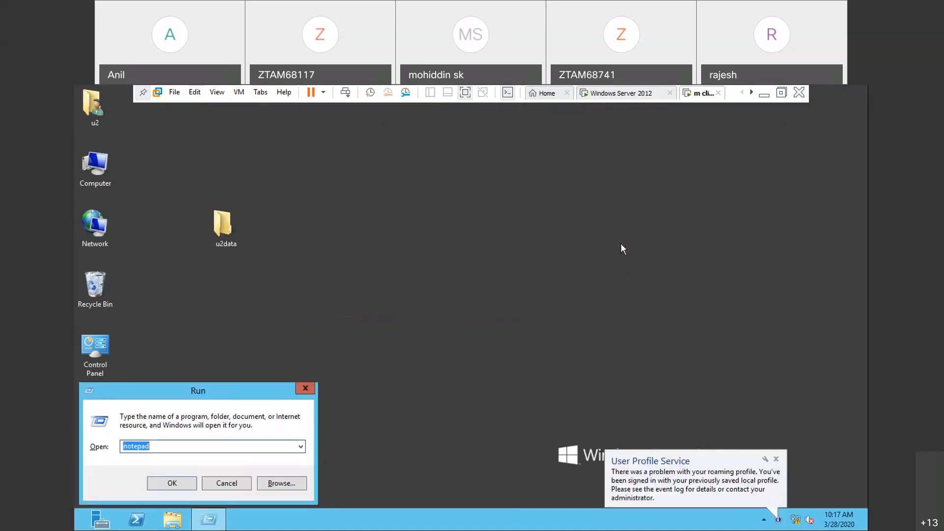
click(604, 287)
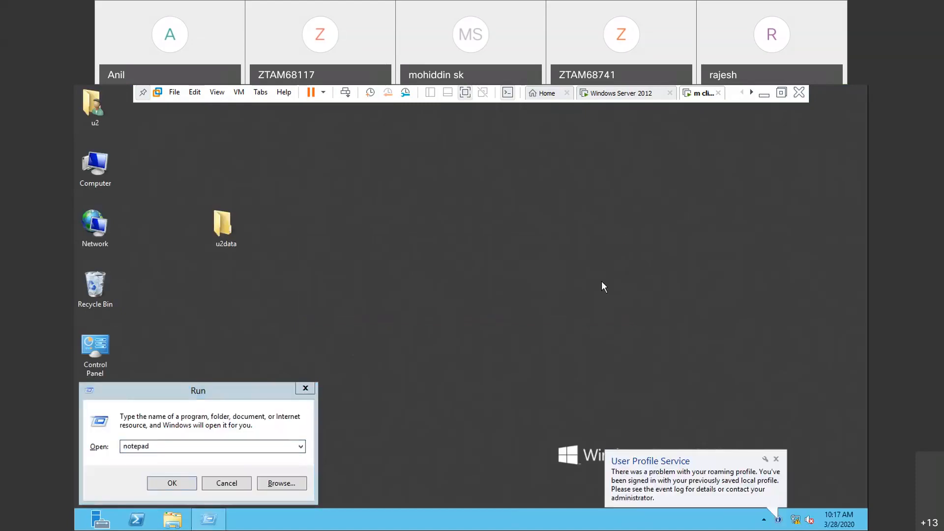
click(315, 390)
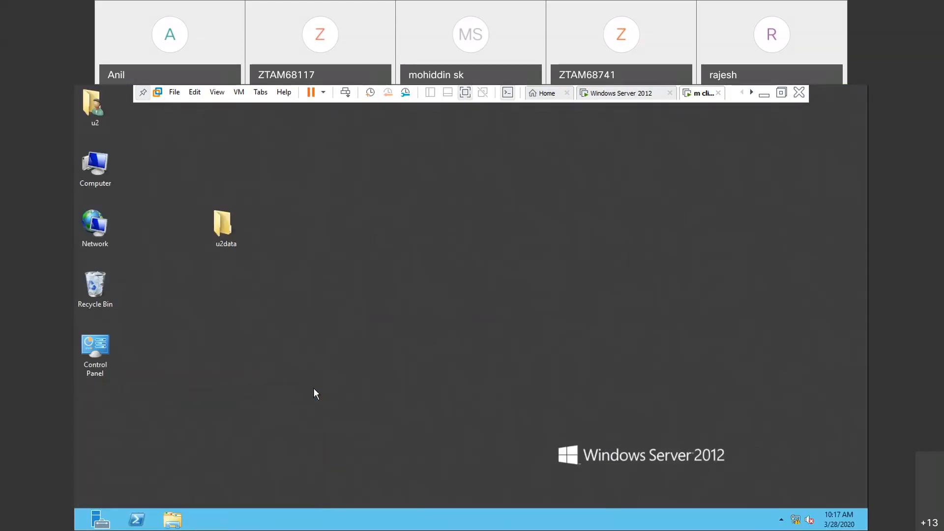
- Sign out u2, sign in as the zoom.com domain administrator with the account password, and close Server Manager
key(ctrl+alt+Insert)
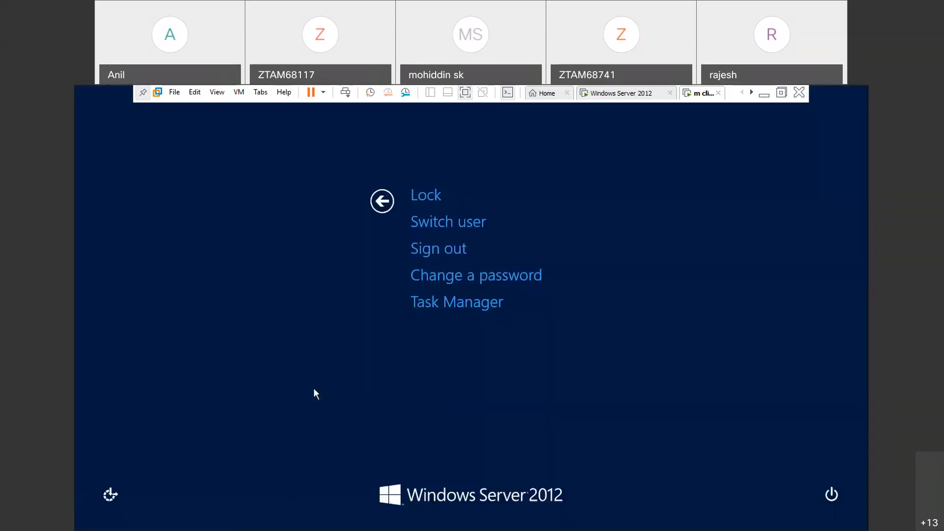
click(446, 247)
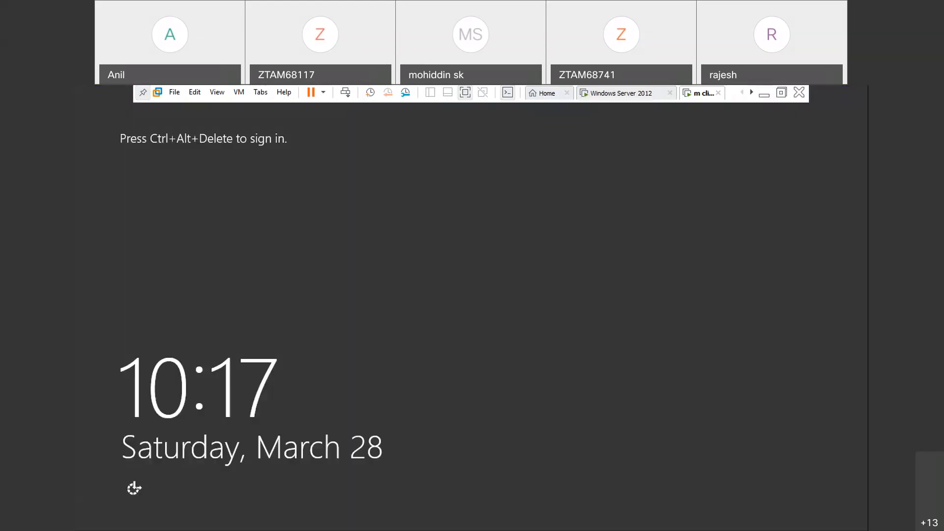
key(ctrl+alt+Insert)
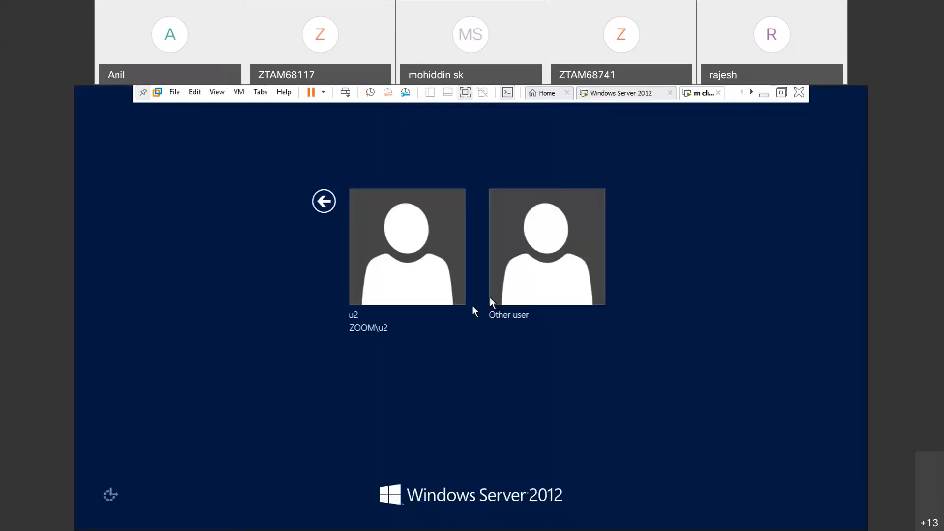
click(556, 258)
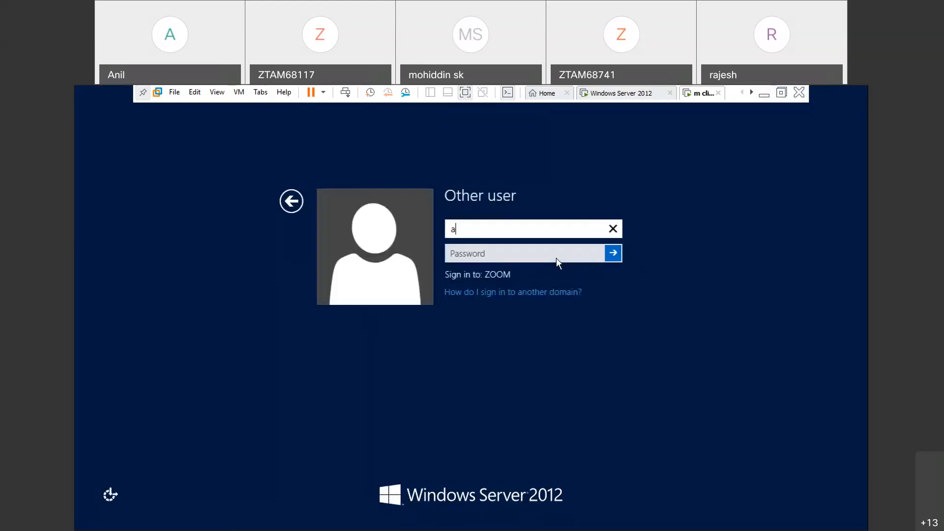
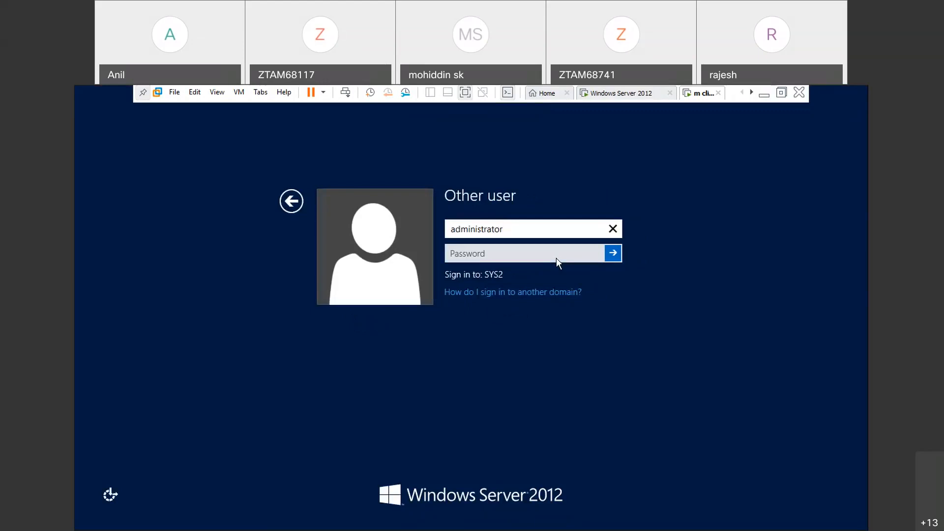
click(547, 251)
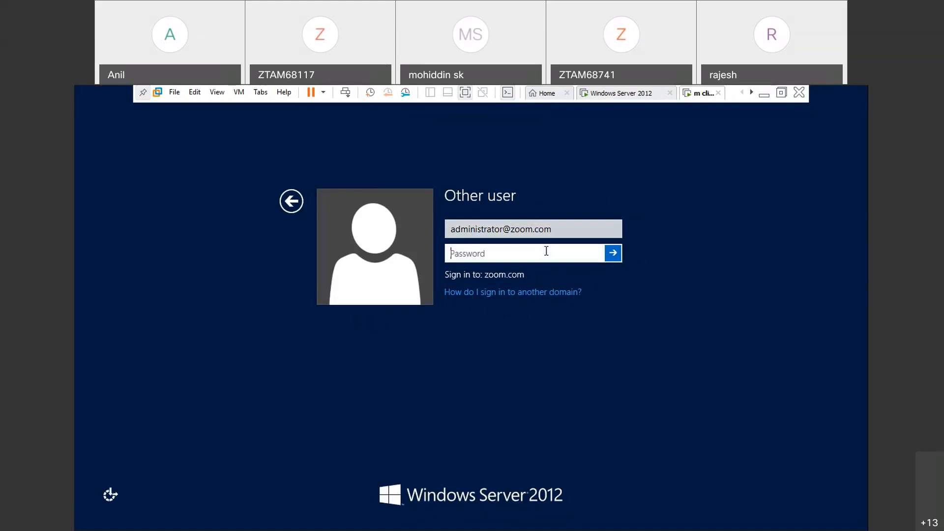
text(••••••••)
key(Return)
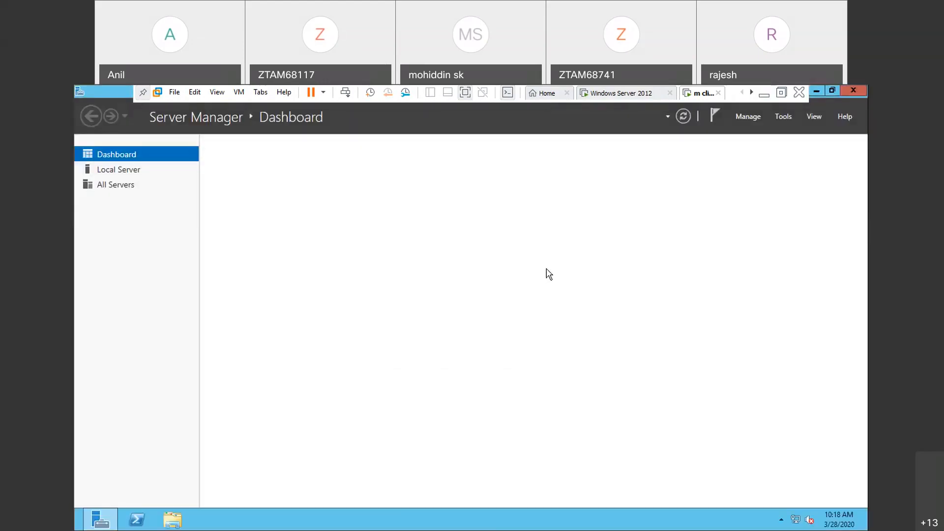
click(854, 91)
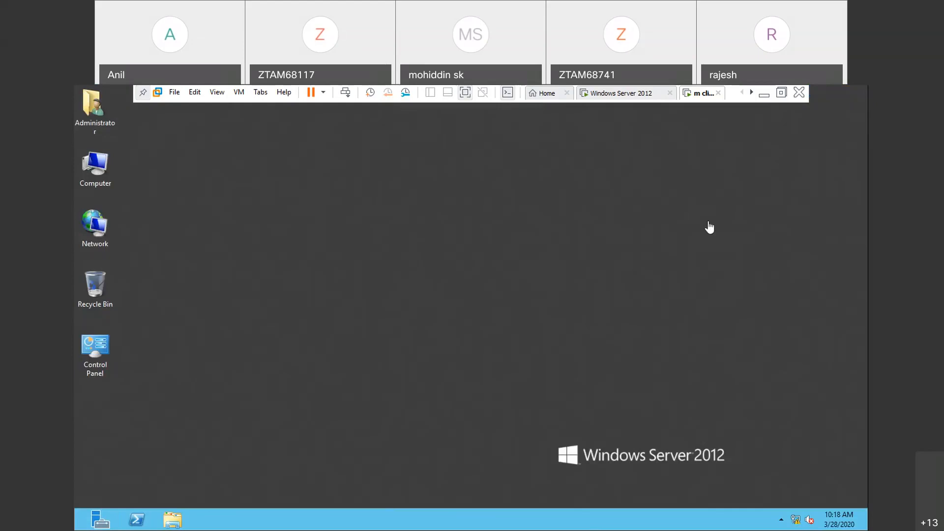
key(super+r)
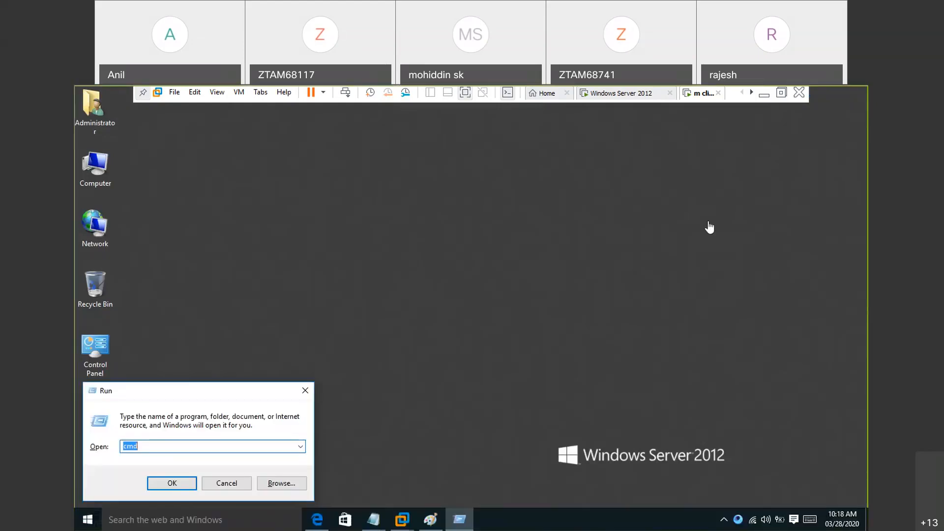
click(593, 308)
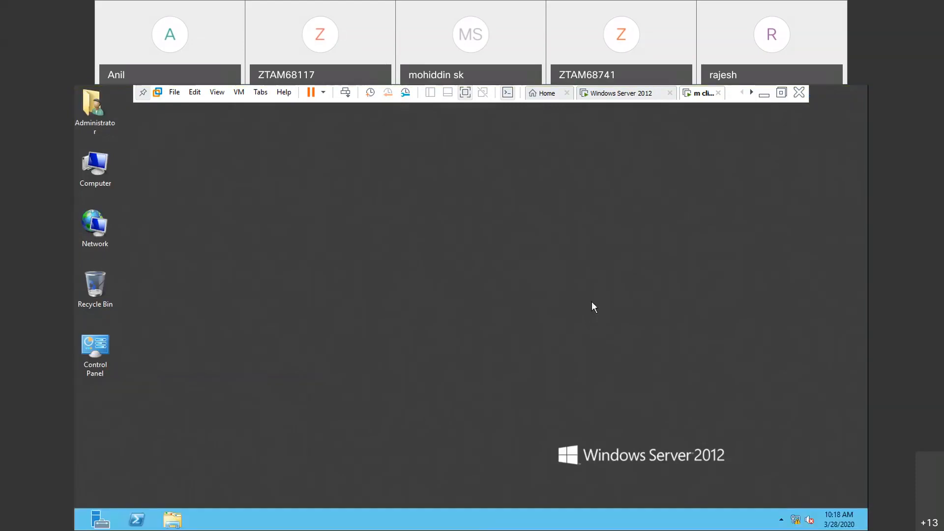
click(183, 513)
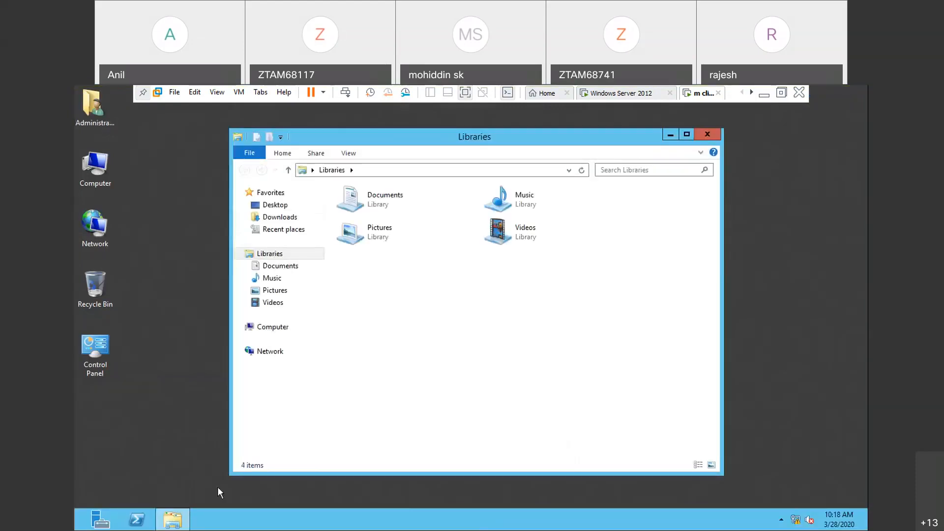
click(708, 135)
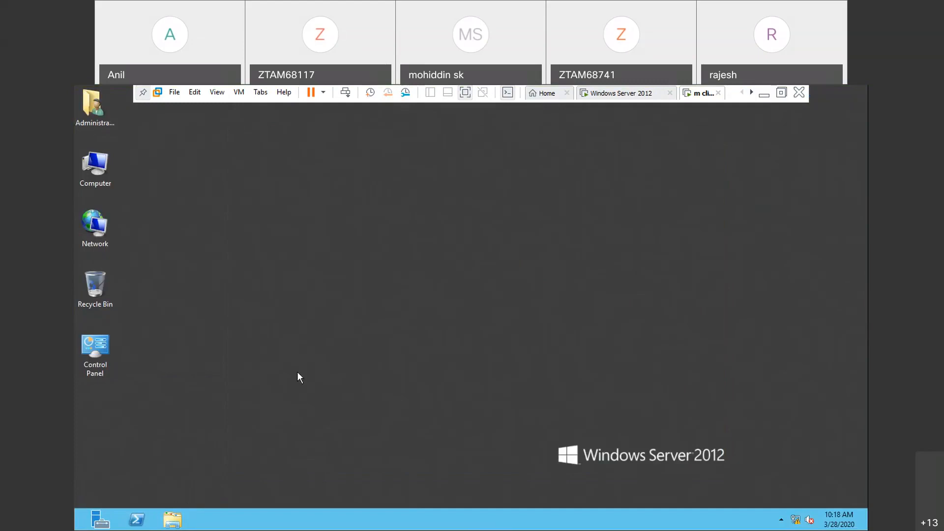
- Test the Notepad block as the domain administrator by trying to run notepad on the client
key(super+r)
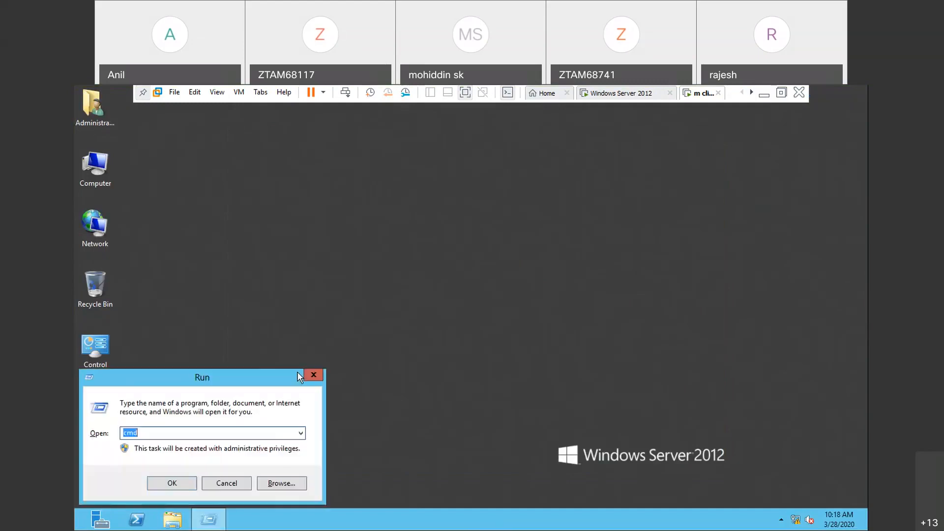
text(notepad)
key(Return)
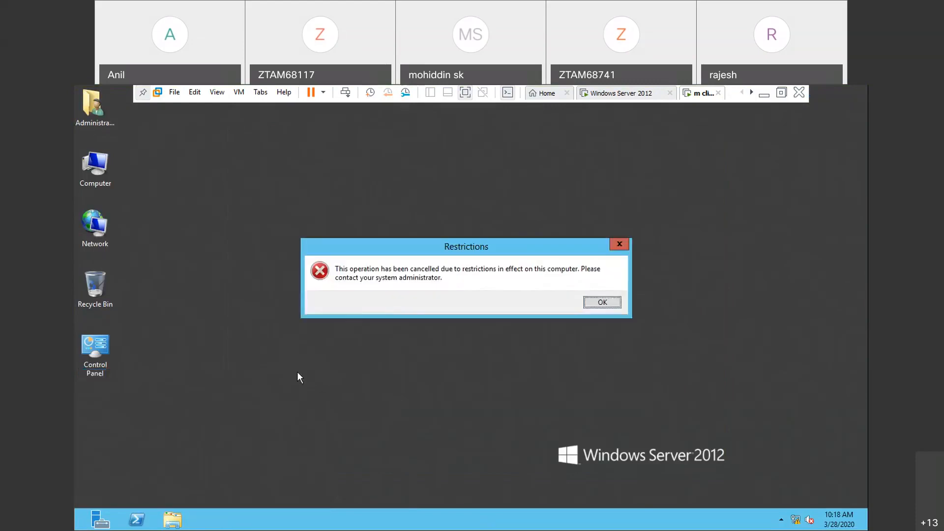
- Close the open dialogs, sign out the domain administrator and sign in to the ZOOM domain as s1
click(619, 244)
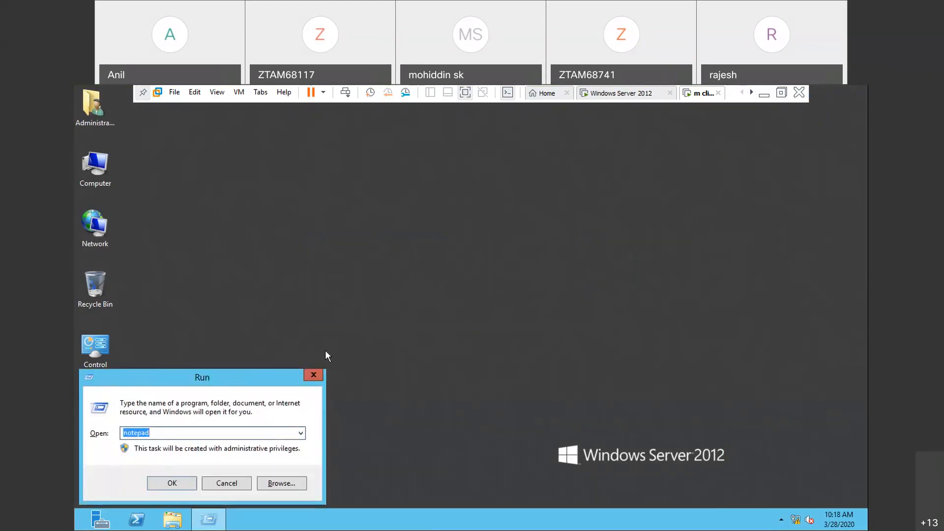
click(314, 374)
key(ctrl+alt+Delete)
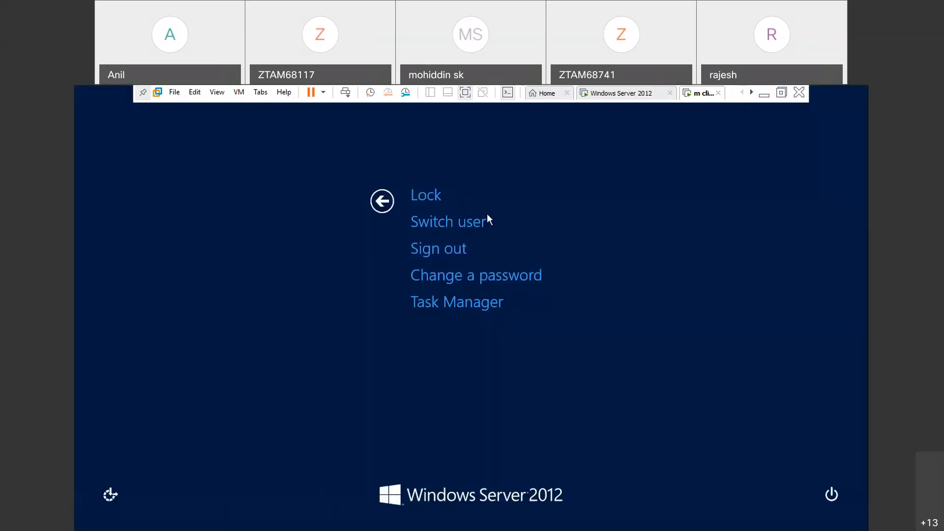
click(460, 244)
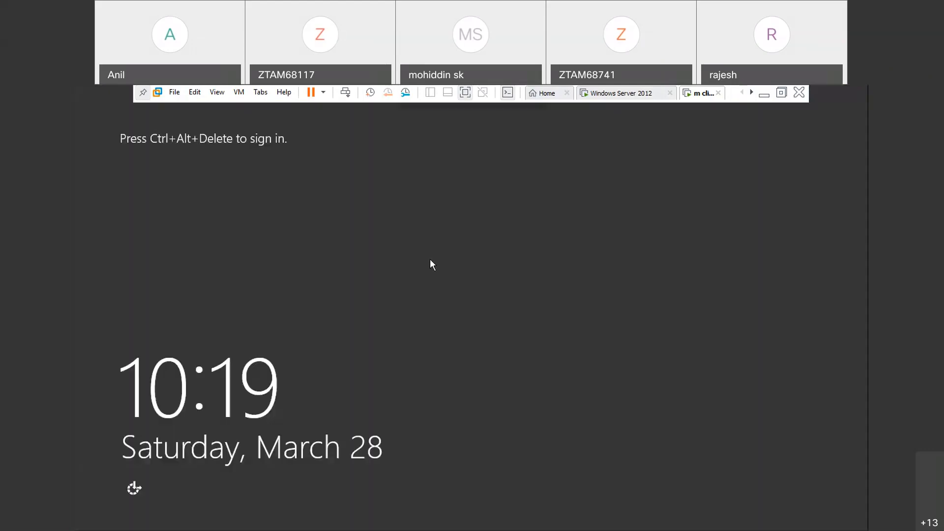
key(ctrl+alt+Delete)
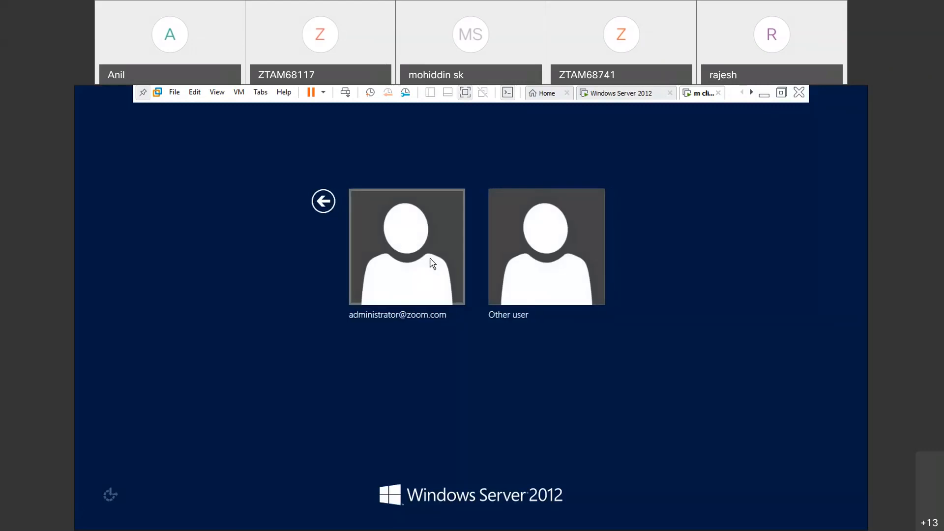
click(497, 264)
text(s1)
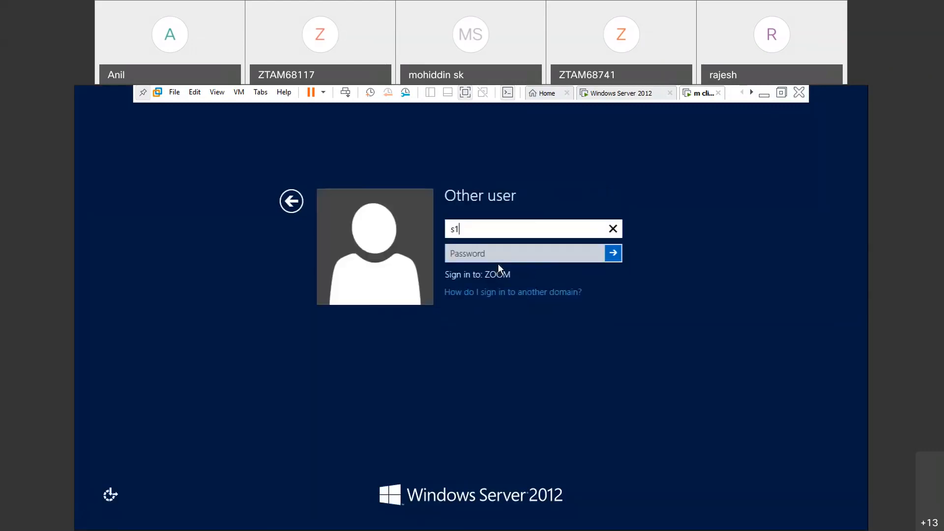
key(Return)
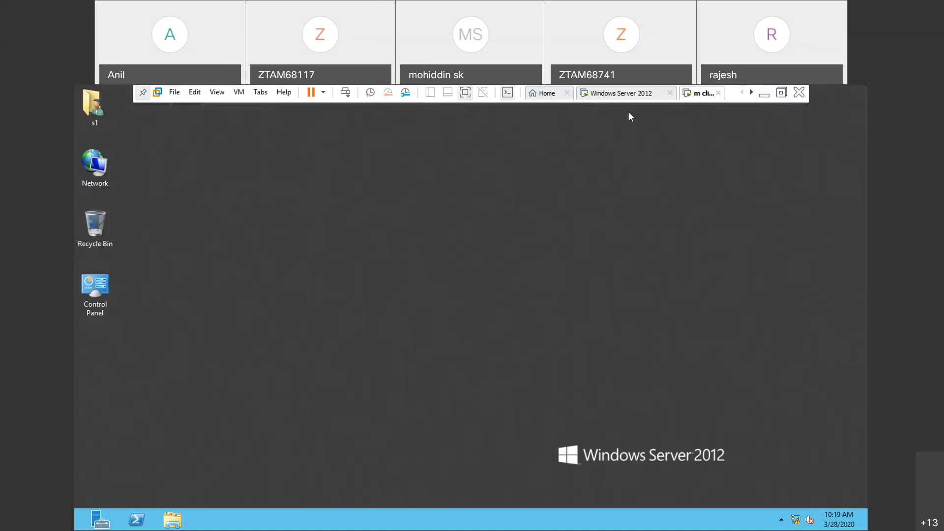
- Sign out s1 from the client and sign in to the ZOOM domain as s2
click(615, 98)
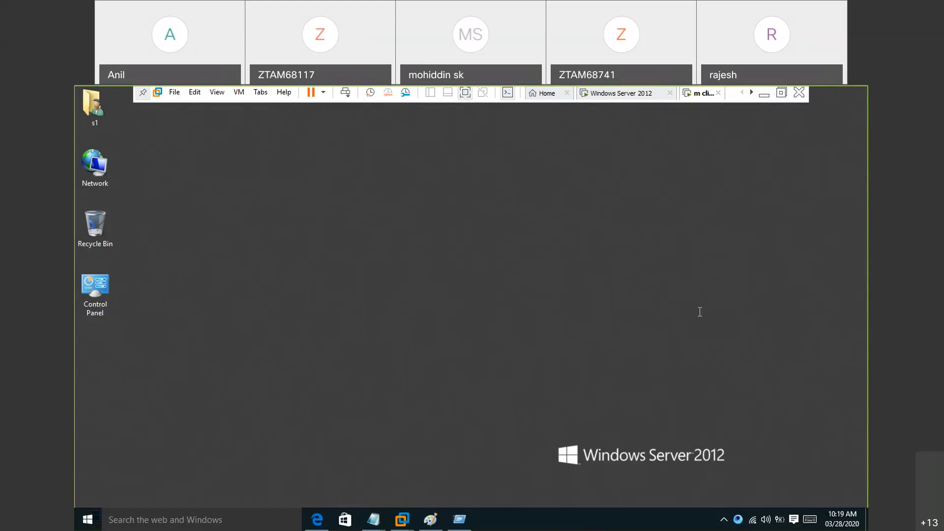
click(515, 304)
key(ctrl+alt+Insert)
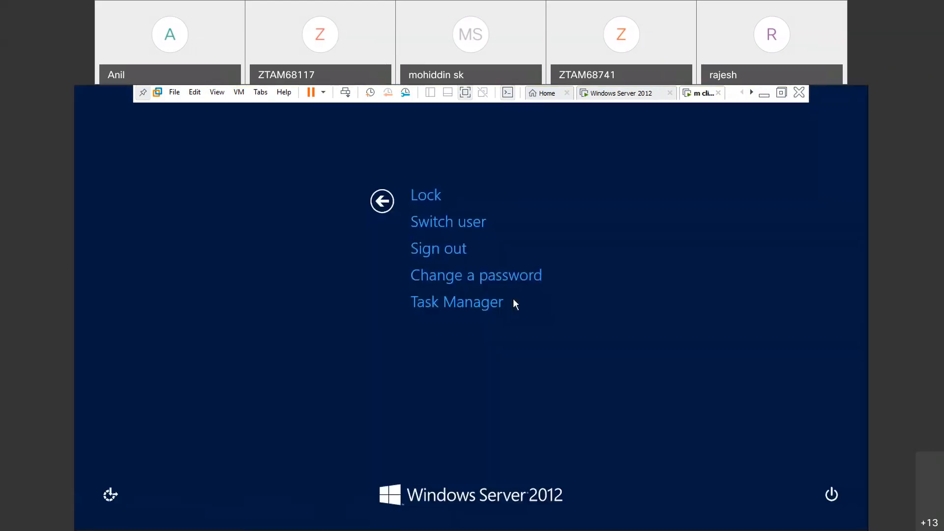
click(455, 255)
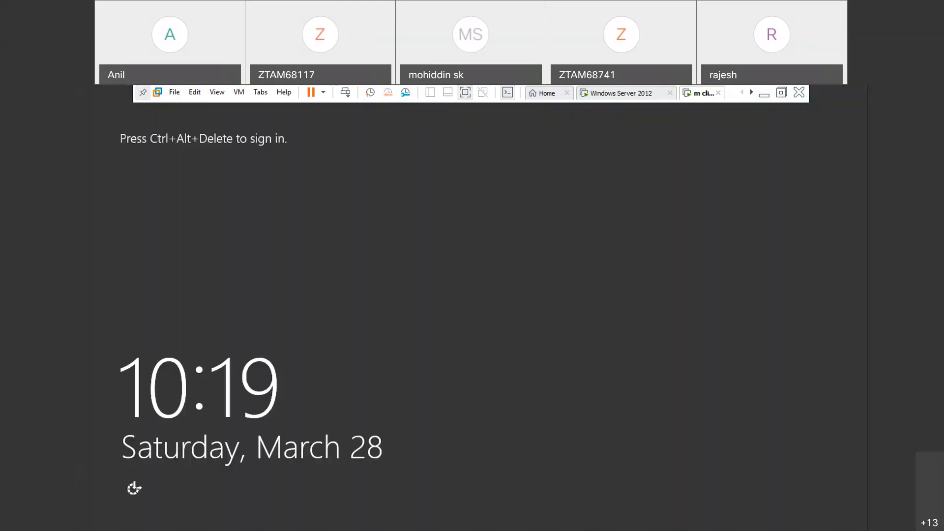
key(ctrl+alt+Insert)
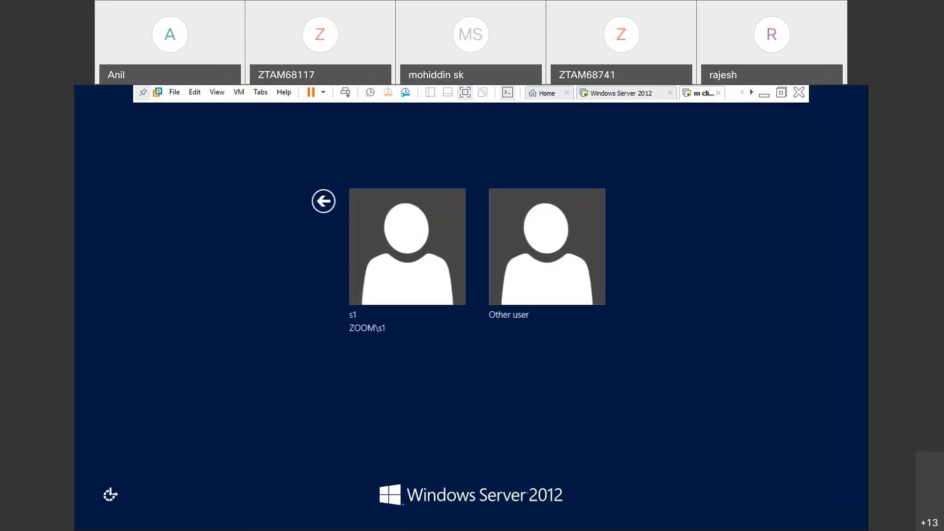
click(572, 277)
text(s2)
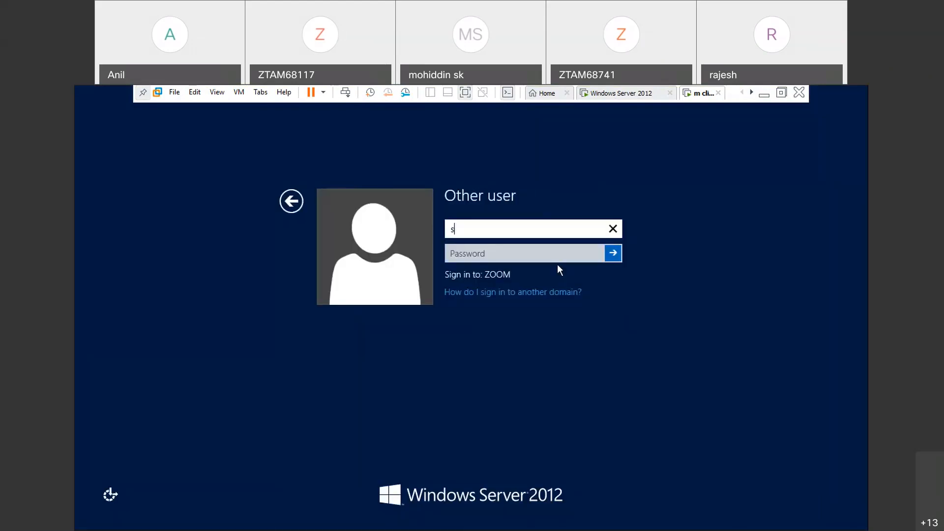
key(Return)
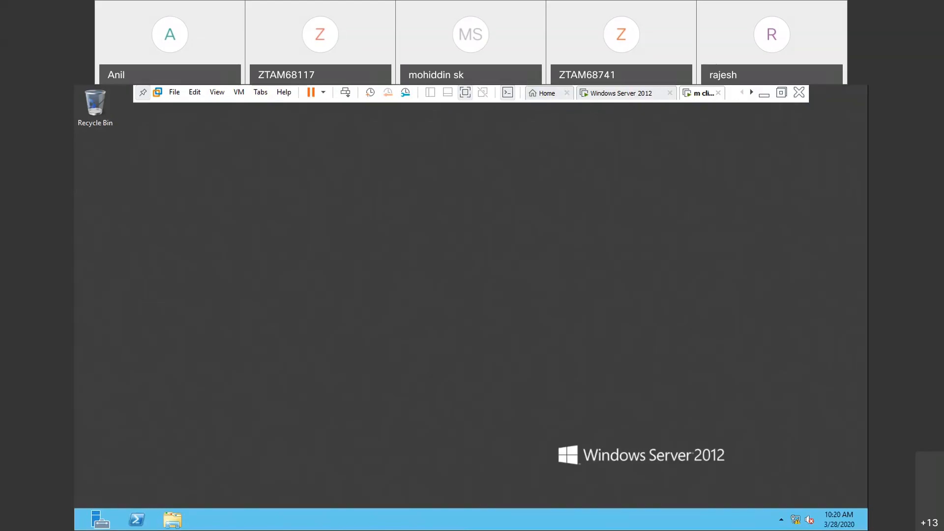
- Show the User's Files, Network and Control Panel icons on s2's desktop, dismissing the VMware Tools log-off message
key(super)
text(icons)
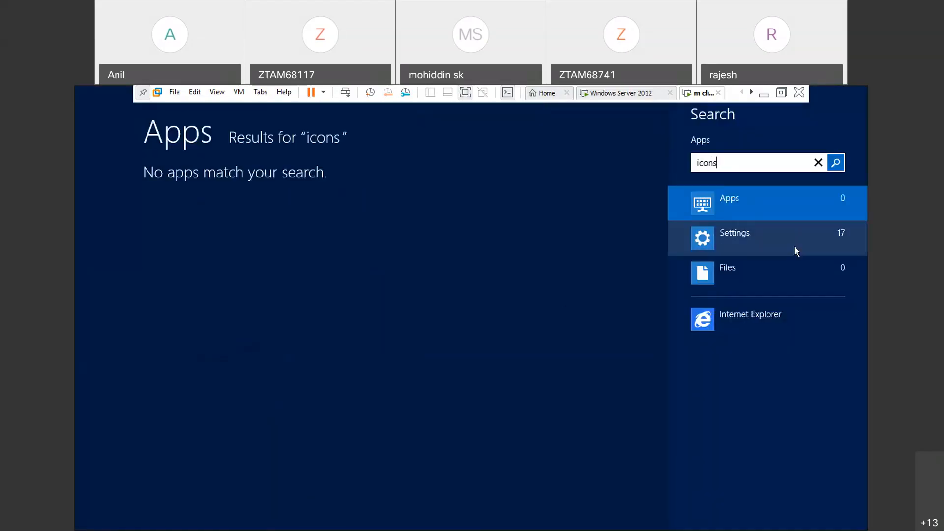
click(766, 238)
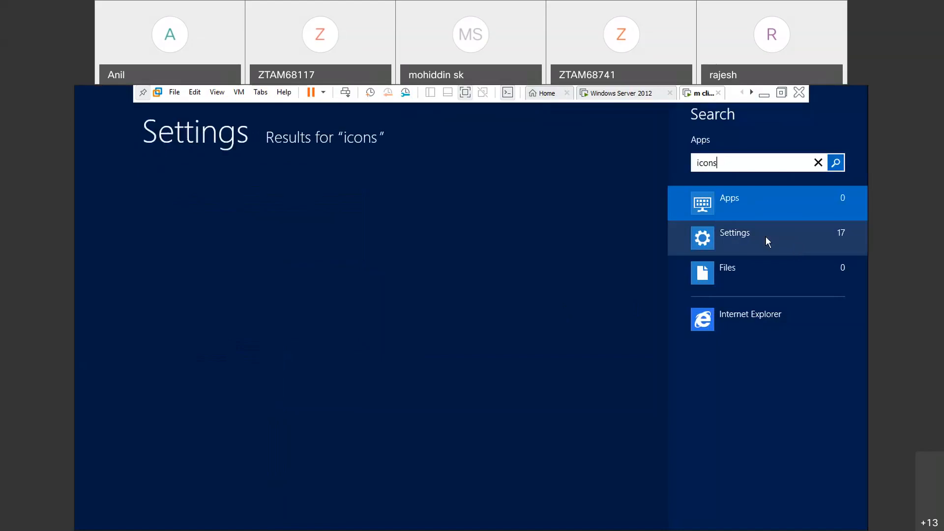
click(241, 212)
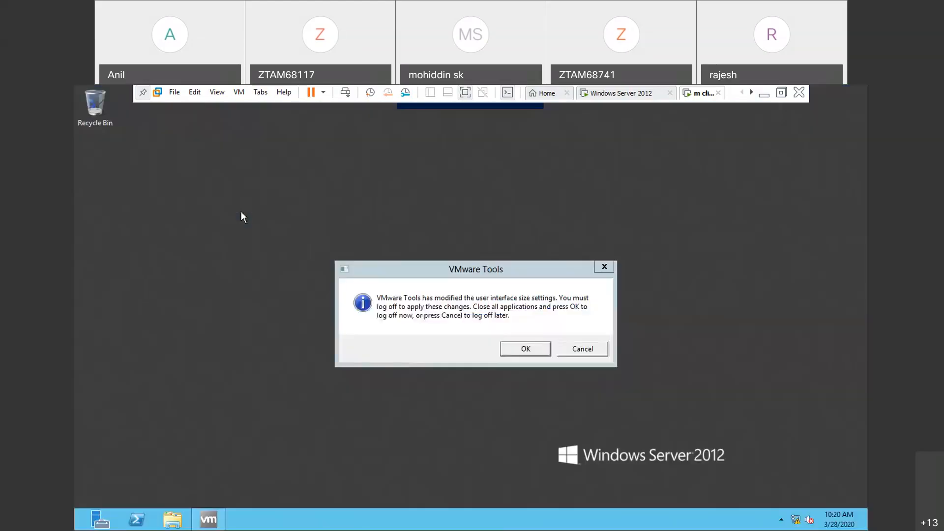
click(132, 168)
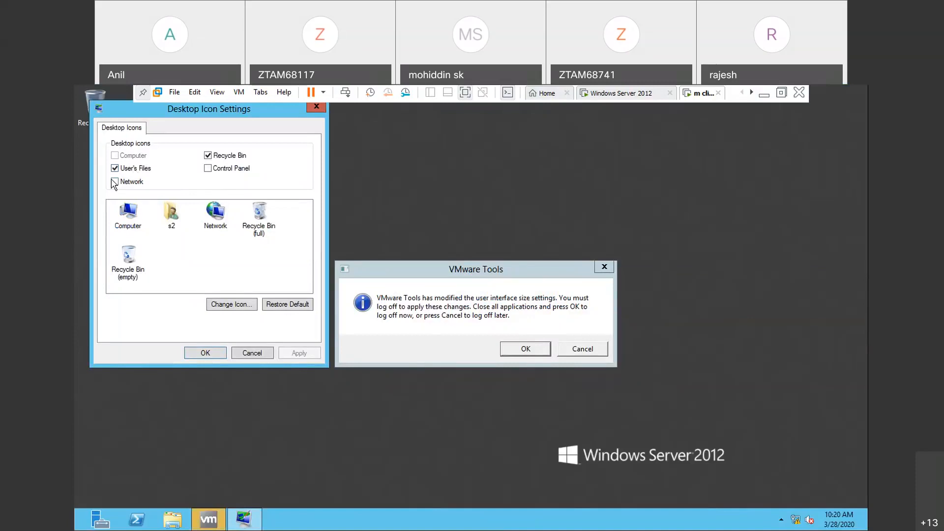
click(115, 182)
click(208, 170)
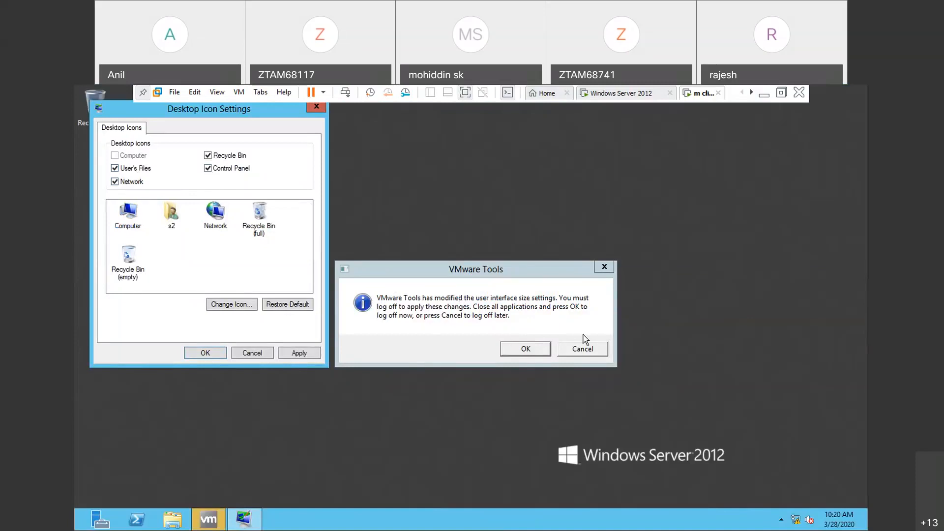
click(605, 268)
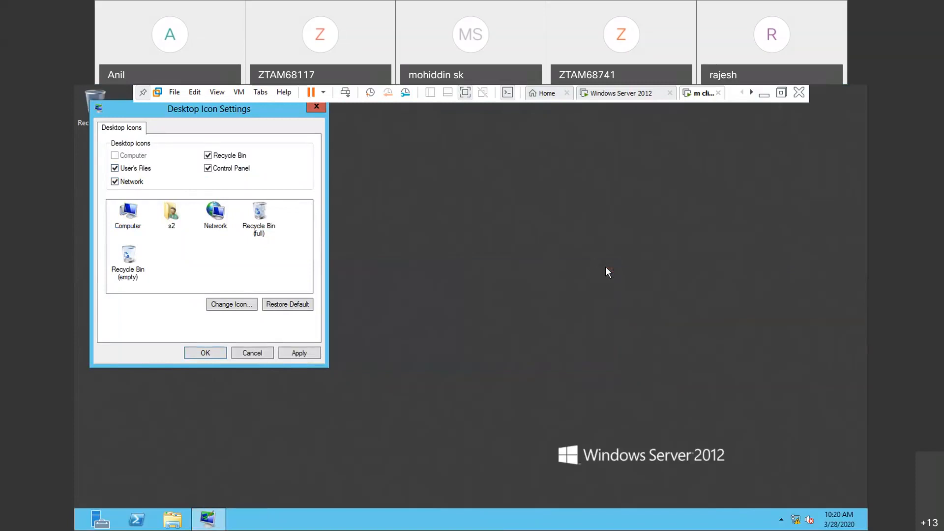
click(302, 355)
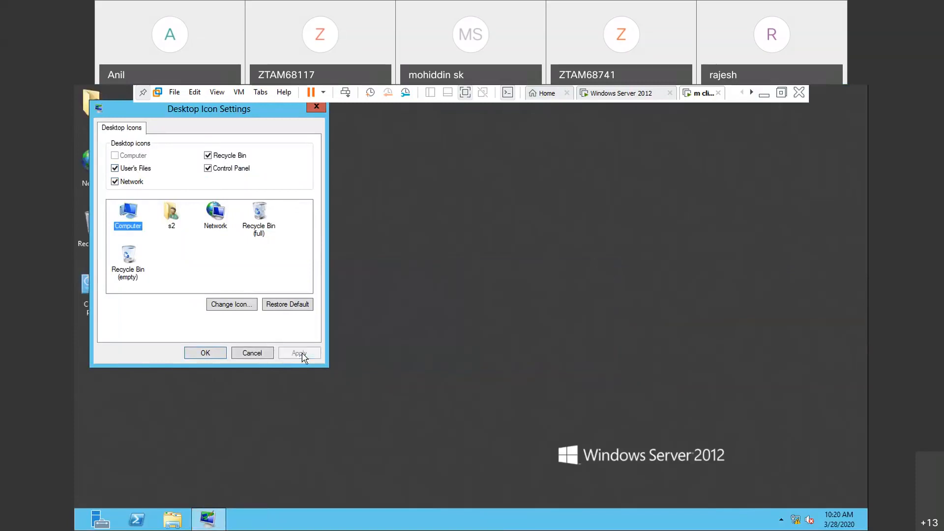
click(215, 352)
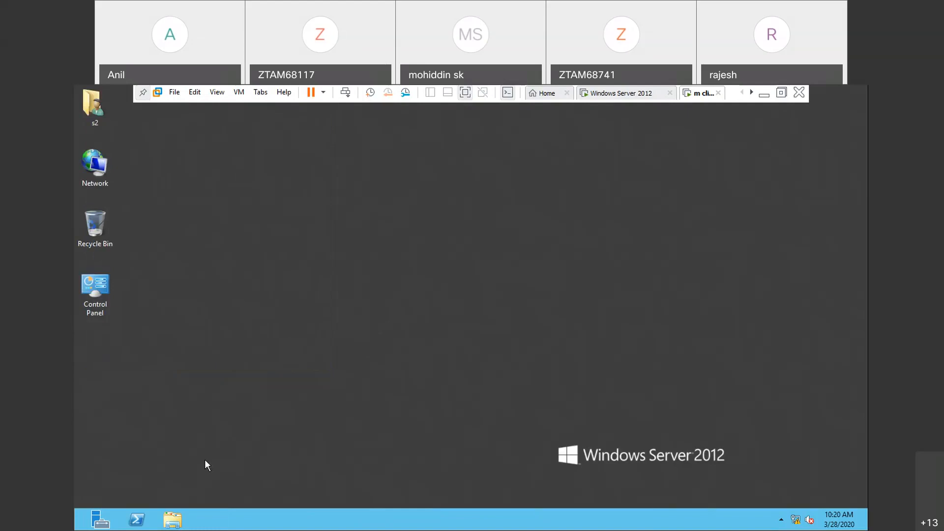
- Test C drive access as s2 by running c:\ on the client, and close the folder window
key(super+r)
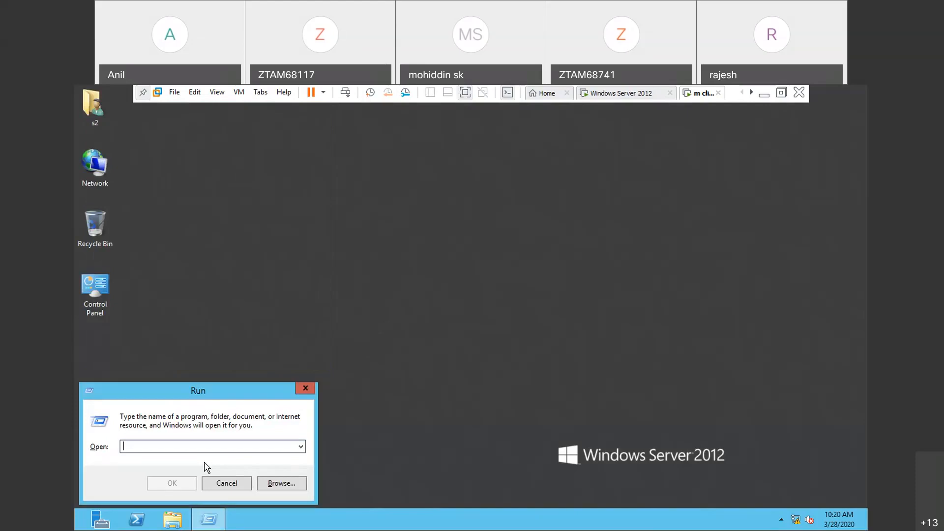
text(c)
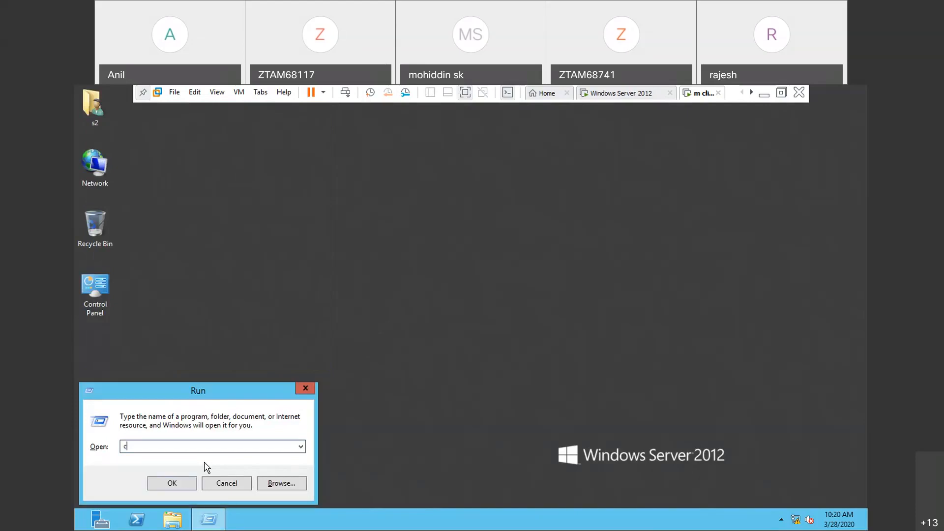
text(:)
text(/)
text(\)
key(BackSpace)
text(\)
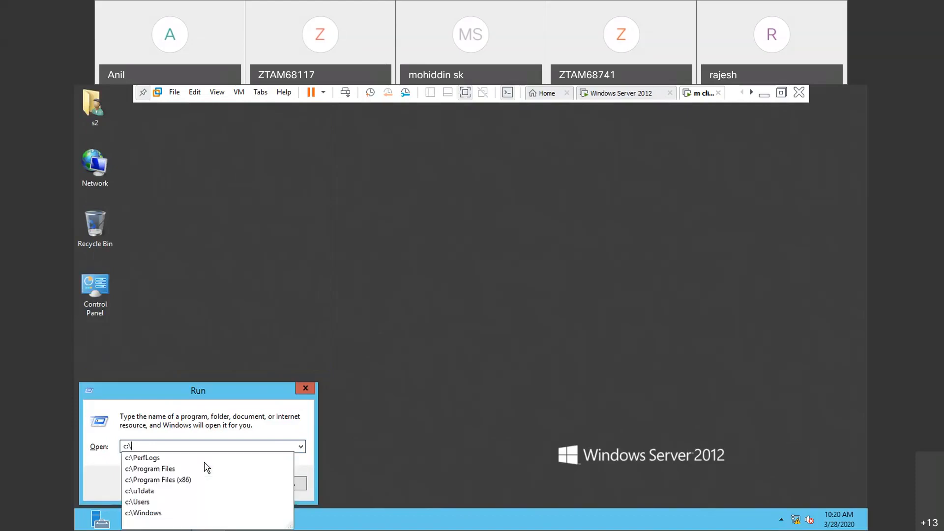
key(Return)
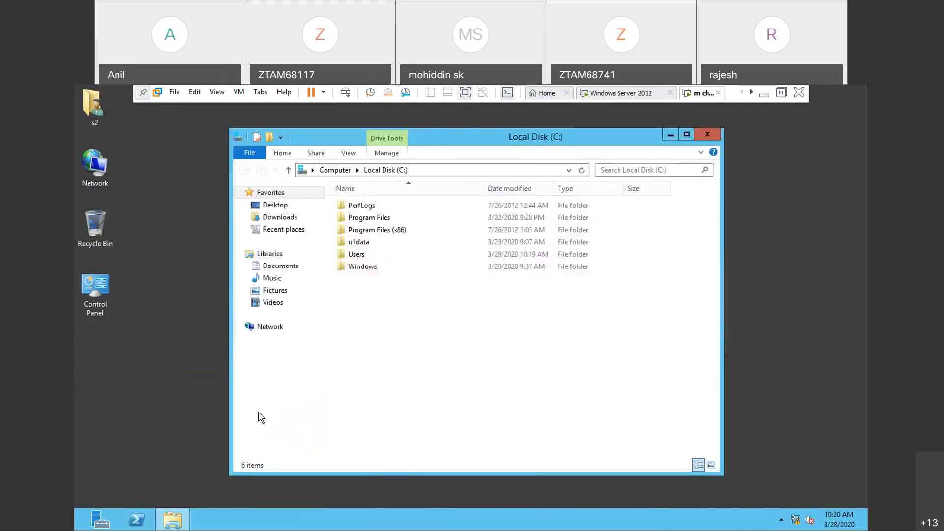
click(709, 135)
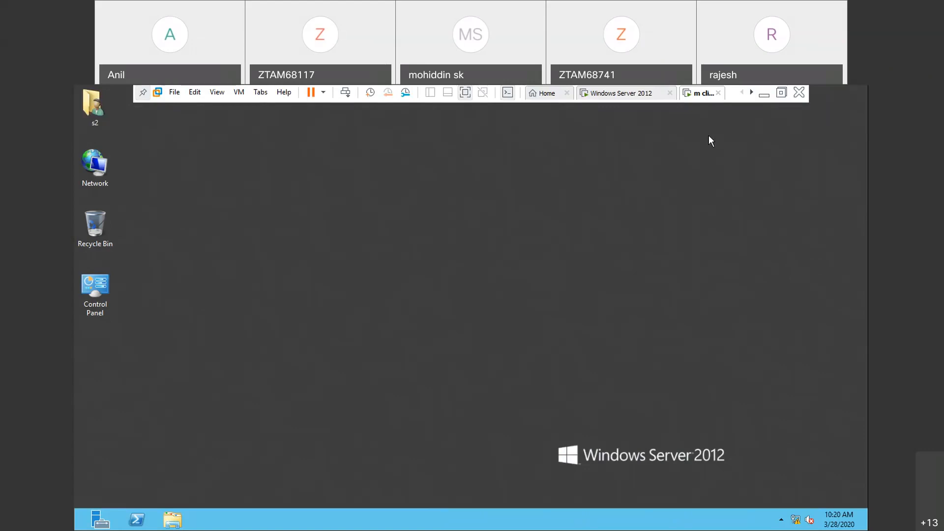
- Switch to the mcse practicals notes in Notepad on the host and look back to the section on restricting the C drive
click(634, 96)
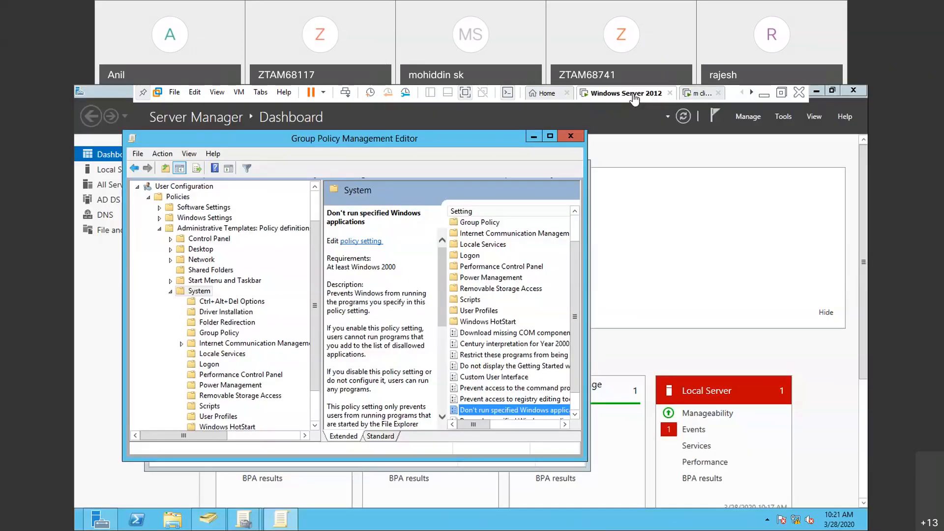
click(771, 97)
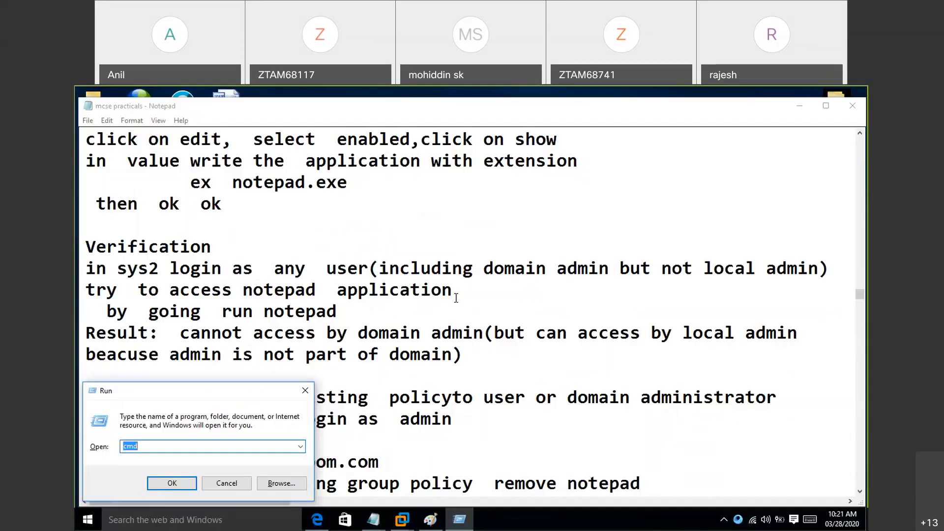
key(Escape)
click(365, 237)
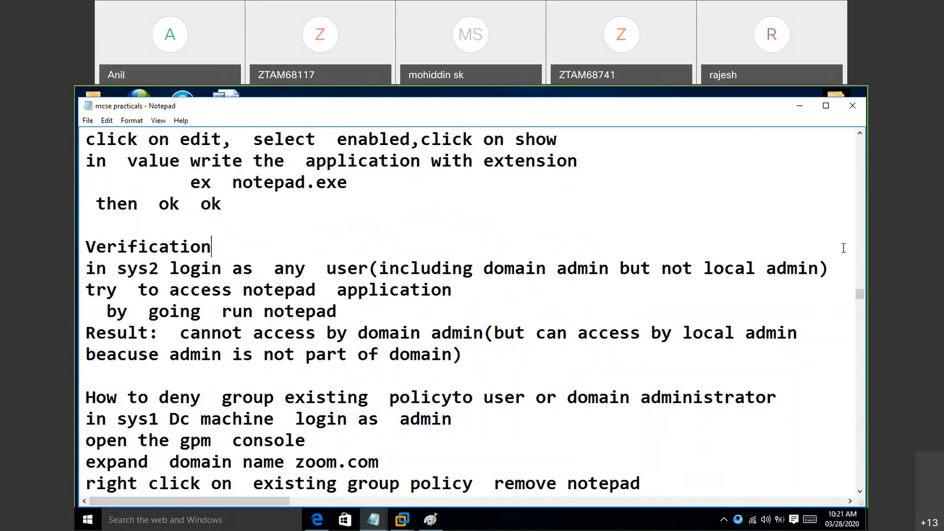
click(640, 234)
key(Up)
key(Up)
key(Up)
key(Up)
key(Up)
key(Up)
key(Up)
key(Up)
key(Up)
key(Up)
key(Up)
key(Up)
key(Up)
key(Up)
key(Up)
key(Up)
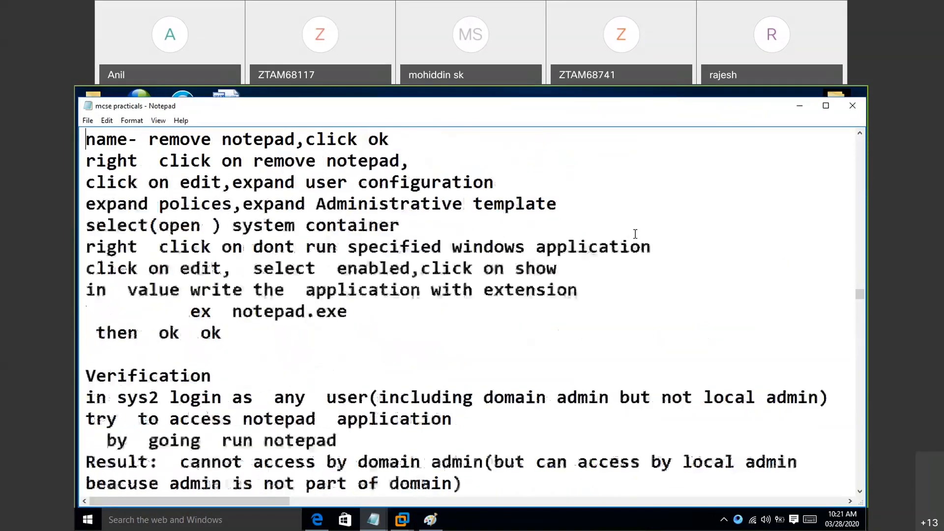
key(Up)
key(Up)
key(Up)
key(Up)
key(Up)
key(Up)
key(Up)
key(Up)
key(Up)
key(Up)
key(Up)
key(Up)
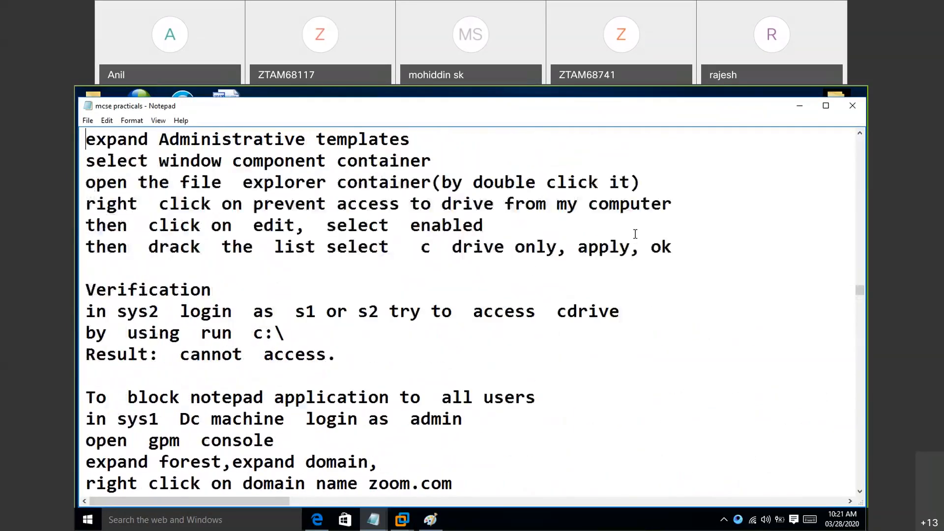
key(Up)
key(Up)
key(Up)
key(Up)
key(Up)
key(Up)
key(Up)
key(Up)
key(Up)
key(Up)
key(Up)
key(Up)
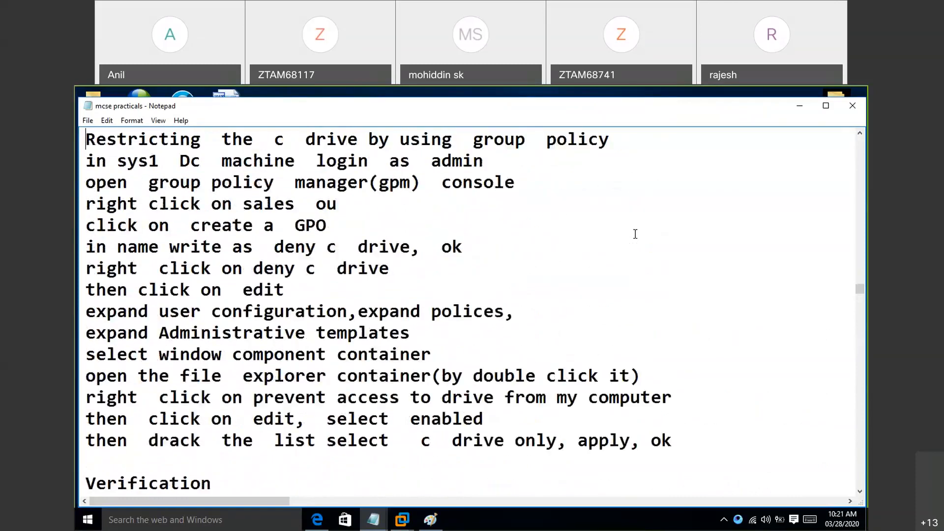
key(Up)
key(Up)
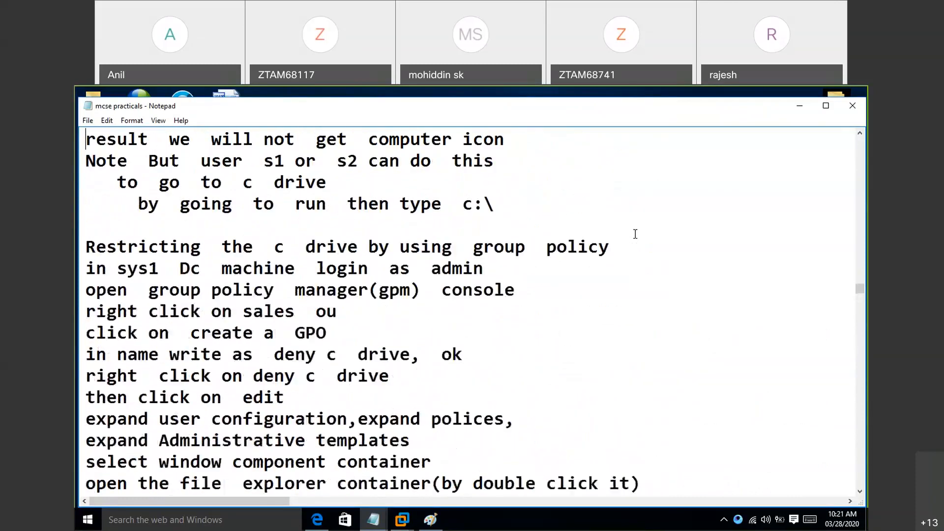
key(Up)
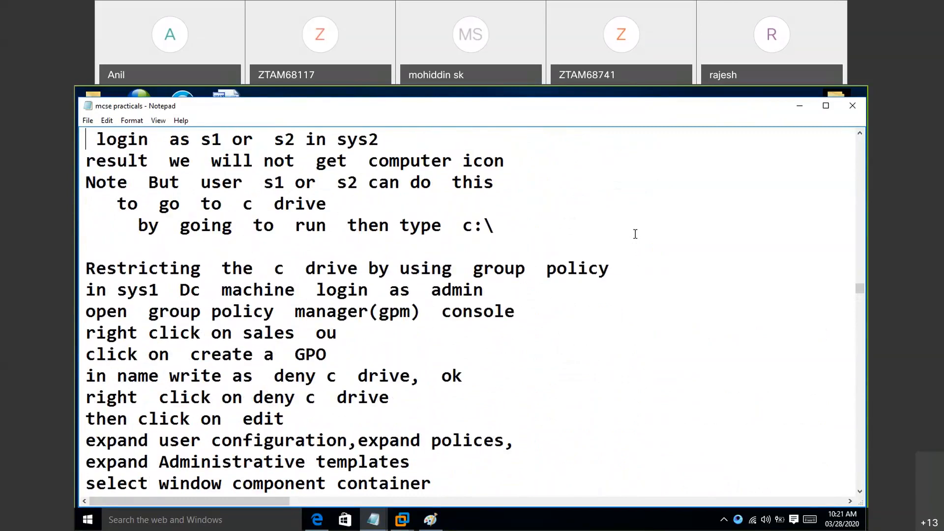
- Read the notes on restricting the C drive by group policy, from the GPO setup through the Verification section
click(636, 234)
key(Down)
key(Down)
key(Down)
key(Down)
key(Down)
key(Down)
key(Down)
key(Down)
key(Down)
key(Down)
key(Down)
key(Down)
key(Down)
key(Down)
key(Down)
key(Down)
key(Down)
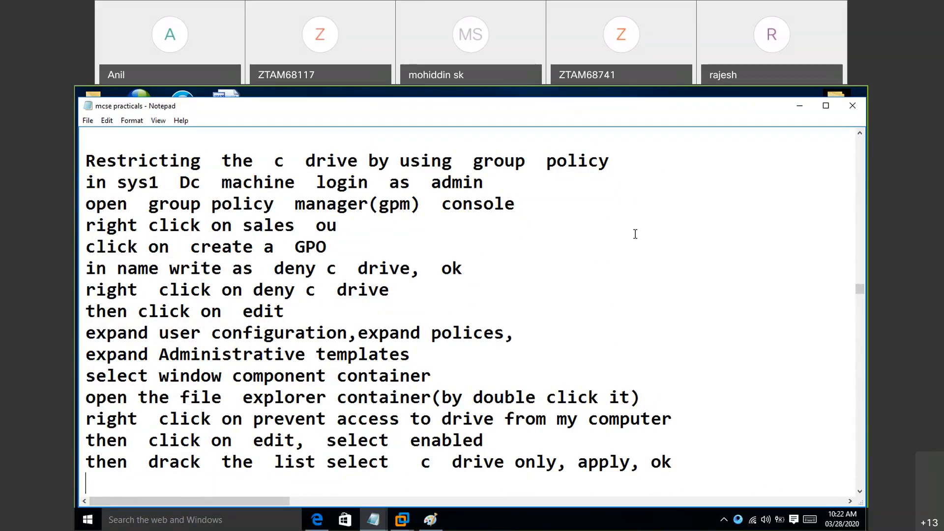
text(Verification)
key(Return)
text(in sys2  login  as  s1 or s2 try to  access  cdrive)
key(Return)
text(by  using  run  c:\)
key(Return)
text(Result:  cannot  access.)
key(Return)
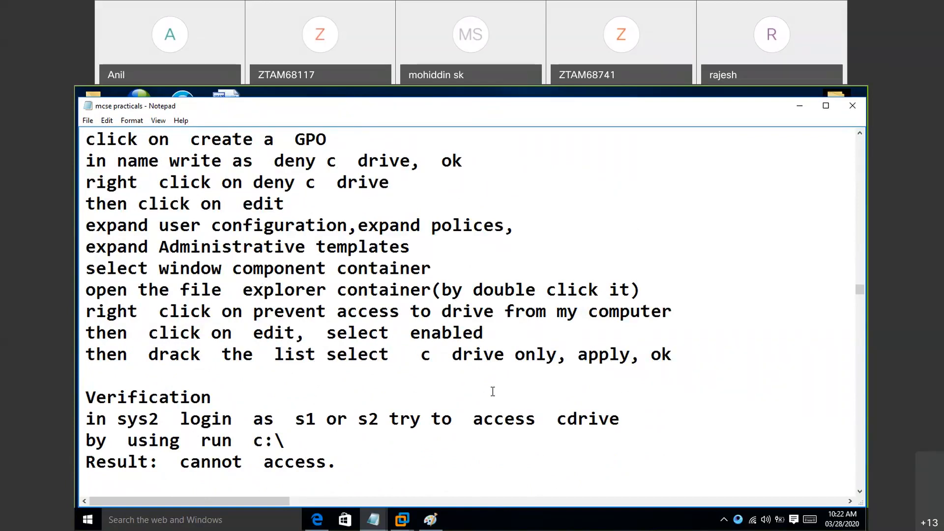
- Switch to the Windows Server 2012 virtual machine and close the Group Policy Management Editor and Group Policy Management windows
click(495, 93)
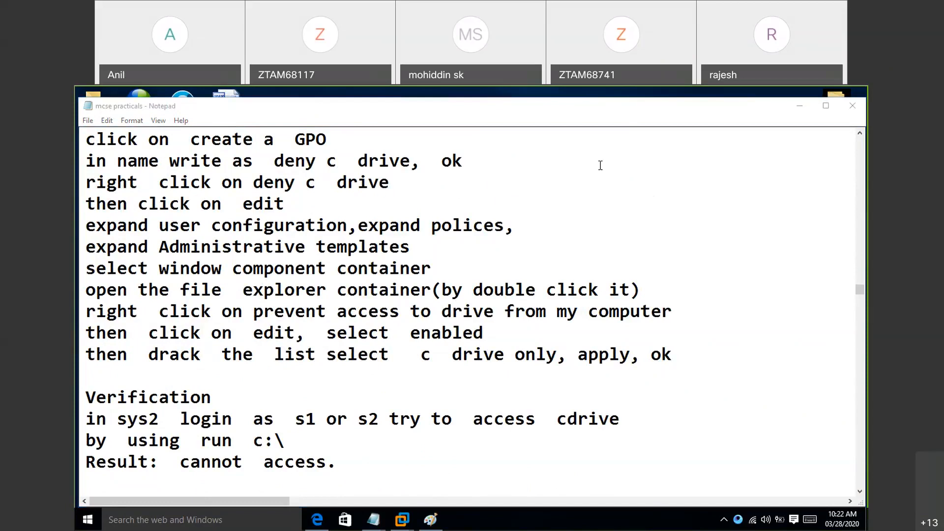
click(561, 188)
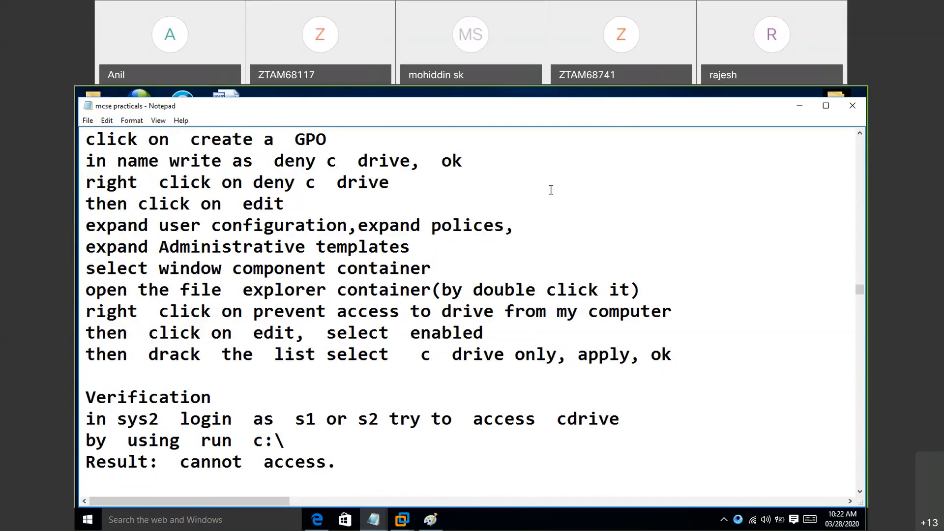
click(402, 523)
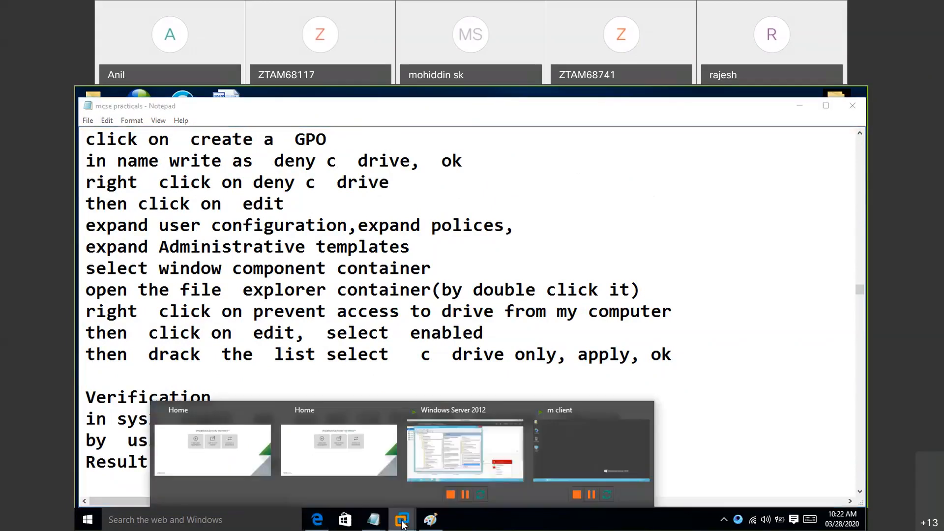
click(458, 460)
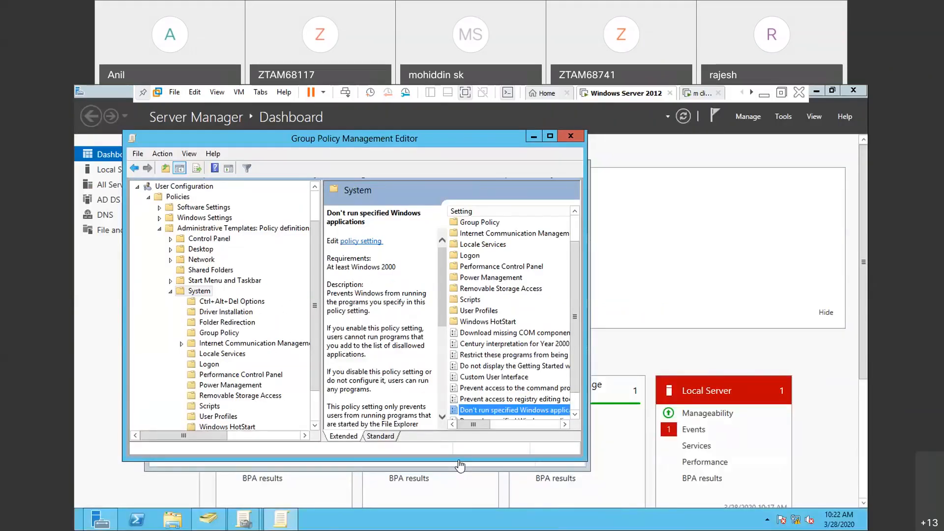
click(570, 135)
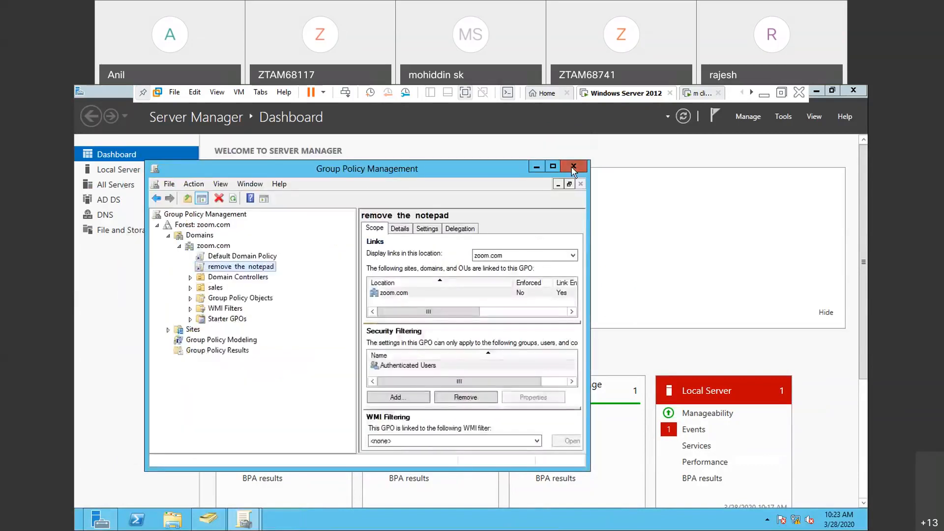
click(574, 167)
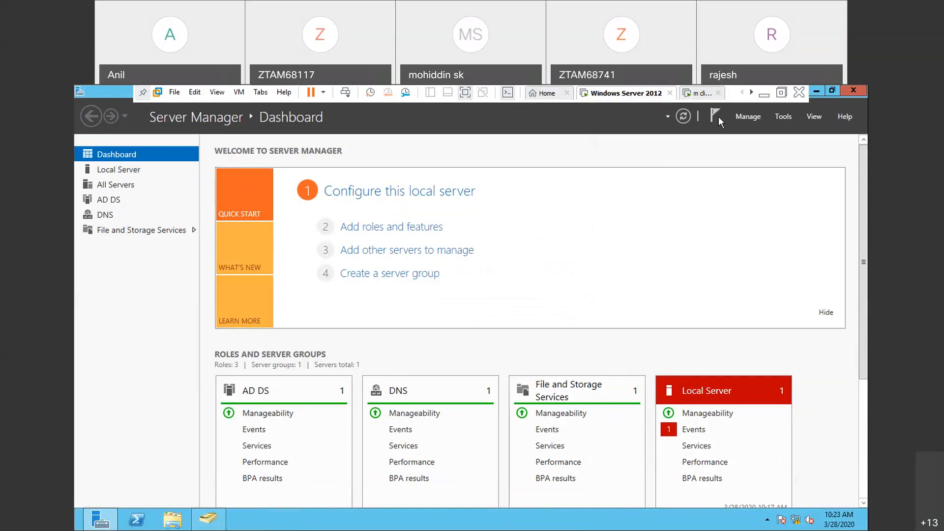
- Open Group Policy Management from Server Manager and create a GPO named deny c drive linked to the sales OU
click(779, 122)
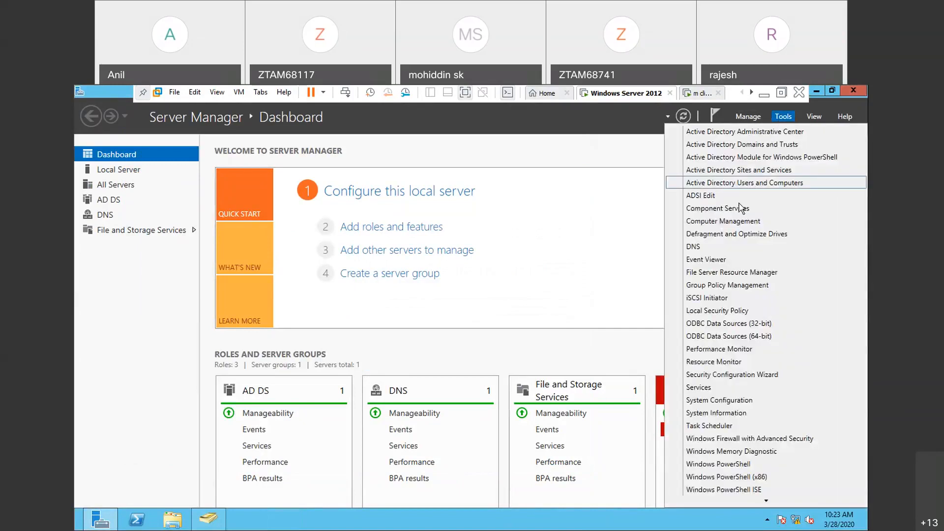
click(711, 286)
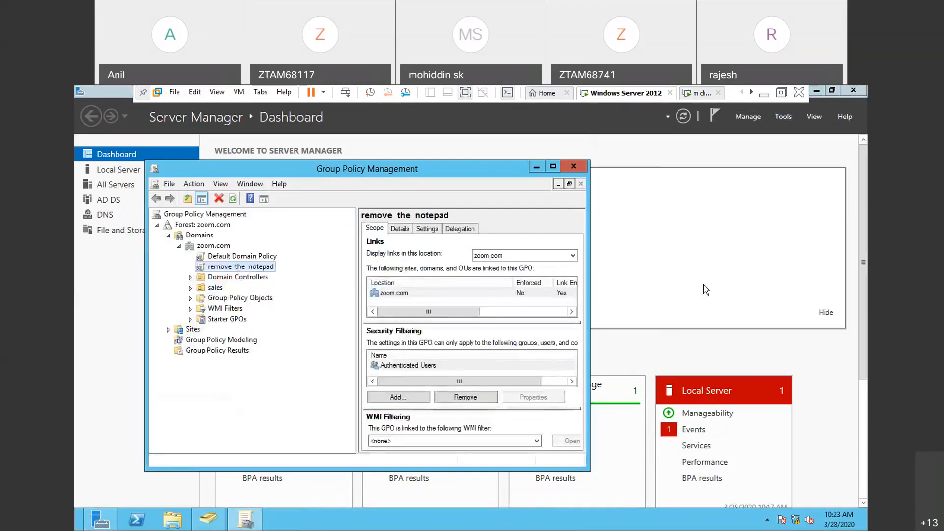
click(216, 287)
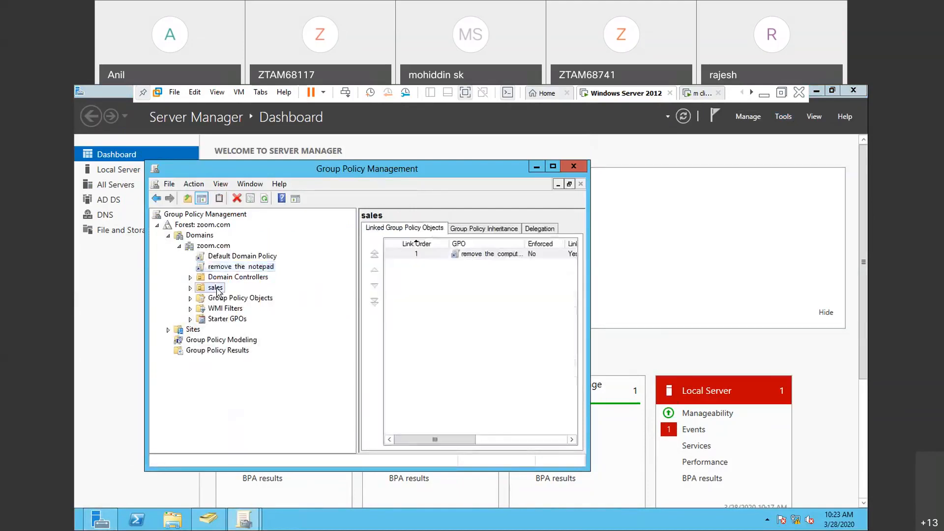
right_click(218, 291)
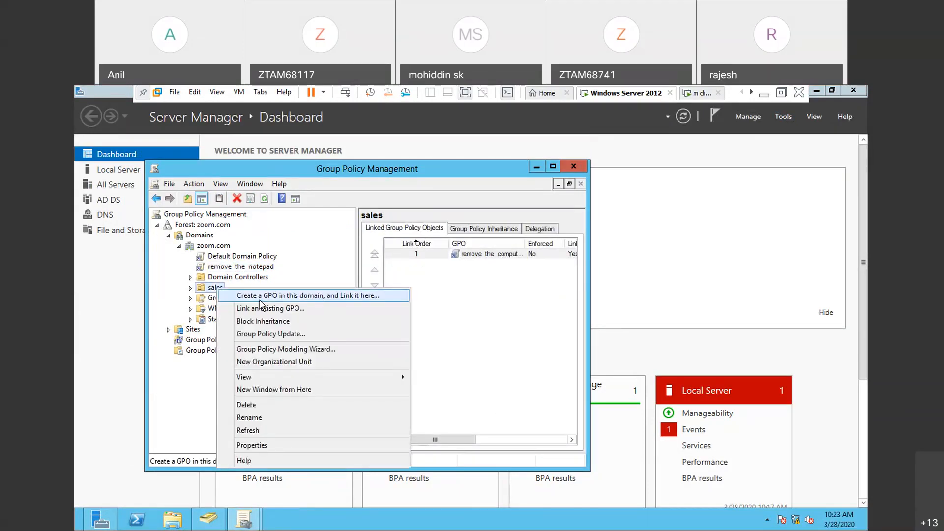
click(241, 296)
text(de)
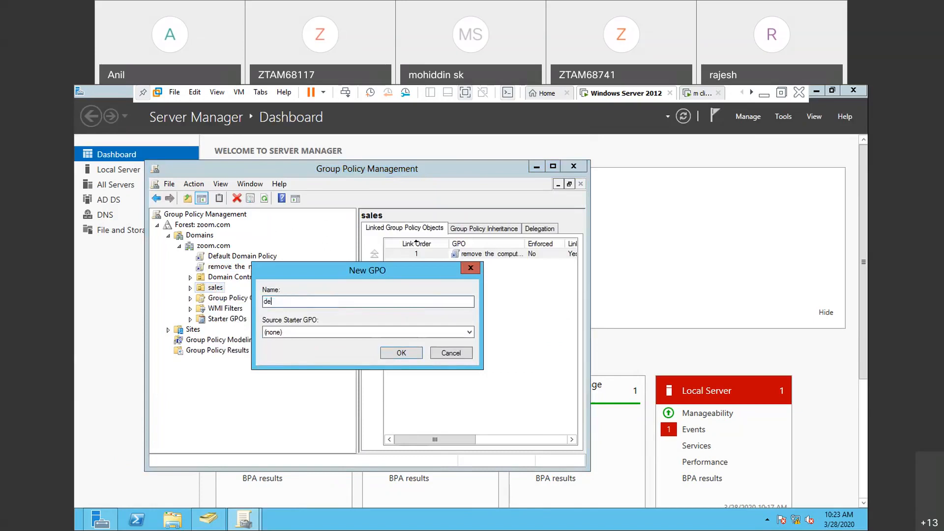
text(ny c drive)
click(579, 108)
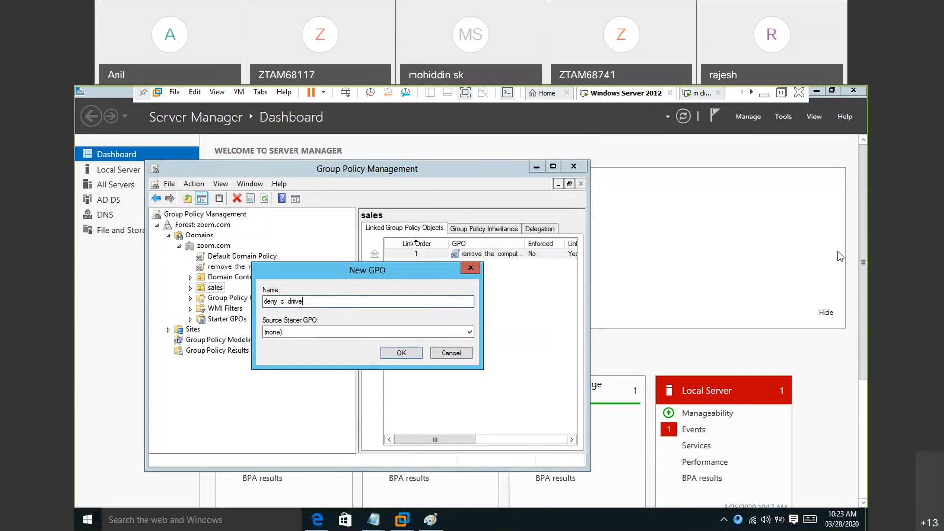
click(406, 354)
click(411, 358)
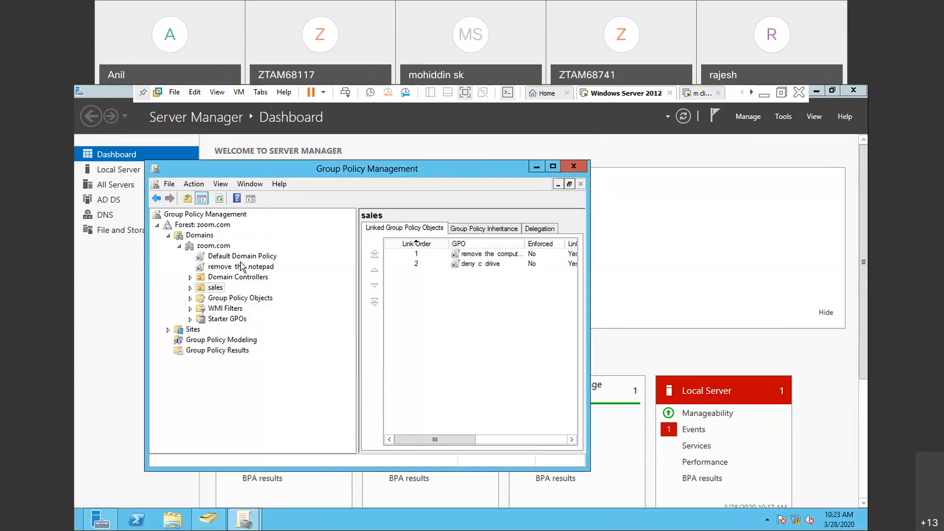
- Expand the sales OU and select its deny c drive GPO link, dismissing the console message
click(190, 288)
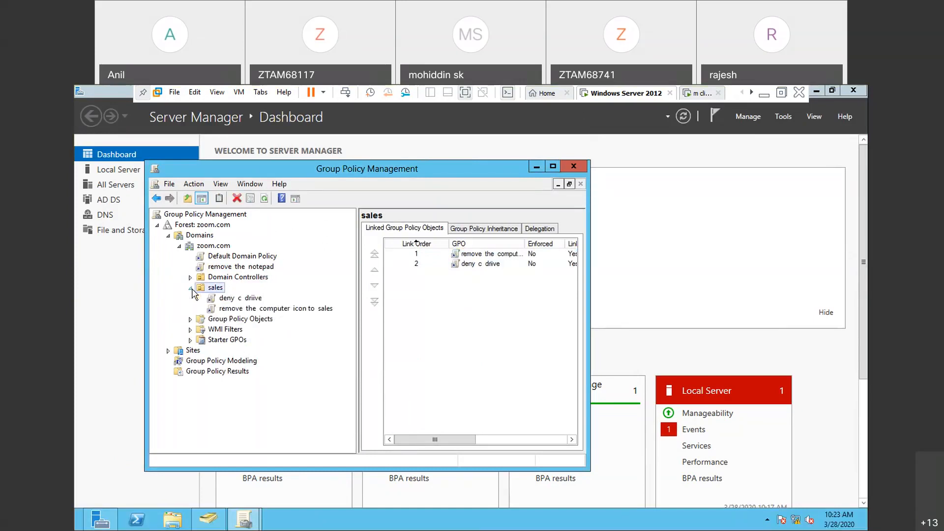
click(239, 301)
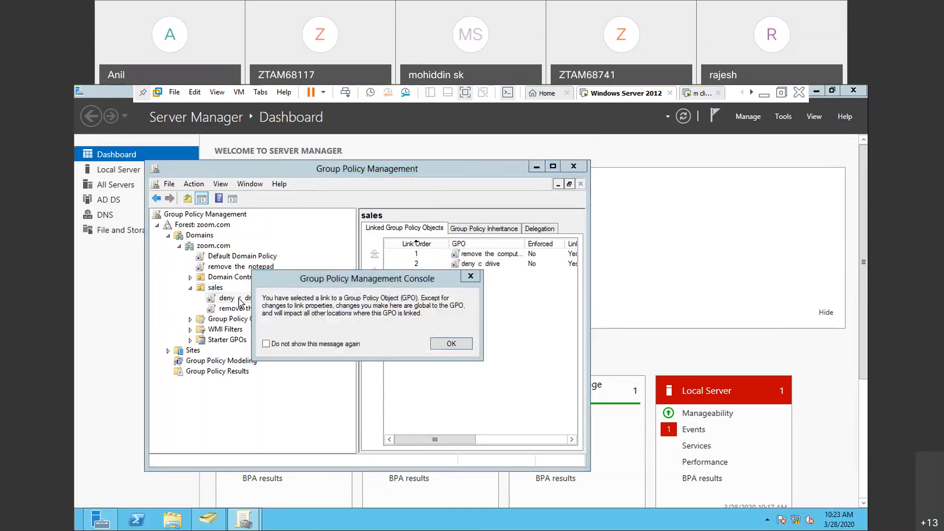
click(476, 277)
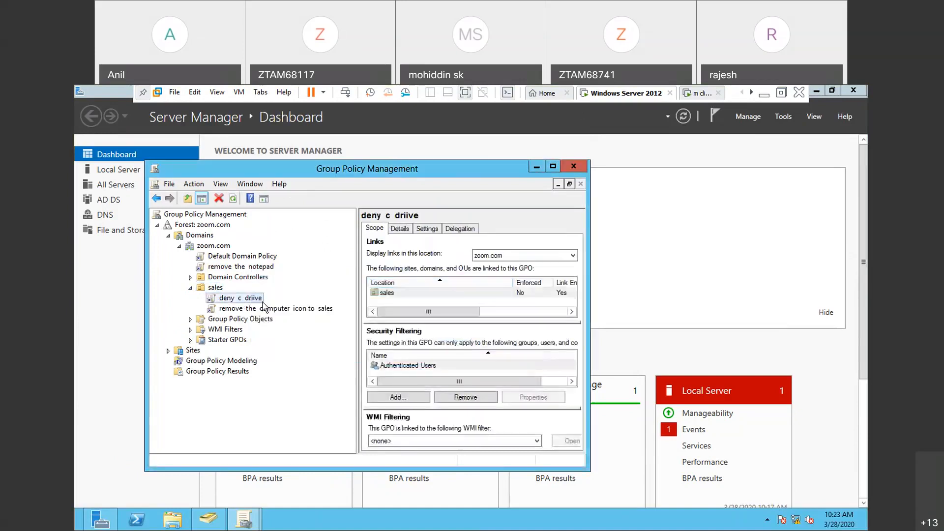
right_click(264, 305)
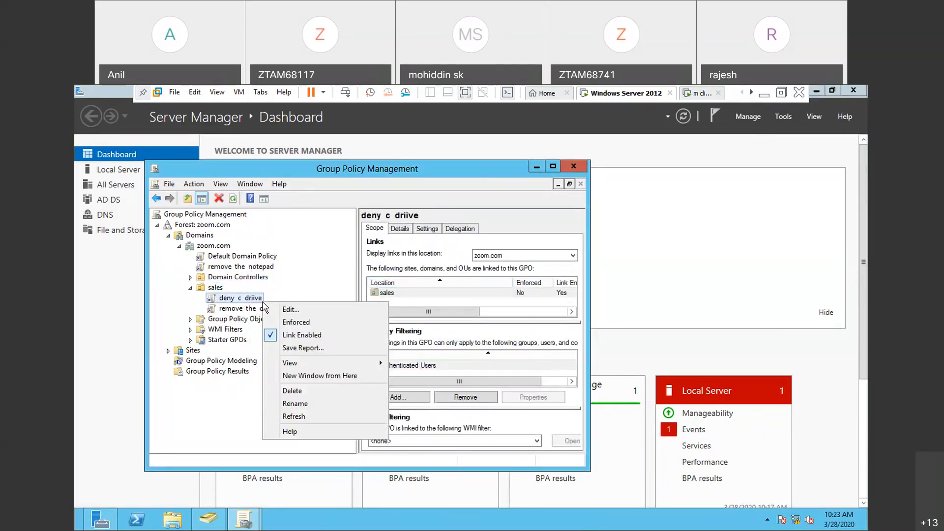
click(290, 309)
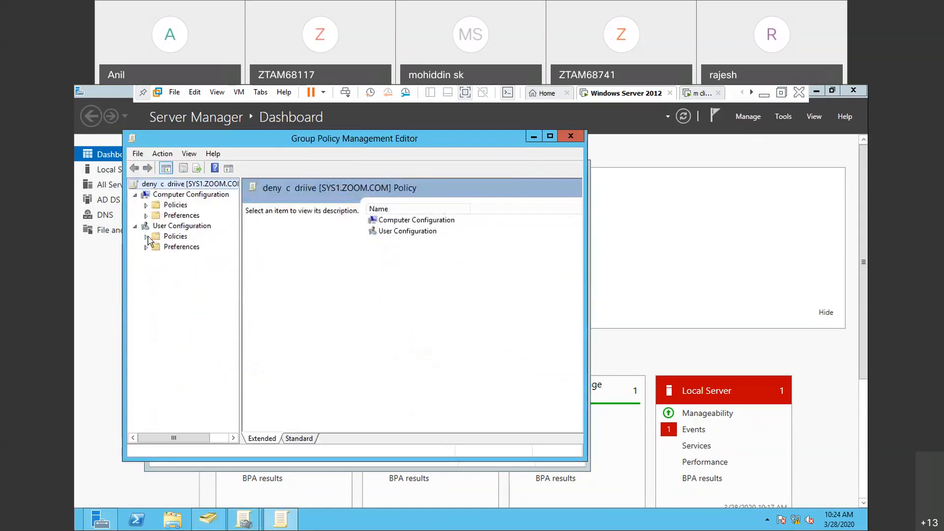
click(146, 237)
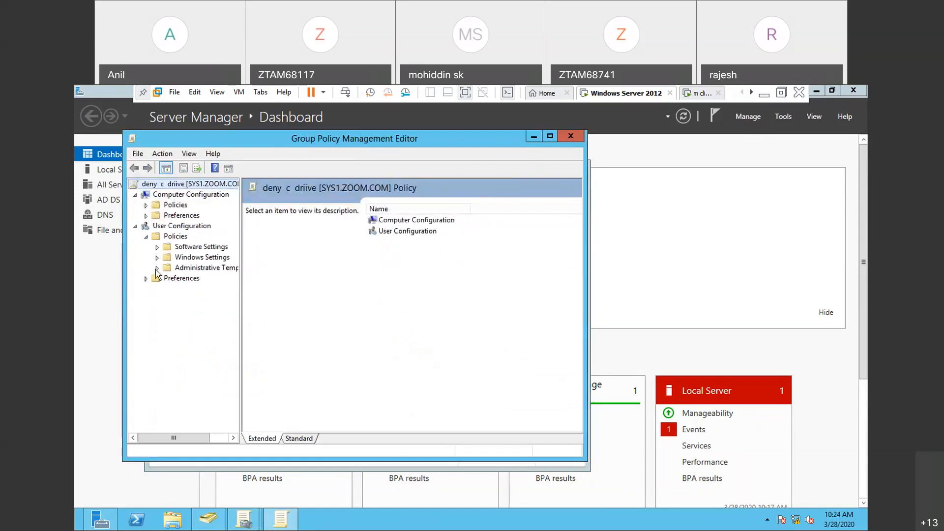
click(157, 268)
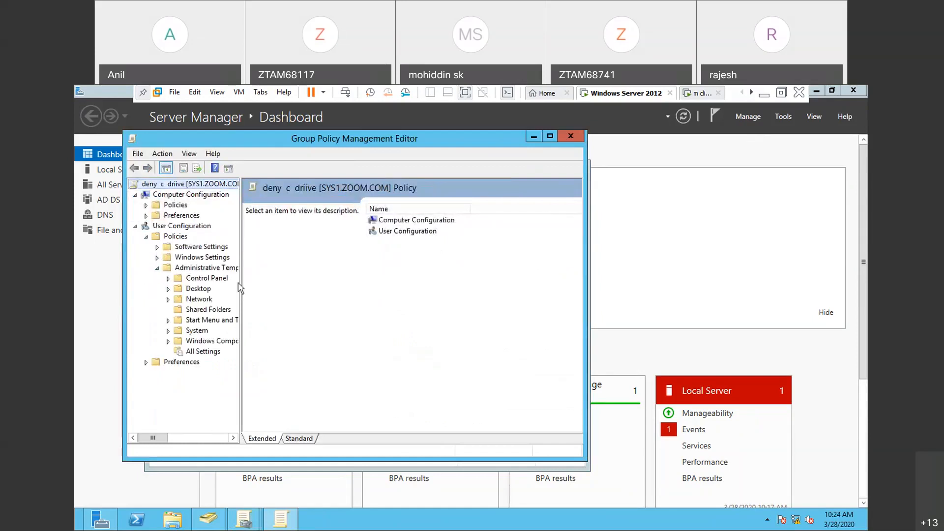
drag(240, 289, 290, 288)
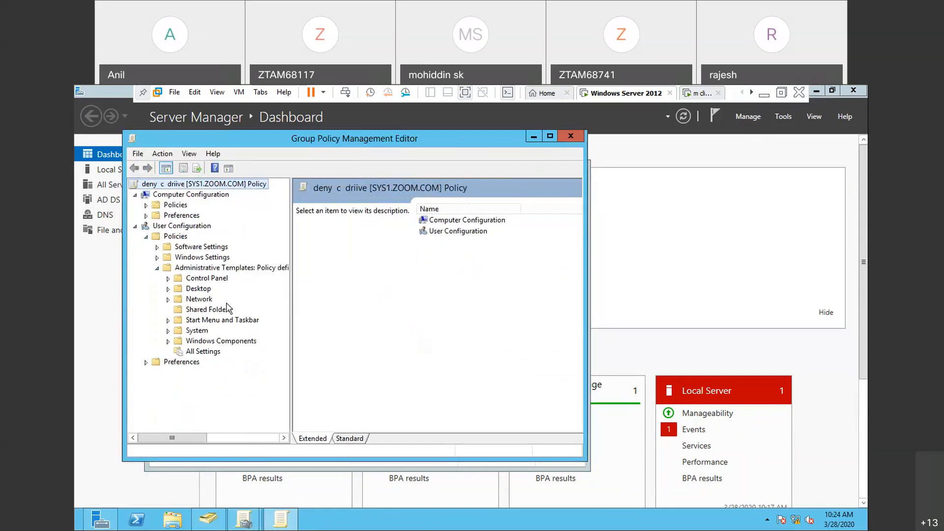
click(168, 341)
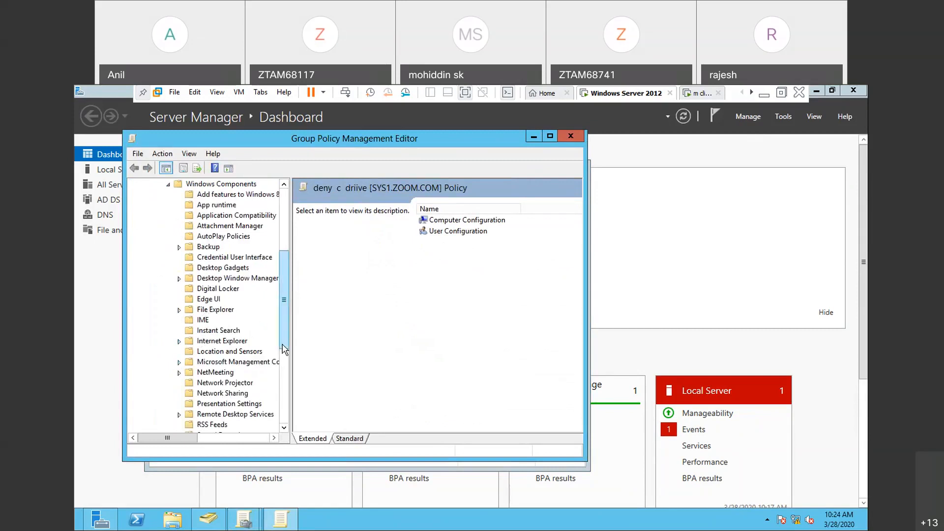
mouse_move(285, 349)
mouse_down()
mouse_move(286, 389)
mouse_move(288, 343)
mouse_up()
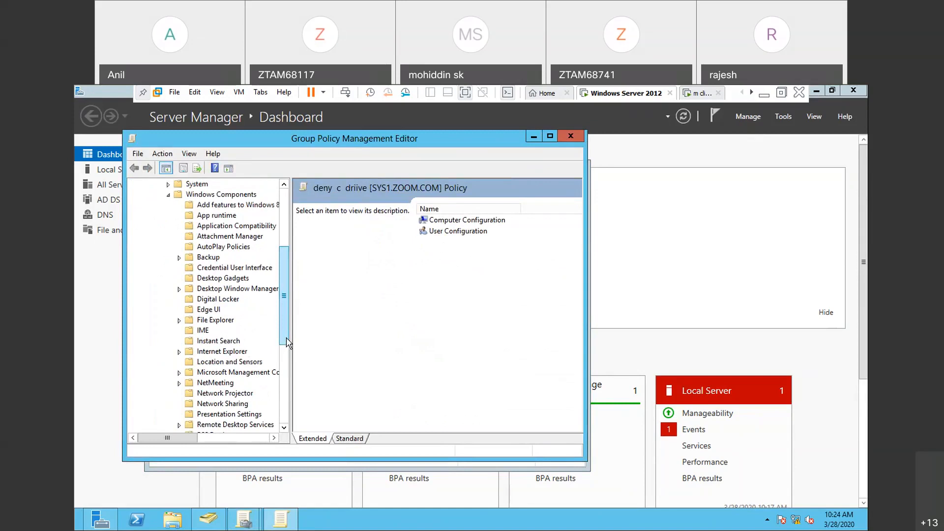
drag(289, 344, 289, 374)
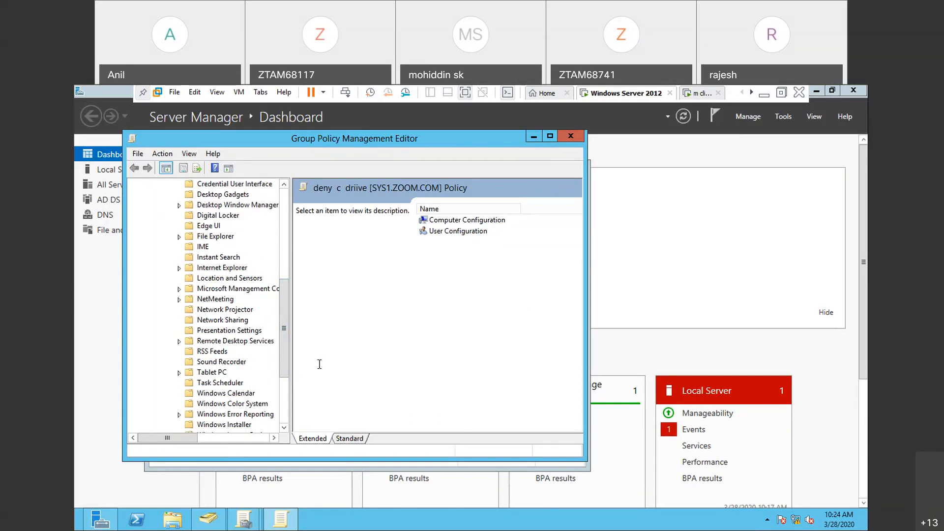
click(570, 138)
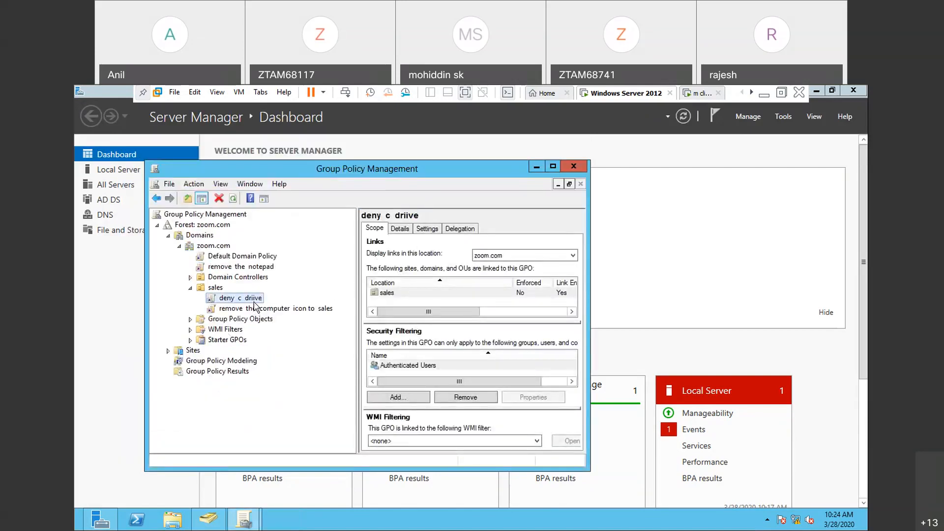
- Open the deny c drive GPO for editing and go to File Explorer under the user Administrative Templates' Windows Components
right_click(255, 306)
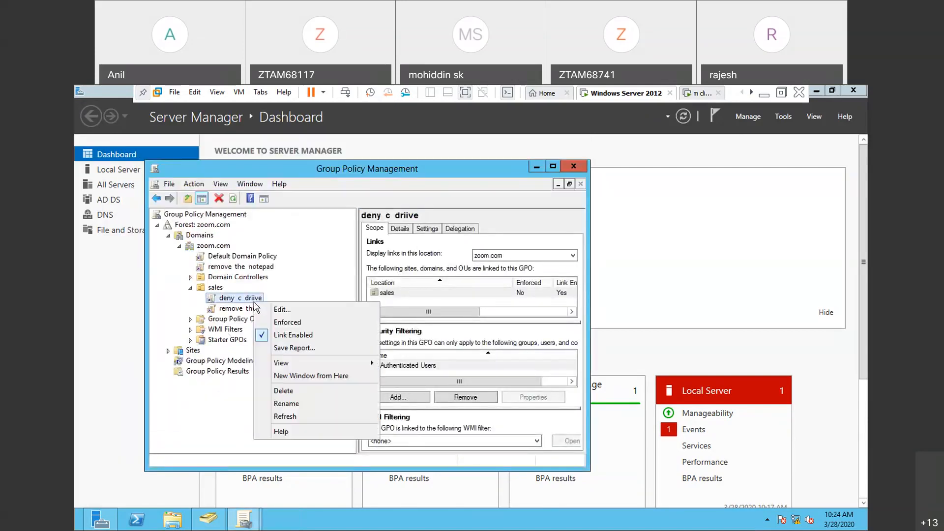
click(288, 309)
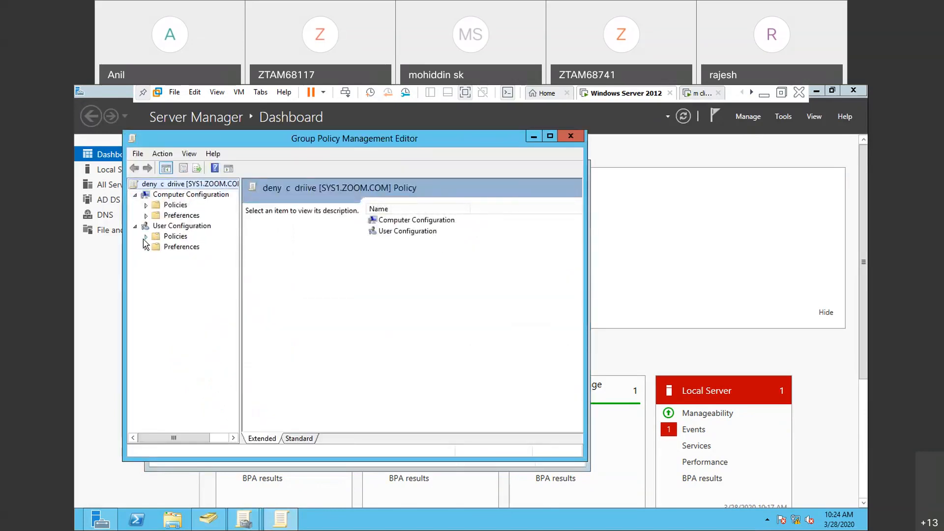
click(146, 237)
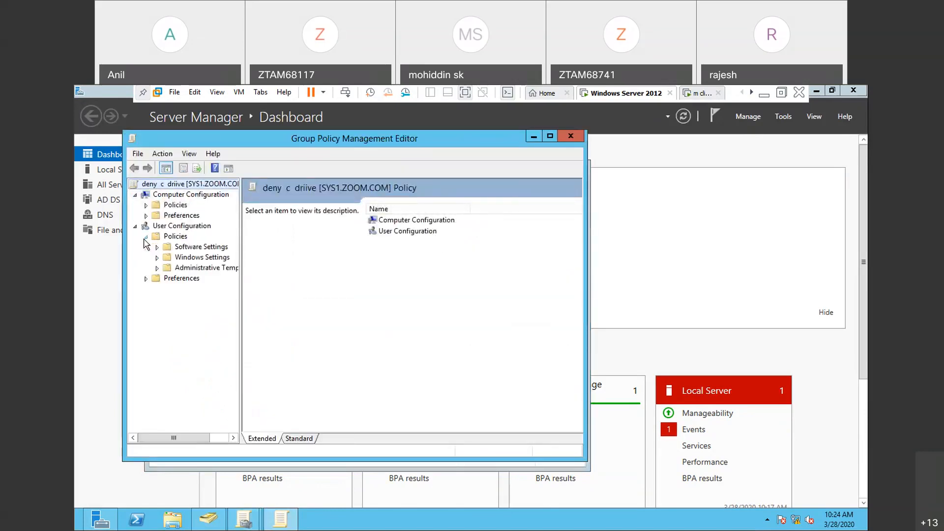
click(156, 269)
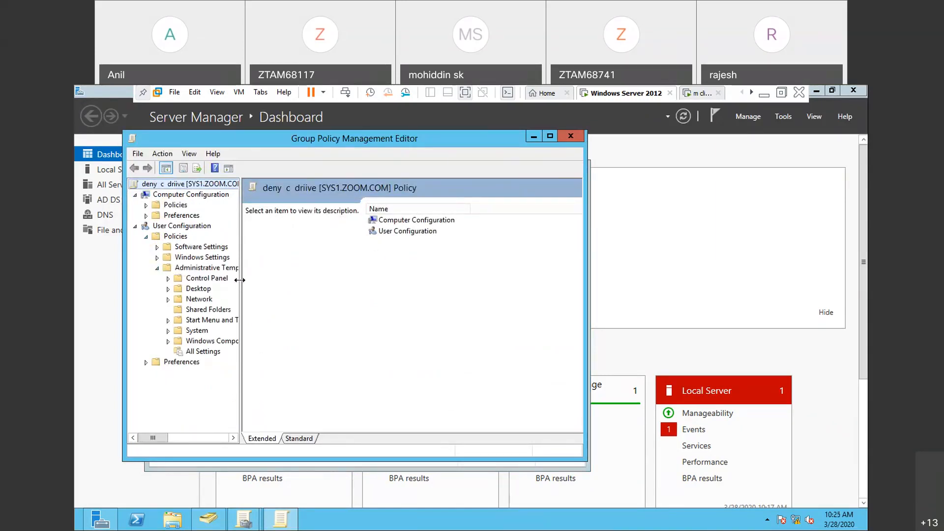
drag(241, 286, 297, 290)
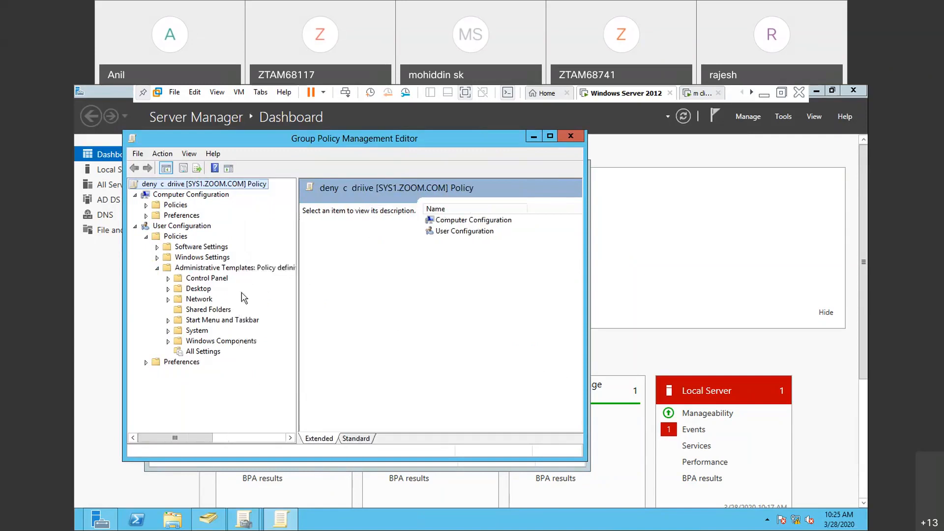
double_click(205, 342)
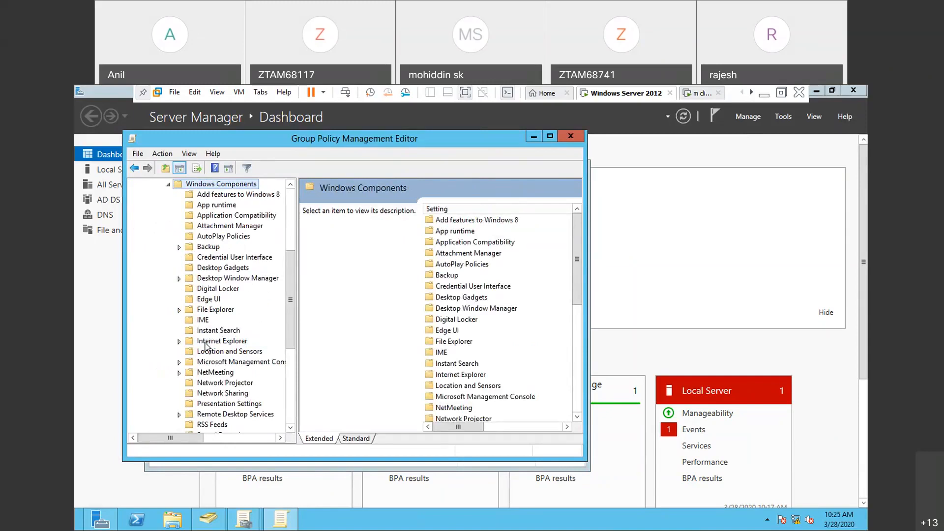
double_click(220, 311)
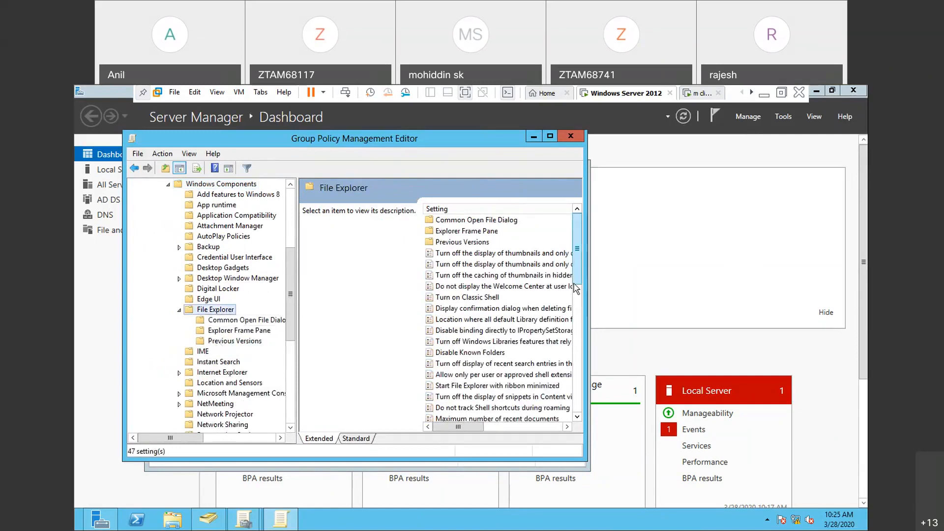
- Enable the Prevent access to drives from My Computer setting with Restrict C drive only, and apply it
drag(576, 289, 588, 373)
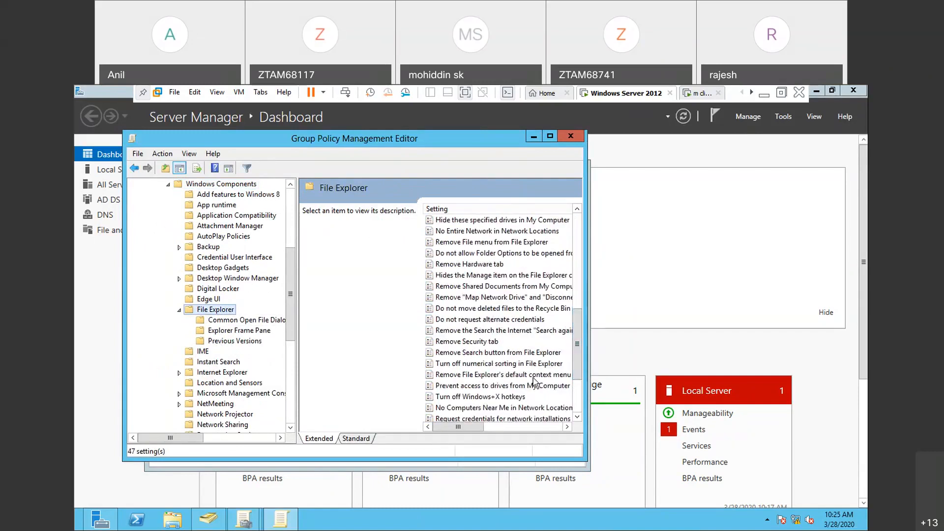
click(517, 388)
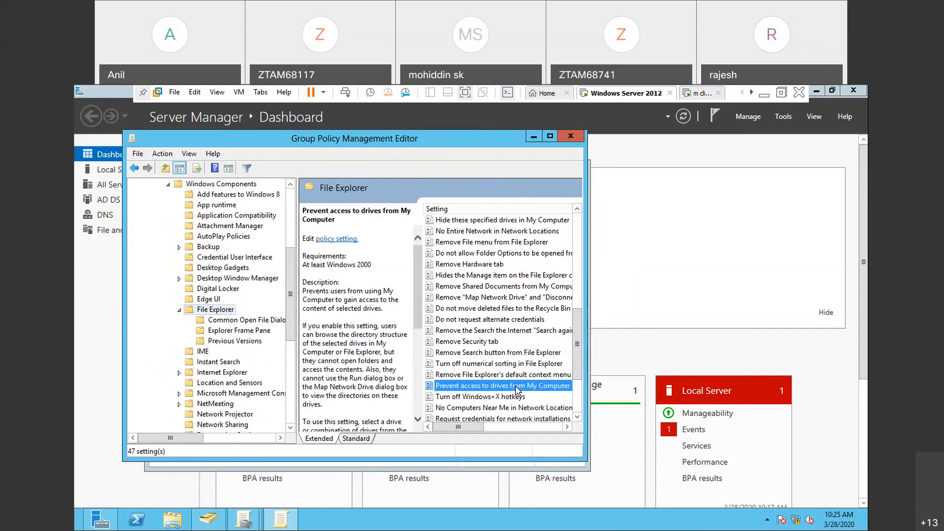
right_click(517, 390)
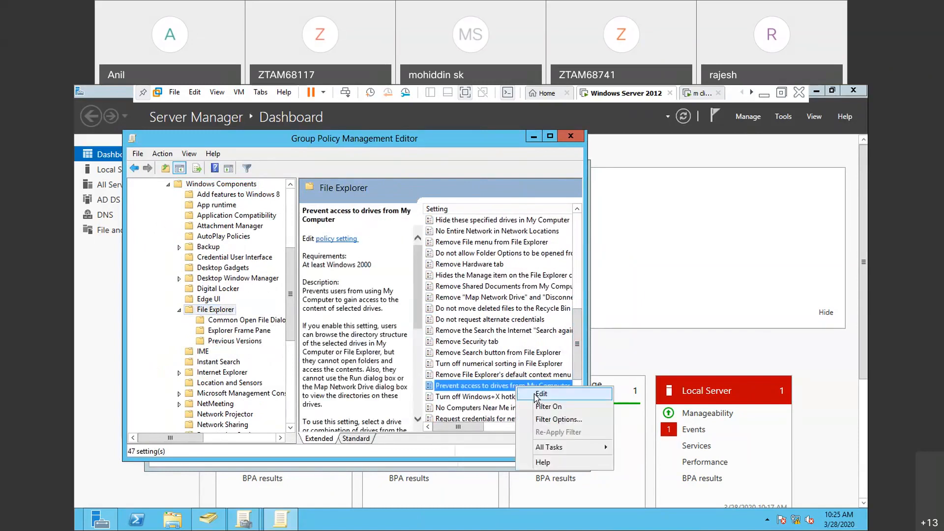
click(541, 394)
click(178, 231)
click(301, 333)
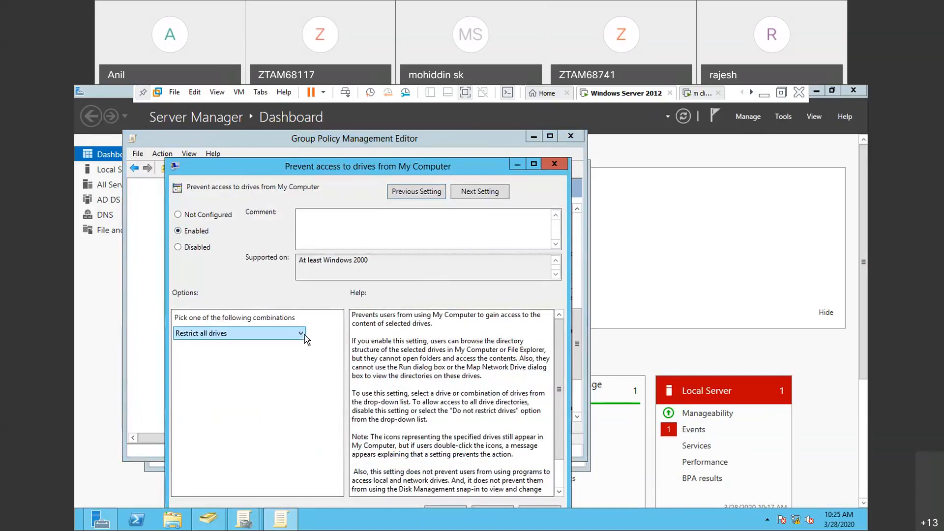
click(301, 333)
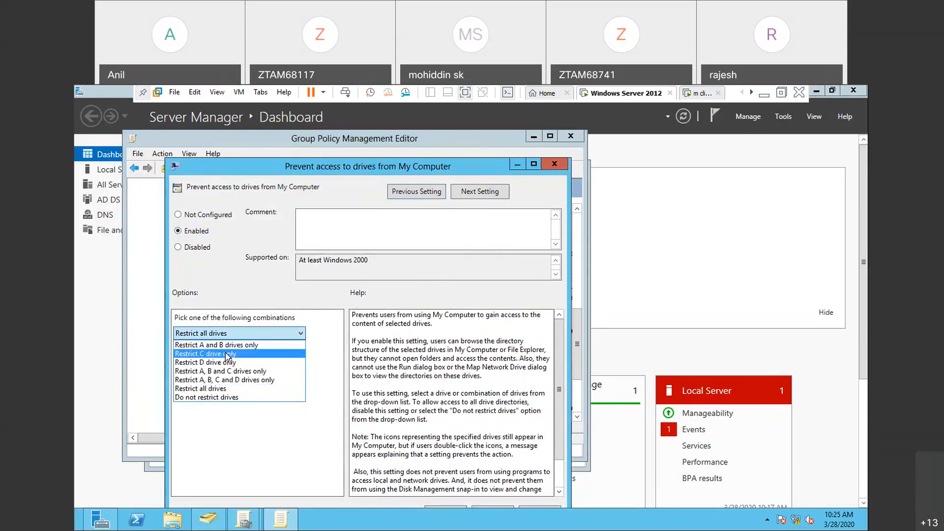
click(212, 354)
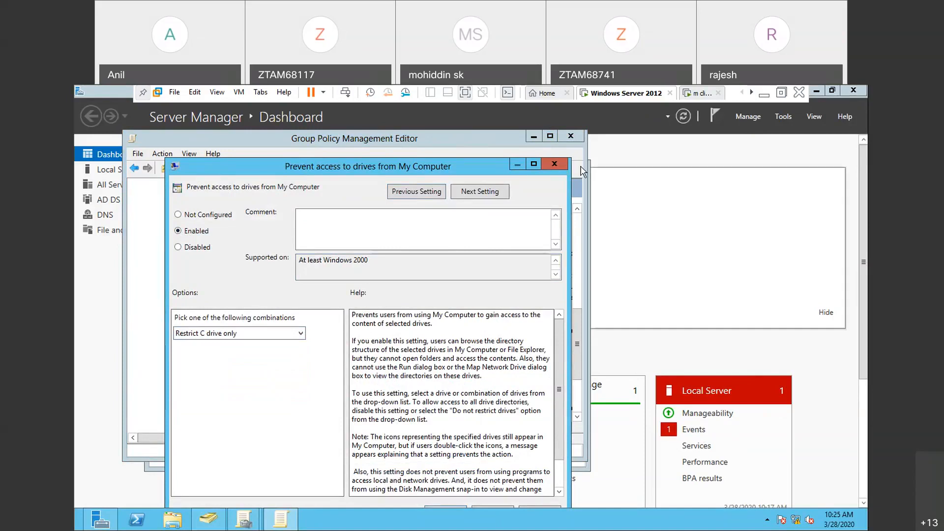
drag(489, 177, 487, 162)
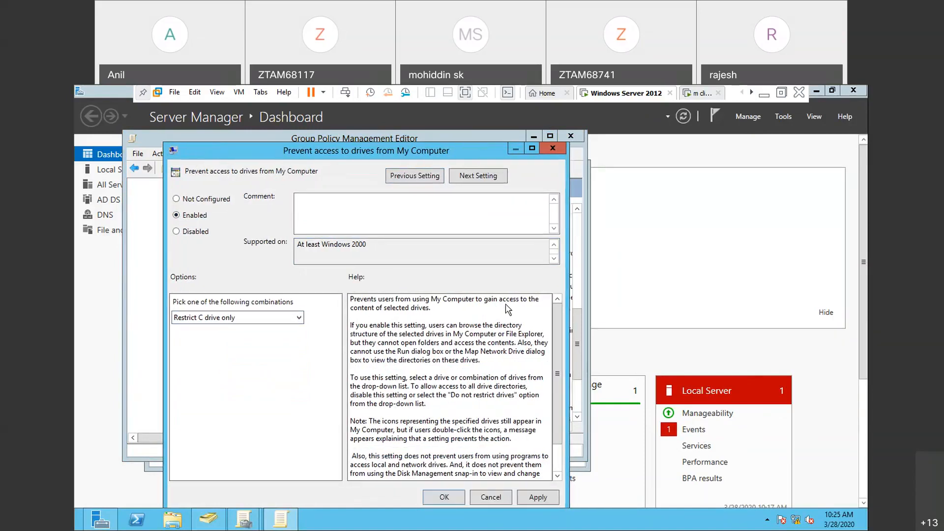
click(537, 497)
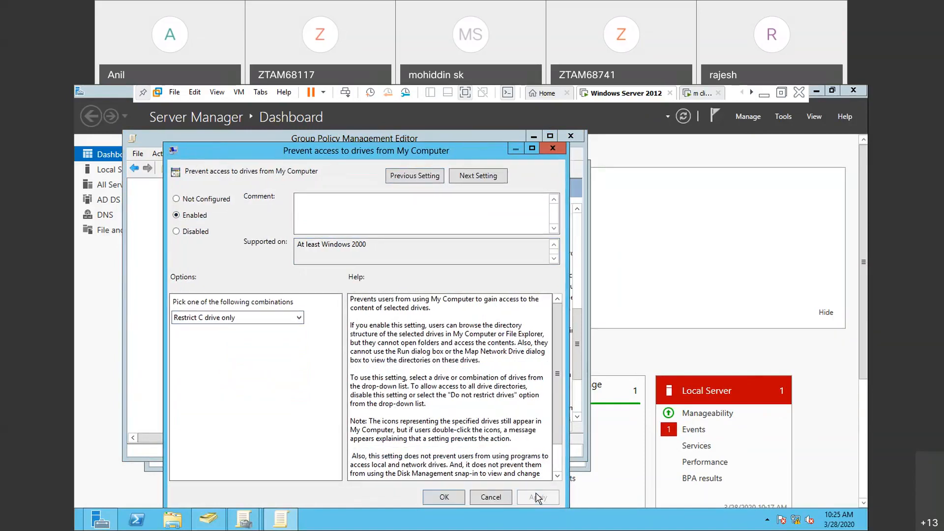
click(444, 497)
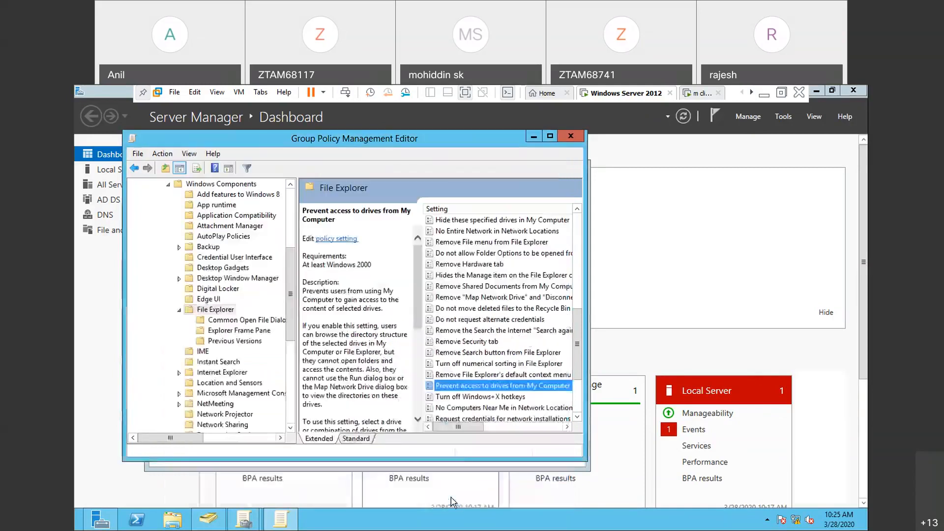
- Execute the stored Run command on the server and switch to the m client virtual machine
key(super+r)
key(Return)
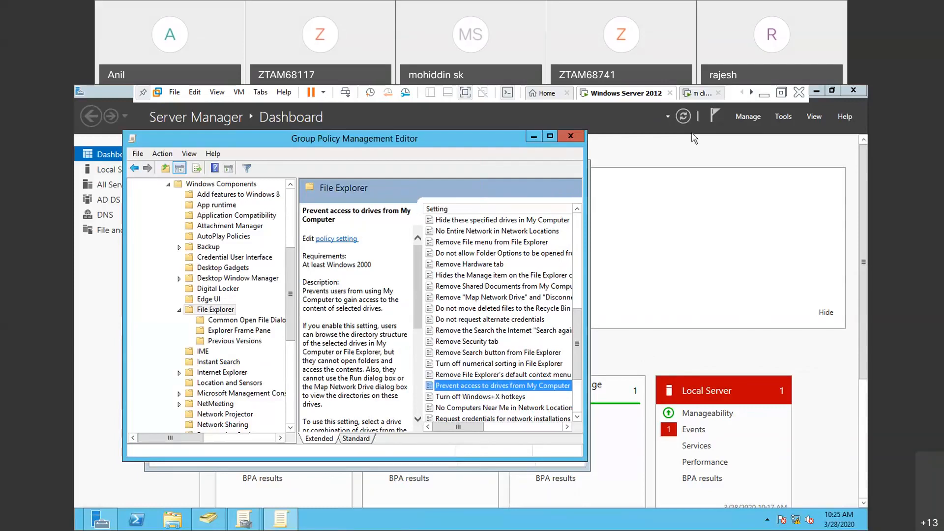
click(702, 93)
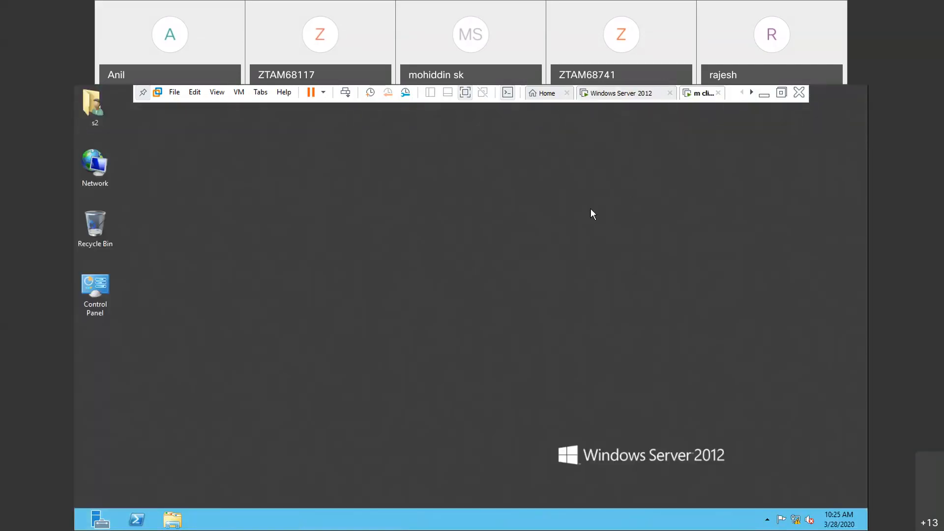
- Sign out of the client and sign in again as the domain user s2
key(ctrl+alt+Insert)
click(446, 251)
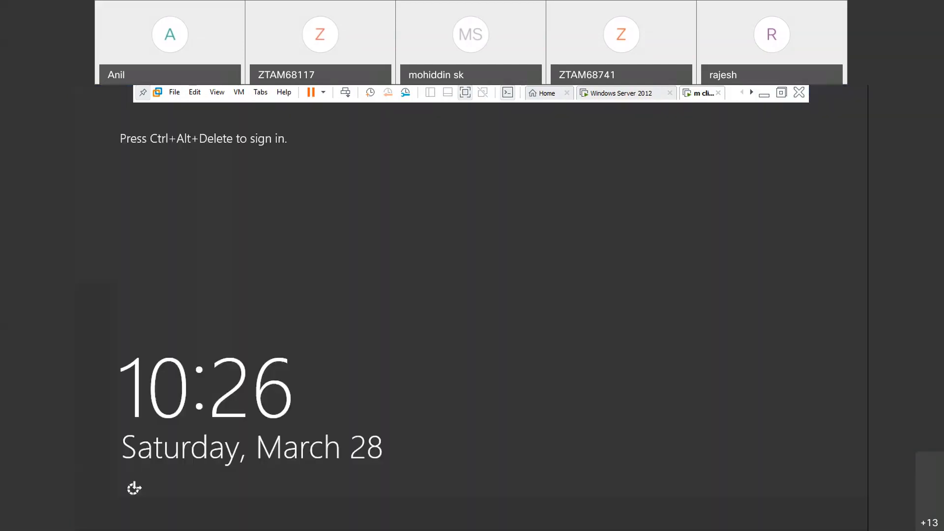
key(ctrl+alt+Insert)
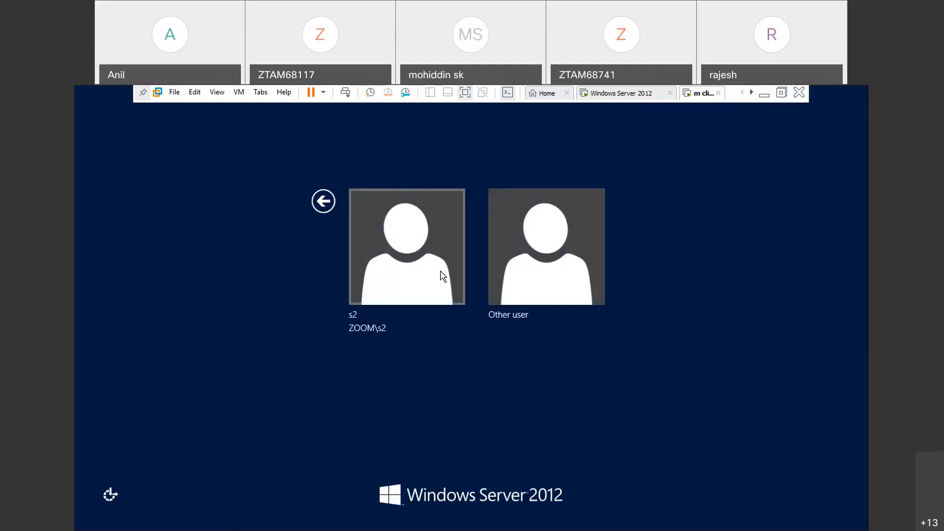
click(441, 271)
key(Return)
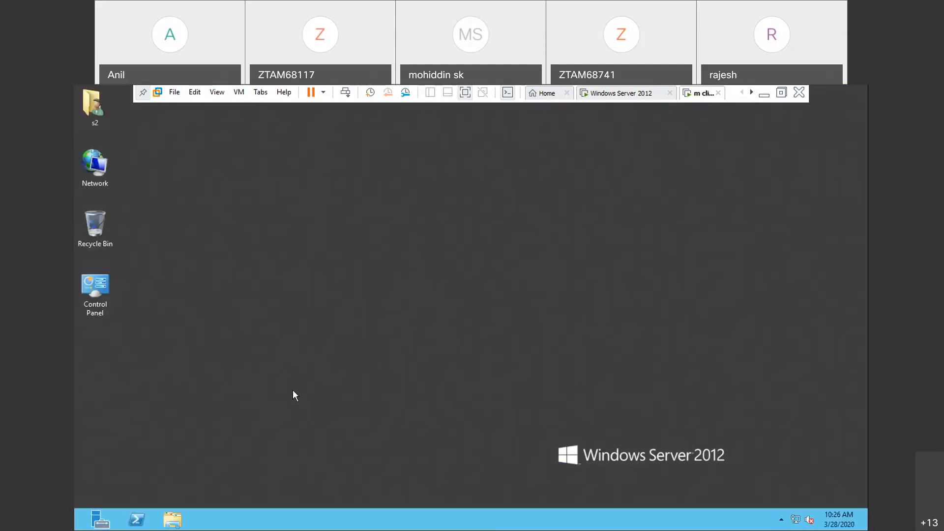
- Try to open c:\ through Run on the client as s2 and dismiss the message
key(super+r)
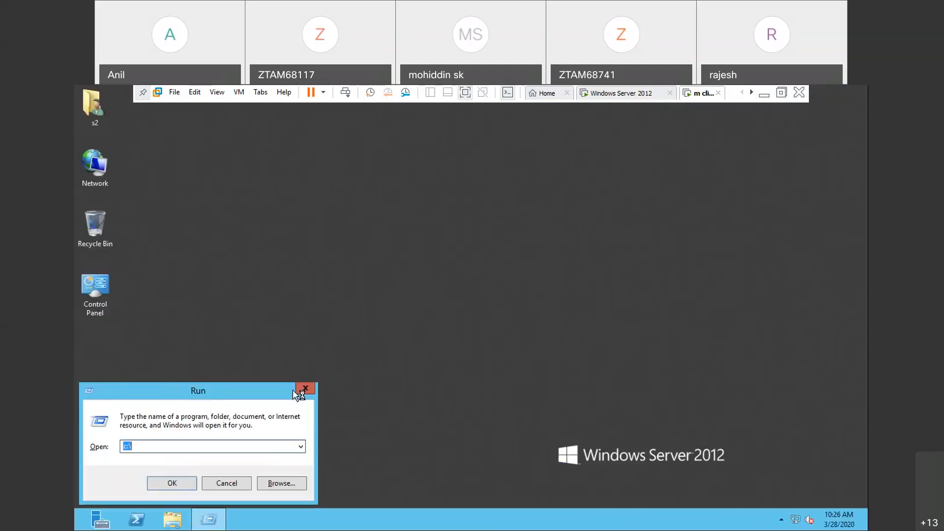
key(Return)
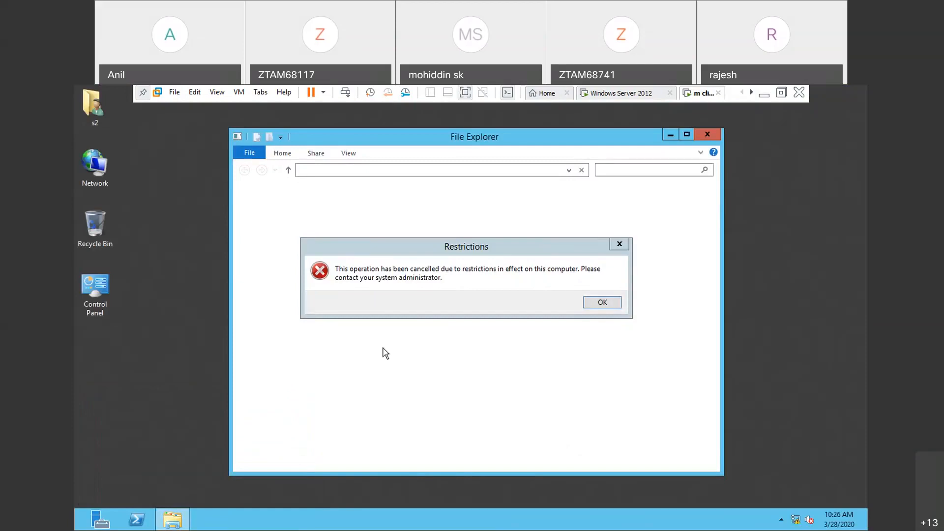
click(602, 303)
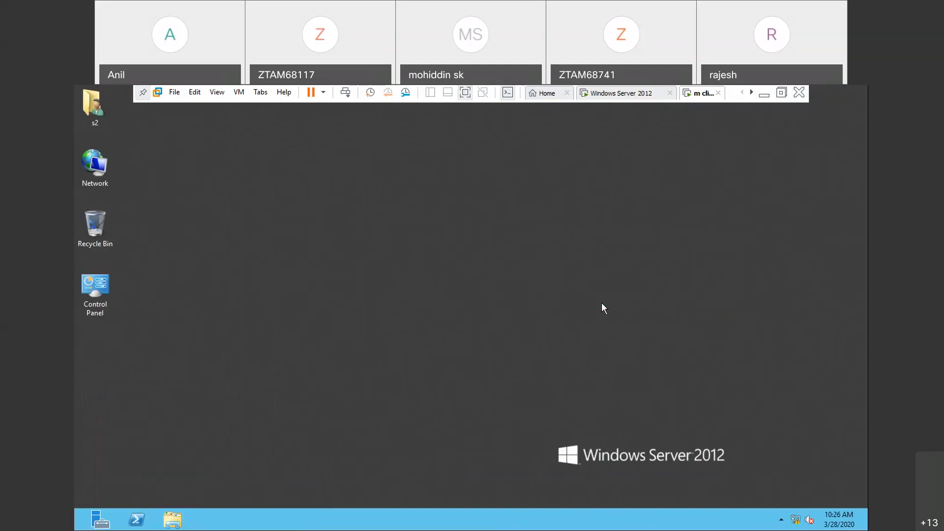
- Switch to the mcse practicals notes in Notepad and read the procedures for blocking Notepad and denying an existing group policy to an administrator
click(764, 96)
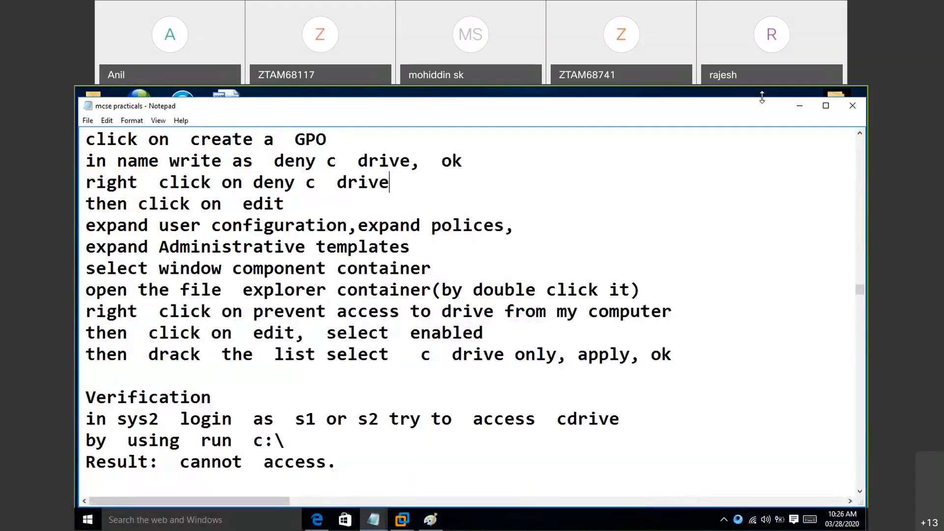
scroll(316, 399, down, 3)
key(Down)
key(Down)
key(Down)
key(Down)
key(Down)
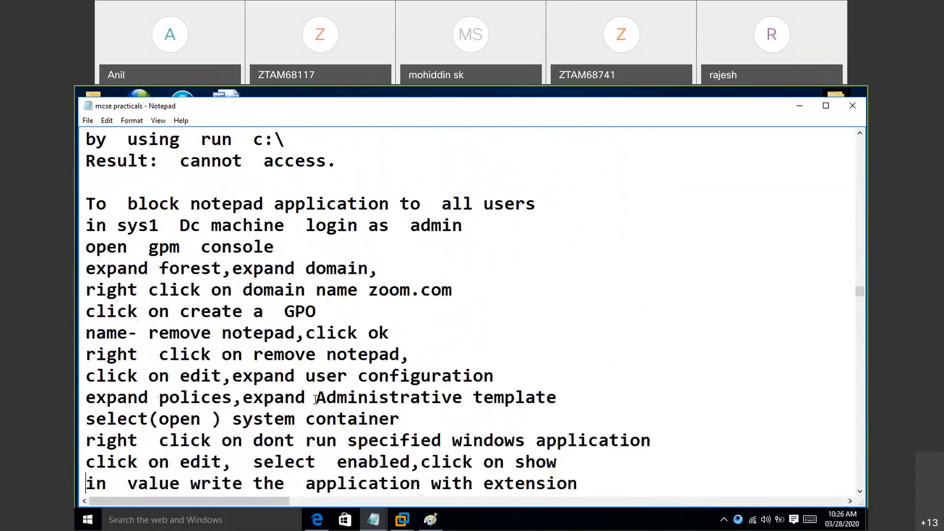
key(Down)
key(Down)
key(Down)
key(Down)
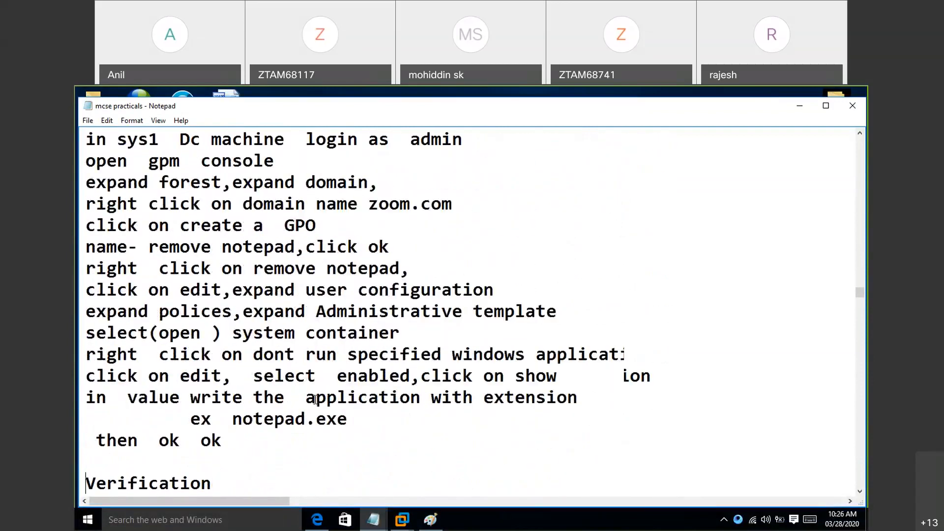
key(Down)
key(Down)
key(Down)
key(Down)
key(Down)
key(Down)
key(Down)
key(Down)
key(Down)
key(Down)
key(Down)
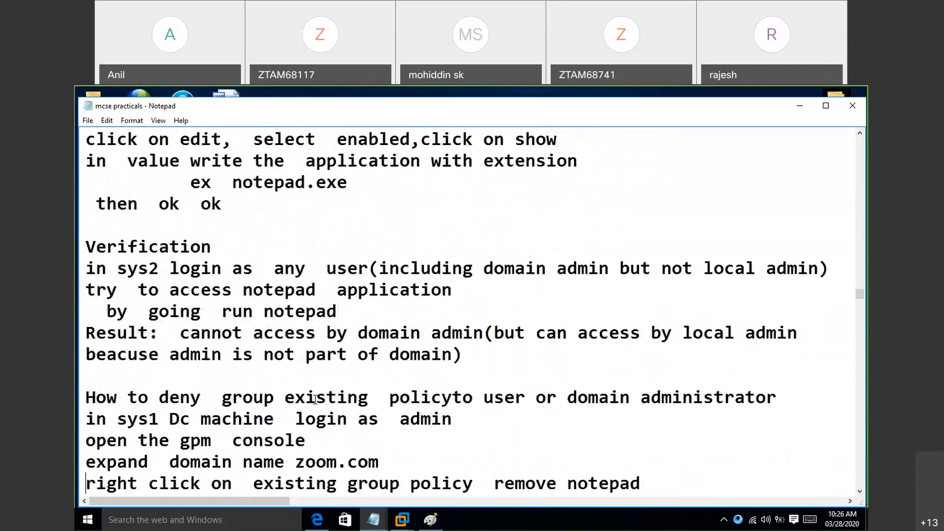
key(Down)
key(Down)
key(Down)
key(Down)
key(Down)
key(Down)
key(Down)
key(Down)
key(Down)
key(Down)
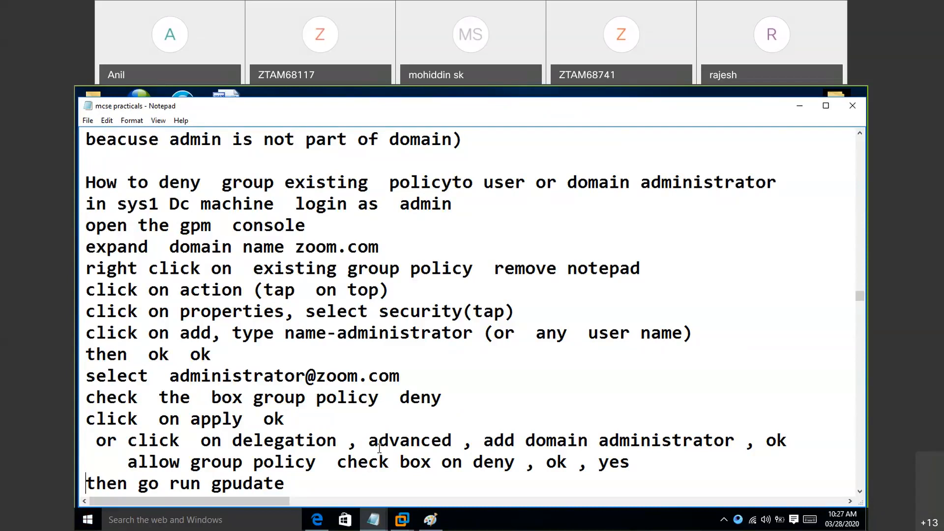
scroll(379, 448, down, 2)
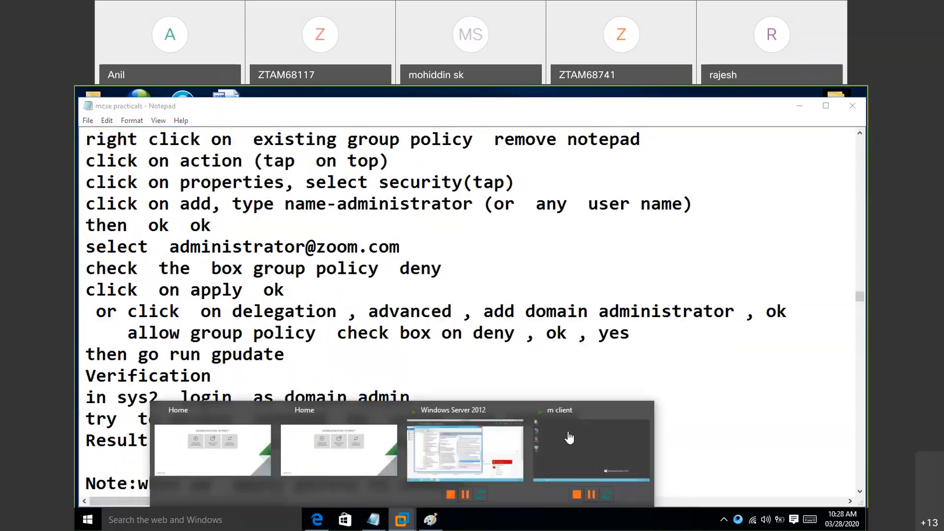
- Switch to the m client virtual machine and sign out the s2 user
click(566, 440)
key(ctrl+alt+Insert)
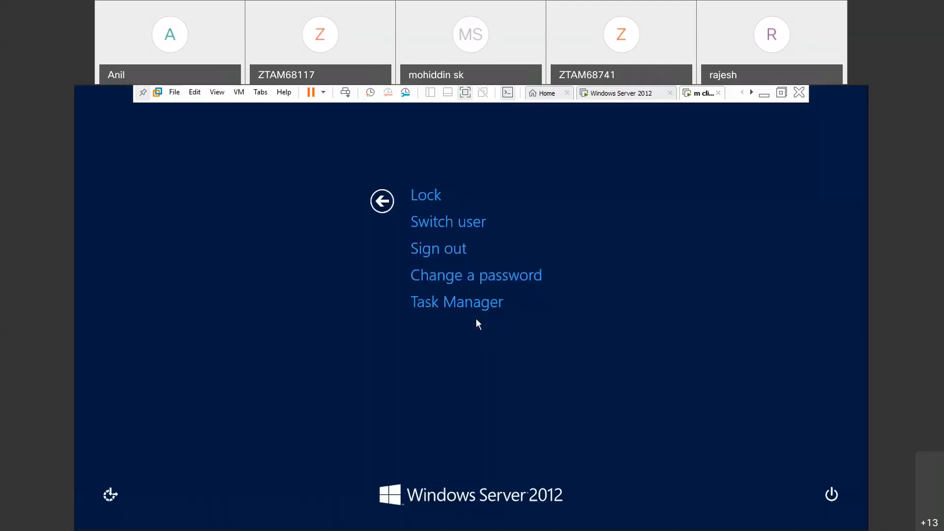
click(450, 245)
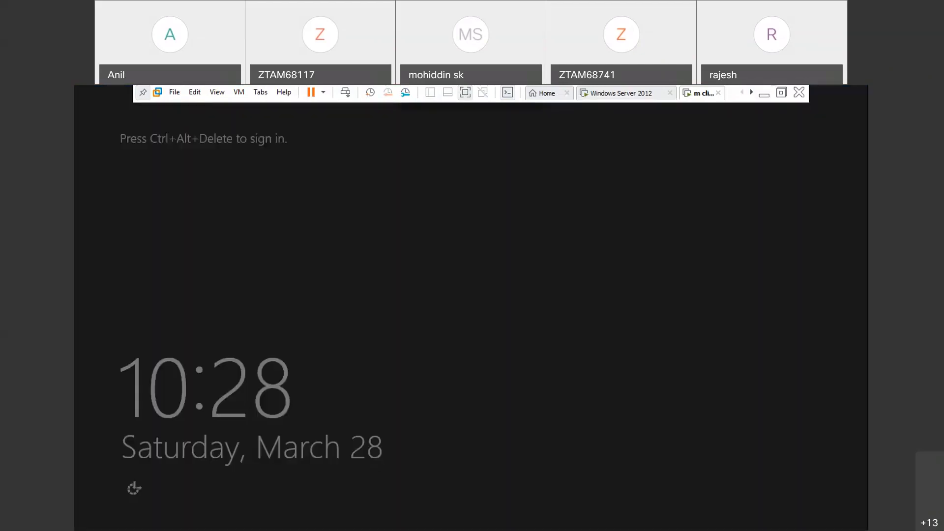
- Sign in to the client as another user with the domain administrator's account name and password, and close Server Manager
key(ctrl+alt+Insert)
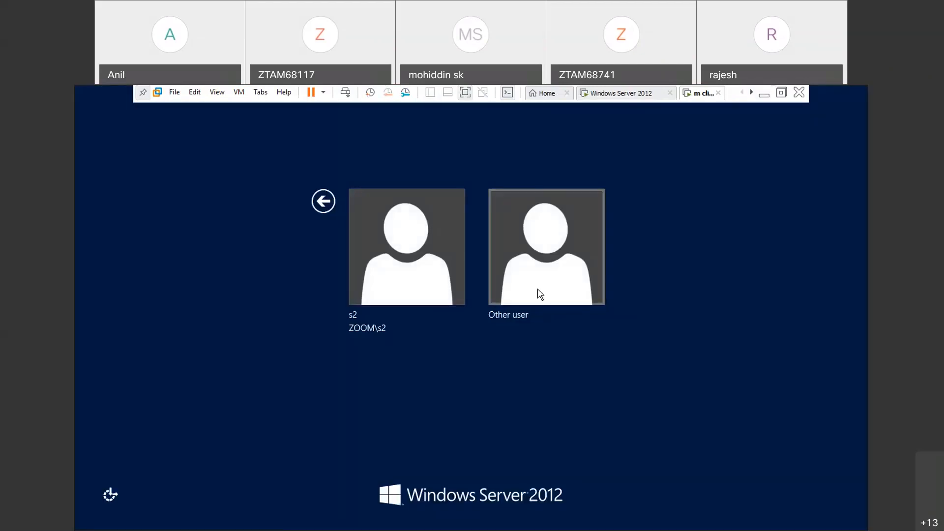
click(539, 289)
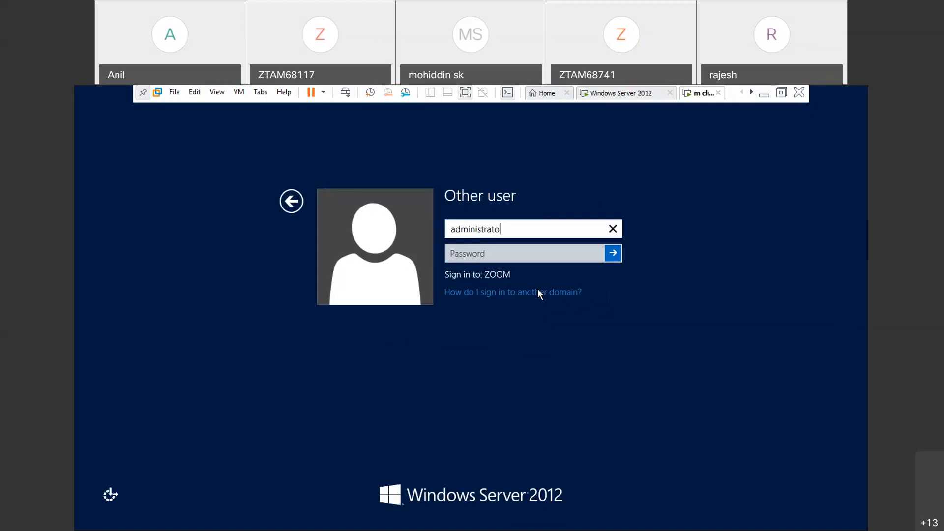
click(504, 255)
text(P@ssw0)
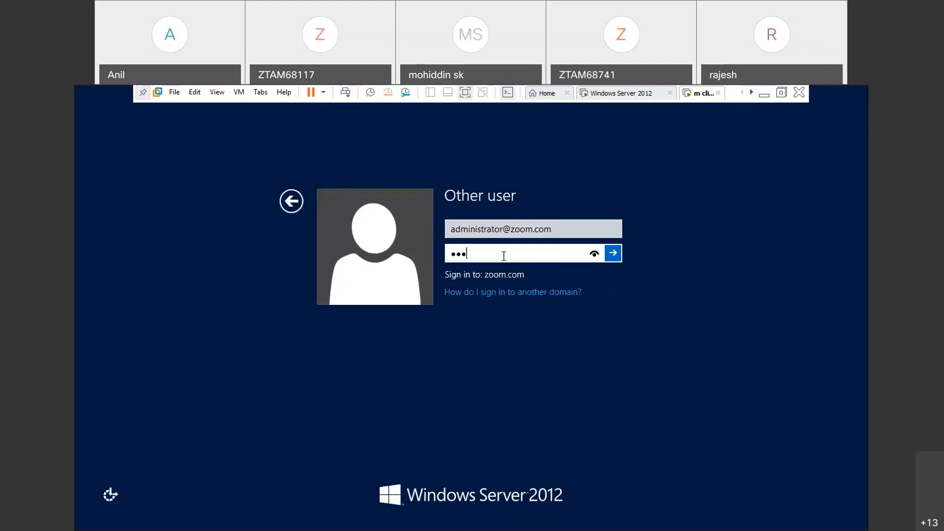
text(rd)
key(Return)
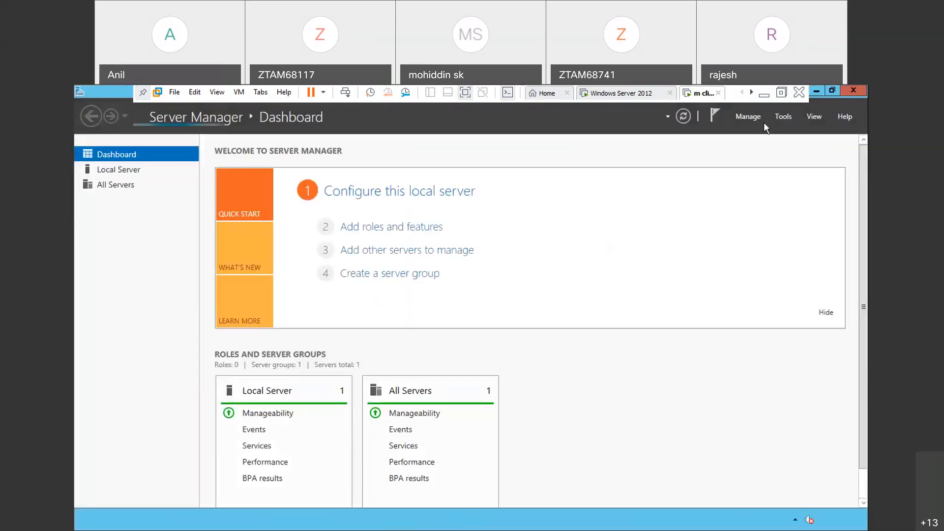
click(853, 91)
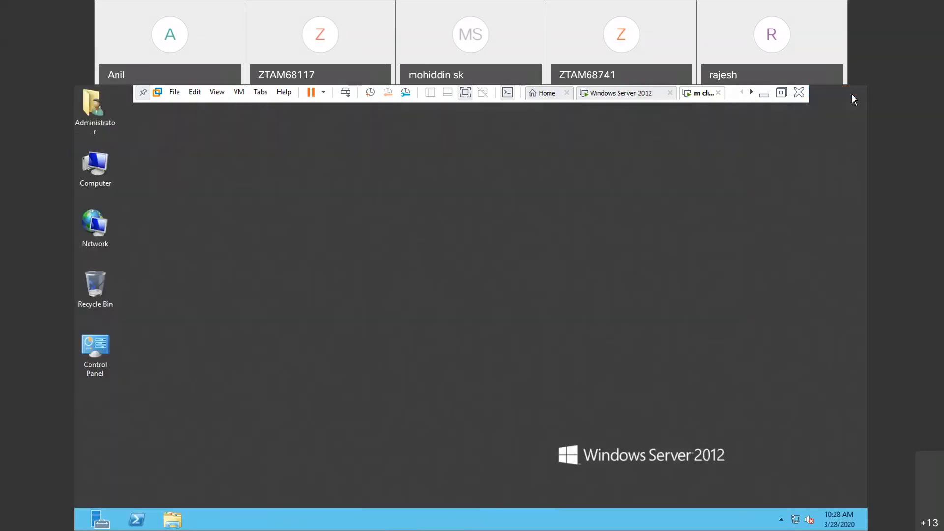
- Try to run notepad on the client as domain administrator, dismiss the message and return to the Windows Server 2012 virtual machine
key(super+r)
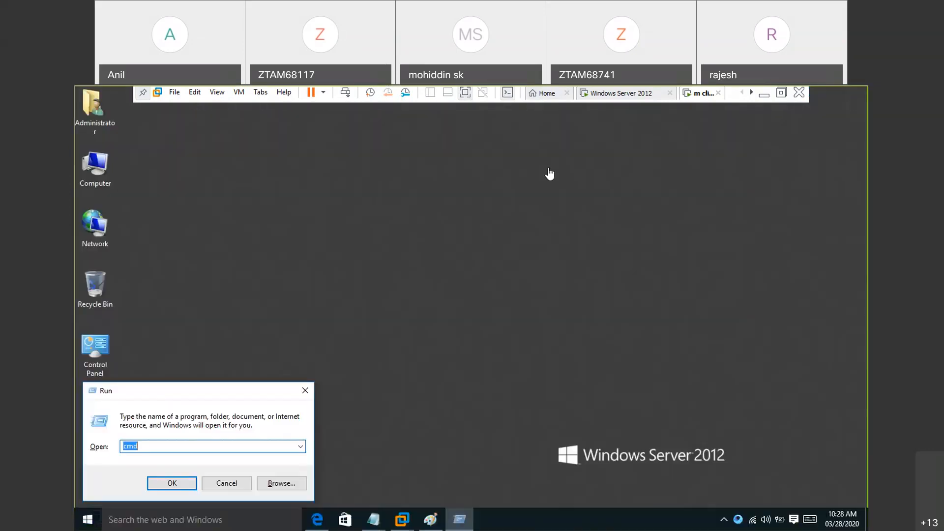
click(472, 292)
key(super+r)
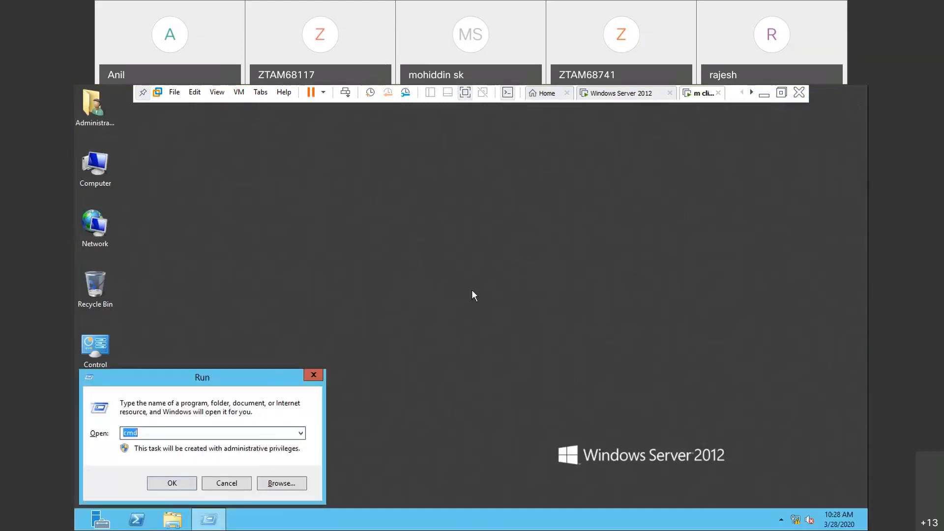
text(notepad)
key(Return)
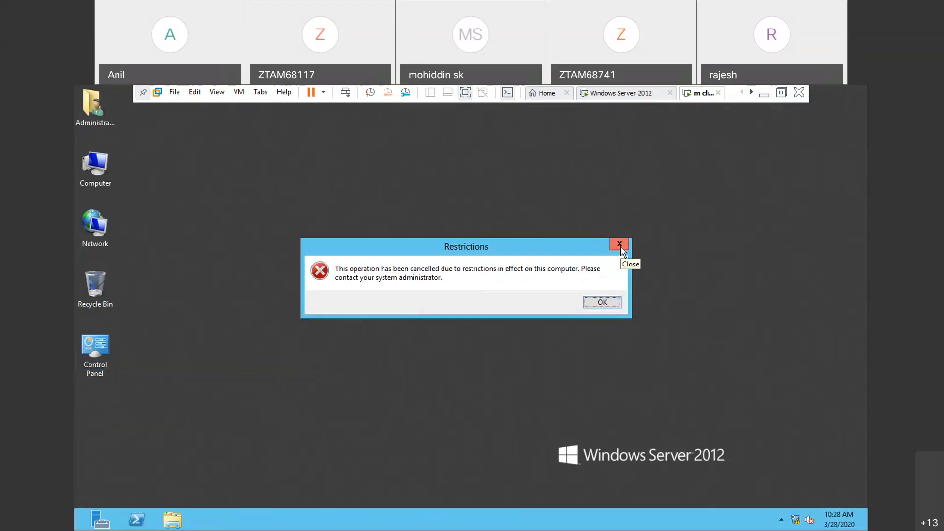
click(619, 244)
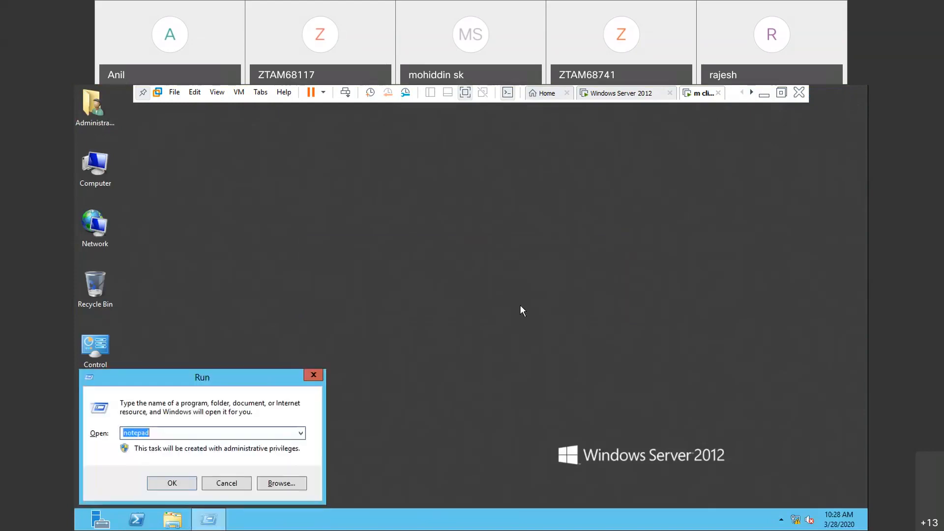
click(632, 95)
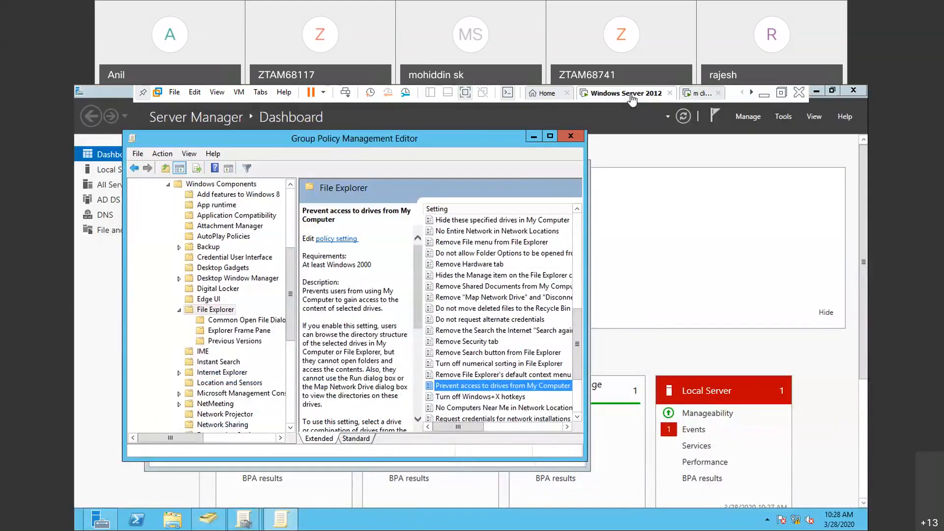
- Close the Group Policy Management Editor, select the remove the notepad policy under zoom.com and dismiss the GPO link message
click(569, 136)
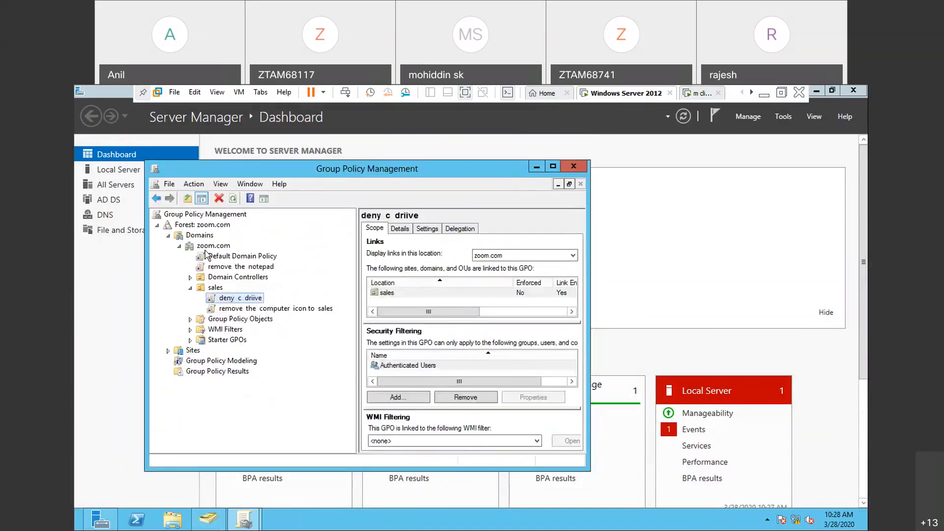
click(244, 267)
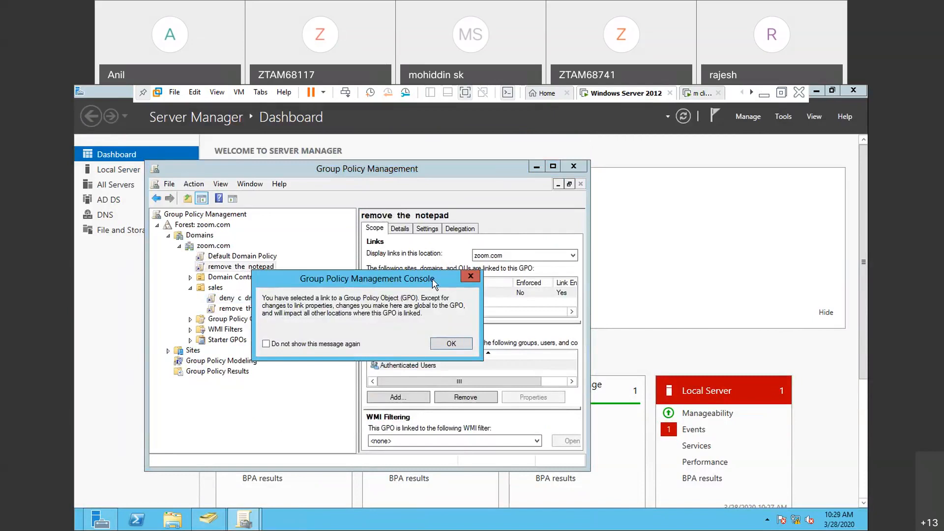
click(478, 277)
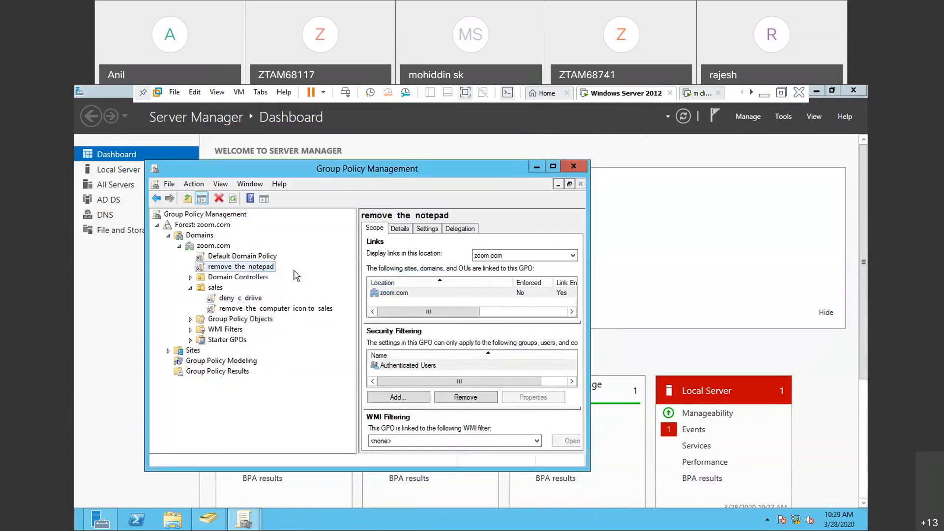
- Check the commands of the remove the notepad policy against the deny procedure in the mcse practicals notes, returning to the server virtual machine
right_click(269, 268)
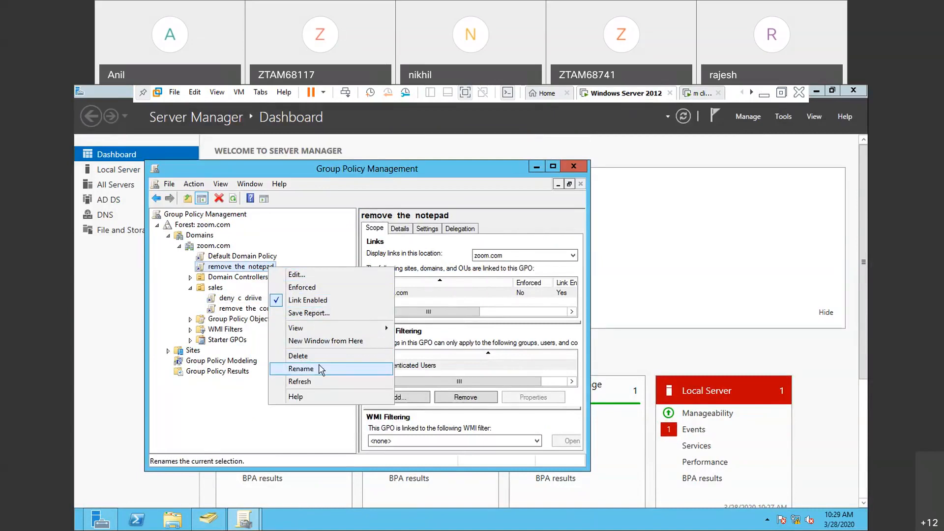
click(257, 279)
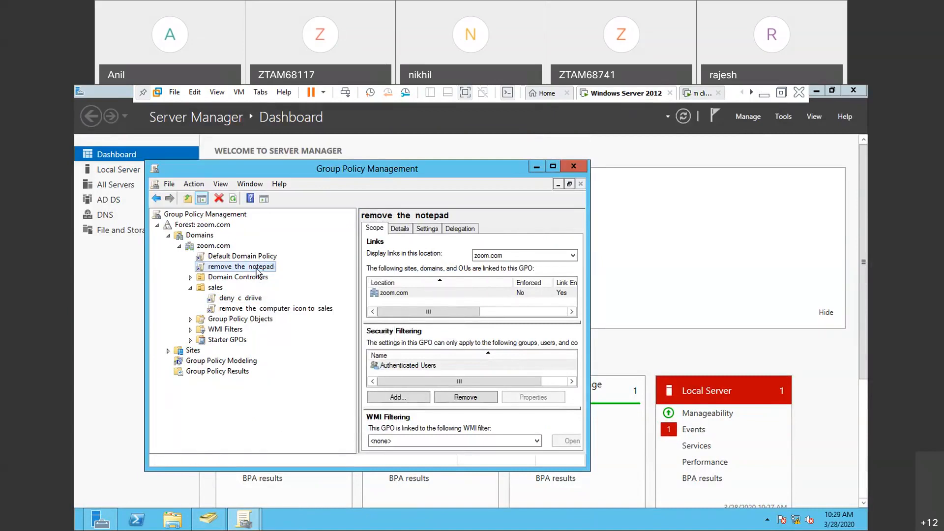
right_click(257, 270)
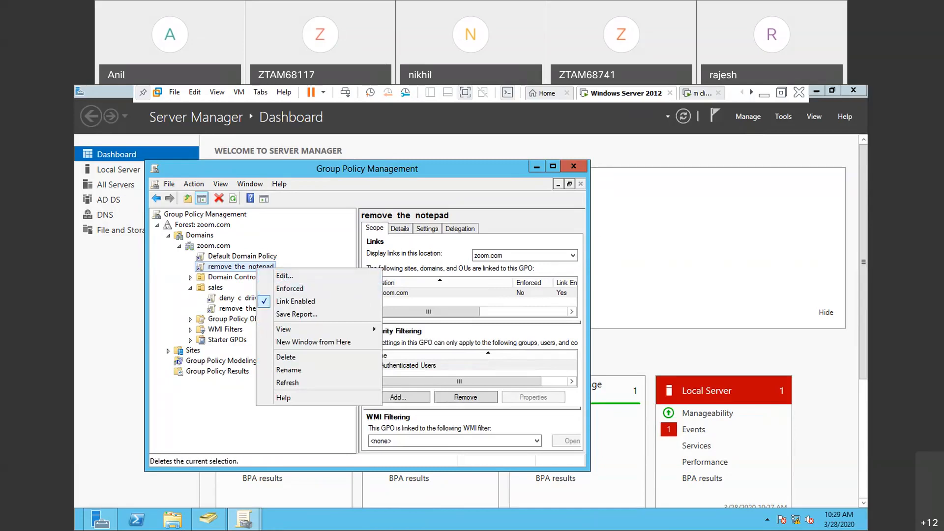
click(764, 95)
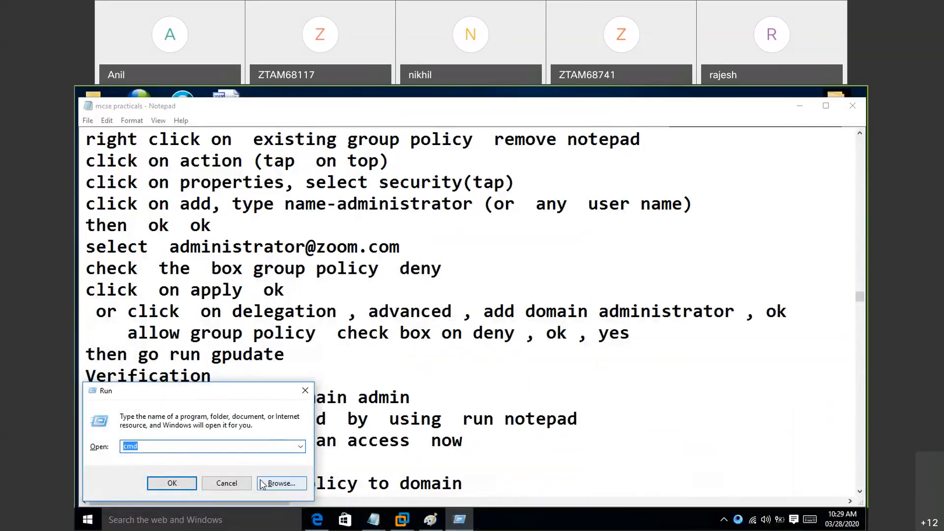
click(228, 484)
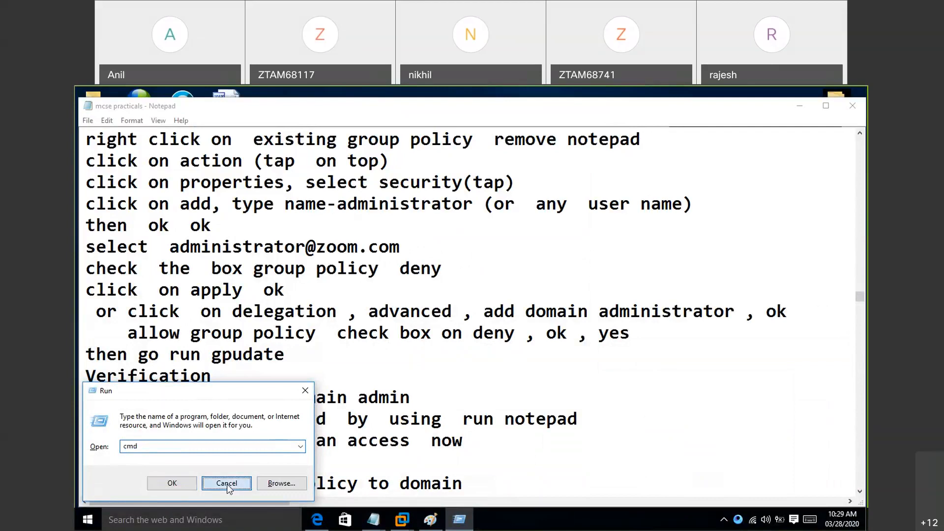
click(402, 520)
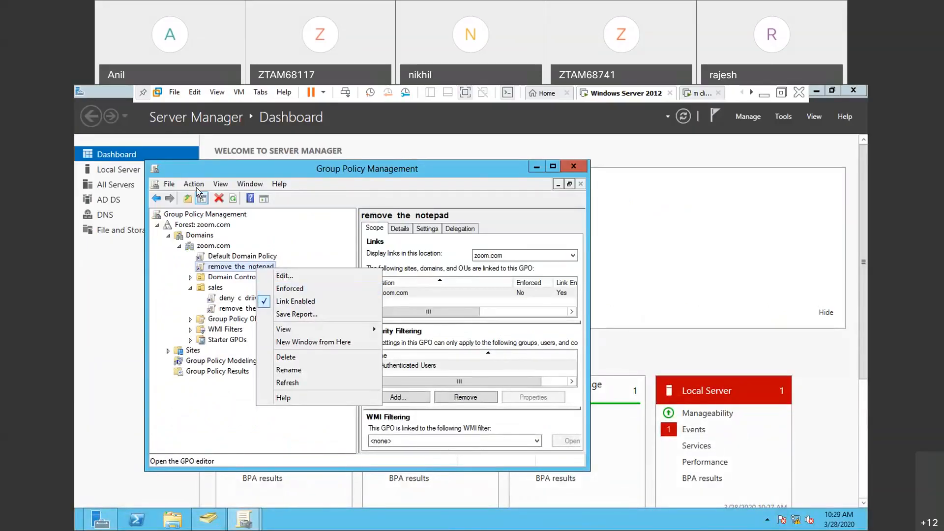
click(291, 252)
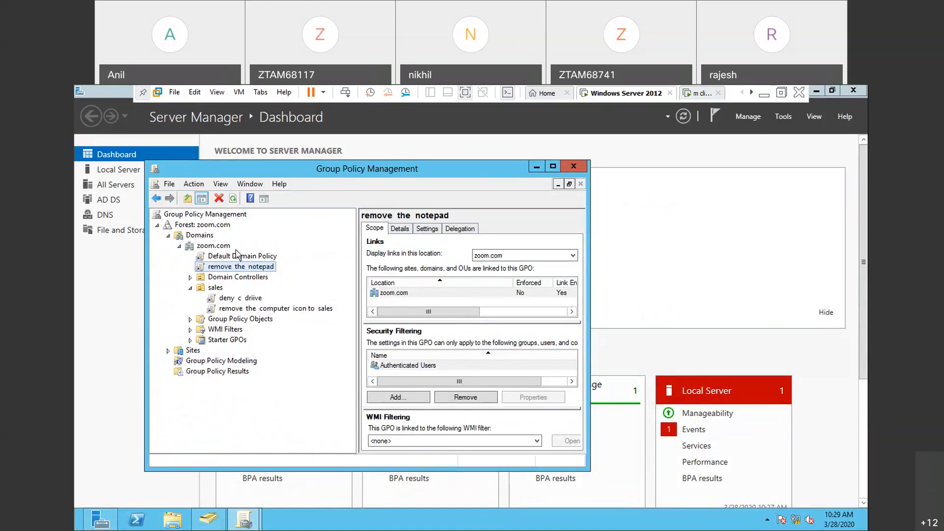
- Turn off Link Enabled for the remove the notepad policy under zoom.com
click(194, 184)
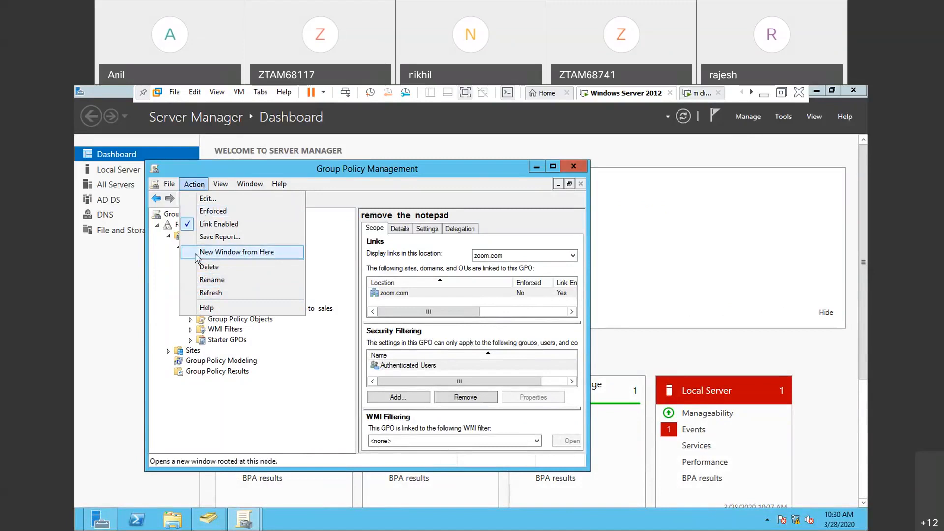
mouse_move(225, 188)
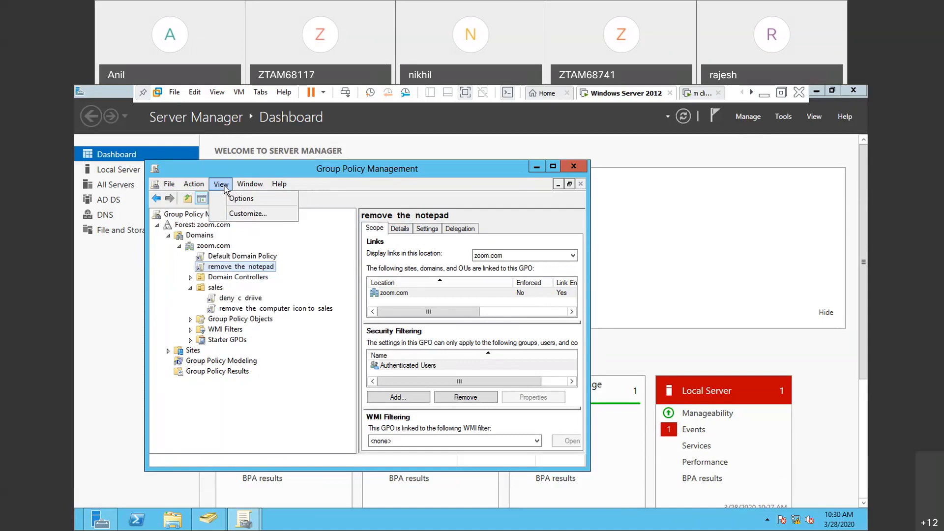
click(201, 186)
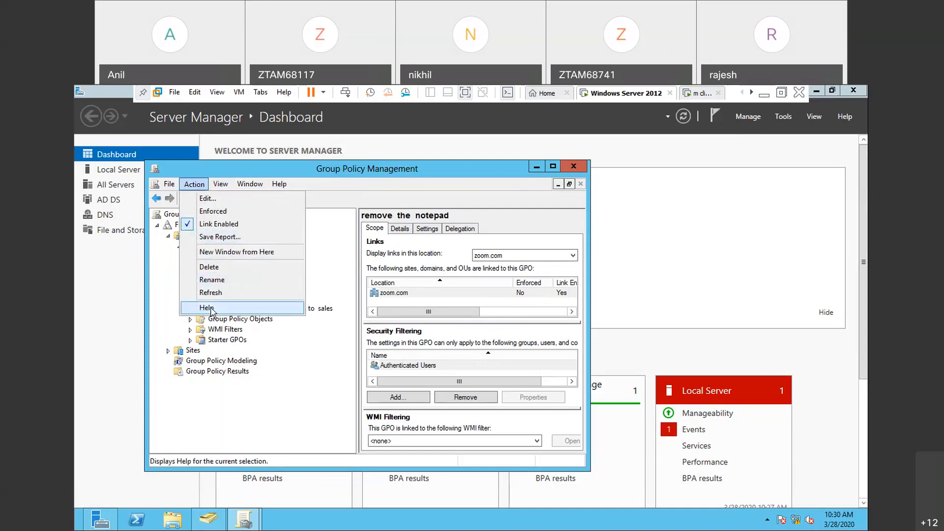
click(219, 224)
- Open the remove the notepad policy in the Group Policy Management Editor and close the editor again
click(199, 188)
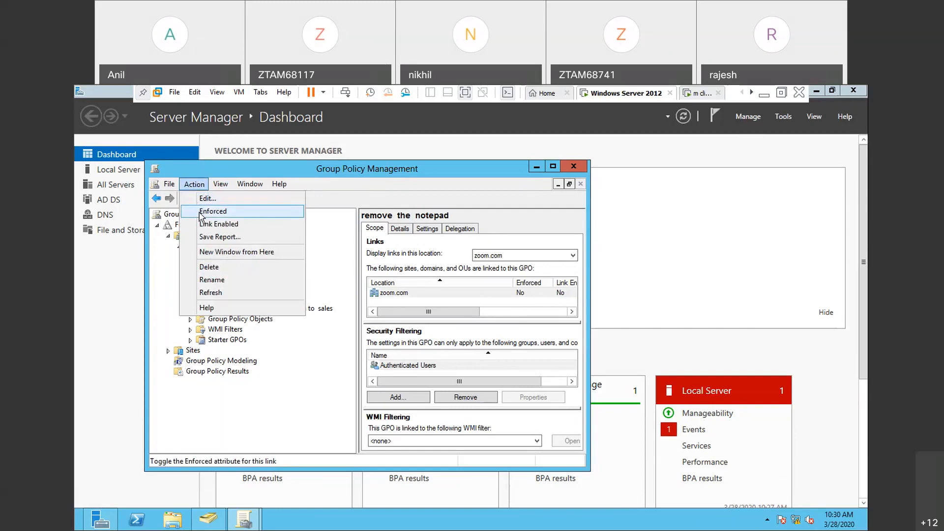
click(219, 201)
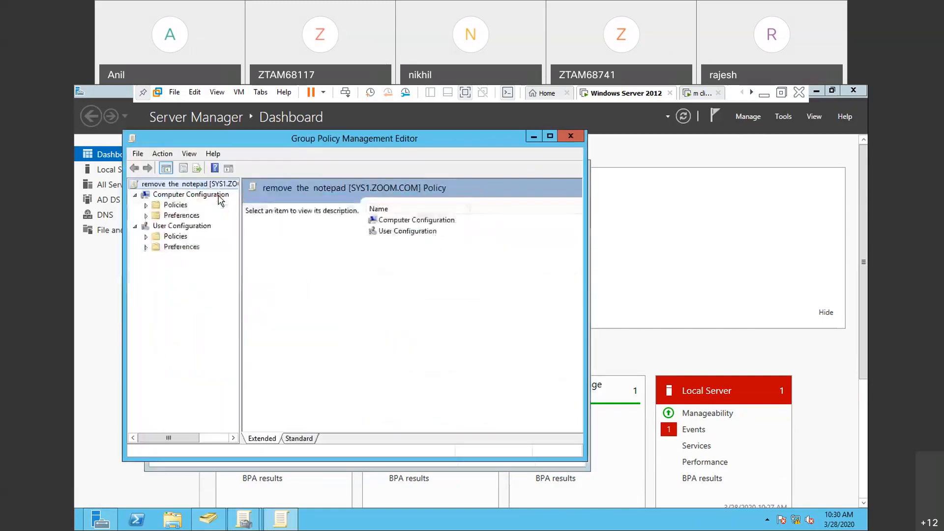
click(569, 136)
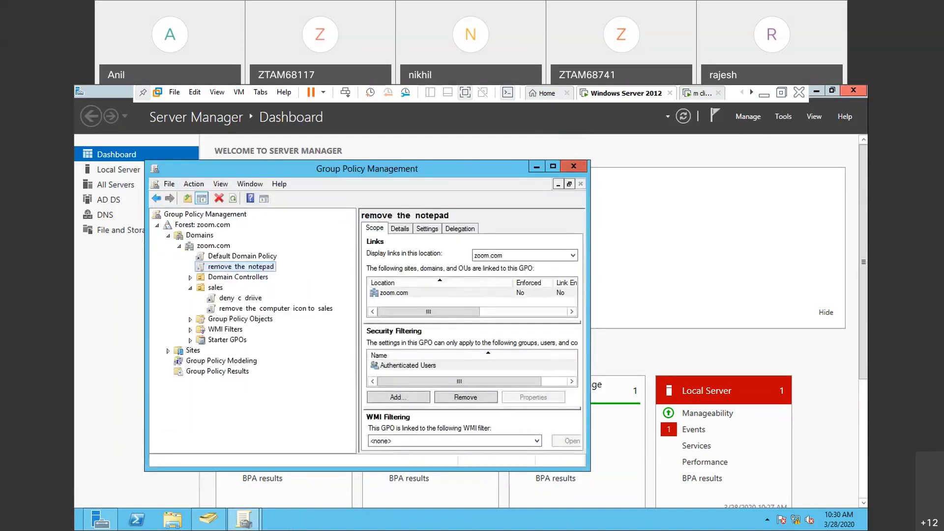
- Switch to the mcse practicals notes, reread the steps for denying the policy, and return to the Windows Server 2012 virtual machine
click(763, 98)
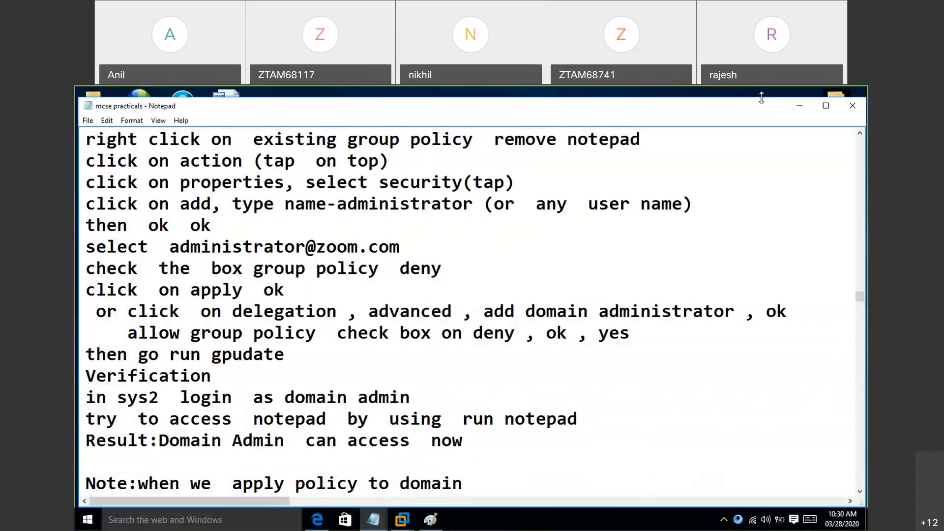
click(405, 524)
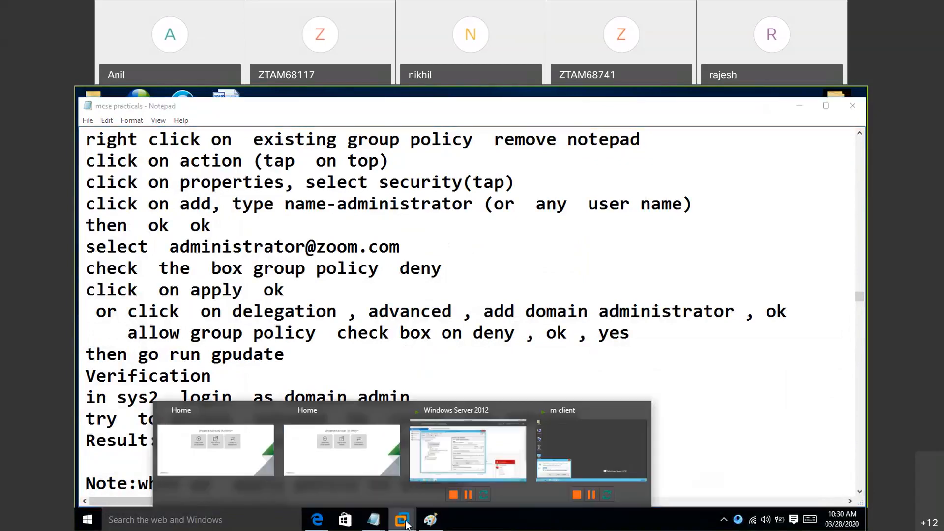
click(437, 482)
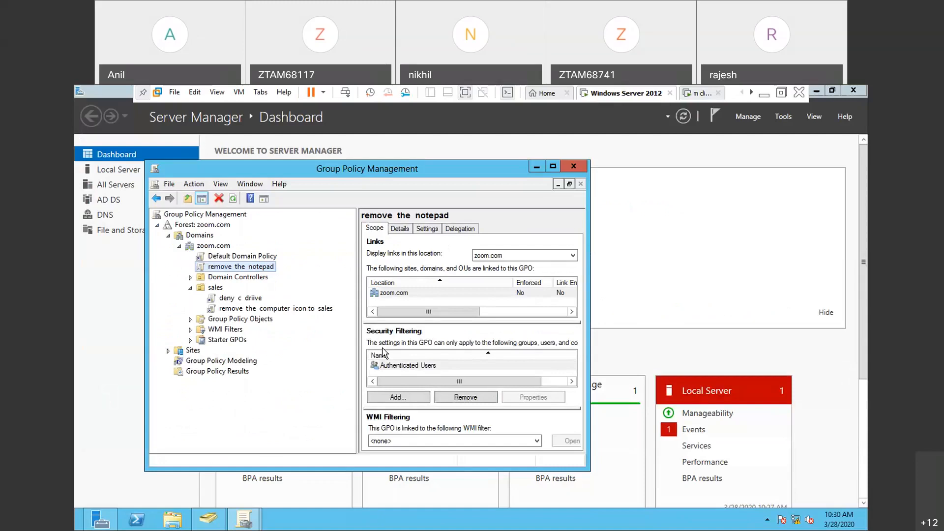
- Examine the commands available for the remove the notepad policy, looking for its Properties
click(194, 184)
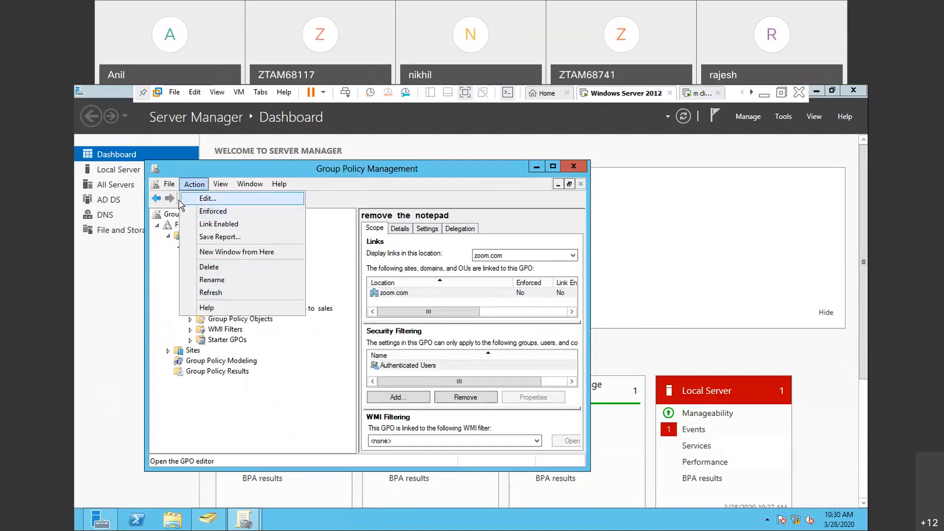
click(167, 254)
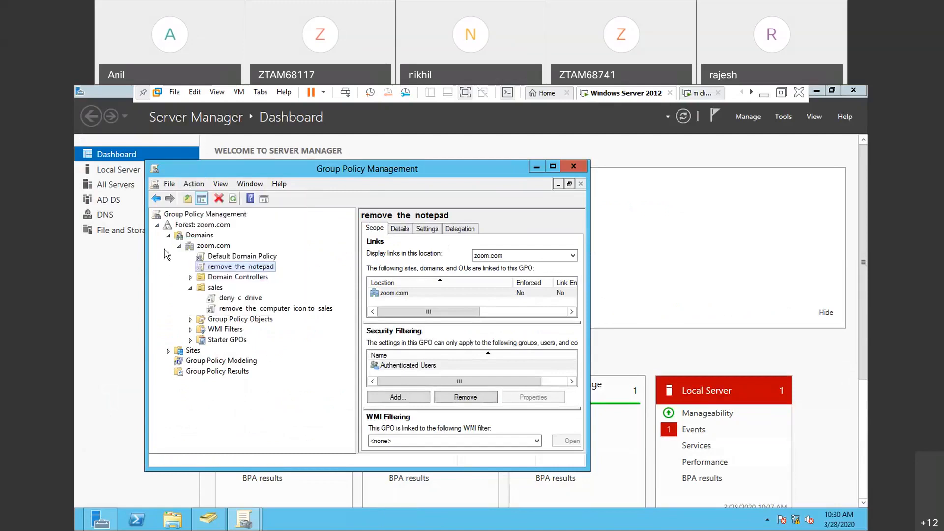
click(241, 268)
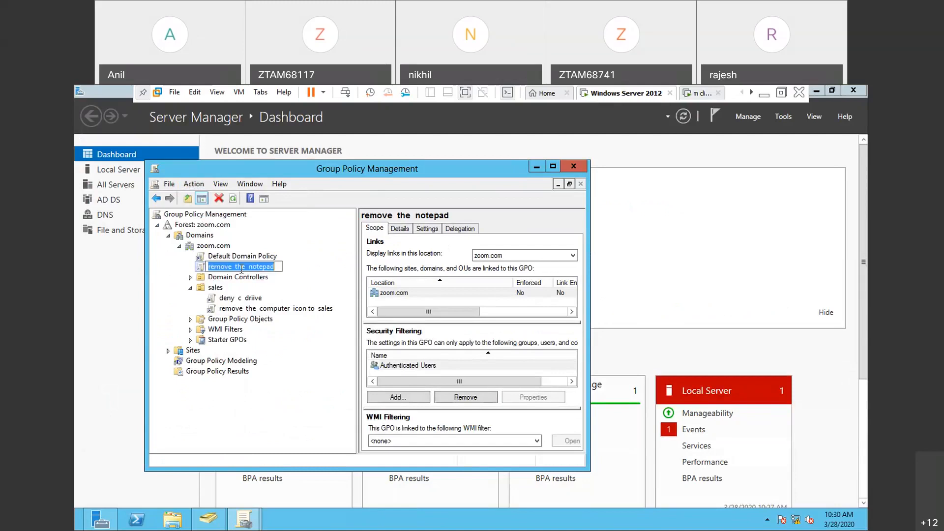
click(193, 186)
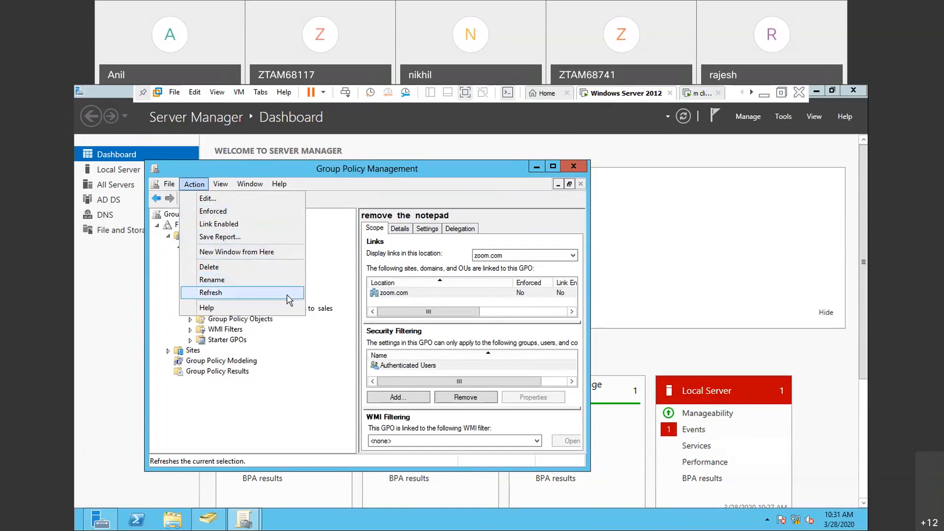
click(292, 342)
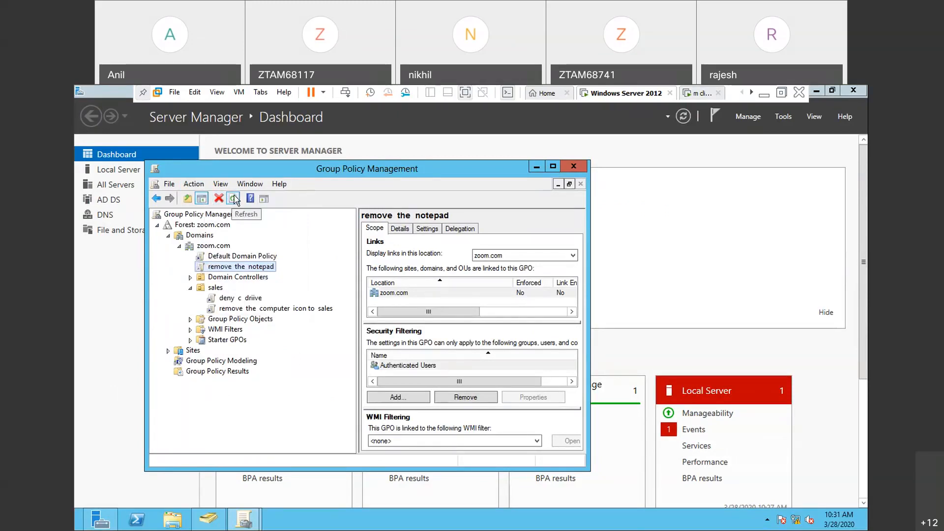
click(199, 185)
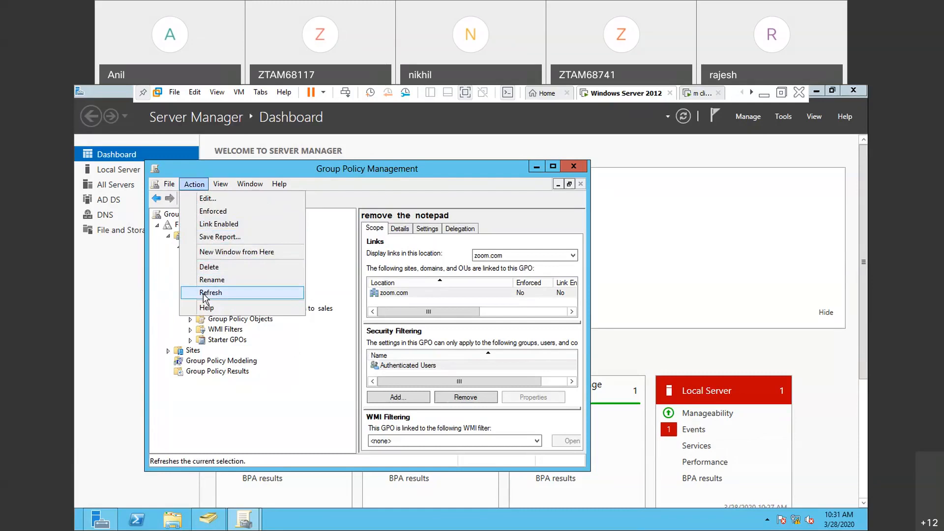
mouse_move(280, 184)
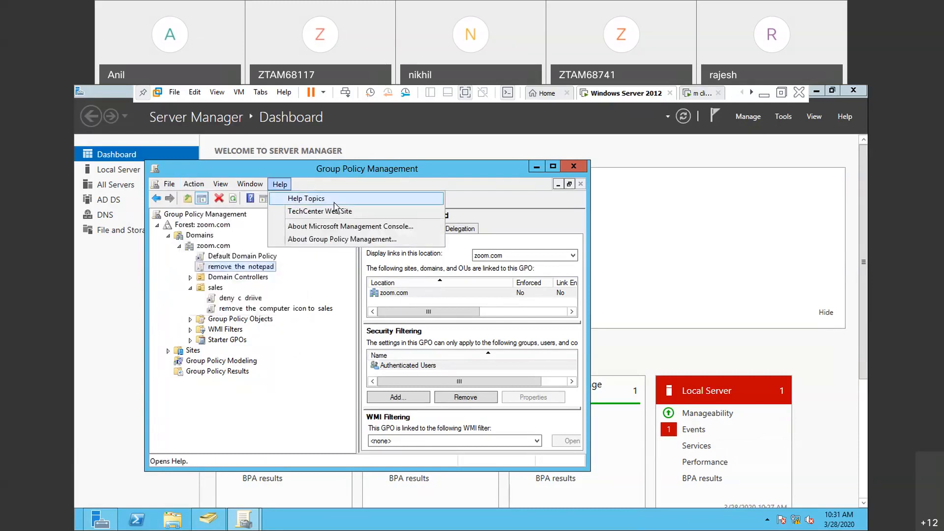
click(307, 276)
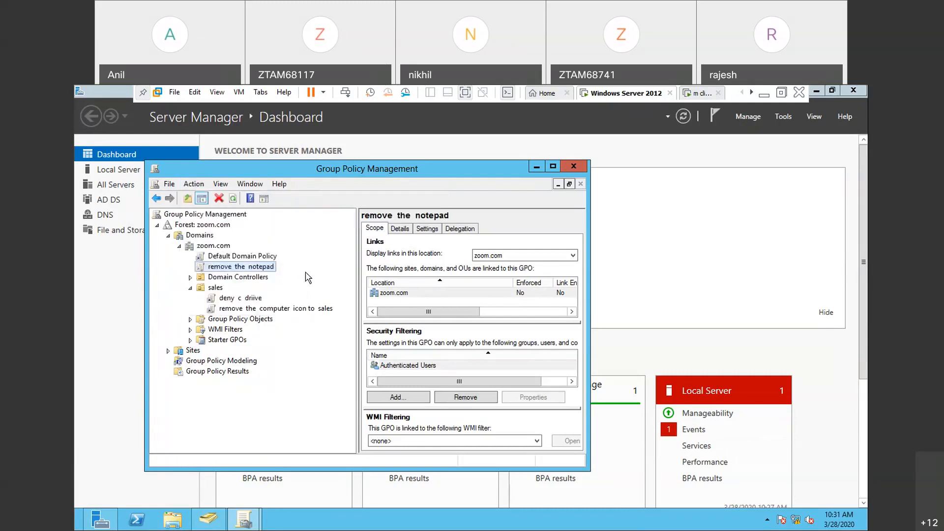
right_click(270, 269)
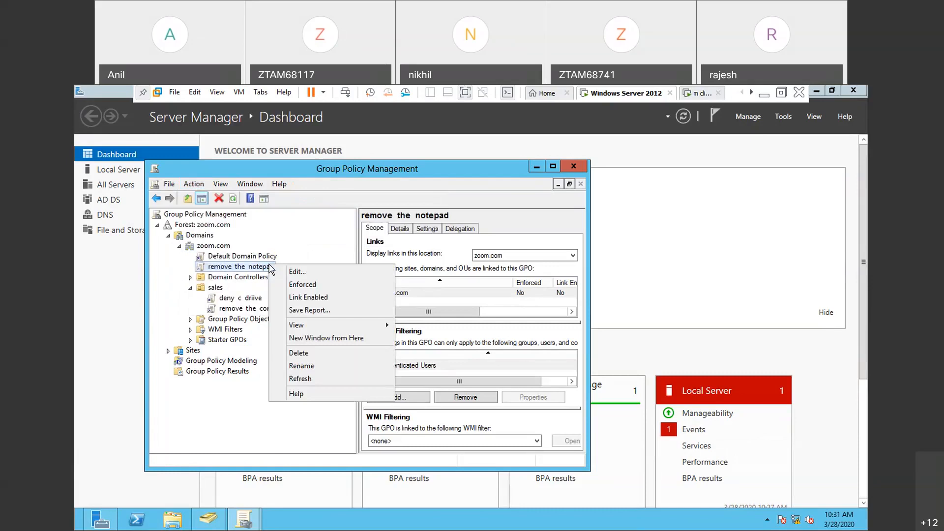
click(302, 366)
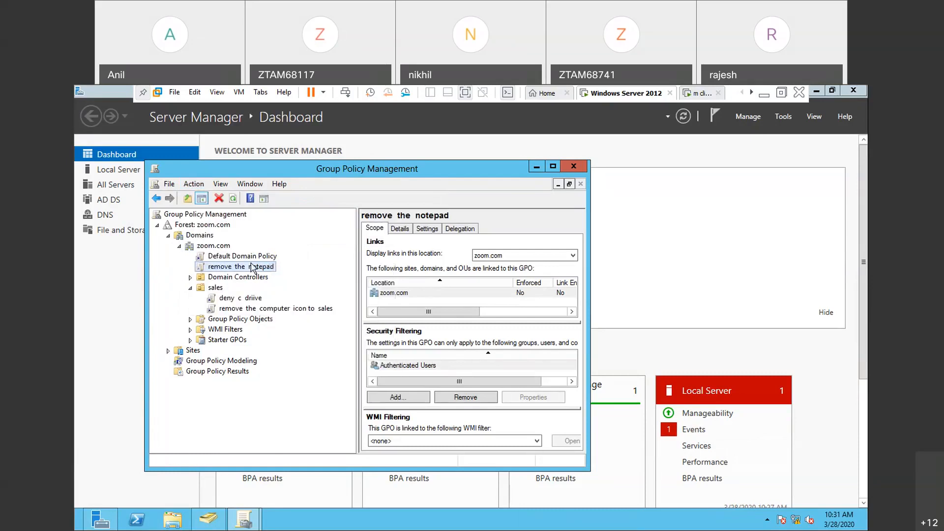
- Refresh the remove the notepad policy twice in Group Policy Management, dismissing the GPO link message each time
click(234, 199)
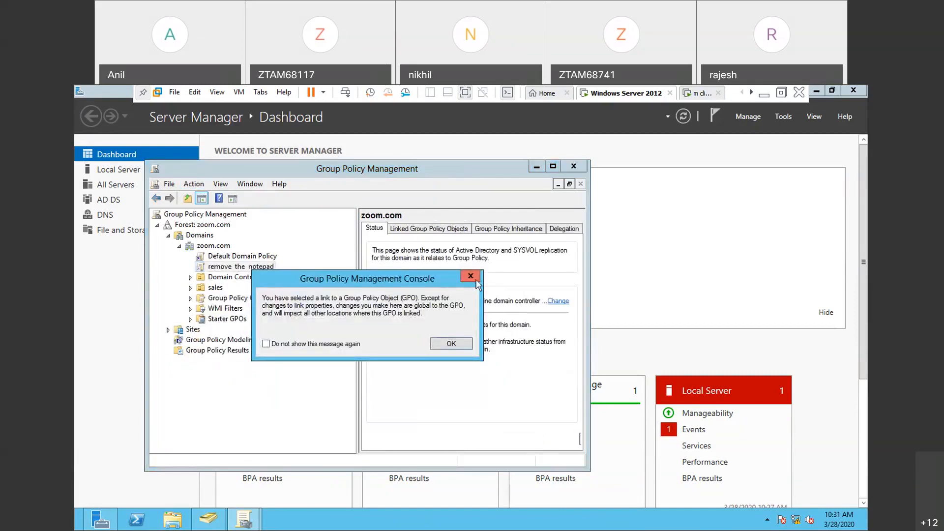
click(471, 276)
click(194, 184)
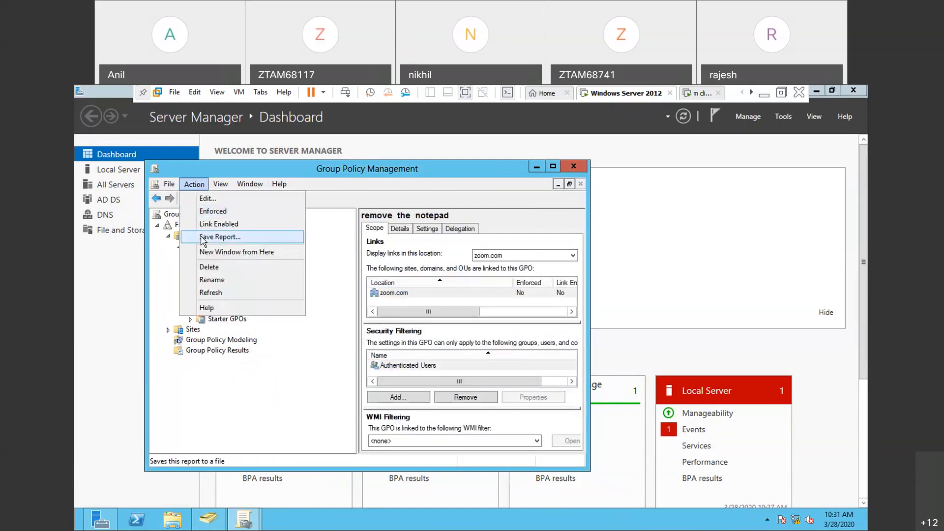
click(213, 293)
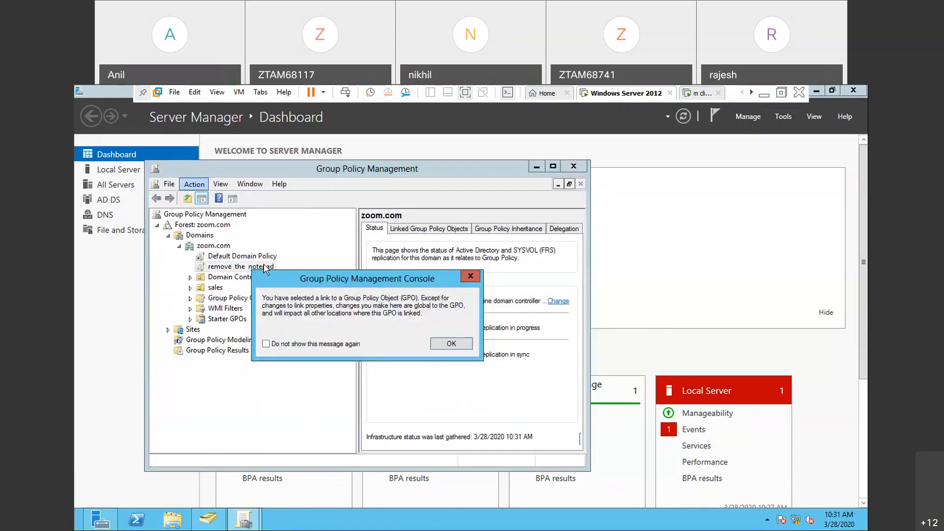
click(475, 272)
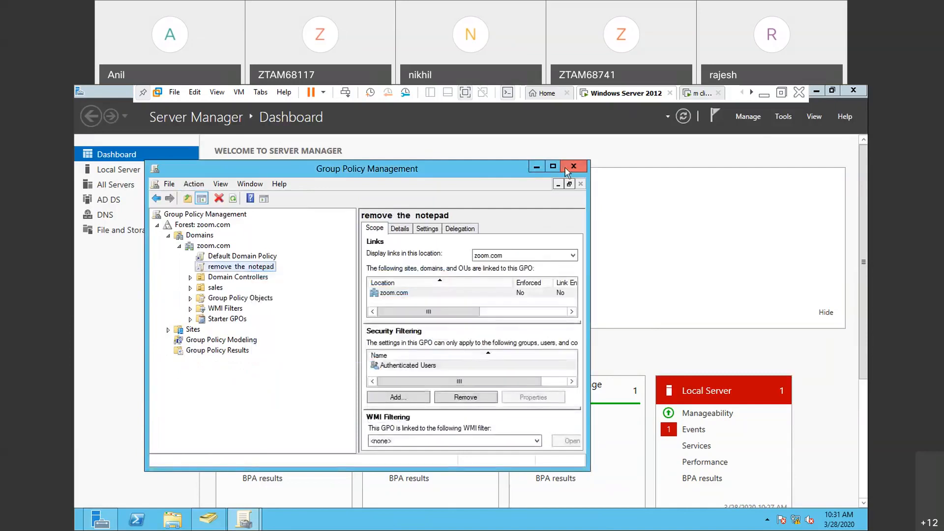
- Close Group Policy Management and reopen it from Server Manager
click(574, 167)
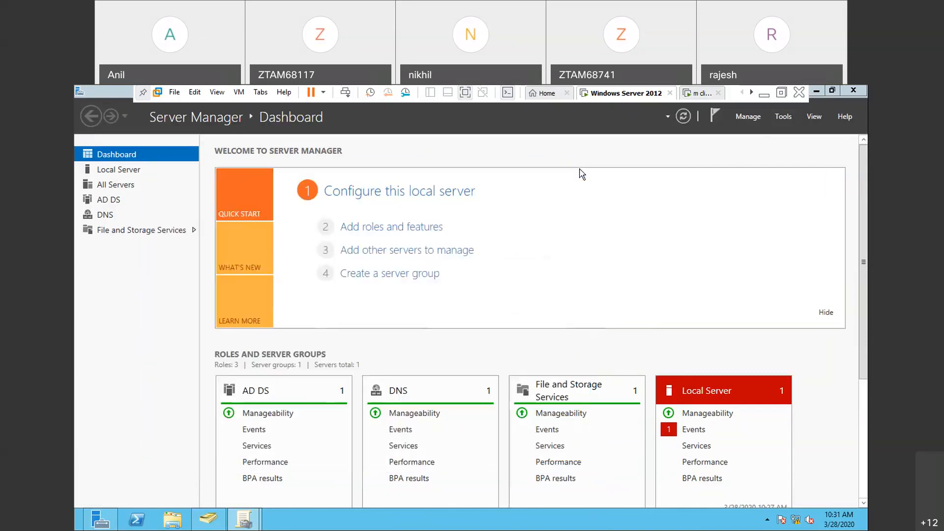
click(783, 117)
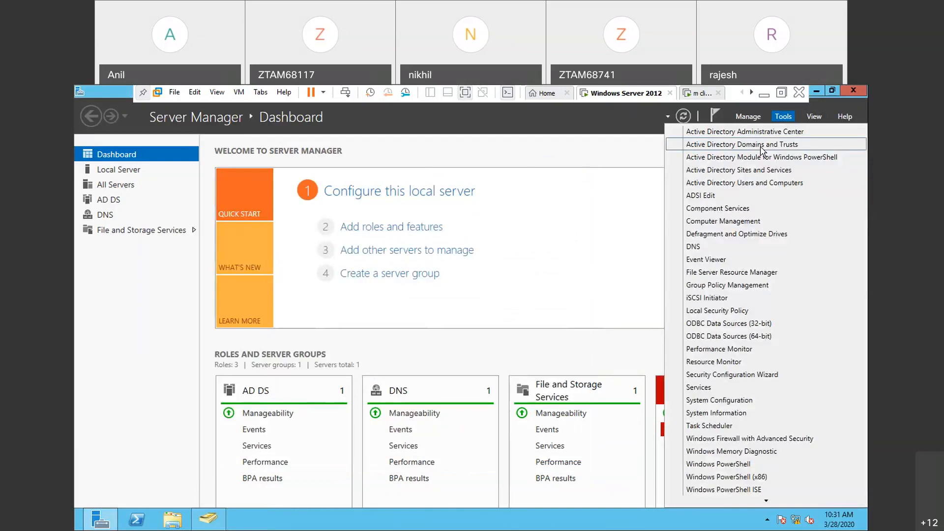
click(721, 287)
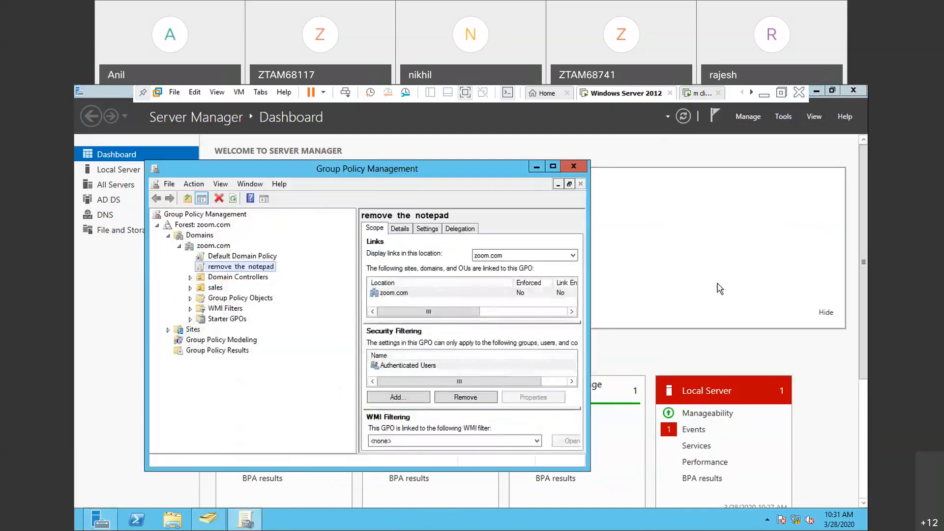
- Recheck the remove the notepad policy's commands for Properties and switch to the mcse practicals notes in Notepad
click(191, 186)
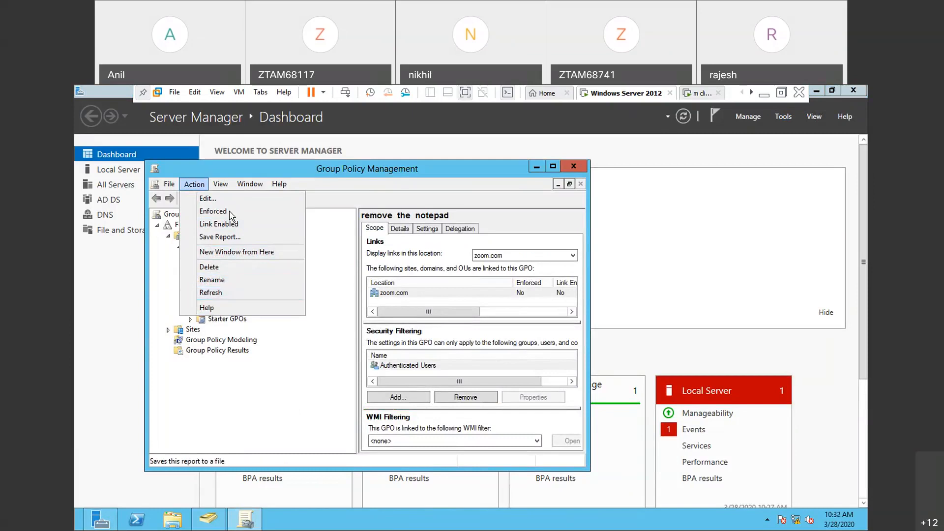
mouse_move(222, 189)
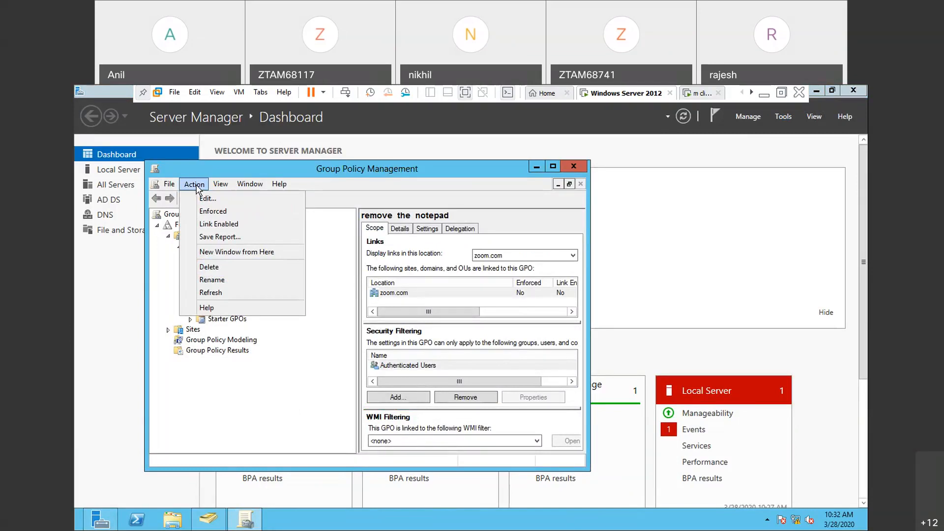
click(166, 291)
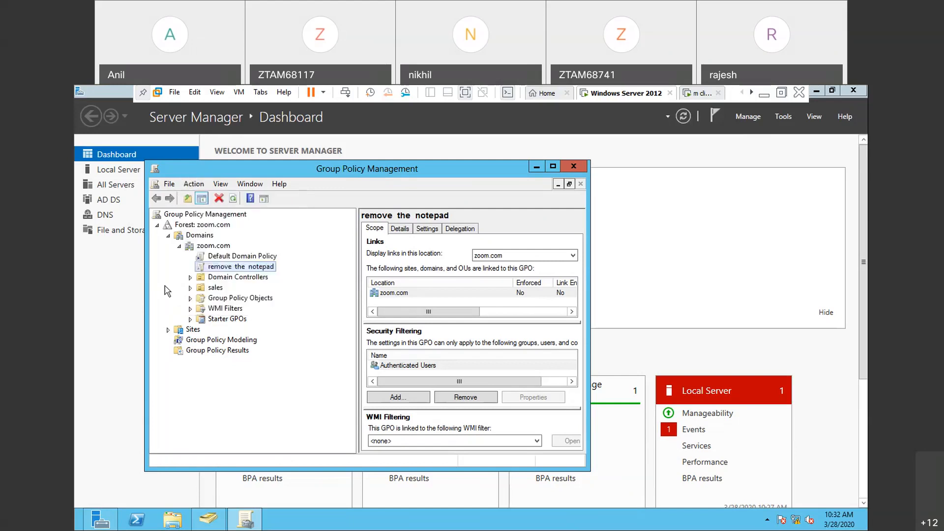
click(231, 271)
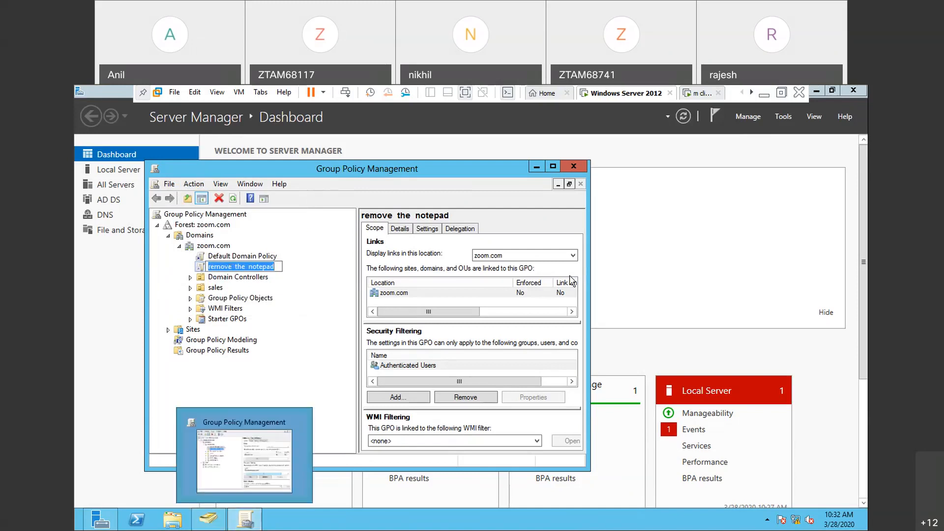
click(765, 95)
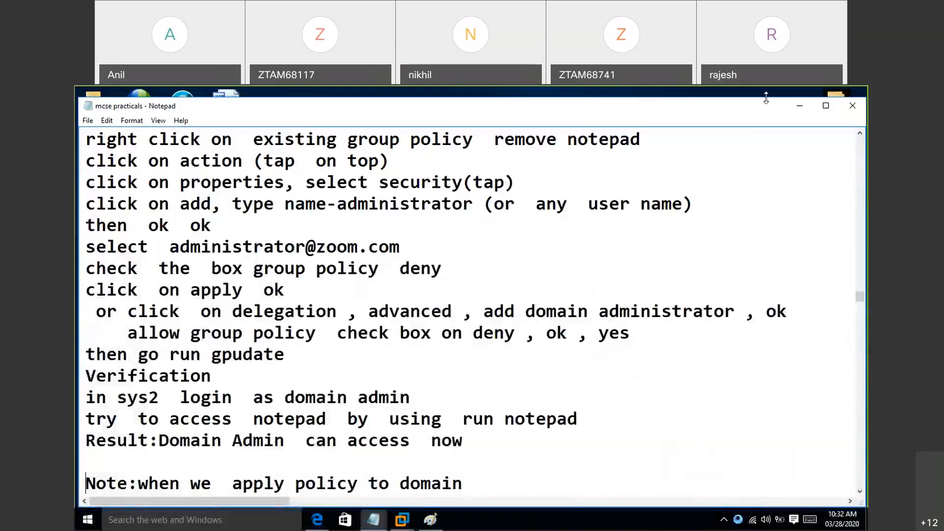
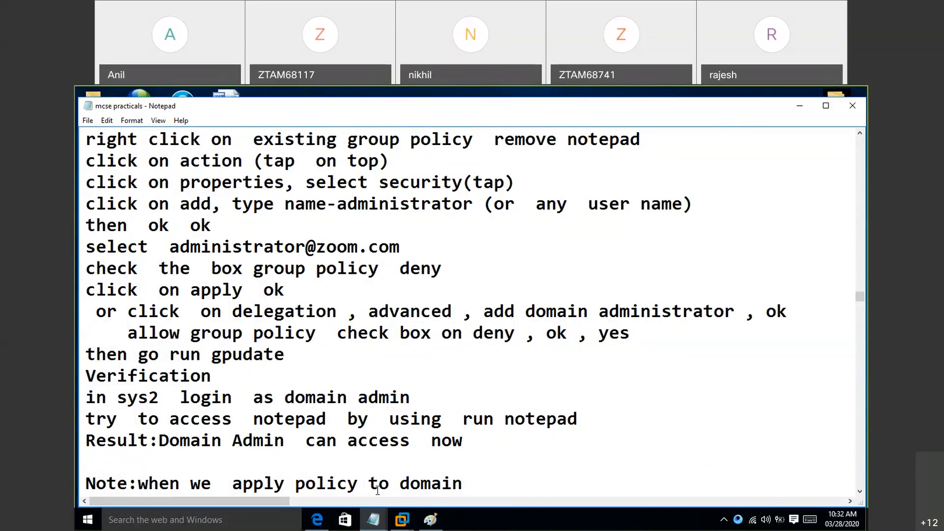
- Switch to the Windows Server 2012 machine, end the open name edit, and look for Properties among the remove the notepad policy's commands
mouse_move(407, 524)
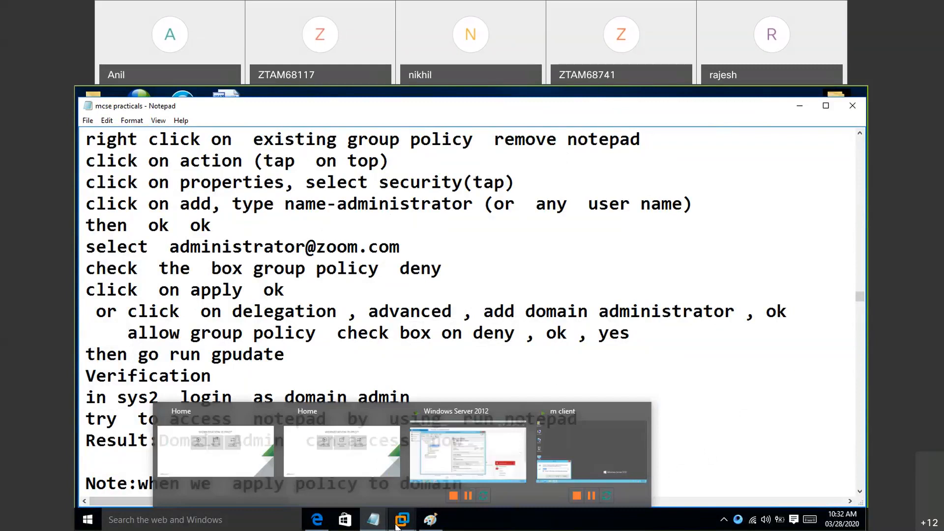
click(467, 445)
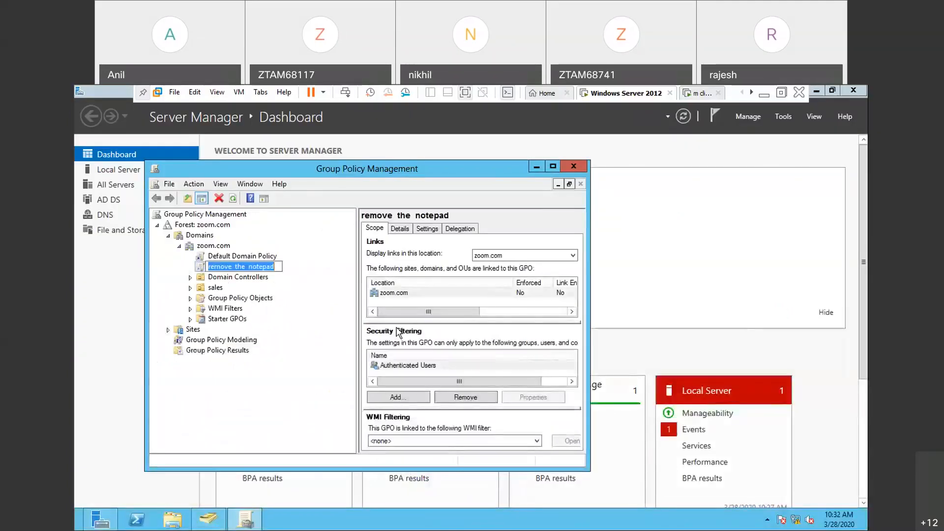
key(Return)
right_click(274, 272)
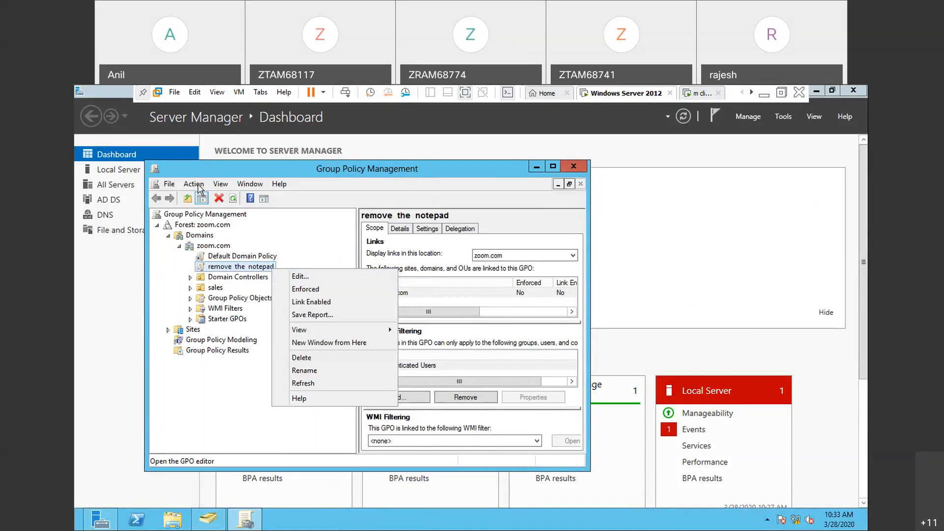
click(194, 183)
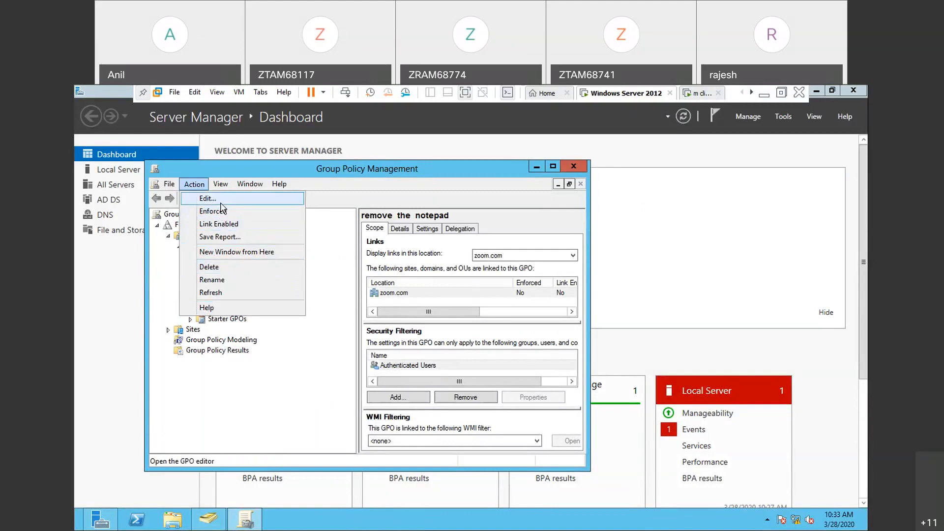
click(169, 278)
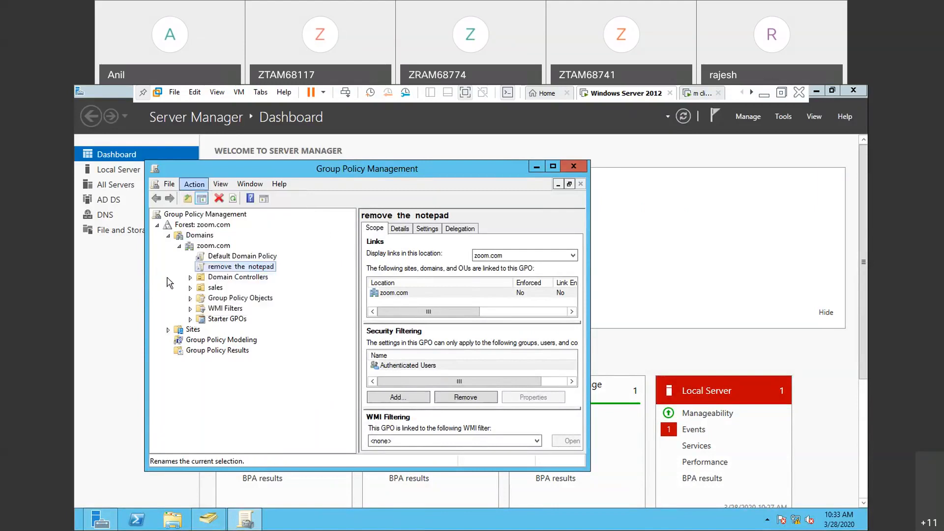
right_click(234, 270)
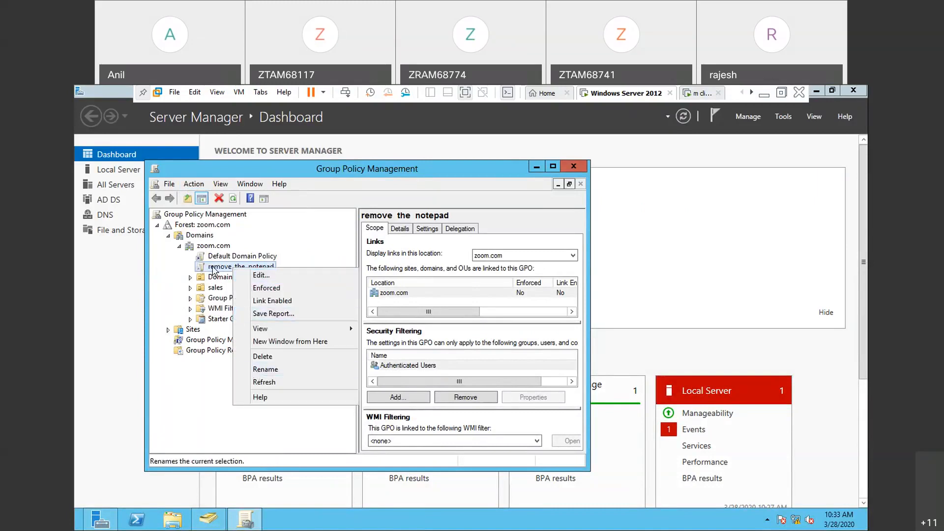
click(196, 186)
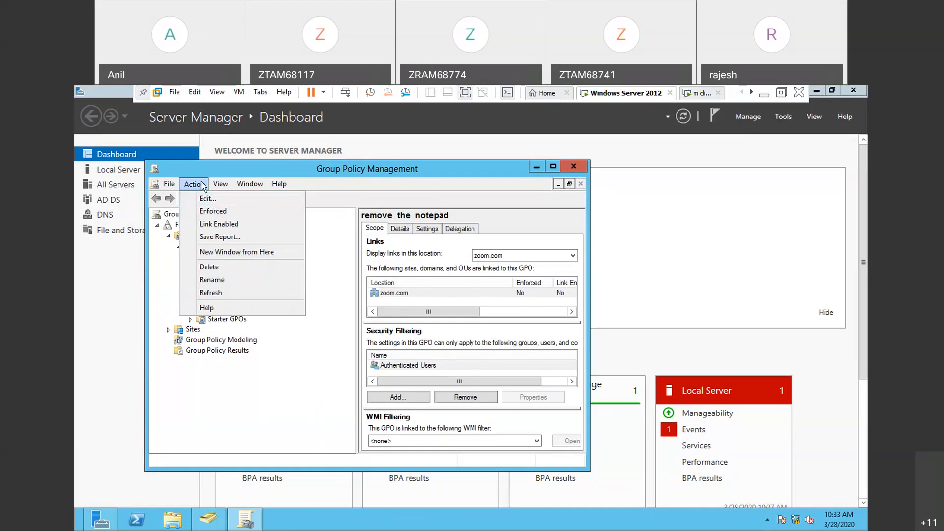
mouse_move(170, 184)
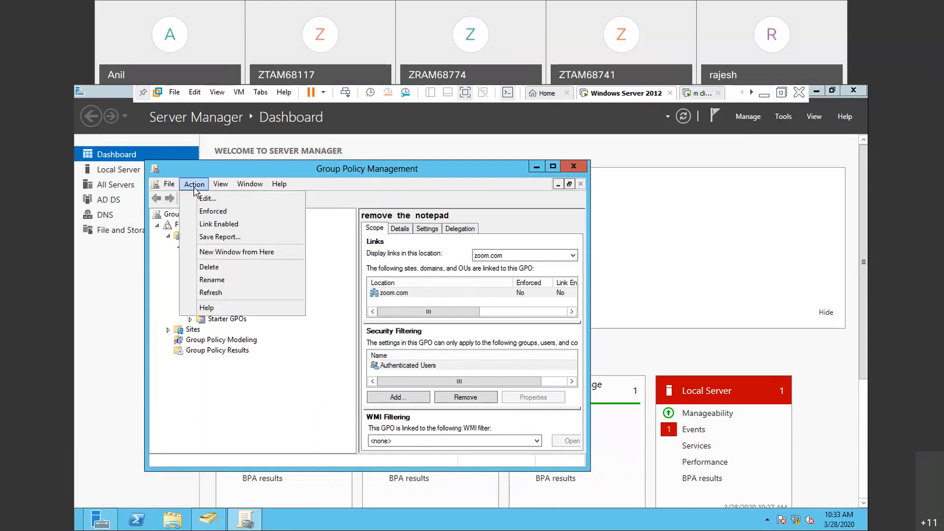
mouse_move(246, 190)
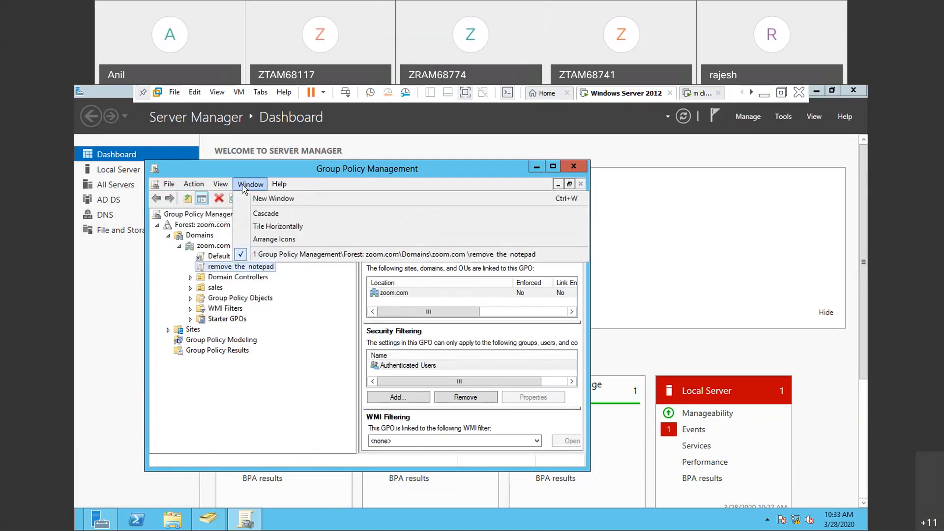
mouse_move(280, 186)
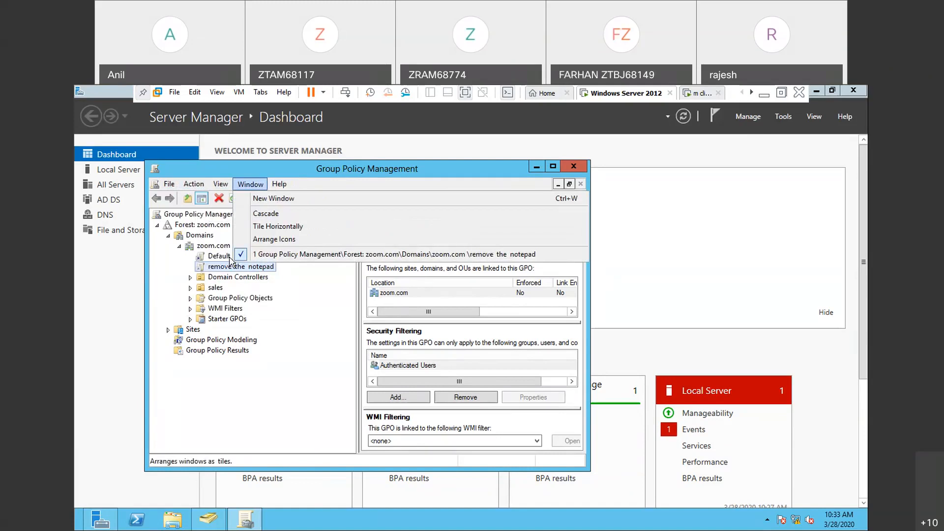
- View the sales OU, reselect the remove the notepad policy dismissing the GPO link message, and switch to the mcse practicals notes
click(216, 288)
click(236, 269)
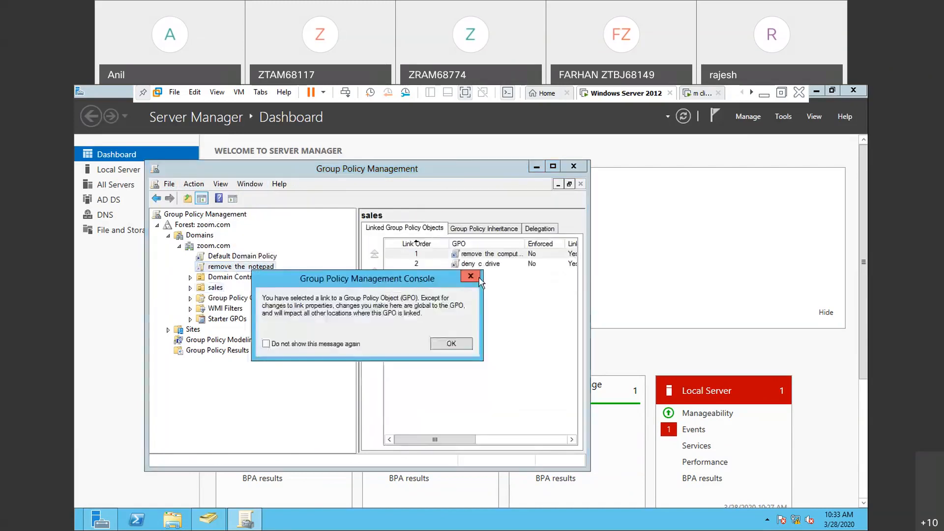
click(473, 276)
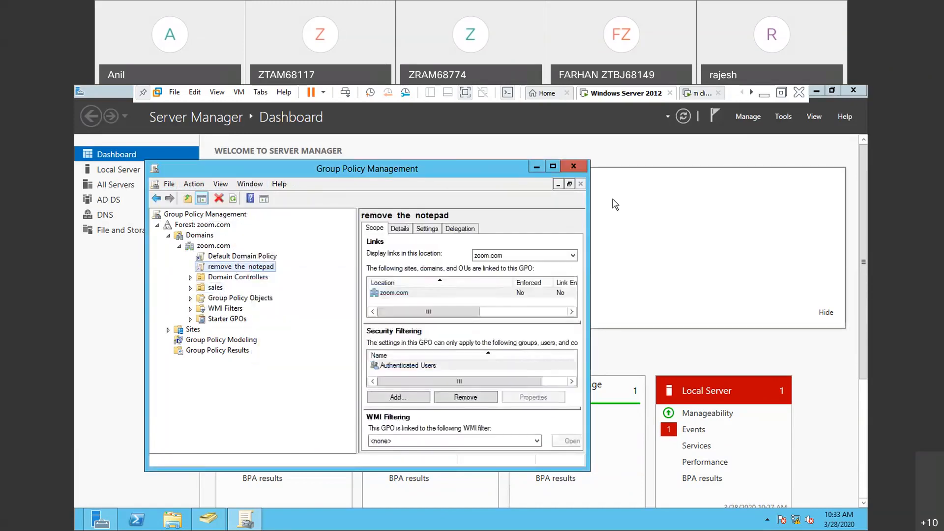
click(764, 96)
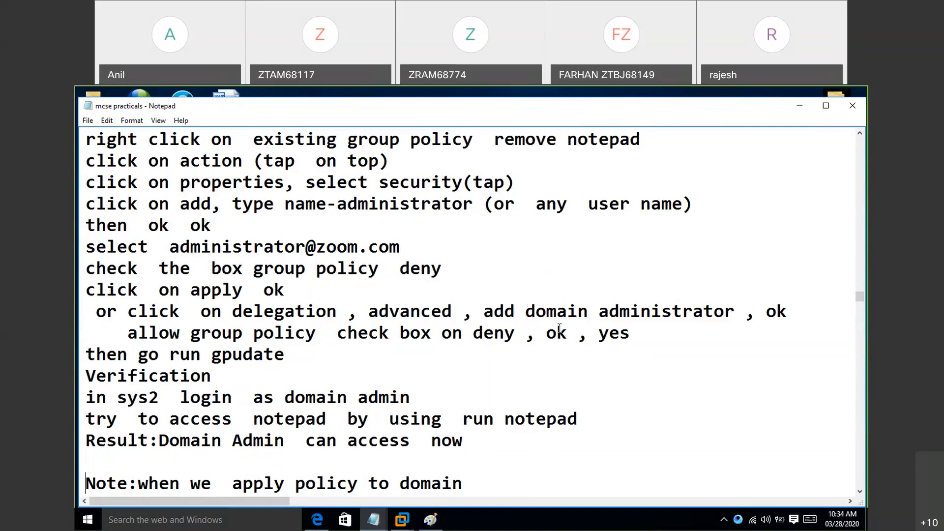
- Return to the Windows Server 2012 machine and re-examine the actions available for the remove the notepad policy
click(404, 519)
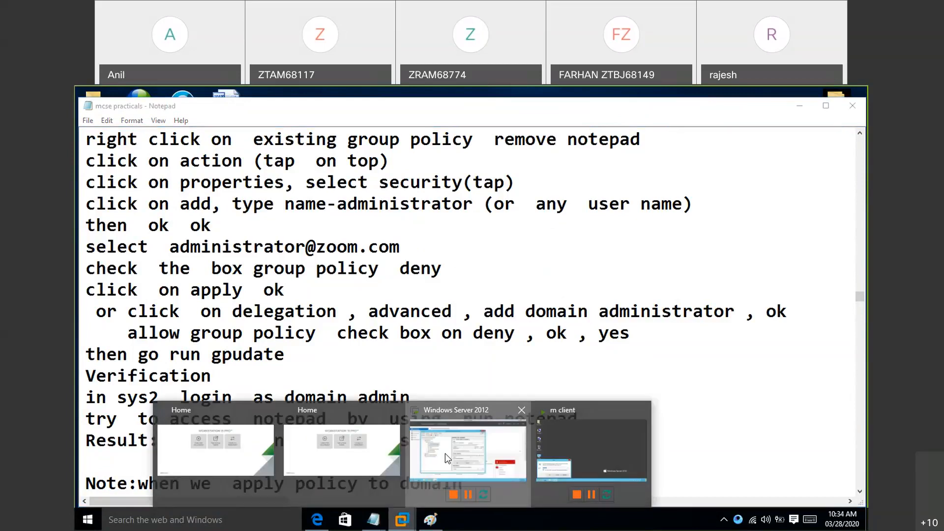
click(445, 454)
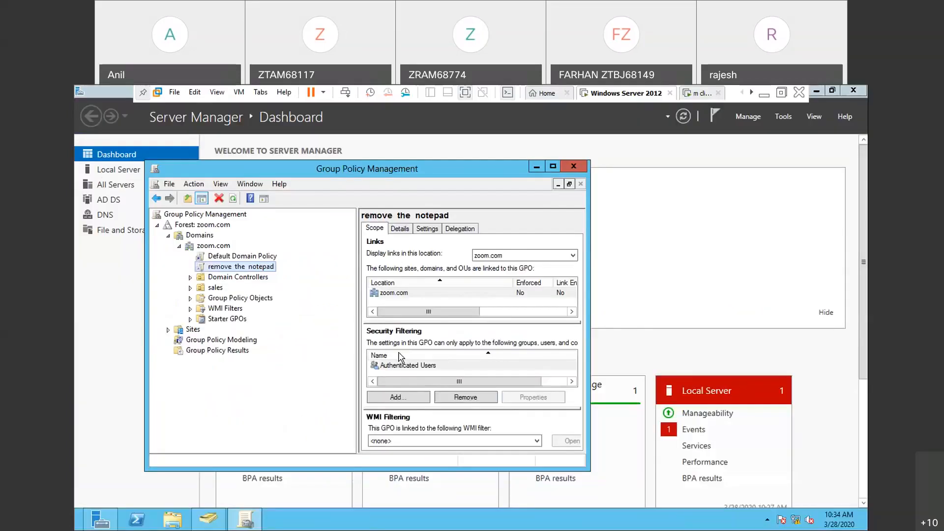
click(192, 185)
click(191, 187)
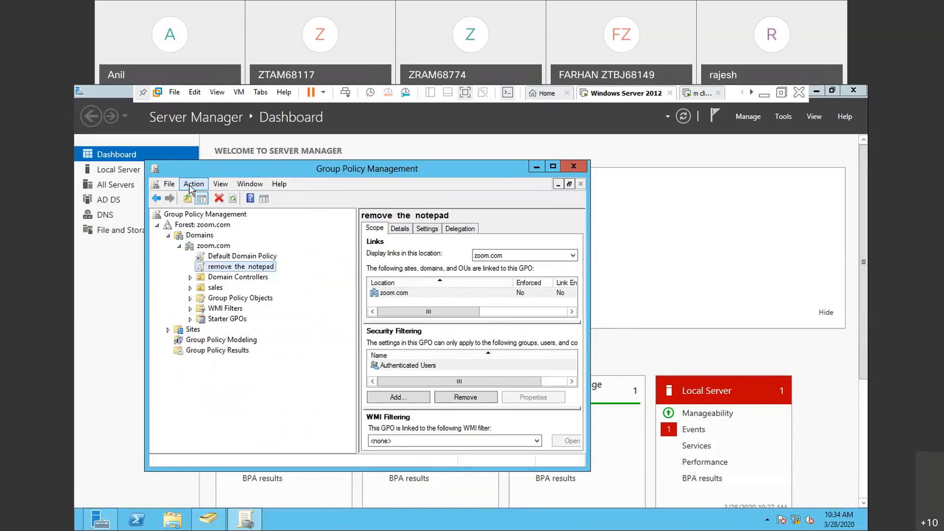
click(191, 186)
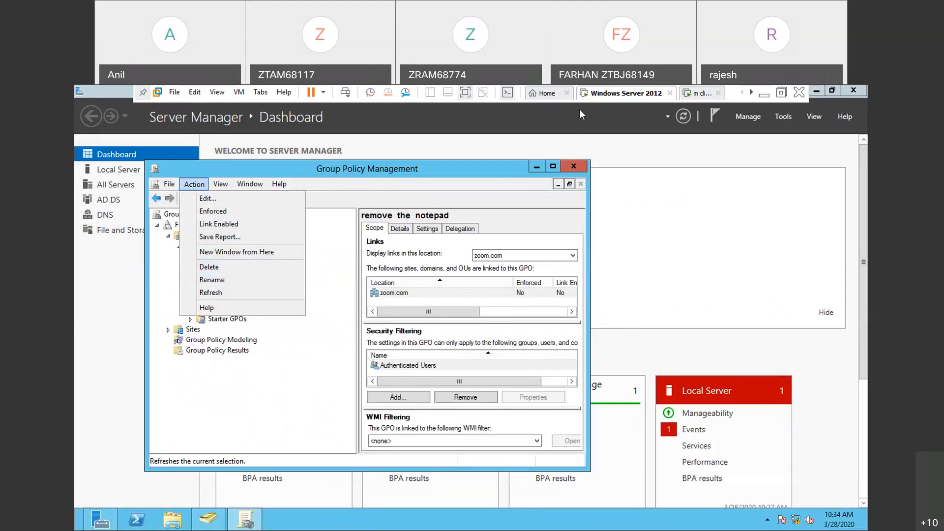
key(super)
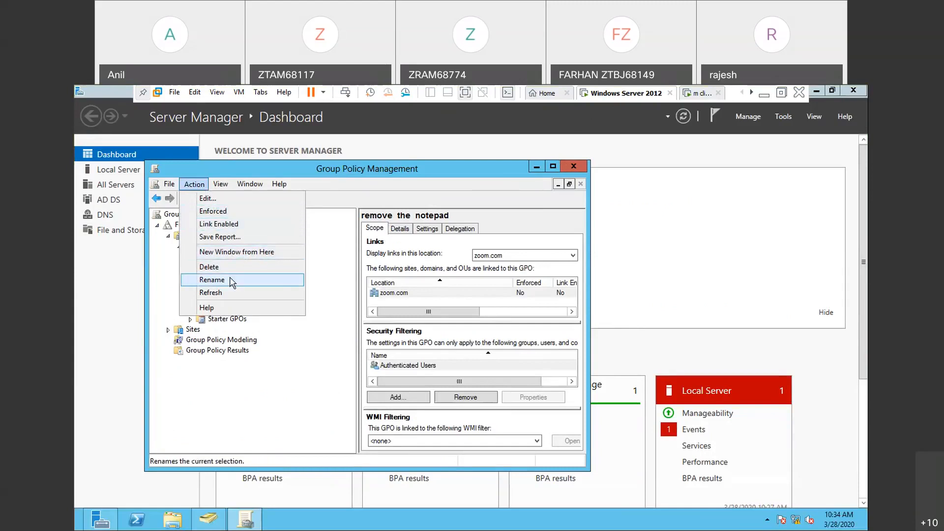
click(215, 371)
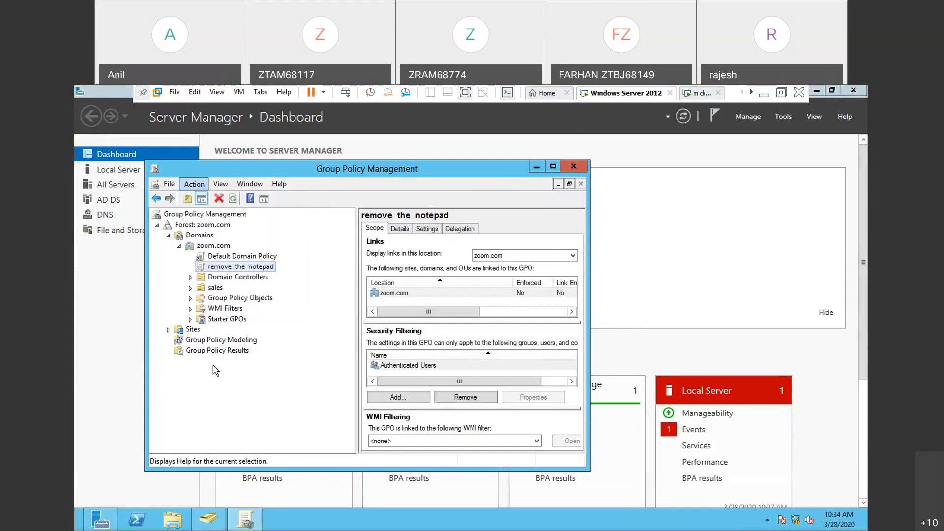
- View the Domain Controllers OU and reselect the remove the notepad policy, dismissing the GPO link message
click(240, 279)
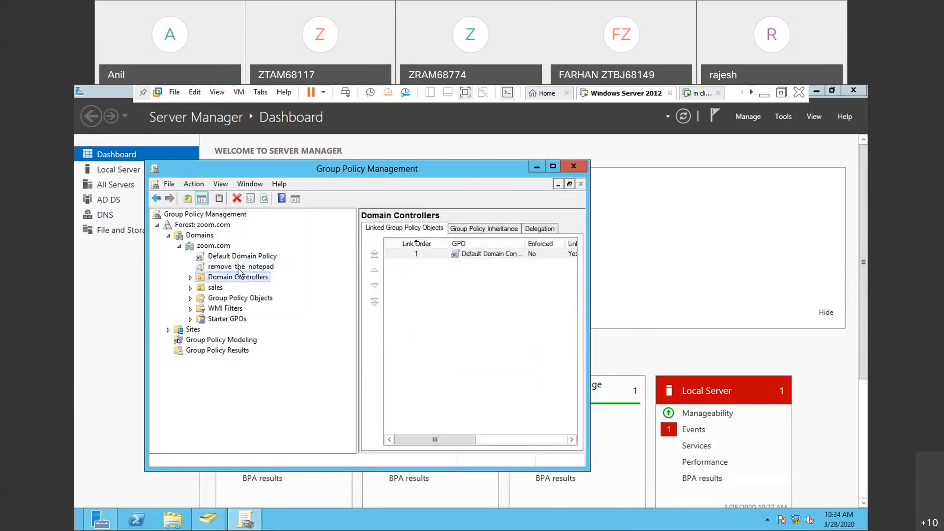
click(239, 268)
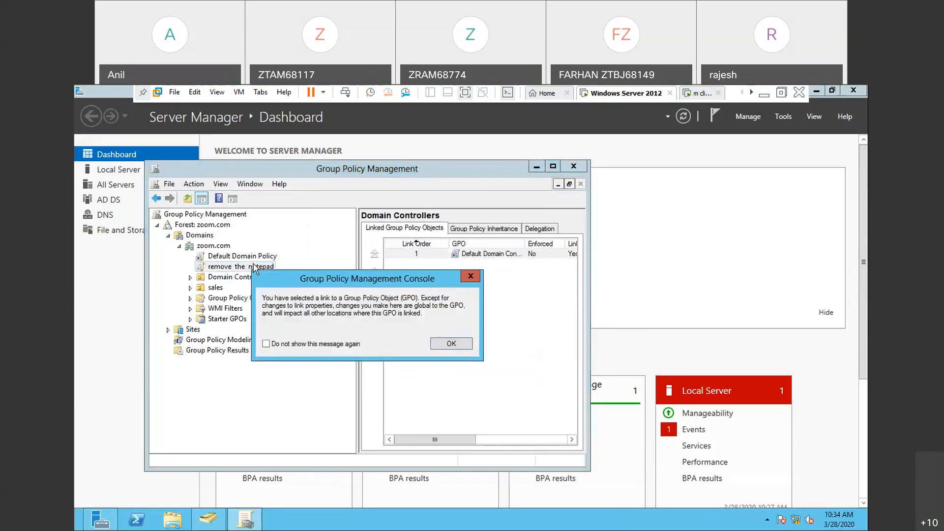
click(471, 277)
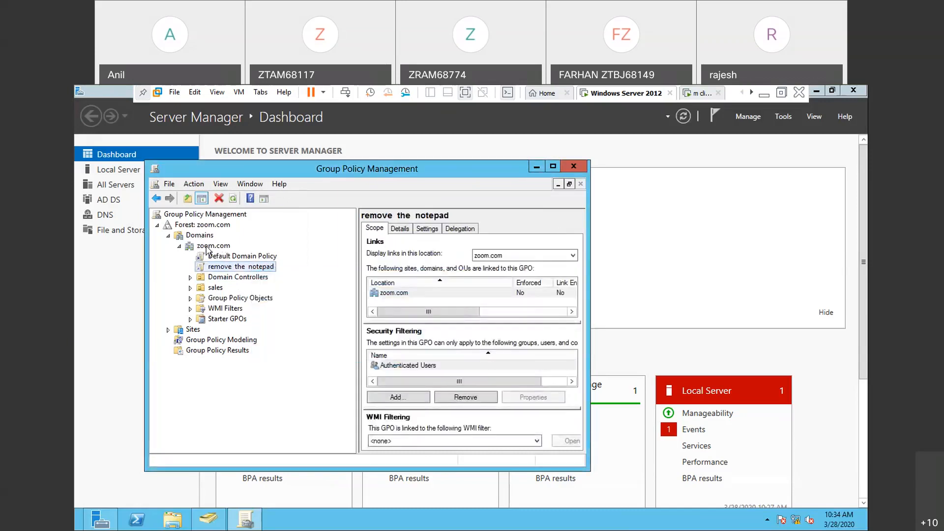
- Inspect the Properties of the zoom.com domain and close them without changes
click(209, 246)
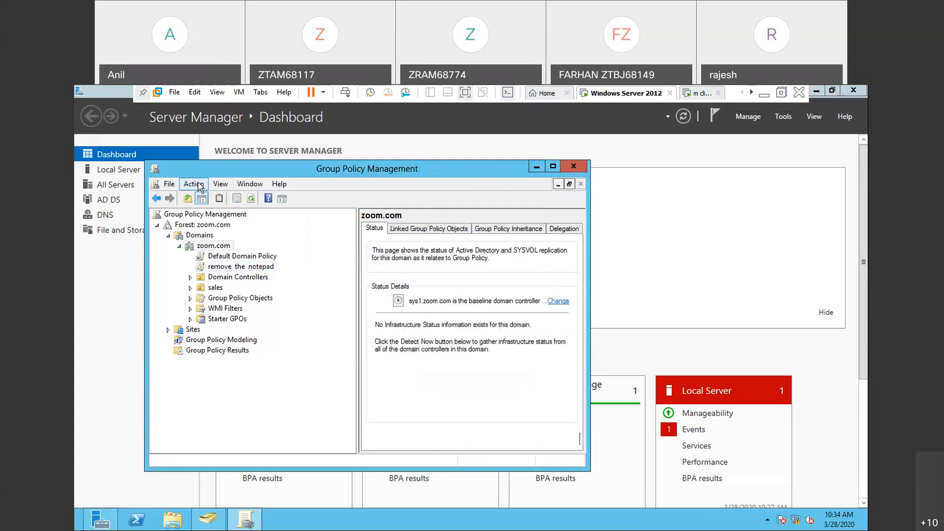
click(197, 185)
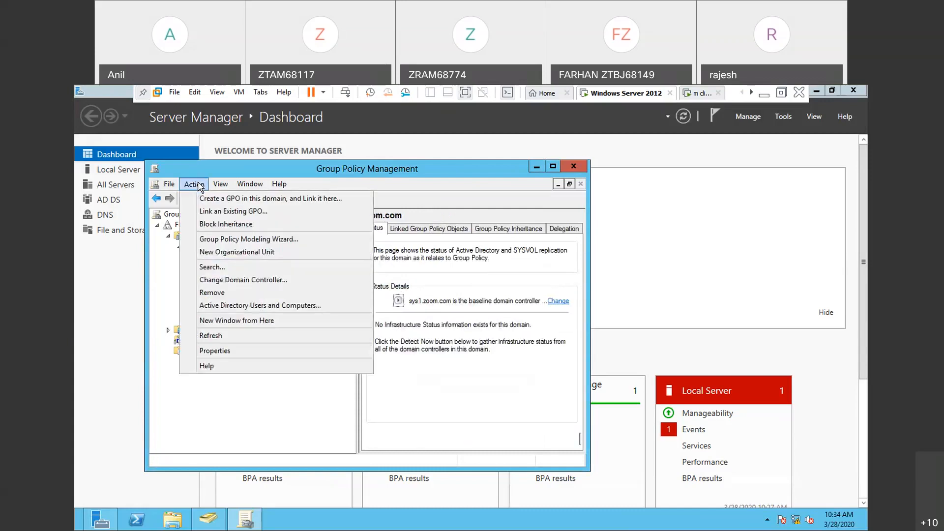
click(208, 351)
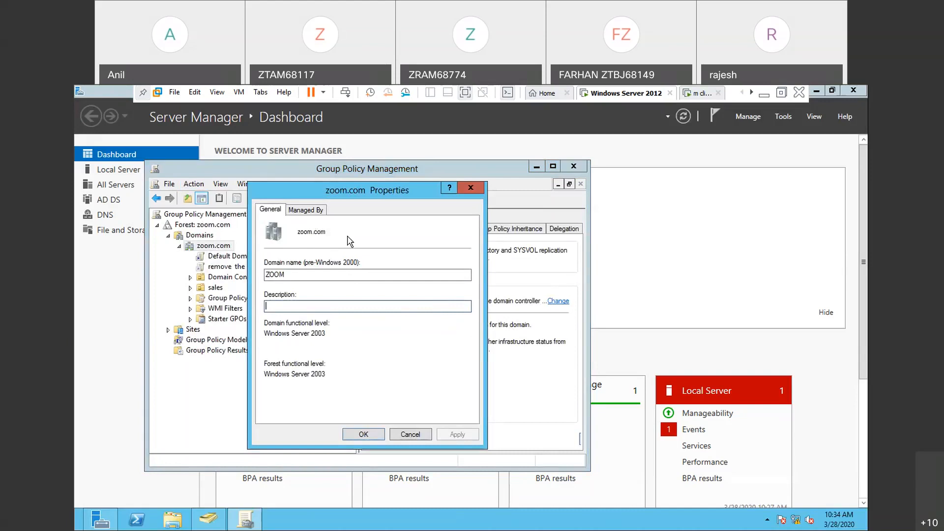
click(466, 197)
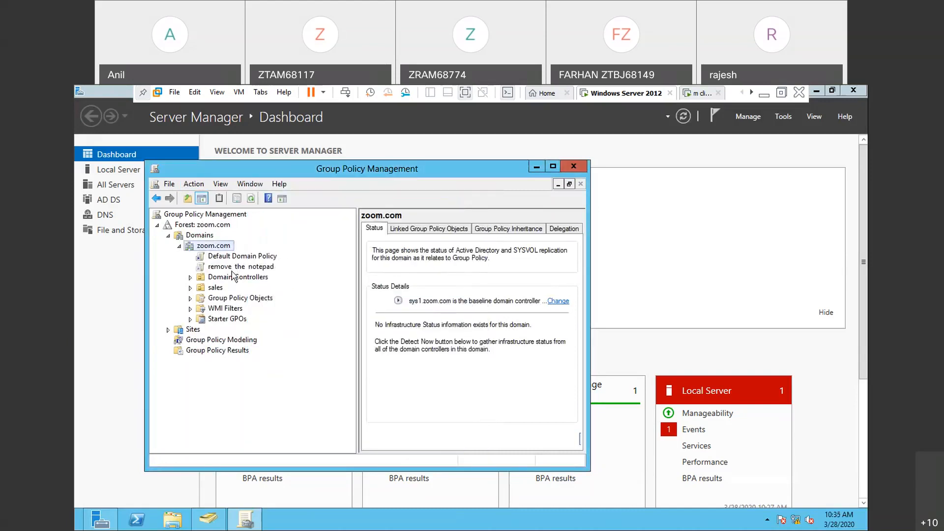
- Reselect the remove the notepad policy, dismiss the GPO link message, and search its available commands again for Properties
click(233, 267)
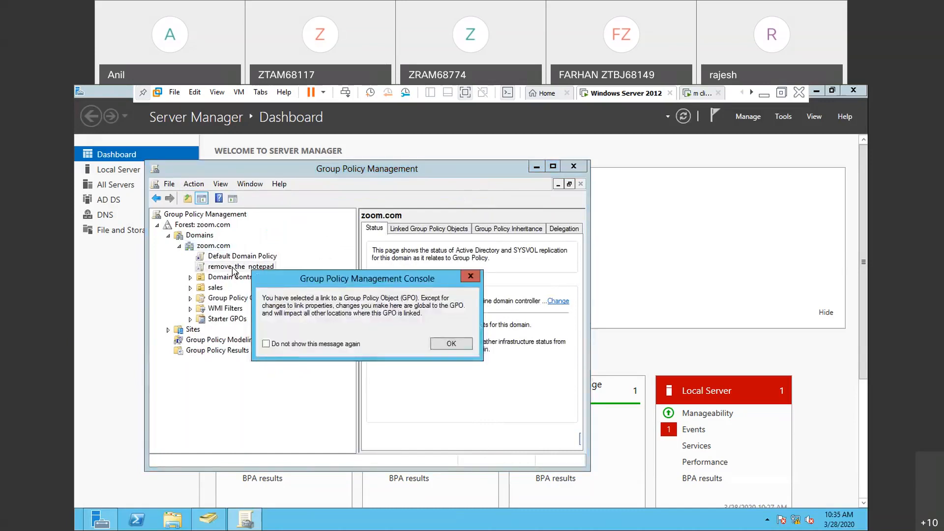
click(479, 279)
click(191, 185)
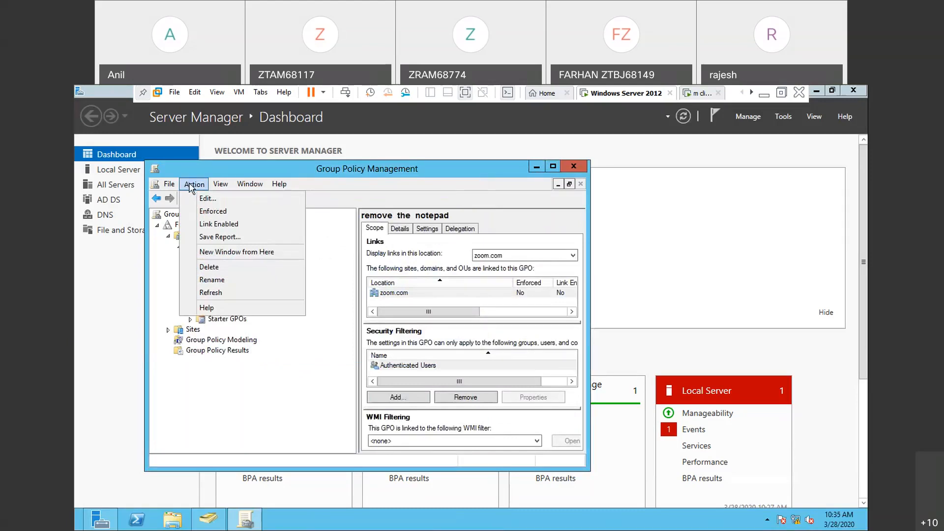
click(192, 188)
click(192, 189)
click(165, 293)
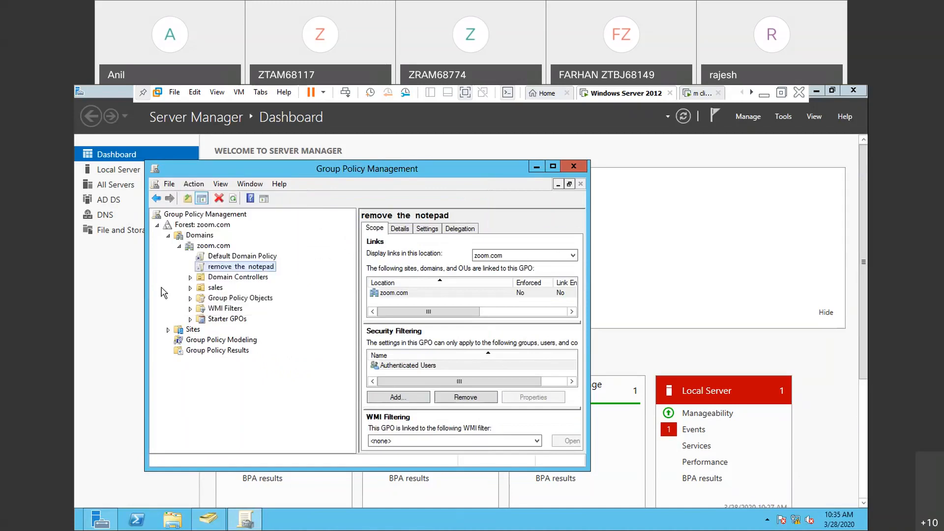
right_click(206, 272)
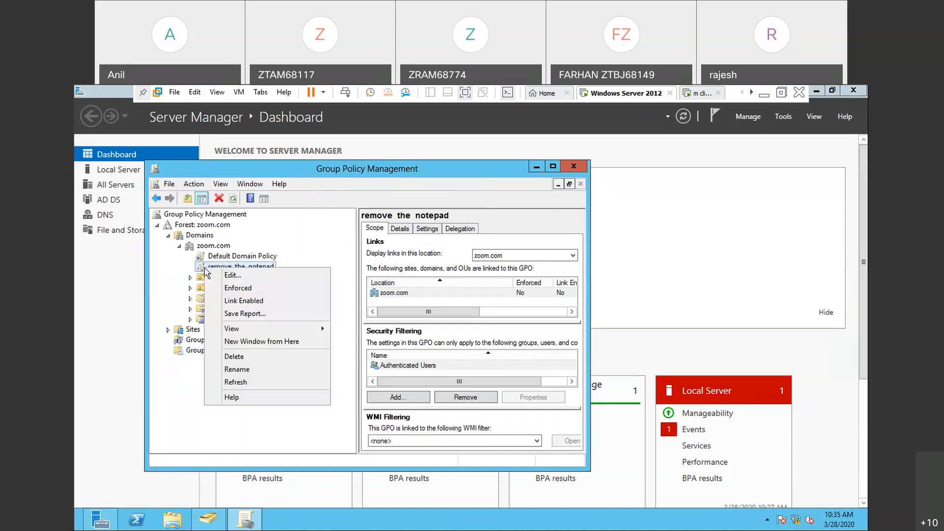
key(Escape)
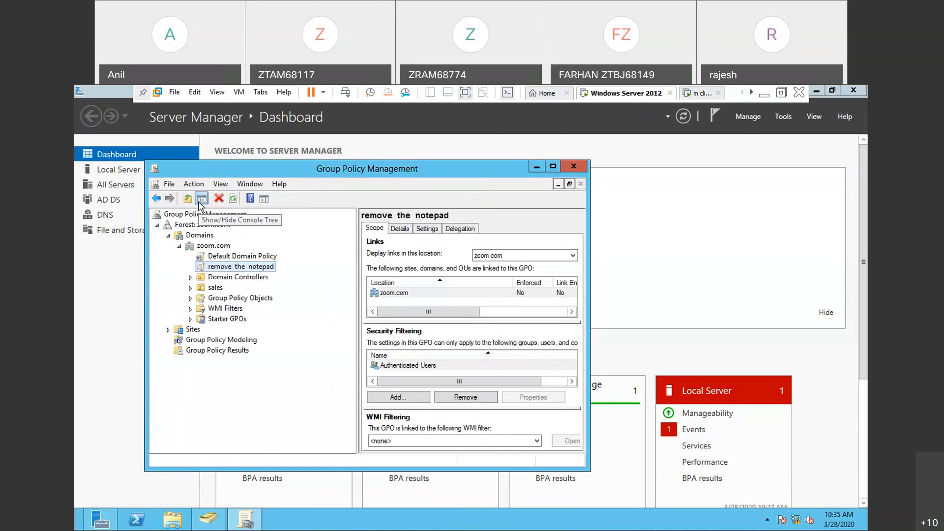
- Check the policy's actions and the console's window commands once more, and collapse the zoom.com domain in the tree
click(194, 184)
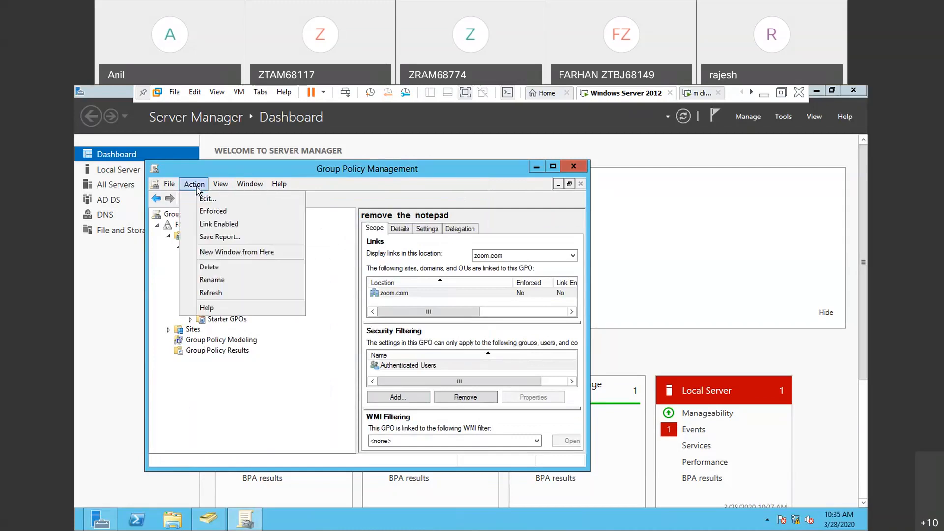
click(194, 184)
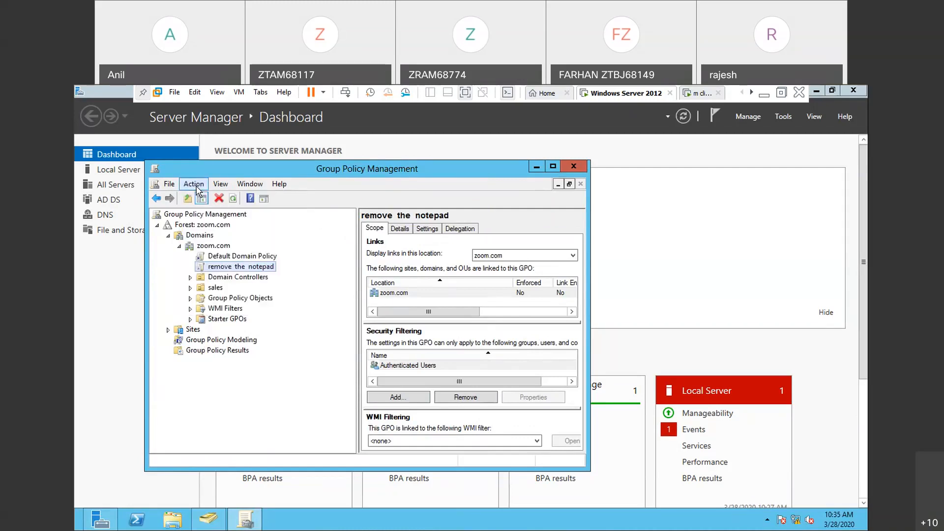
click(241, 185)
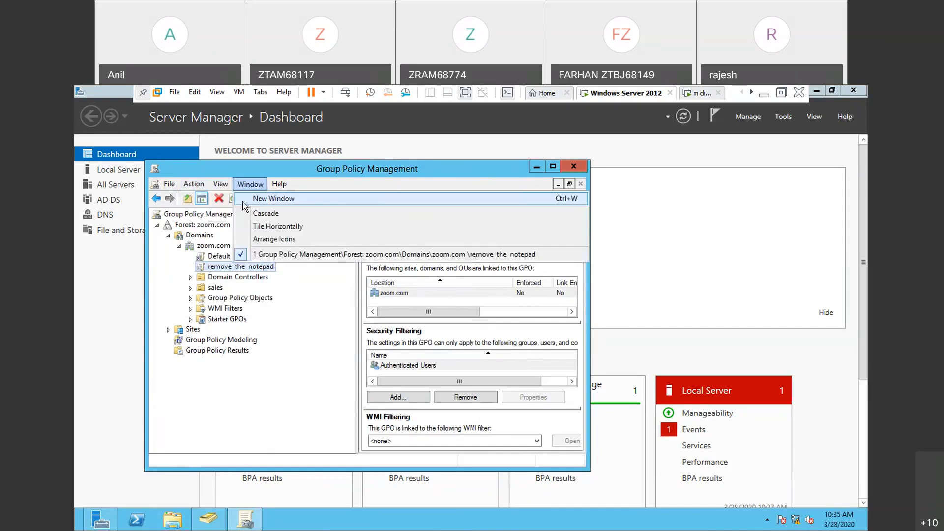
click(253, 254)
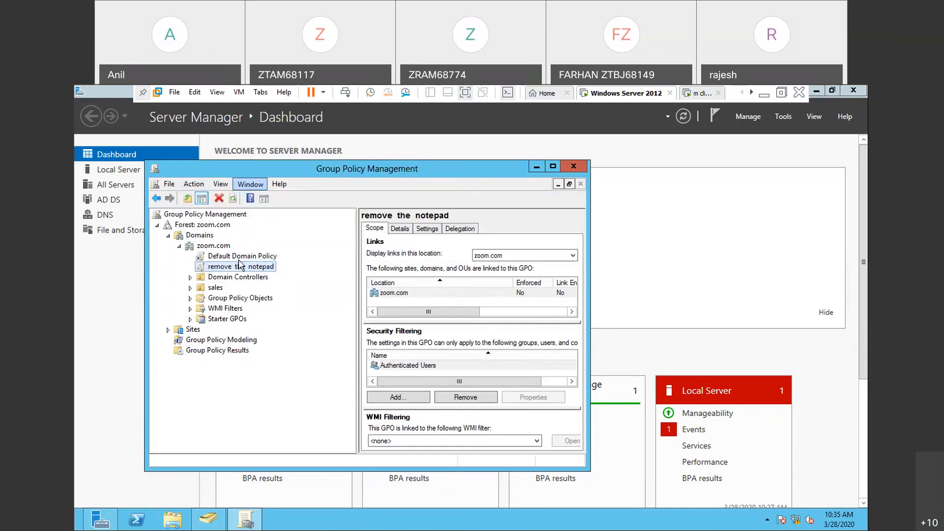
click(179, 246)
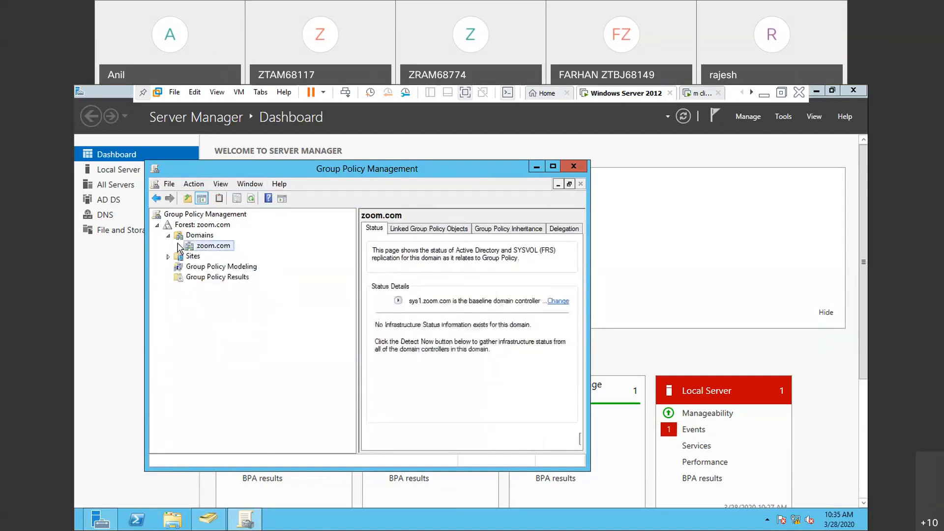
- Expand the zoom.com domain and select the remove the notepad policy, dismissing the GPO link message
click(179, 246)
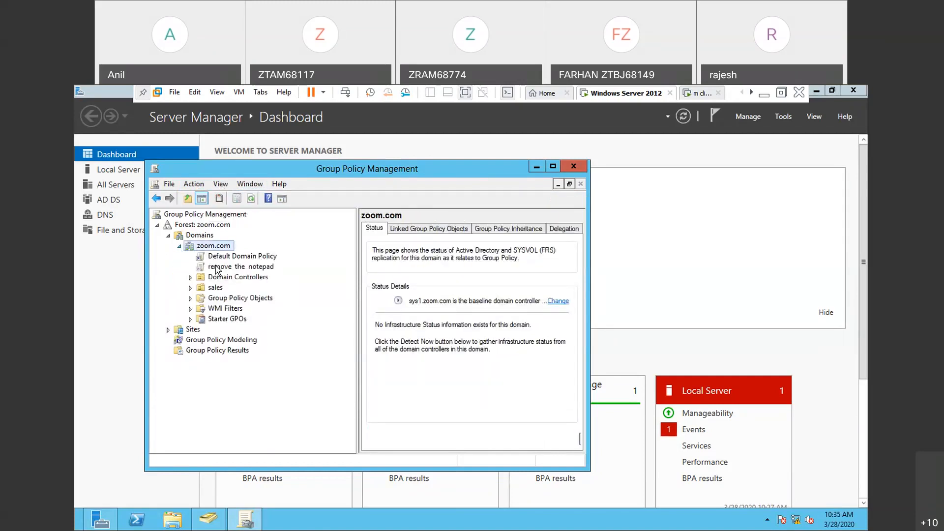
click(215, 267)
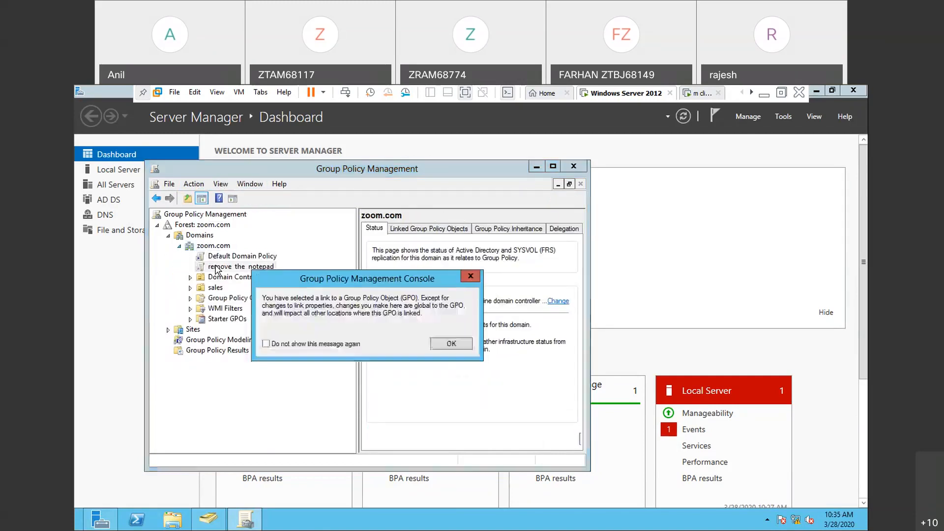
click(472, 277)
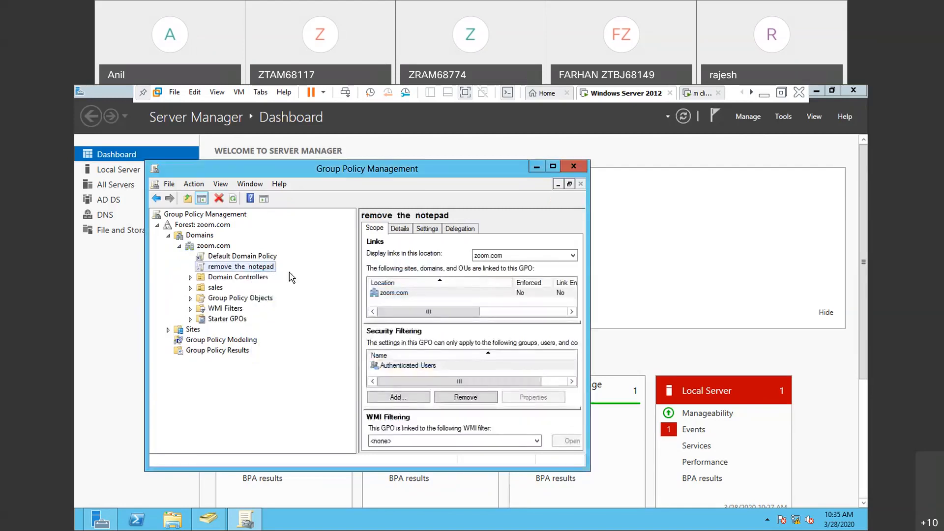
right_click(259, 271)
click(302, 280)
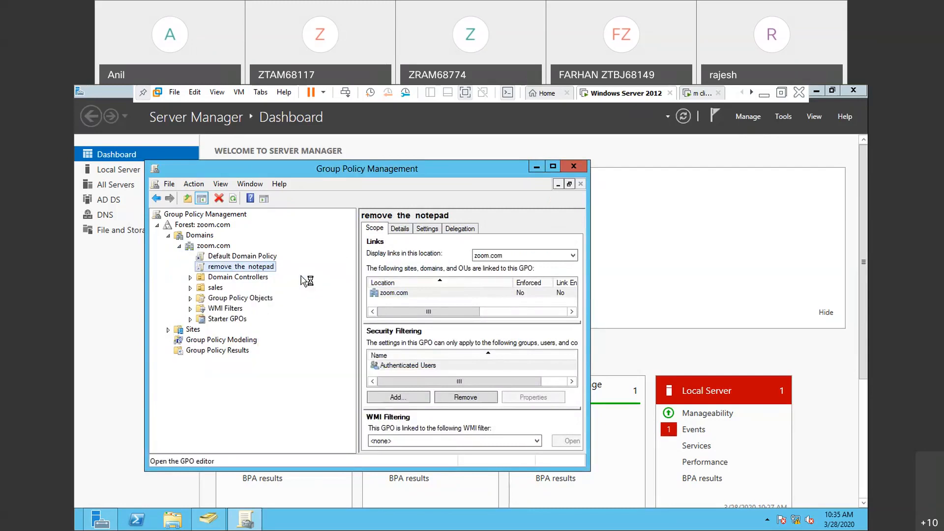
click(162, 154)
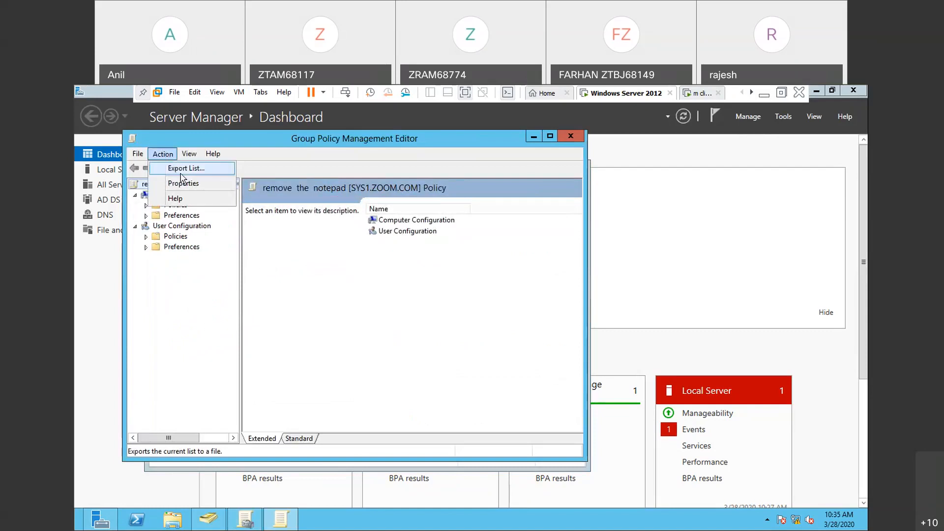
click(263, 236)
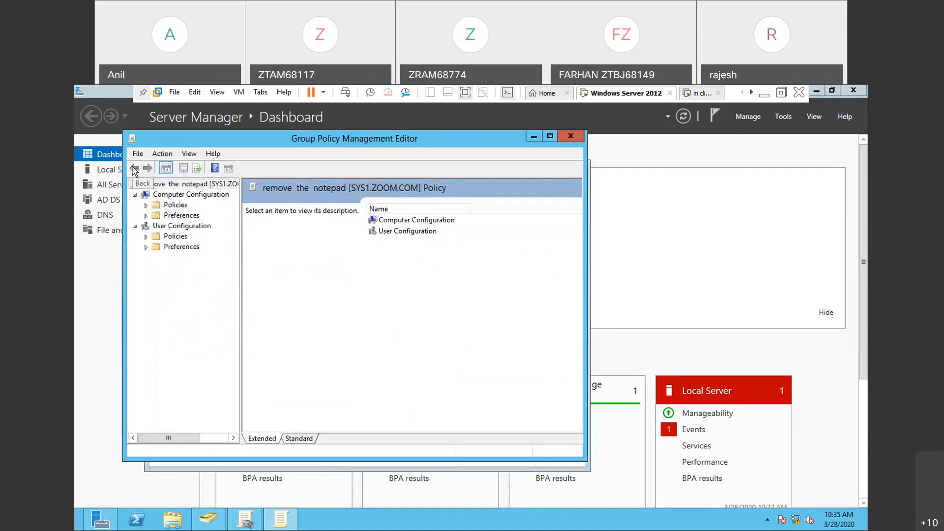
click(570, 136)
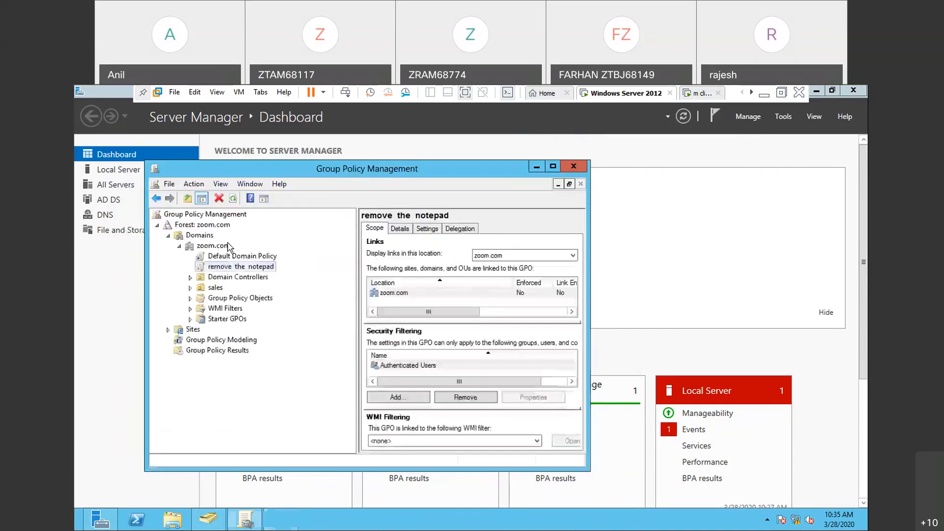
- Open the remove the notepad policy for editing and display the security permissions in its properties
right_click(233, 270)
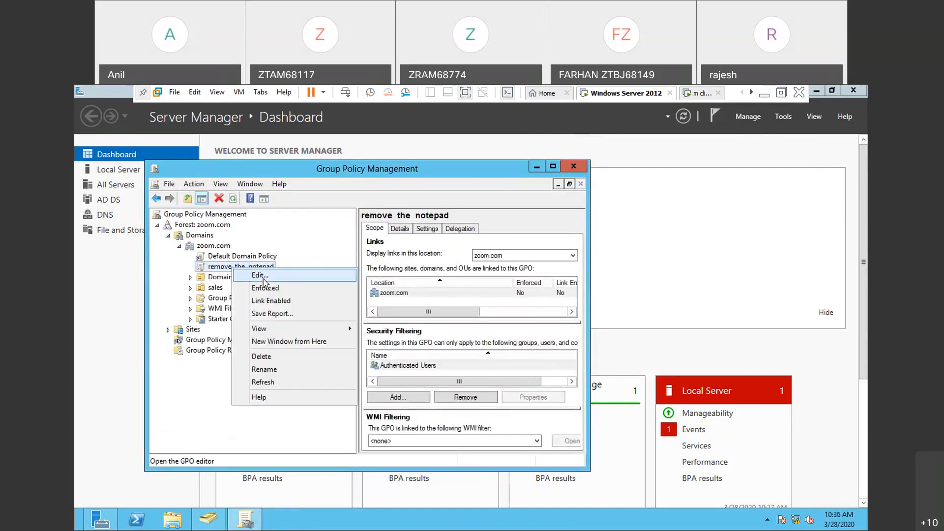
click(261, 276)
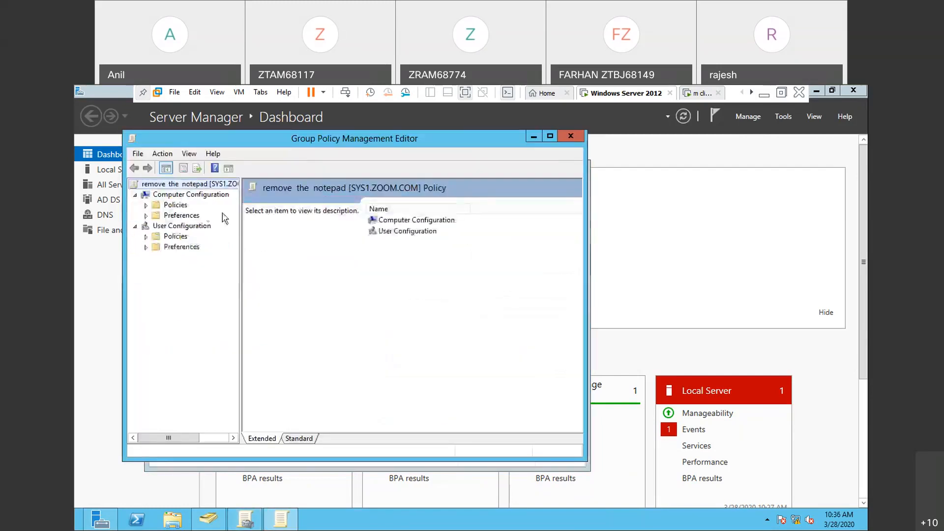
click(162, 154)
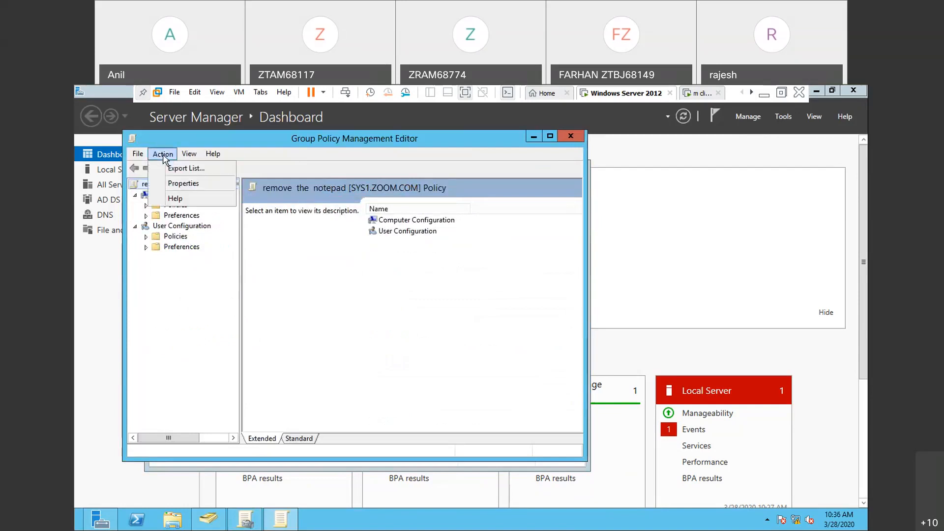
click(179, 184)
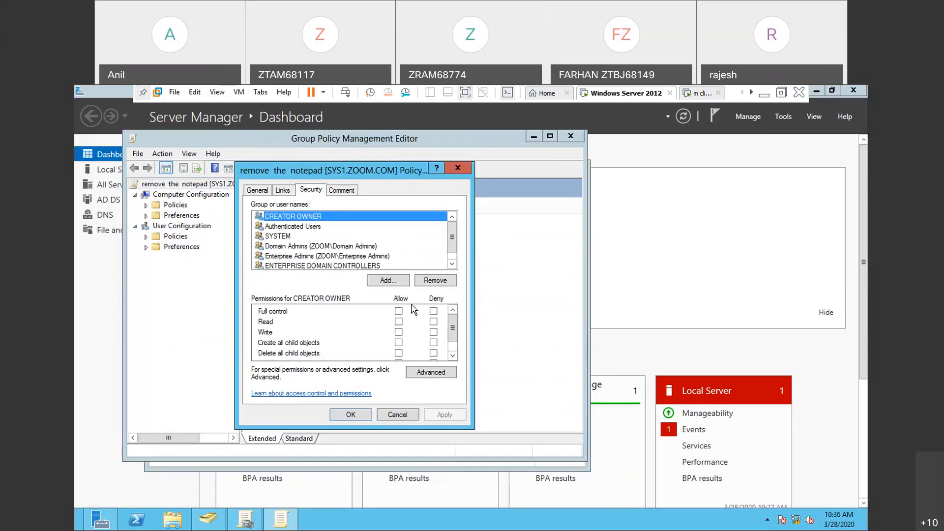
- Add the zoom.com domain's Administrator account to the policy's security list, checking the name before accepting it
click(388, 281)
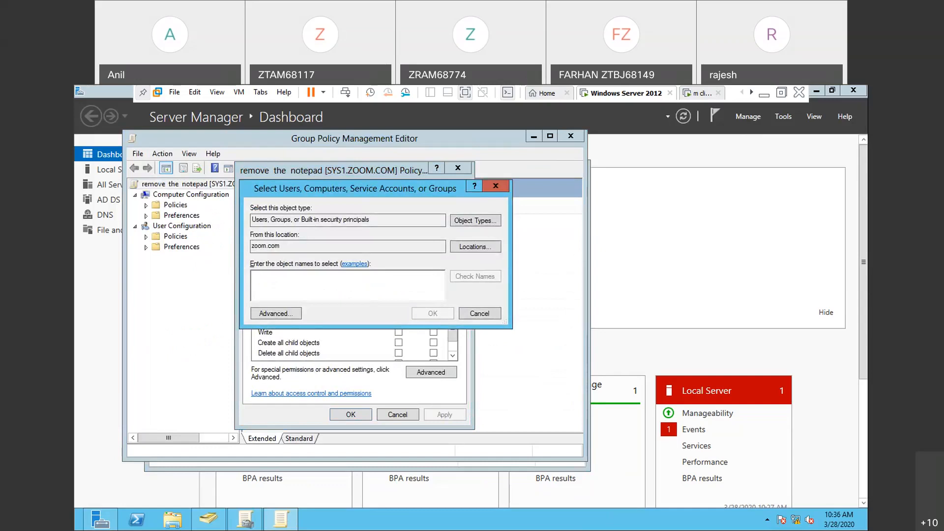
click(473, 278)
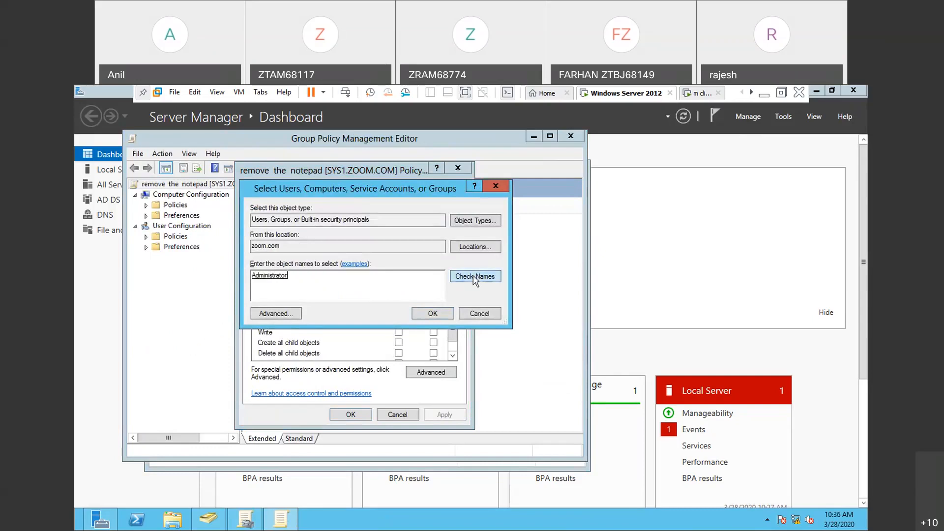
click(433, 314)
- Deny the Apply group policy permission to Administrator, accept the deny entry, and close the policy's properties
click(292, 257)
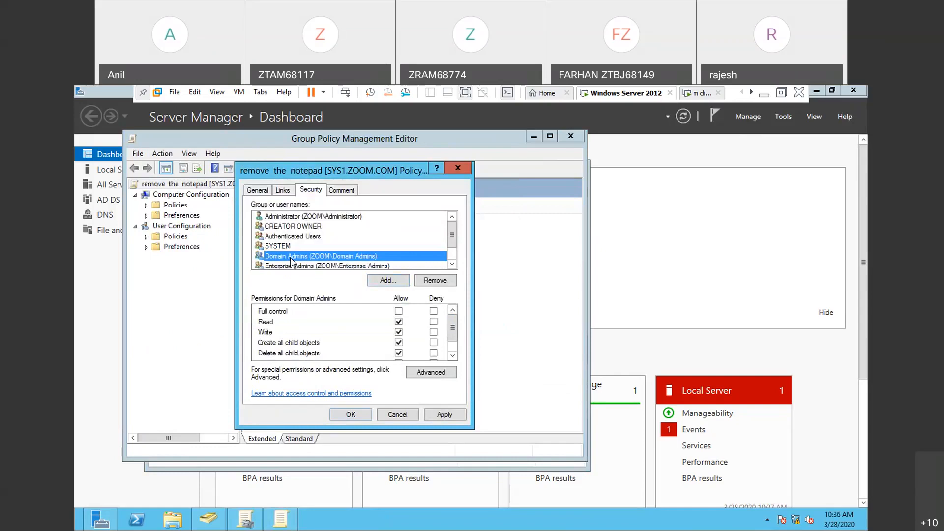
click(322, 219)
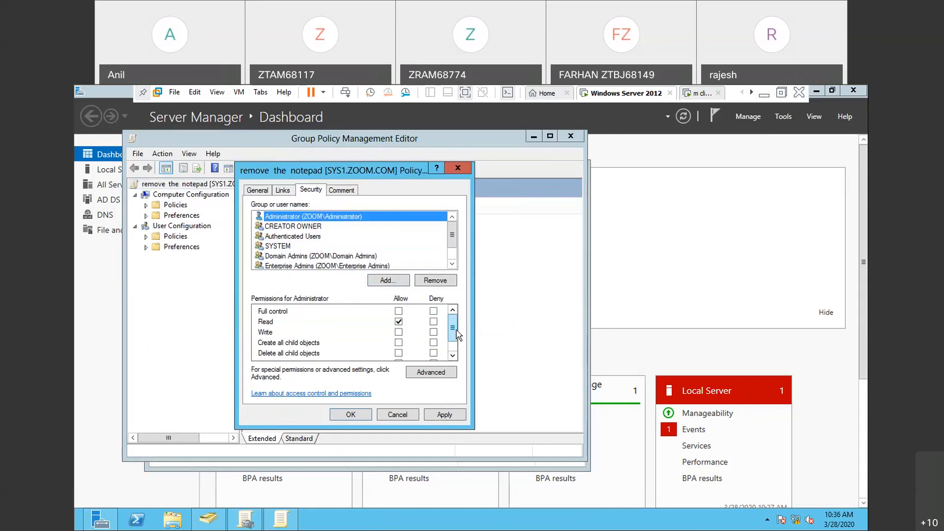
drag(458, 335, 455, 348)
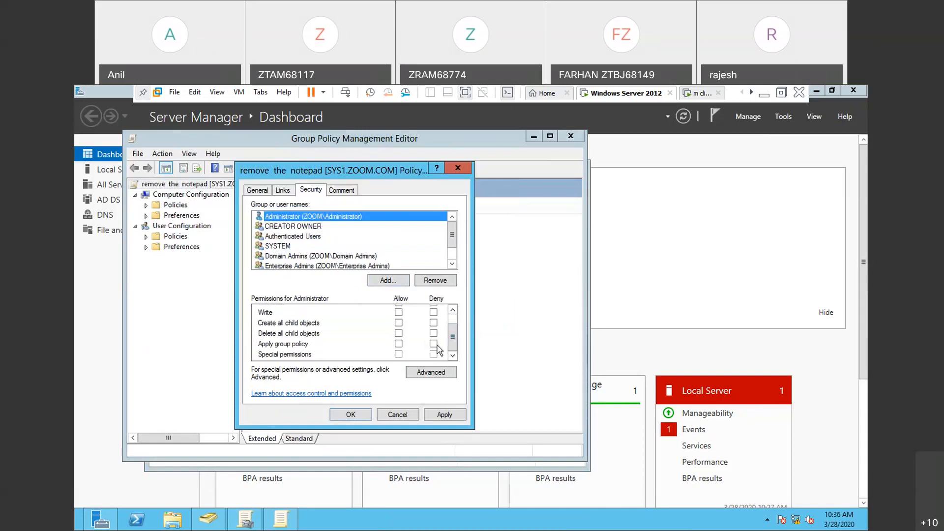
click(434, 345)
click(438, 418)
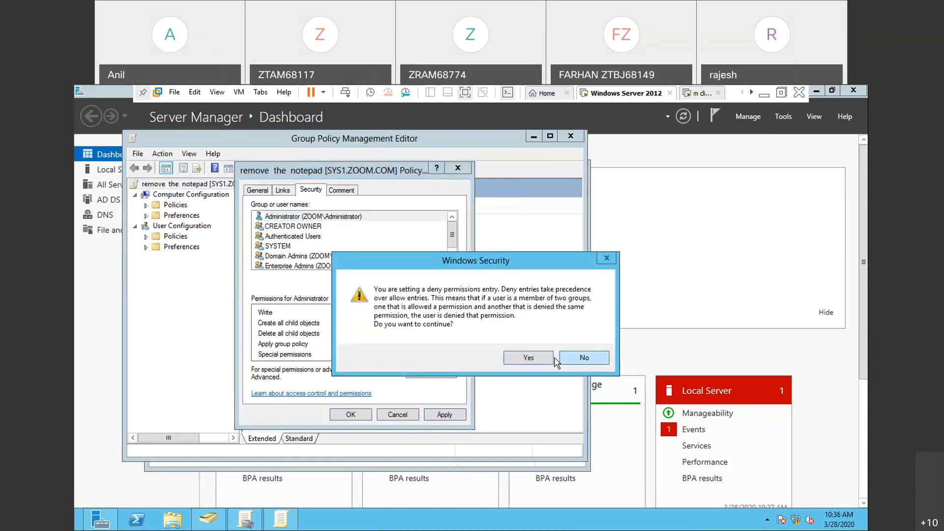
click(528, 358)
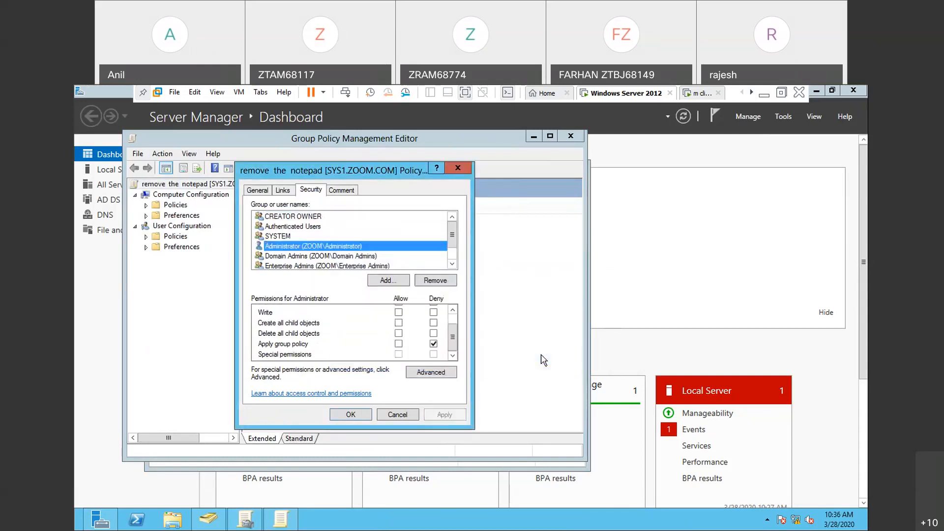
click(347, 414)
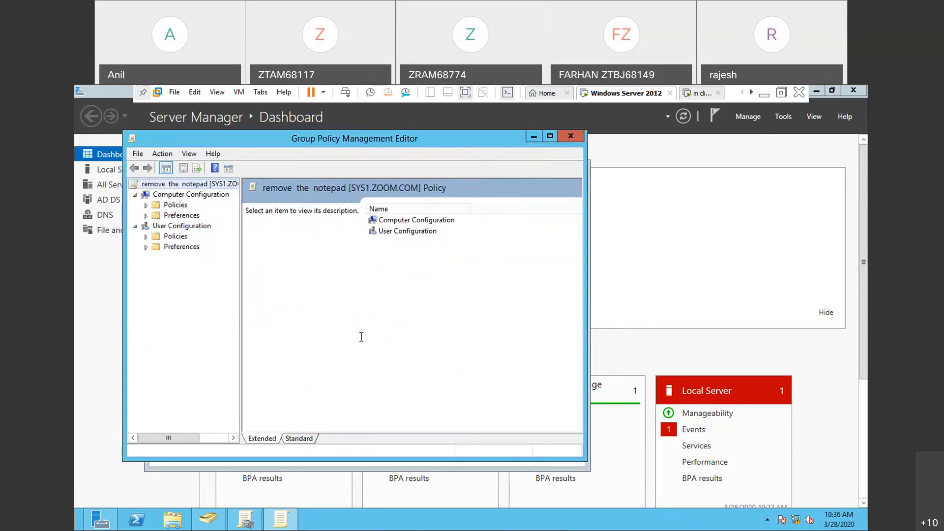
- Run gpupdate on the server to refresh group policy
key(super+r)
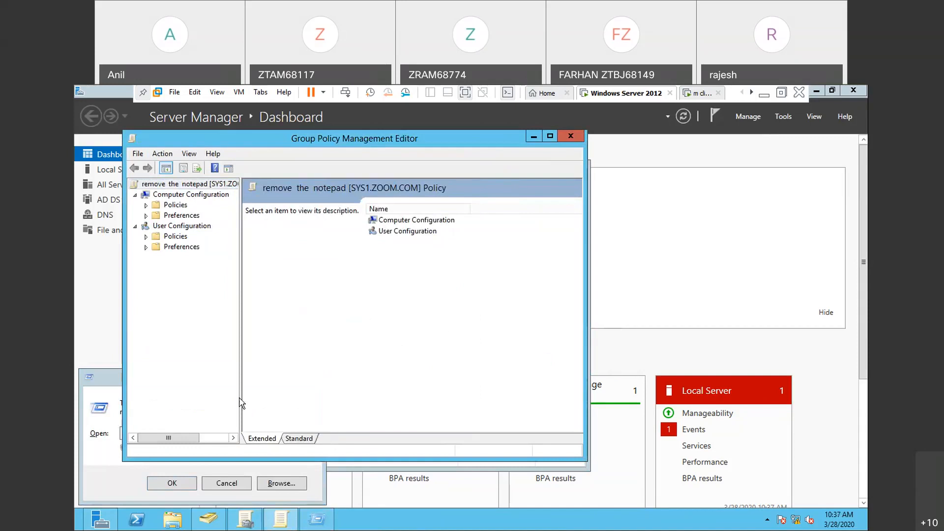
key(super+r)
key(Return)
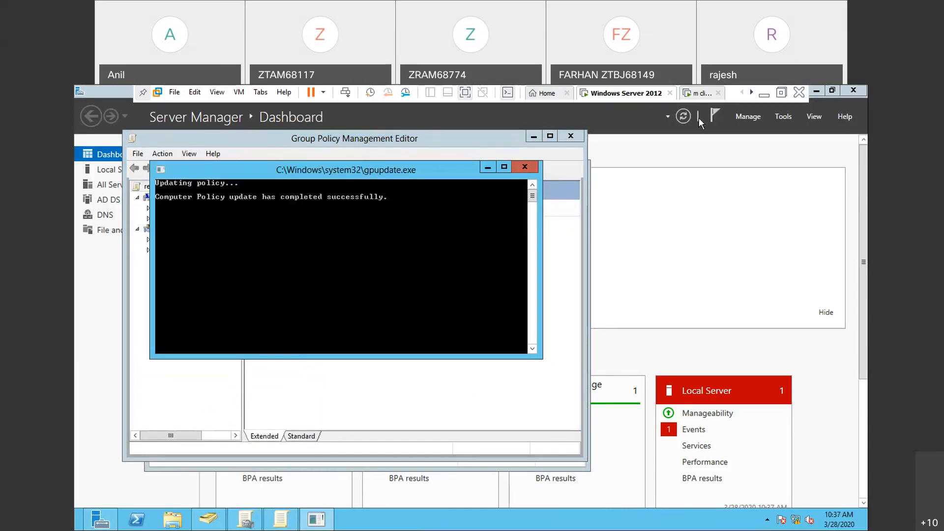
click(577, 104)
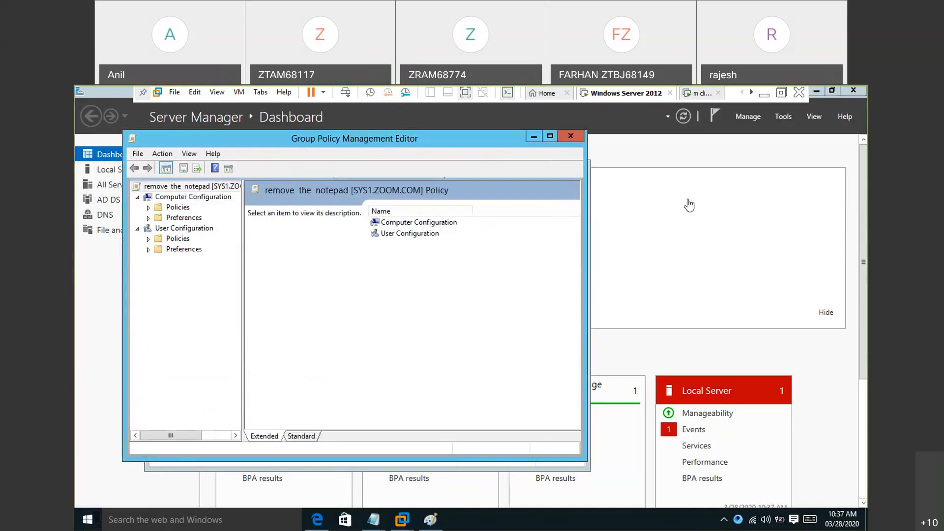
- Switch to the client virtual machine and sign out its current session
click(702, 94)
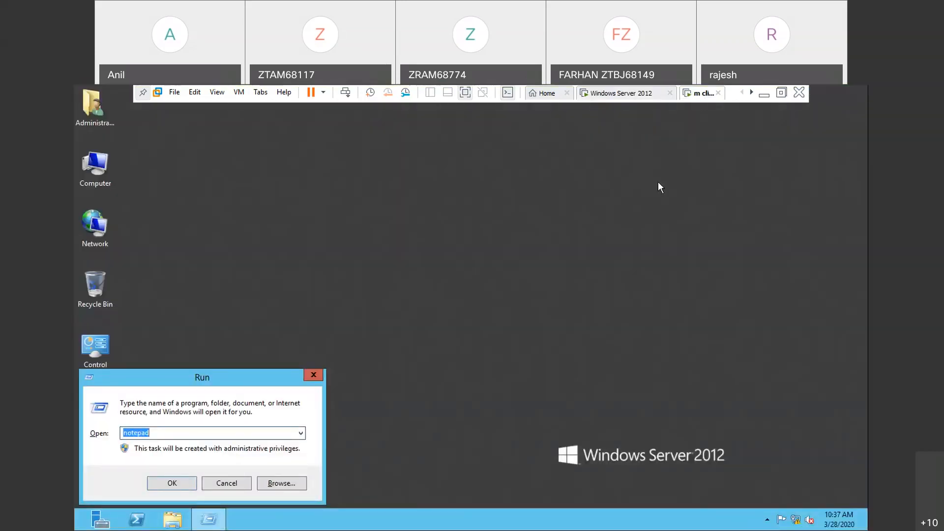
key(ctrl+alt+Insert)
click(450, 251)
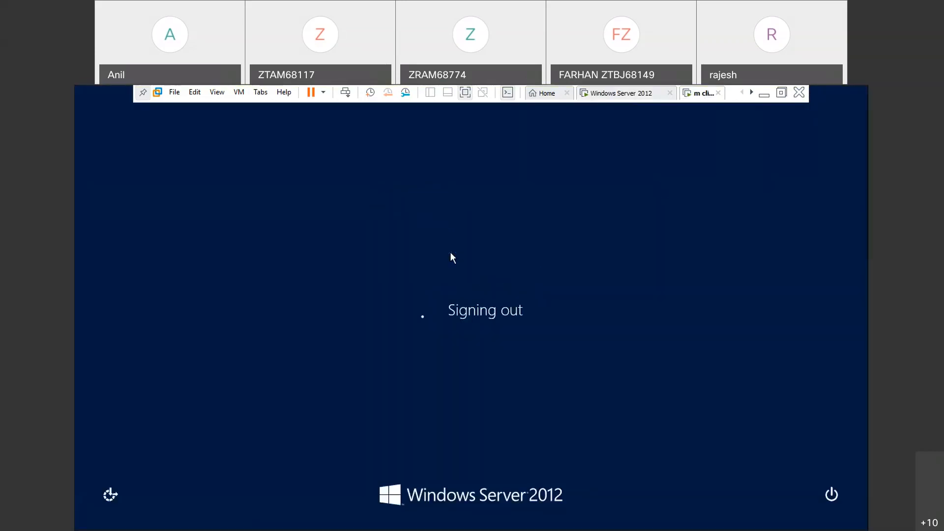
- Sign in to the client as the domain administrator, entering the account password
key(ctrl+alt+Insert)
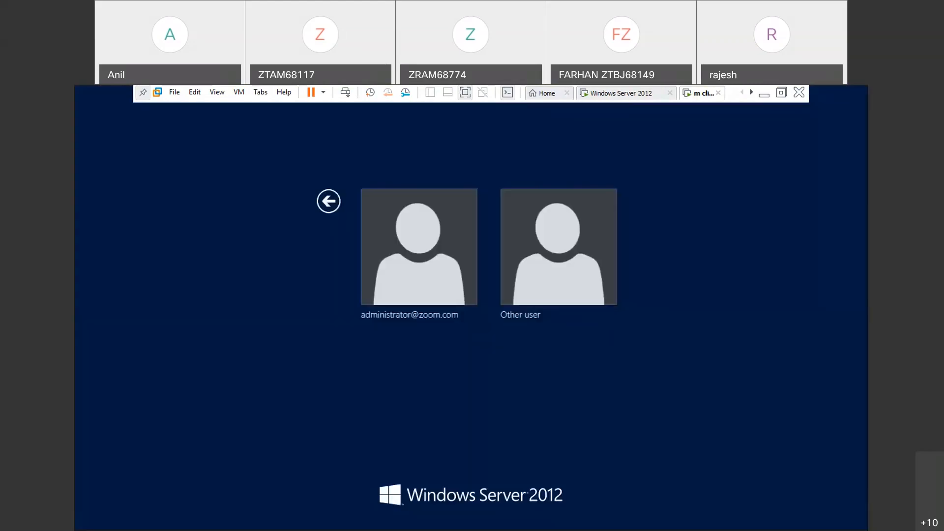
click(441, 287)
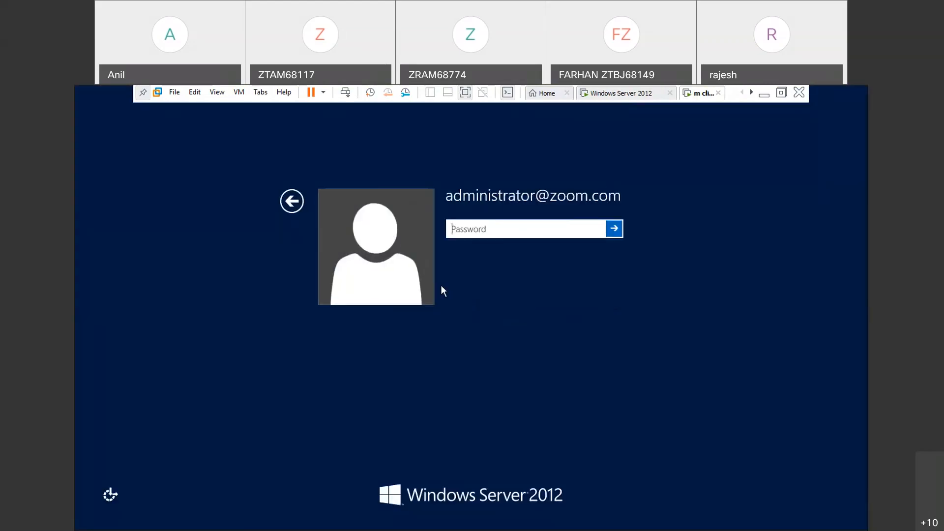
text(•••••••)
key(Return)
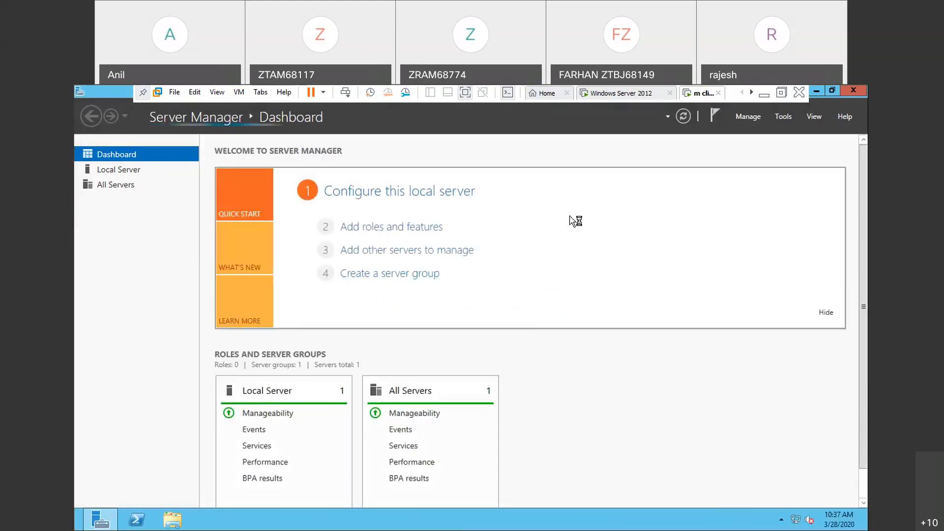
- Close Server Manager on the client, launch notepad to test the administrator's access, and close it again
click(850, 95)
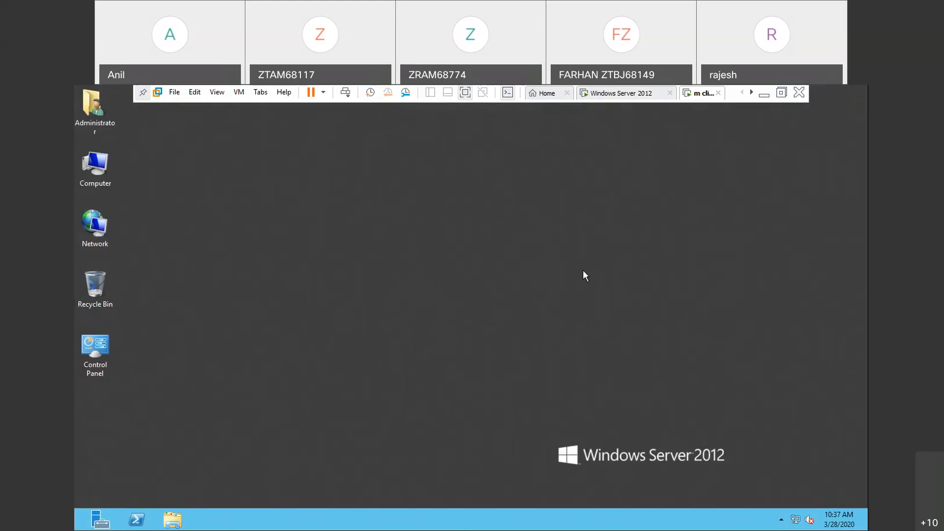
key(super+r)
text(notepad)
key(Return)
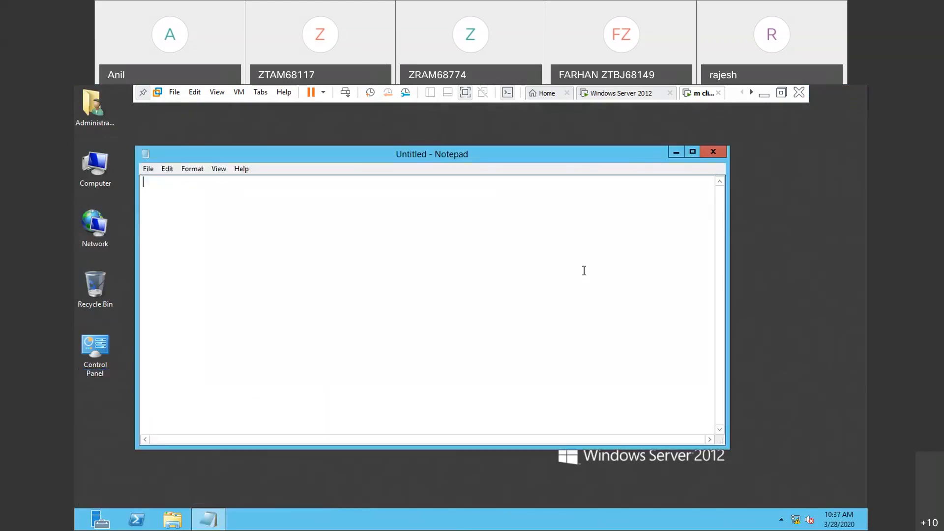
click(712, 154)
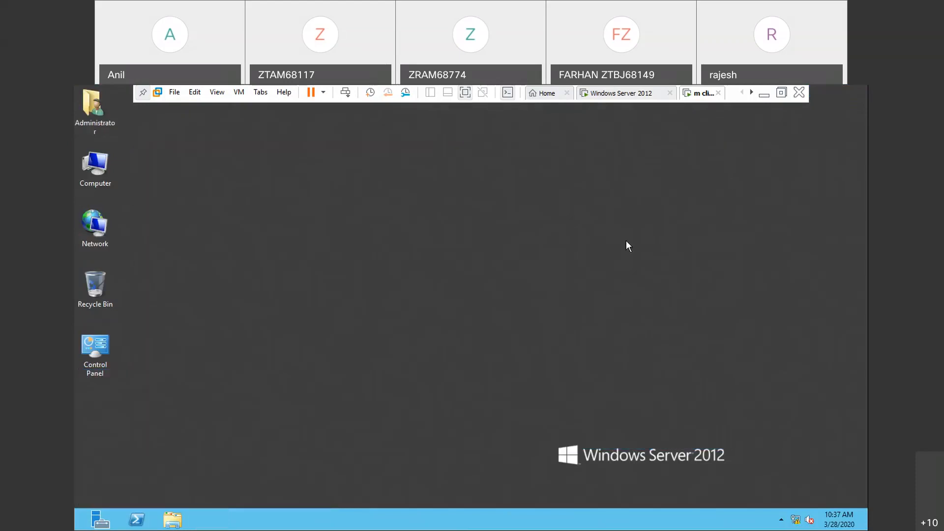
- Sign out the administrator and sign in to the client as the other user s2
key(ctrl+alt+Insert)
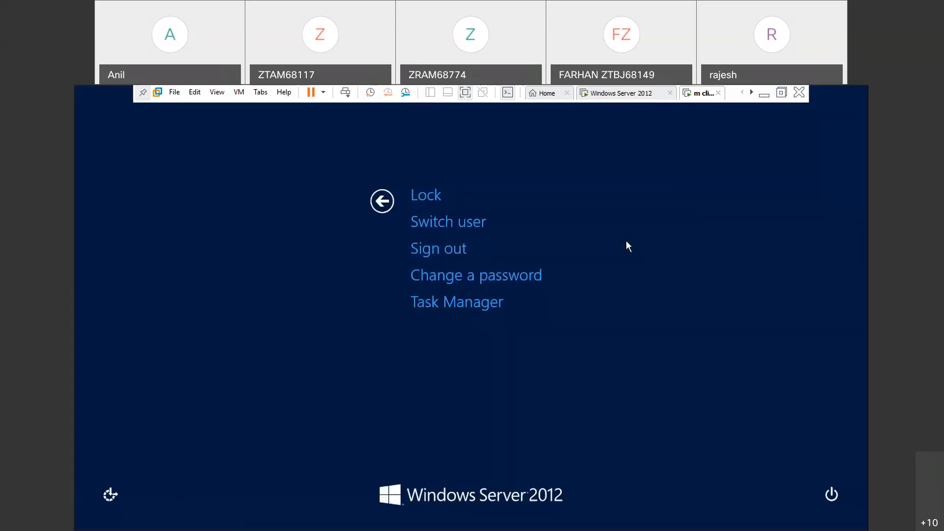
click(486, 305)
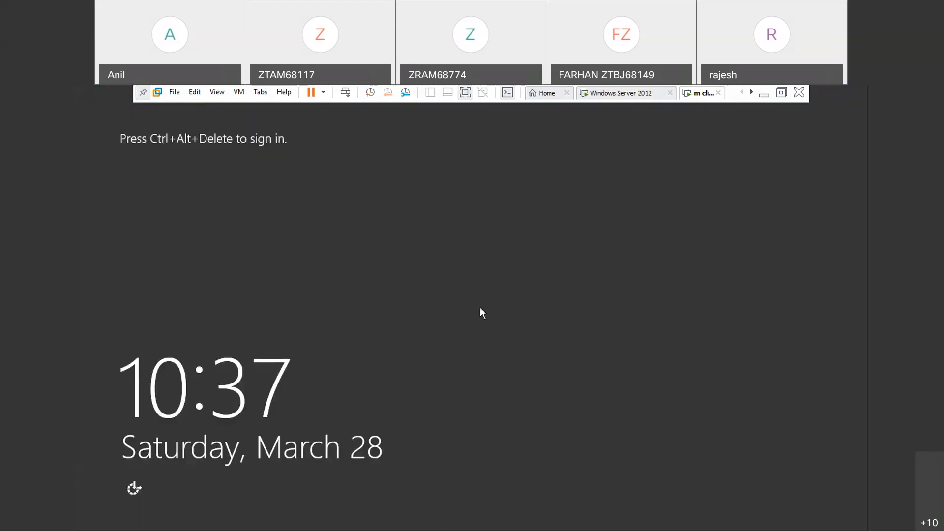
key(ctrl+alt+Insert)
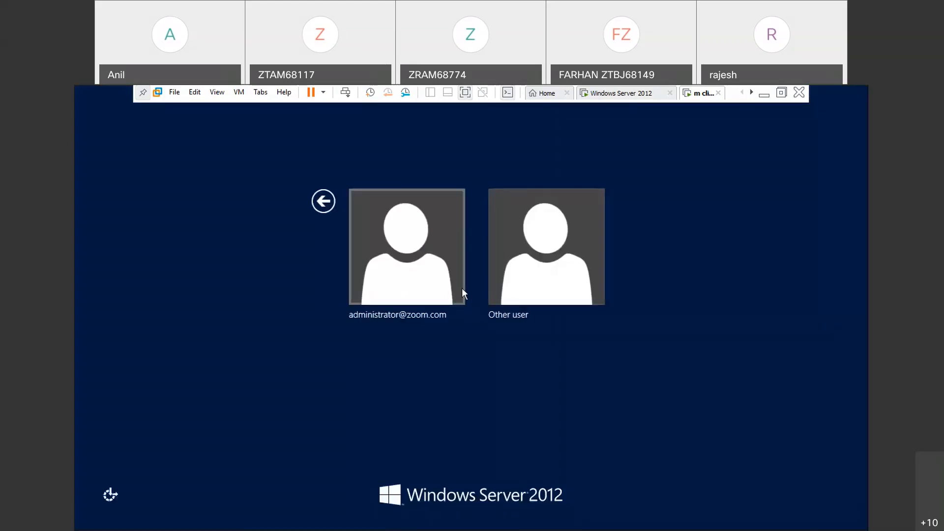
click(517, 285)
text(s2)
key(Return)
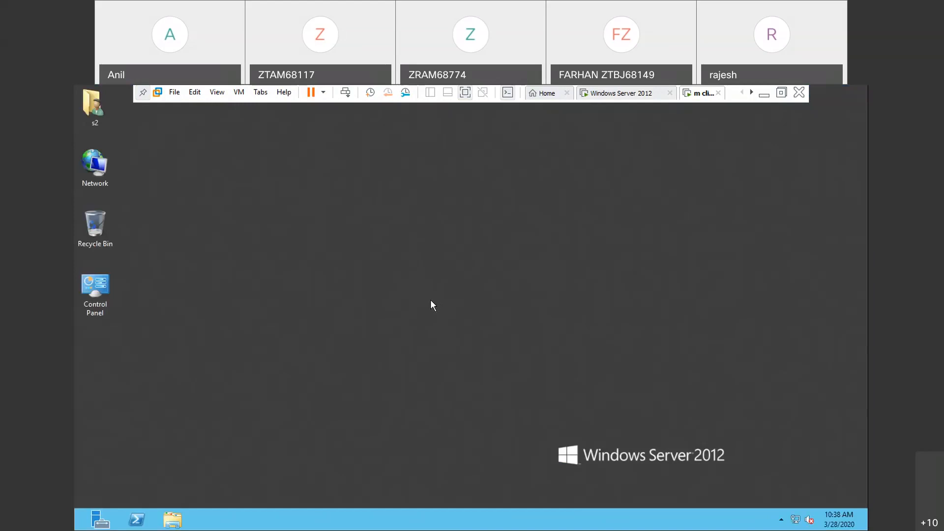
- Launch notepad on the client to test user s2's access, and close it again
key(super+r)
text(n)
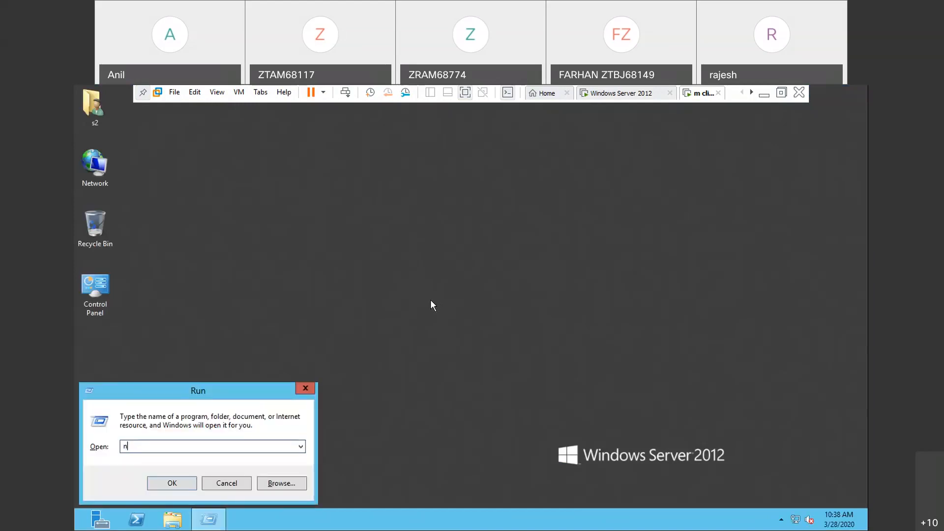
text(otepad)
key(Return)
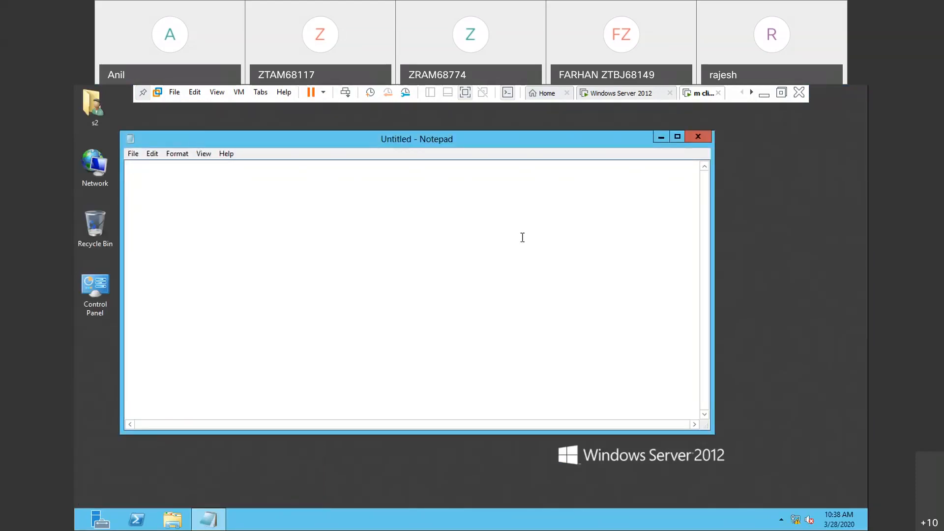
click(698, 137)
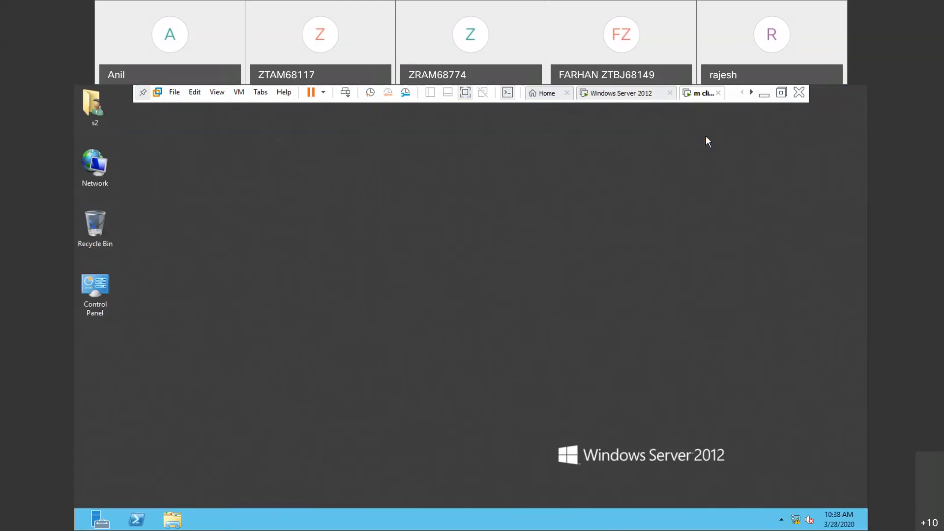
click(137, 522)
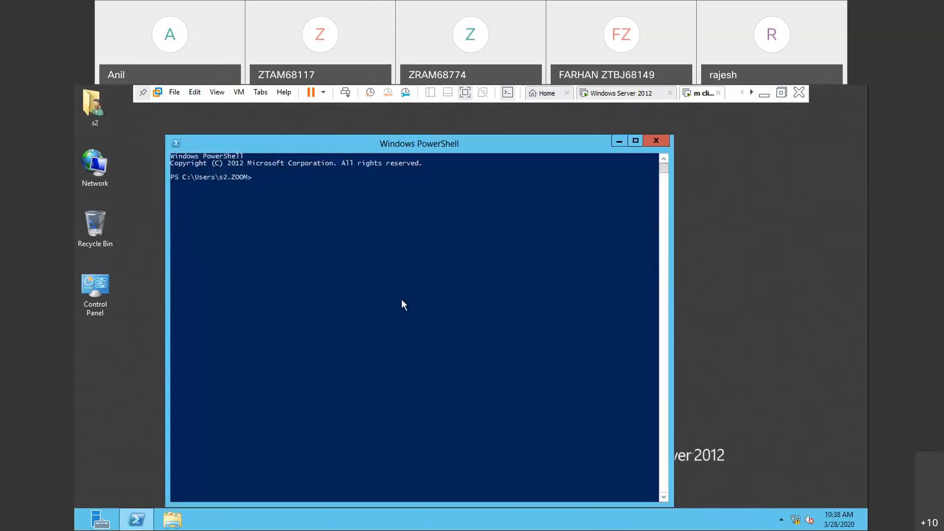
click(657, 141)
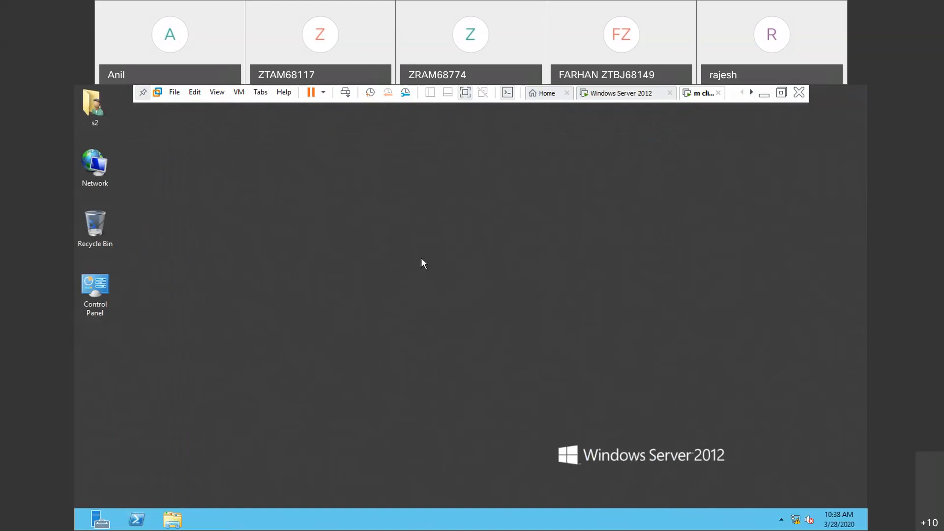
- Sign out s2 and sign in to the client as the other user u2
click(96, 520)
key(ctrl+alt+Insert)
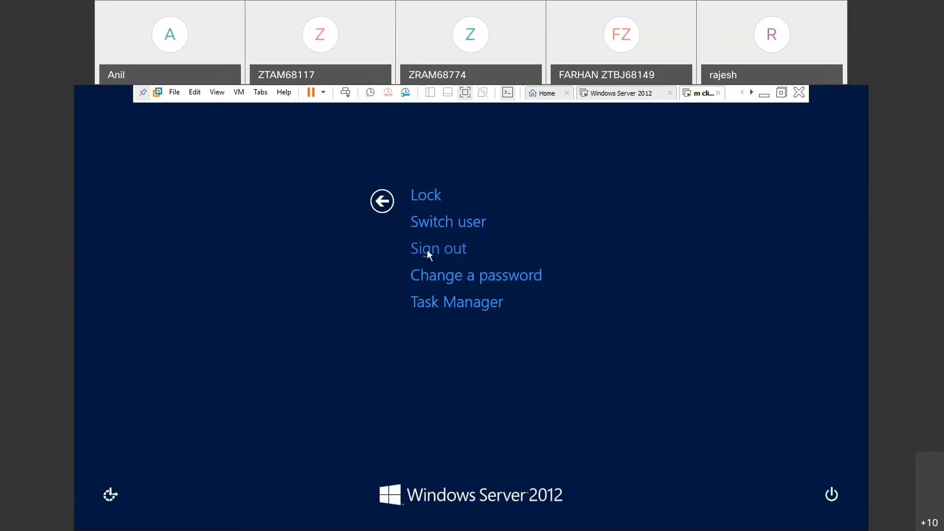
click(428, 250)
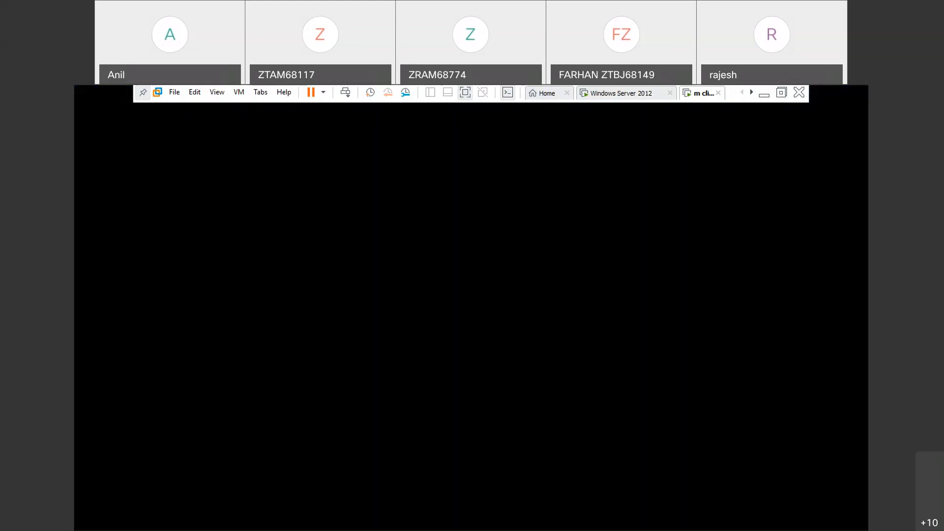
key(ctrl+alt+Insert)
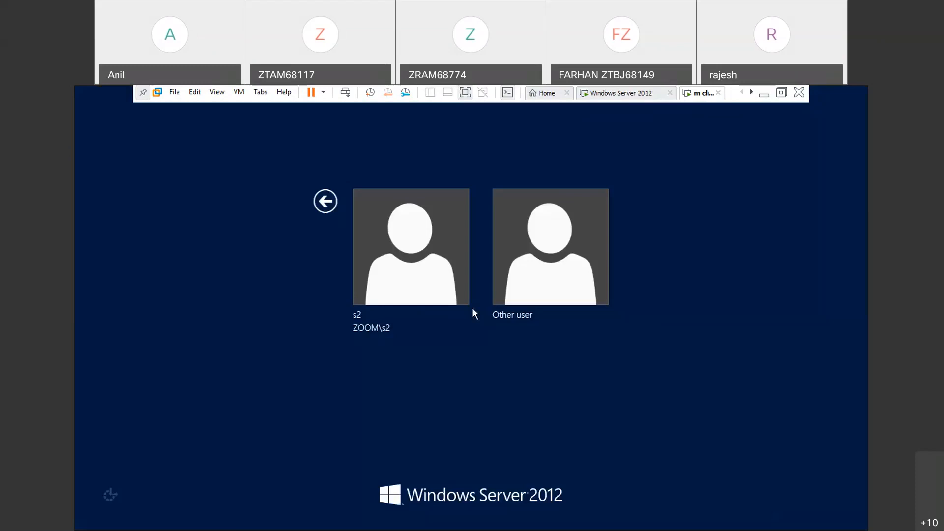
text(u2)
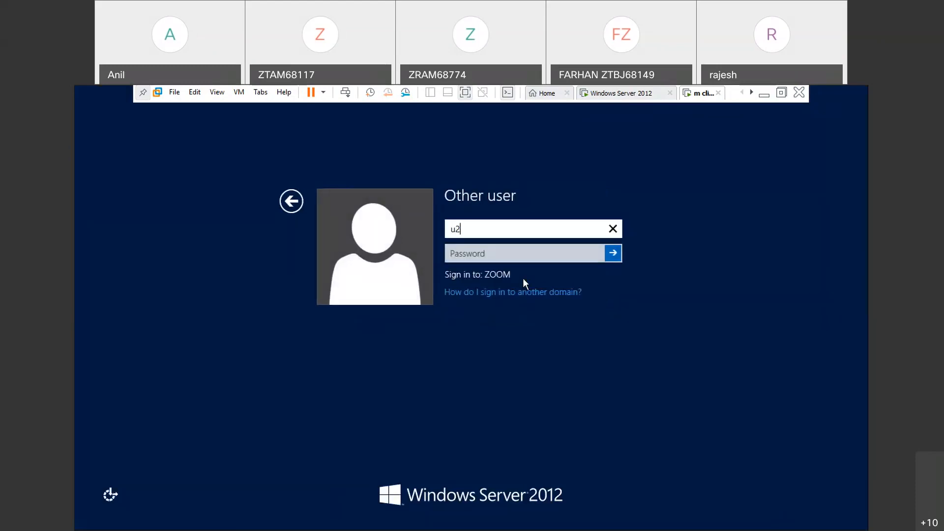
key(Return)
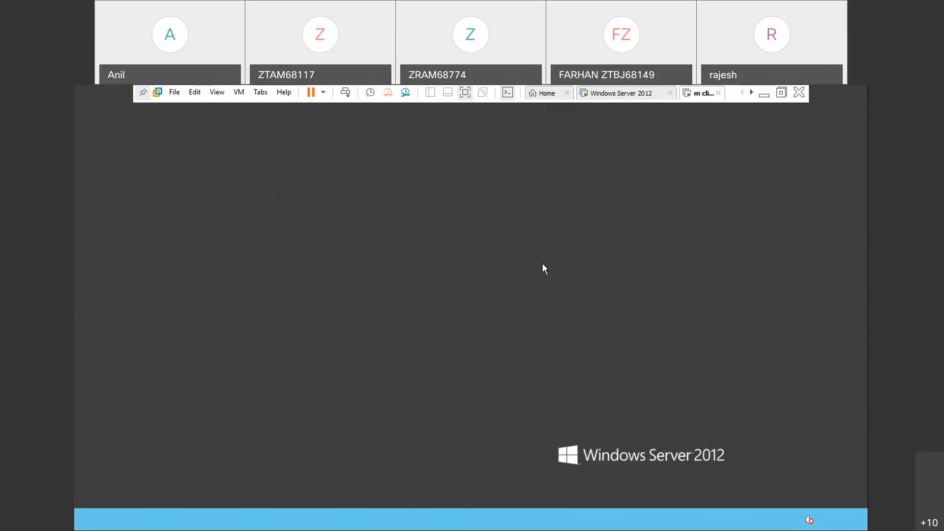
key(ctrl+alt+Delete)
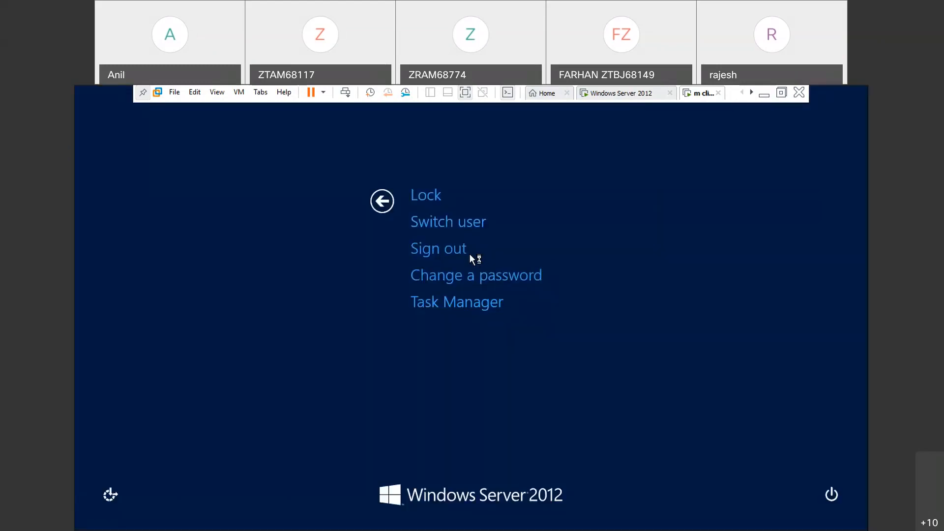
click(498, 306)
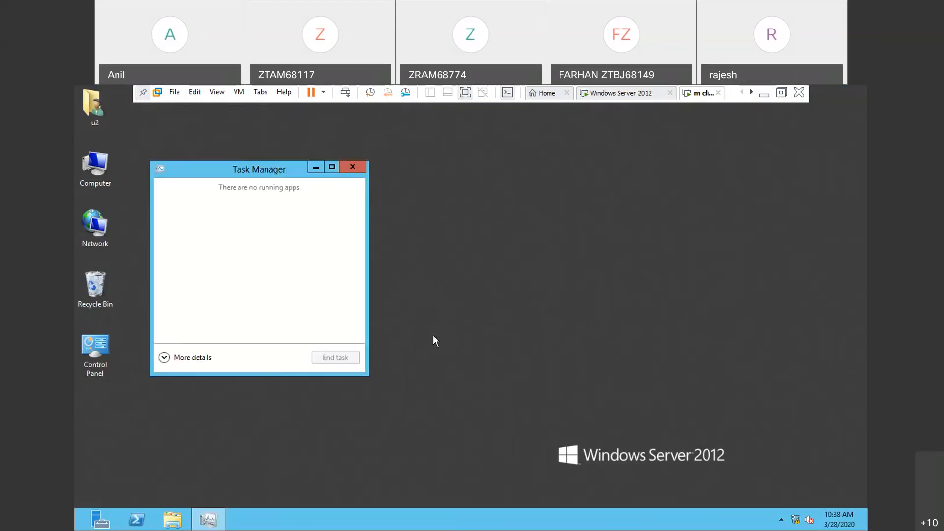
click(353, 167)
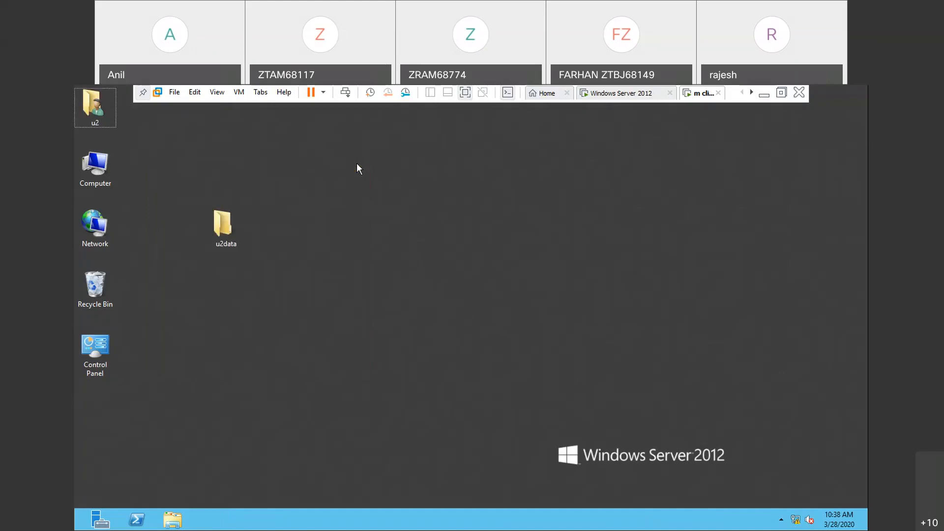
- Launch notepad on the client to test user u2's access, and close it again
key(super+r)
text(no)
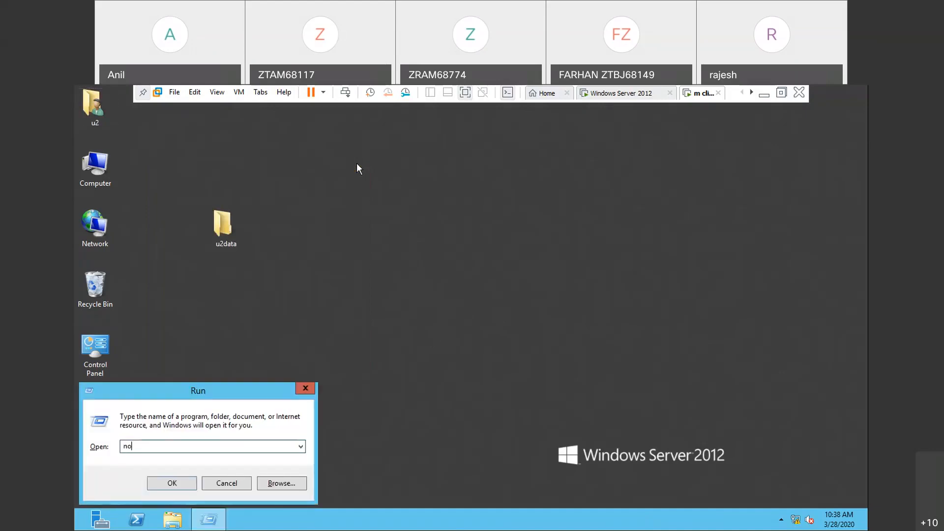
text(tepad)
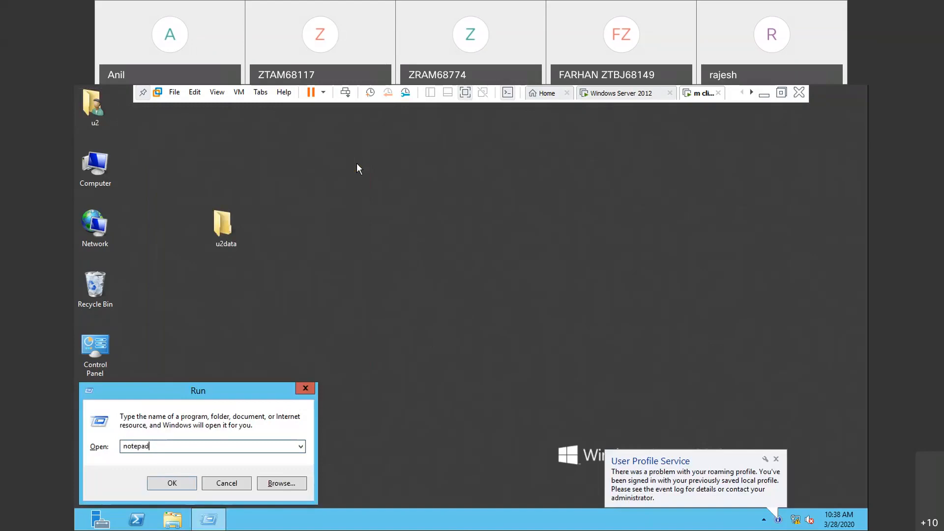
key(Return)
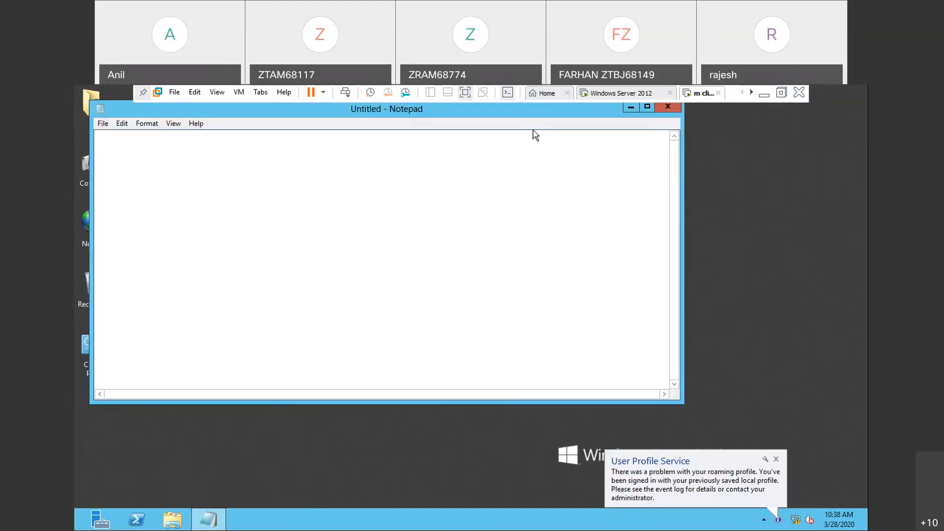
click(660, 111)
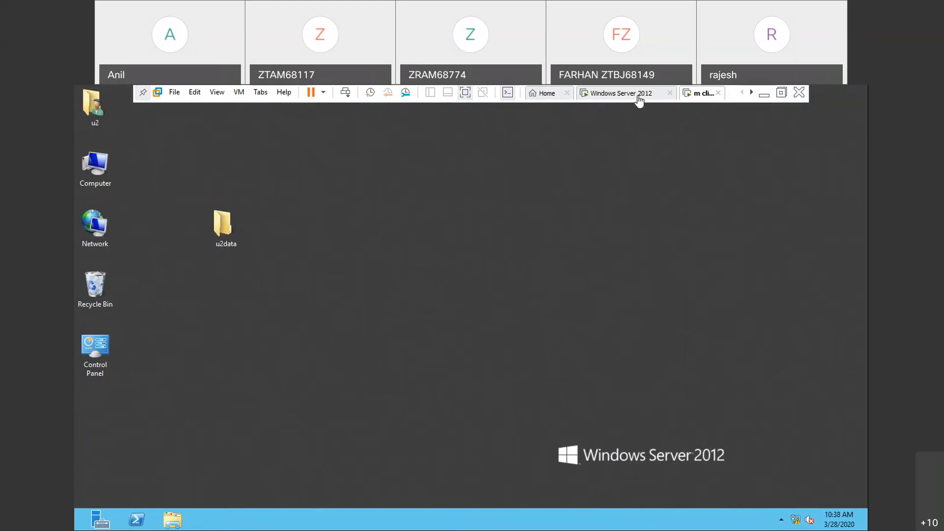
- Switch to the Windows Server 2012 virtual machine and close the Group Policy Management Editor and Group Policy Management windows
click(639, 98)
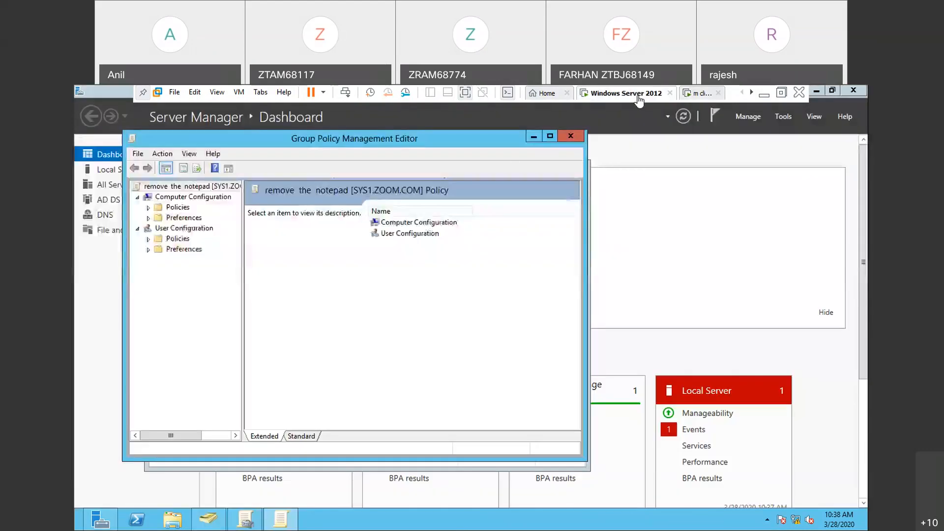
click(570, 139)
click(575, 163)
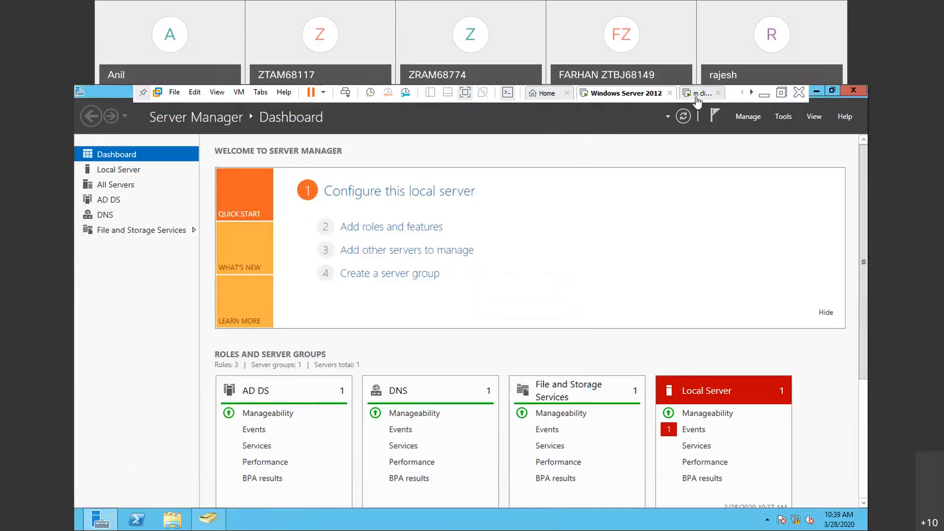
click(670, 92)
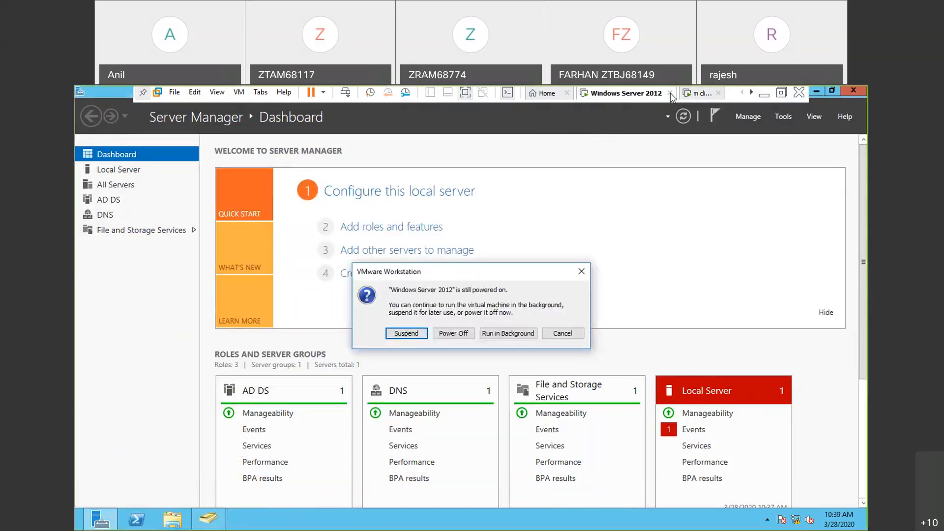
click(581, 272)
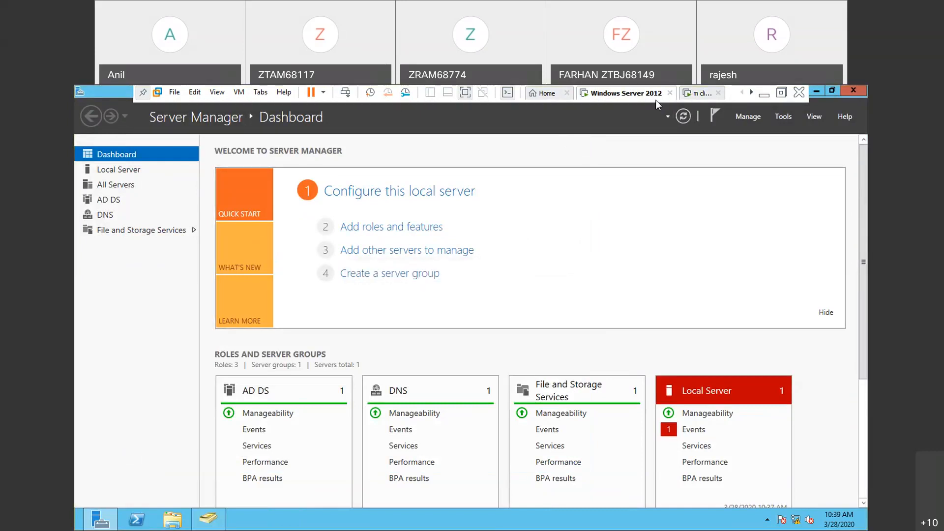
- Switch back to the client virtual machine, sign out u2 and sign in again as the same user
click(704, 94)
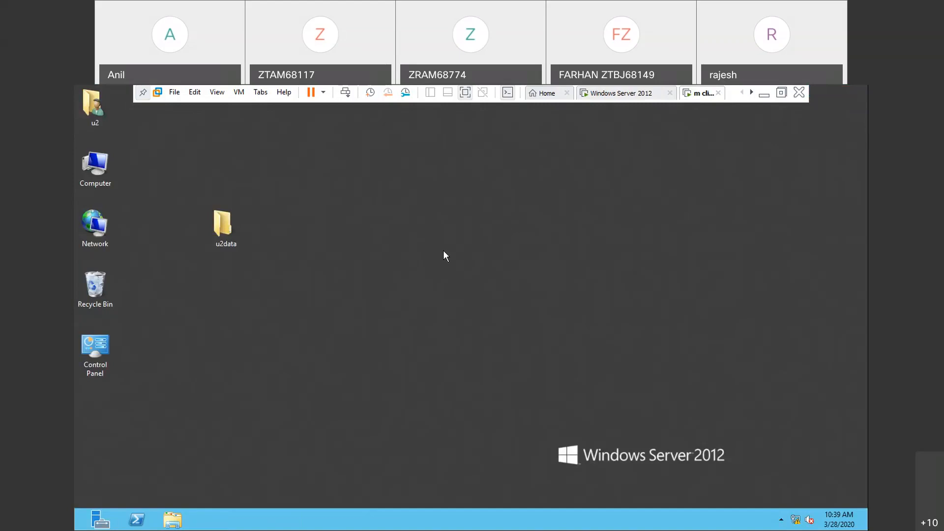
key(ctrl+alt+Insert)
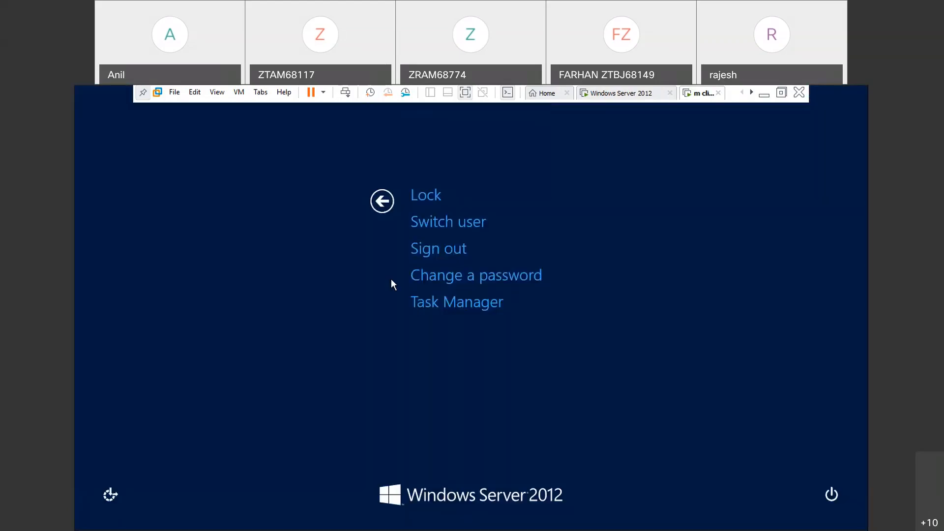
click(450, 249)
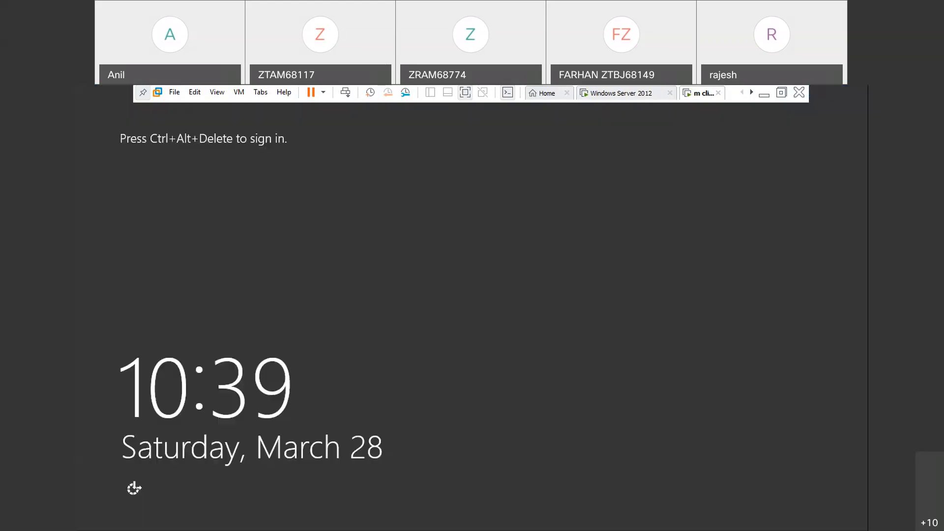
key(ctrl+alt+Insert)
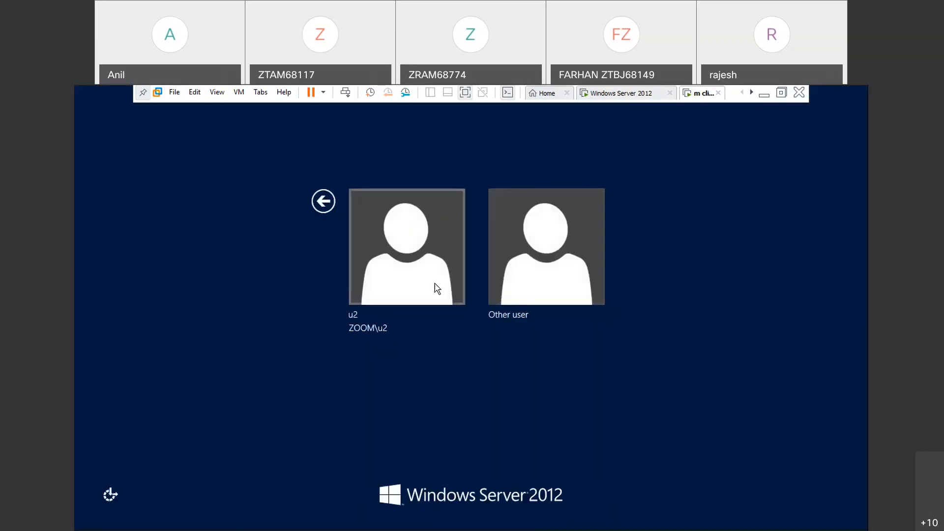
click(435, 285)
key(Return)
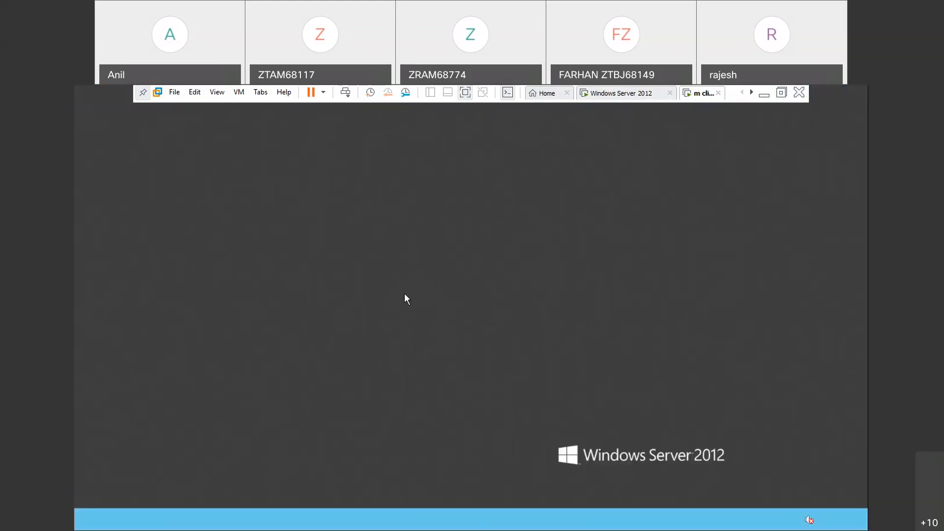
key(ctrl+alt+Insert)
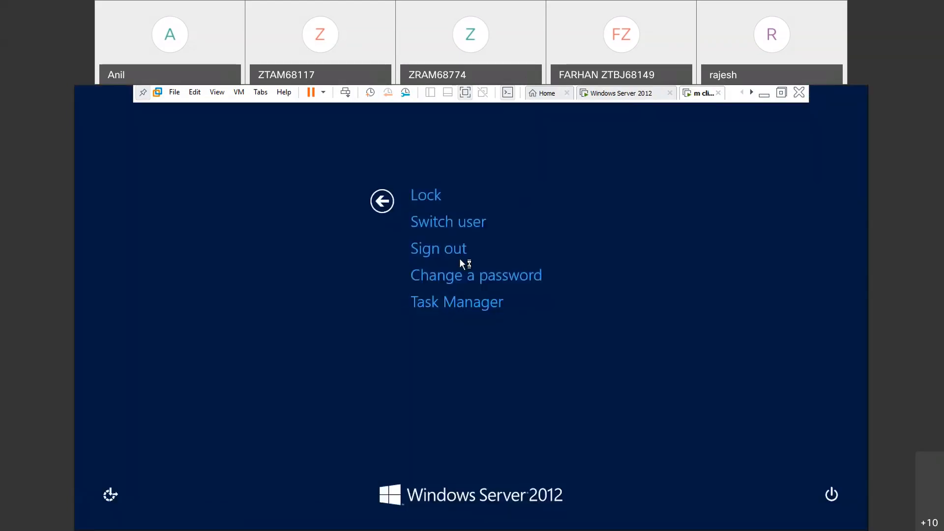
key(Escape)
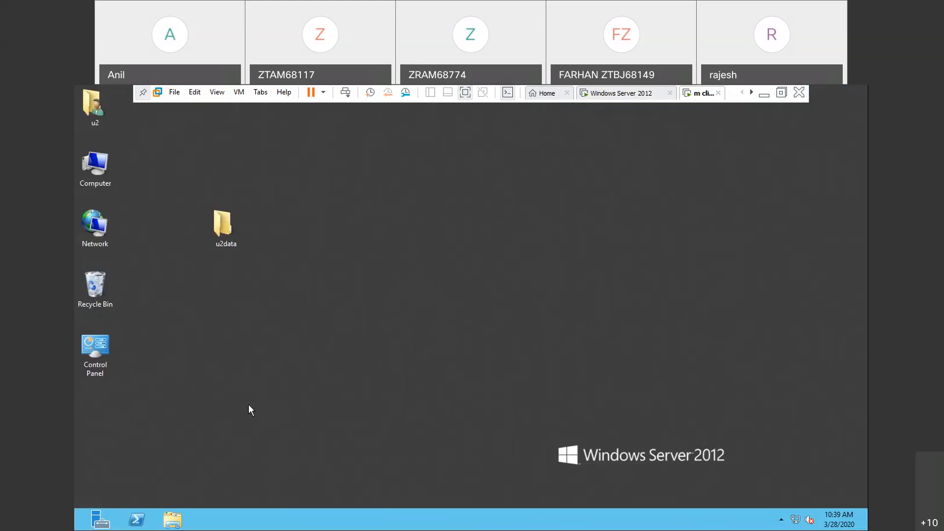
- Launch notepad again to retest u2's access in the fresh session, and close it
key(super+r)
key(Return)
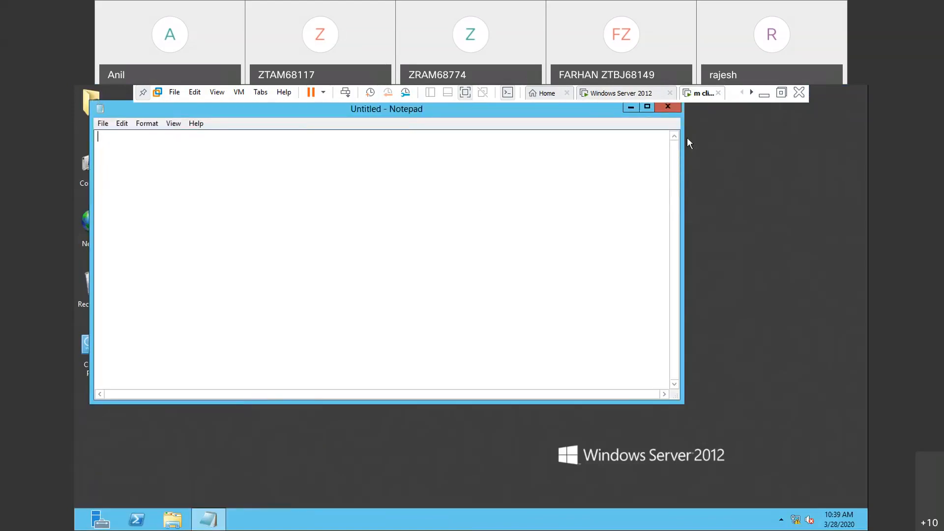
click(668, 107)
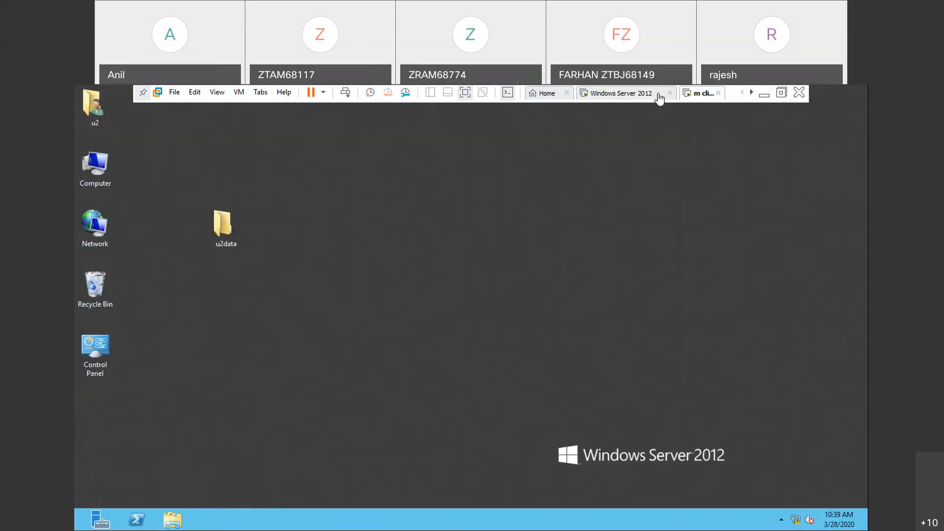
- On the Windows Server 2012 virtual machine, open Group Policy Management and open the remove the notepad policy for editing
click(659, 98)
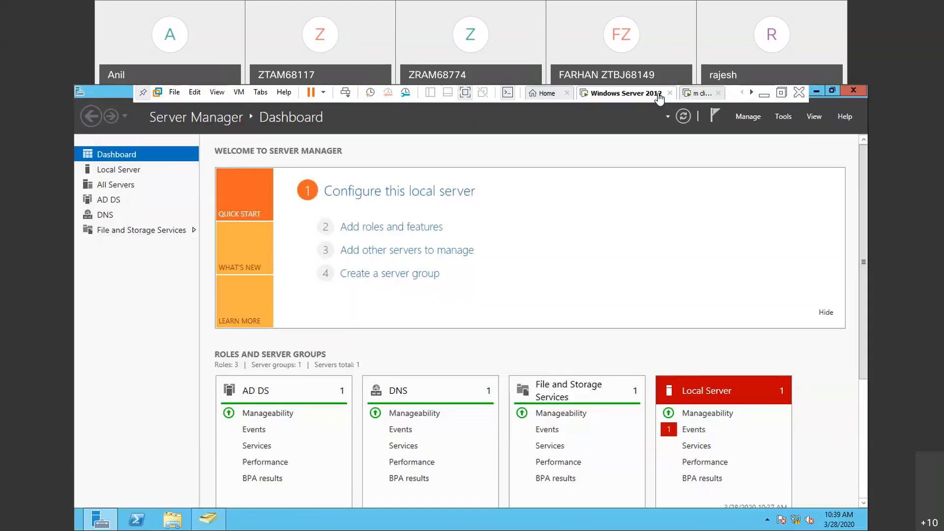
click(789, 118)
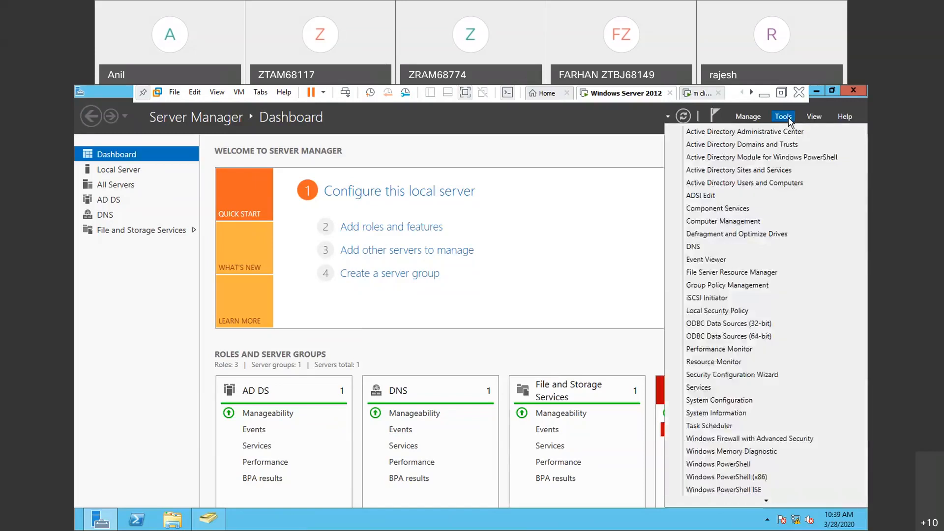
click(707, 285)
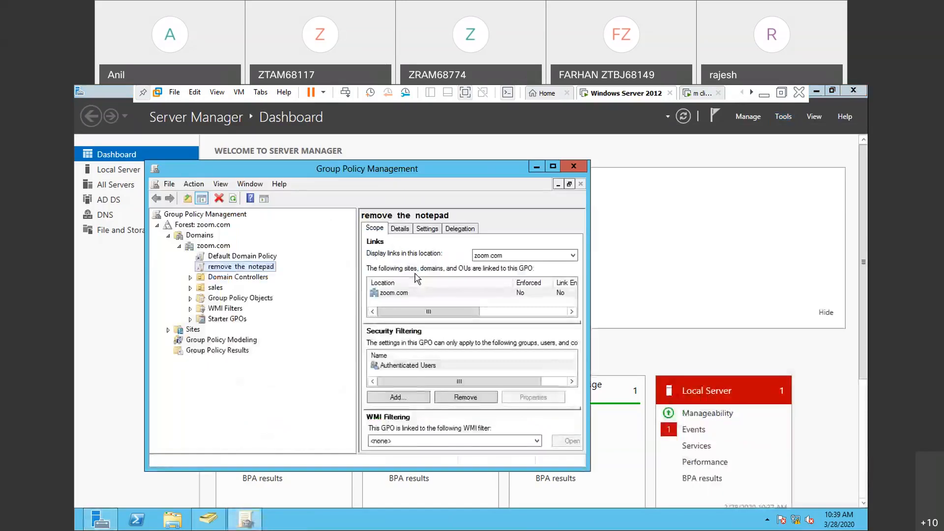
right_click(238, 267)
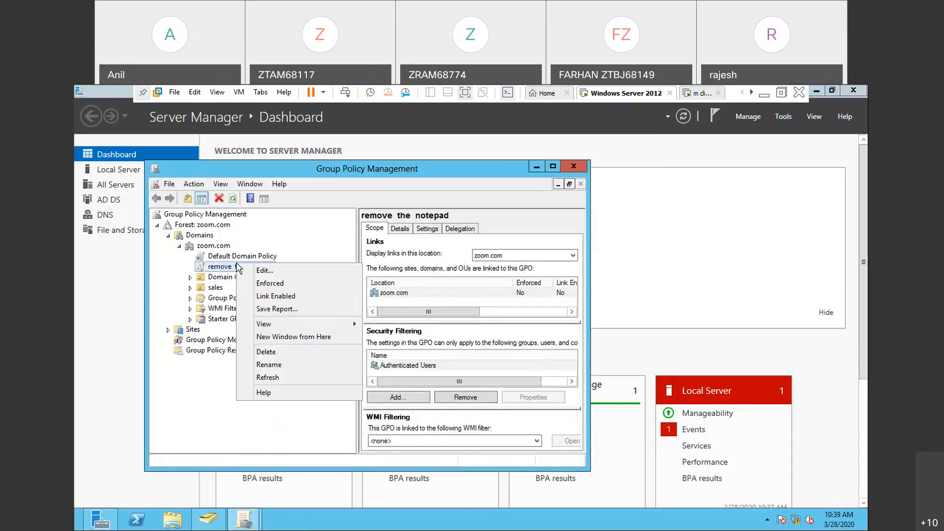
click(268, 275)
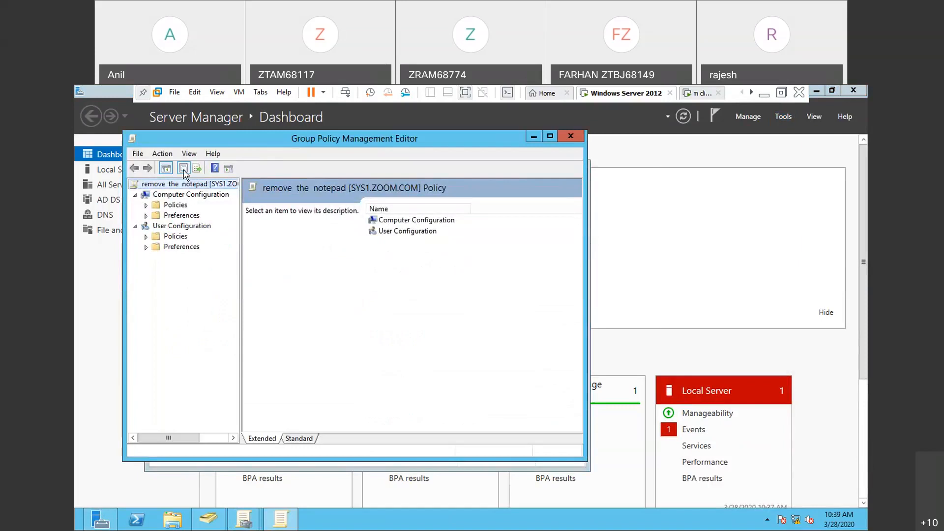
- Open the security permissions of the remove the notepad policy and remove the Domain Admins group
click(163, 154)
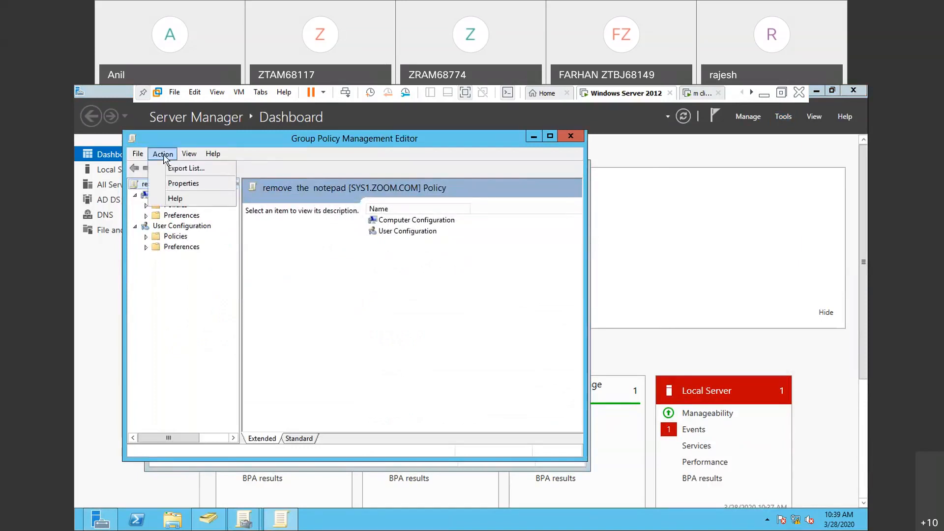
click(180, 183)
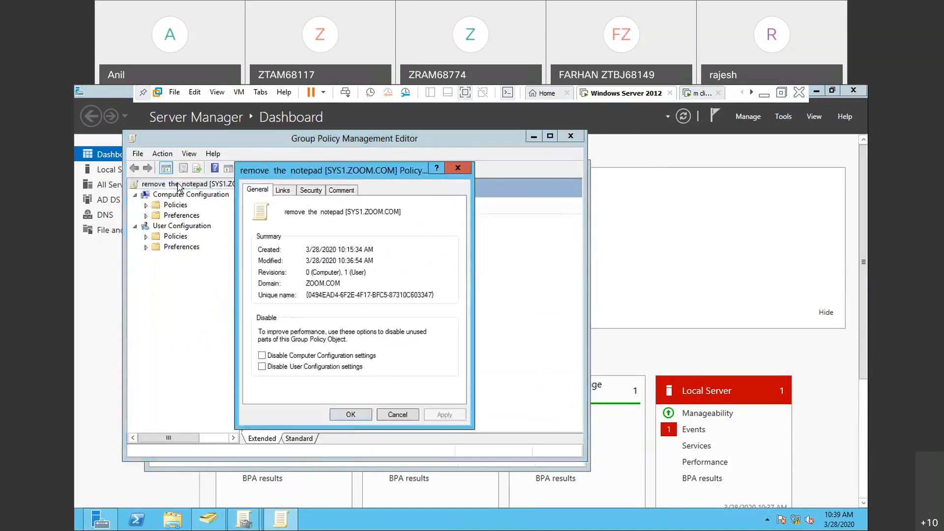
click(304, 190)
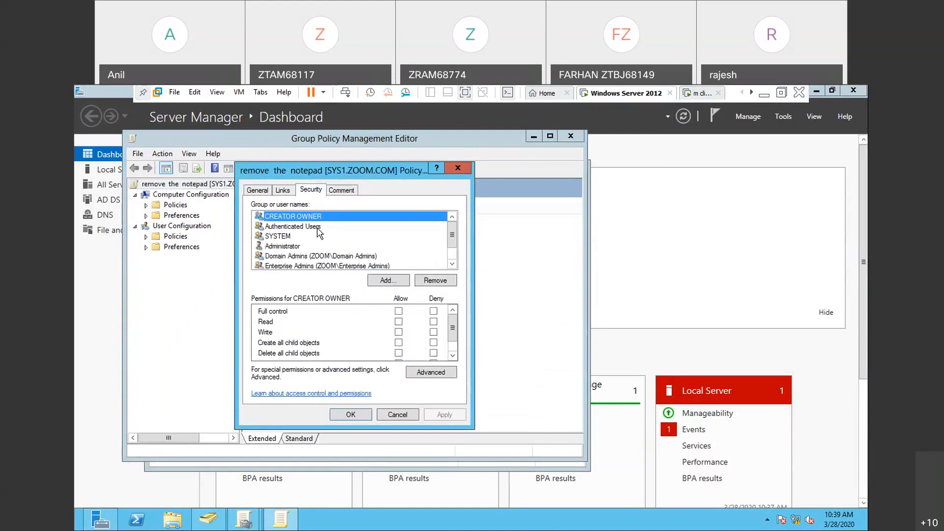
click(322, 258)
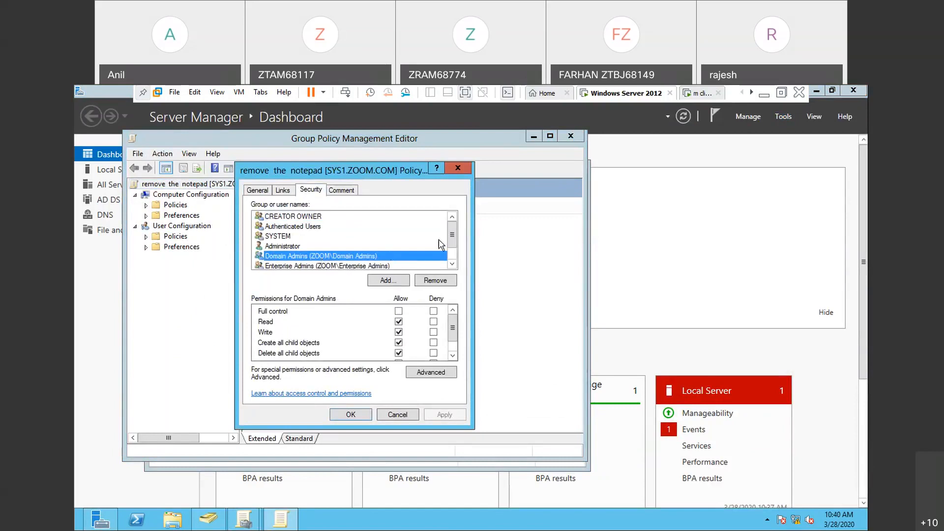
mouse_move(453, 246)
mouse_down()
mouse_move(453, 266)
mouse_move(453, 244)
mouse_up()
click(435, 281)
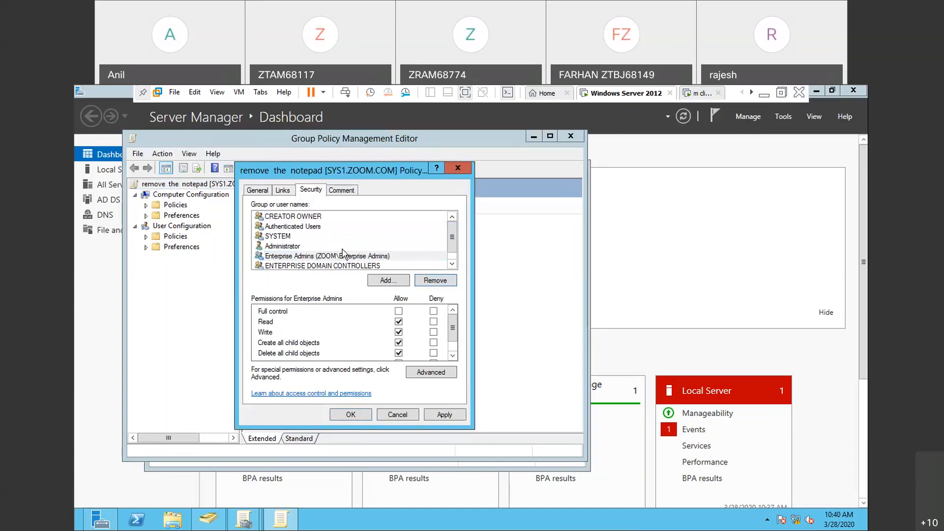
drag(457, 252, 454, 246)
- Add the zoom.com domain's Administrator account to the remove the notepad policy's permission list
click(374, 282)
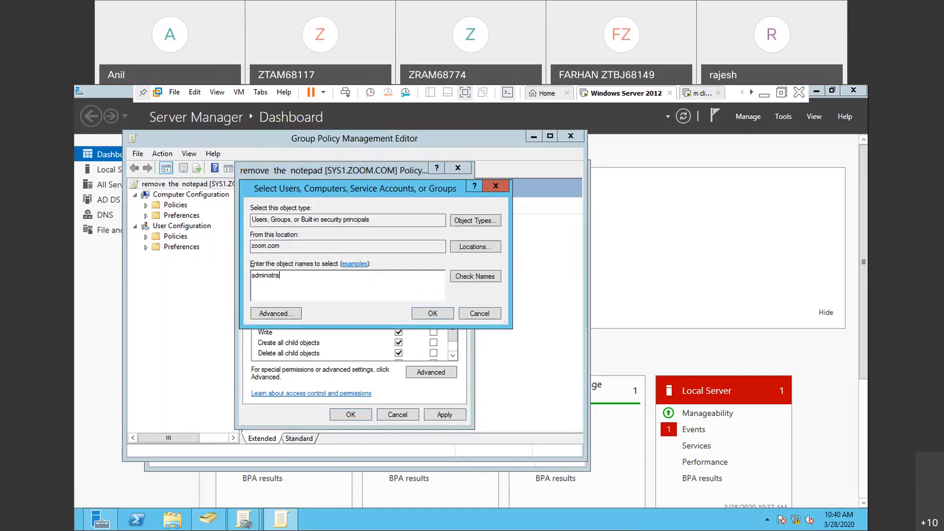
click(492, 275)
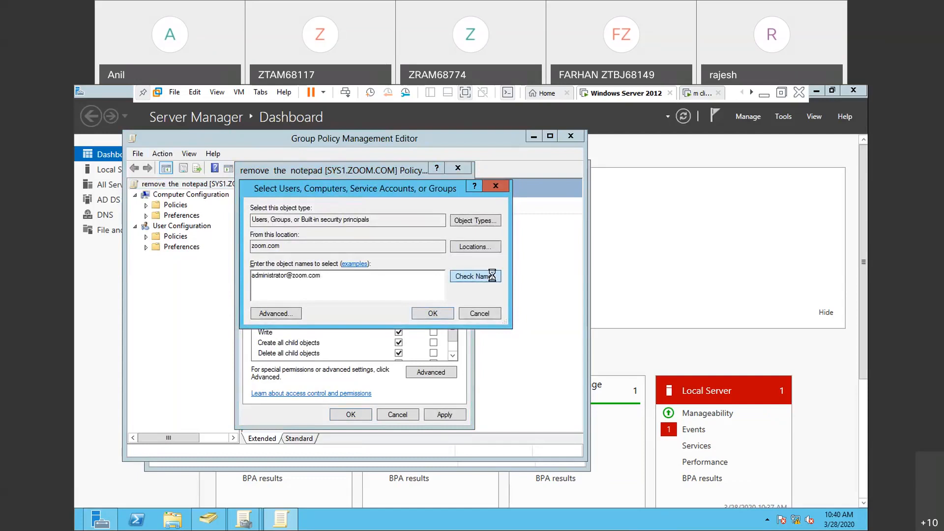
click(424, 316)
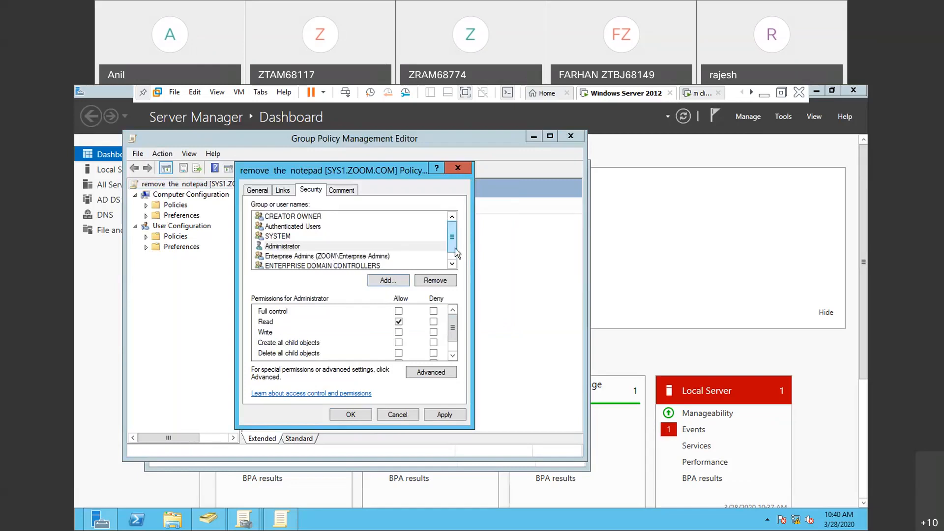
- Make sure Apply group policy is set to Deny in the Administrator's permissions for the policy
scroll(455, 256, down, 1)
scroll(457, 258, up, 1)
click(279, 247)
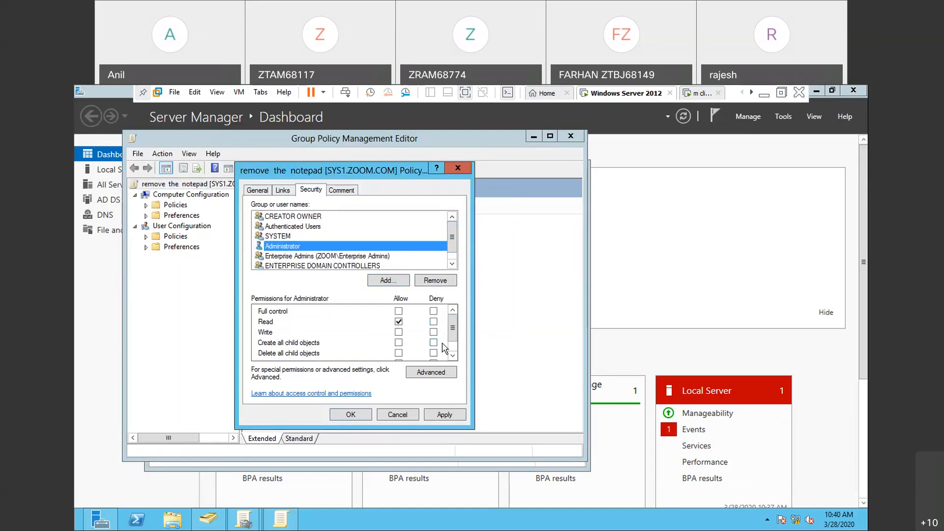
drag(451, 337, 451, 348)
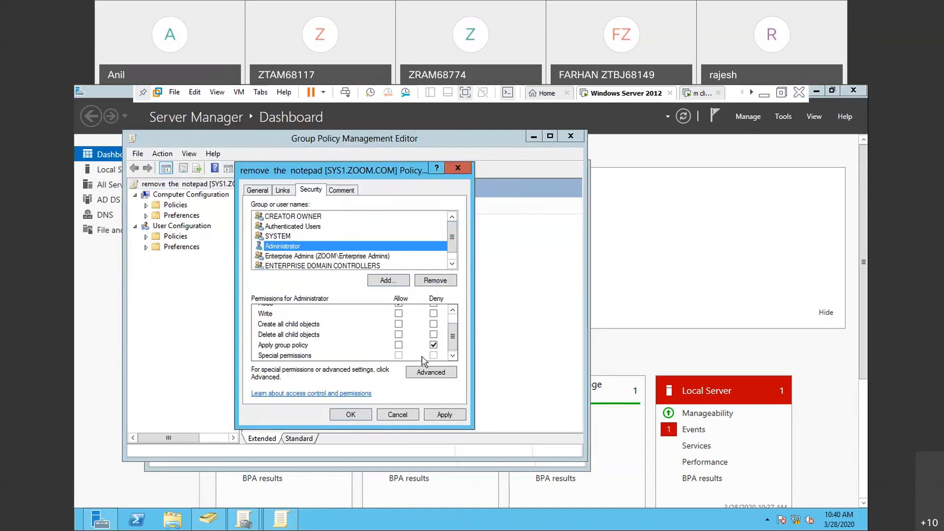
- Apply and save the policy's permission changes, and refresh Group Policy on the server with gpupdate
click(440, 416)
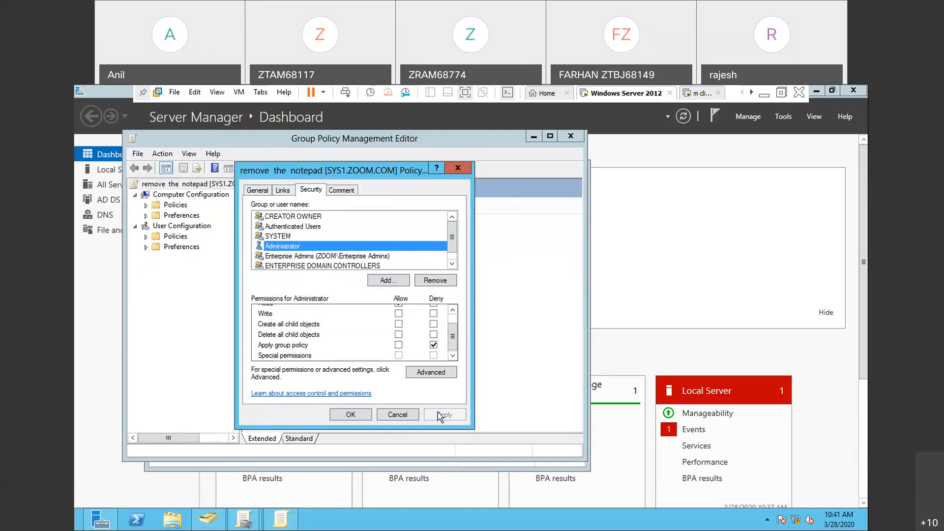
click(351, 416)
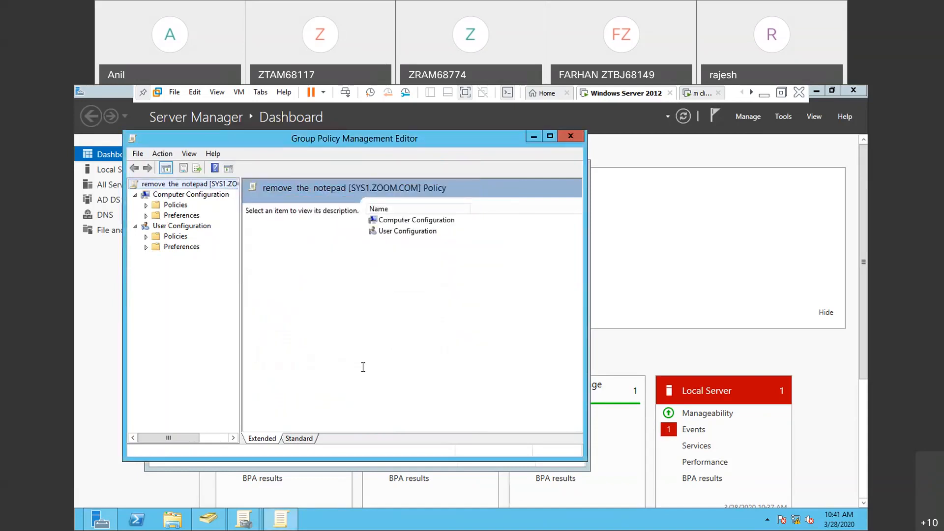
key(super+r)
key(Return)
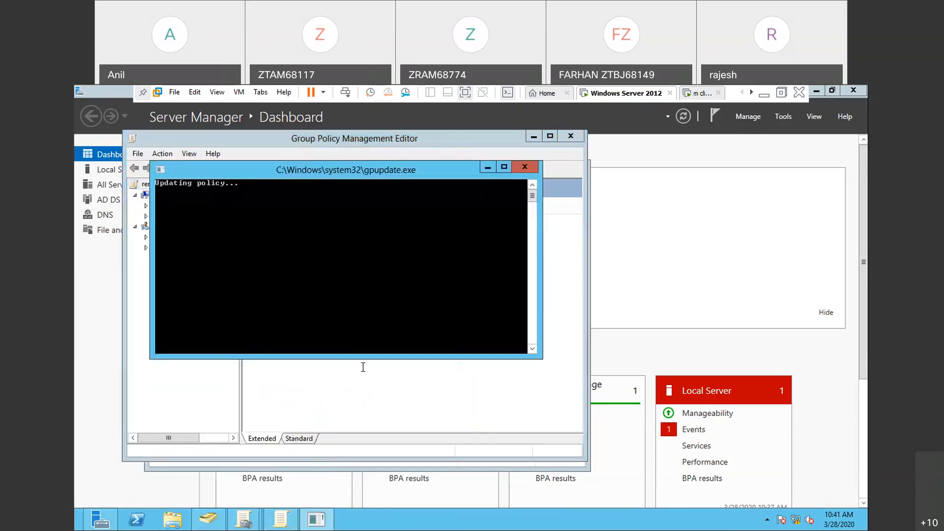
- On the m client virtual machine, sign out u2 and sign back in as u2 with the account password
click(703, 93)
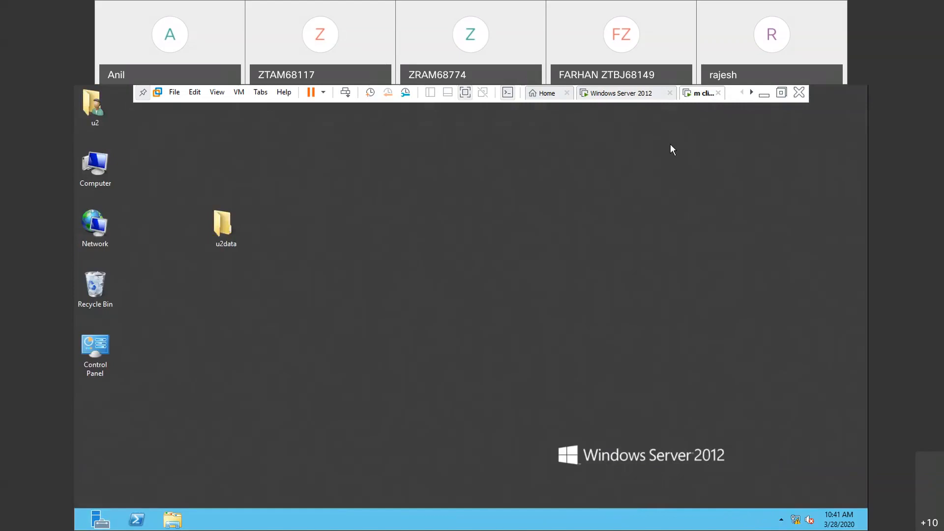
key(ctrl+alt+Insert)
click(445, 254)
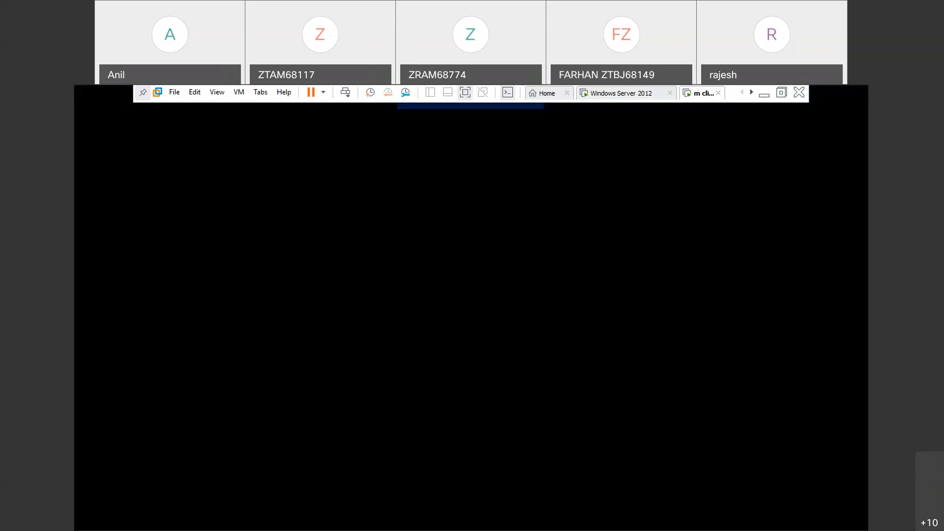
key(ctrl+alt+Insert)
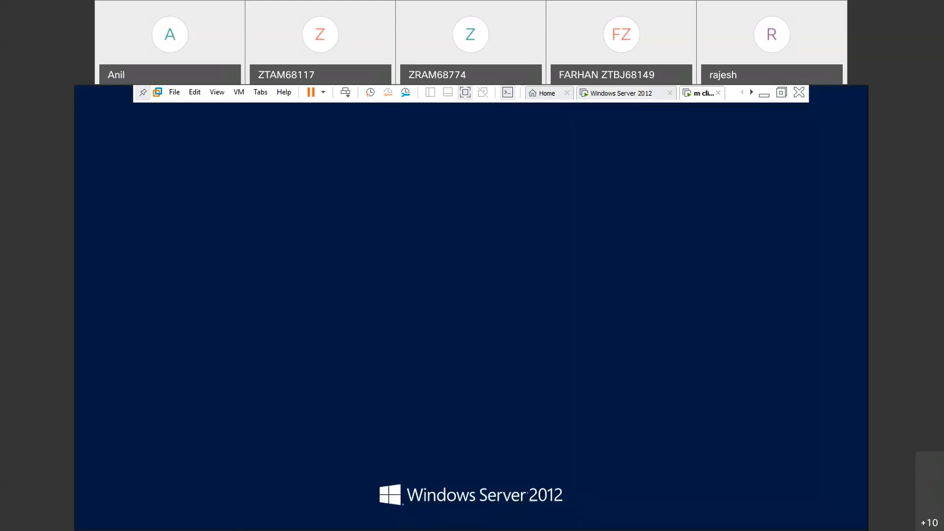
click(444, 281)
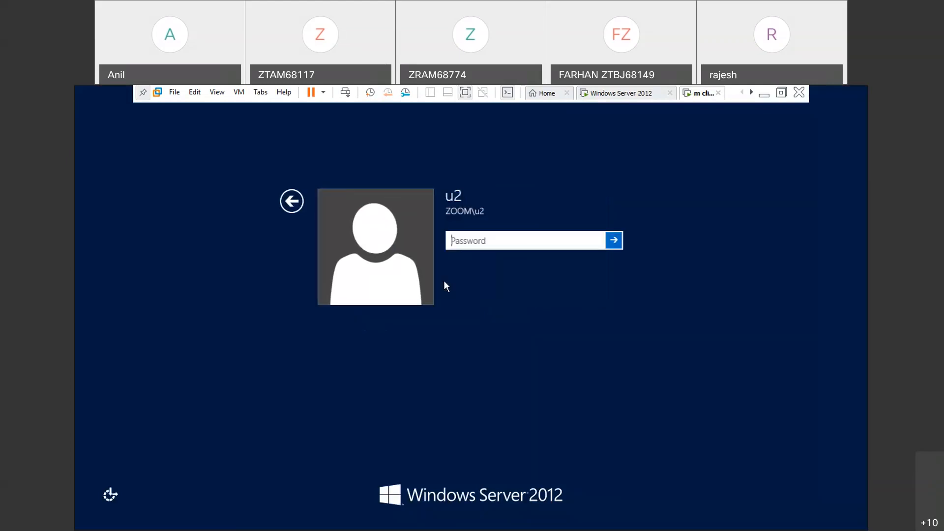
key(Return)
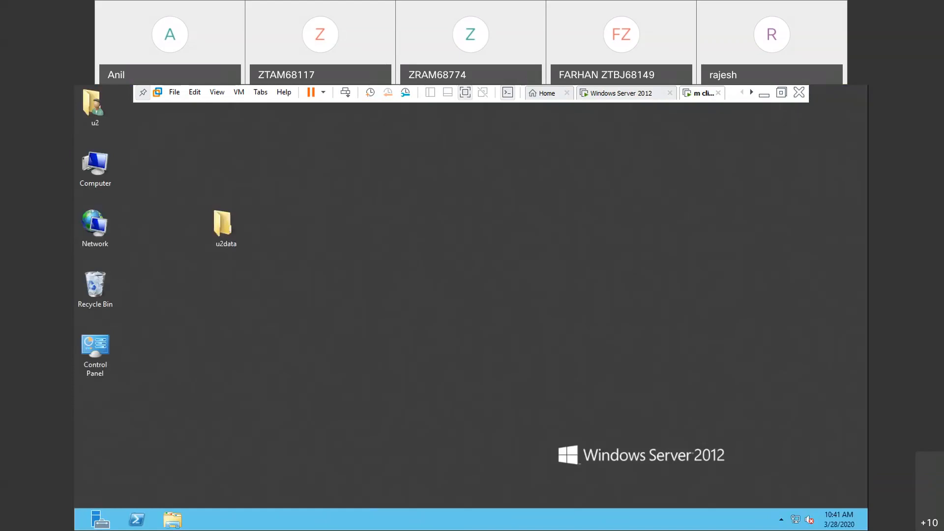
- Launch notepad on the client to retest u2's access after the permission change, and close it
key(super+r)
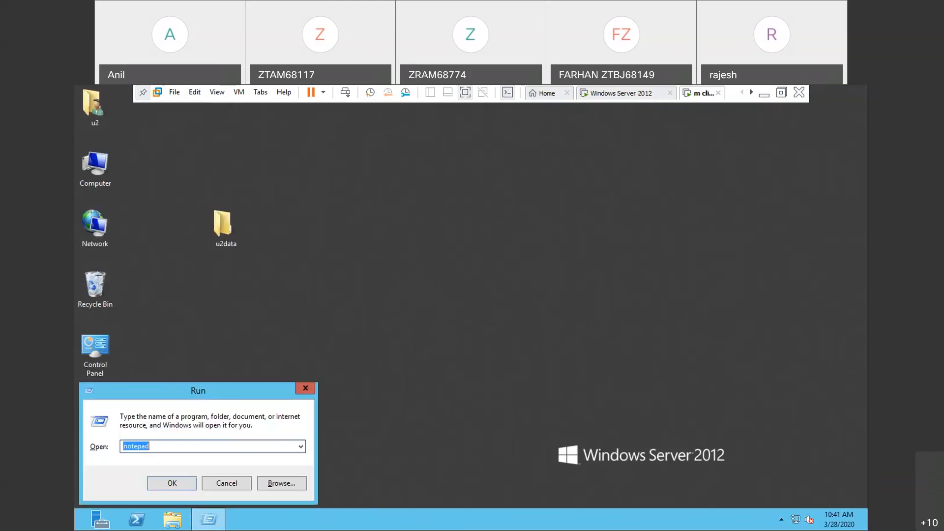
key(Return)
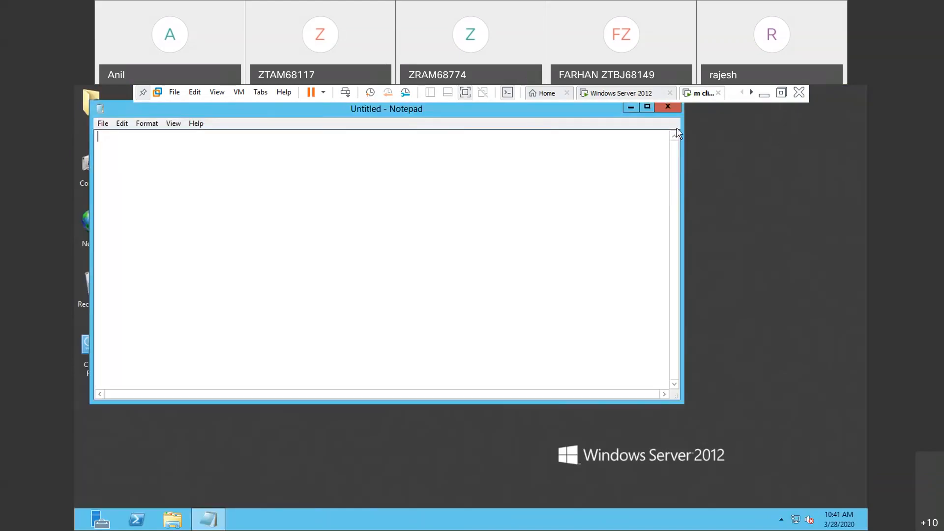
click(668, 108)
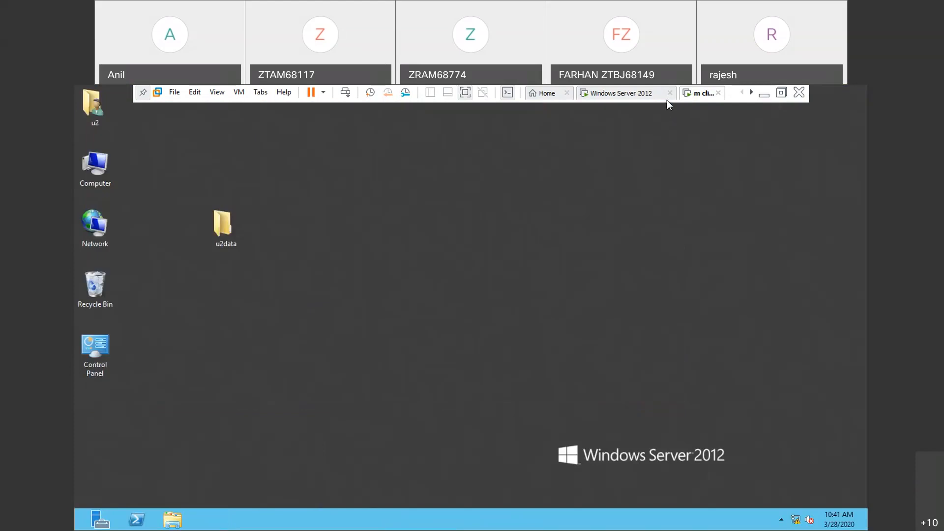
- Switch to the Windows Server 2012 virtual machine and restart its guest operating system
click(667, 97)
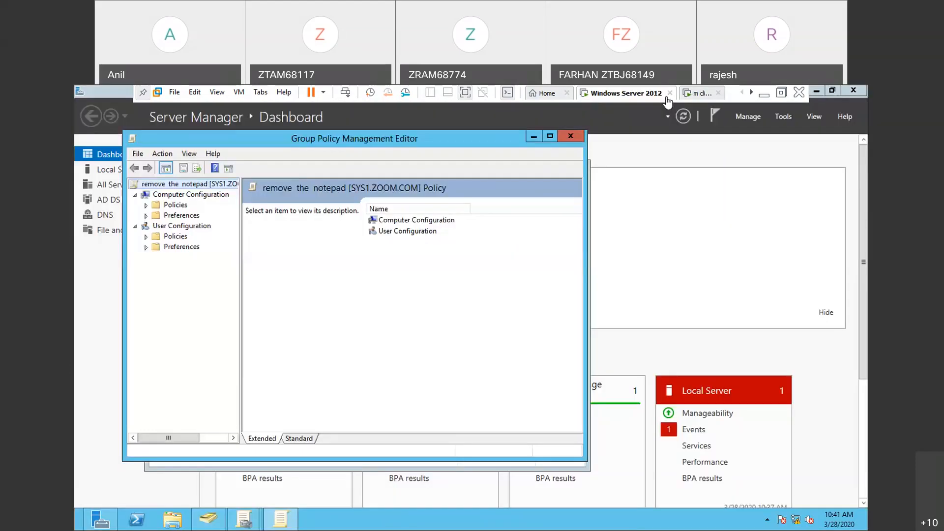
right_click(668, 101)
mouse_move(681, 124)
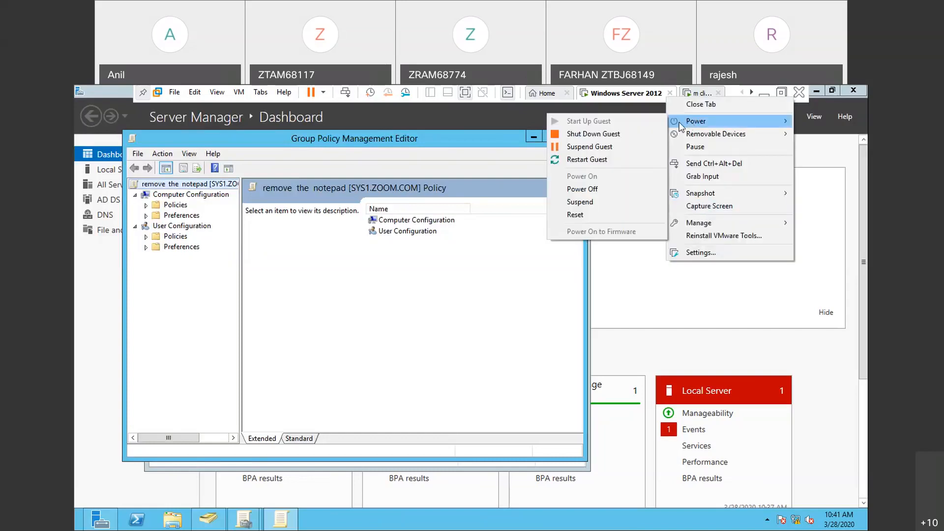
click(623, 158)
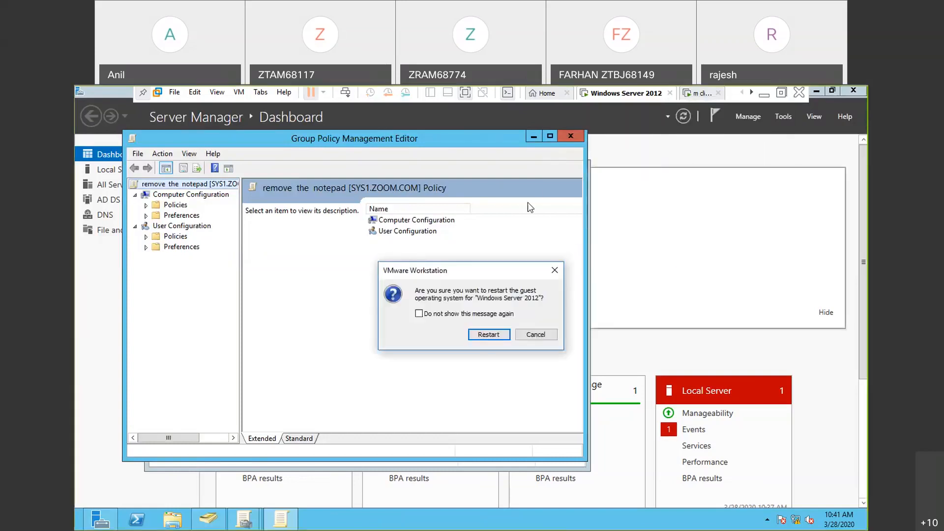
click(489, 336)
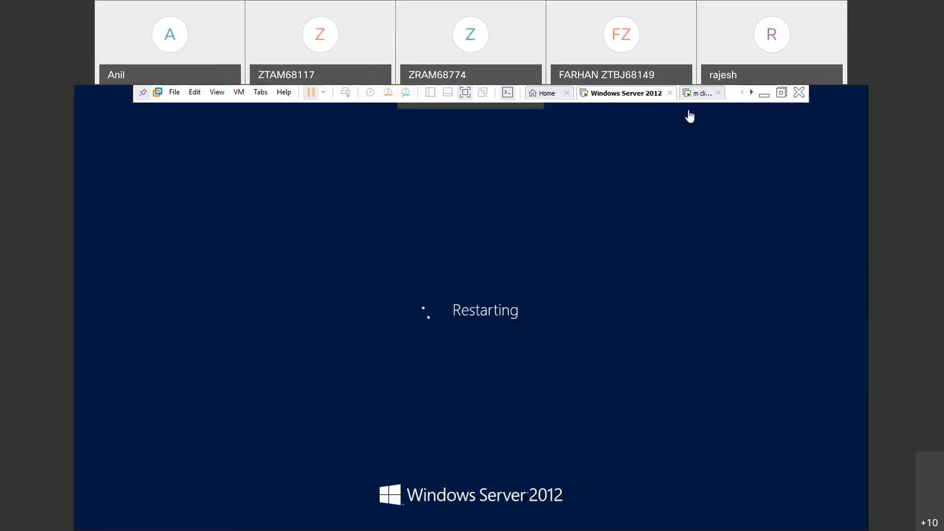
- Switch to the m client virtual machine and restart its guest operating system
click(703, 99)
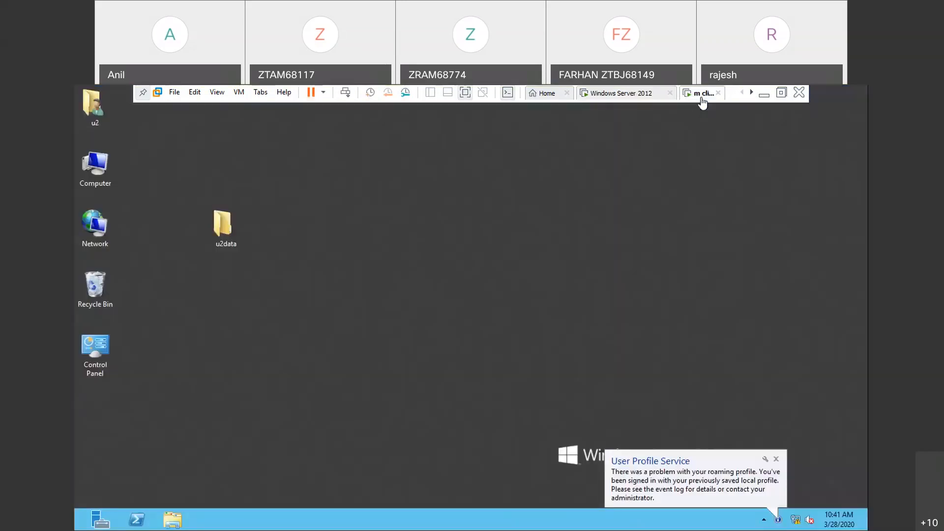
right_click(702, 98)
mouse_move(729, 122)
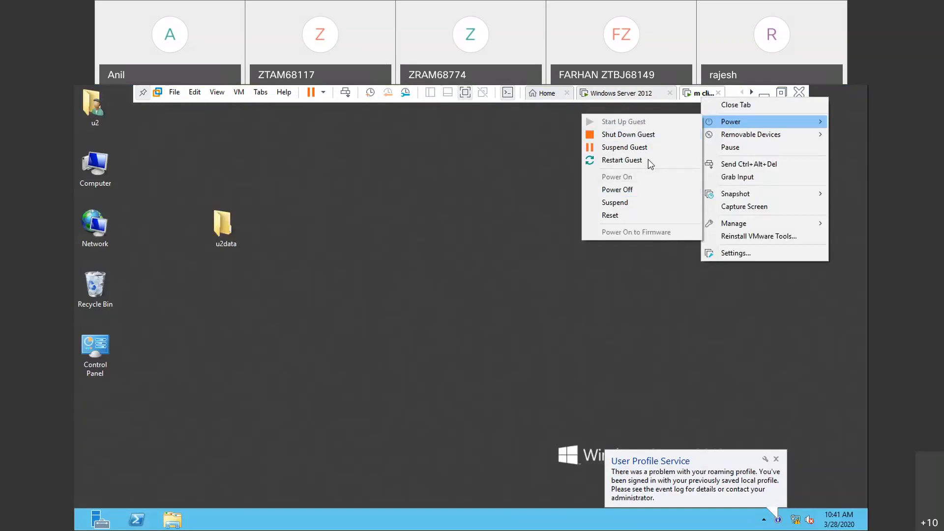
click(622, 161)
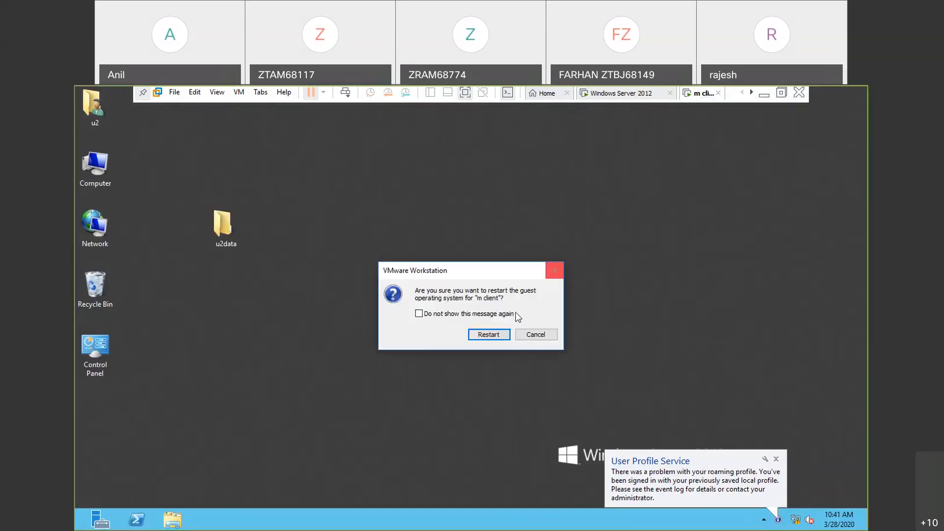
click(489, 335)
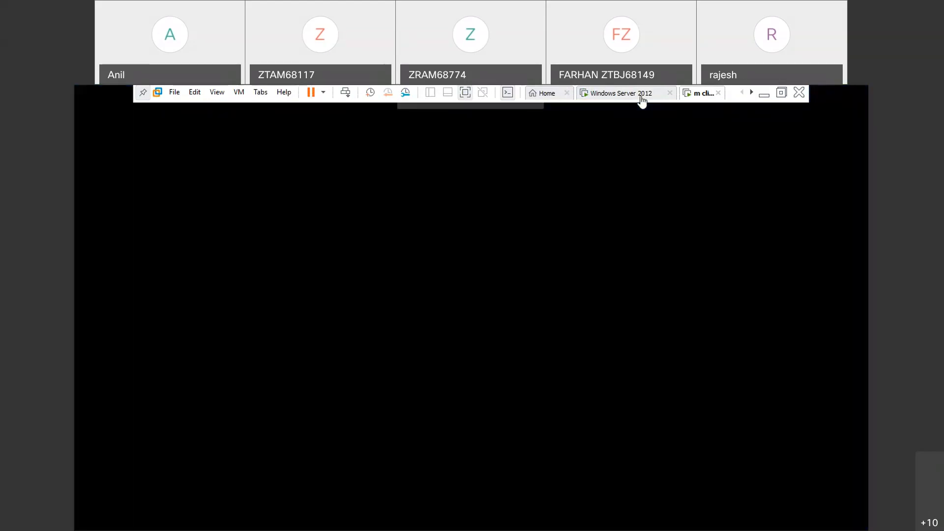
- Check that both virtual machines have restarted, and sign in to m client as u2 with the account password
click(642, 98)
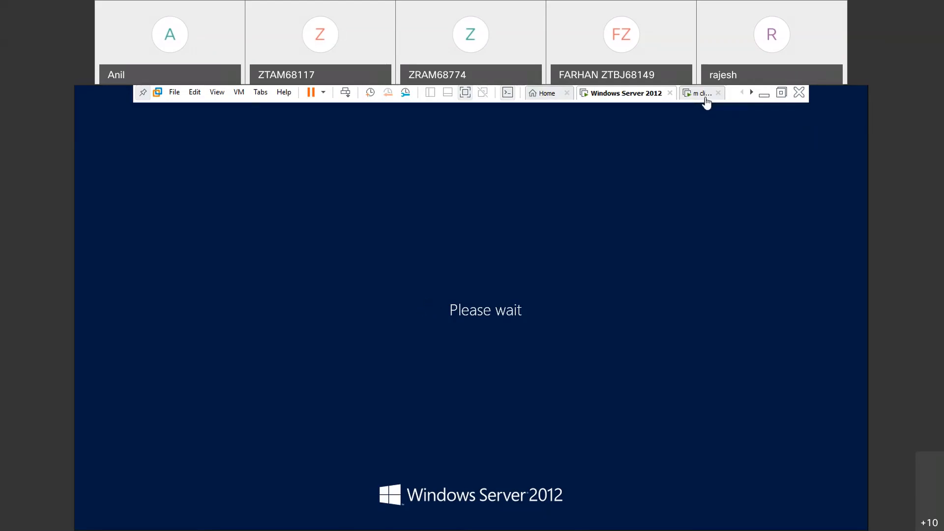
click(706, 96)
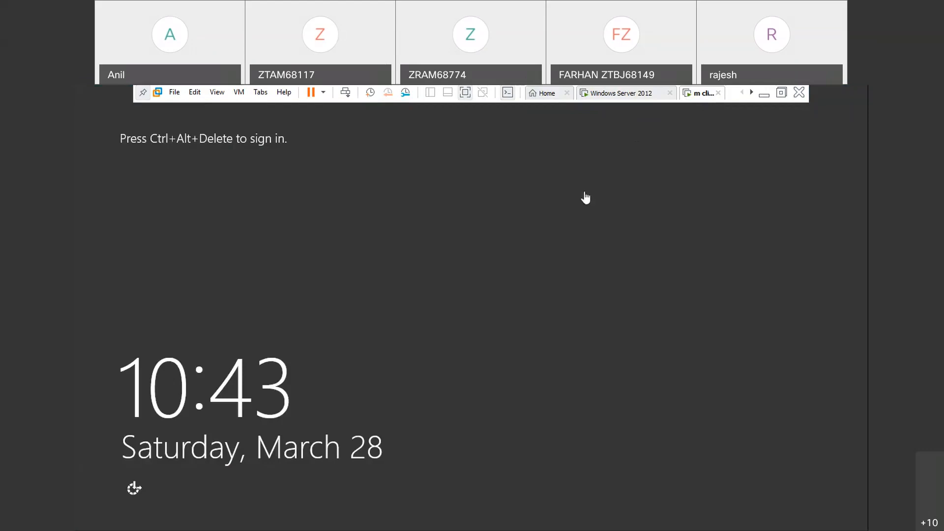
click(628, 103)
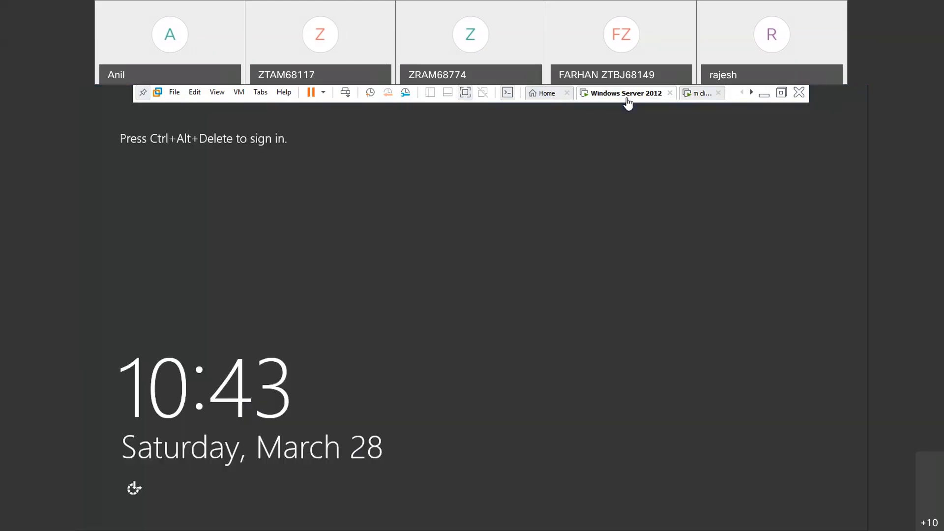
click(703, 98)
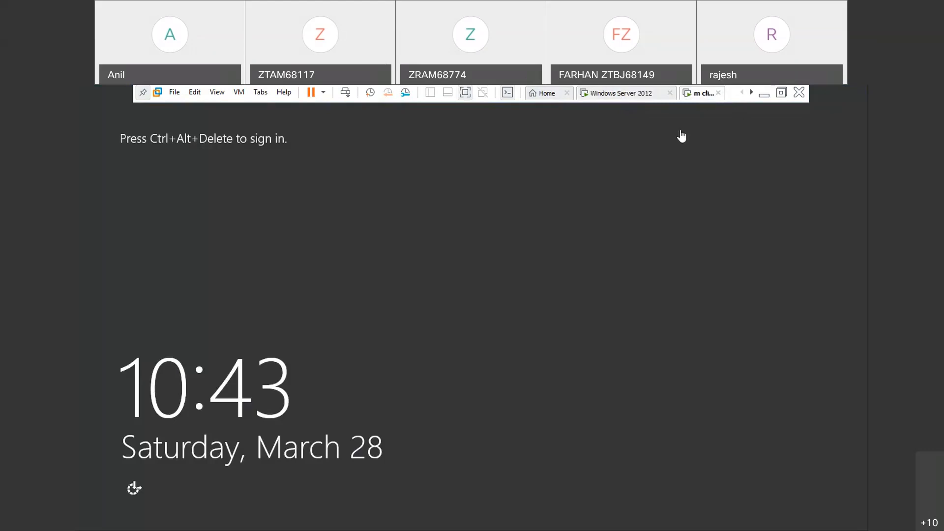
key(ctrl+alt+Insert)
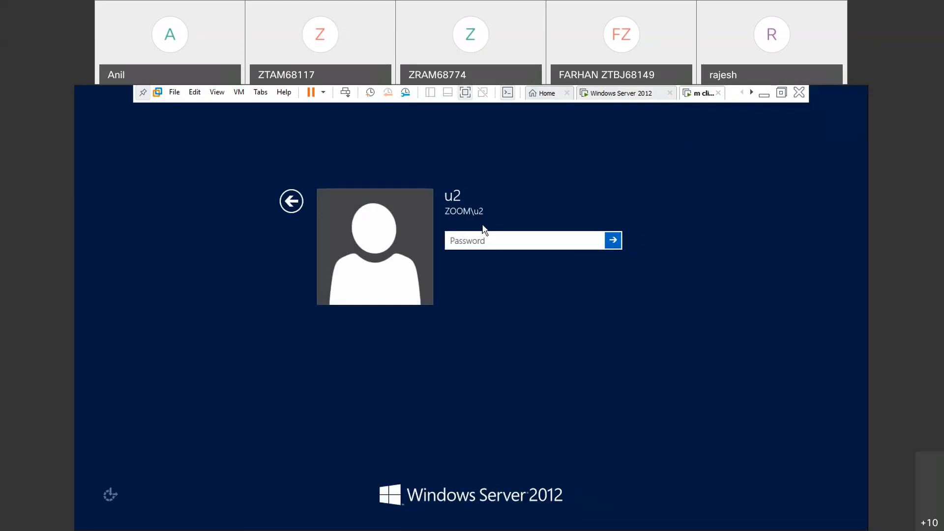
key(Return)
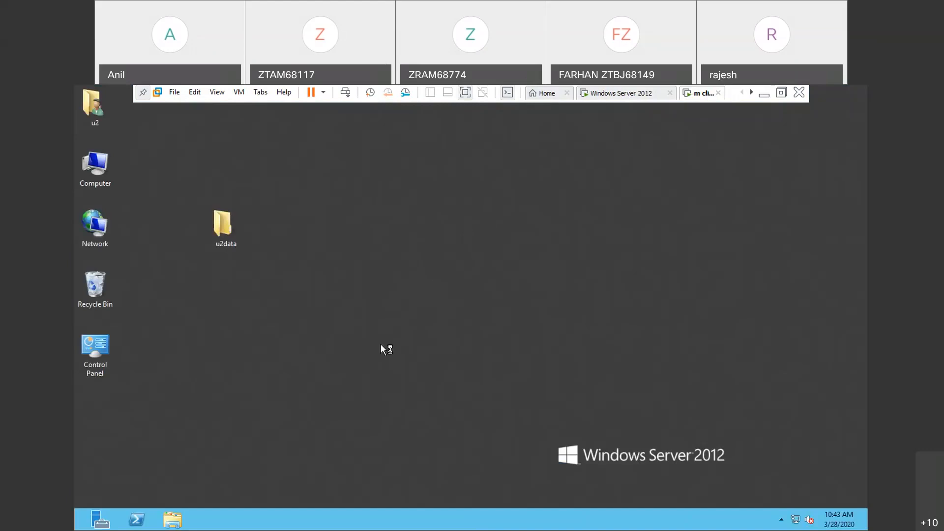
- Launch notepad on the restarted client to retest u2's access
key(super+r)
key(Return)
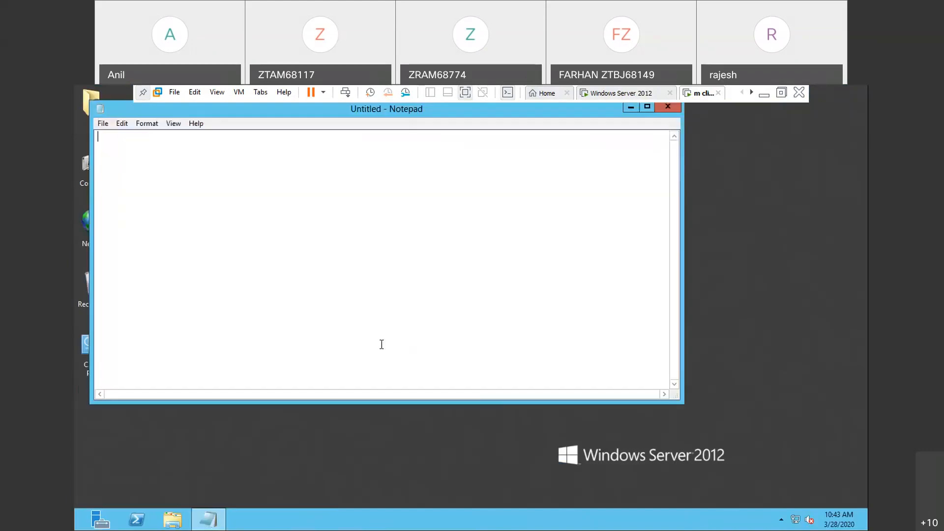
- Close notepad on the client, switch to the Windows Server 2012 virtual machine and sign in as administrator with the account password
click(669, 108)
click(663, 94)
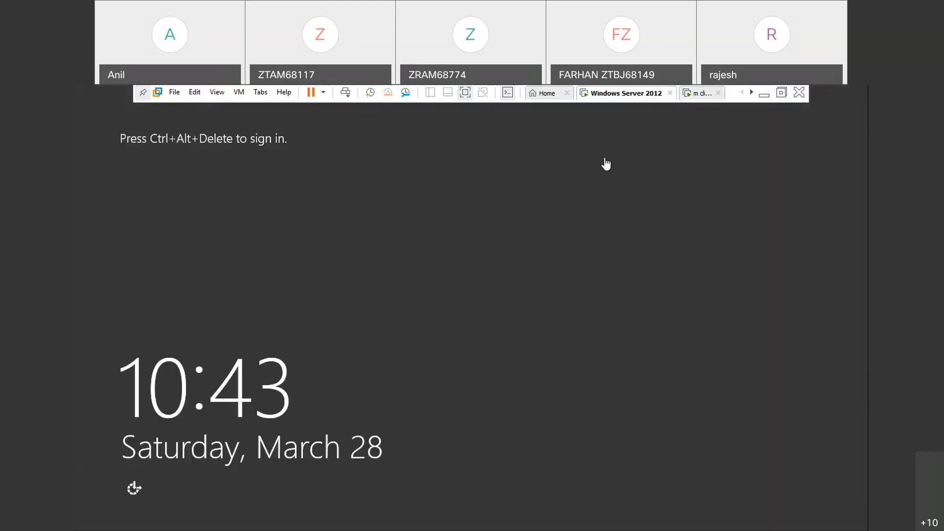
key(ctrl+alt+Insert)
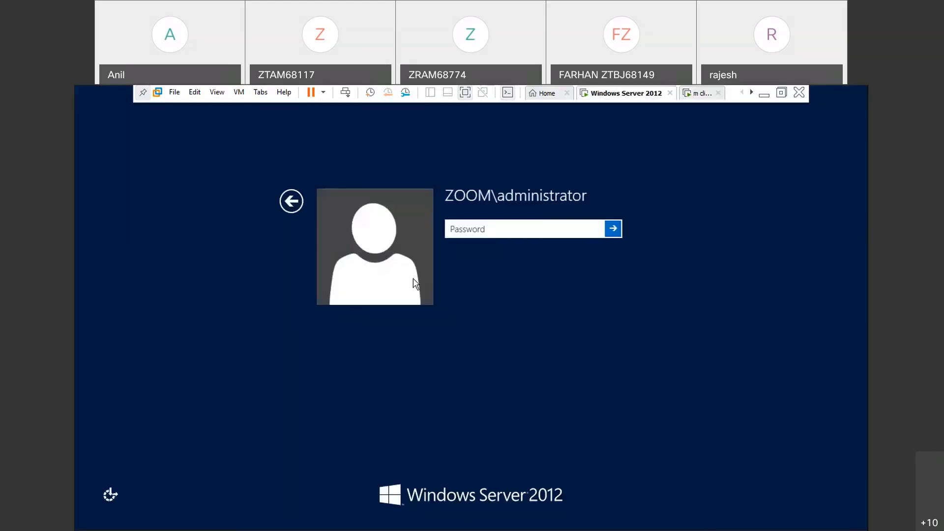
text(*******)
key(Return)
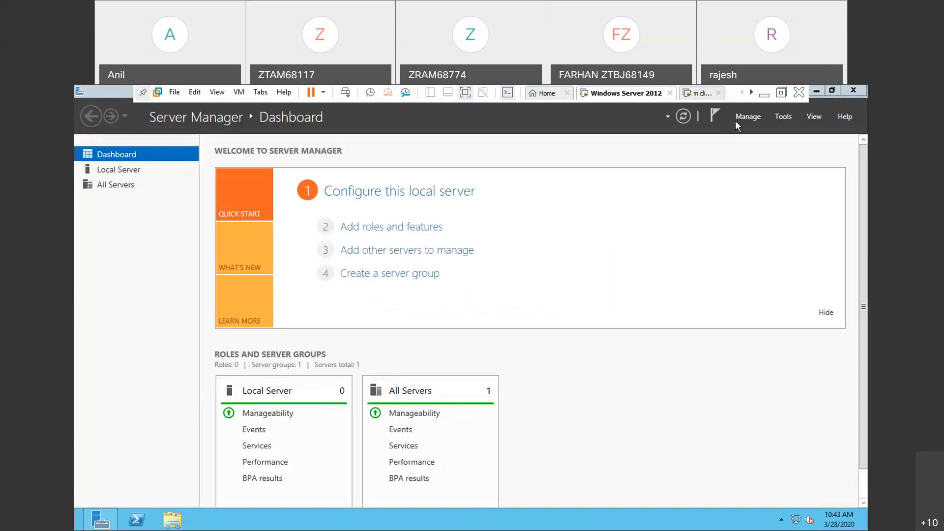
- Open the Group Policy Management console on the server and bring its window into view
click(784, 117)
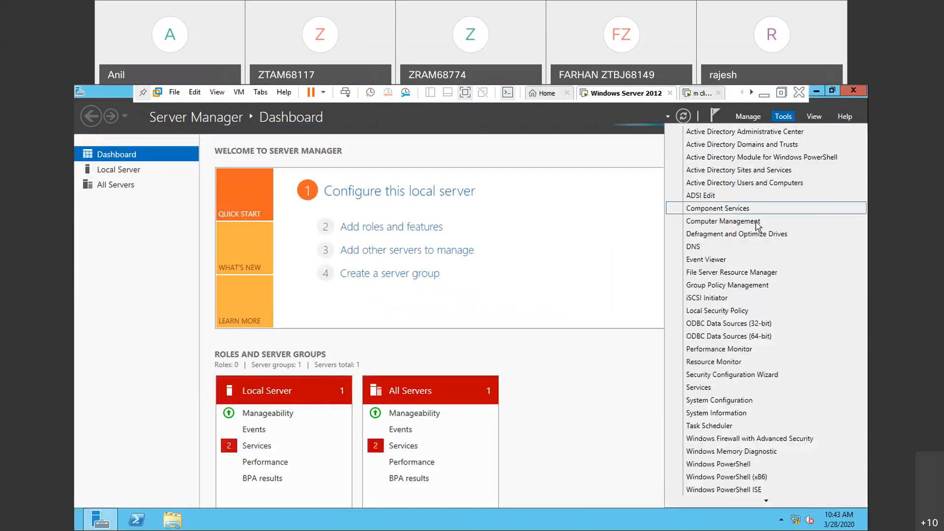
click(738, 286)
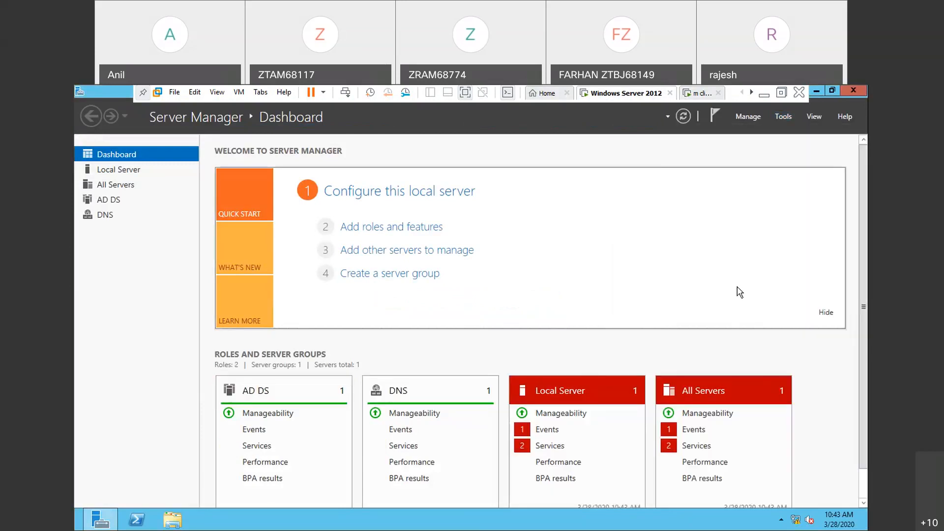
click(784, 118)
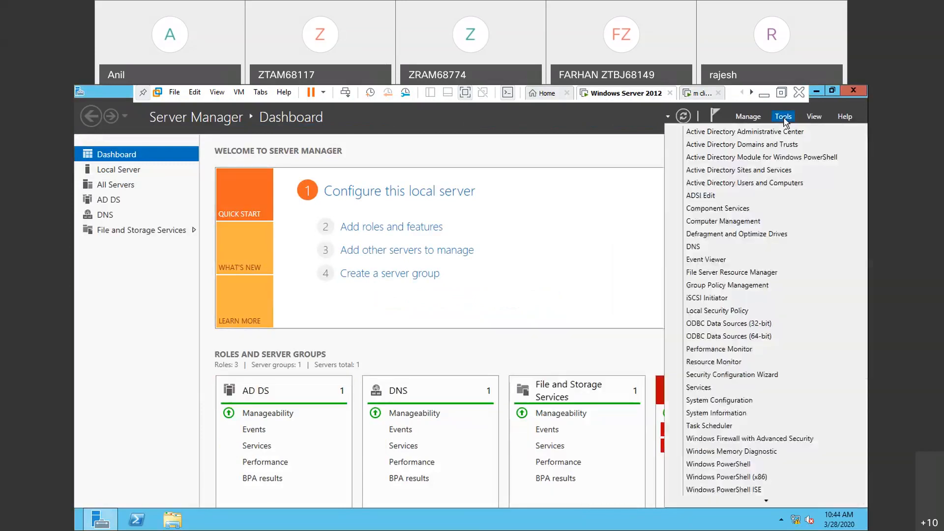
click(758, 286)
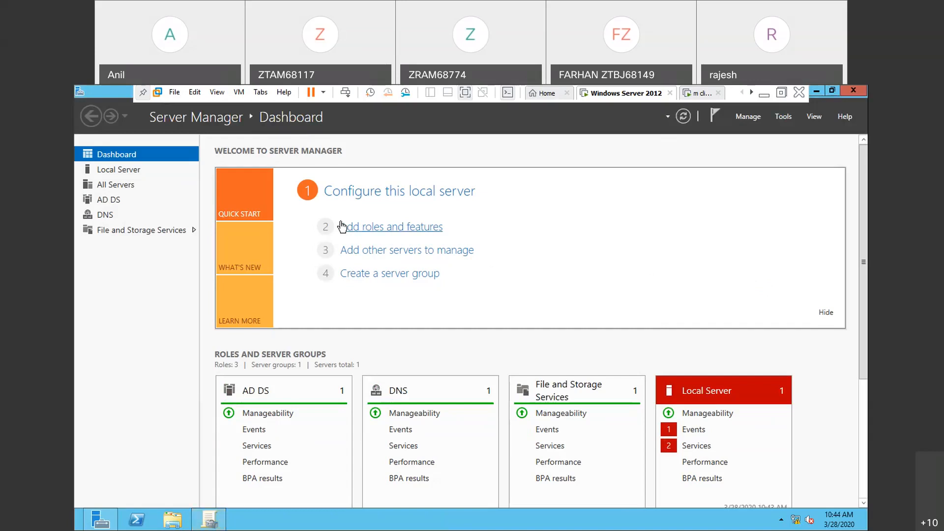
click(209, 520)
- Edit the "remove the notepad" policy under zoom.com and display the security permissions in its properties
right_click(244, 266)
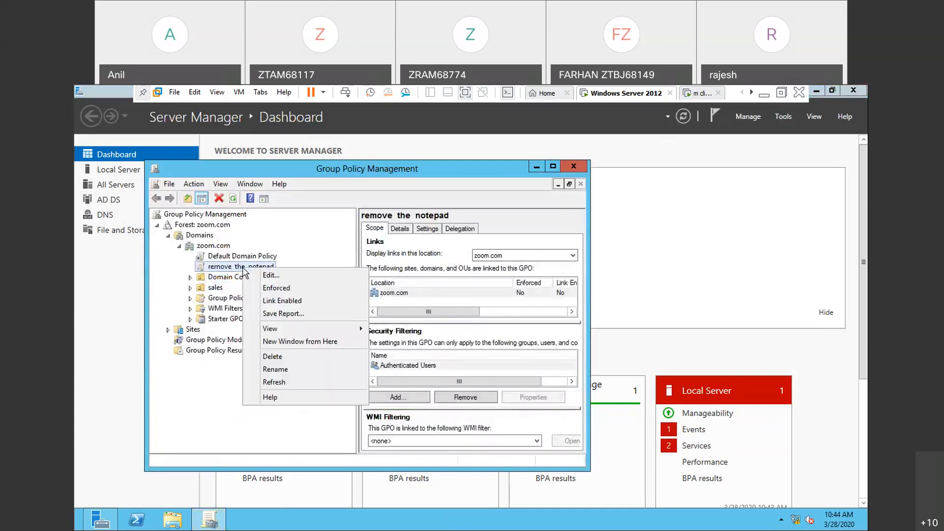
click(281, 276)
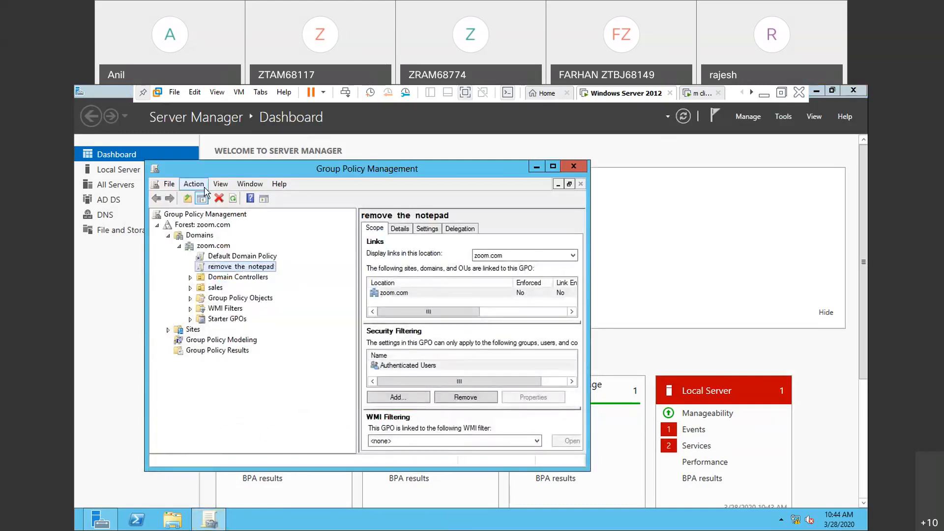
click(165, 155)
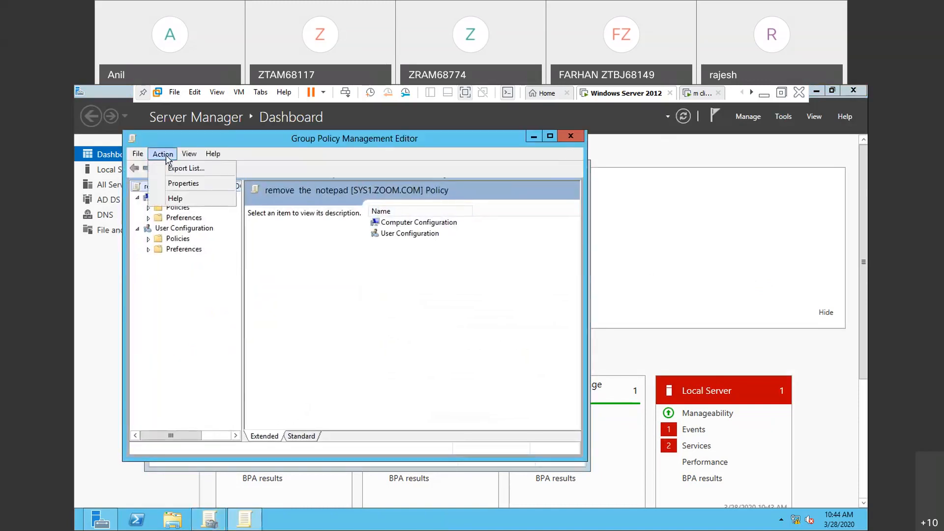
click(175, 186)
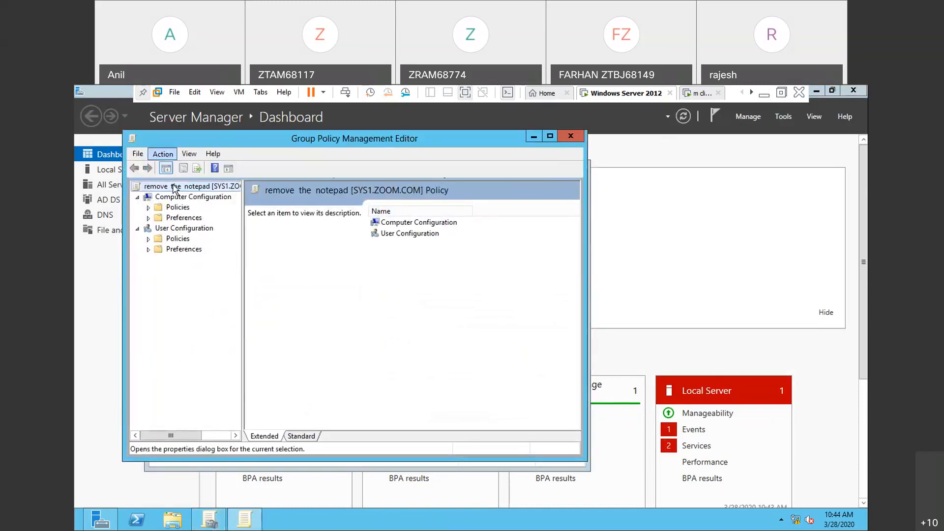
click(307, 191)
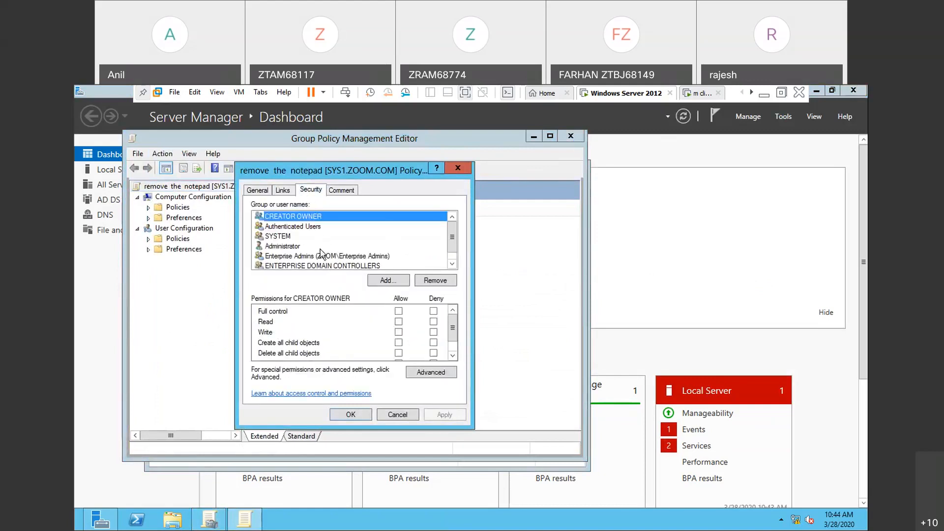
- Remove the Administrator entry from the policy's security list and add the zoom.com administrator account again
click(294, 246)
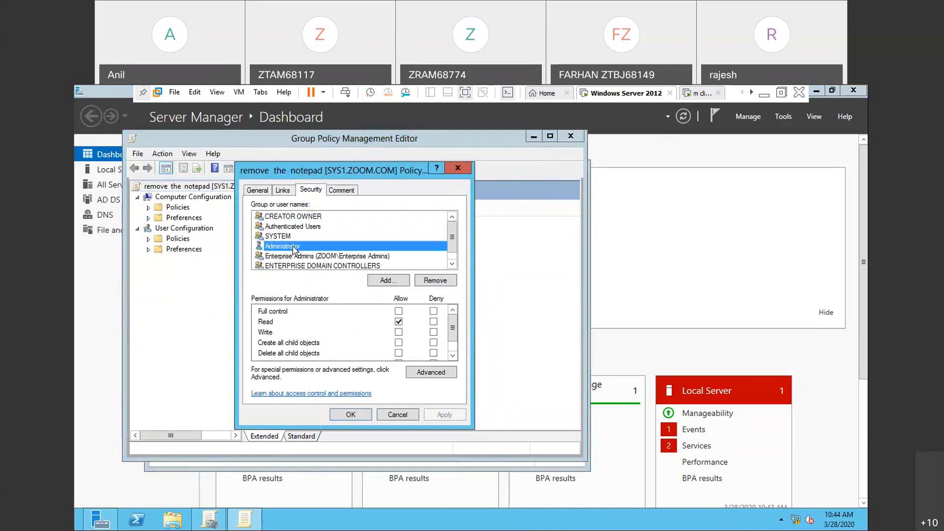
click(441, 282)
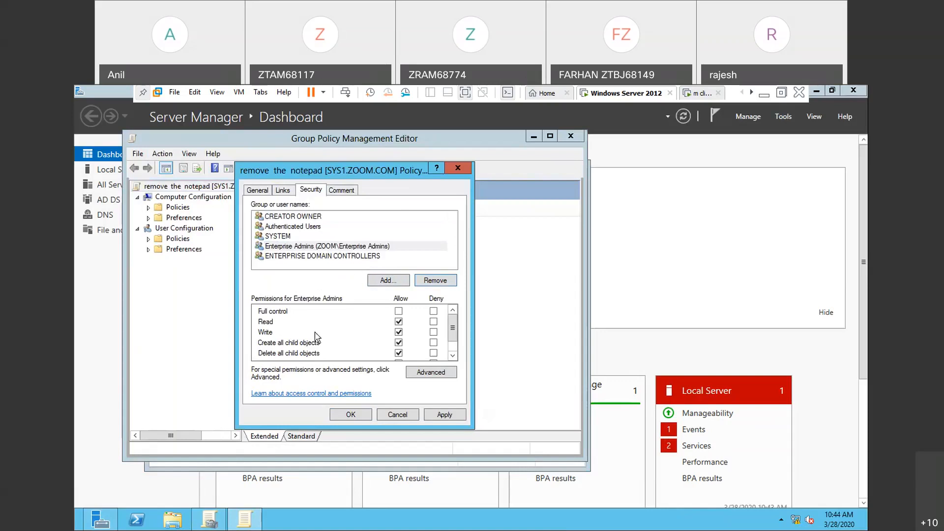
click(382, 282)
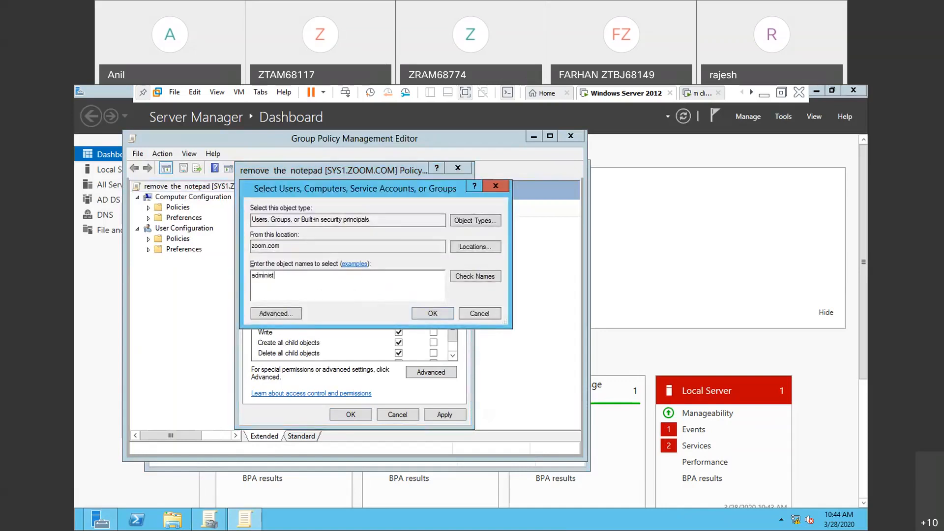
click(489, 276)
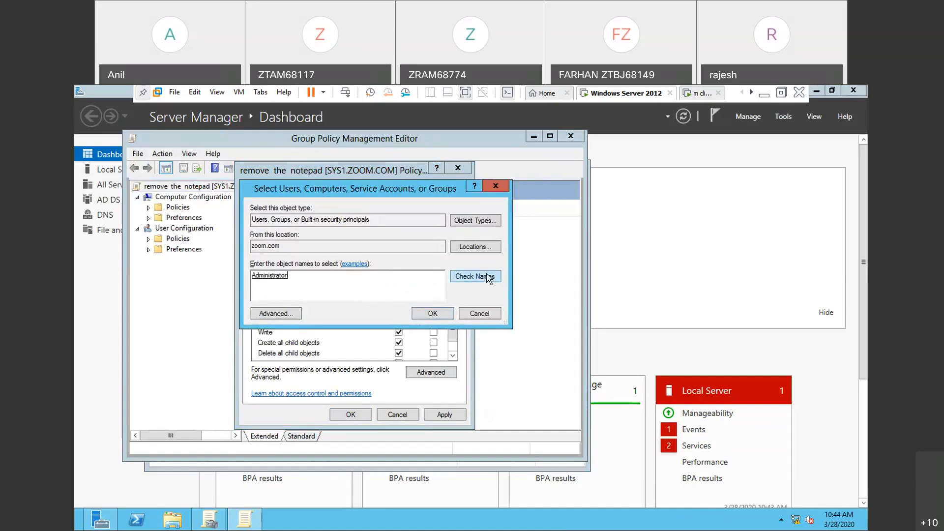
click(433, 314)
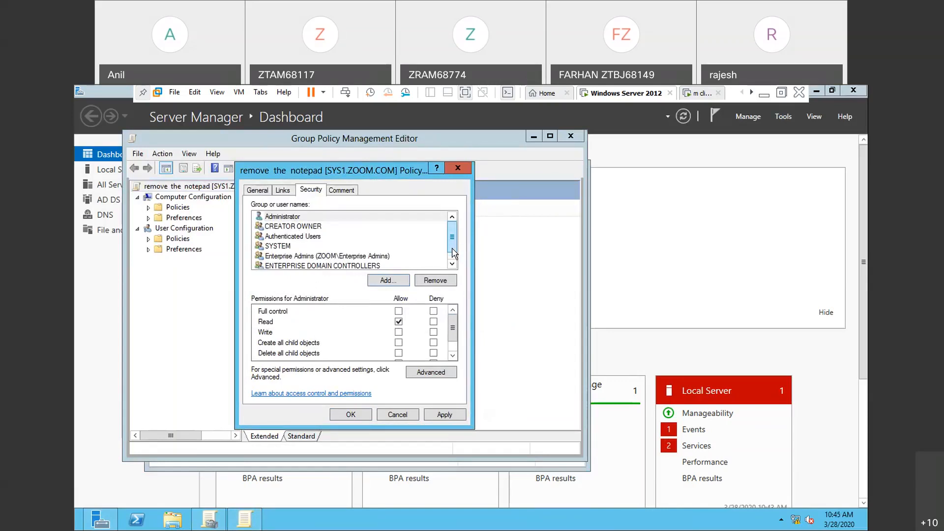
- Remove Enterprise Admins from the policy's security list and deny Apply group policy for ENTERPRISE DOMAIN CONTROLLERS
scroll(452, 257, down, 1)
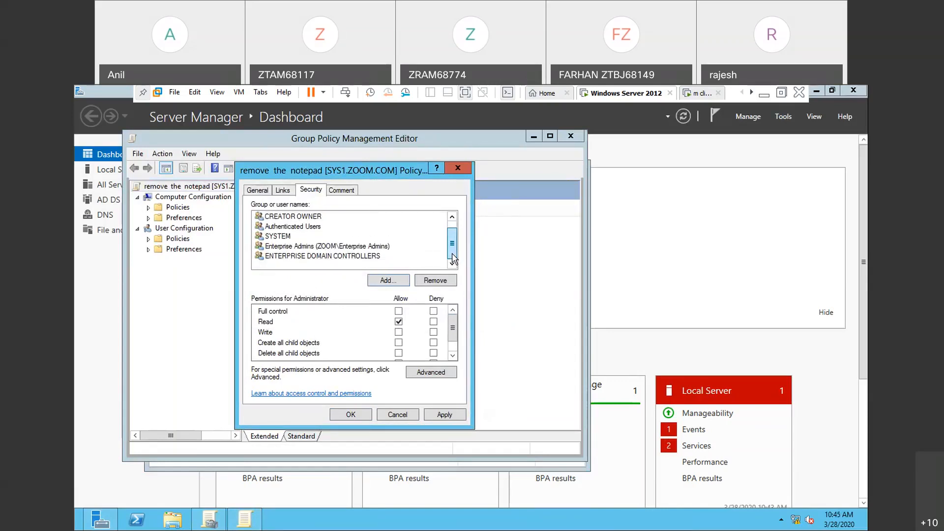
scroll(453, 246, up, 1)
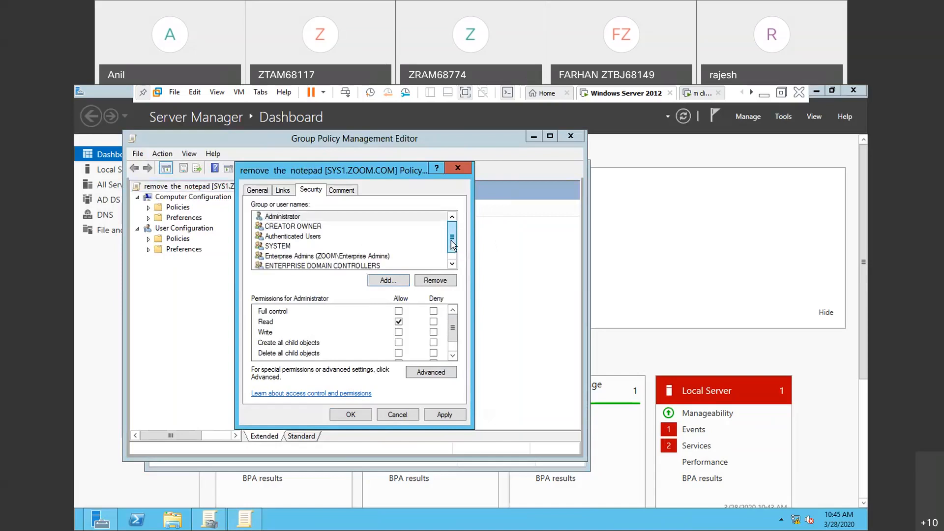
click(348, 257)
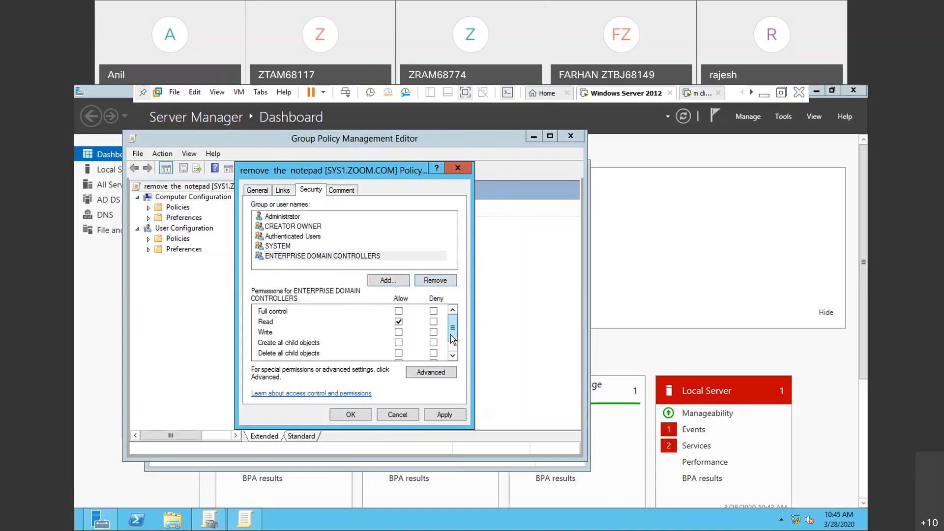
drag(451, 334, 452, 353)
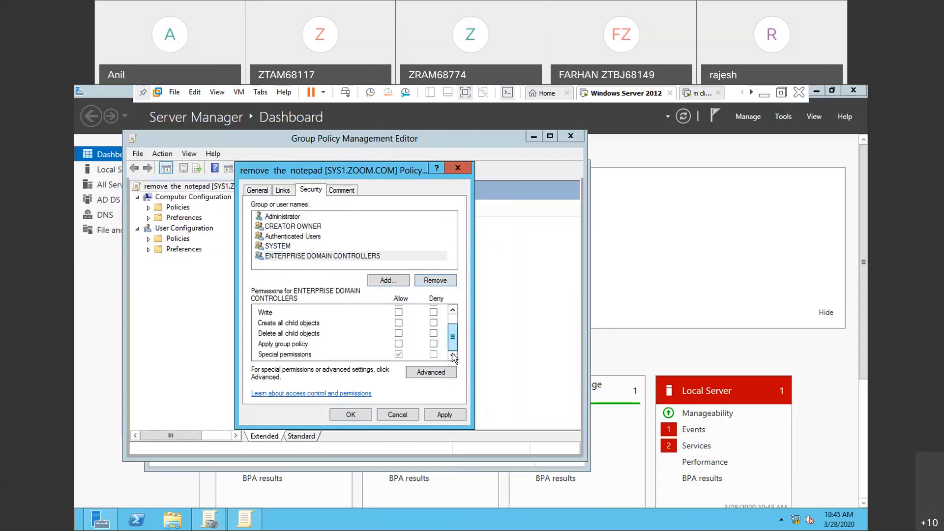
click(433, 344)
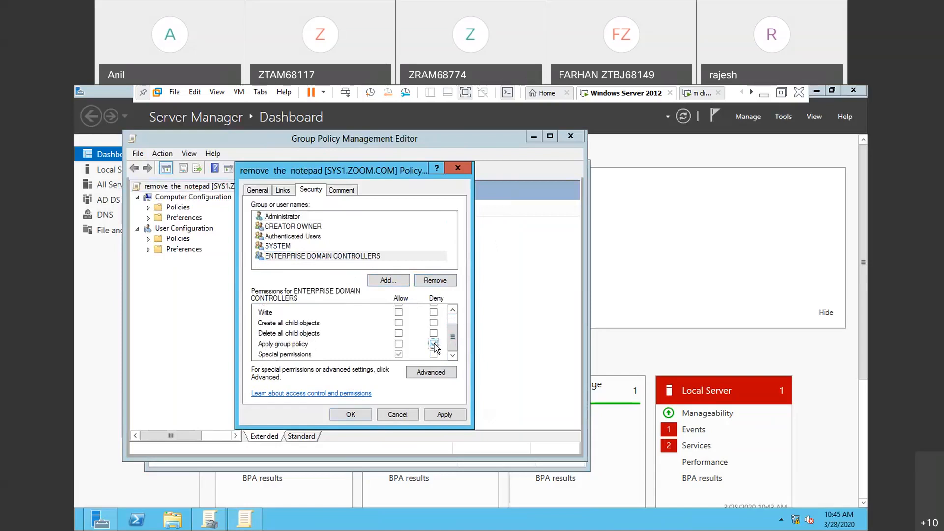
click(444, 415)
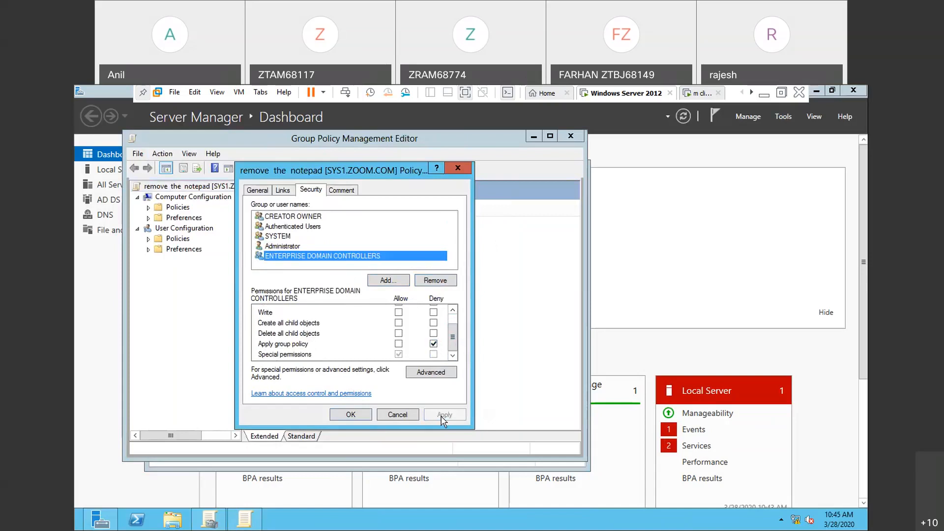
- Deny Apply group policy for Administrator, save the policy's security settings and refresh the server's policies with gpupdate
click(289, 245)
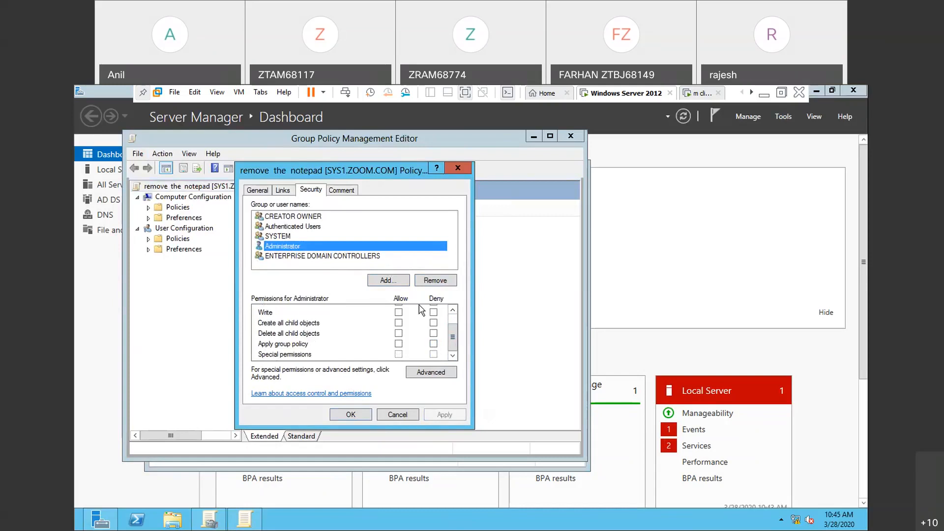
click(433, 344)
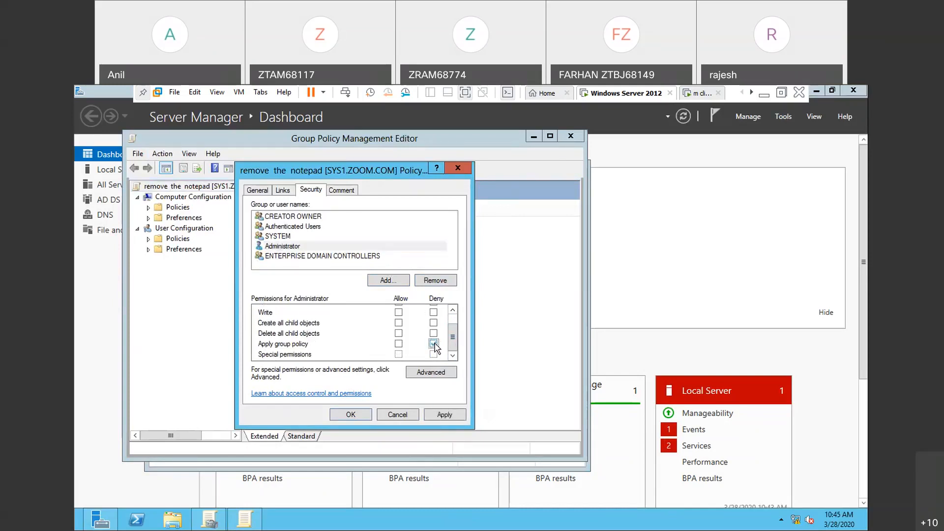
click(442, 415)
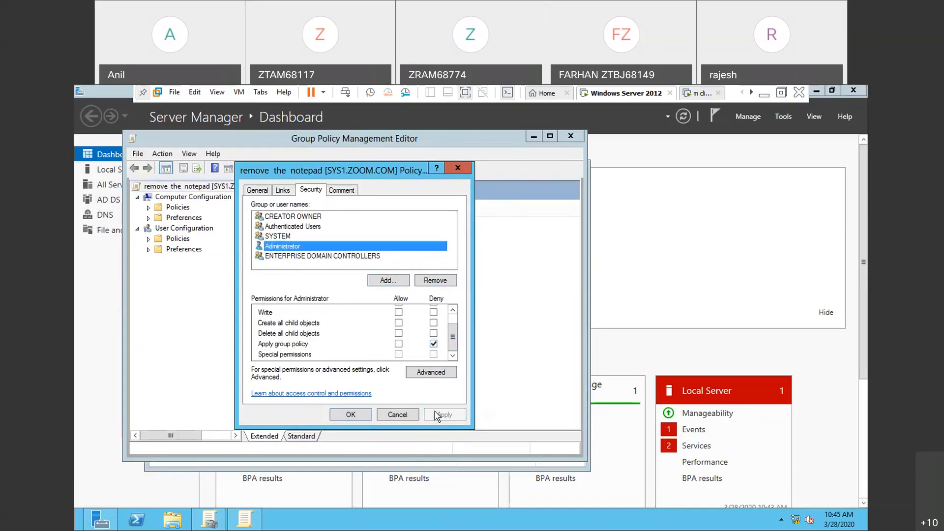
click(351, 416)
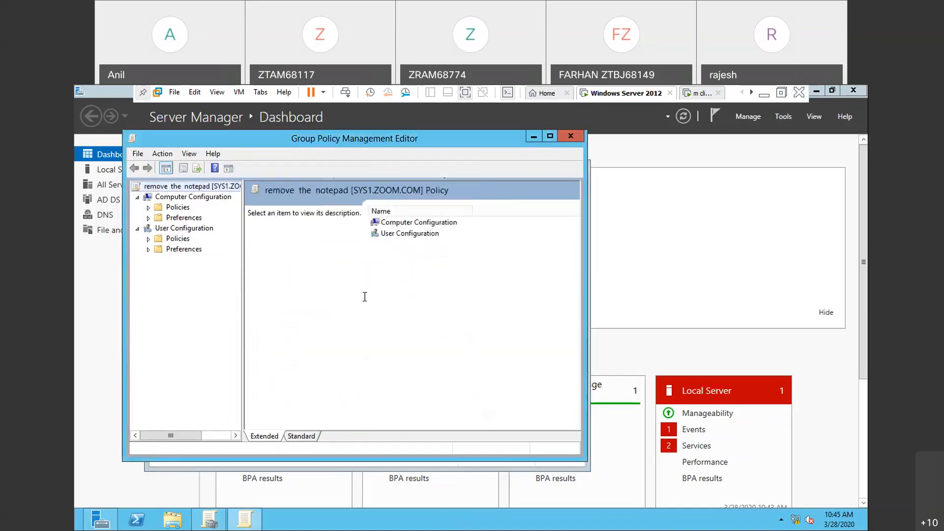
key(super+r)
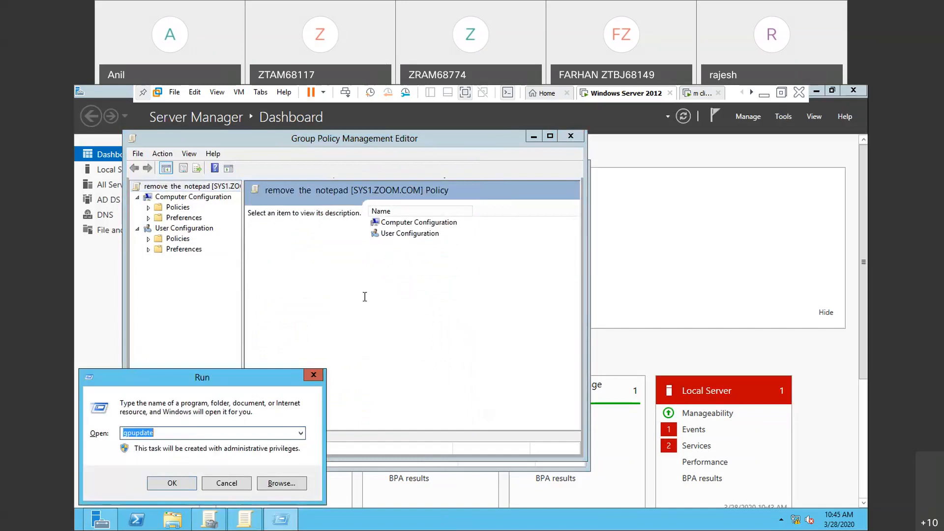
key(Return)
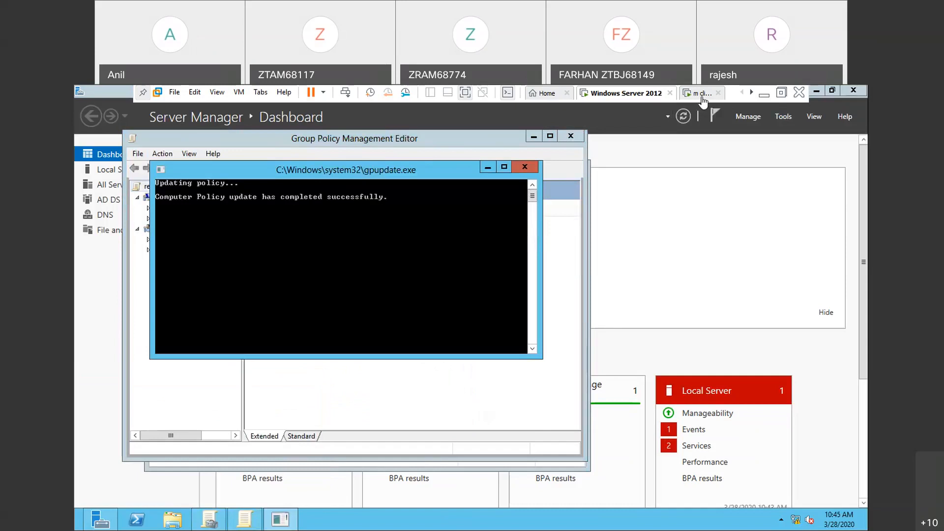
- Switch to the m client virtual machine, sign out u2 and sign in as u3 with the account password
click(702, 94)
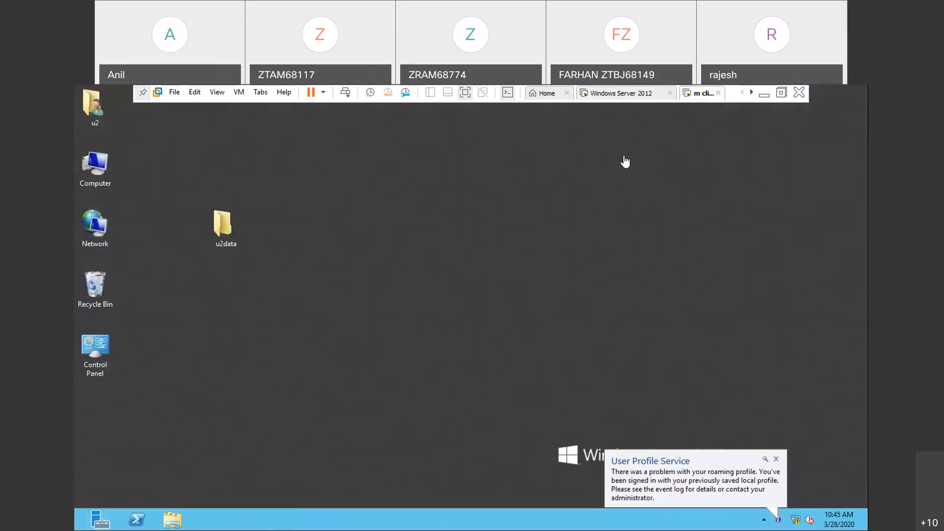
key(ctrl+alt+Insert)
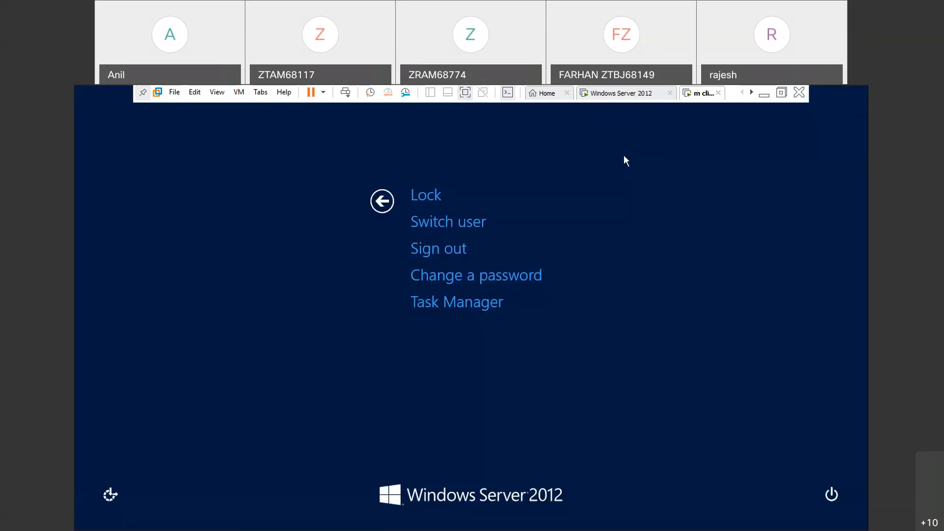
click(456, 252)
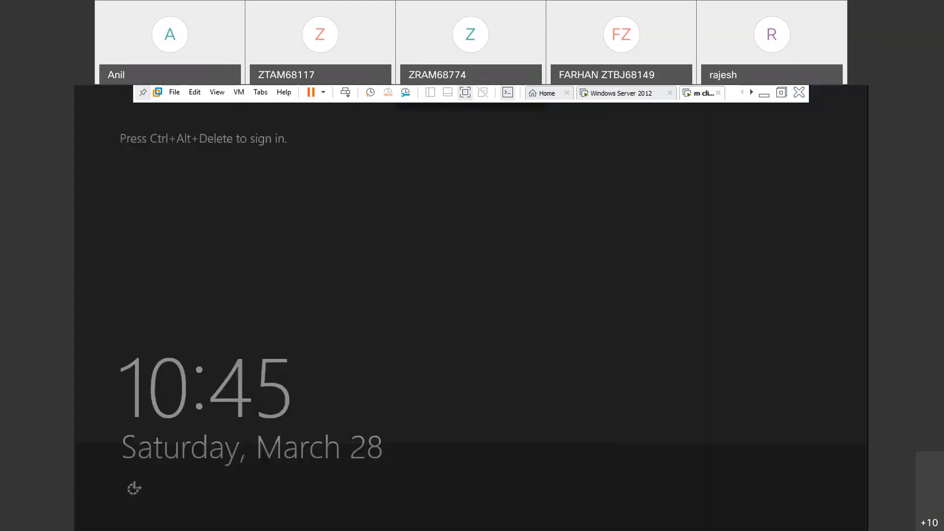
key(ctrl+alt+Insert)
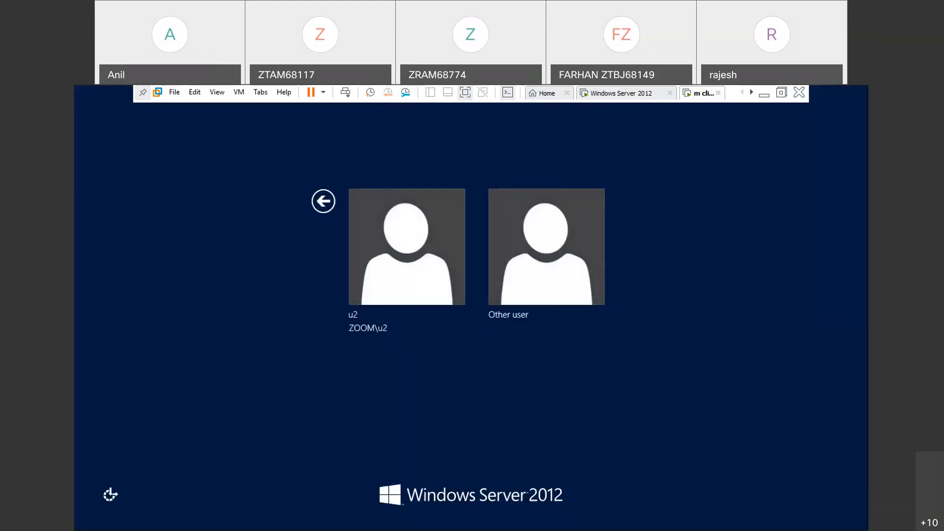
click(517, 290)
text(u3)
key(Return)
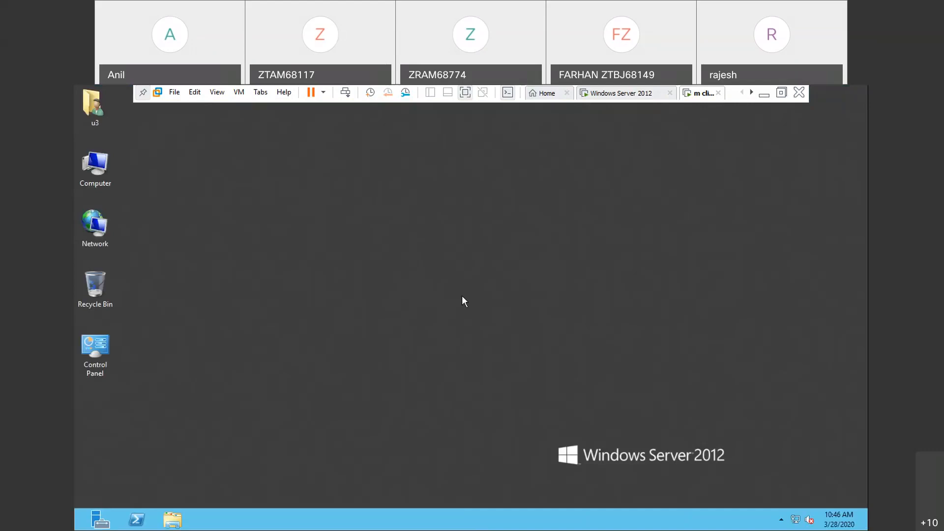
- Launch notepad on the client to test u3's access, and close it again
key(ctrl+alt+Insert)
key(super+r)
text(no)
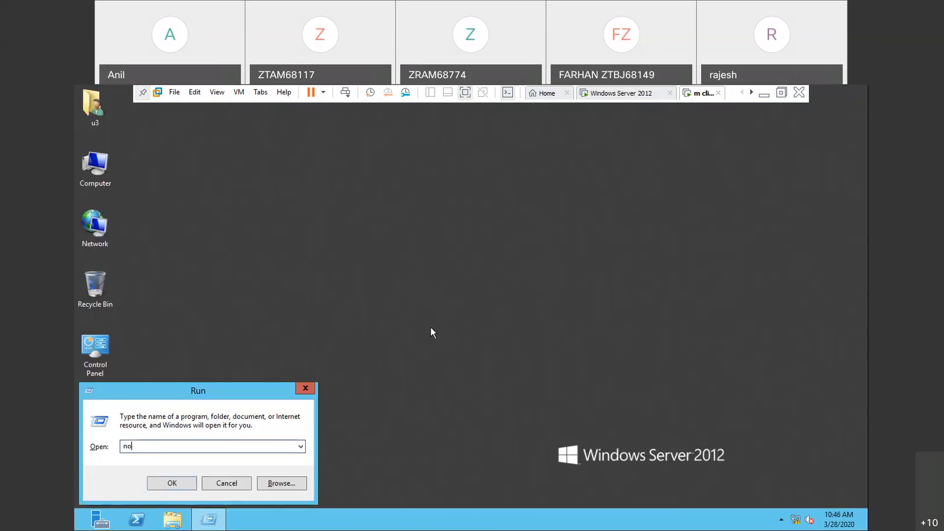
text(tepad)
key(Return)
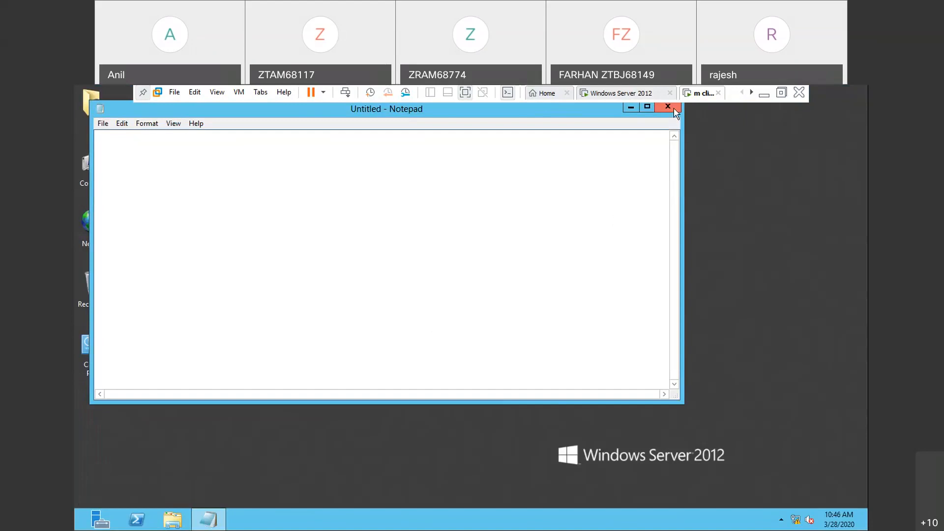
click(668, 106)
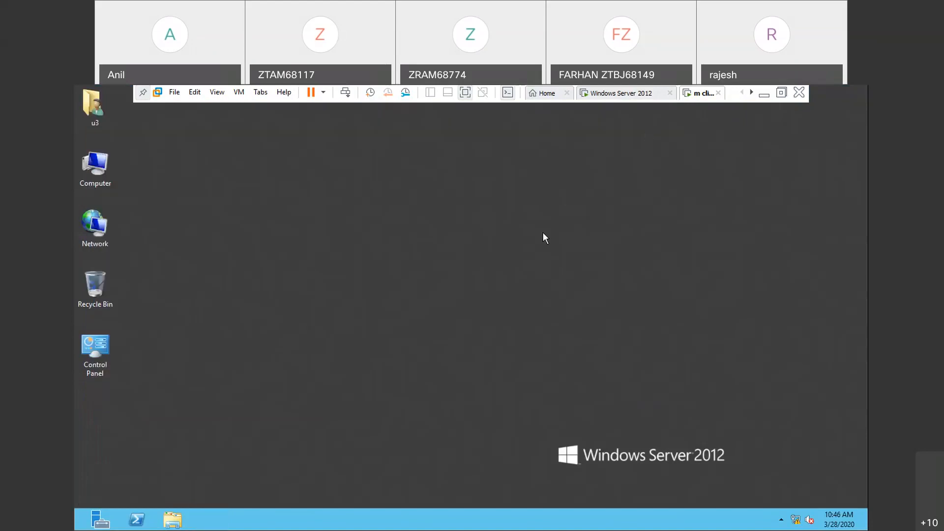
- Sign out u3 from the client and bring up the account selection for signing in
key(ctrl+alt+Insert)
click(429, 247)
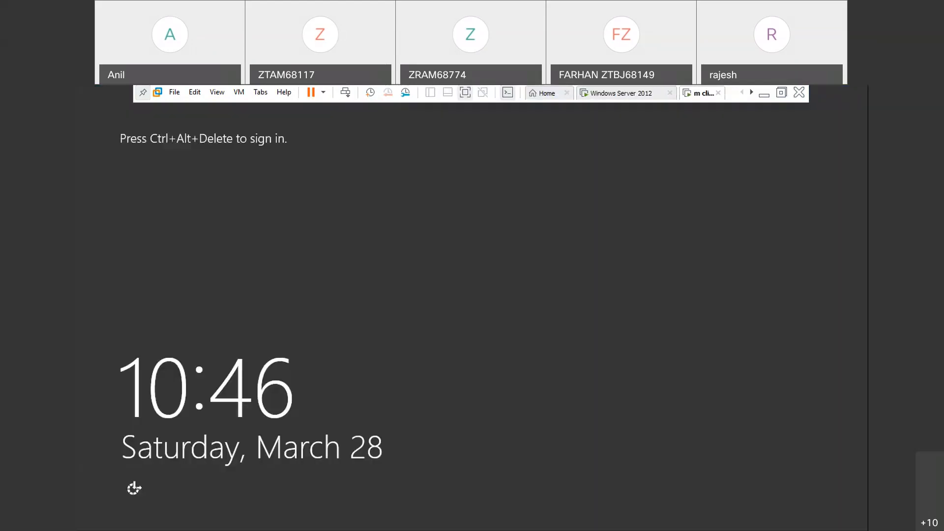
key(ctrl+alt+Insert)
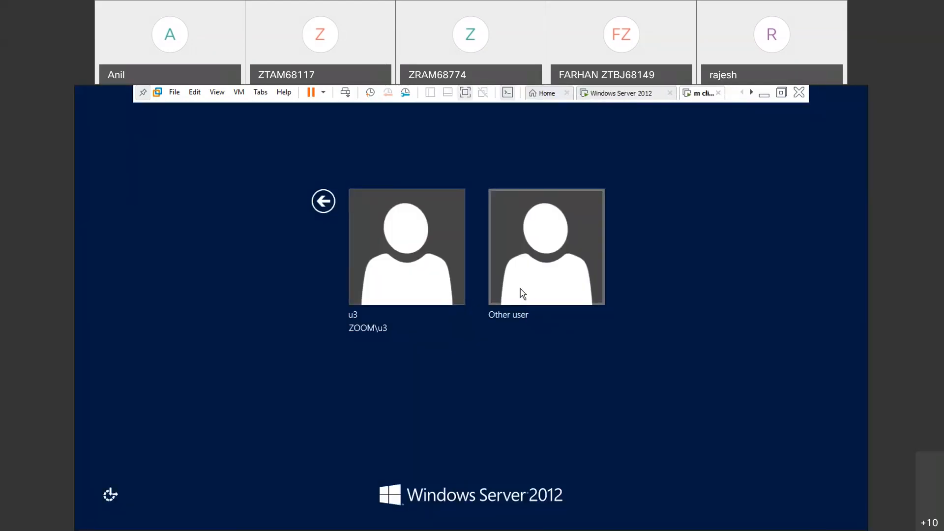
- Try to sign in to the client as the zoom.com domain administrator with the account password
click(520, 290)
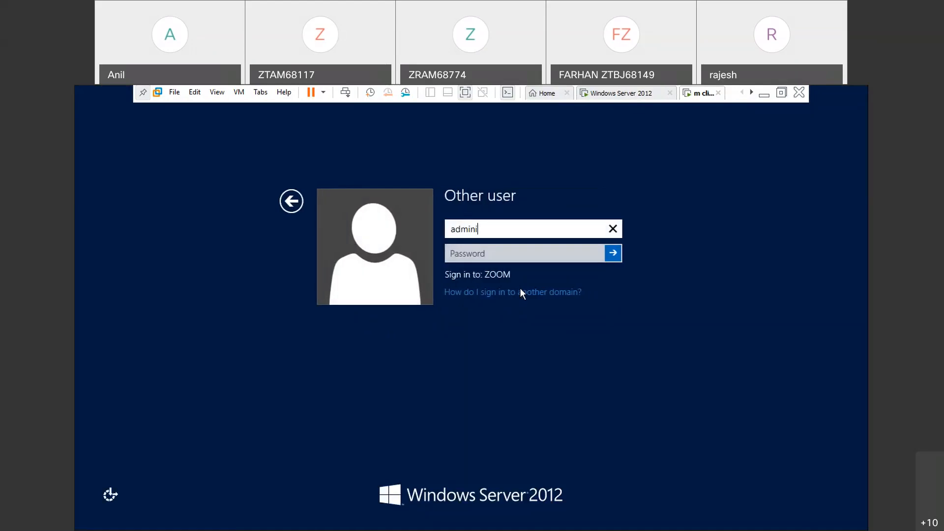
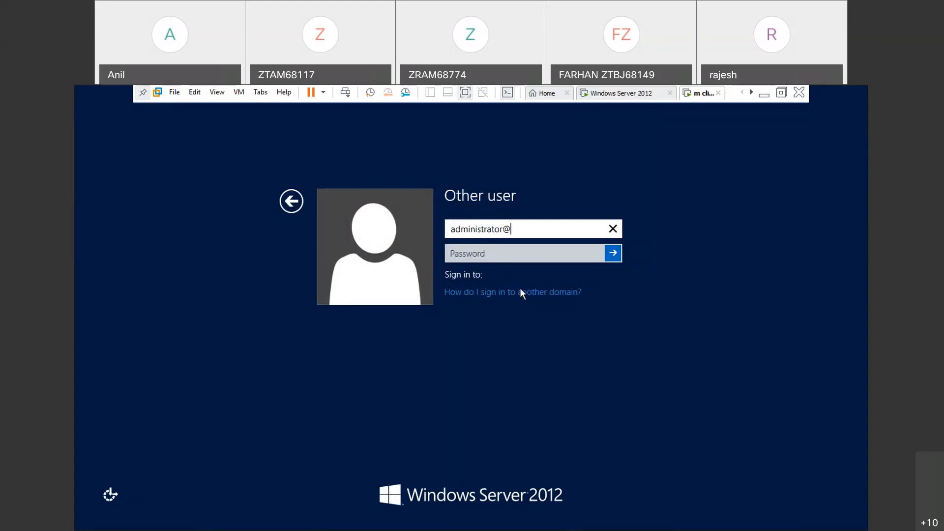
click(510, 256)
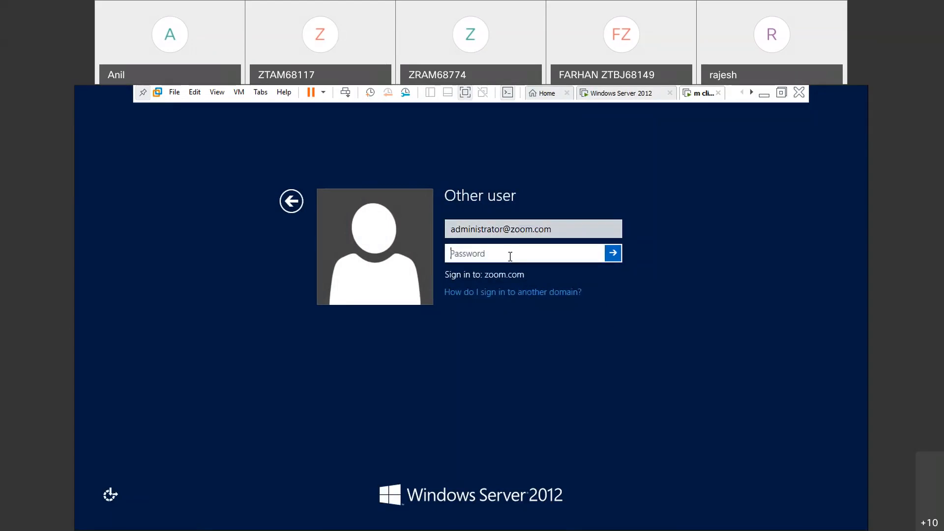
text(•••••••••)
key(Return)
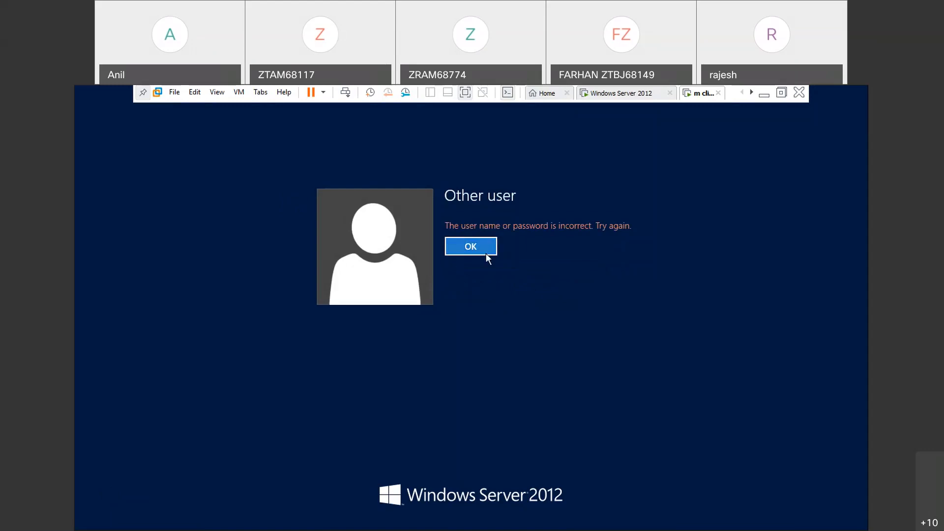
- Re-enter the domain administrator's account password and sign in to the client
click(486, 254)
text(•••••)
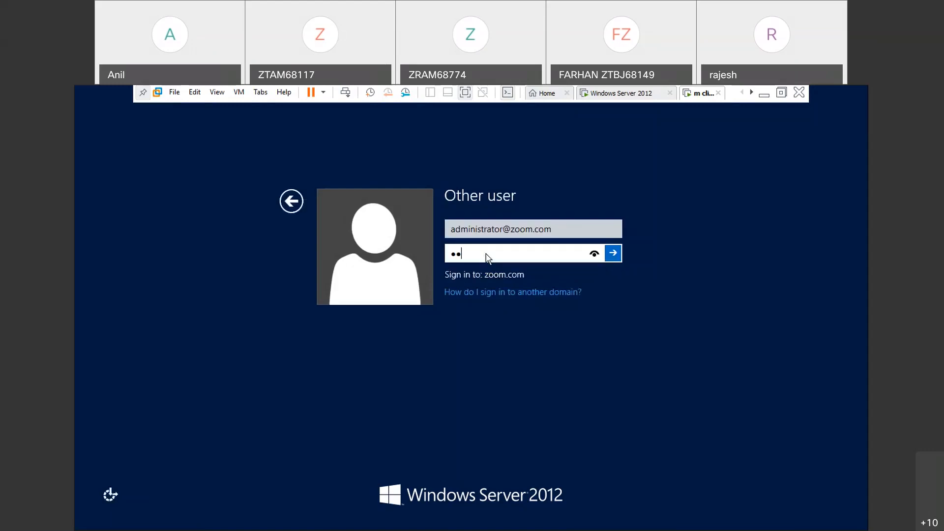
text(•••)
key(Return)
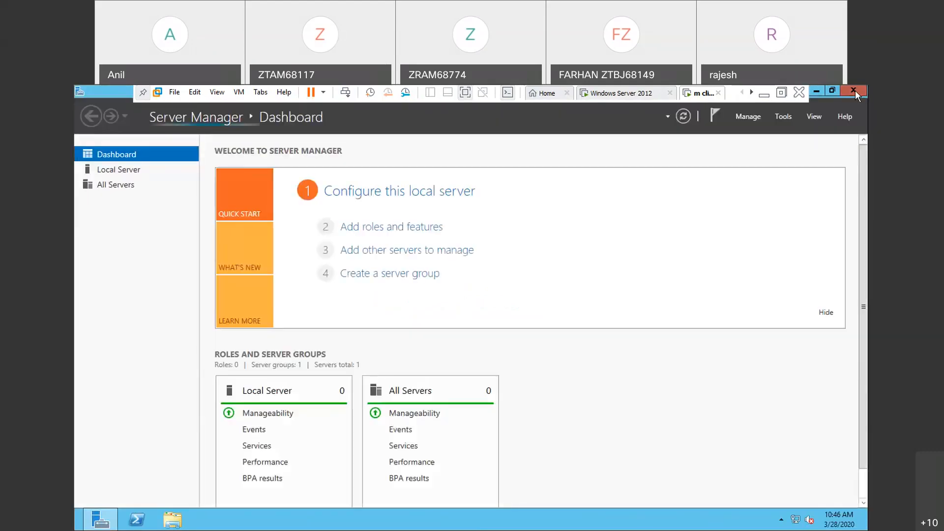
- Close Server Manager on the client and launch notepad to test the administrator's access
click(855, 91)
key(super+r)
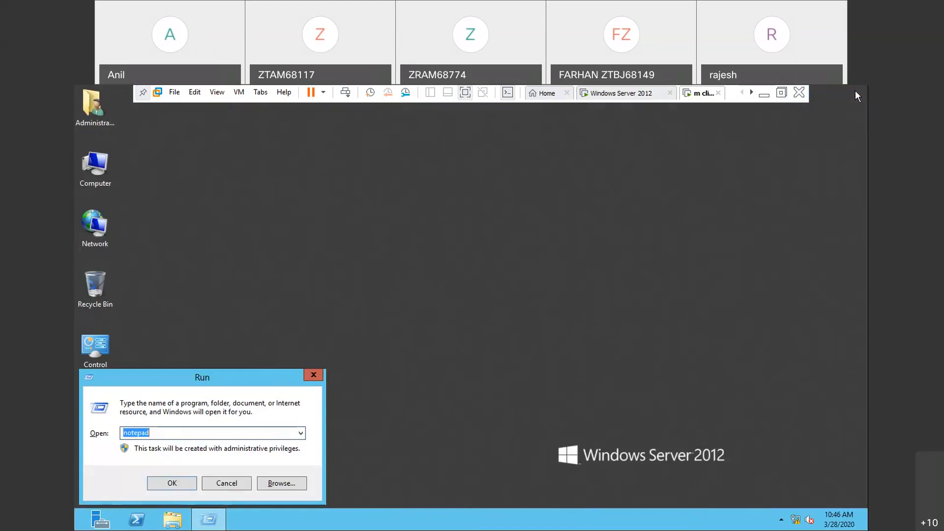
key(Return)
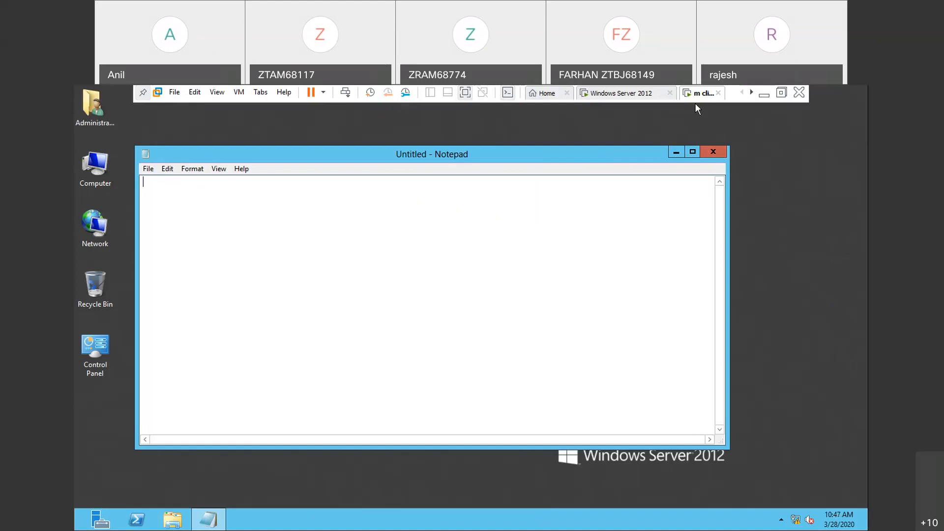
click(646, 133)
- Sign out the administrator and sign in to the client as s1 with the account password
key(ctrl+alt+Insert)
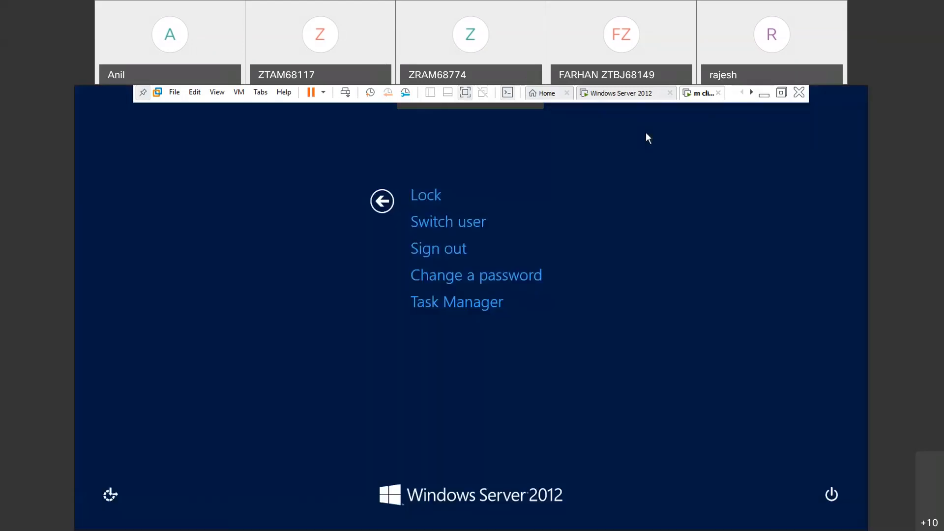
click(461, 248)
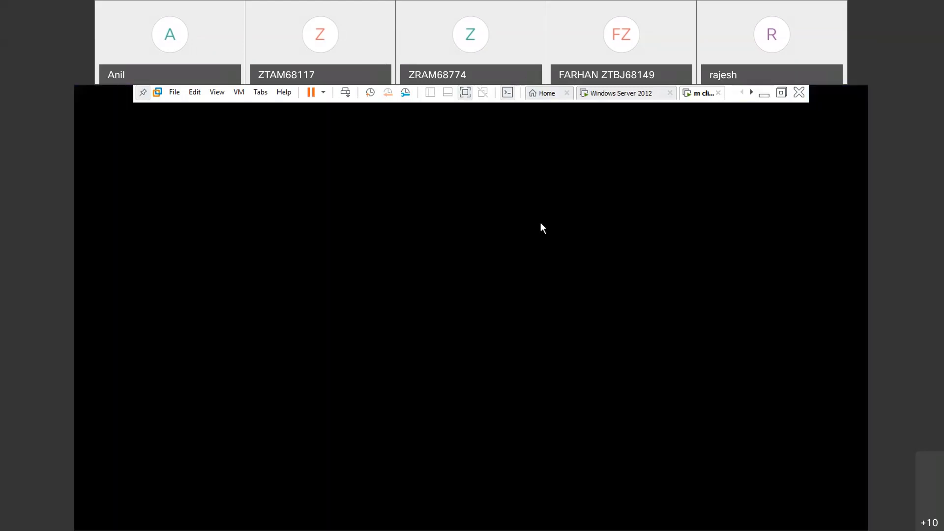
key(ctrl+alt+Insert)
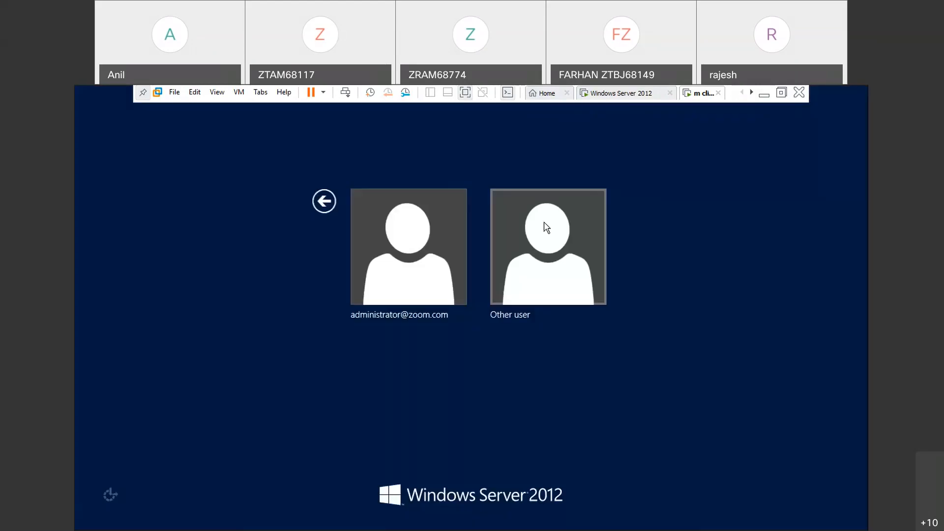
click(508, 265)
text(s1)
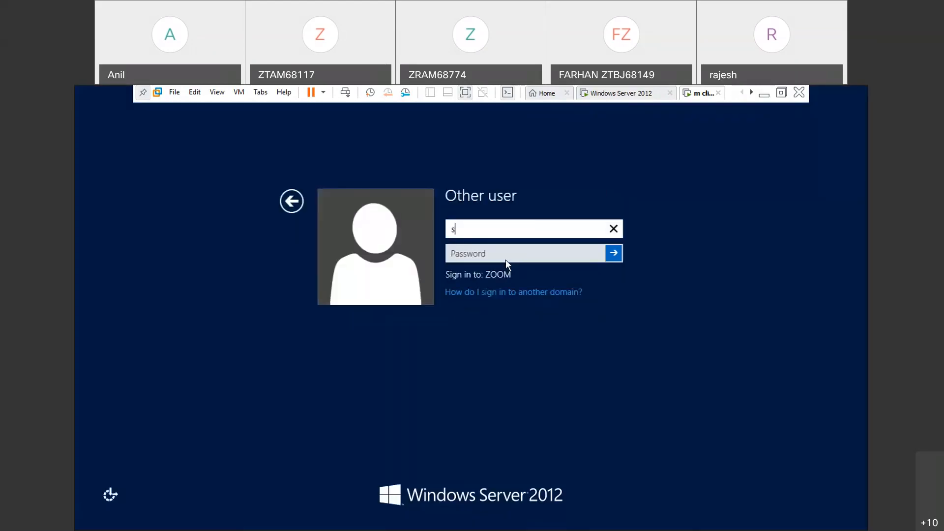
key(Return)
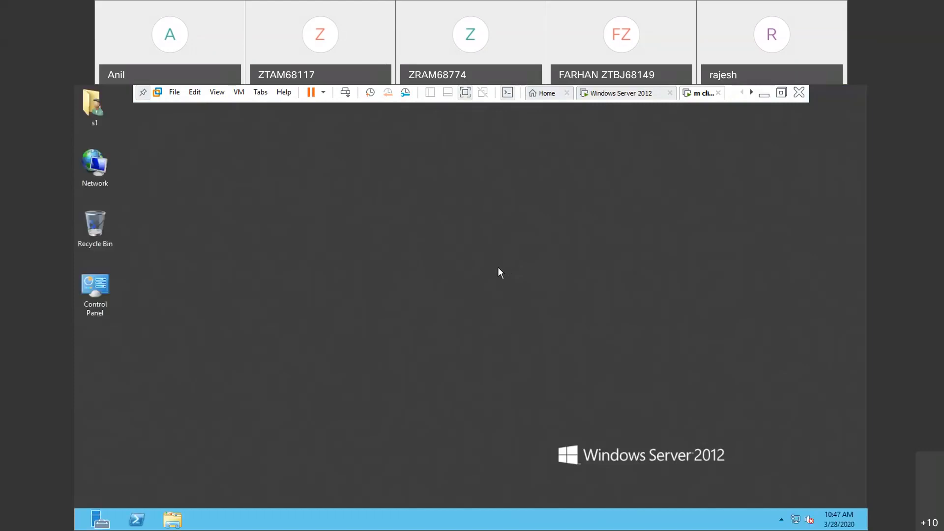
- Launch notepad on the client to test s1's access, and close it again
key(super+r)
text(no)
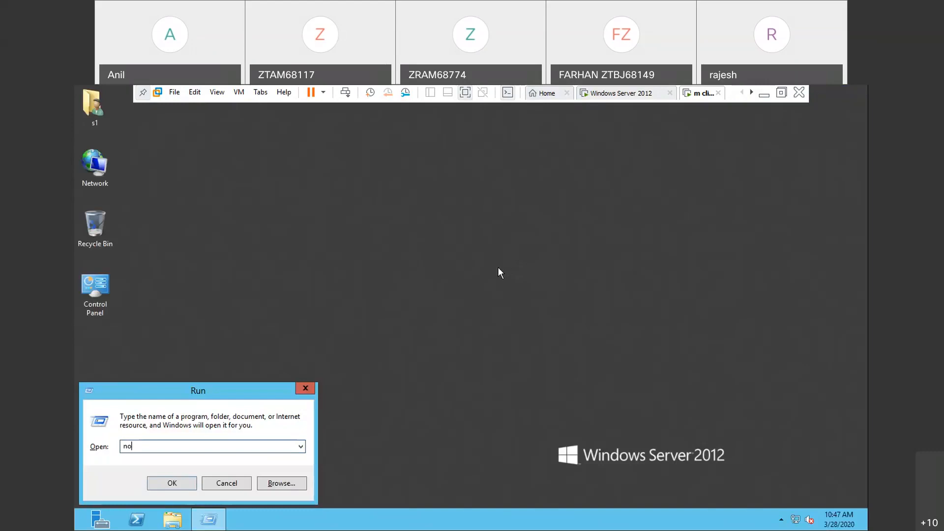
text(tepad)
key(Return)
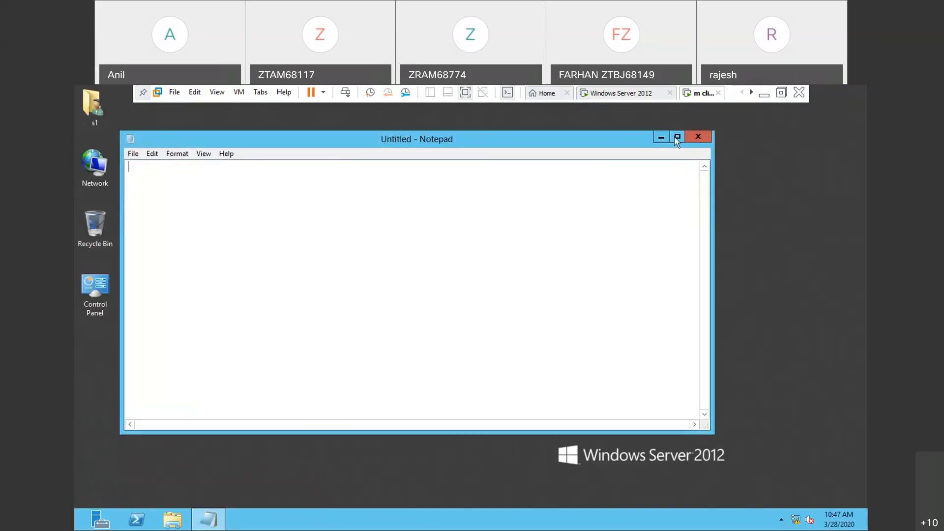
click(699, 146)
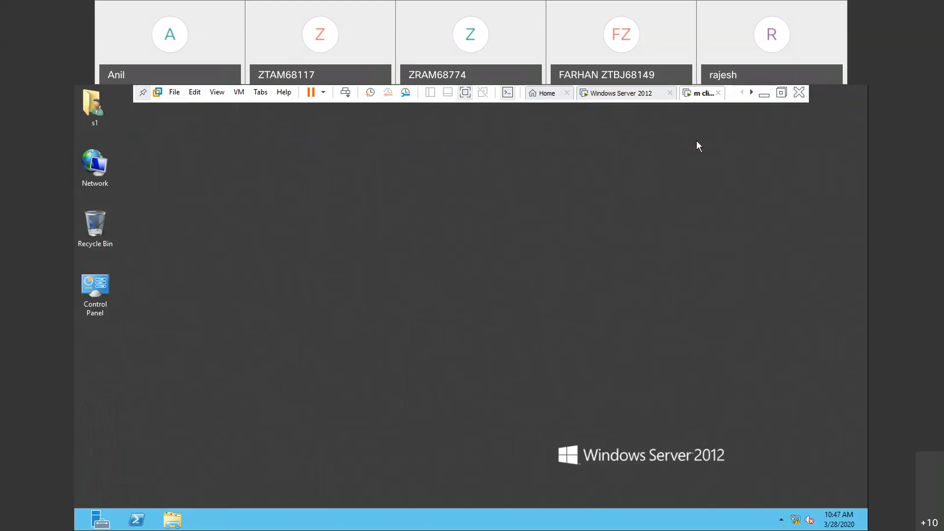
- Switch to the Windows Server 2012 virtual machine and close the Group Policy Management Editor
click(652, 97)
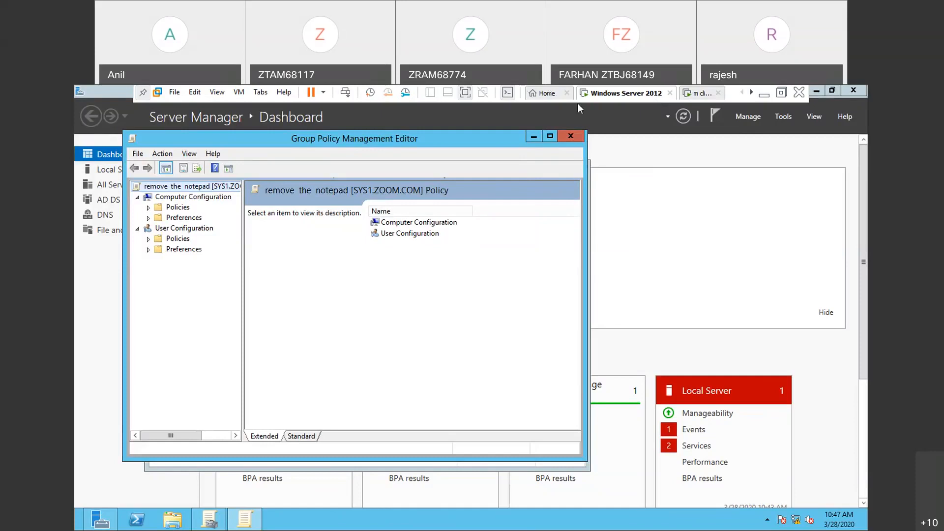
key(super)
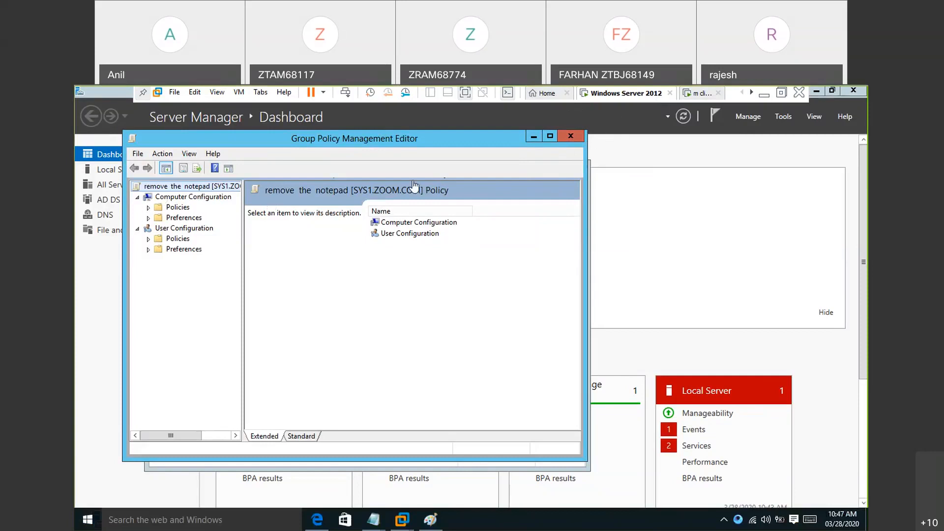
click(568, 139)
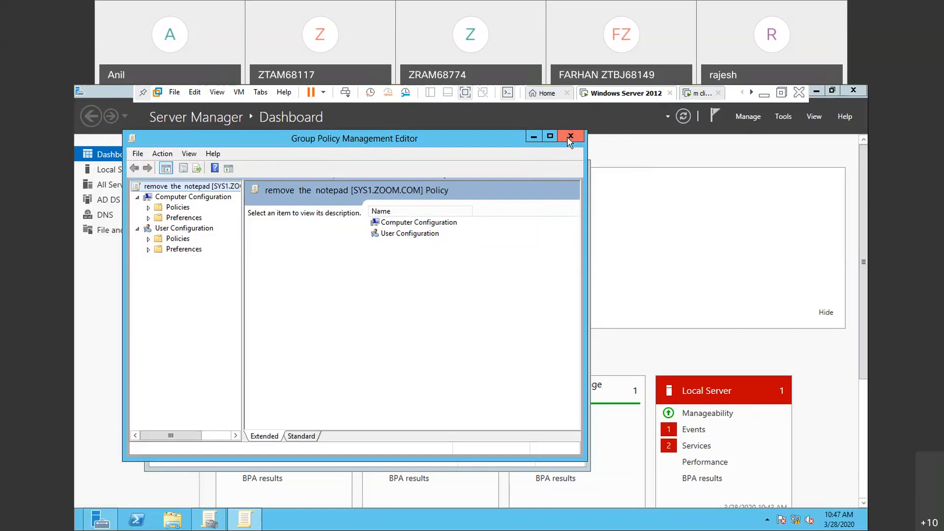
click(569, 137)
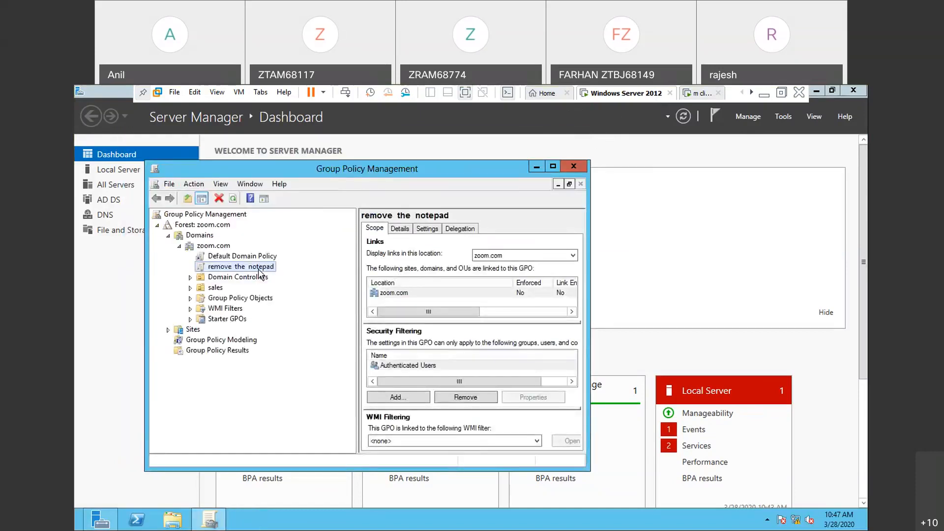
- Expand Group Policy Objects and review the scope of the "remove the computer icon to sales" and "remove the notepad" policies
click(259, 270)
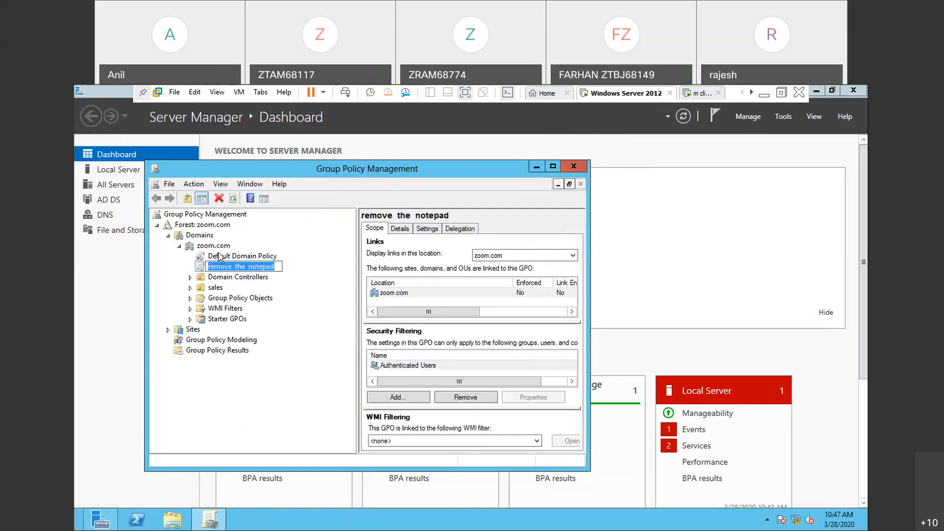
key(Escape)
double_click(232, 302)
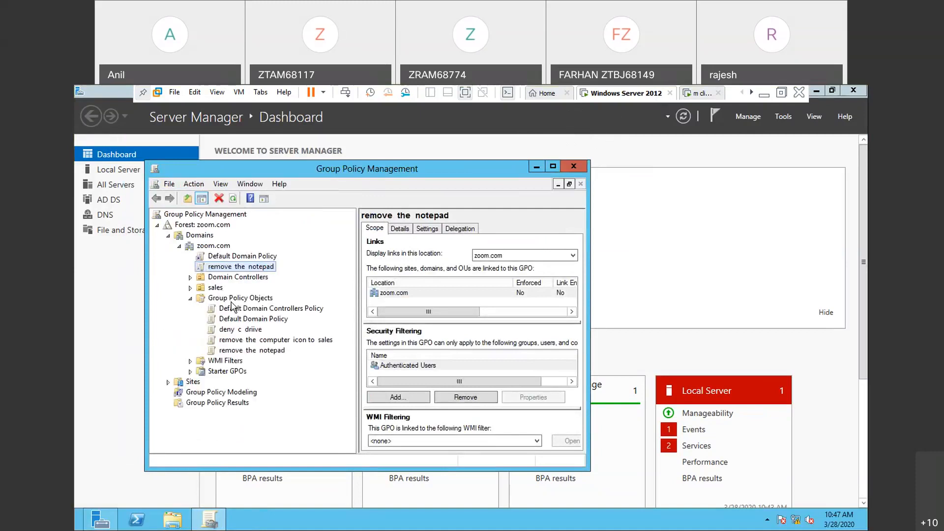
click(256, 341)
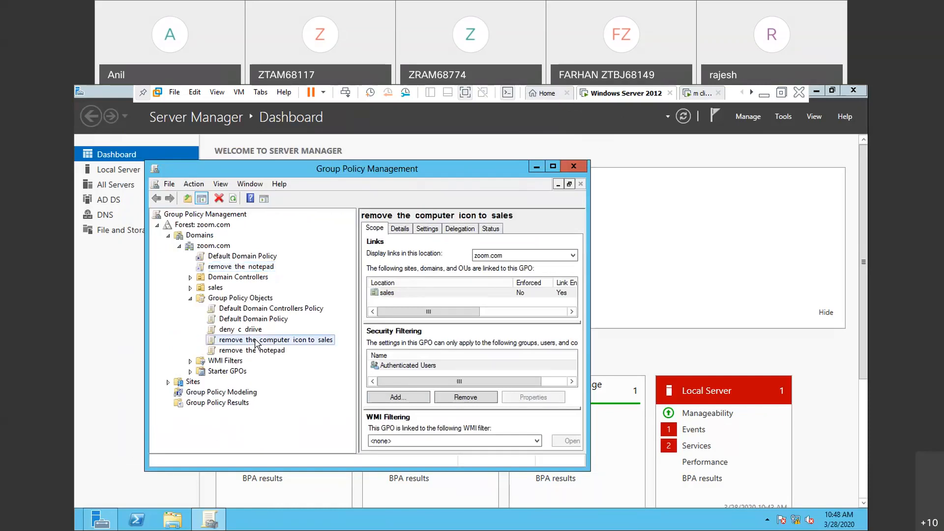
click(253, 351)
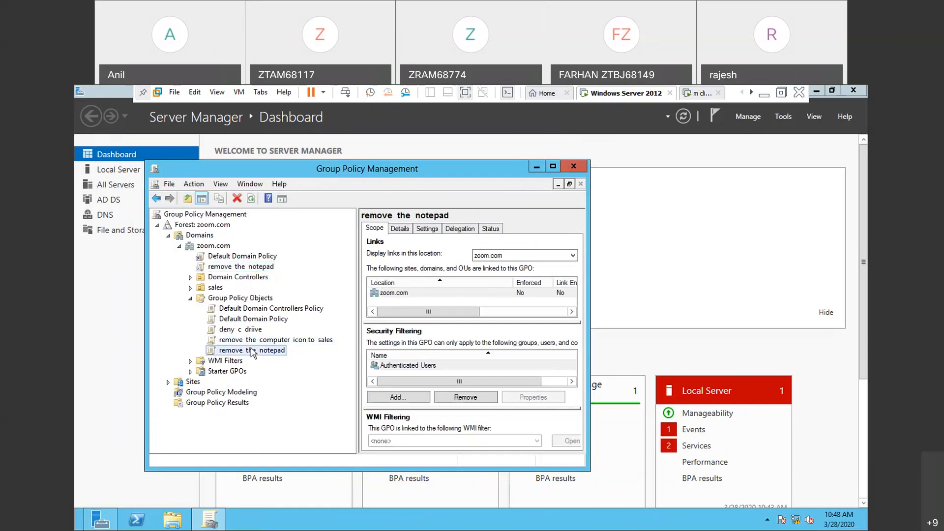
drag(254, 330, 273, 309)
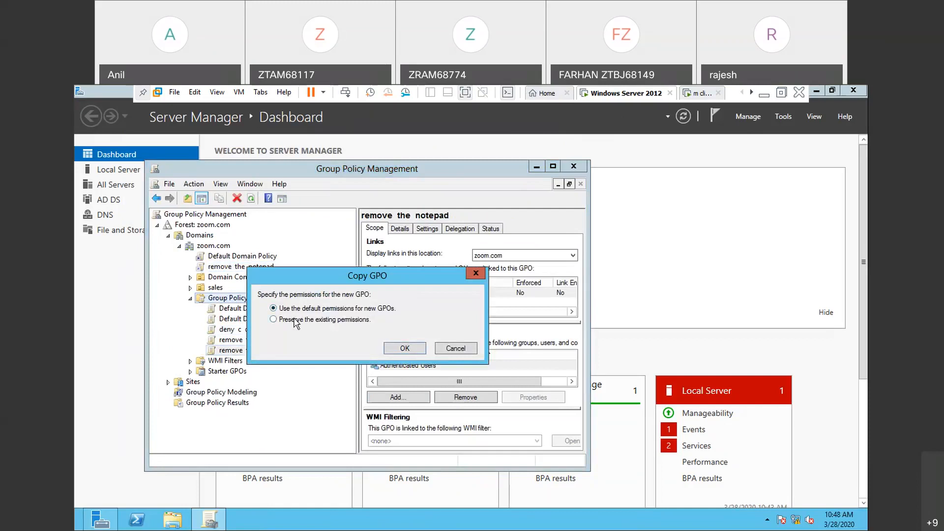
click(476, 273)
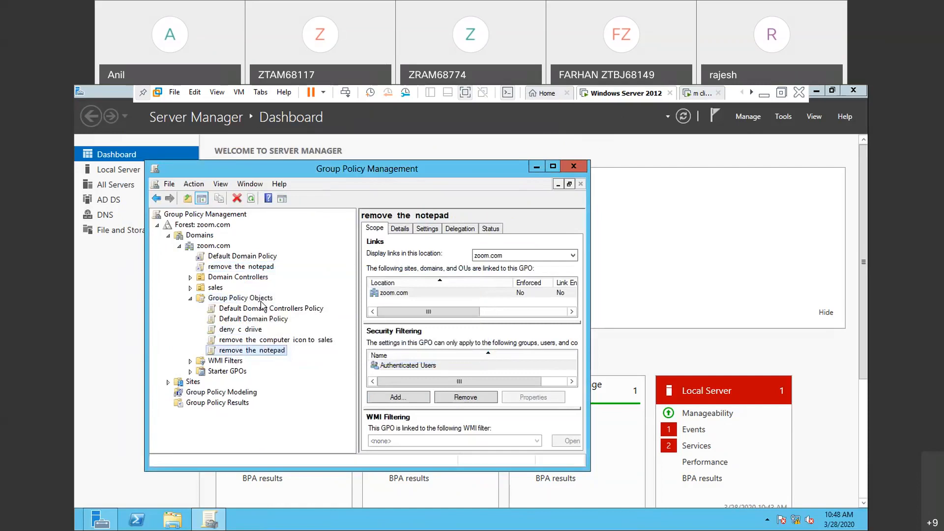
- Expand the sales OU's policy links and check the options available for the "remove the notepad" link under zoom.com
click(190, 289)
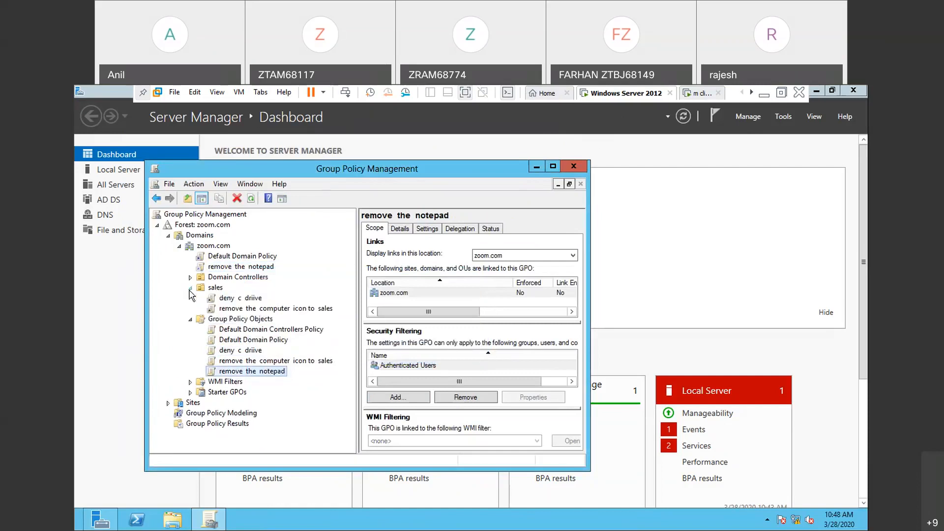
click(245, 268)
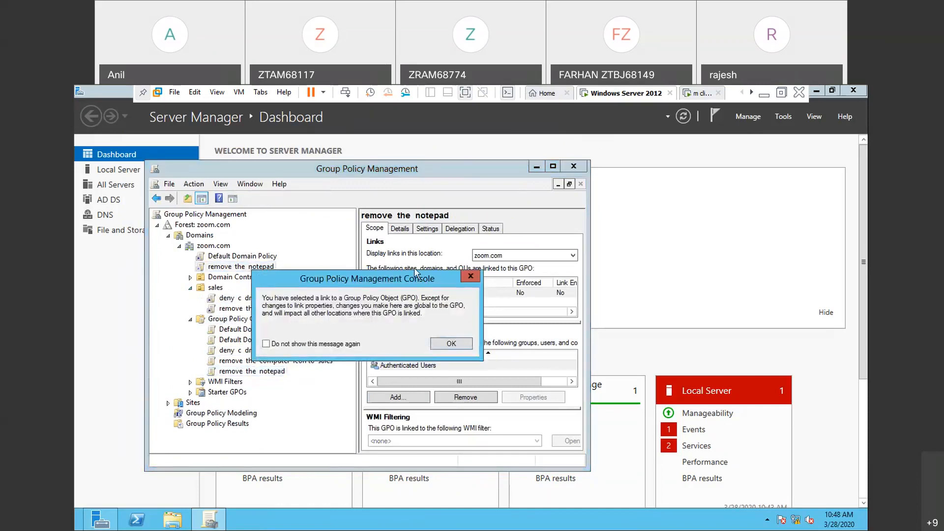
click(472, 277)
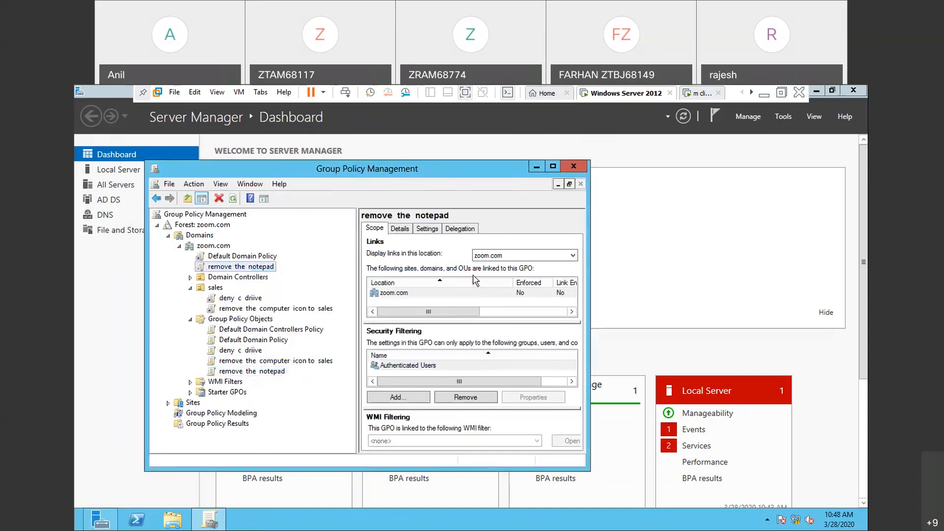
right_click(275, 268)
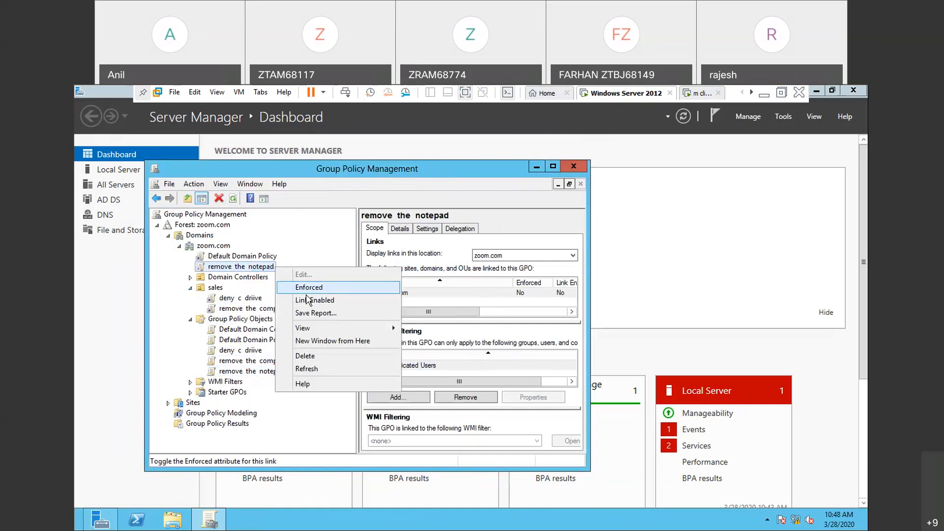
click(257, 270)
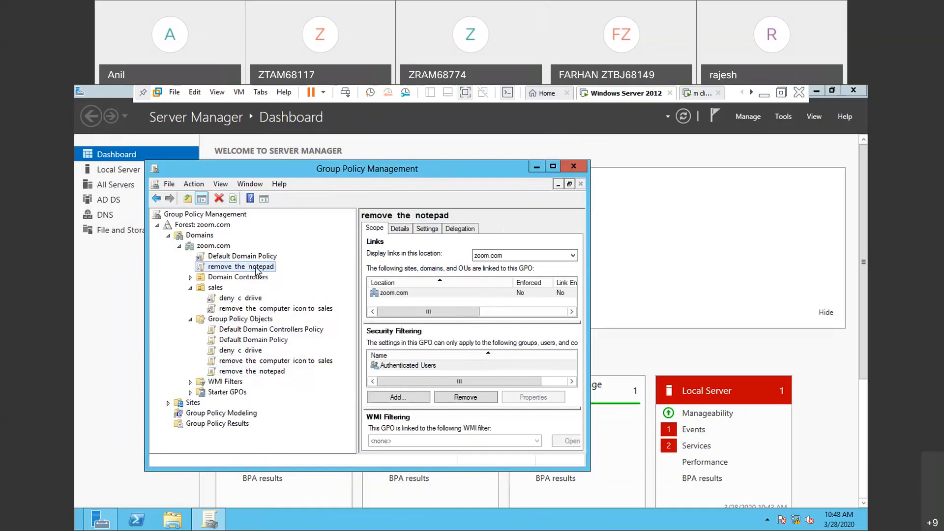
right_click(254, 268)
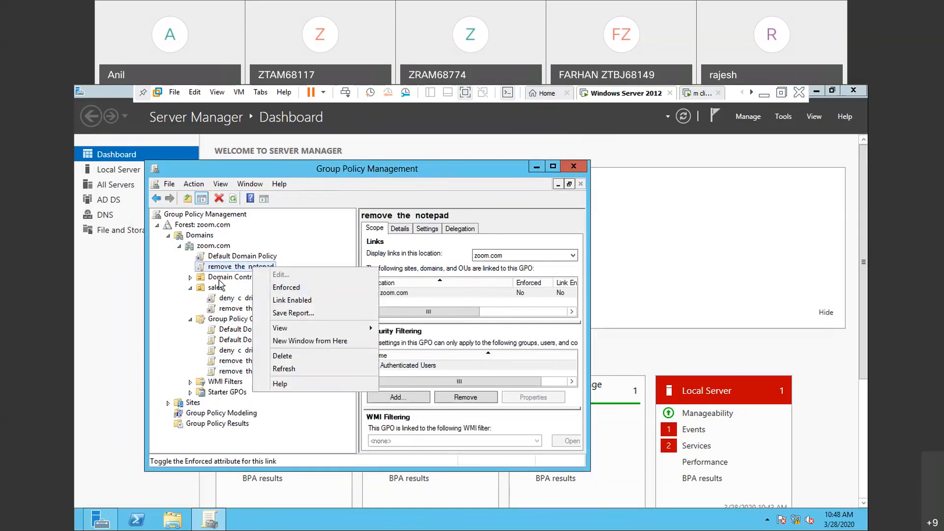
click(224, 269)
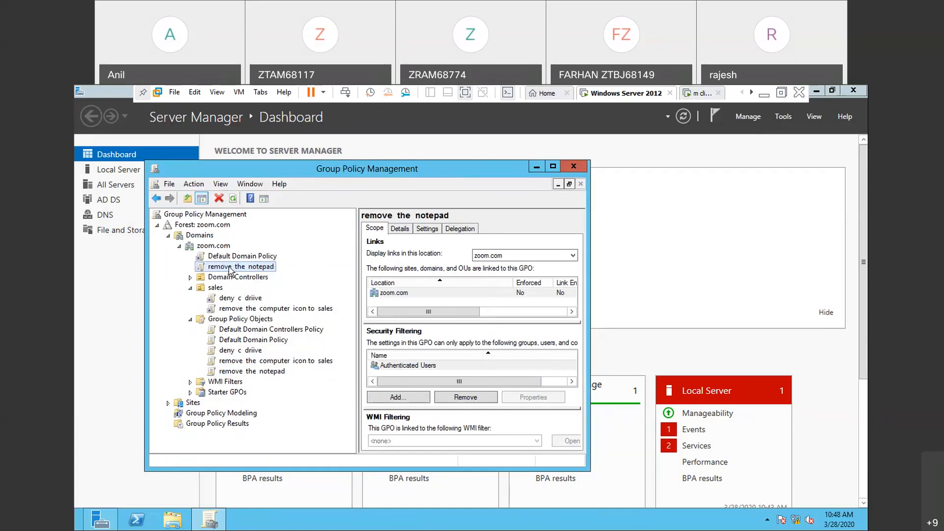
- Check which actions are offered for the "remove the notepad" link under zoom.com
right_click(230, 271)
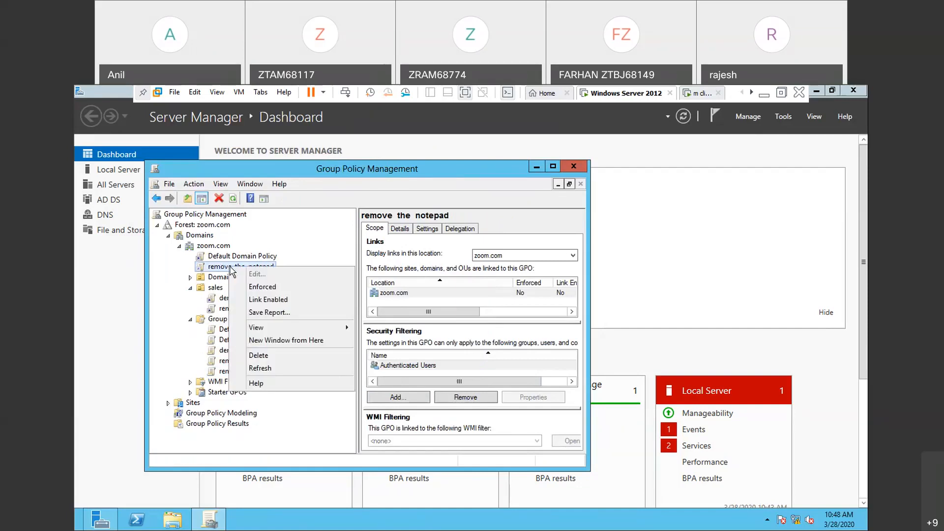
click(194, 184)
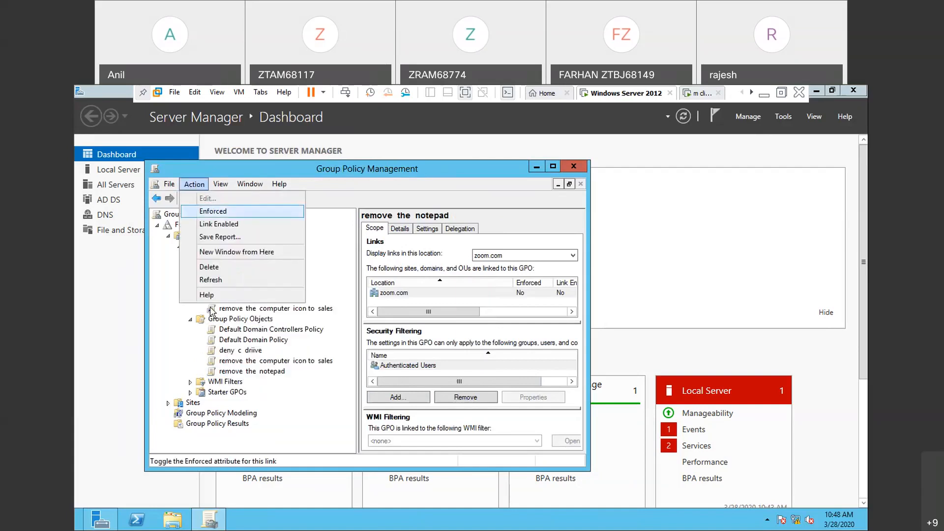
click(168, 298)
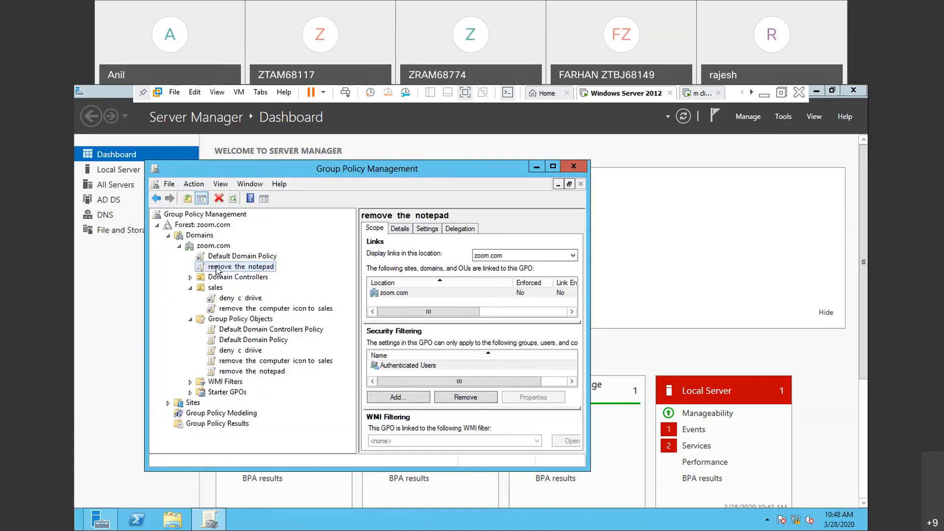
- Collapse and re-expand the zoom.com domain, reselect the "remove the notepad" link and check its available options
click(179, 247)
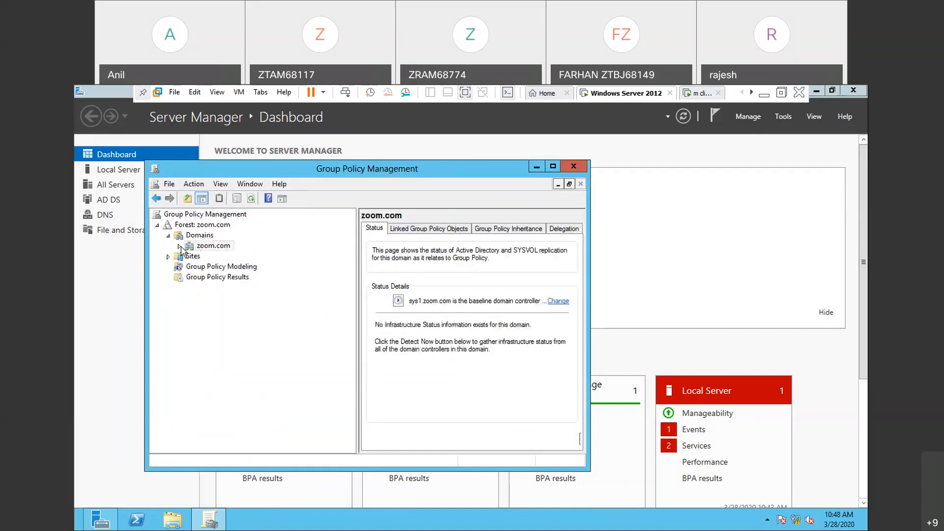
click(180, 247)
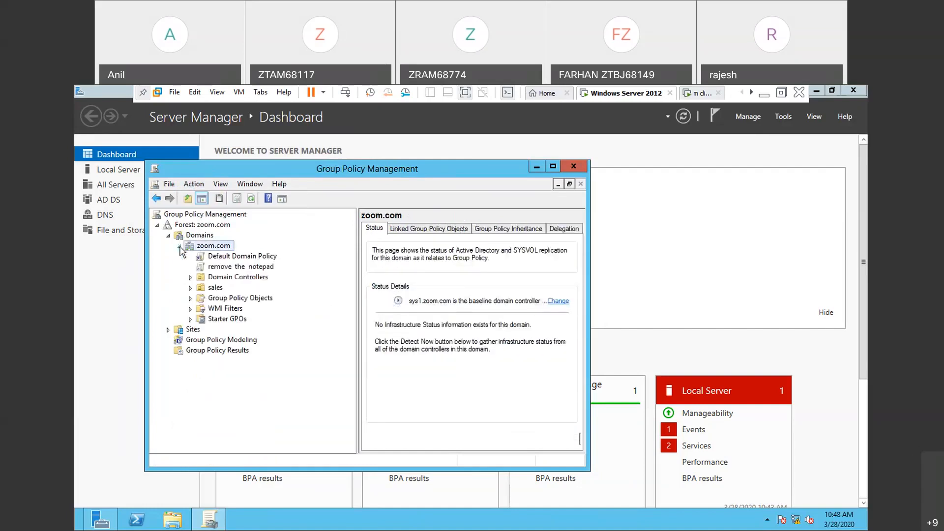
click(229, 268)
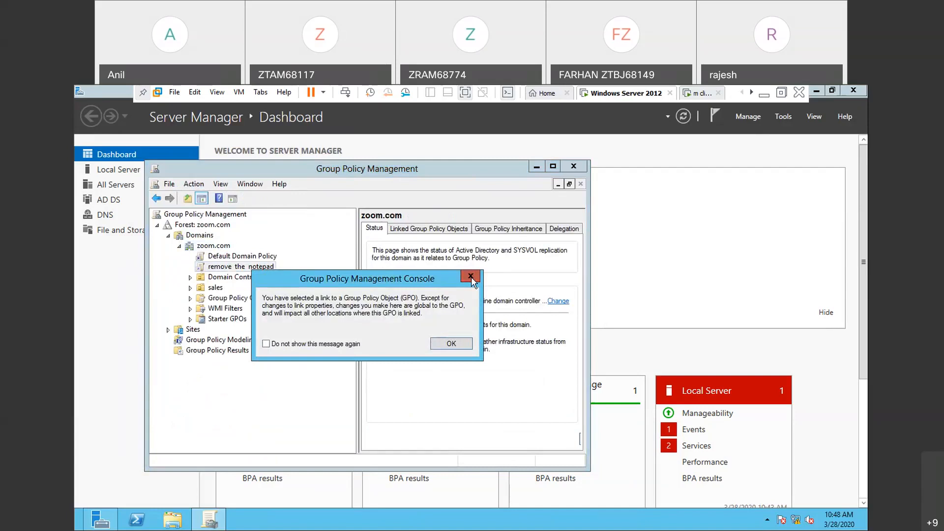
click(471, 277)
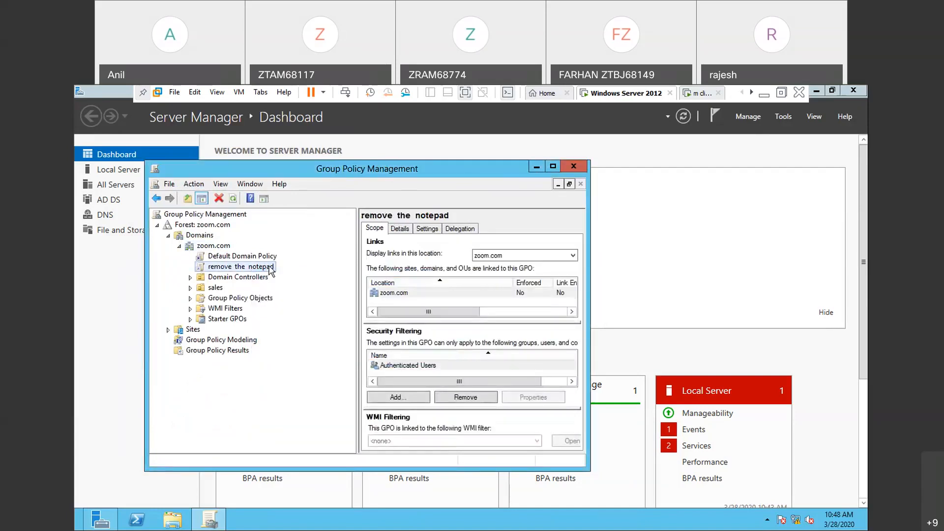
right_click(271, 270)
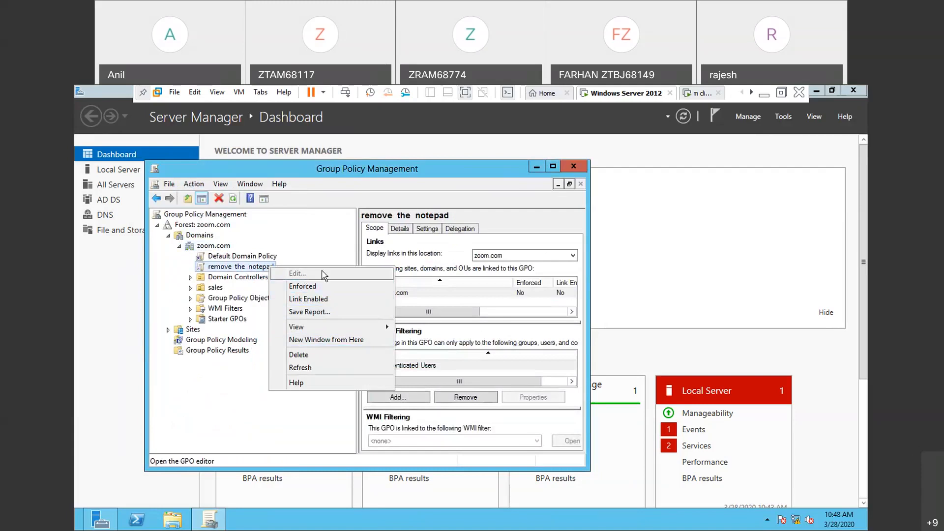
- Close and reopen Group Policy Management, and check whether the "remove the notepad" link can be edited
click(582, 170)
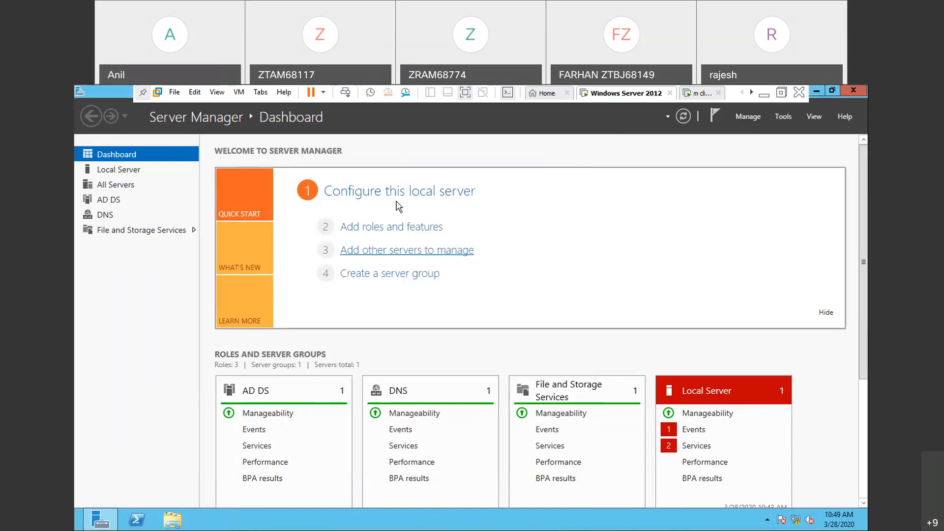
click(787, 117)
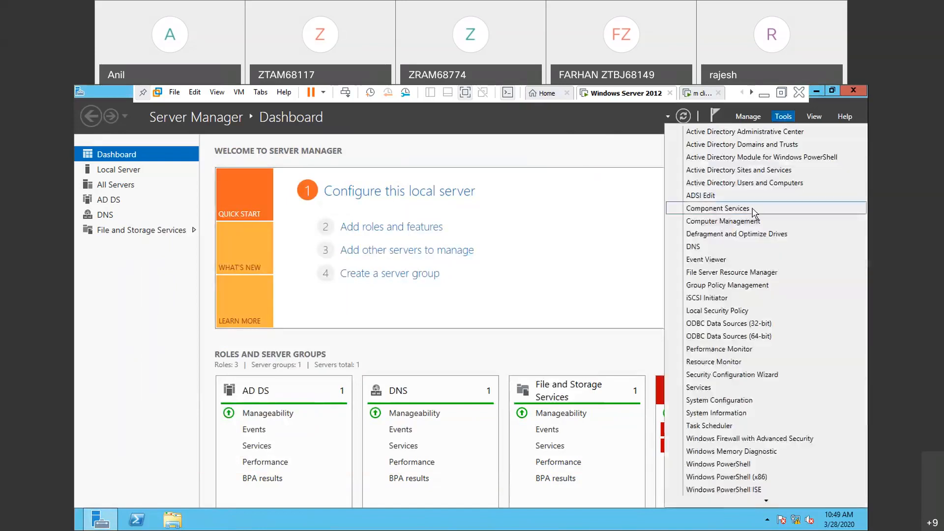
click(735, 285)
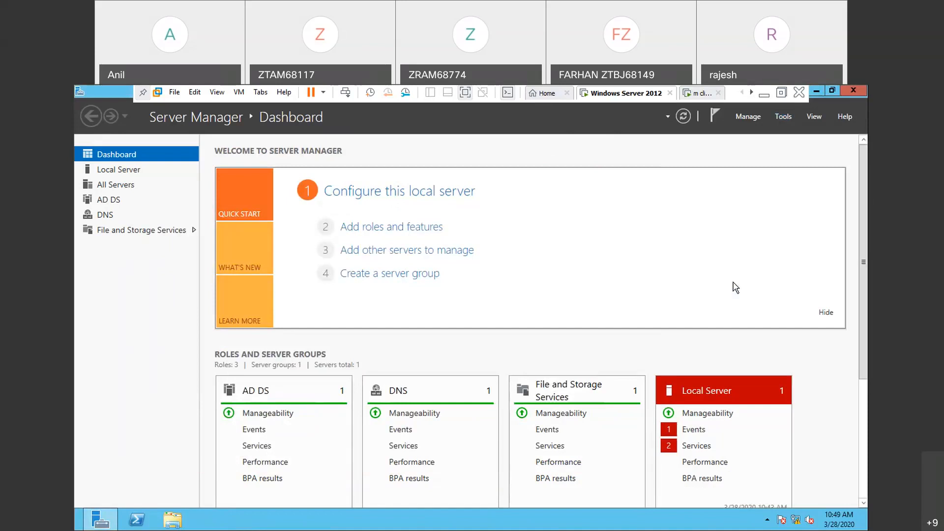
right_click(268, 270)
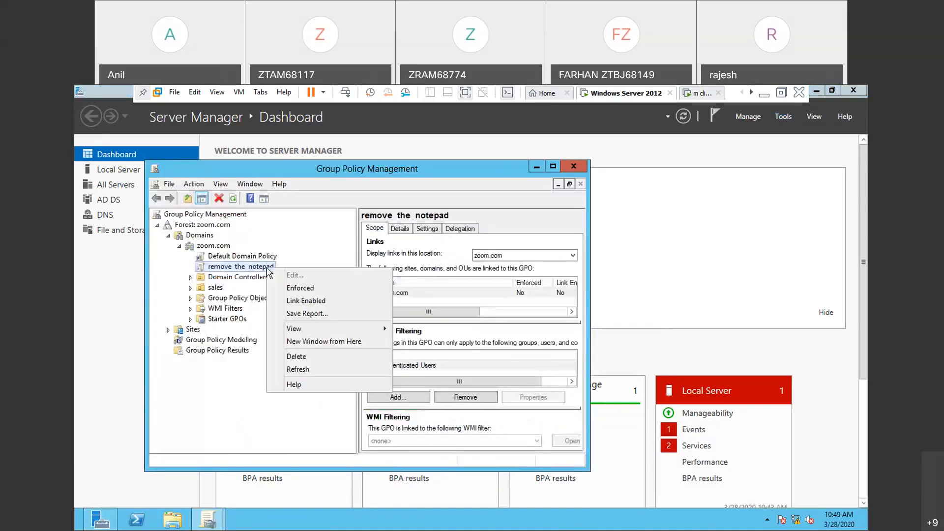
click(197, 186)
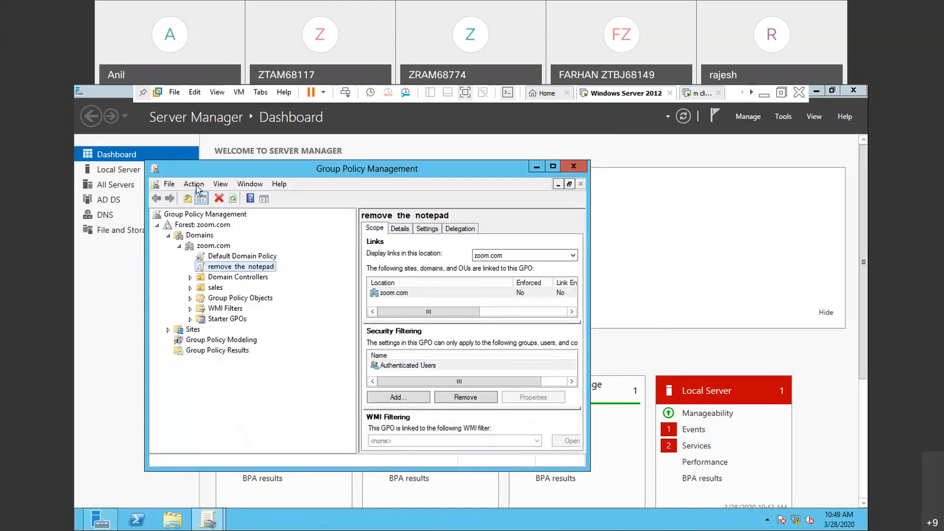
click(197, 186)
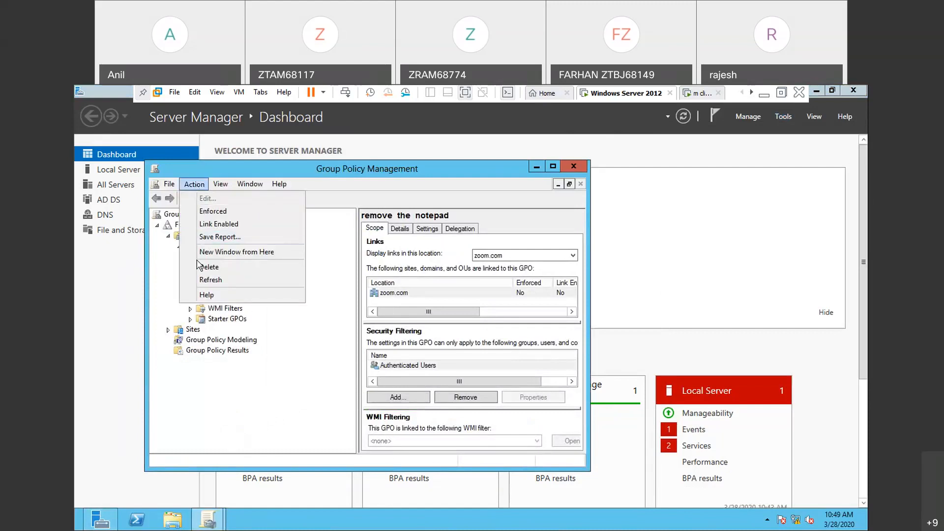
click(164, 265)
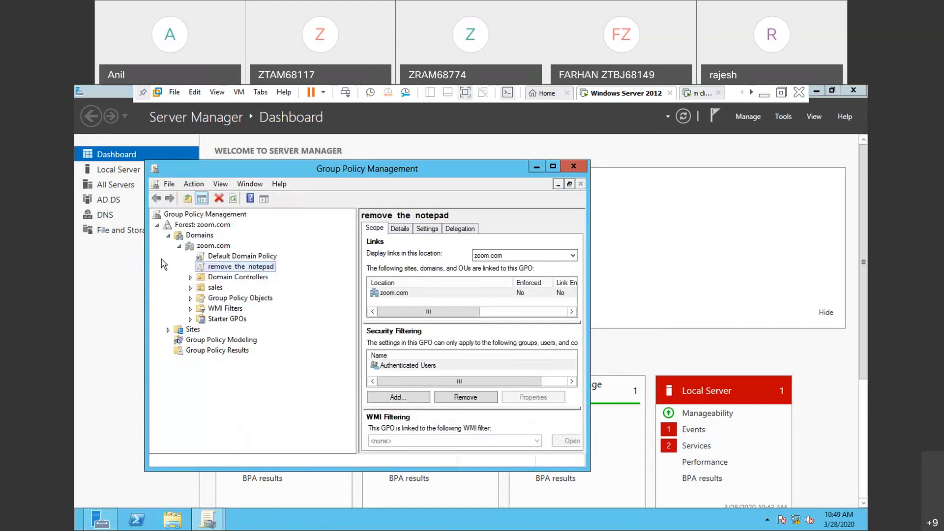
- Select the Default Domain Policy link under zoom.com and check its scope and available options for comparison
click(238, 258)
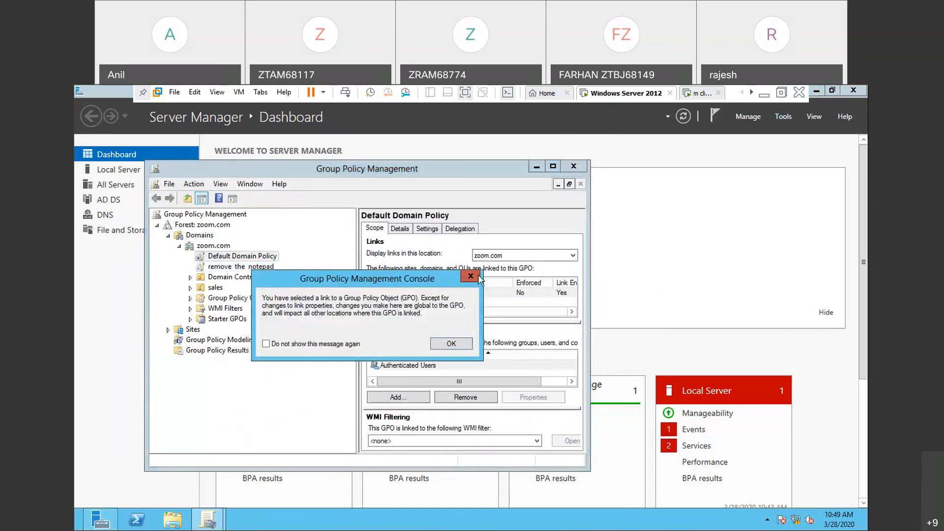
click(471, 276)
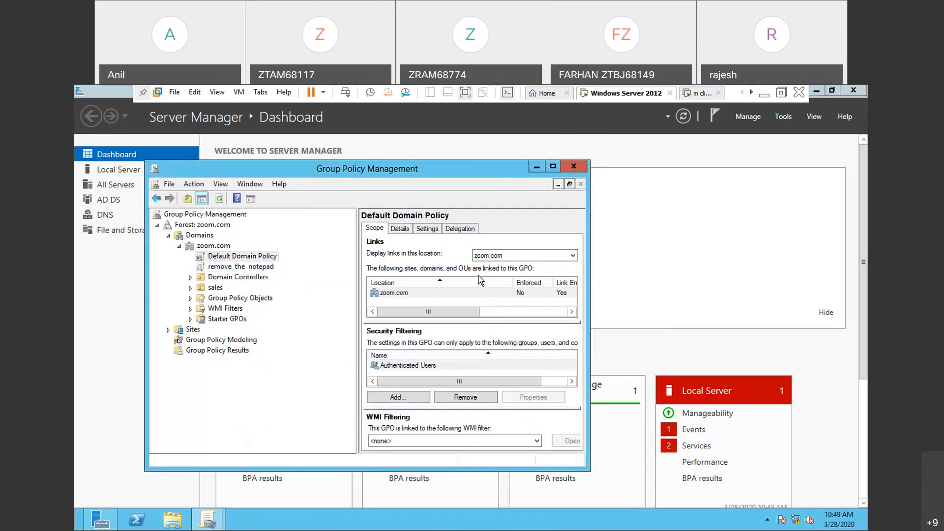
right_click(269, 260)
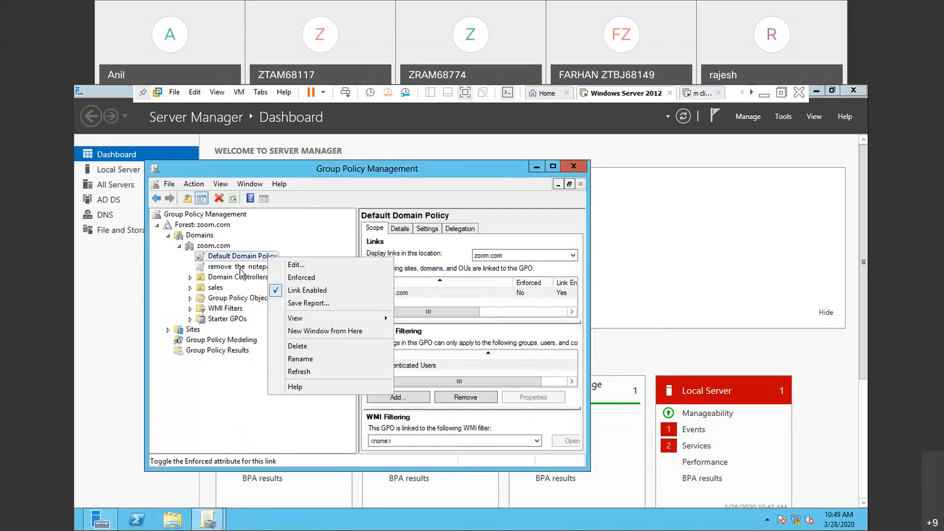
- Reselect the "remove the notepad" link, refresh it and check its available options again
click(240, 267)
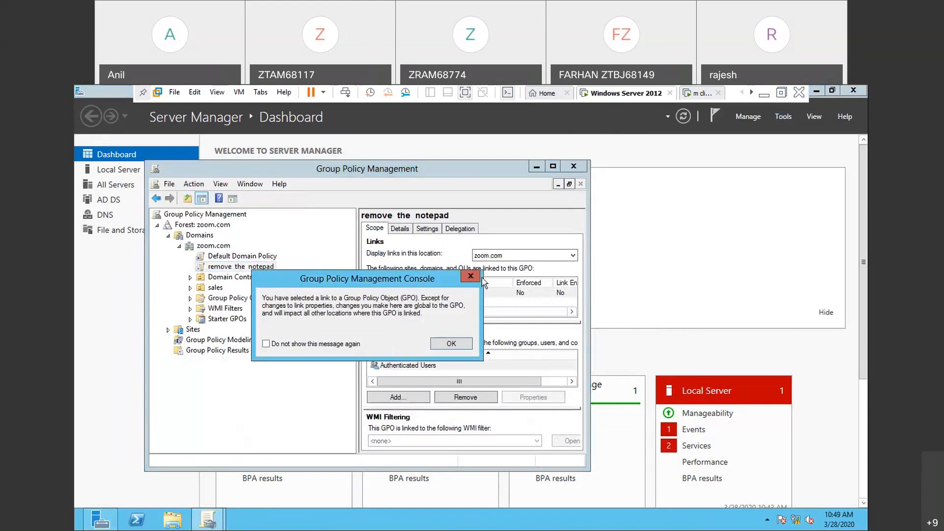
click(466, 277)
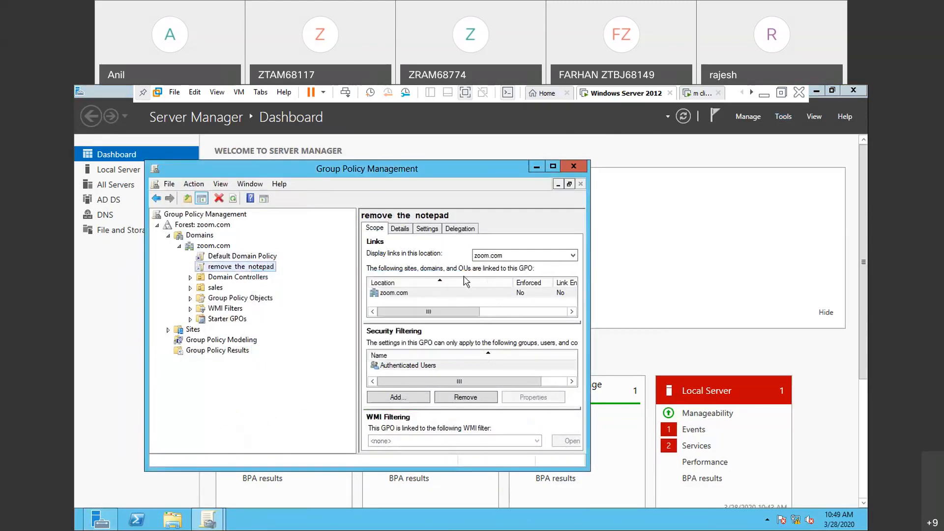
right_click(274, 270)
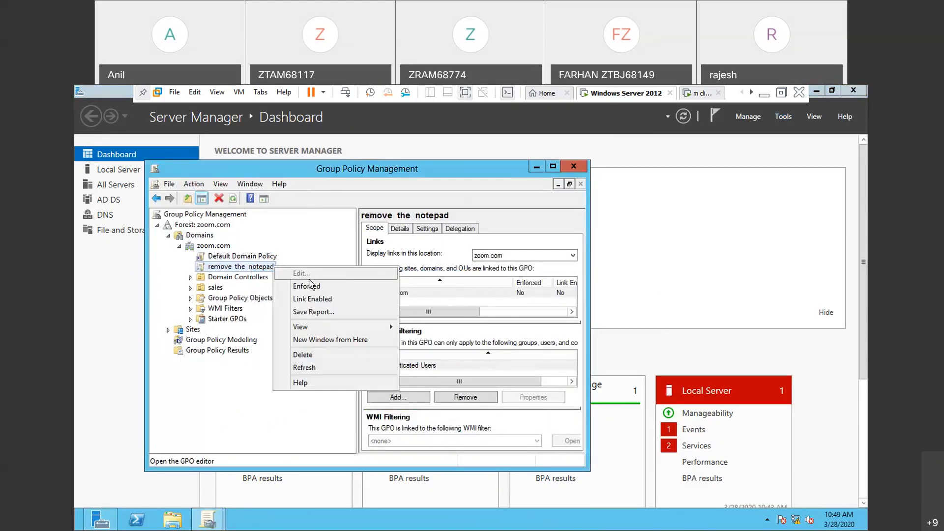
click(304, 372)
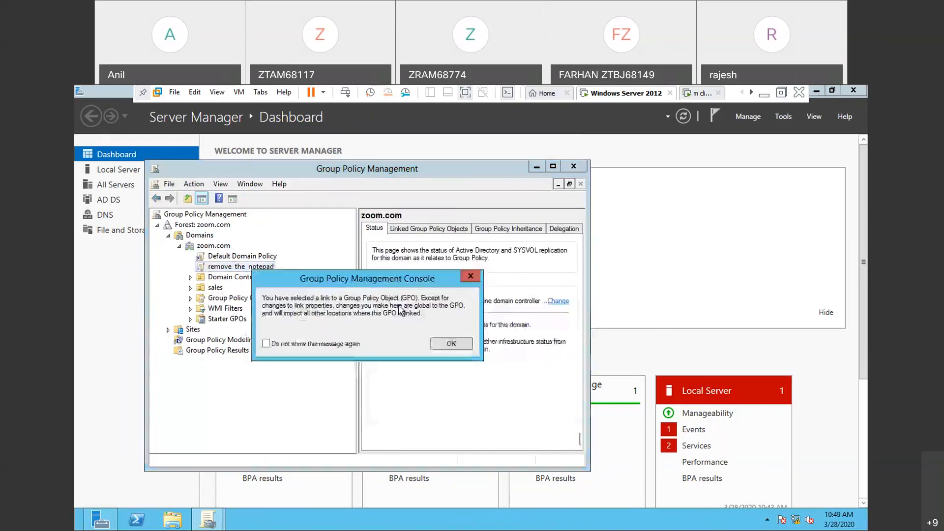
click(470, 277)
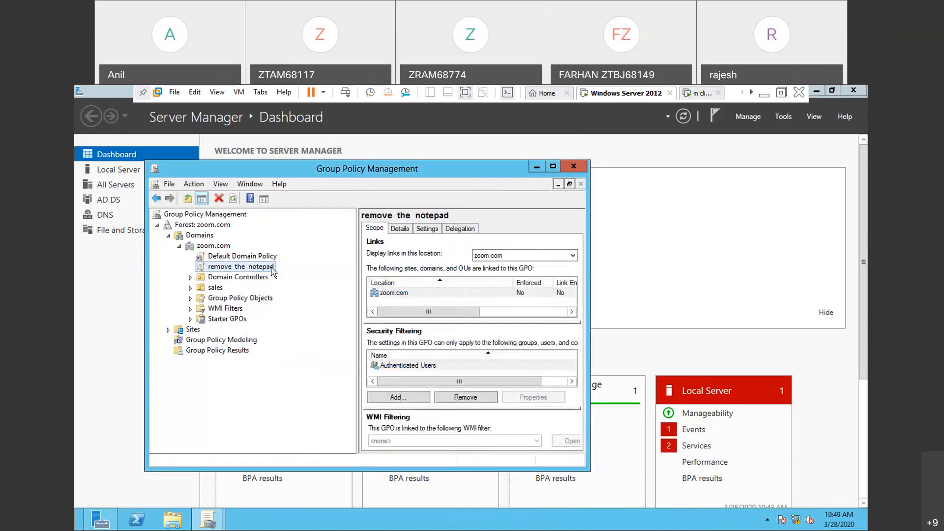
right_click(272, 267)
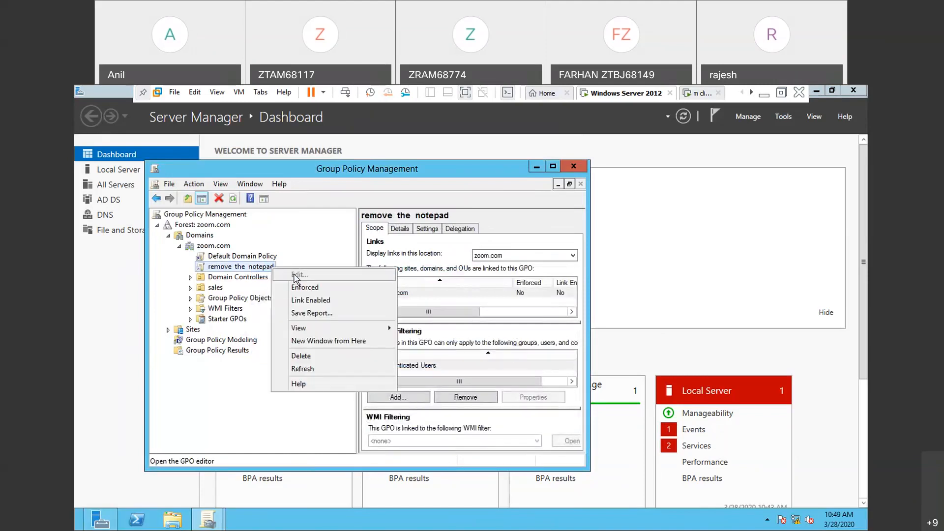
click(246, 266)
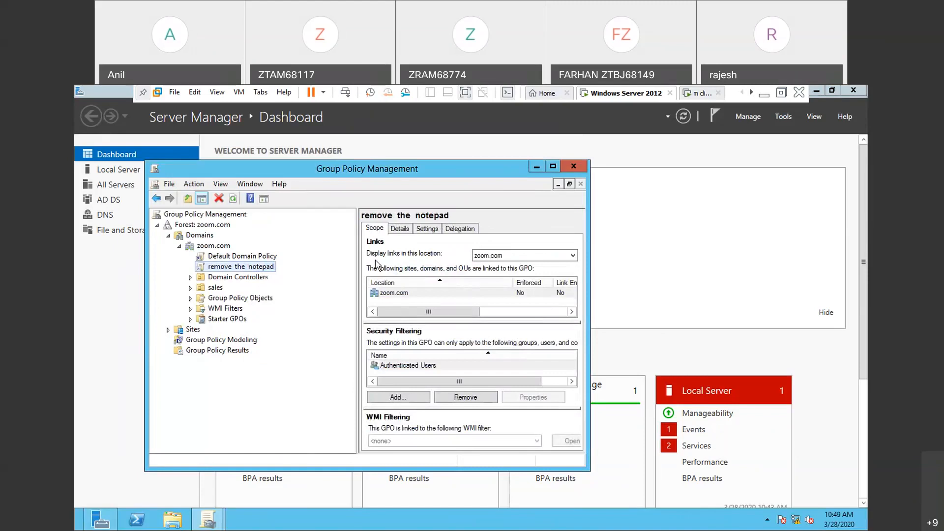
- Review the details and settings report of the "remove the notepad" policy, and recheck its link options
click(399, 229)
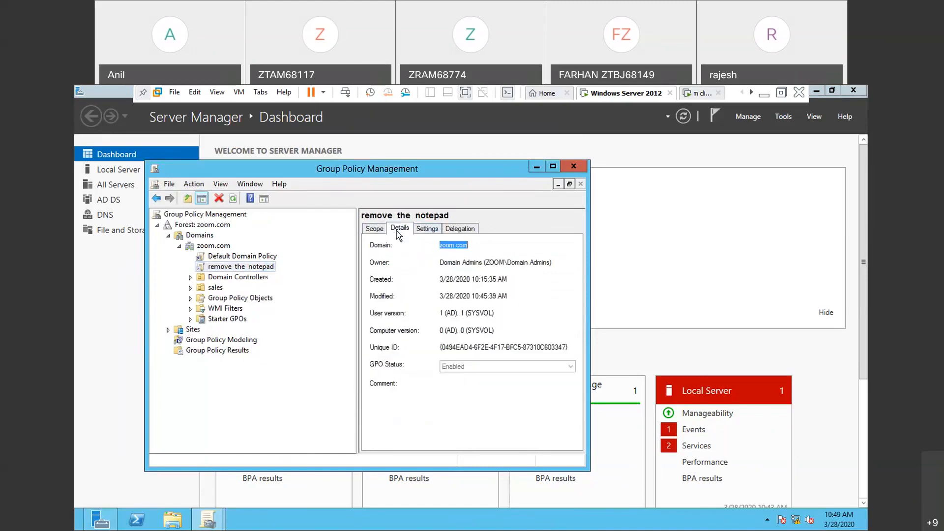
click(433, 230)
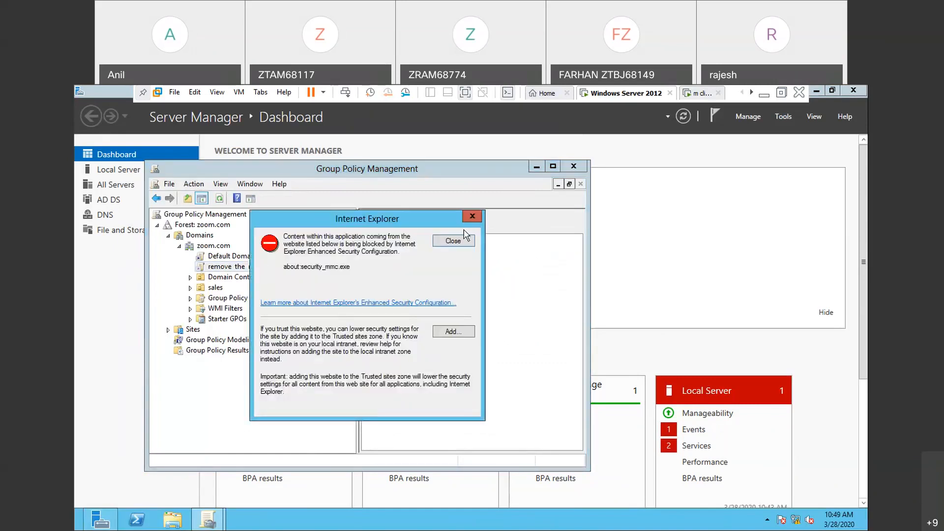
click(472, 218)
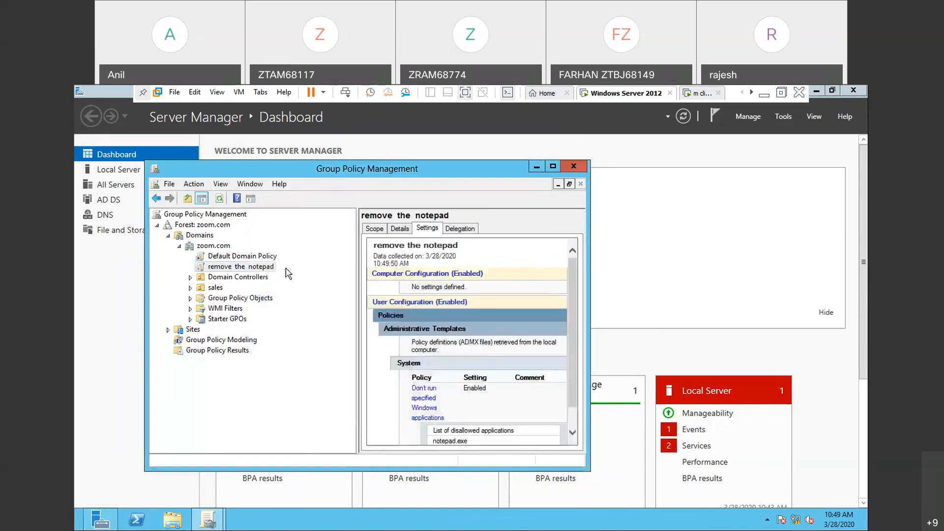
click(273, 272)
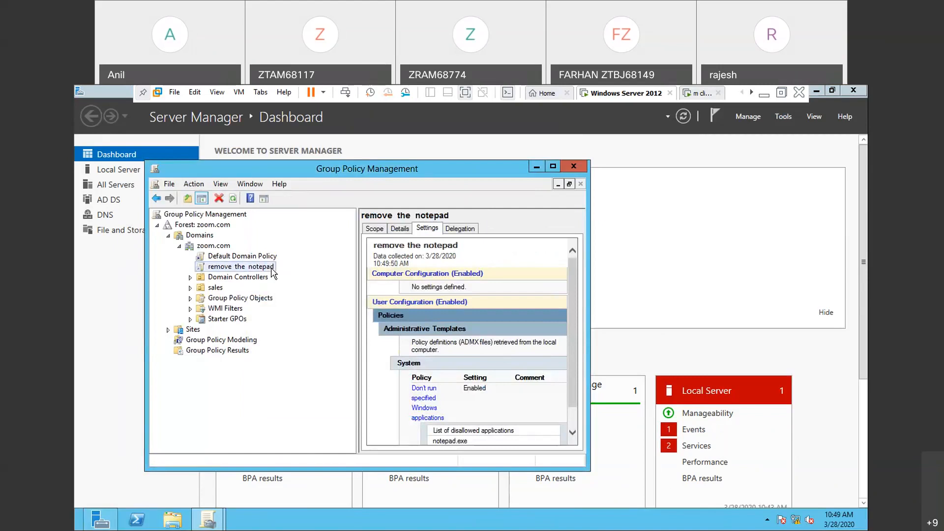
right_click(273, 272)
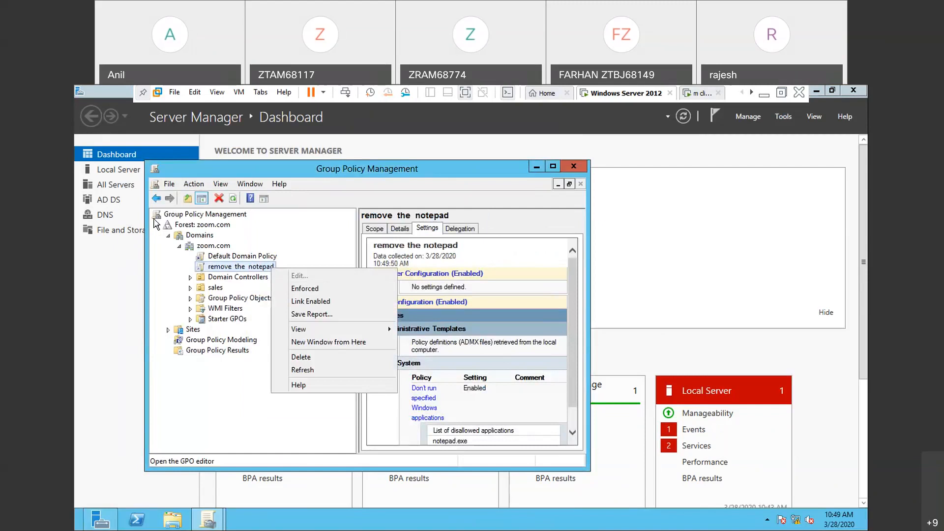
- Go back to the zoom.com domain, view its properties and close them without changes
click(157, 199)
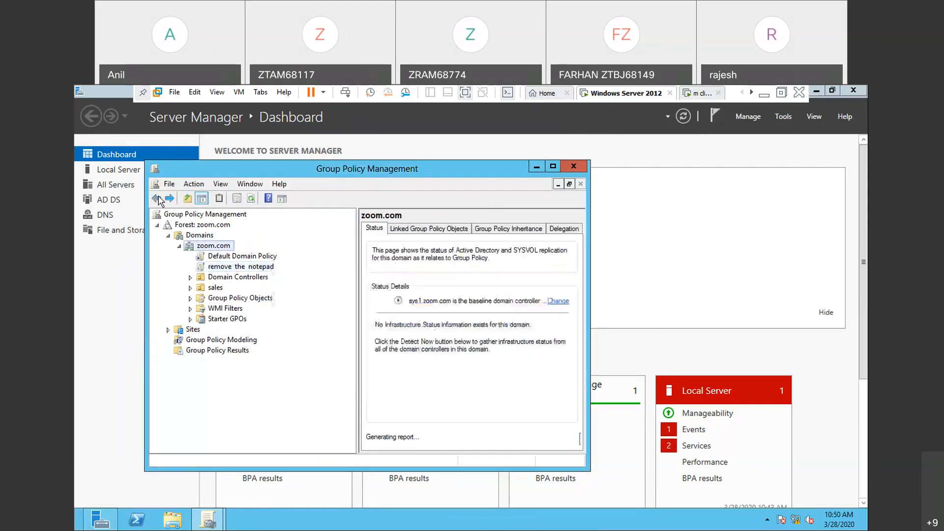
click(194, 184)
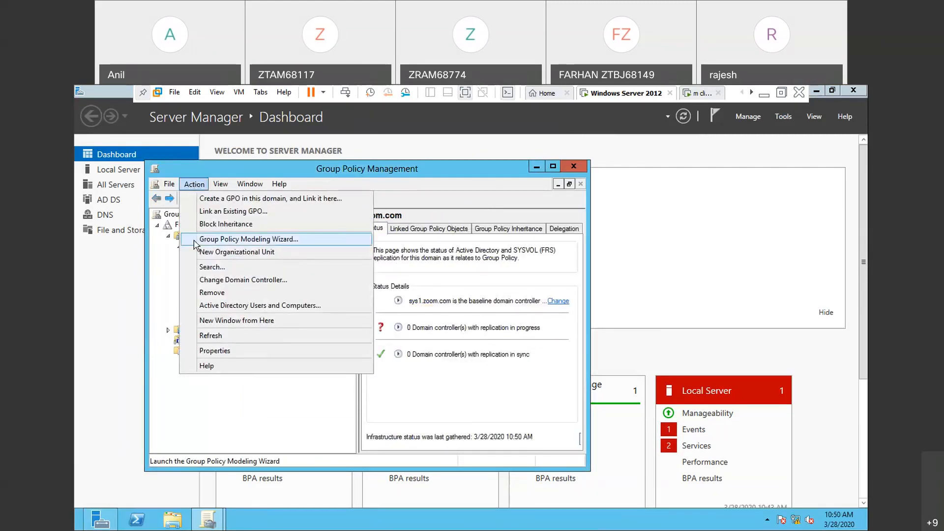
click(207, 351)
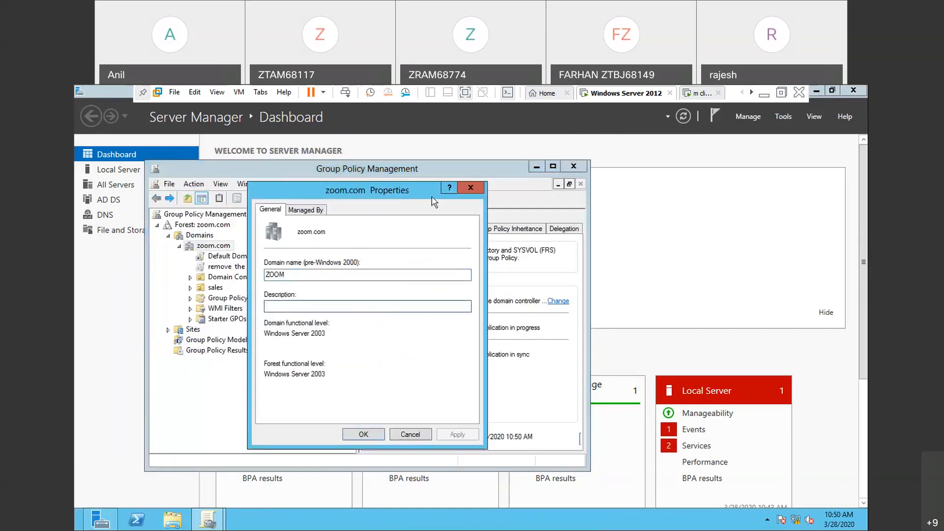
click(469, 191)
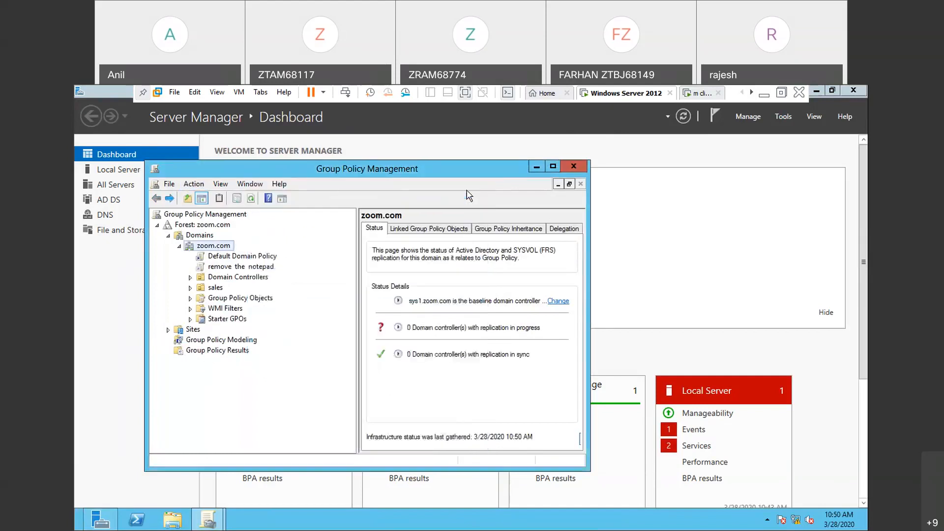
- Hide the console tree and go up one level to the Domains list
click(202, 199)
click(188, 199)
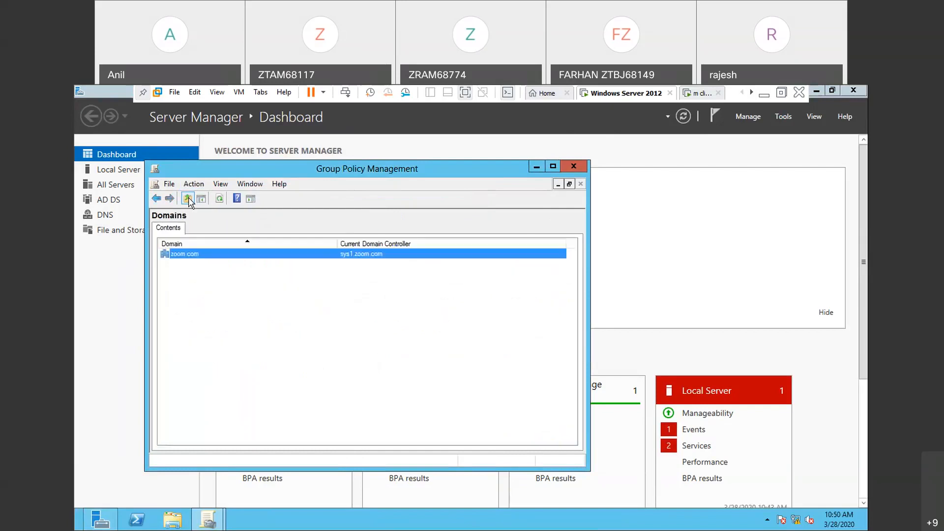
- Show the console tree again and go up to the zoom.com forest level, refreshing the view
click(200, 199)
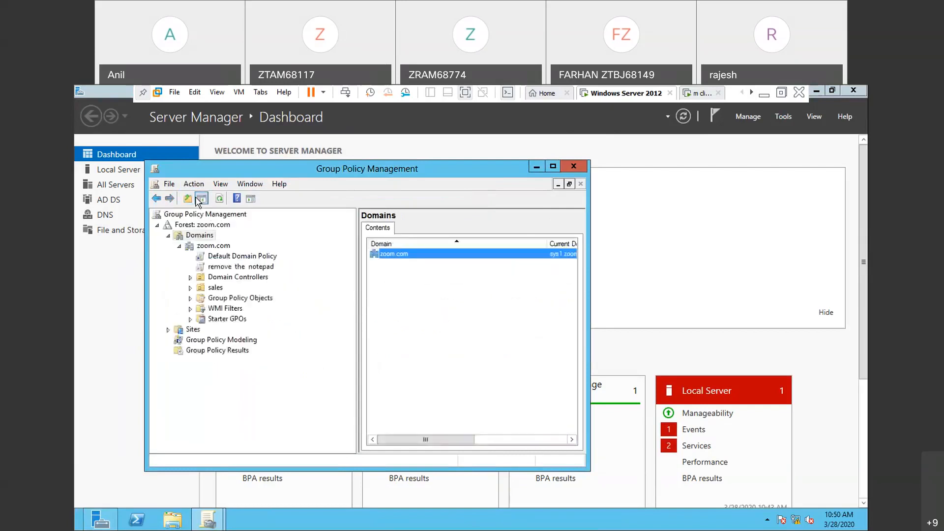
click(218, 201)
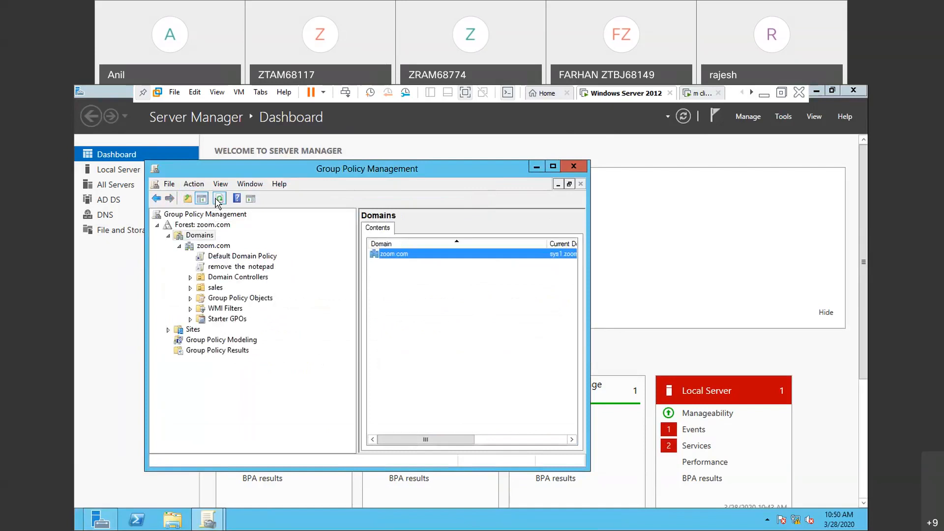
click(188, 202)
click(220, 199)
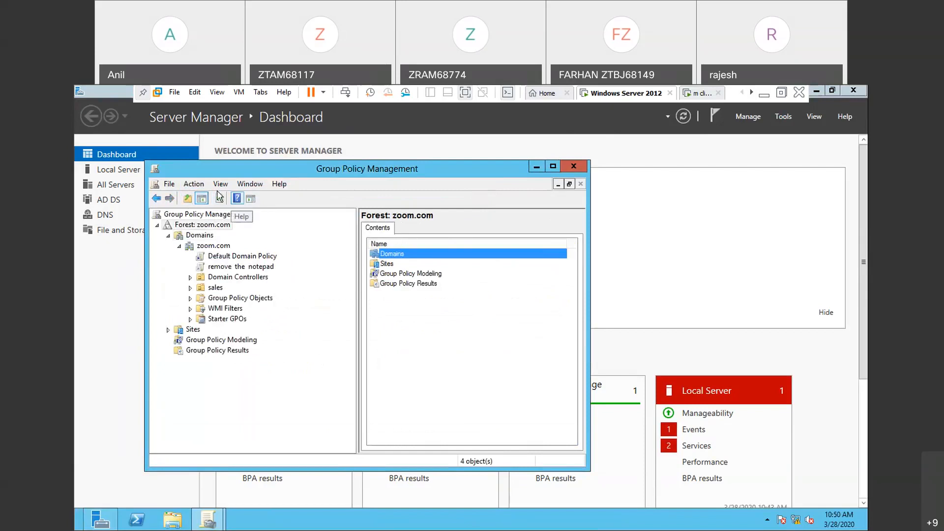
click(219, 186)
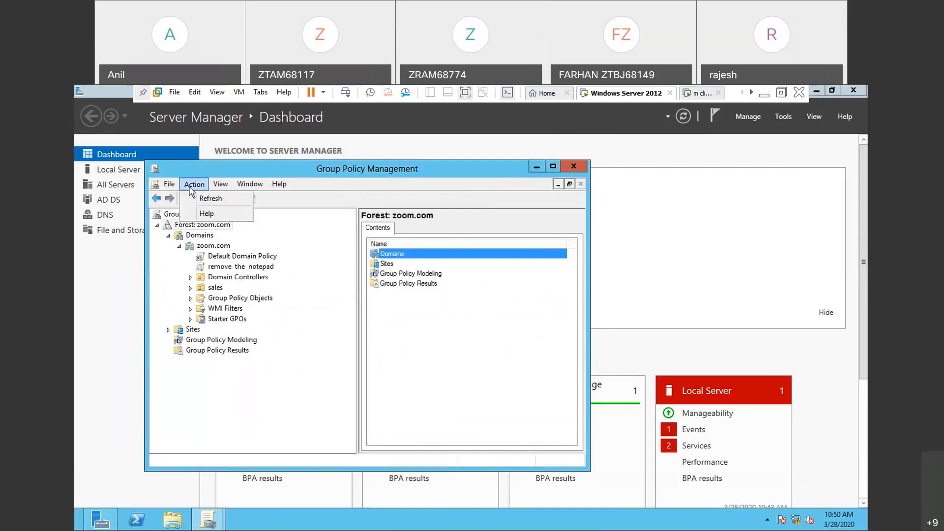
click(196, 186)
click(197, 189)
click(197, 190)
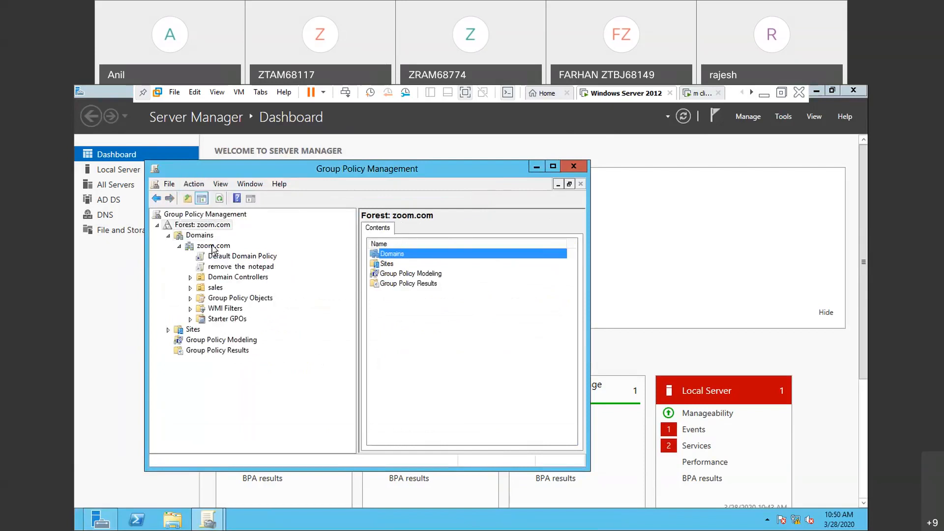
- Select the "remove the notepad" link under zoom.com, dismiss the notices and inspect the link's available options
click(228, 266)
key(Return)
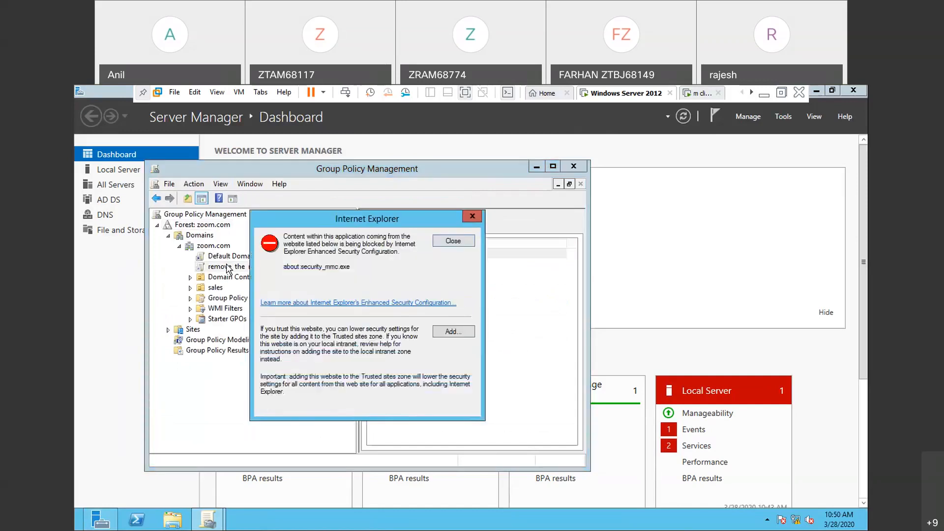
click(477, 221)
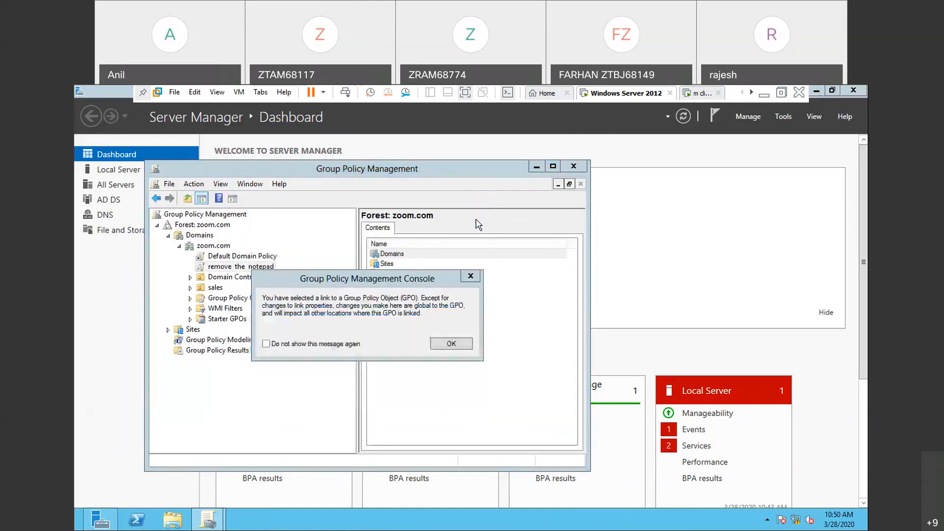
click(471, 277)
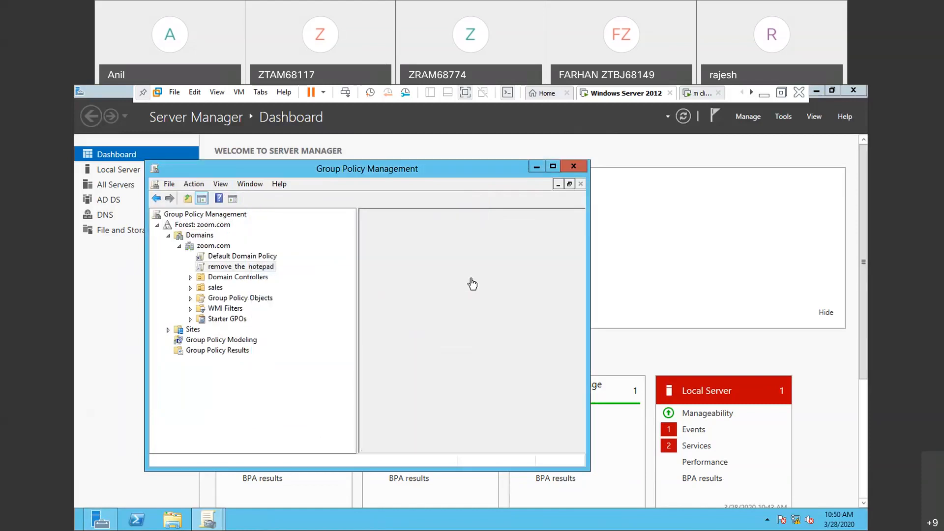
right_click(253, 268)
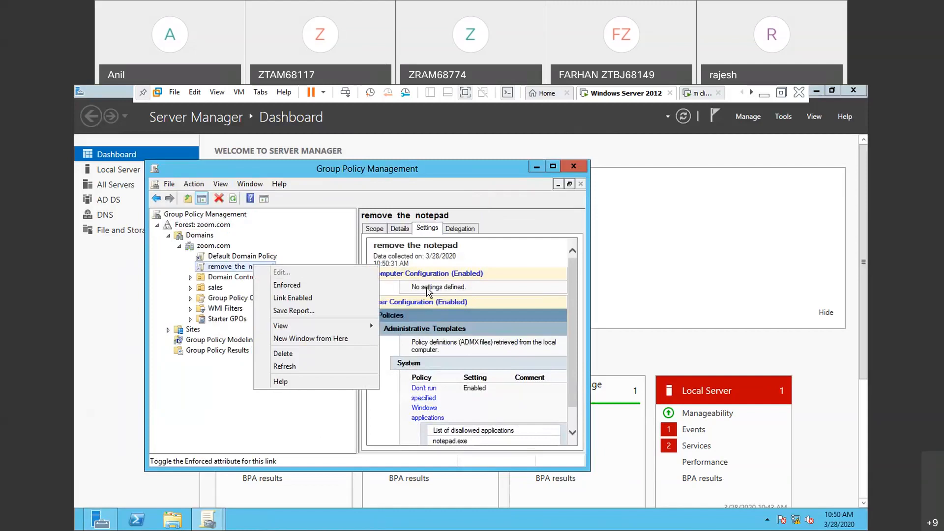
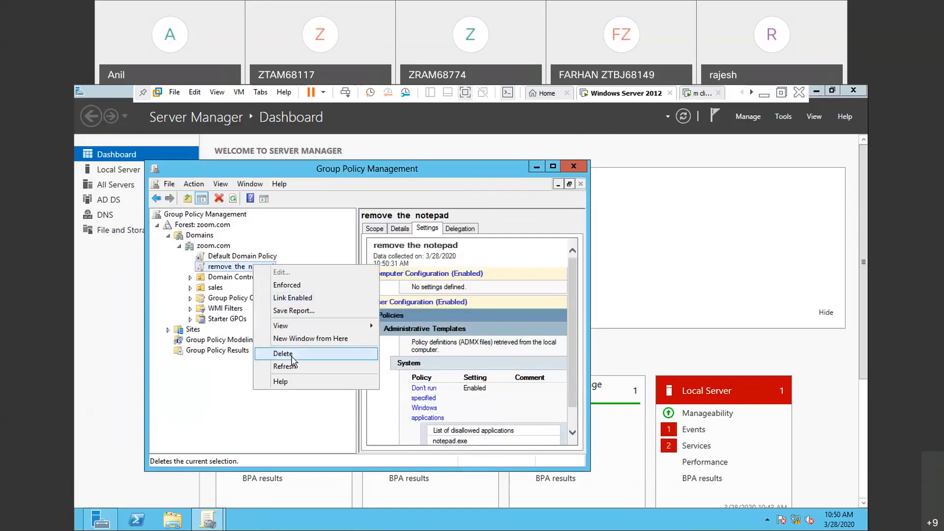
- Delete the "remove the notepad" link from zoom.com, and delete the GPO itself from Group Policy Objects
click(290, 354)
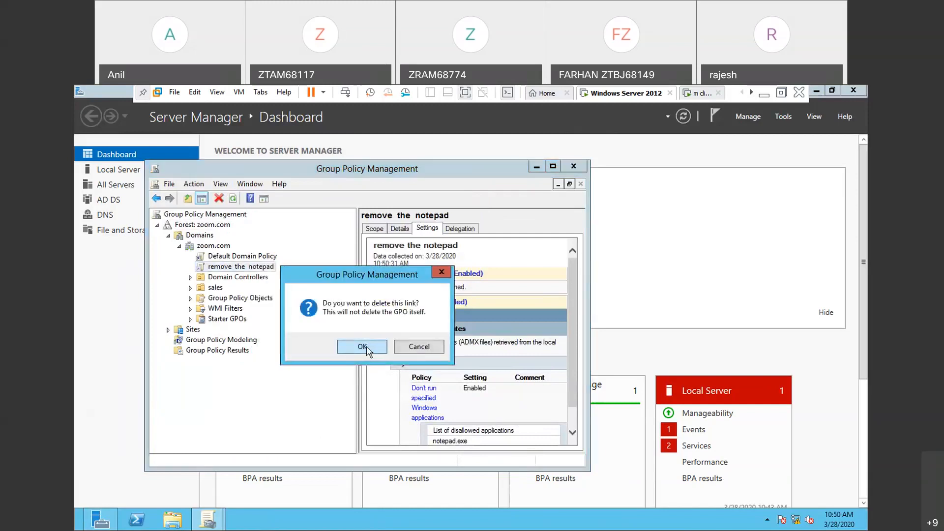
click(364, 349)
click(253, 290)
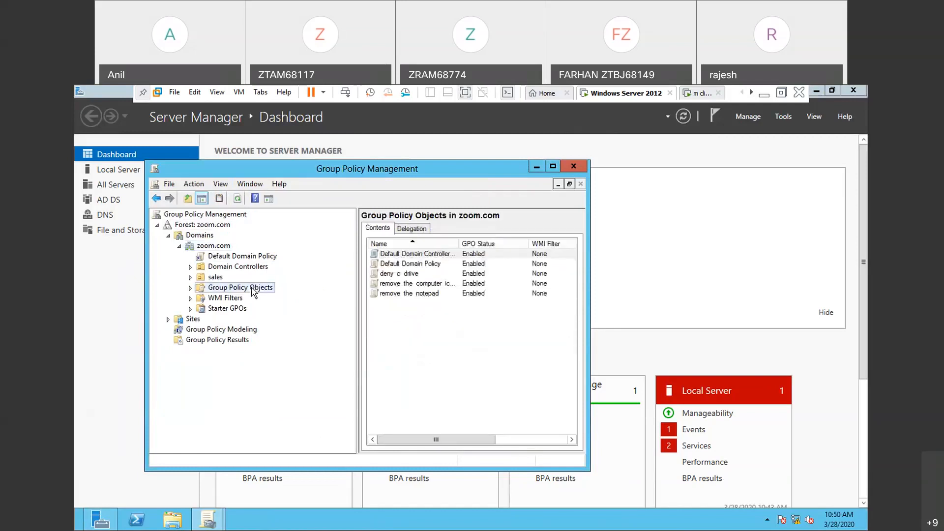
right_click(391, 295)
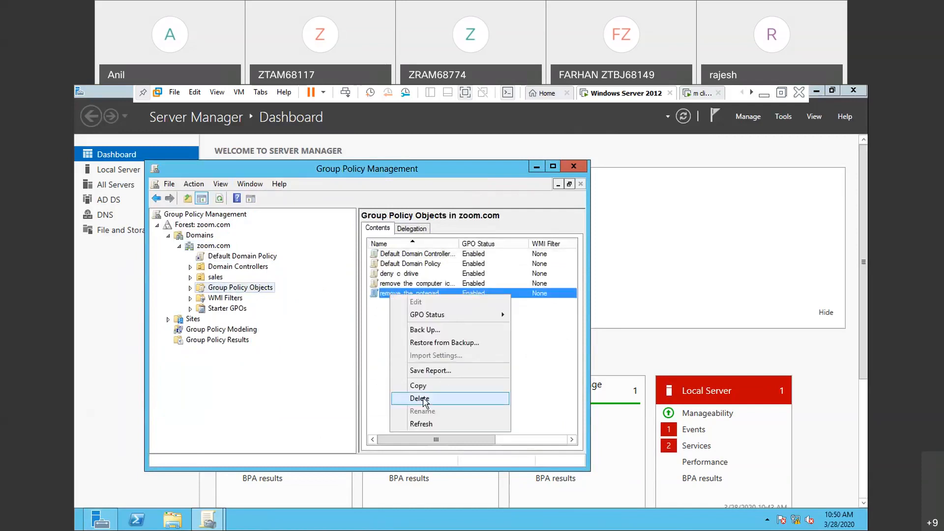
click(424, 401)
click(500, 308)
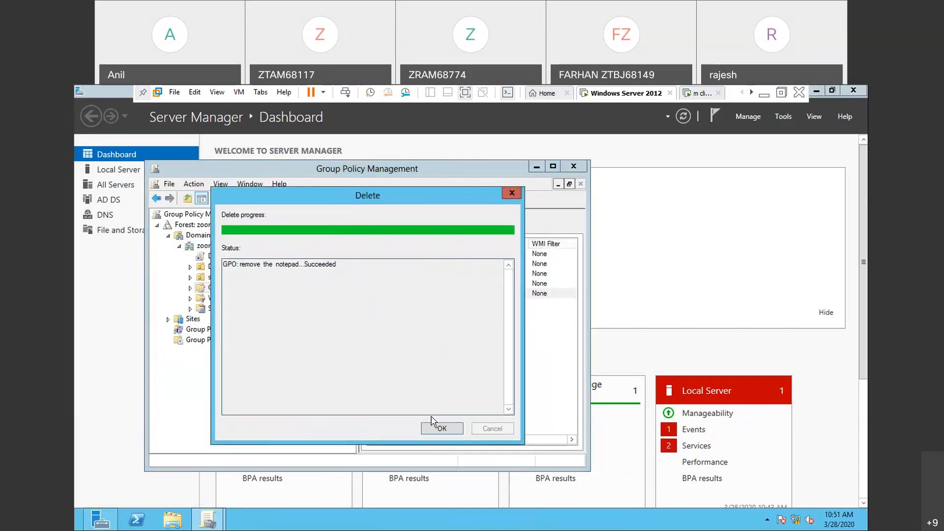
click(441, 429)
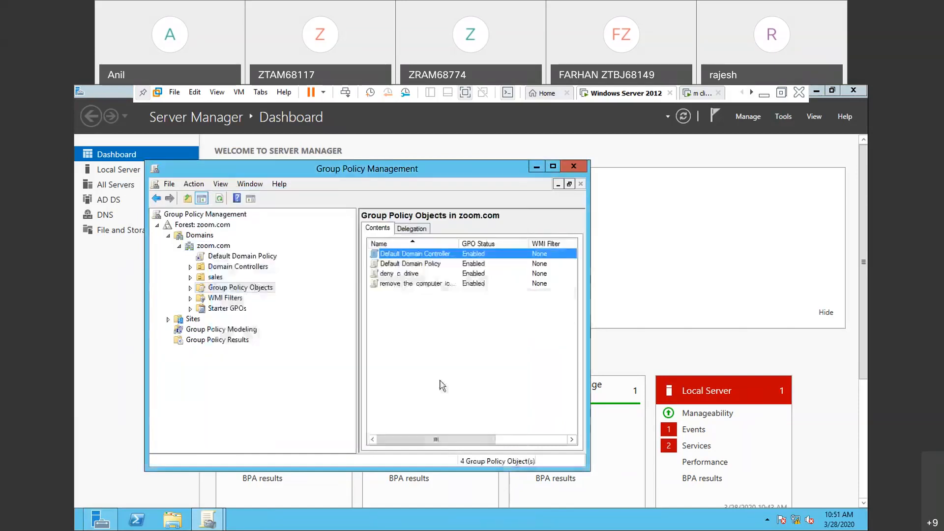
- Create a GPO named "remove the notepad" in the zoom.com domain and link it there
click(211, 250)
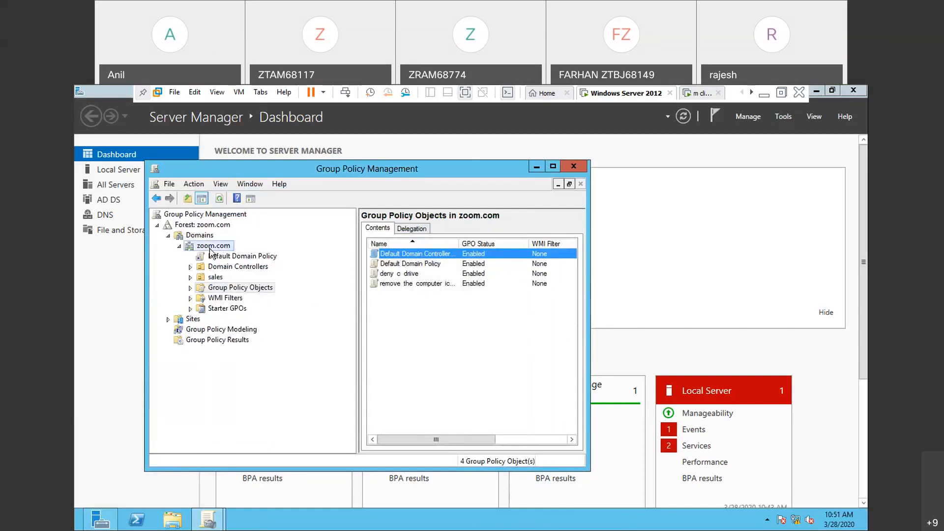
right_click(210, 250)
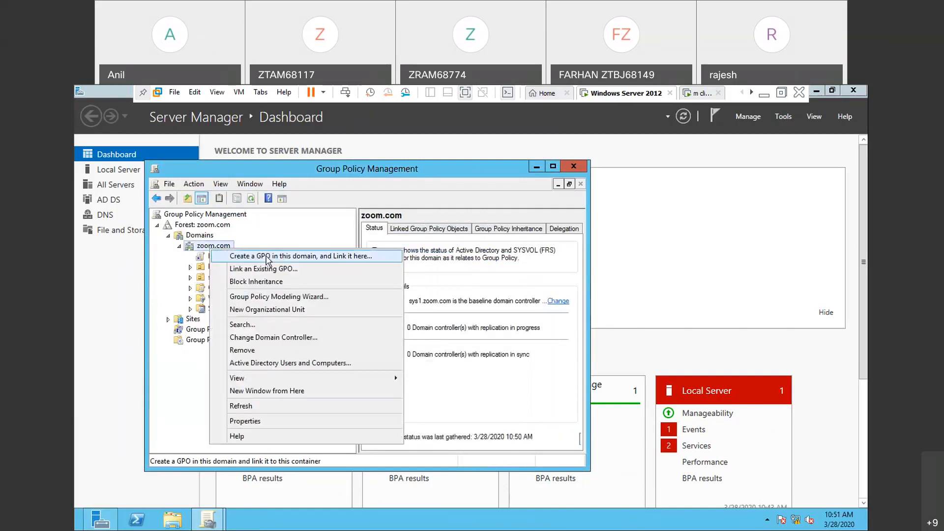
click(265, 256)
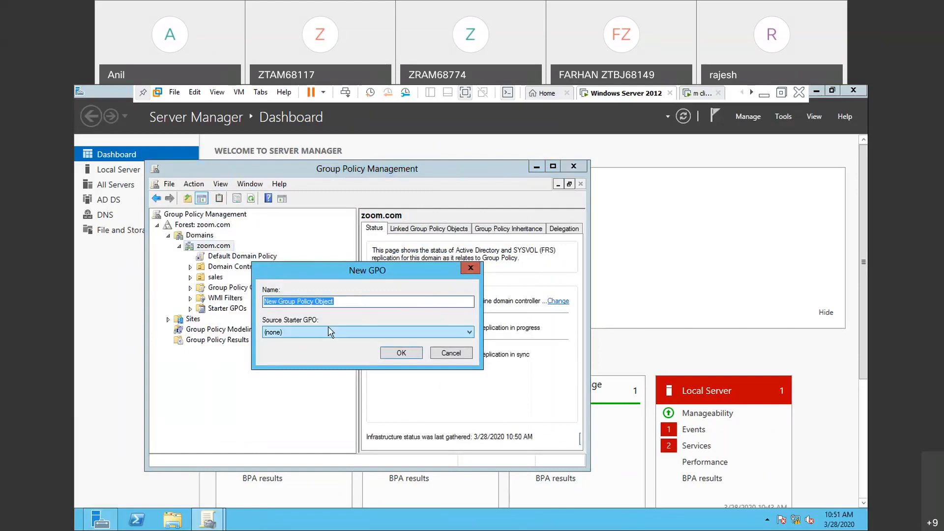
click(348, 304)
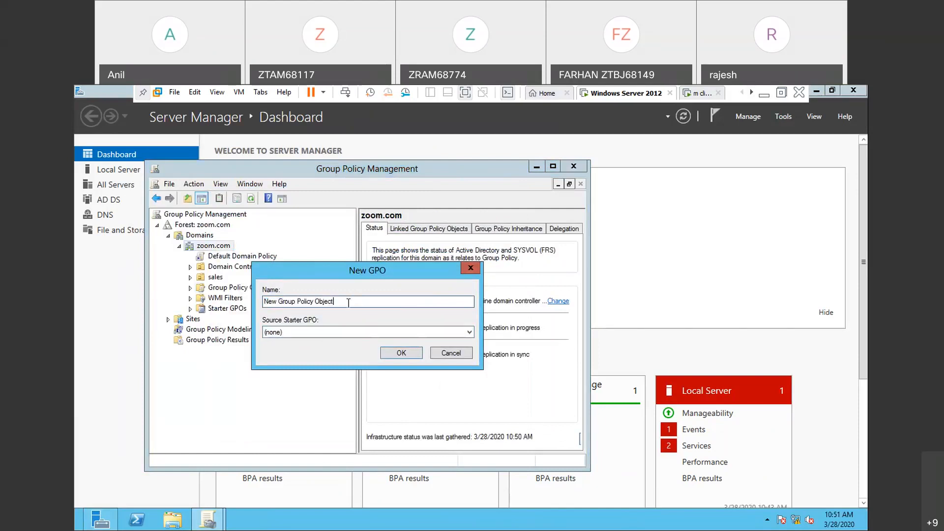
text(remove)
key(BackSpace)
key(BackSpace)
key(BackSpace)
key(BackSpace)
key(BackSpace)
key(BackSpace)
key(BackSpace)
key(BackSpace)
key(BackSpace)
key(BackSpace)
key(BackSpace)
key(BackSpace)
key(BackSpace)
key(BackSpace)
key(BackSpace)
key(BackSpace)
key(BackSpace)
key(BackSpace)
key(BackSpace)
key(BackSpace)
text(remove the notepad)
click(398, 354)
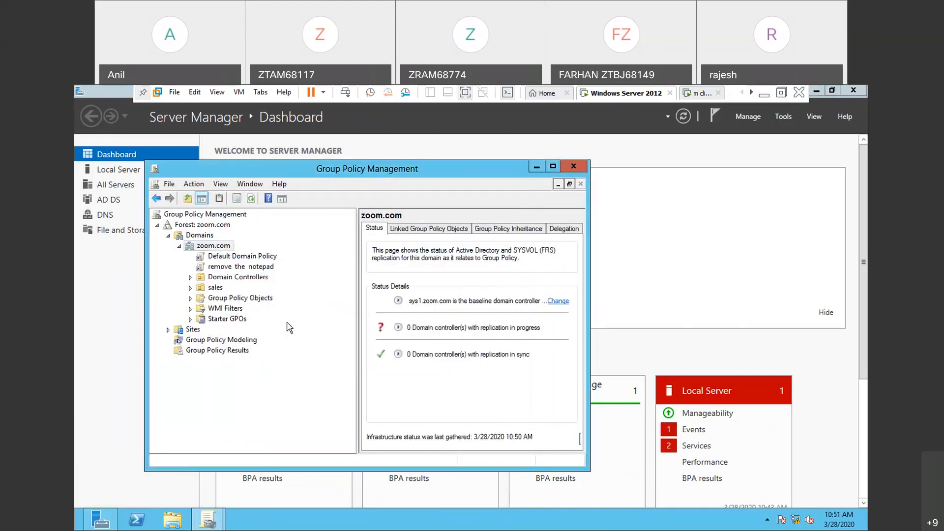
- Select the "remove the notepad" GPO under zoom.com, dismiss its notices, and open it for editing
click(233, 268)
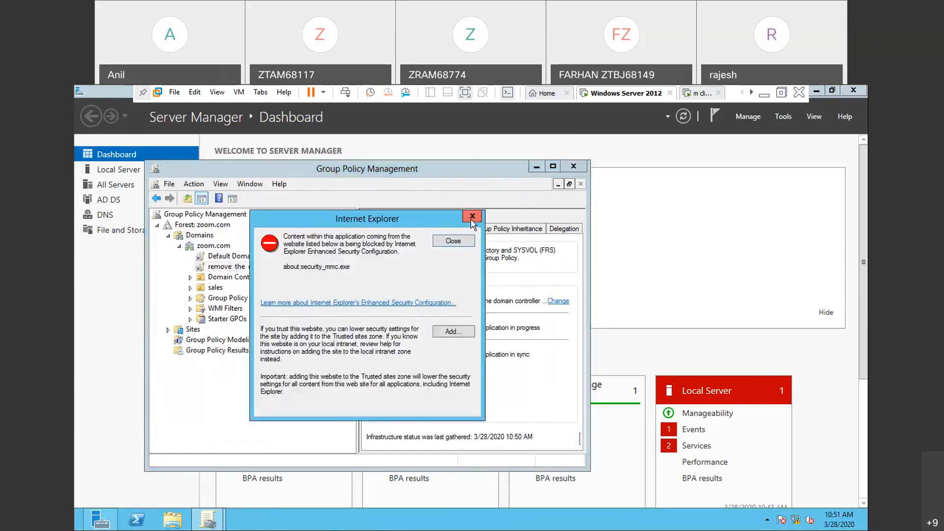
click(471, 218)
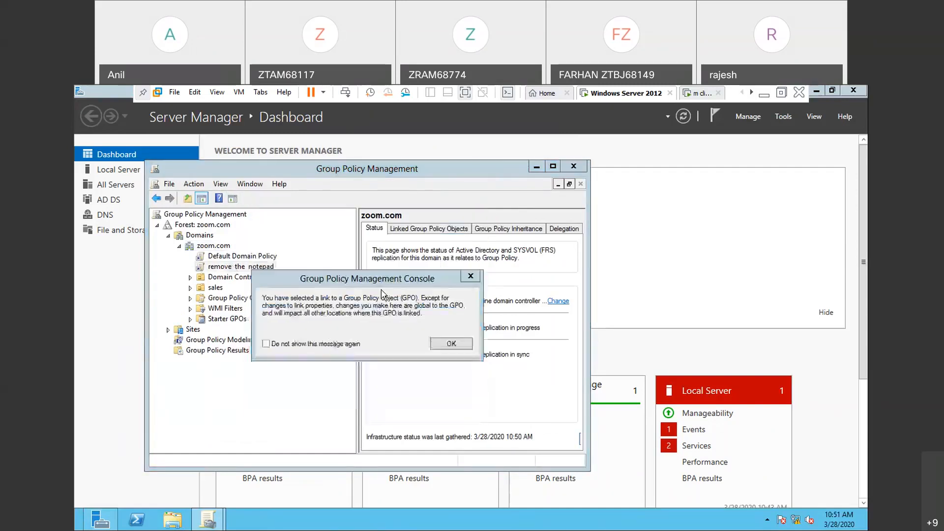
click(452, 343)
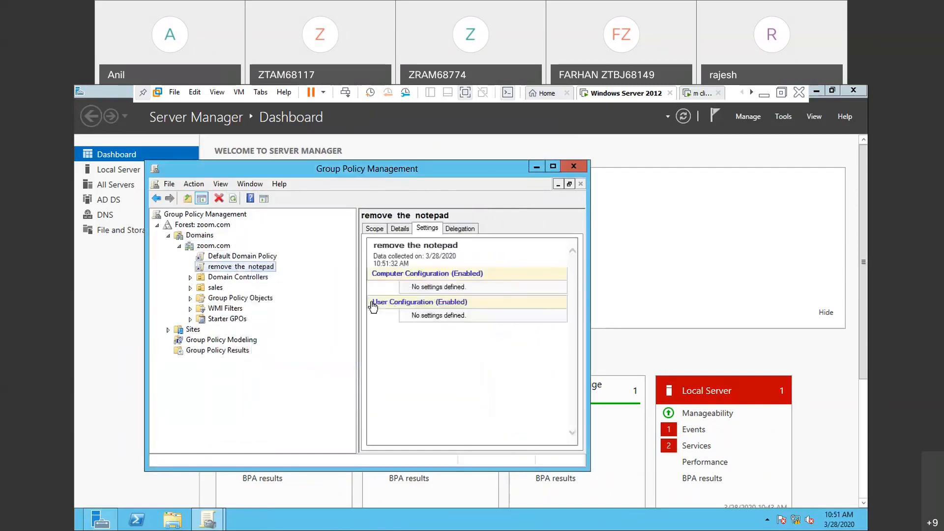
right_click(272, 268)
click(314, 277)
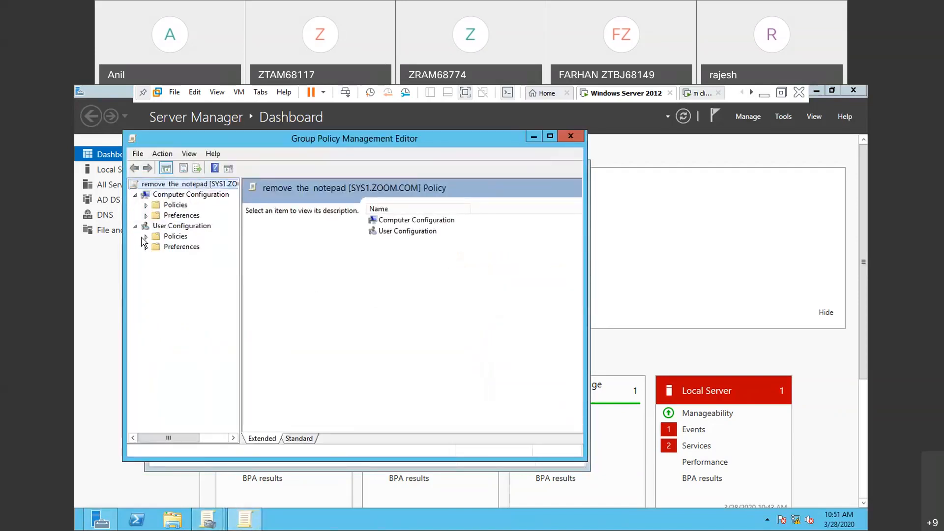
- Look through the System settings under User Configuration > Policies > Administrative Templates, and close the policy editor
click(145, 236)
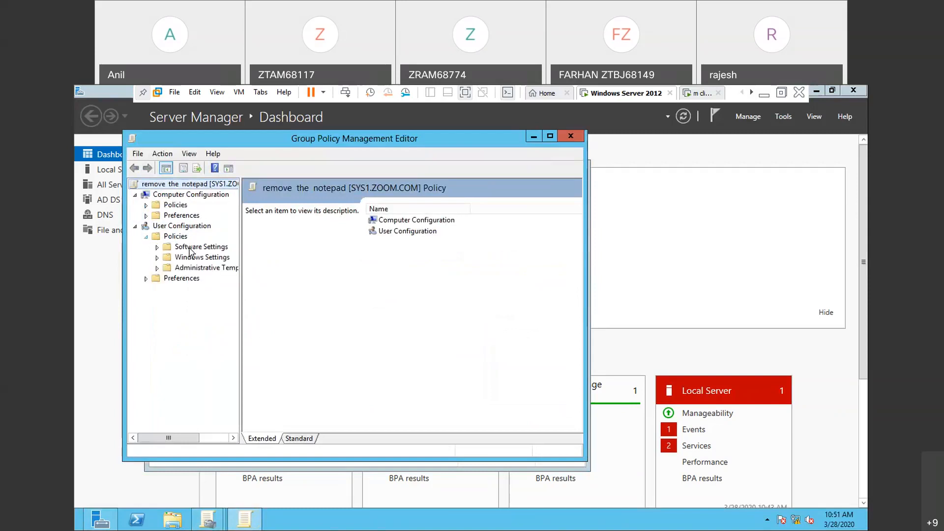
click(158, 268)
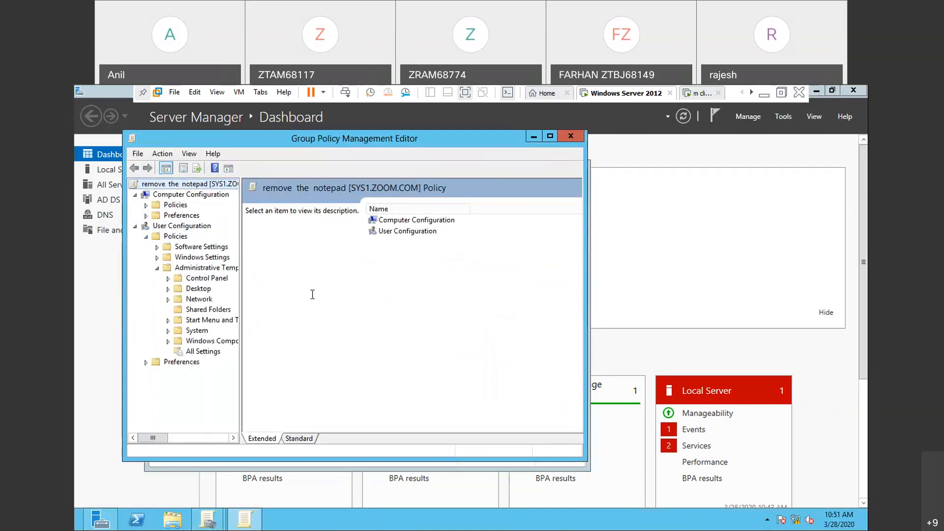
drag(241, 293, 295, 287)
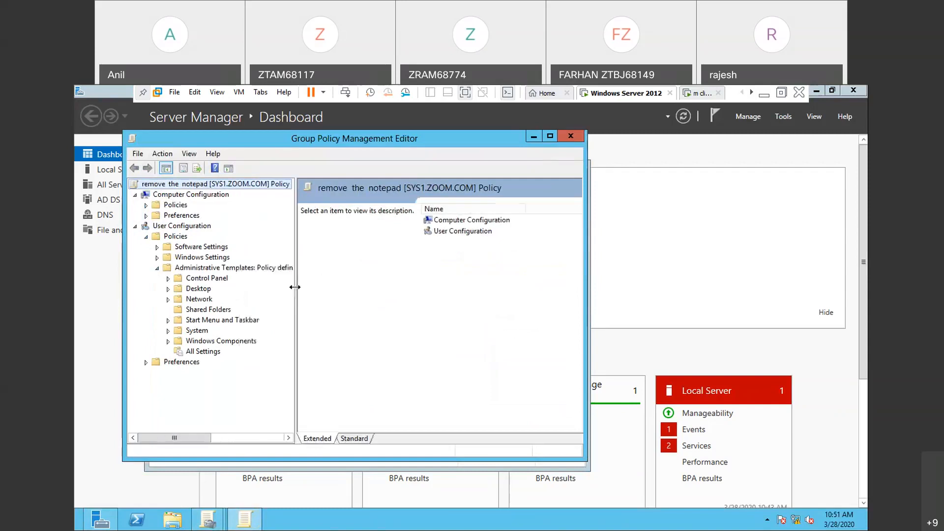
click(199, 331)
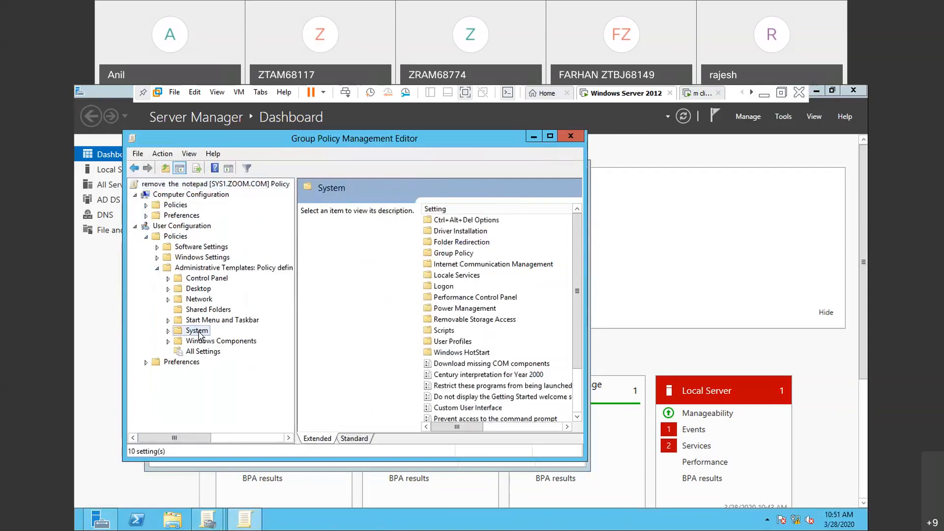
double_click(199, 331)
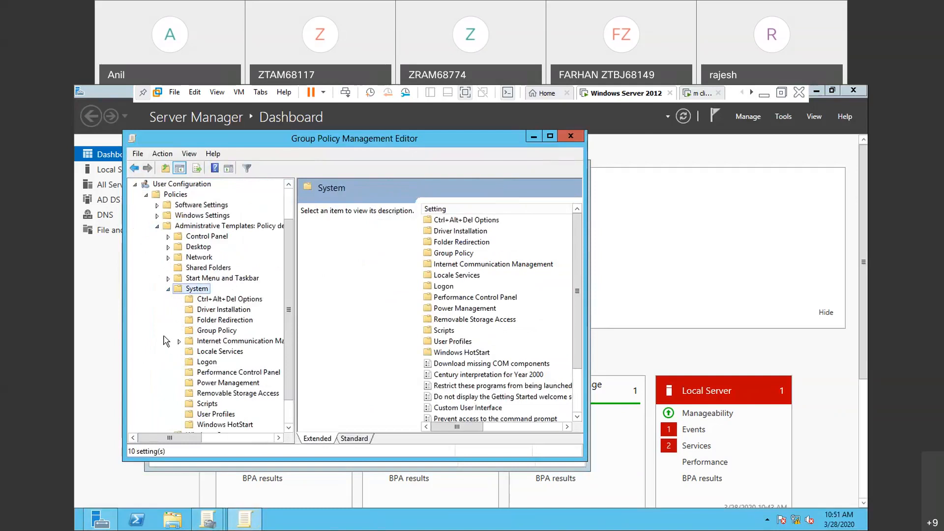
click(134, 168)
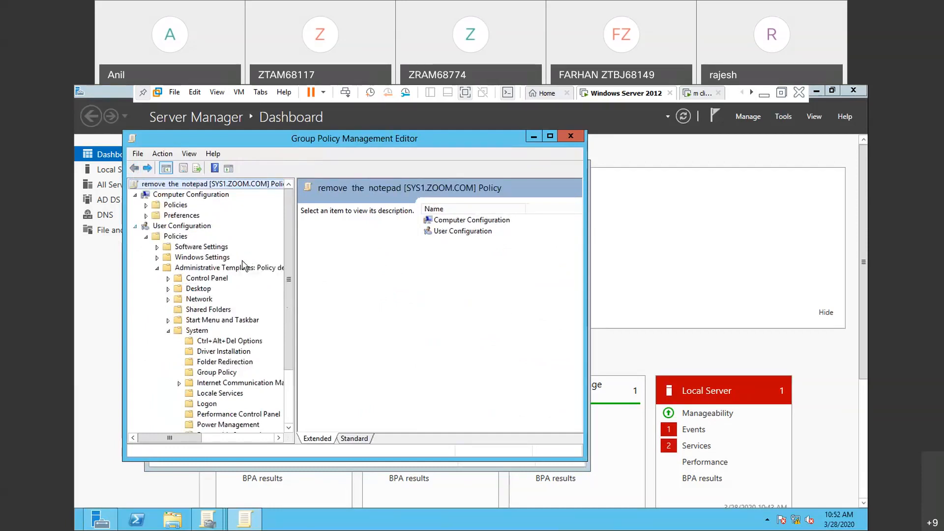
click(580, 140)
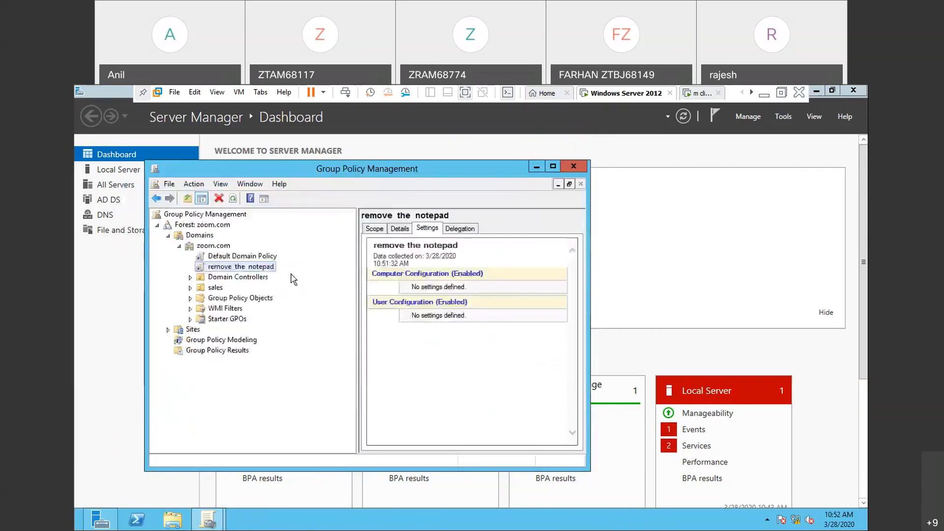
- Reopen the "remove the notepad" GPO, examine the System container in the User Configuration Administrative Templates, and close the editor
right_click(253, 271)
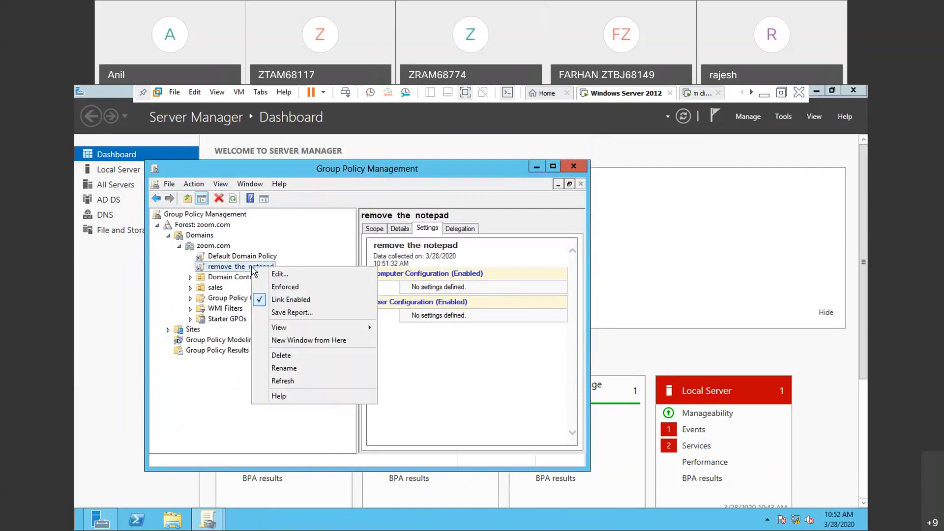
click(297, 278)
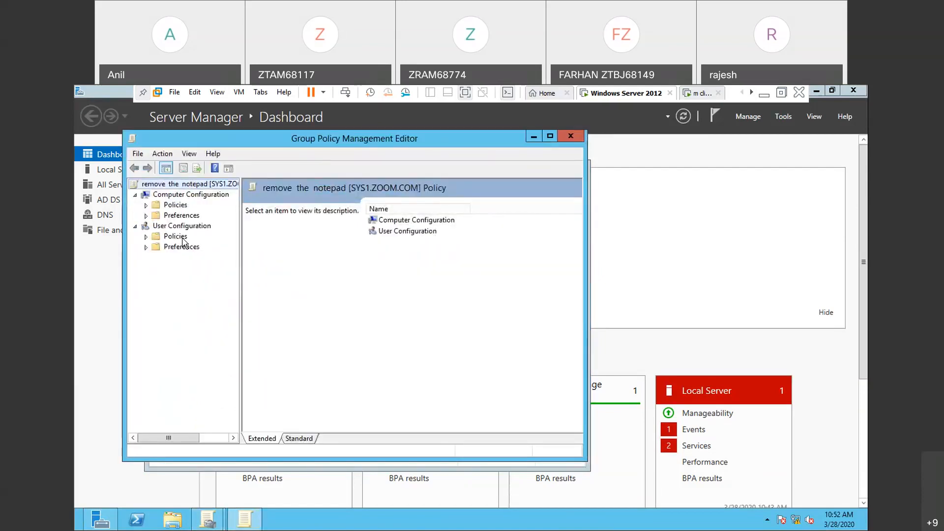
click(147, 237)
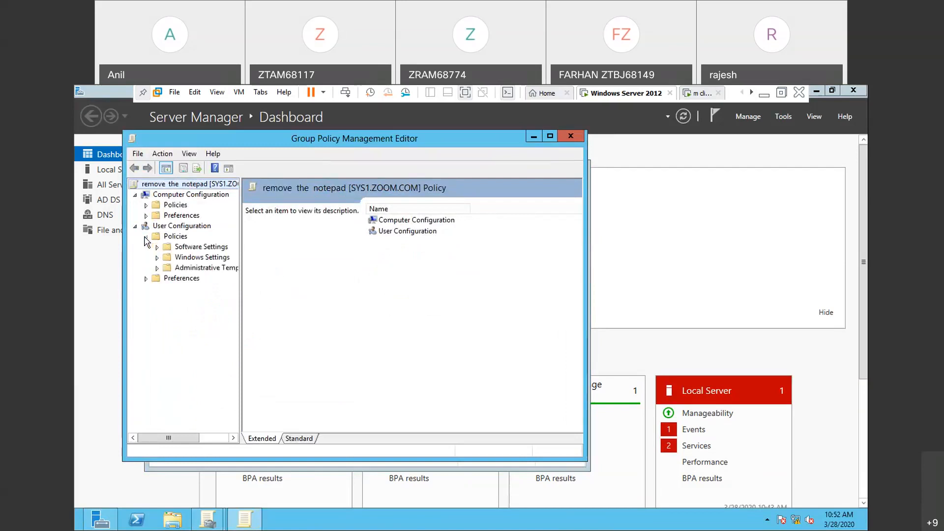
click(157, 268)
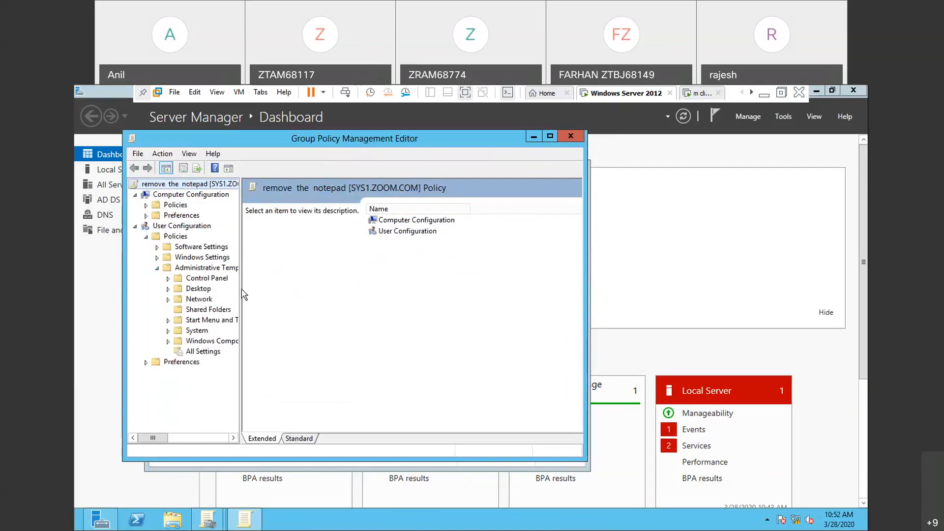
drag(241, 285, 289, 286)
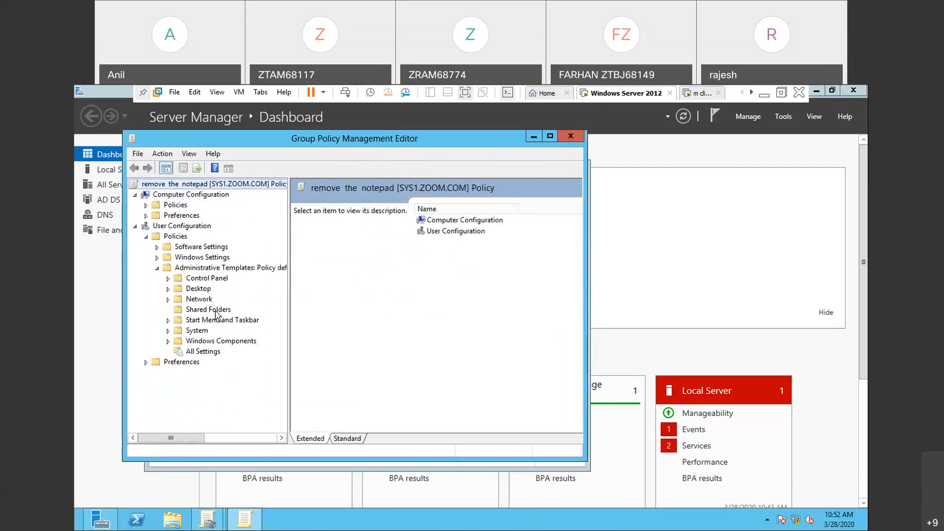
double_click(201, 333)
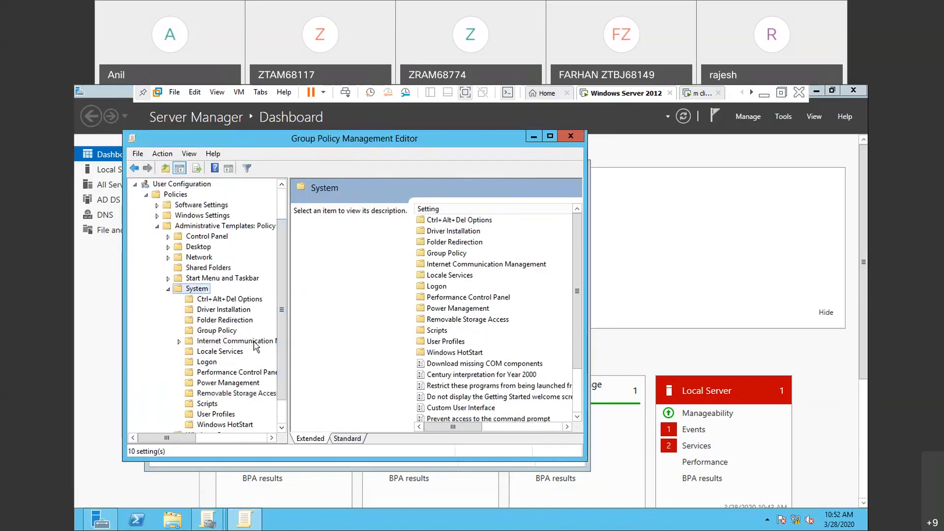
scroll(283, 385, down, 1)
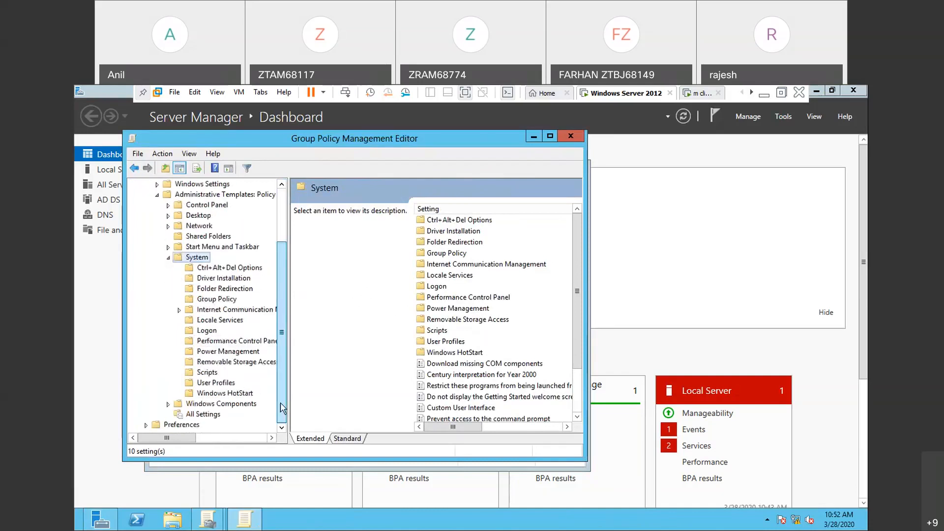
scroll(284, 379, up, 2)
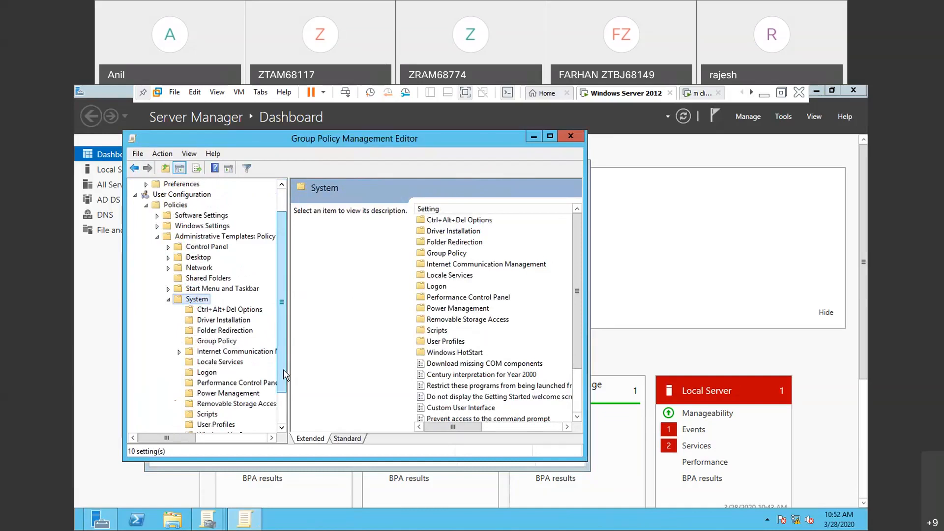
scroll(283, 374, up, 1)
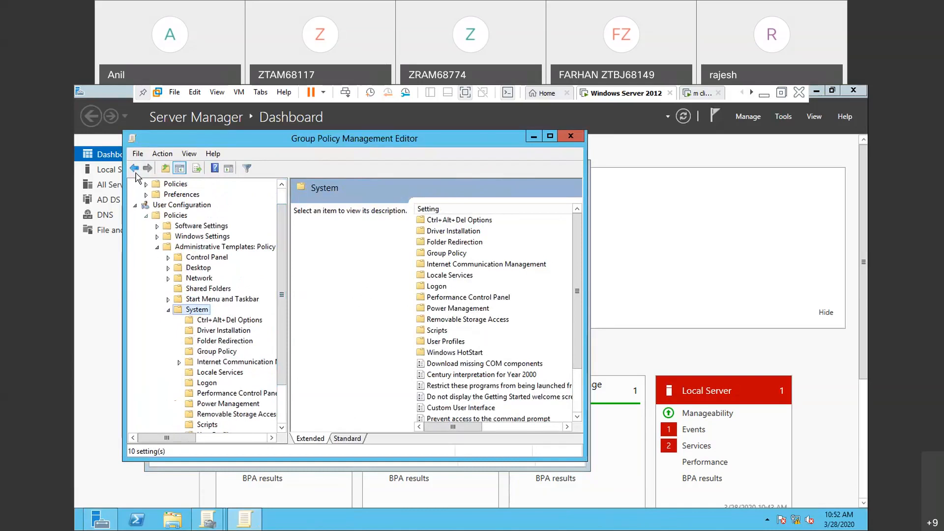
click(579, 140)
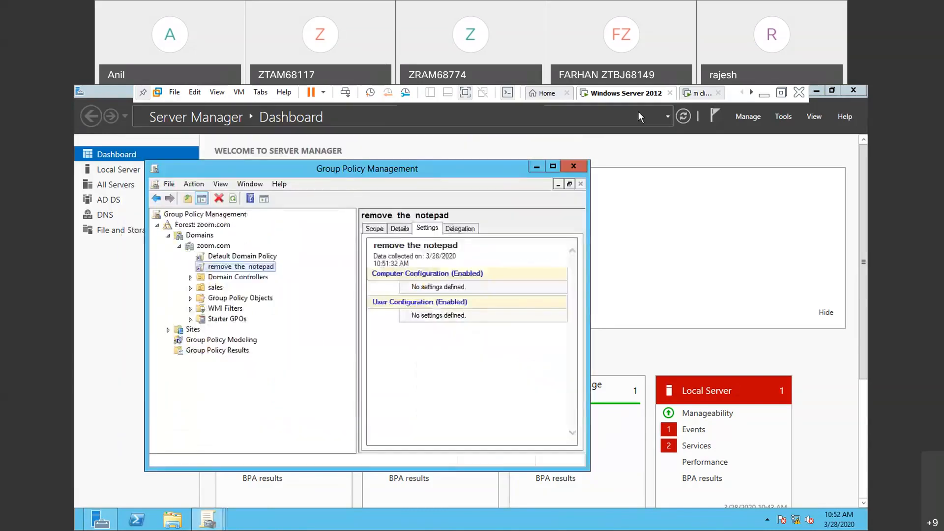
- Switch to the "mcse practicals" notes in Notepad and review the instructions for creating the remove notepad policy
click(767, 96)
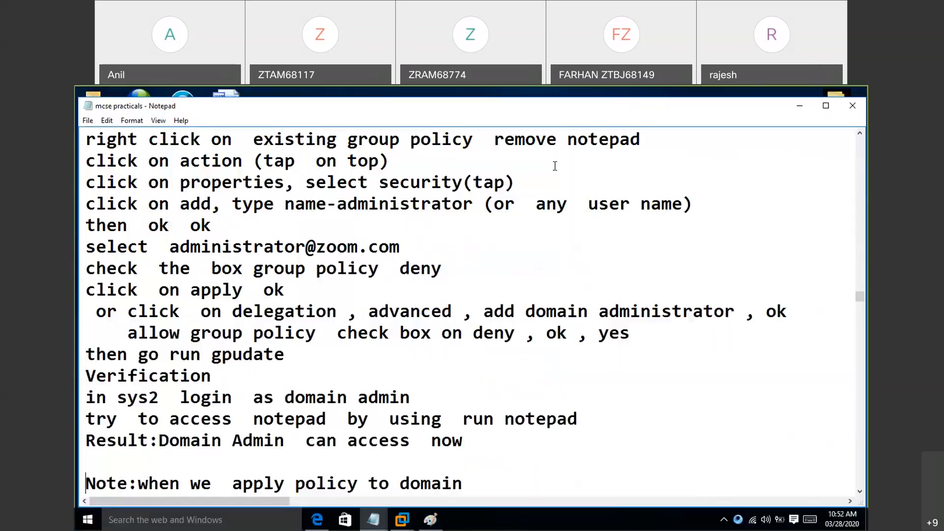
click(87, 303)
key(Up)
key(Up)
key(Up)
key(Up)
key(Up)
key(Up)
key(Up)
key(Up)
key(Up)
key(Up)
key(Up)
key(Up)
key(Up)
key(Up)
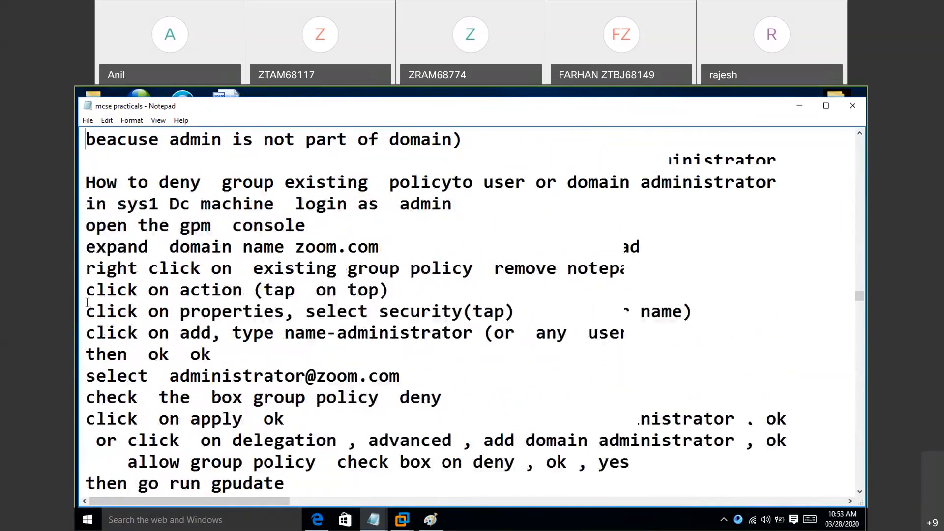
key(Up)
key(Up)
key(Up)
key(Up)
key(Up)
key(Up)
key(Up)
key(Up)
key(Up)
key(Up)
key(Up)
key(Up)
key(Up)
key(Up)
key(Up)
key(Up)
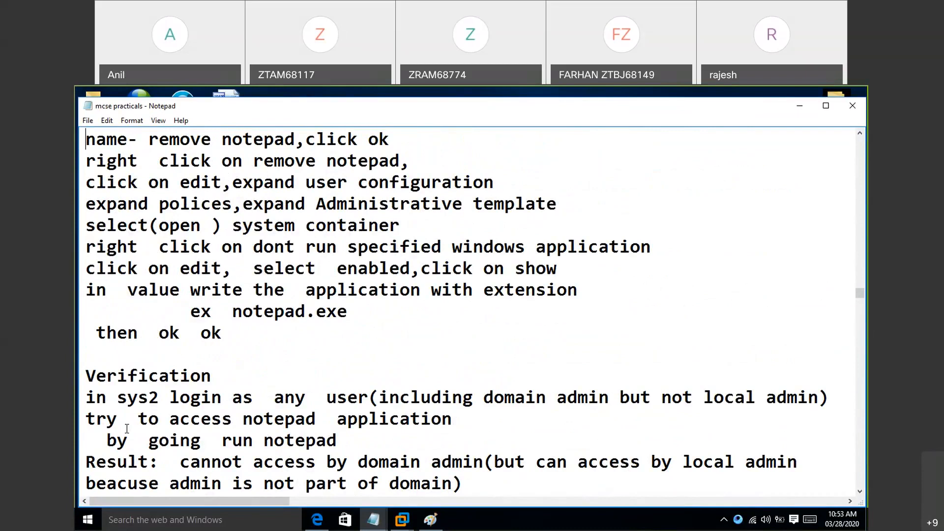
- Switch to the Windows Server 2012 virtual machine and open the "remove the notepad" GPO for editing
click(407, 524)
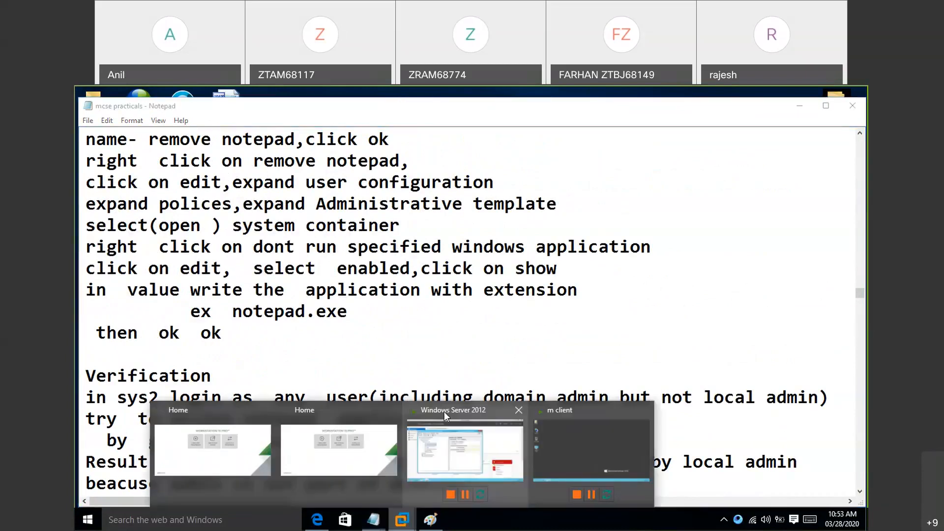
click(435, 463)
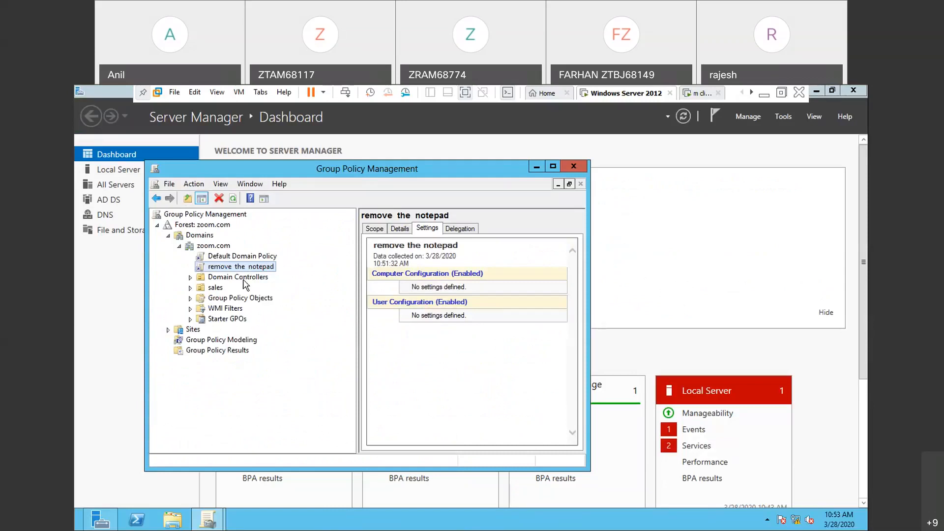
right_click(262, 267)
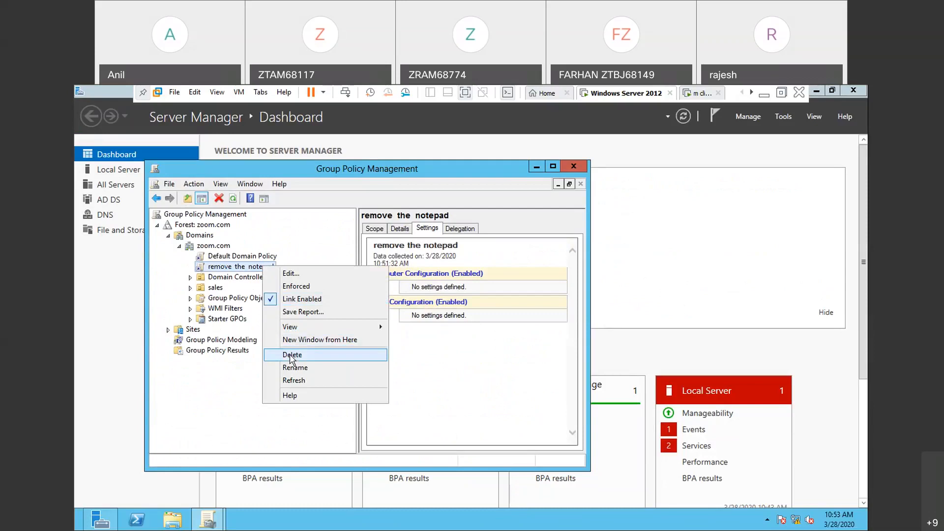
click(309, 275)
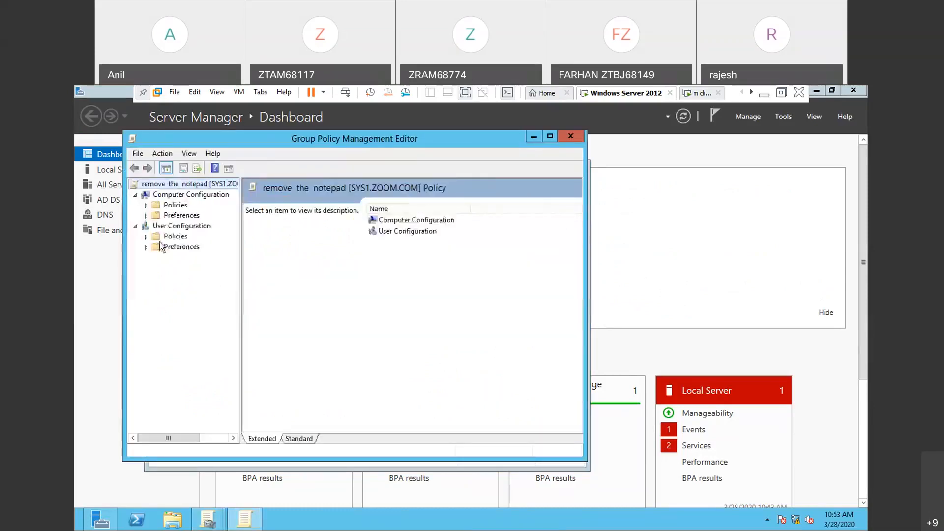
- Open the "Don't run specified Windows applications" setting under User Configuration > Policies > Administrative Templates > System for editing
click(147, 237)
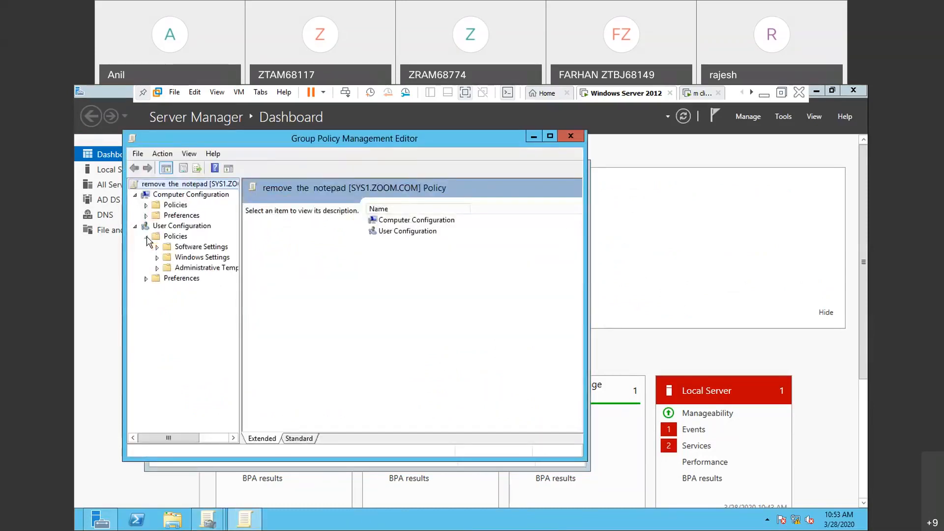
click(156, 269)
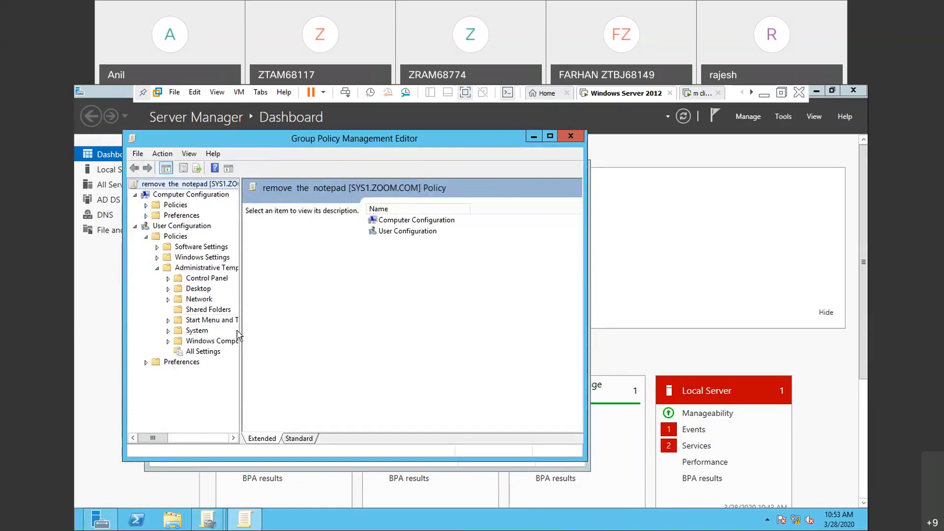
drag(240, 327, 301, 330)
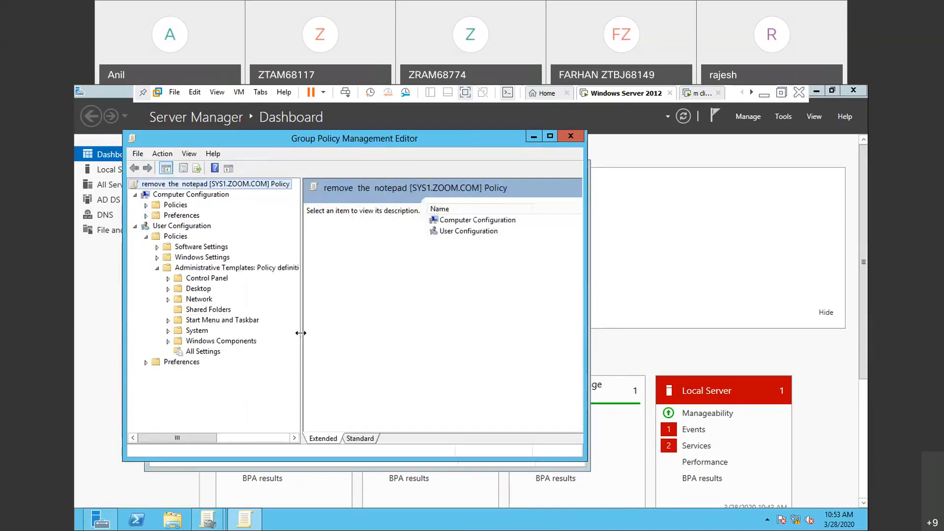
double_click(203, 331)
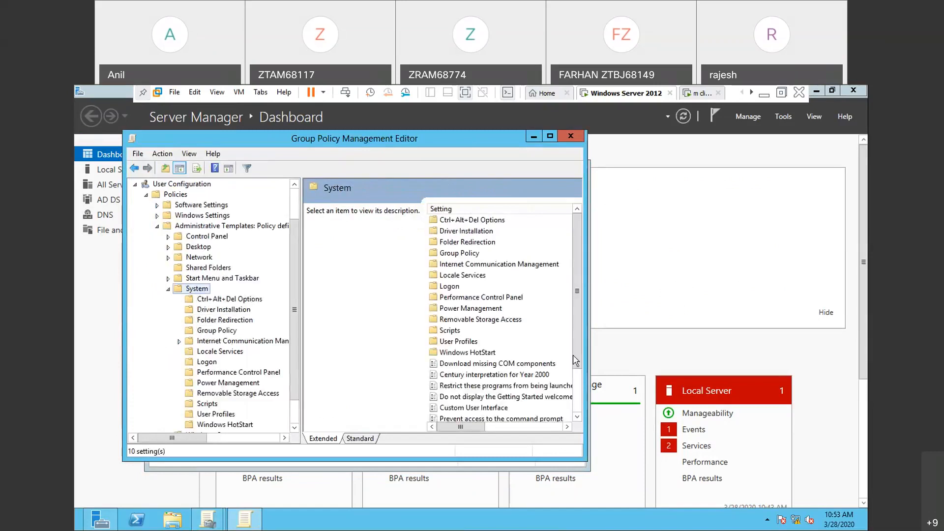
drag(582, 366, 534, 397)
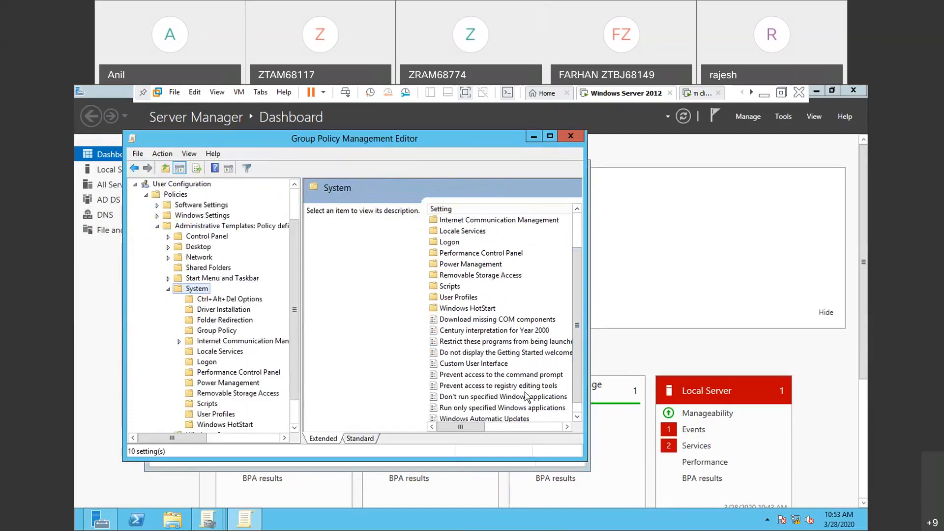
right_click(525, 397)
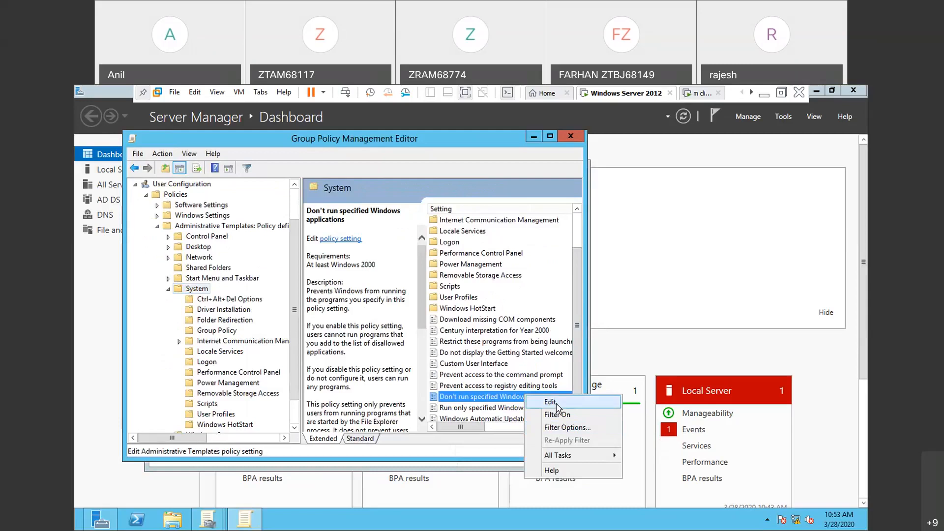
click(549, 402)
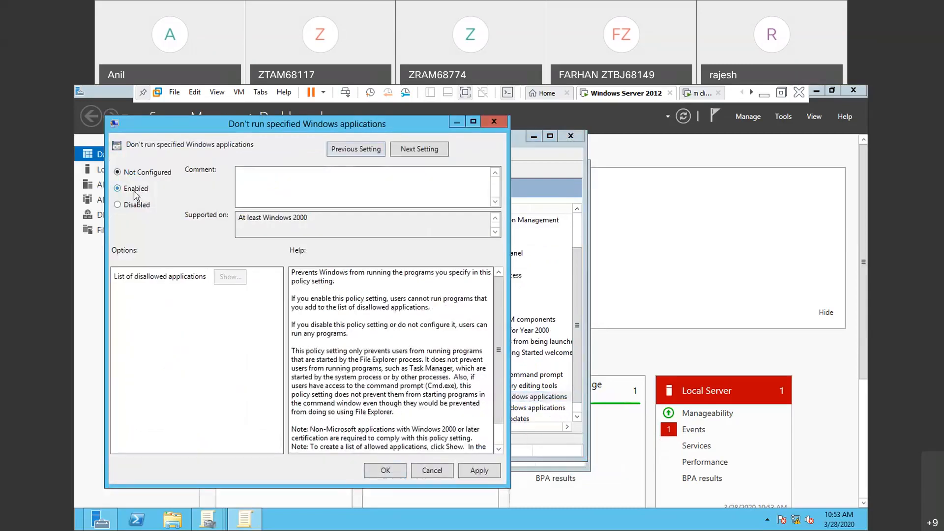
- Enable the setting, add notepad.exe to the list of disallowed applications, and apply the change
click(134, 189)
click(229, 277)
click(184, 192)
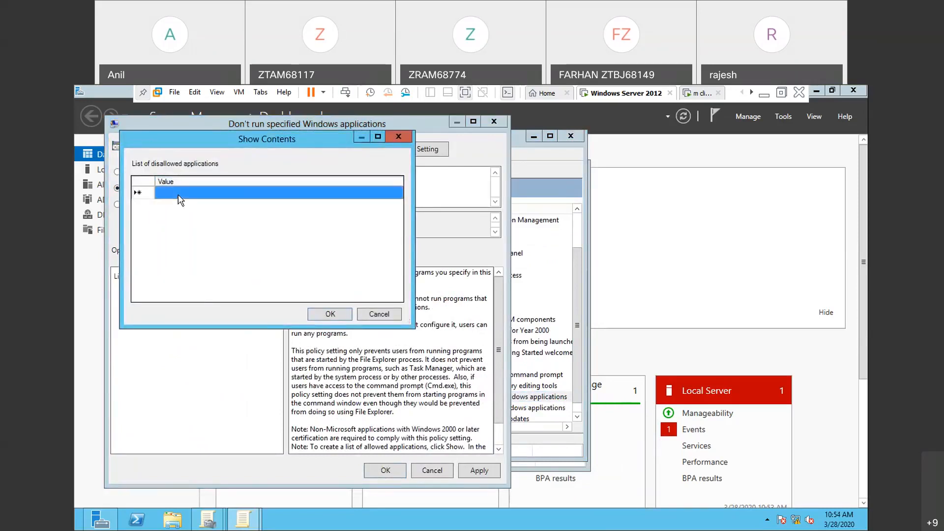
text(no)
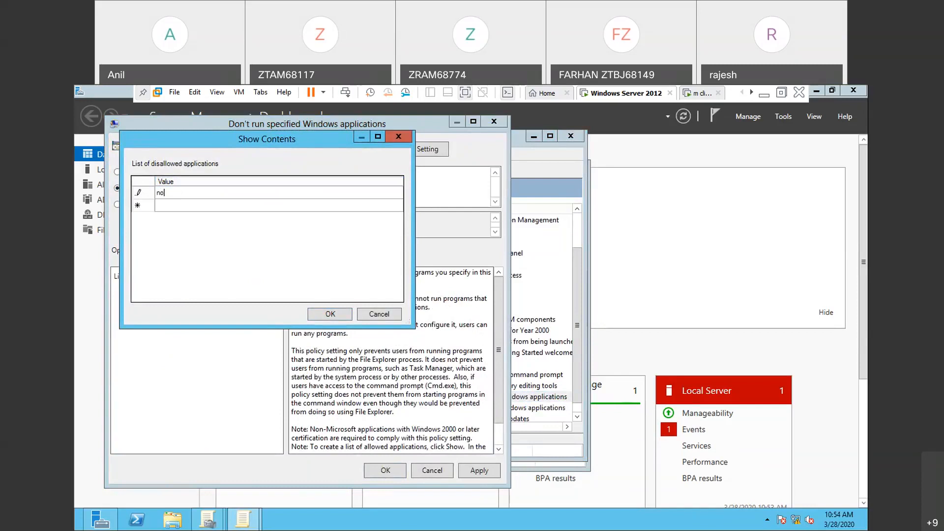
text(tepad.exe)
click(330, 317)
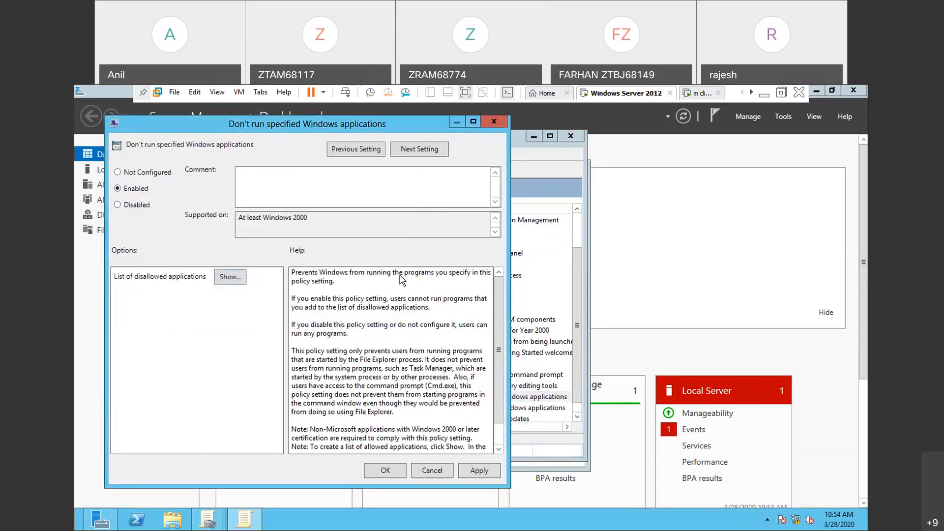
click(475, 472)
click(386, 471)
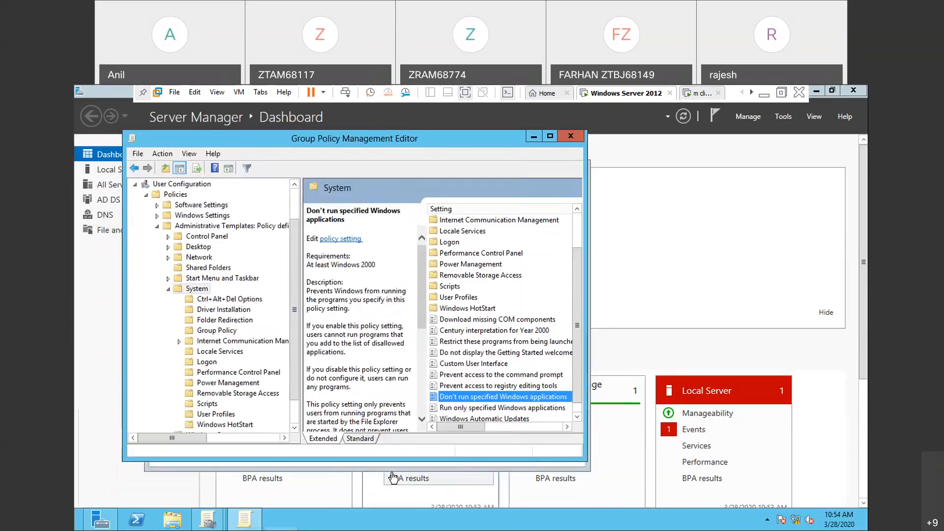
- Run gpupdate on the server and switch to the m client virtual machine
key(super+r)
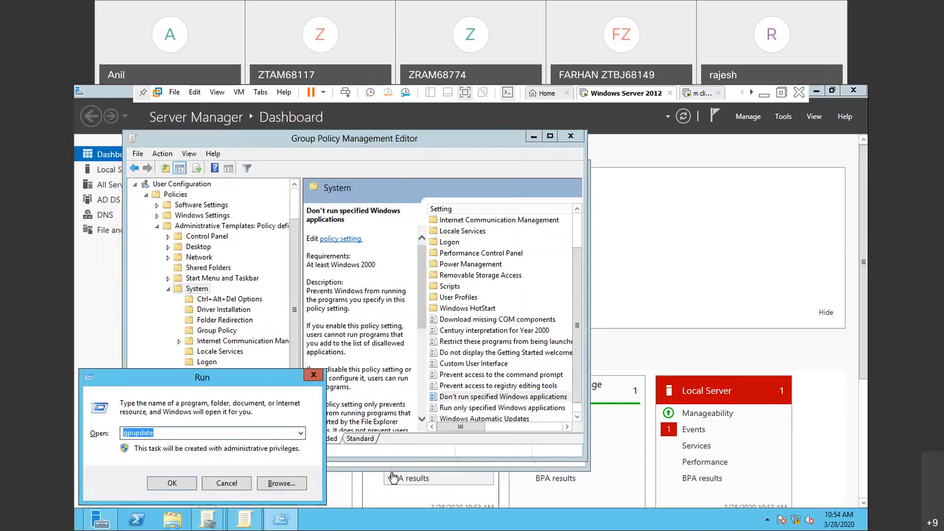
key(Return)
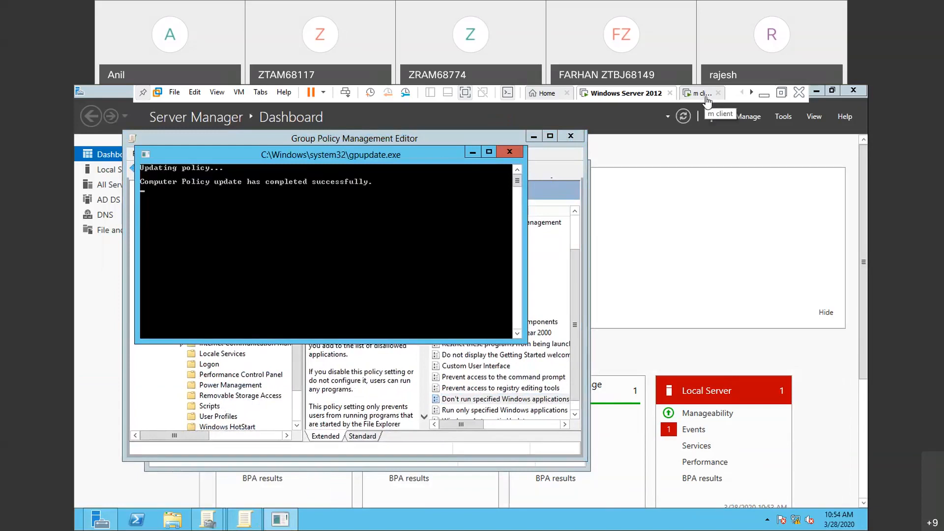
click(706, 97)
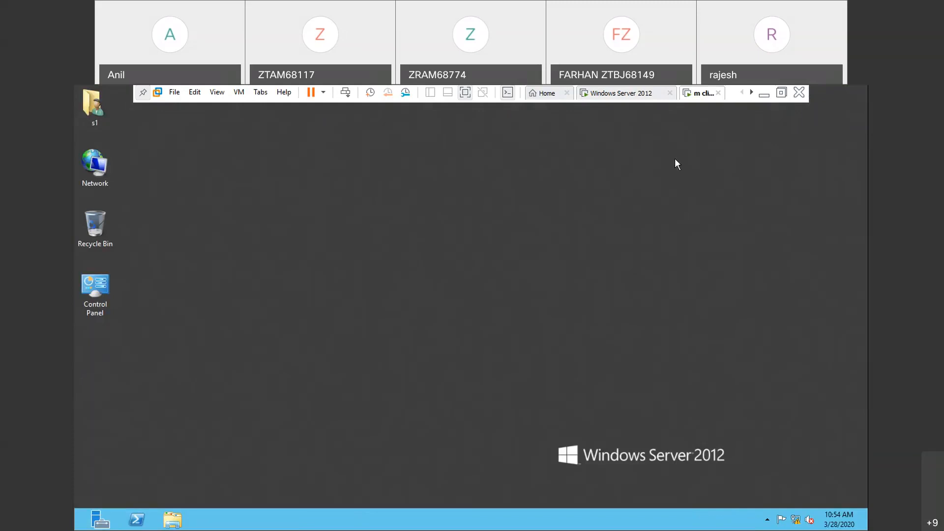
- Sign the current user out of the client and sign in as the domain user u2
key(ctrl+alt+Insert)
click(435, 251)
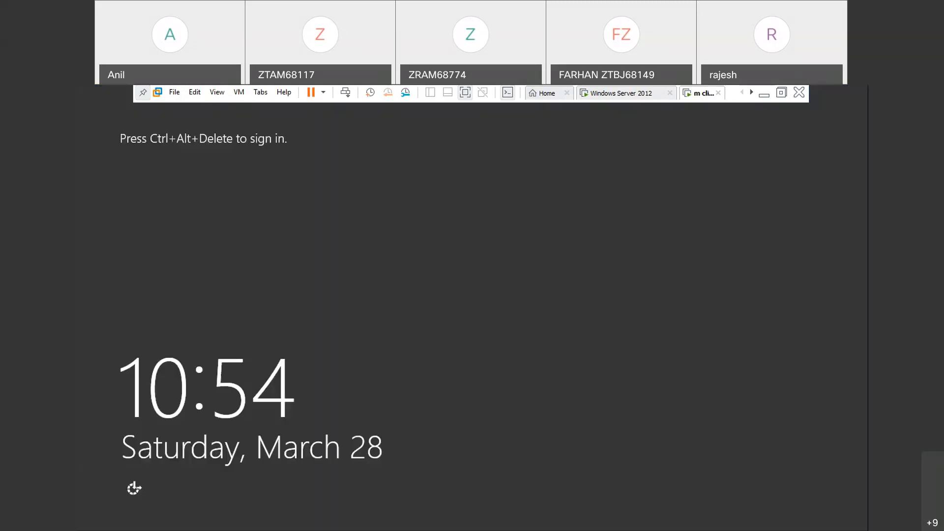
key(ctrl+alt+Insert)
click(530, 275)
text(u2)
key(Return)
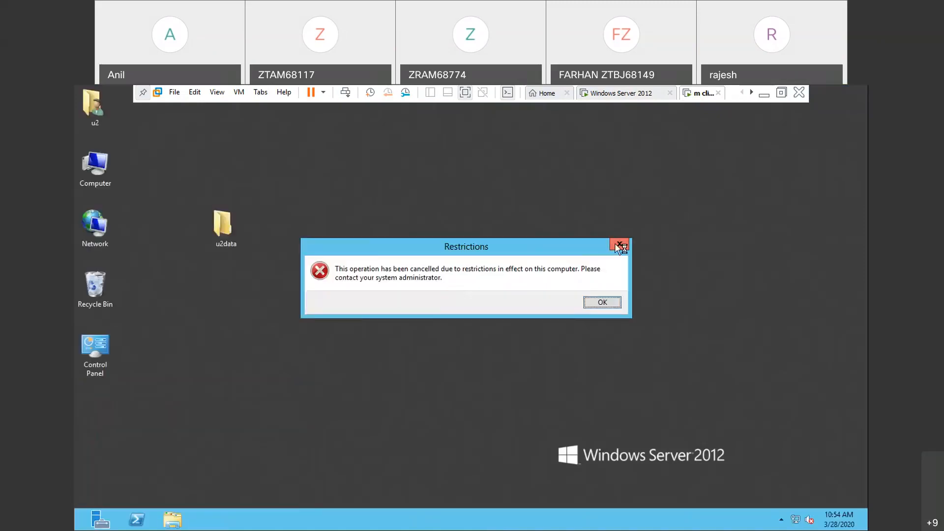
- Dismiss the Restrictions message and sign u2 out of the client
click(618, 245)
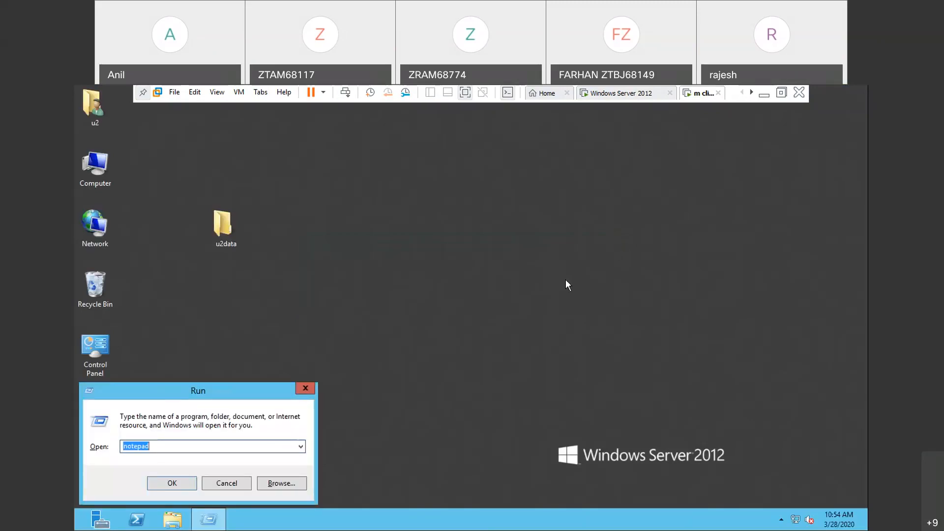
key(ctrl+alt+Insert)
click(452, 250)
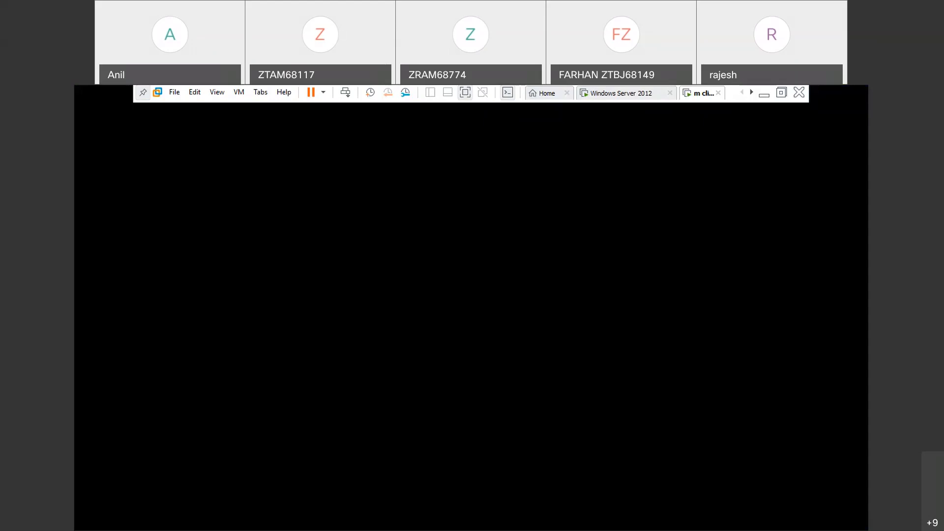
- Sign in to the client as the zoom.com domain administrator with the account password, and close Server Manager
key(ctrl+alt+Insert)
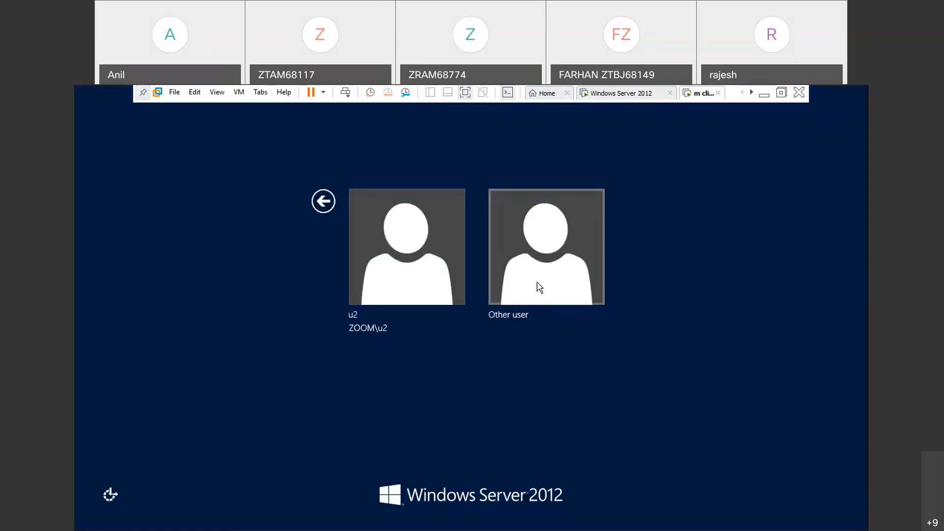
click(538, 284)
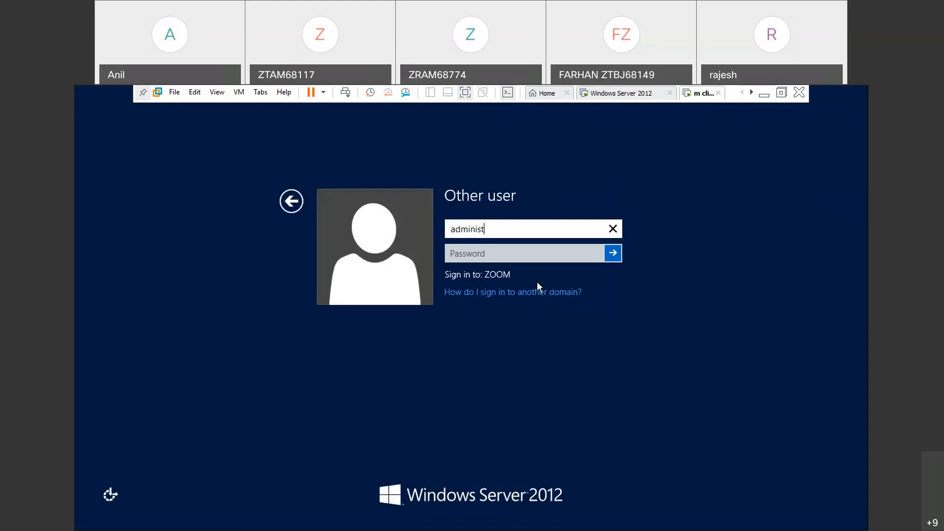
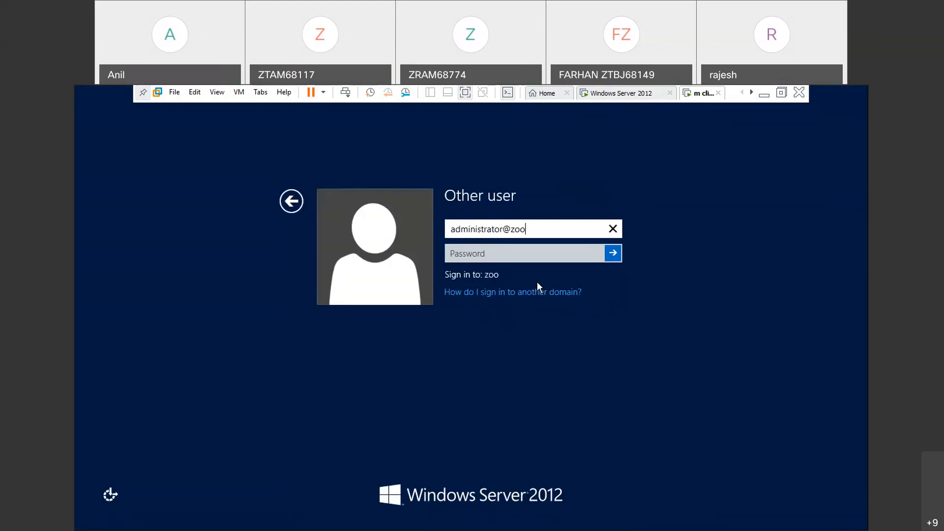
click(518, 254)
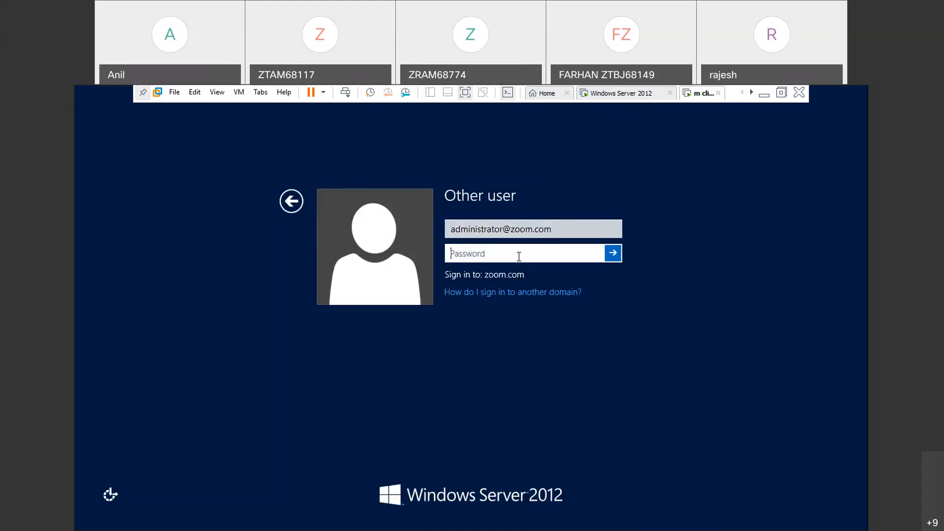
text(••••••••)
key(Return)
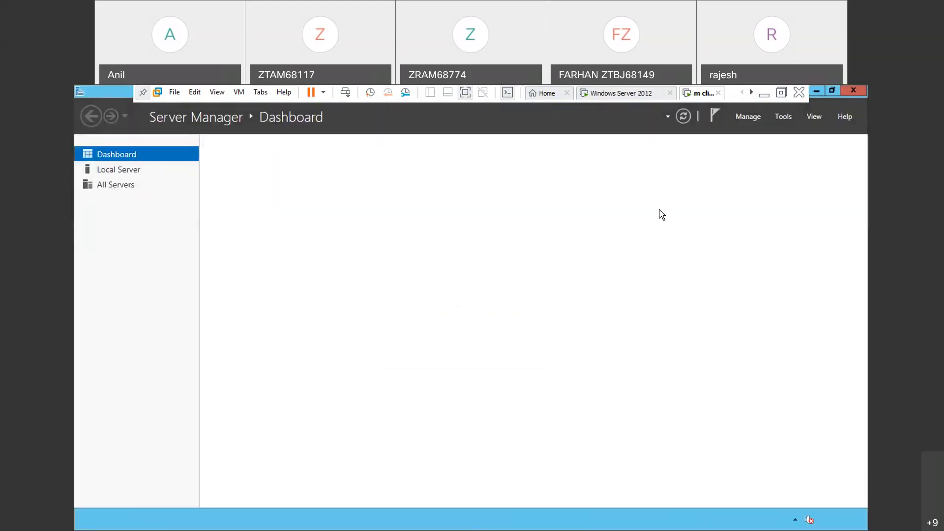
click(850, 90)
click(780, 133)
key(super+r)
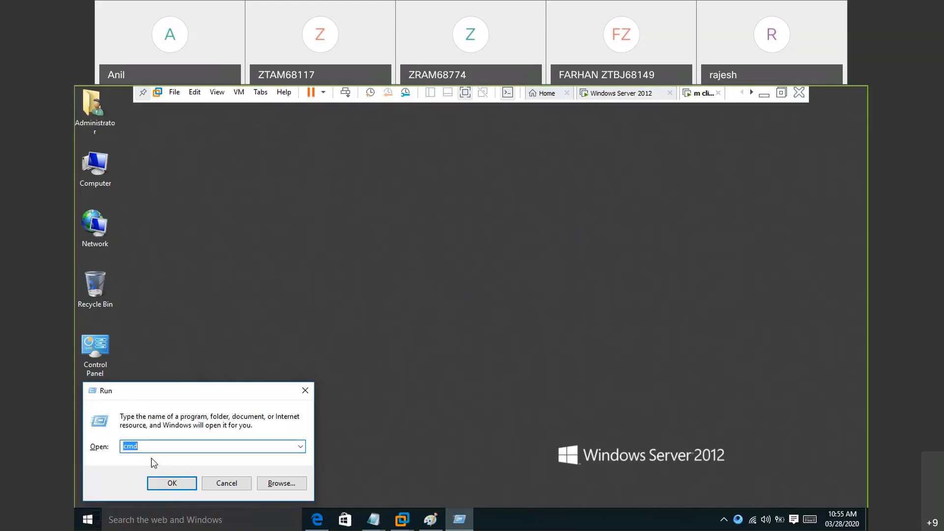
text(note)
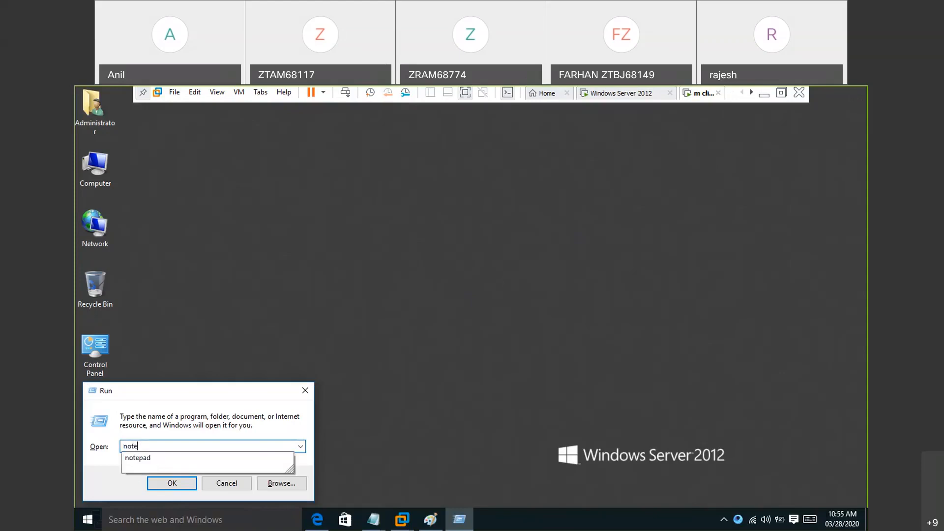
text(pad)
key(Return)
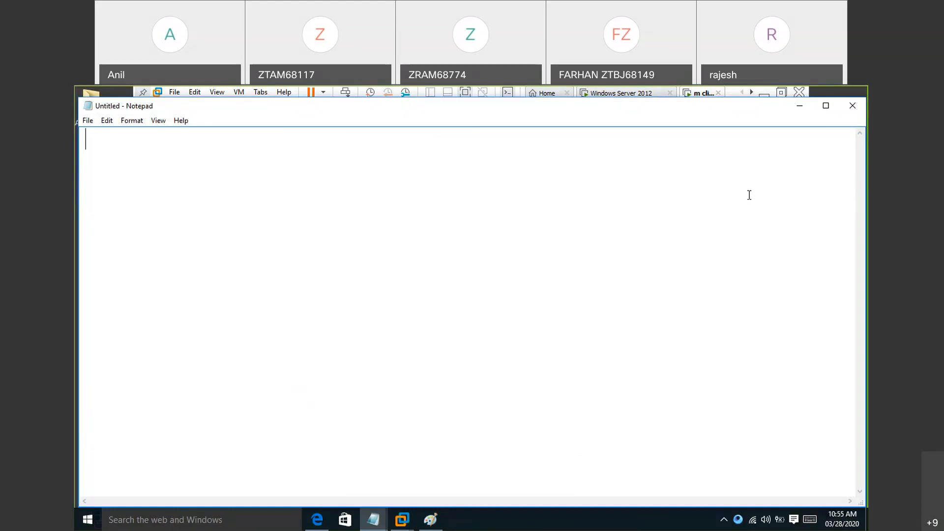
click(858, 106)
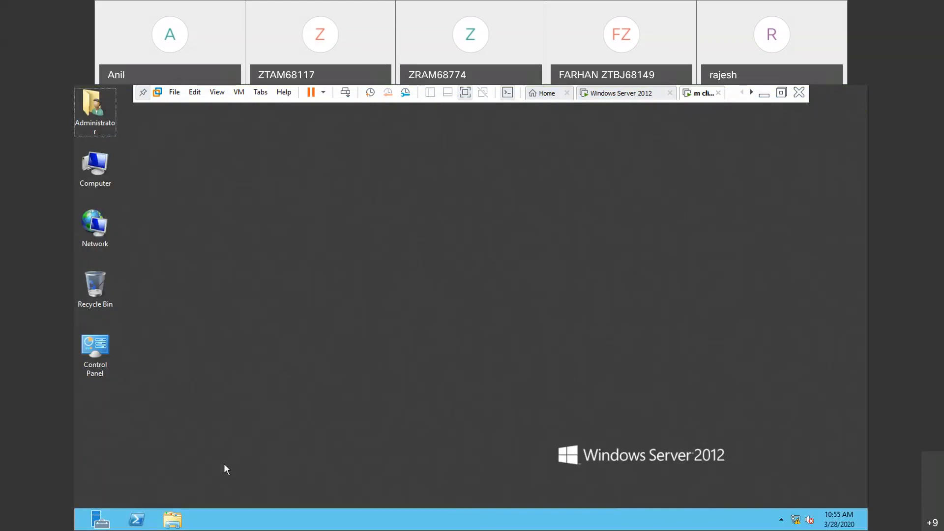
- Try to run notepad on the client as the domain administrator, dismissing the Restrictions message each time
key(super)
key(super)
key(super+r)
key(Return)
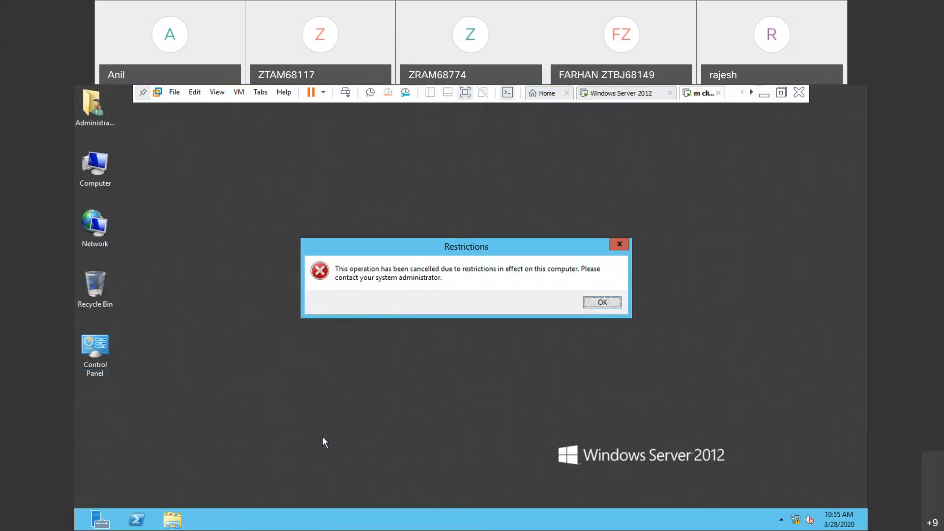
click(432, 219)
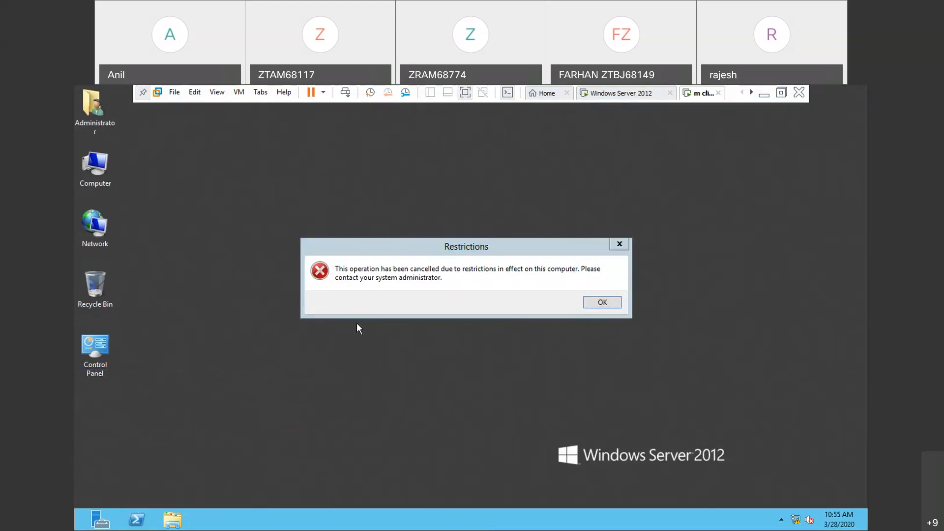
click(596, 305)
key(Return)
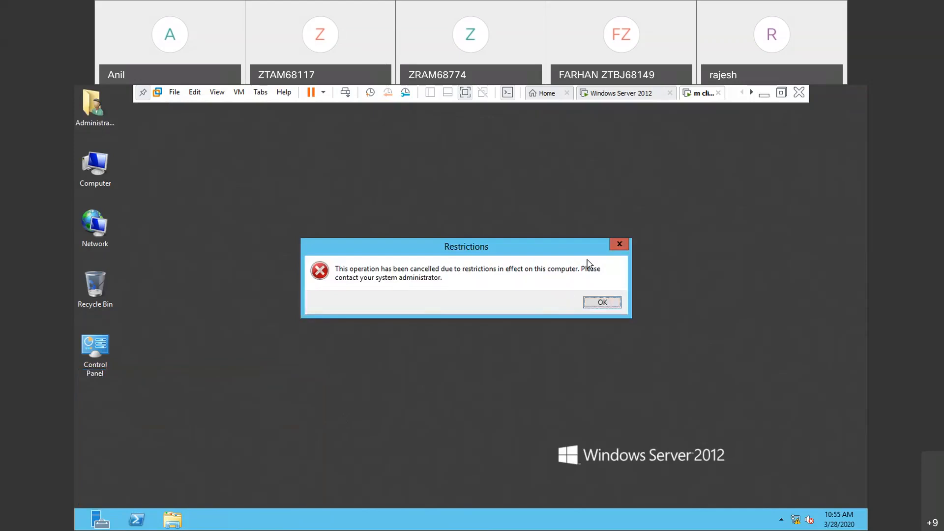
key(Return)
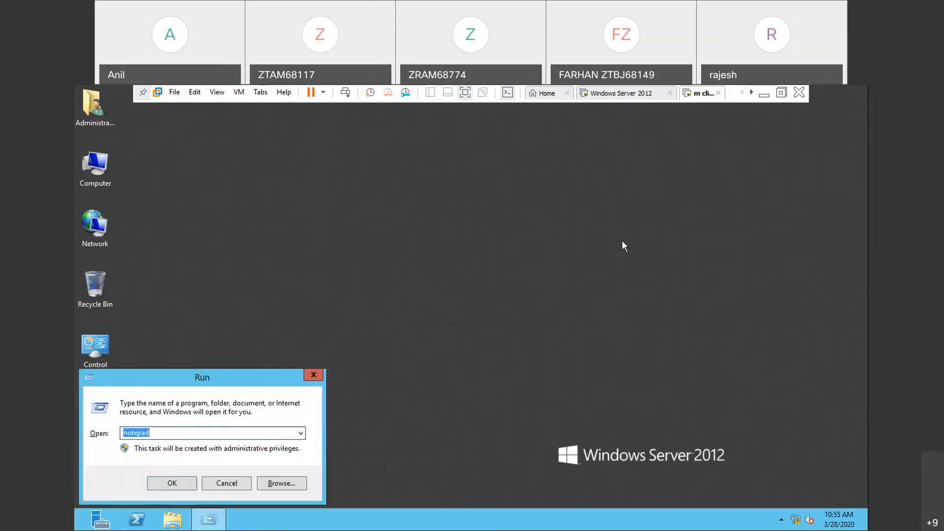
- Switch to the Windows Server 2012 machine and close Group Policy Management Editor, Server Manager and Group Policy Management
click(643, 101)
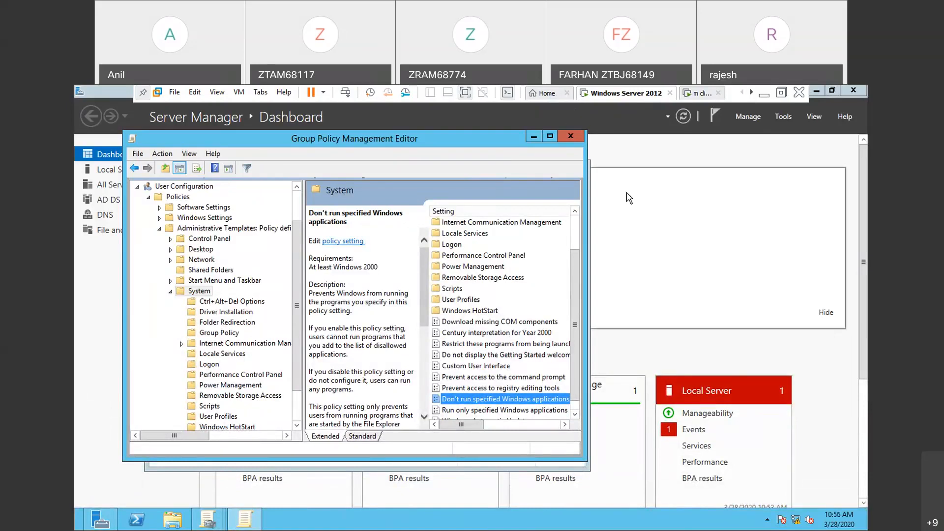
click(571, 137)
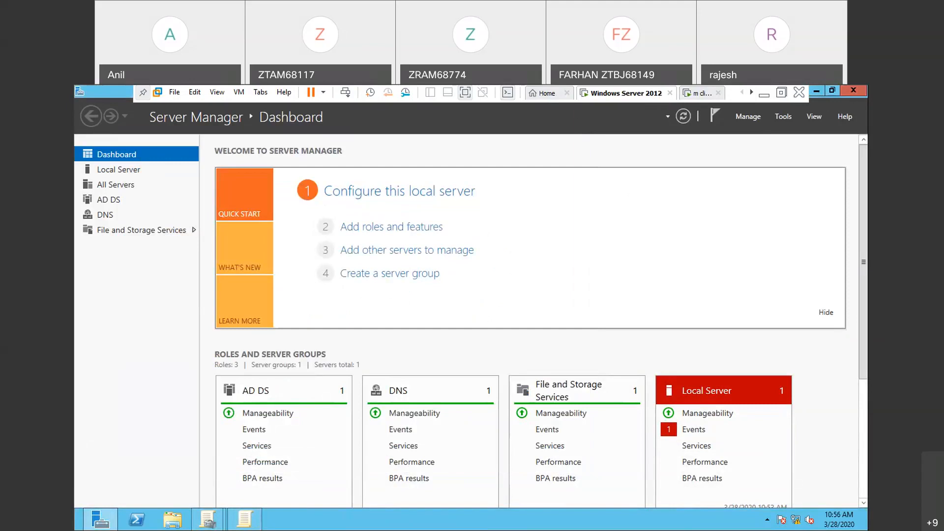
click(853, 92)
click(574, 154)
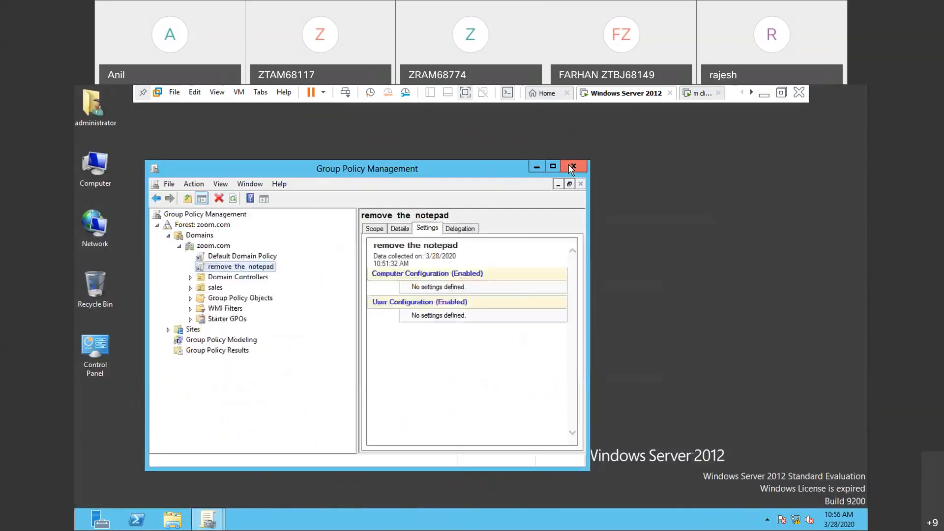
click(571, 168)
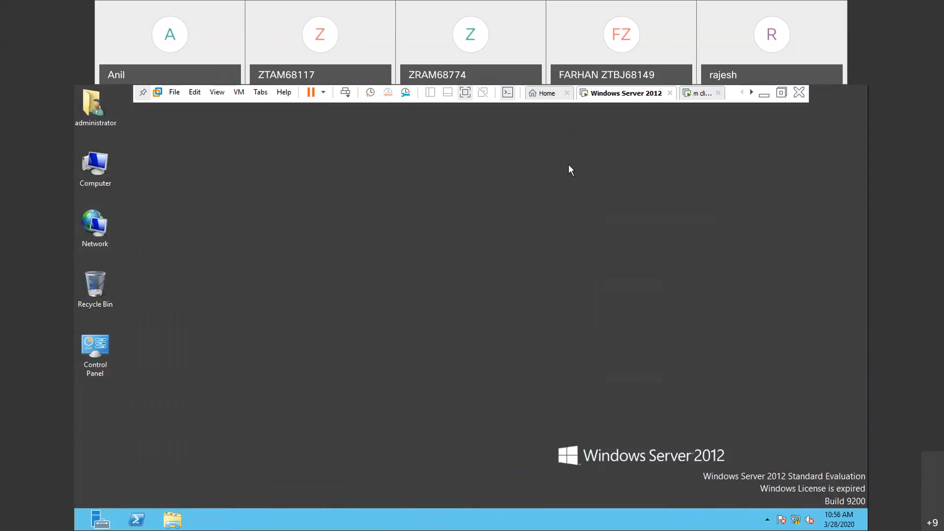
- Sign out of the server, sign back in as the ZOOM domain administrator with the account password, and close Server Manager
key(ctrl+alt+Insert)
click(427, 248)
key(ctrl+alt+Insert)
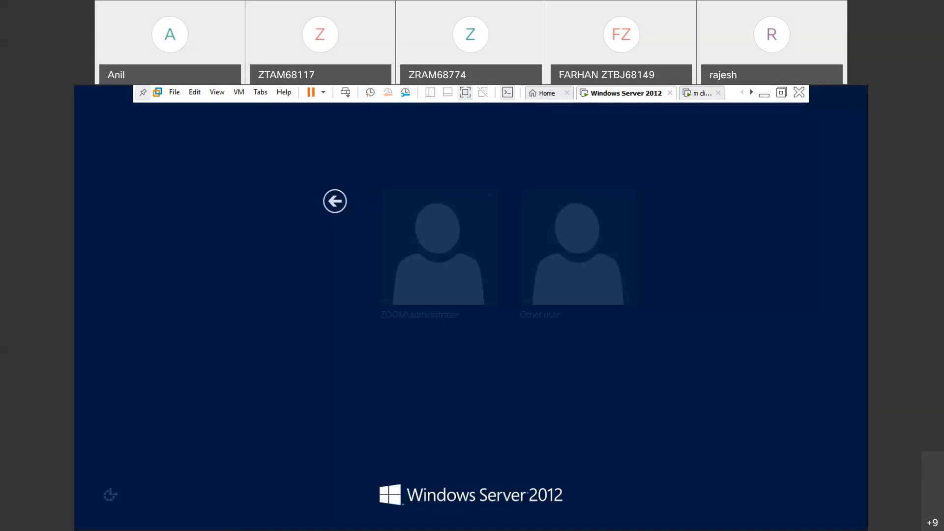
click(439, 287)
text(P@ssw0rd)
key(Return)
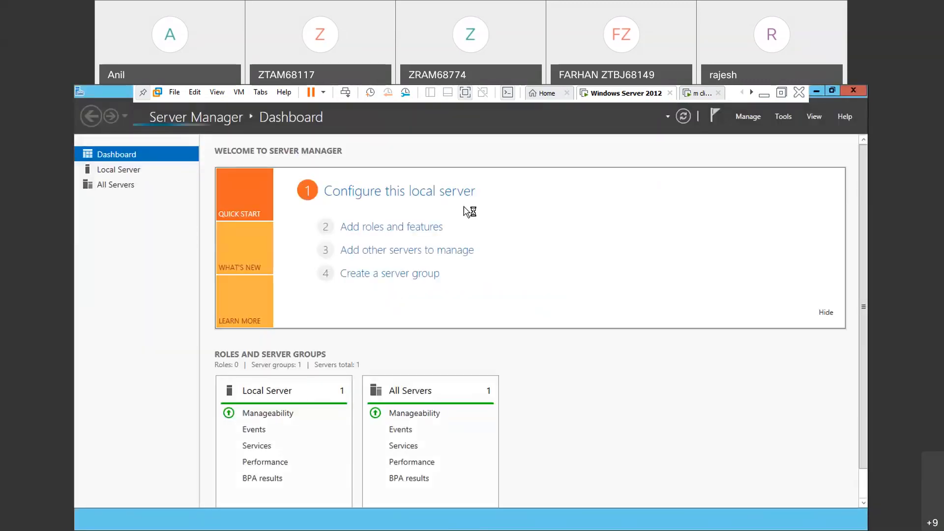
click(859, 90)
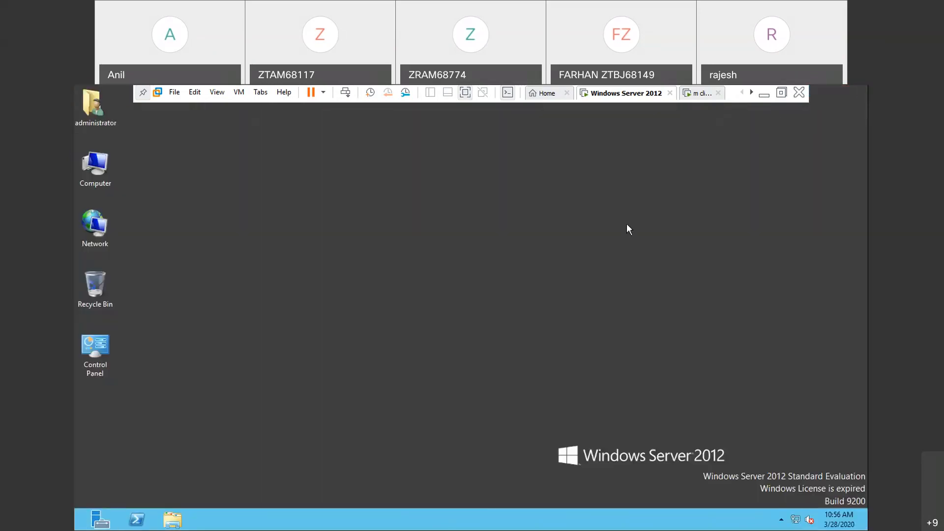
- Run gpupdate on the server to refresh the group policy, and close its console window
key(super+r)
key(Return)
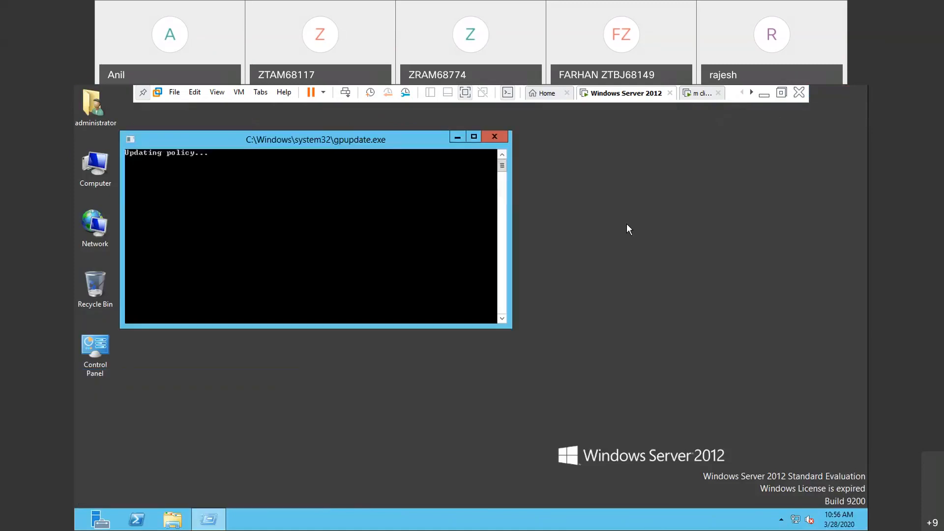
click(491, 140)
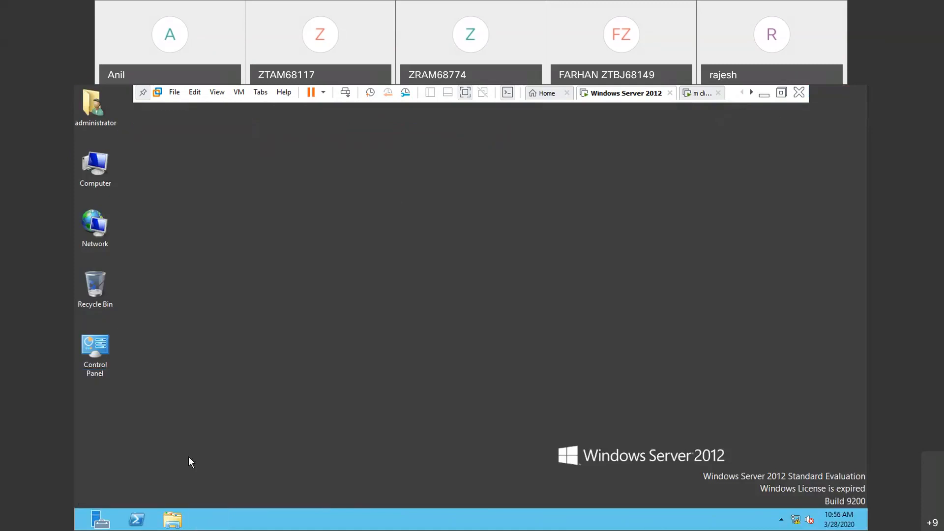
- Try to run notepad on the server as the domain administrator, then dismiss the Restrictions message and the Run dialog
key(super+r)
text(notepad)
key(Return)
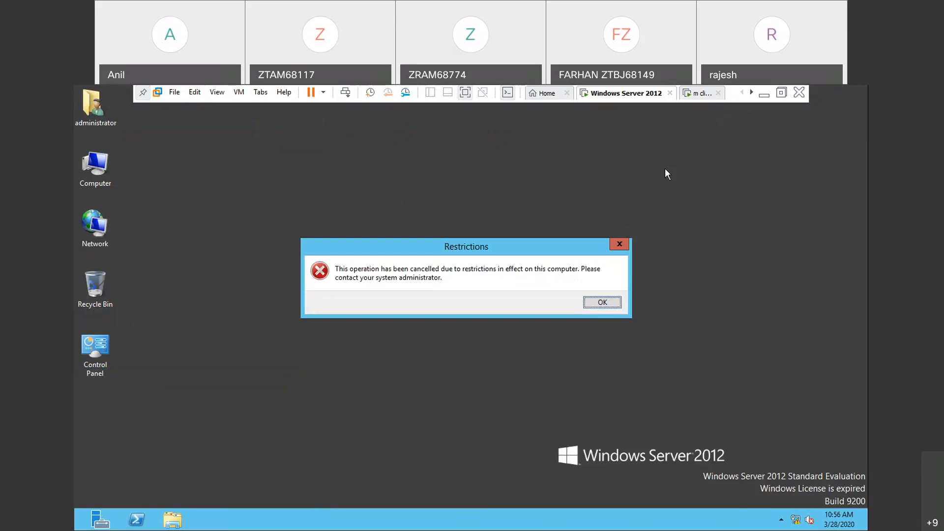
click(620, 242)
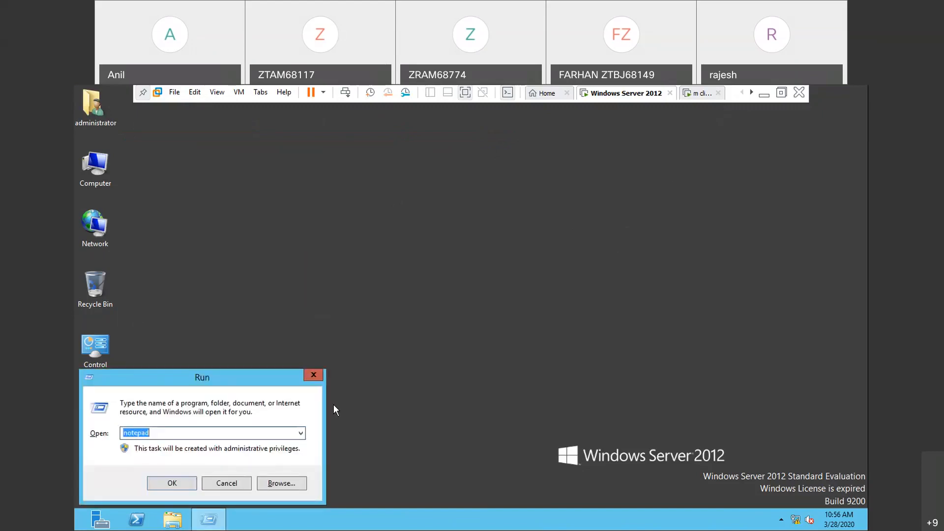
click(217, 480)
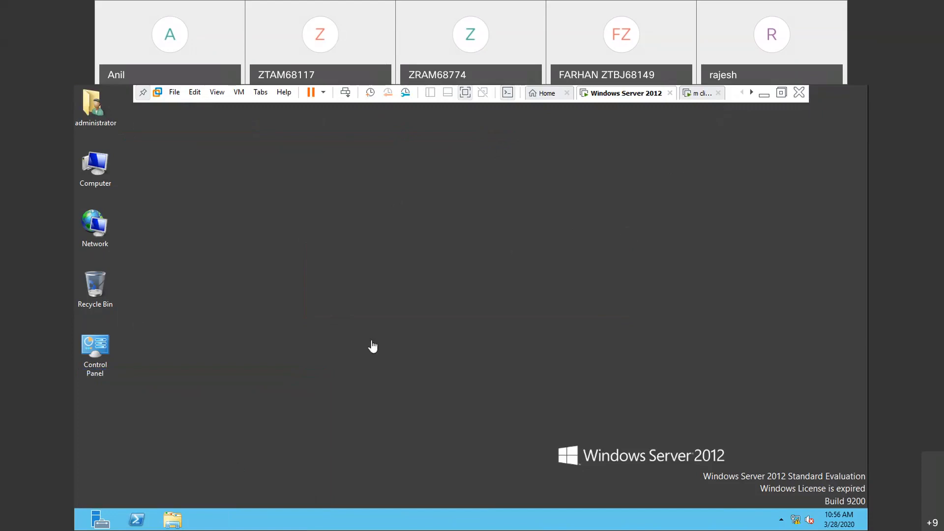
- Open Group Policy Management from Server Manager and open the "remove the notepad" policy under zoom.com for editing
click(99, 521)
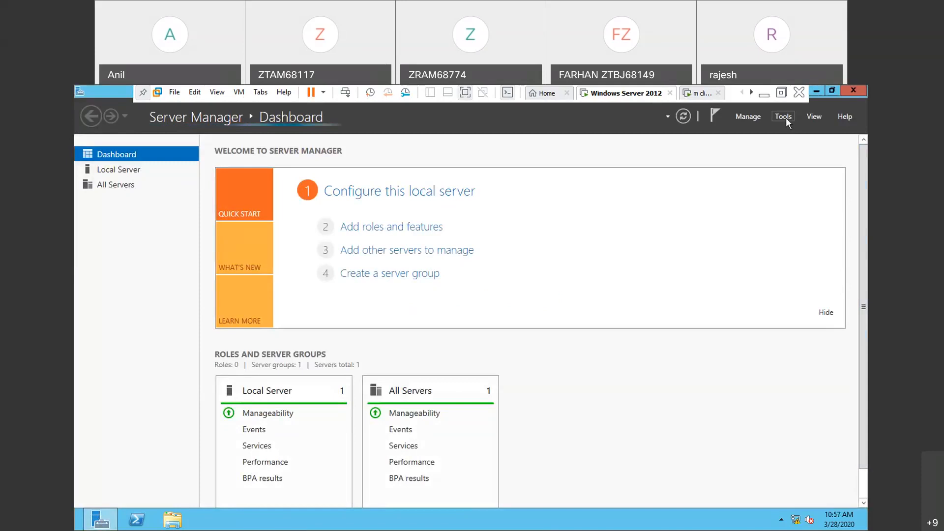
click(785, 118)
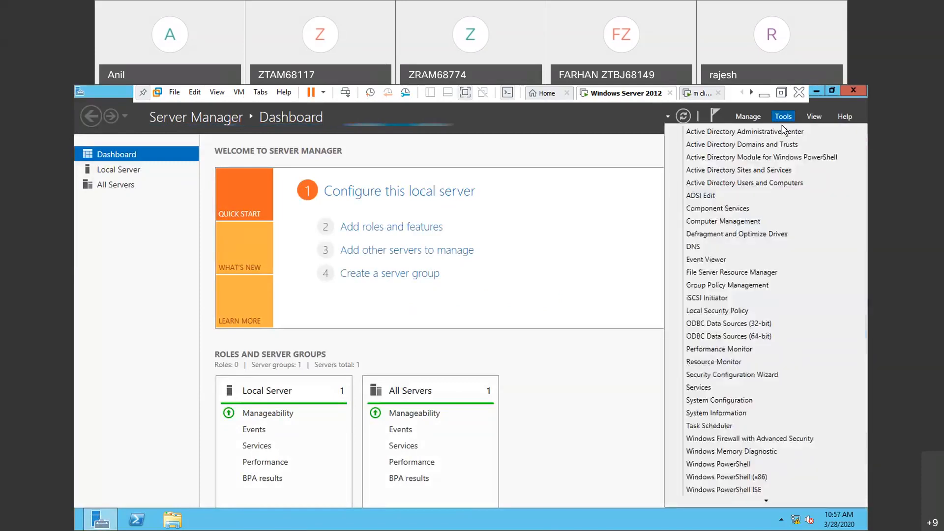
click(721, 286)
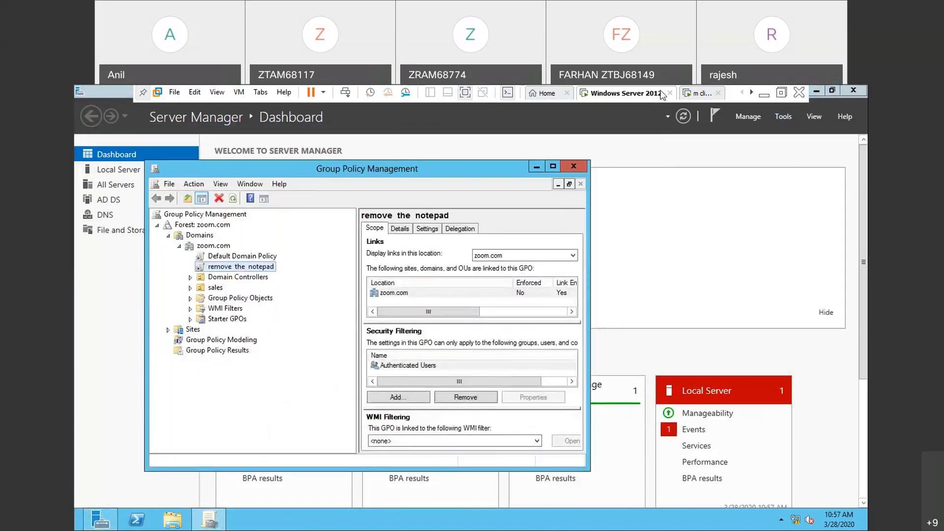
click(577, 100)
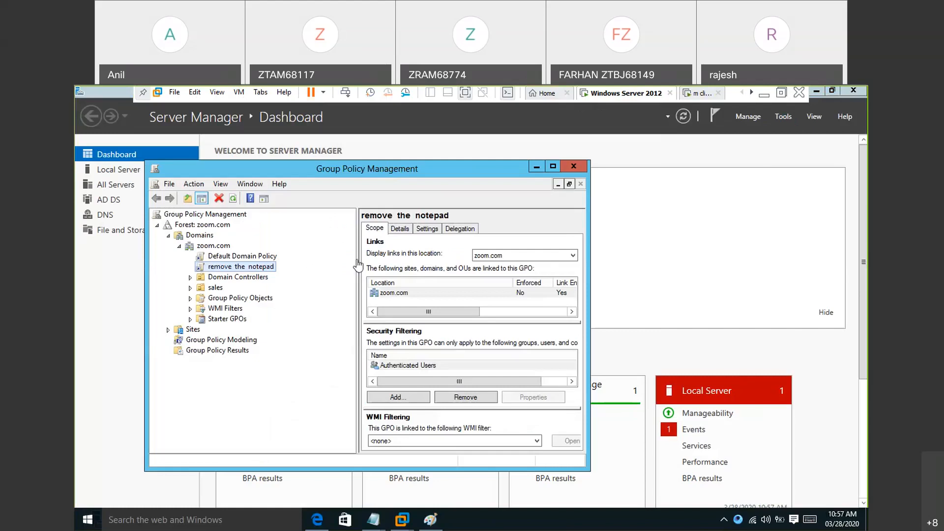
click(261, 267)
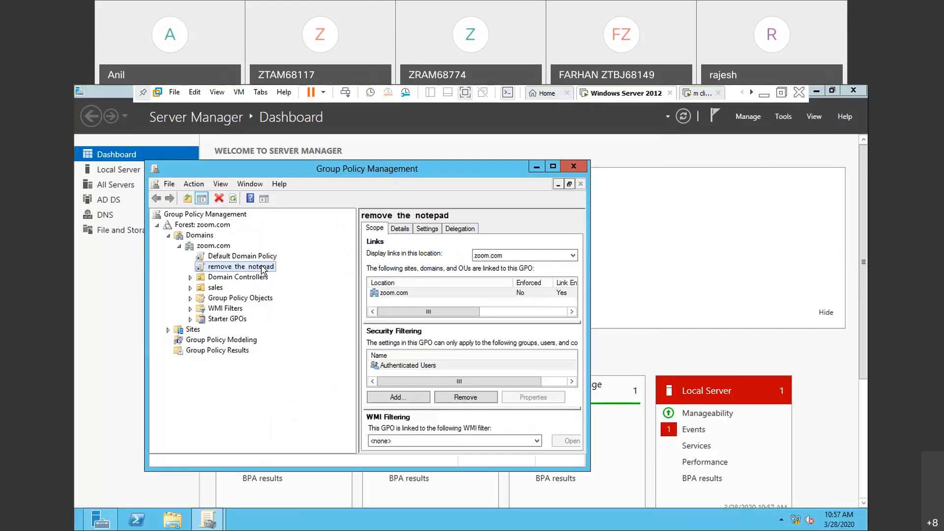
right_click(261, 268)
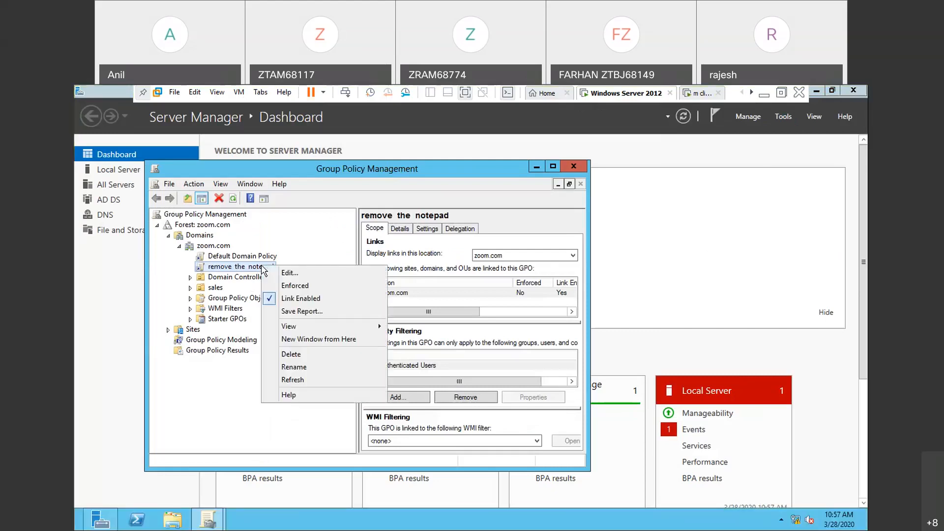
click(295, 274)
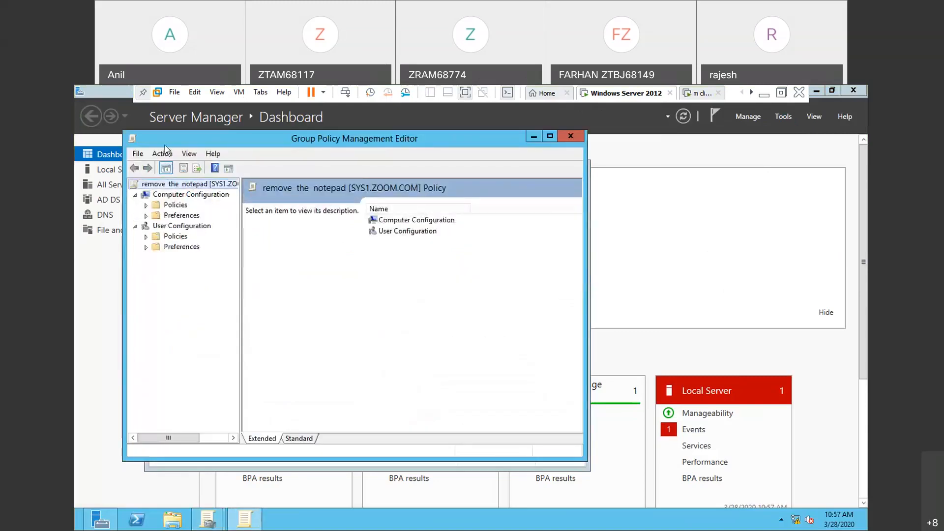
- Add the zoom.com domain administrator account to the security permissions in the "remove the notepad" policy's properties
click(163, 154)
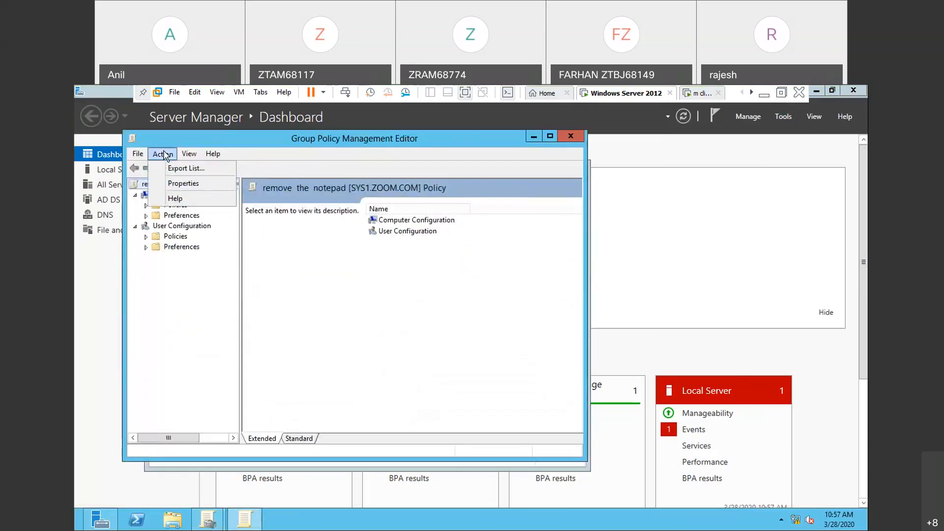
click(176, 184)
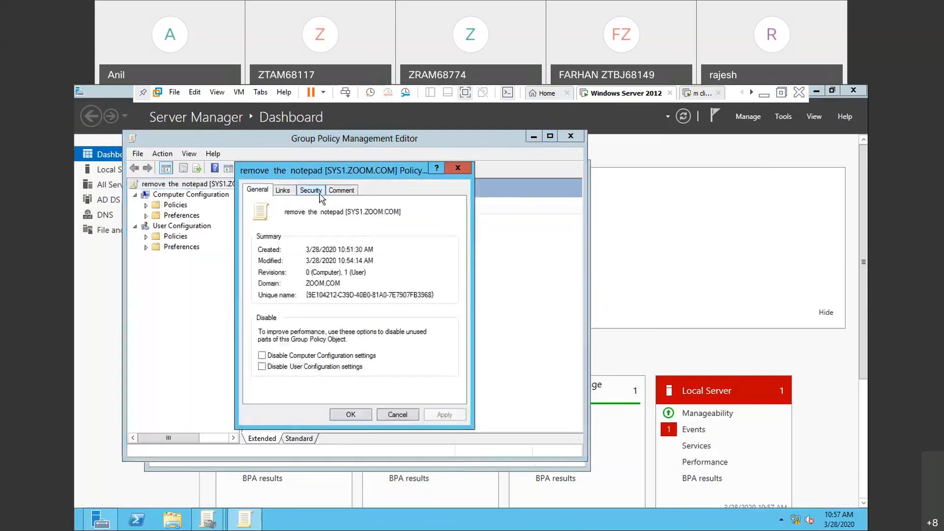
click(321, 193)
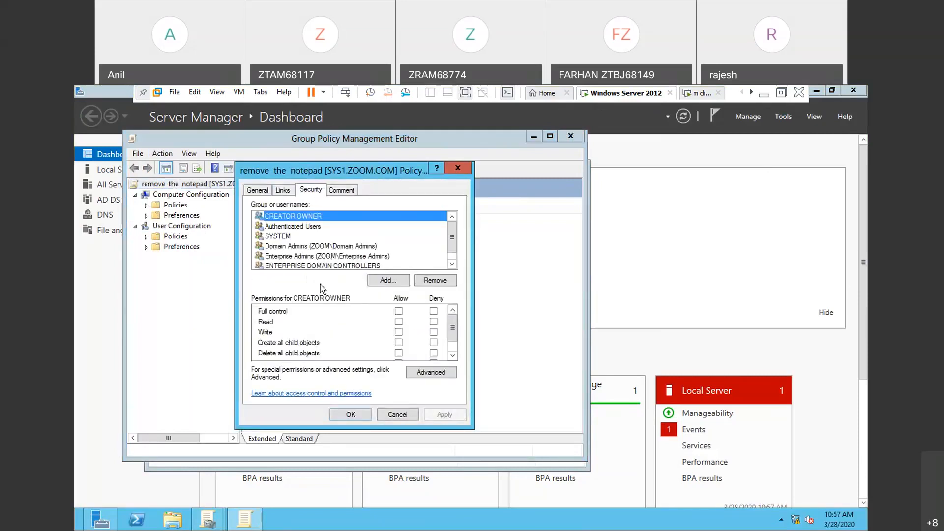
click(378, 280)
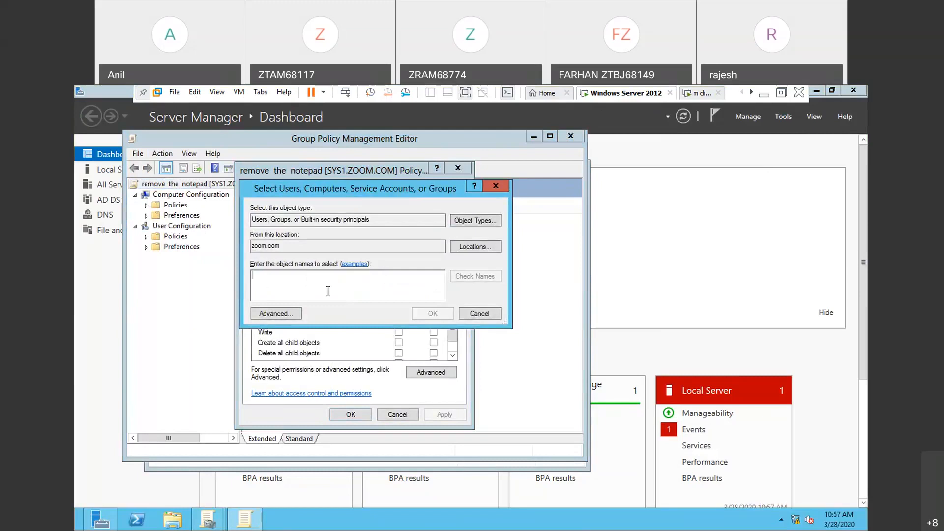
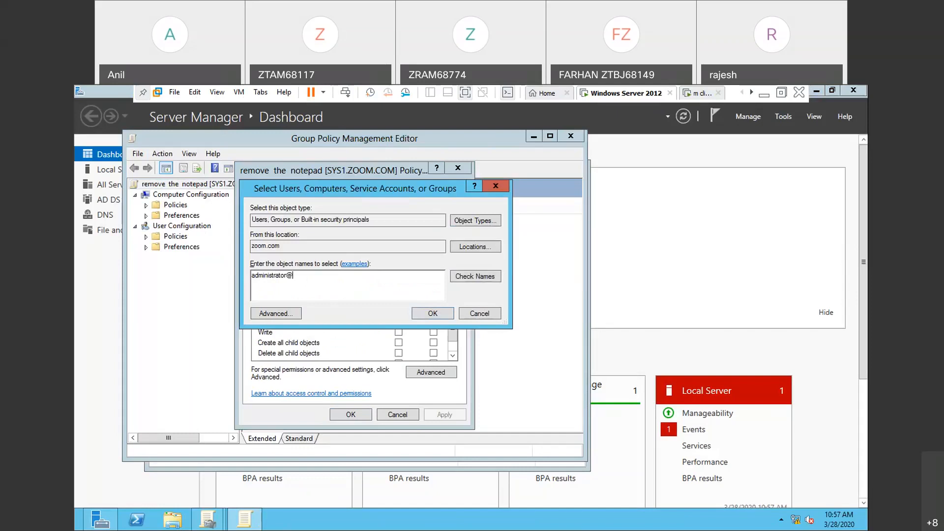
click(476, 279)
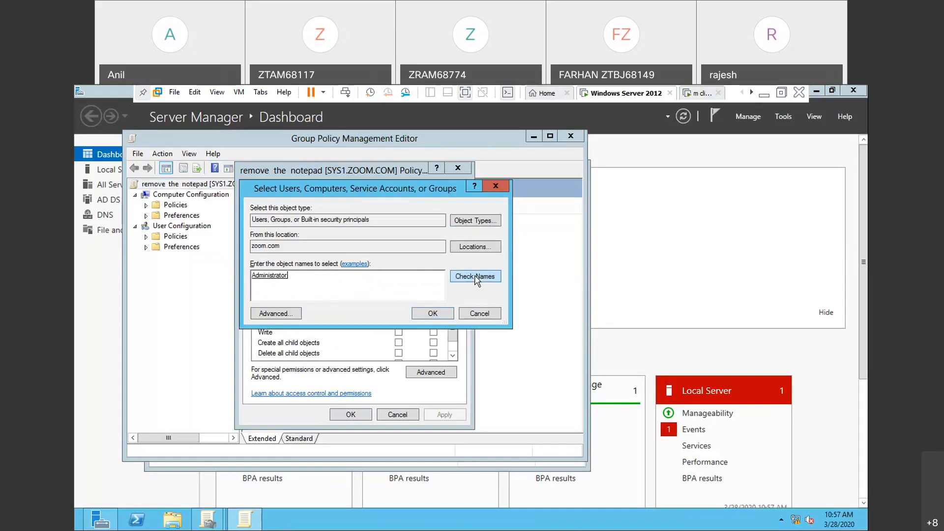
click(439, 315)
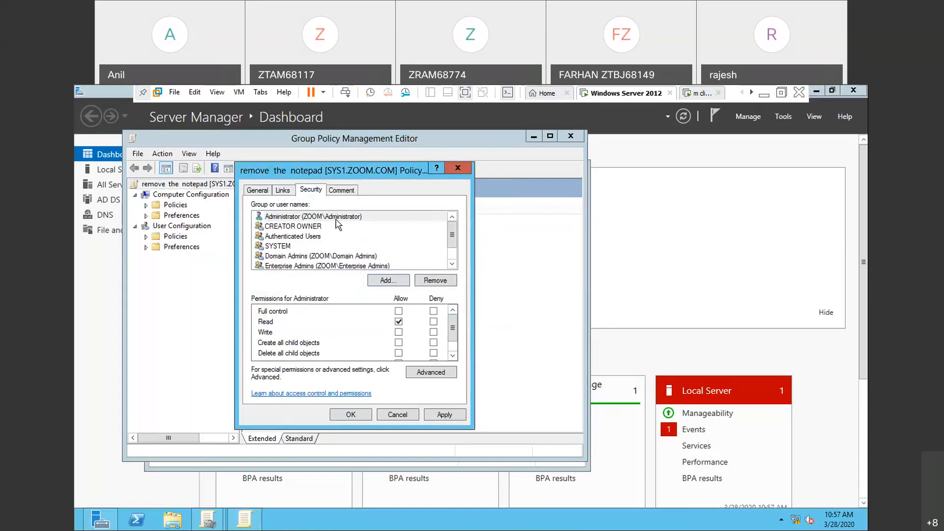
- Deny the Apply group policy permission for Administrator, accept the deny-entry warning, and close the policy's properties
click(336, 220)
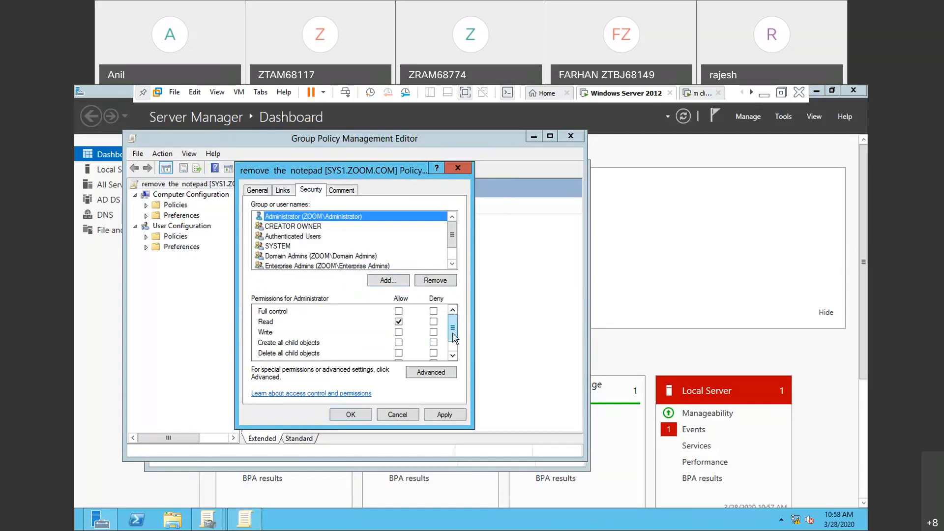
drag(453, 336, 453, 347)
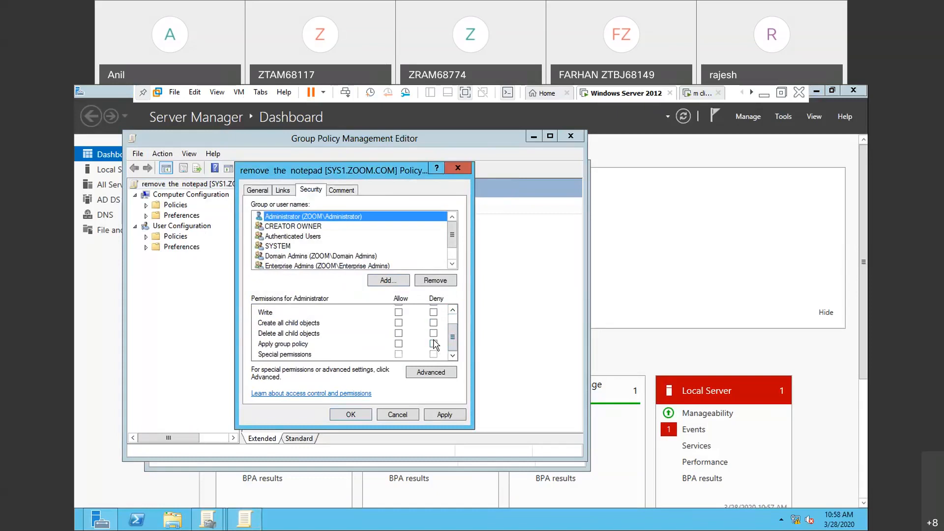
click(435, 344)
click(435, 344)
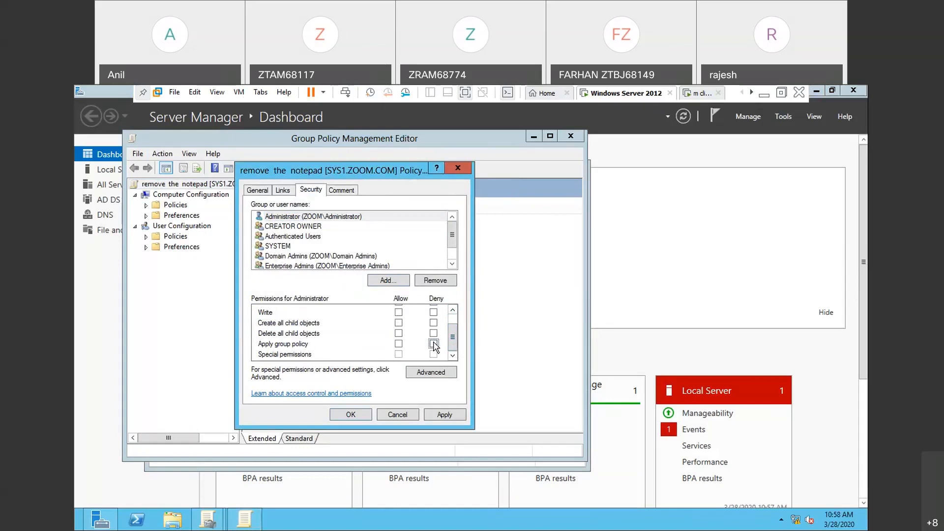
click(441, 416)
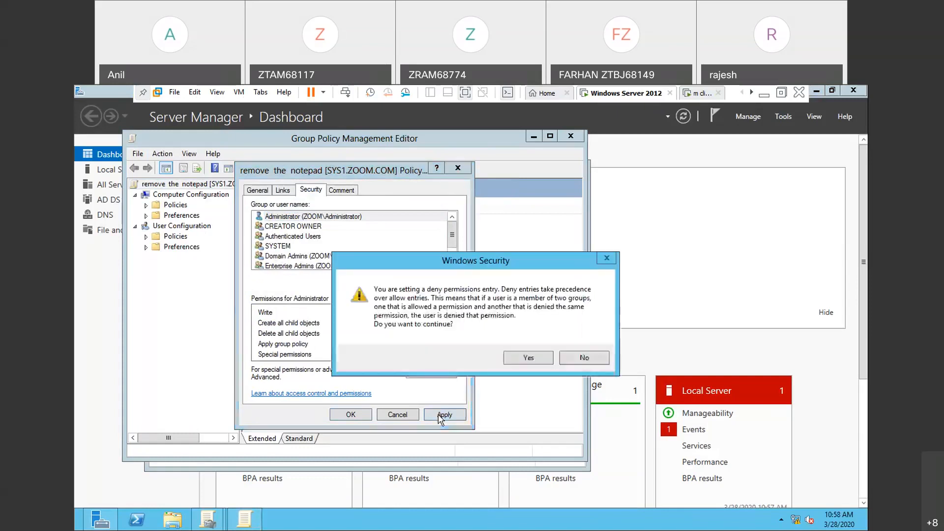
click(530, 357)
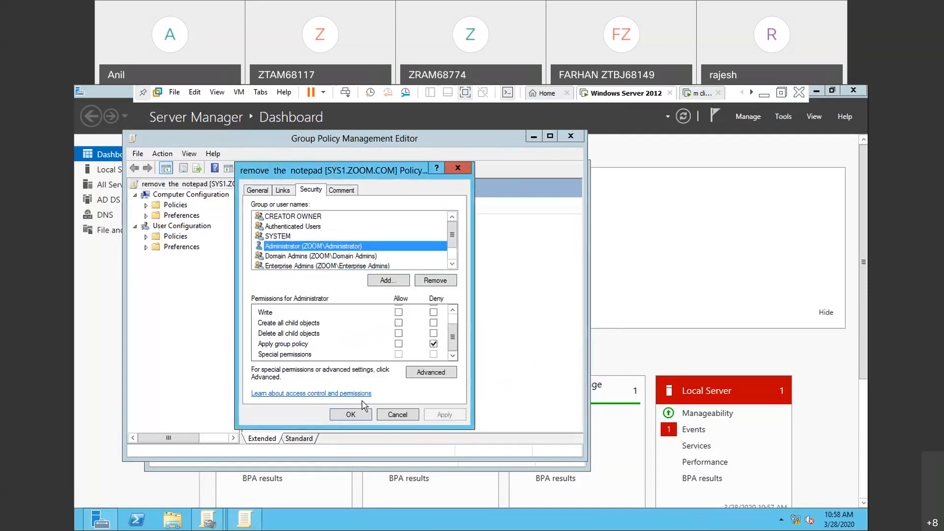
click(359, 413)
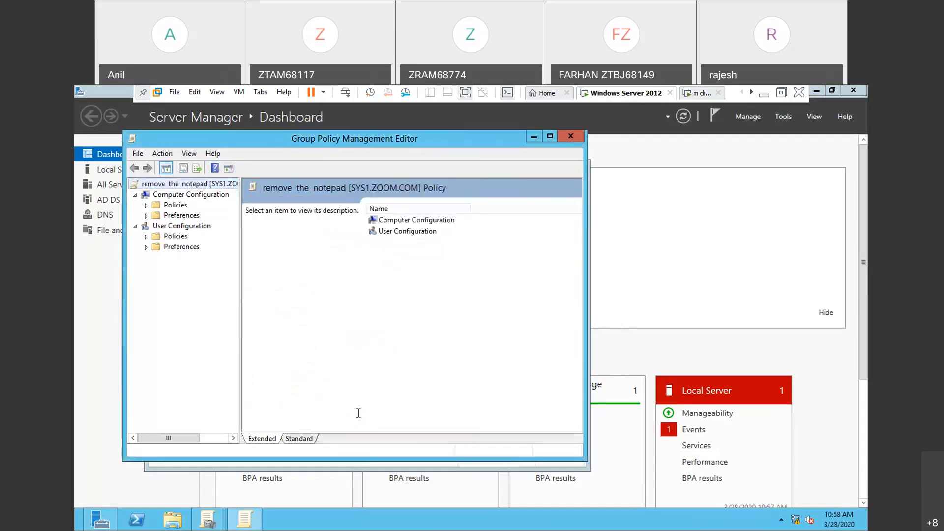
key(super)
text(r)
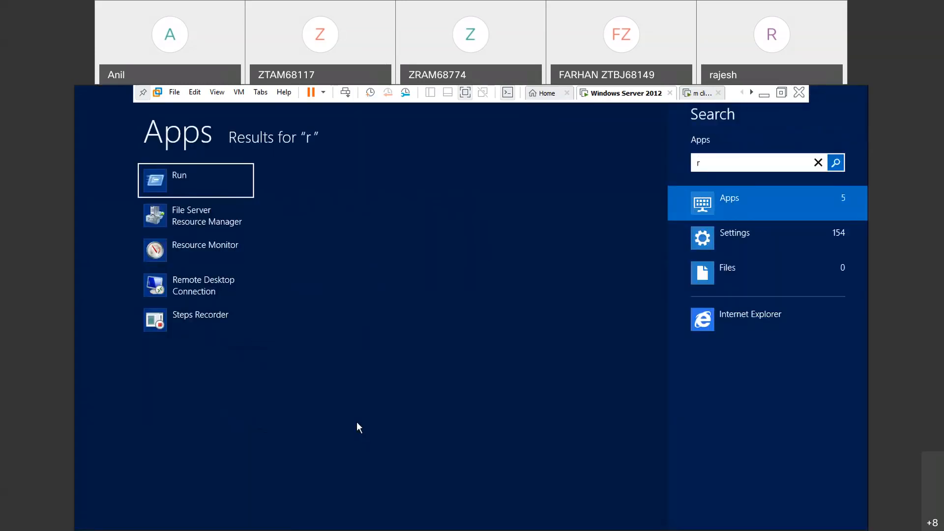
key(BackSpace)
key(Escape)
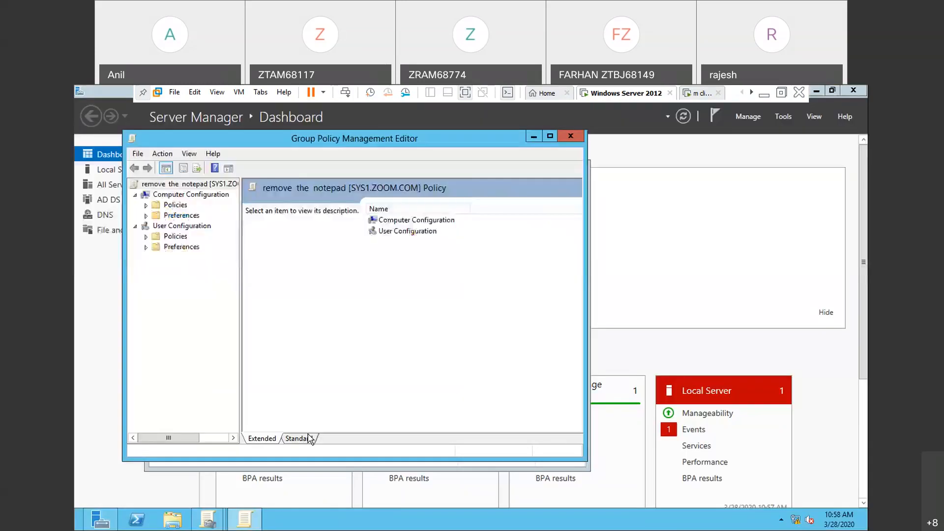
- Run gpupdate on the server to apply the changed policy permissions
key(super+r)
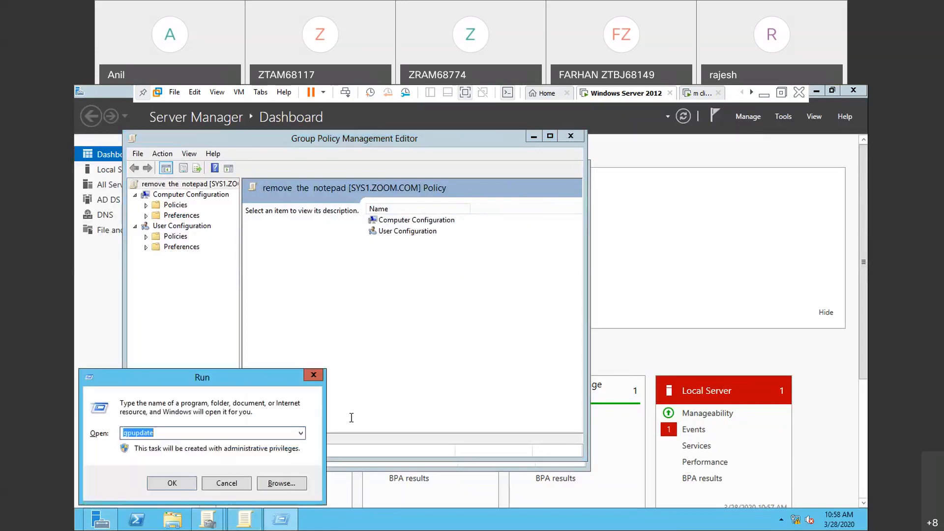
key(Return)
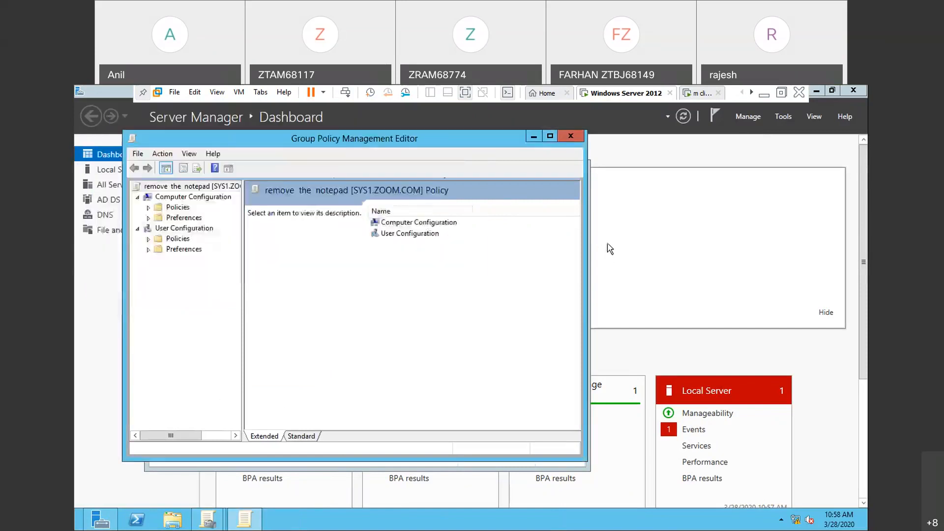
- Switch to the client virtual machine, dismiss the open Run dialog, and sign out of the current session
click(699, 94)
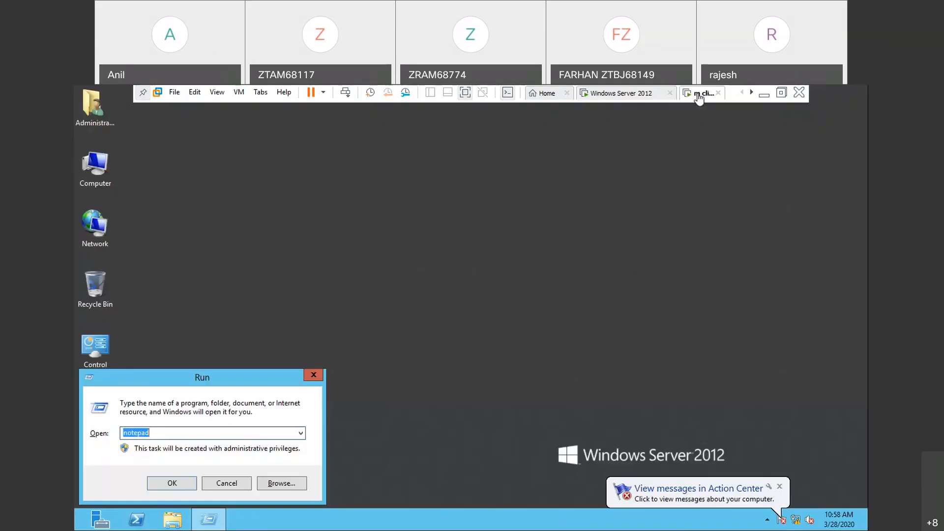
click(312, 376)
key(ctrl+alt+Insert)
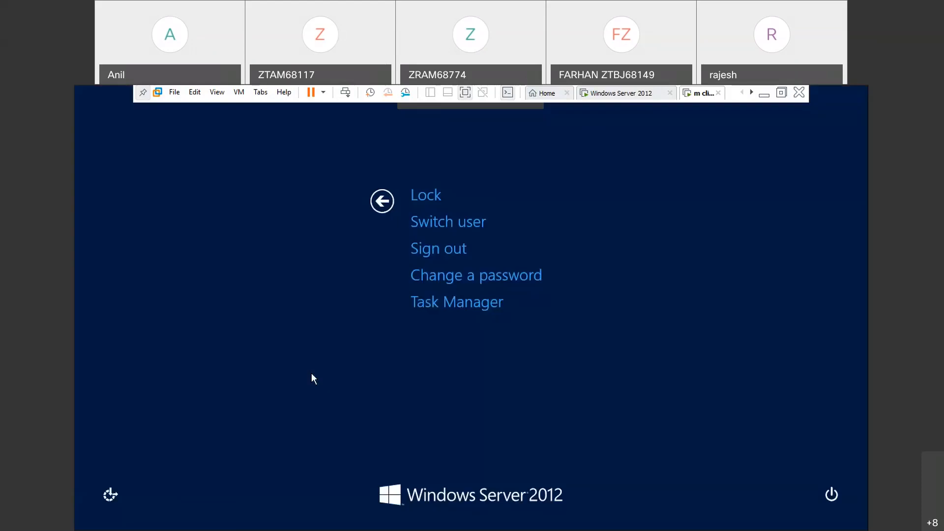
click(452, 249)
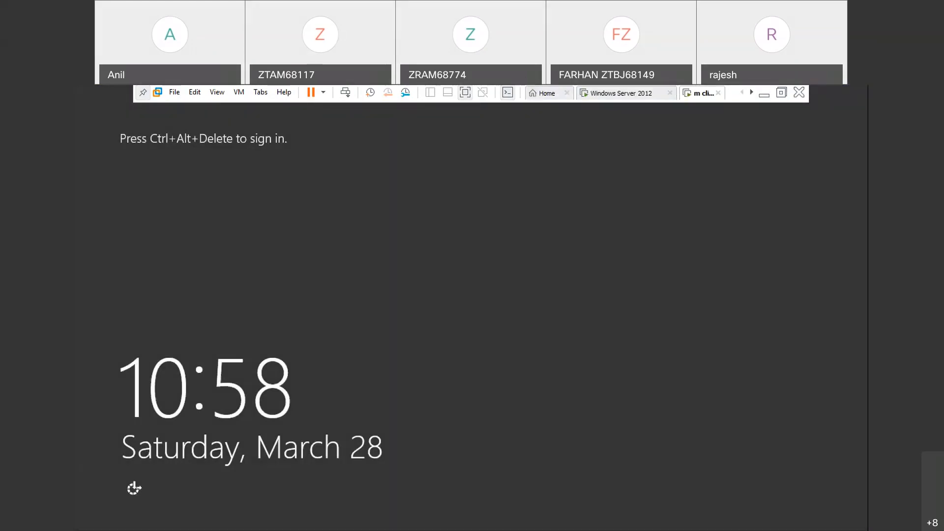
- Sign in to the client as the zoom.com domain administrator with the account password, and close Server Manager
key(ctrl+alt+Delete)
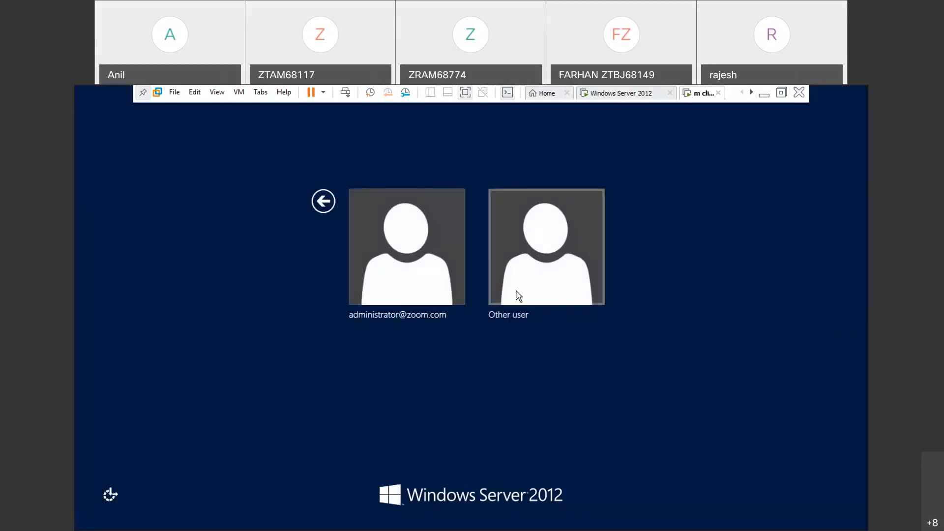
click(414, 304)
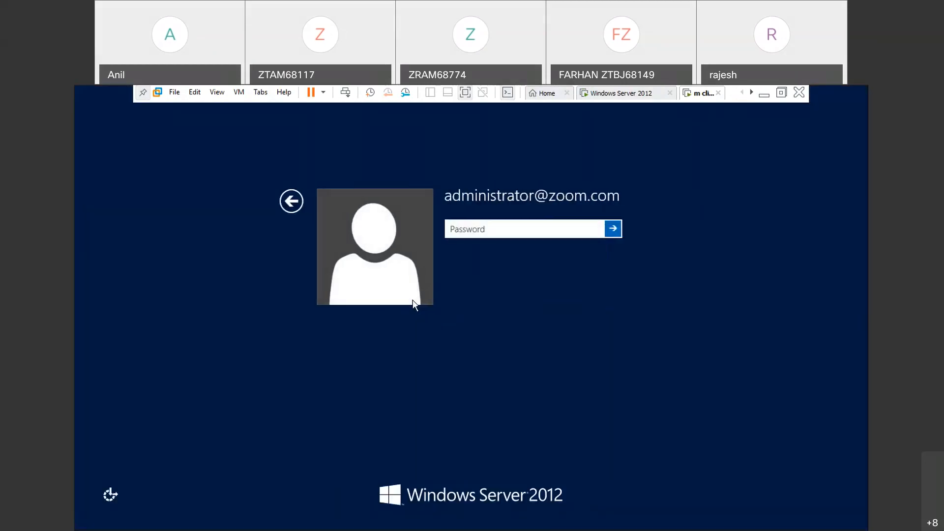
text(*********)
key(Return)
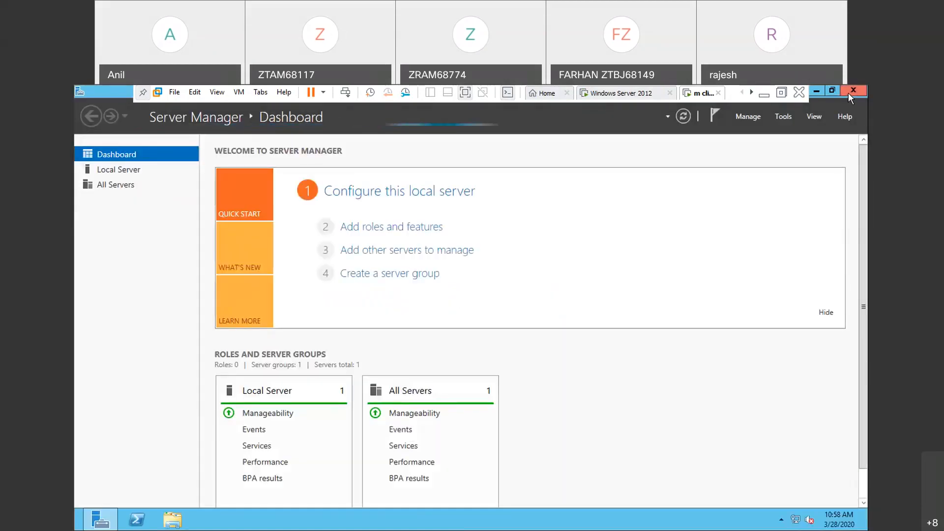
click(852, 91)
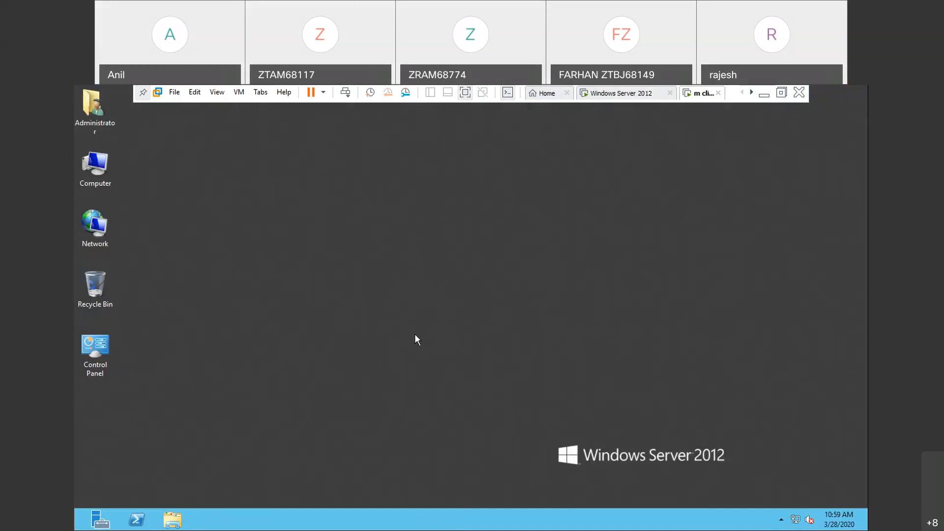
- Run notepad on the client as the domain administrator to test the policy exemption, and close it
key(super+r)
key(Return)
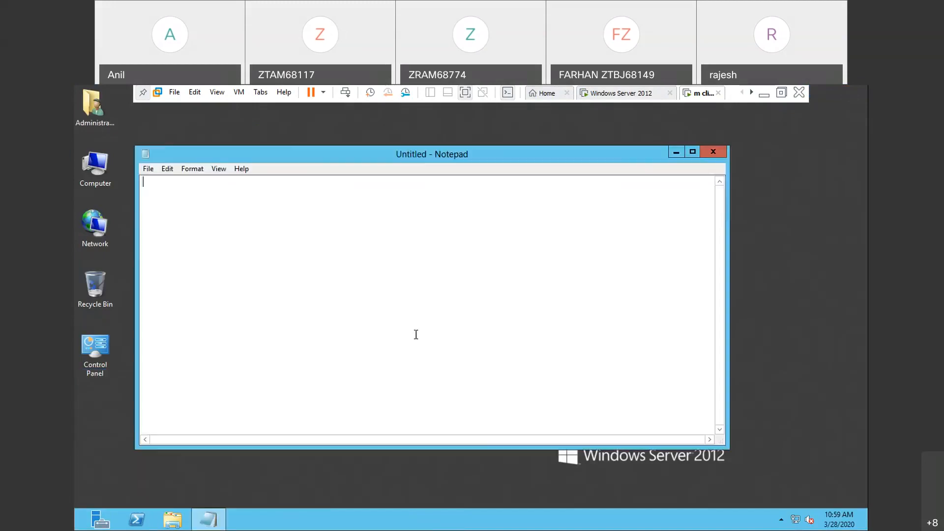
click(715, 155)
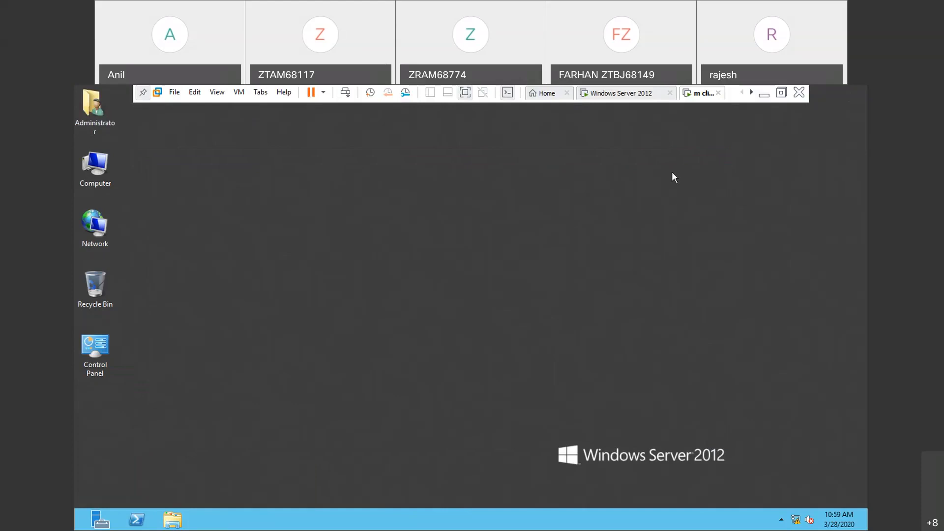
- Sign out the domain administrator and sign in to the client as domain user u2 with the account password
key(ctrl+alt+Insert)
click(446, 252)
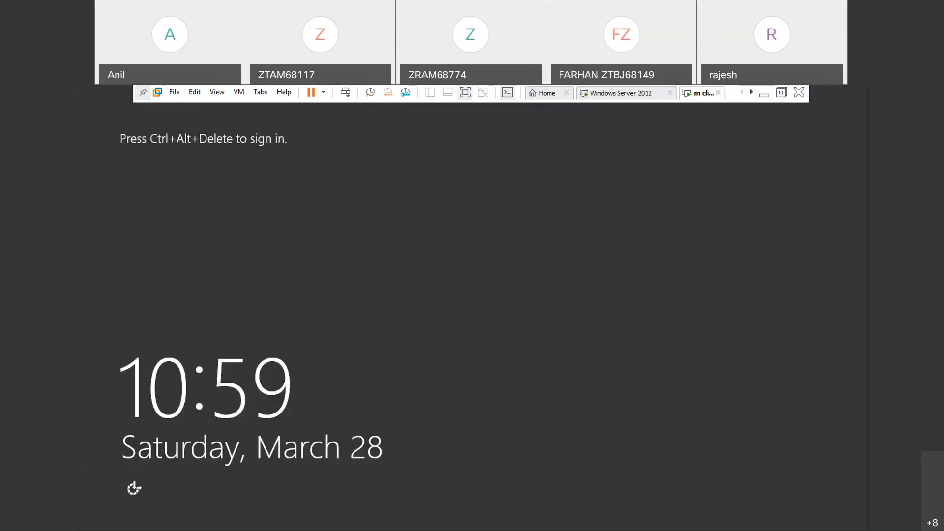
key(ctrl+alt+Insert)
click(510, 264)
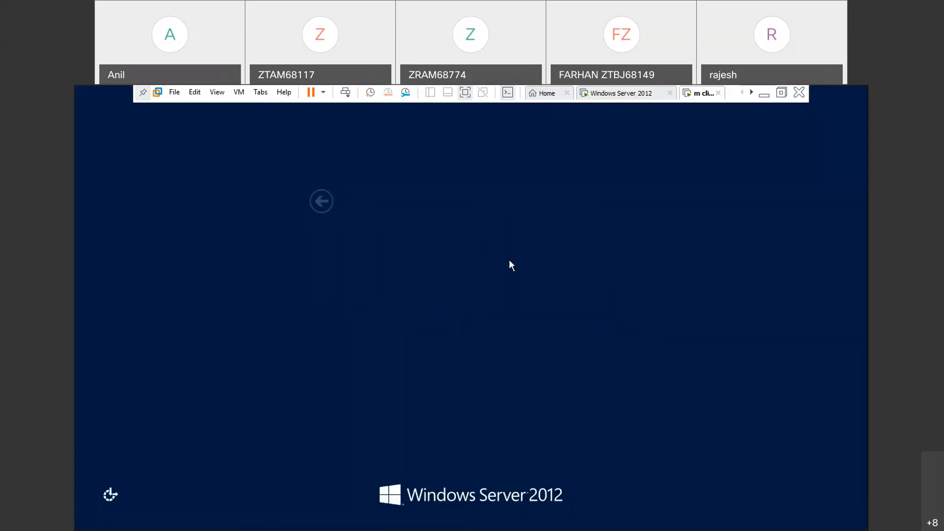
text(u2)
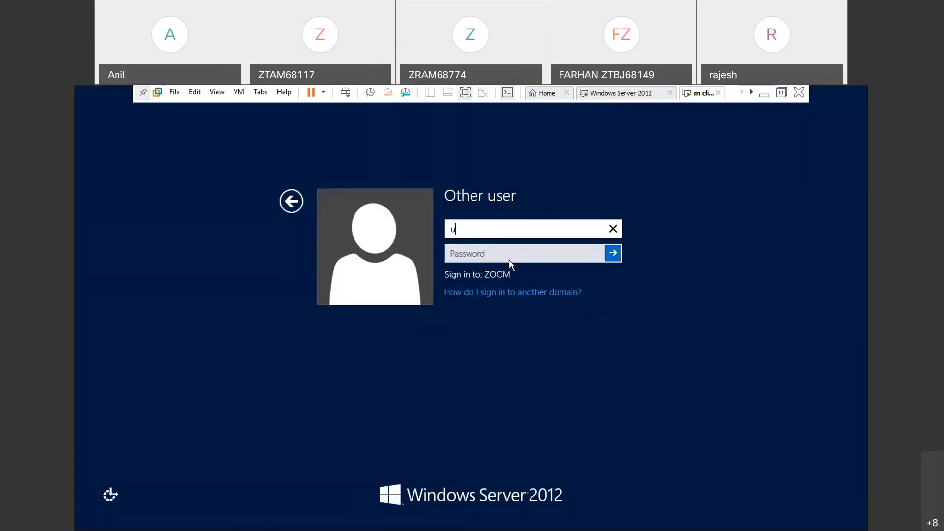
key(Return)
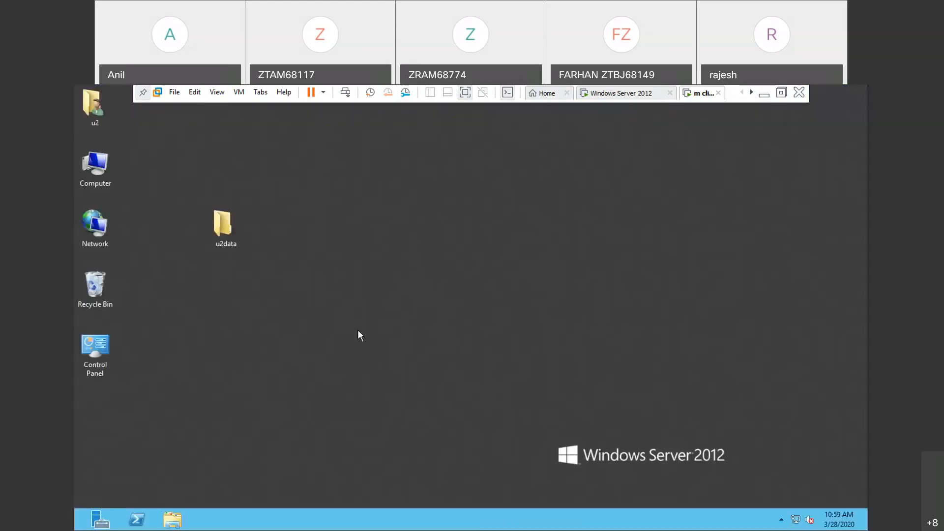
- Try to run notepad on the client as u2 to test the restriction, and close the remaining dialogs
key(super+r)
key(Return)
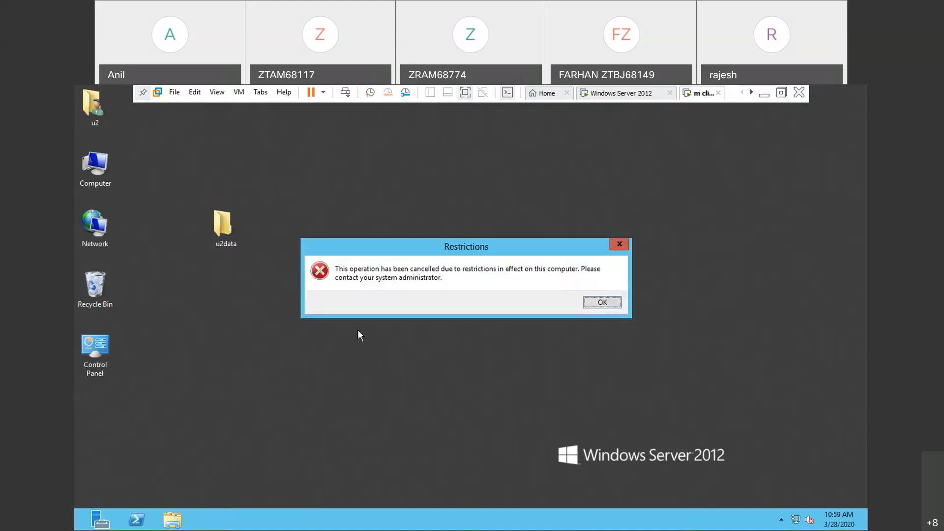
click(618, 244)
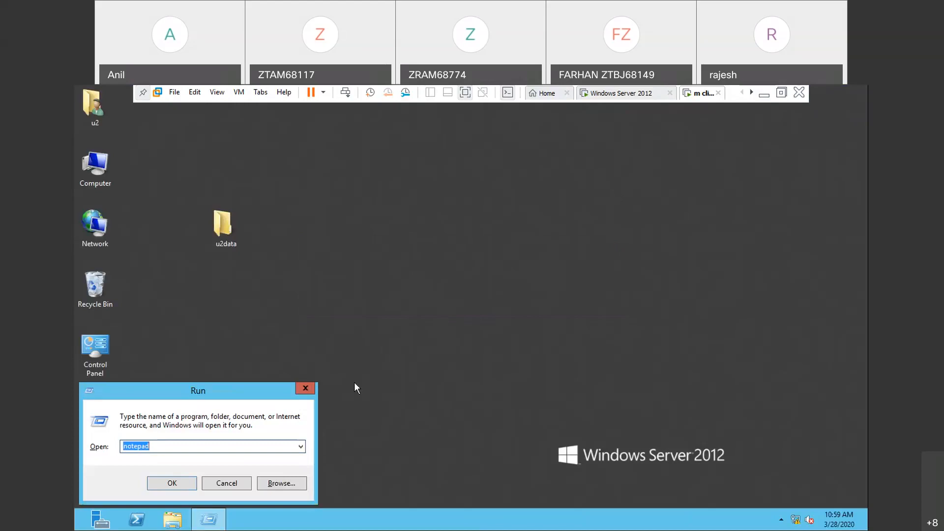
click(305, 388)
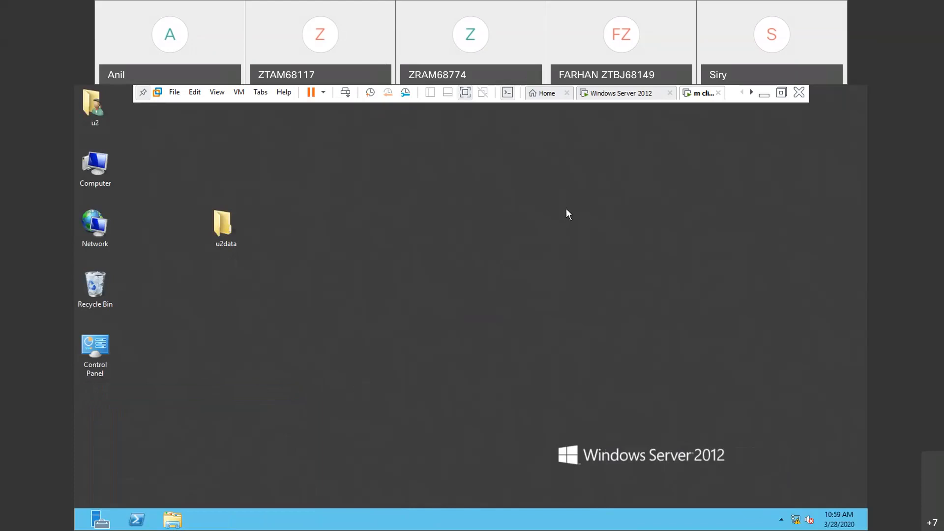
- Minimize the virtual machine window and review the "mcse practicals" notes on denying an existing group policy to the domain administrator and verifying it
click(765, 97)
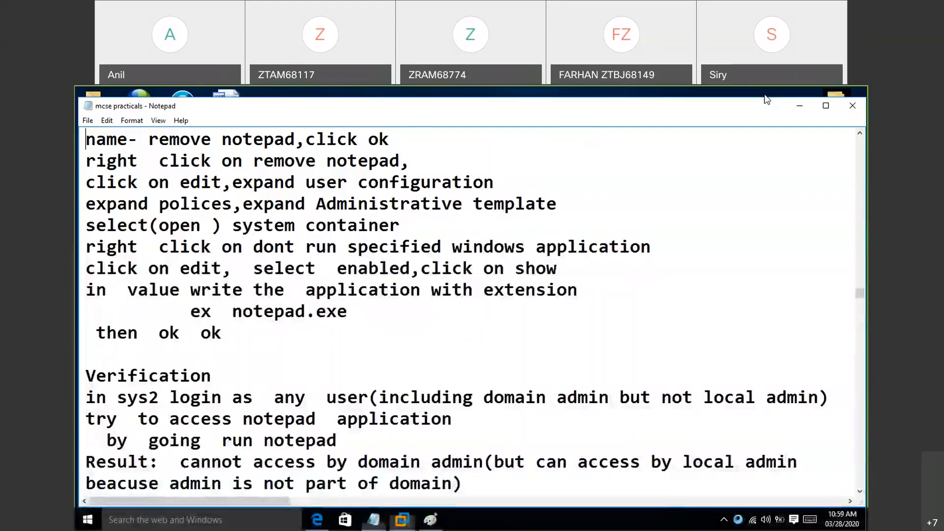
click(569, 108)
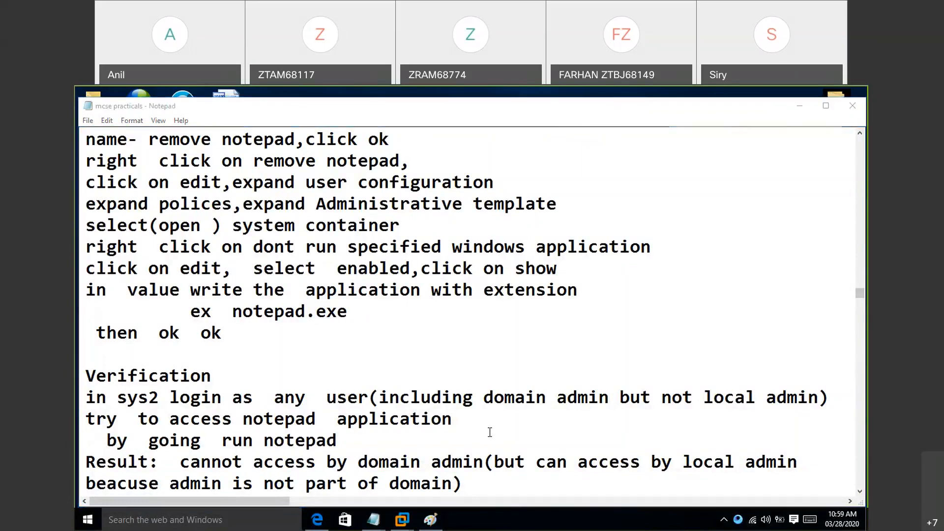
click(466, 429)
key(Down)
key(Down)
key(Down)
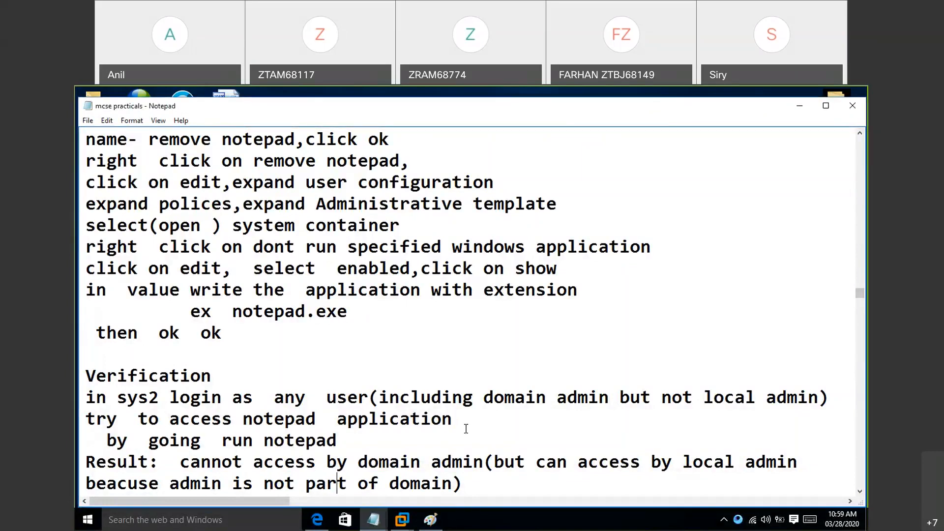
key(Down)
key(Down)
key(Down)
key(Down)
key(Down)
key(Down)
key(Down)
key(Down)
key(Down)
key(Down)
key(Down)
key(Down)
key(Down)
key(Down)
key(Down)
key(Down)
key(Down)
key(Down)
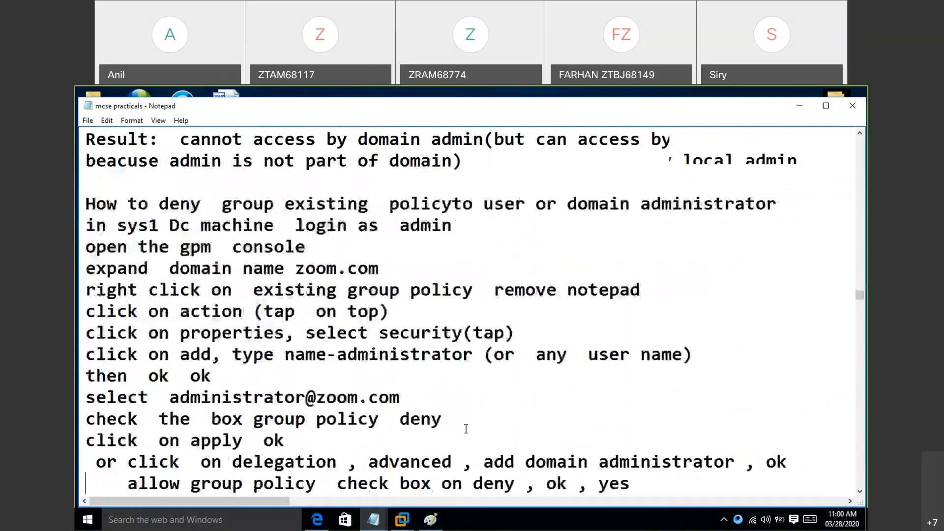
key(Down)
key(Down)
key(Down)
key(Down)
key(Down)
key(Down)
key(Down)
key(Down)
key(Down)
key(Down)
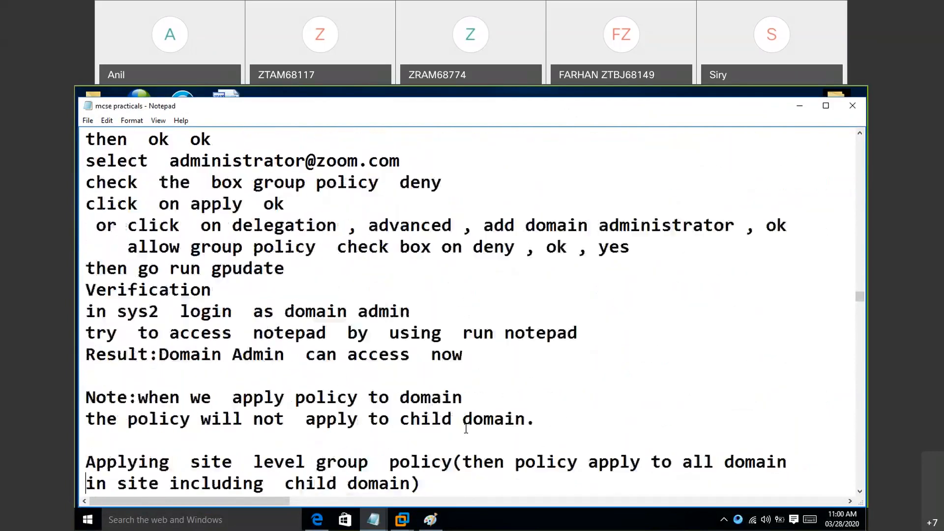
key(Down)
key(Down)
key(Down)
key(Down)
key(Down)
key(Down)
key(Down)
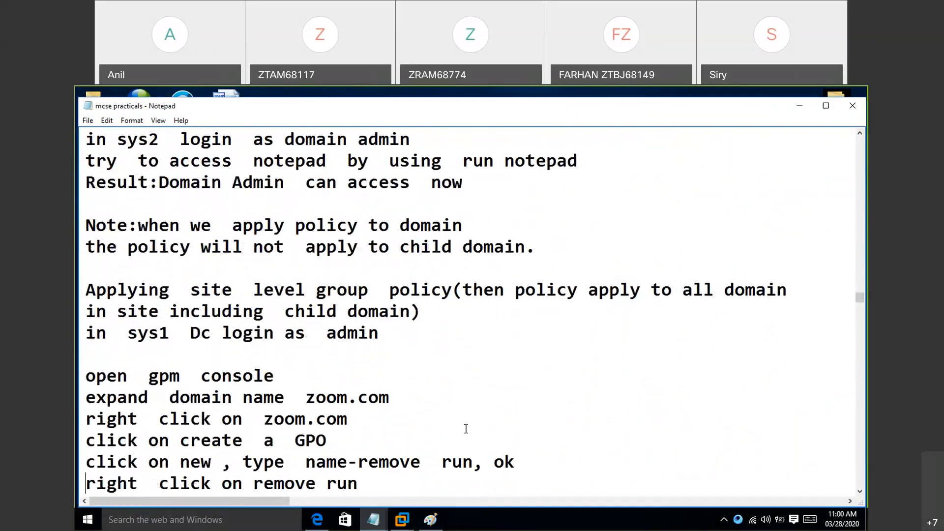
- Read the notes on creating the "remove run" policy, linking it at site level, verifying it, and removing group policies by command
key(Down)
key(Down)
key(Down)
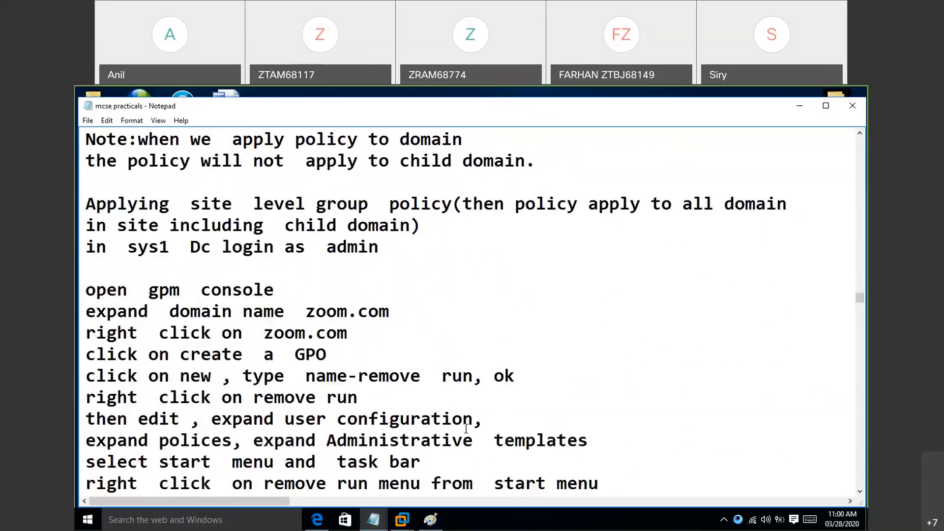
key(Down)
key(Down)
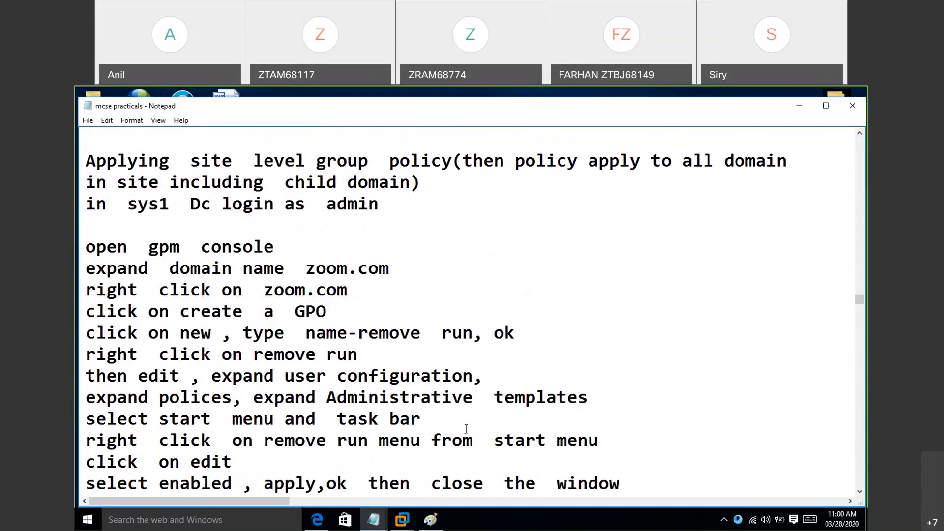
key(Down)
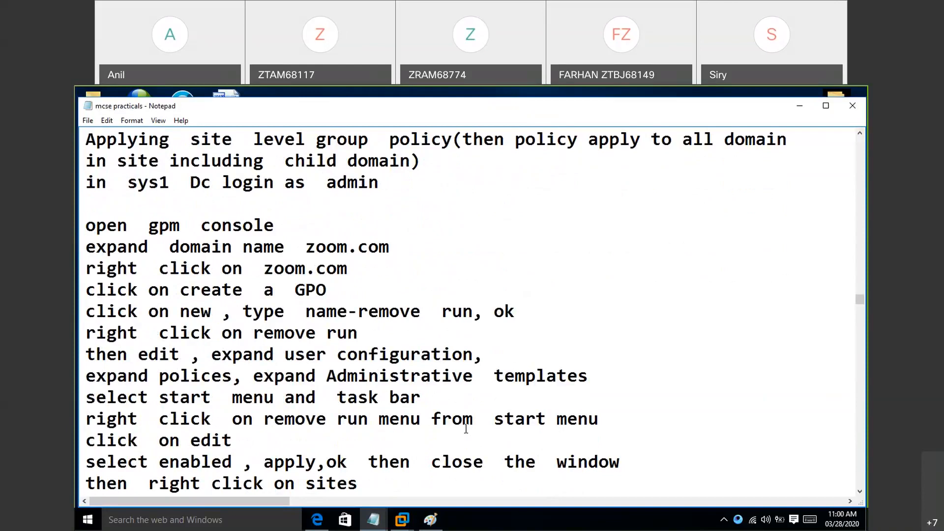
key(Down)
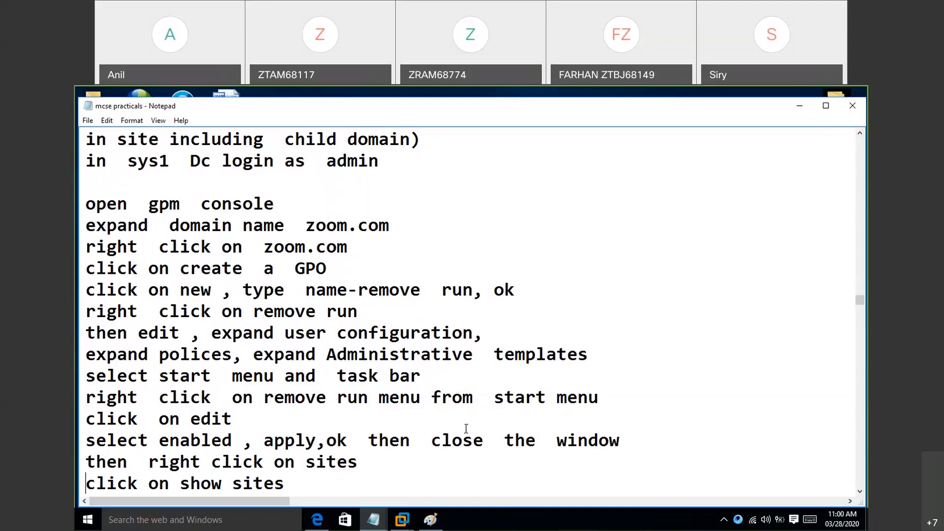
key(Down)
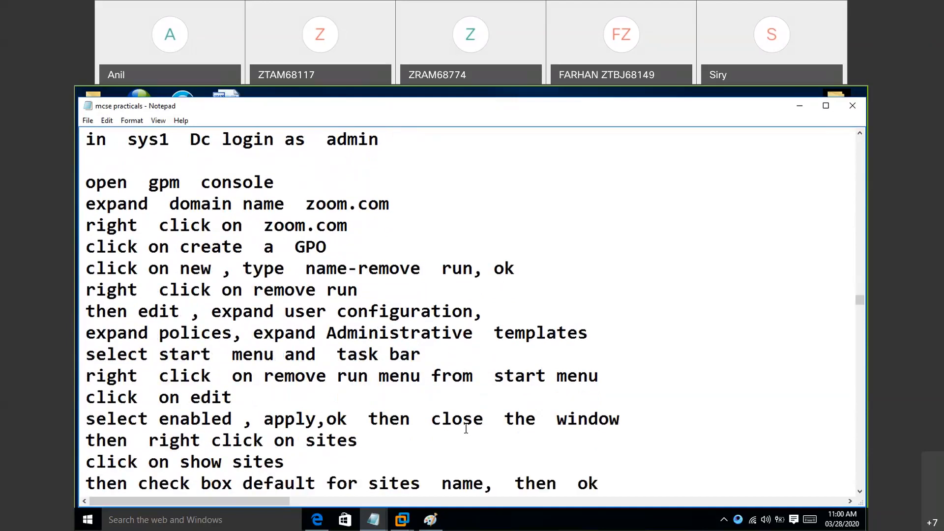
key(Down)
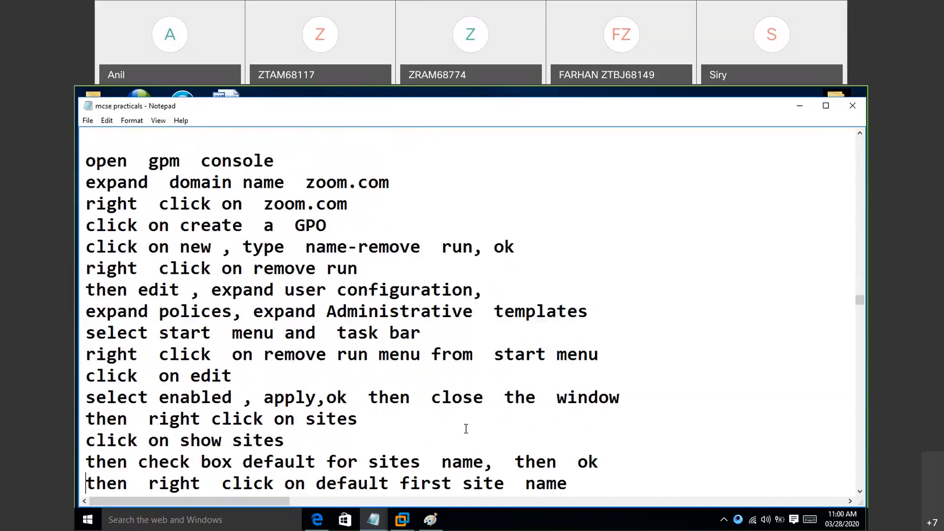
key(Down)
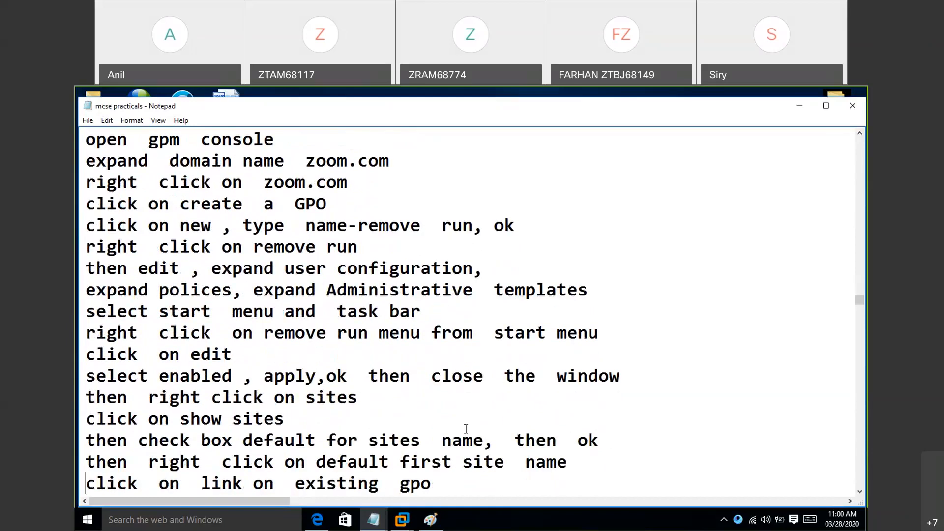
key(Down)
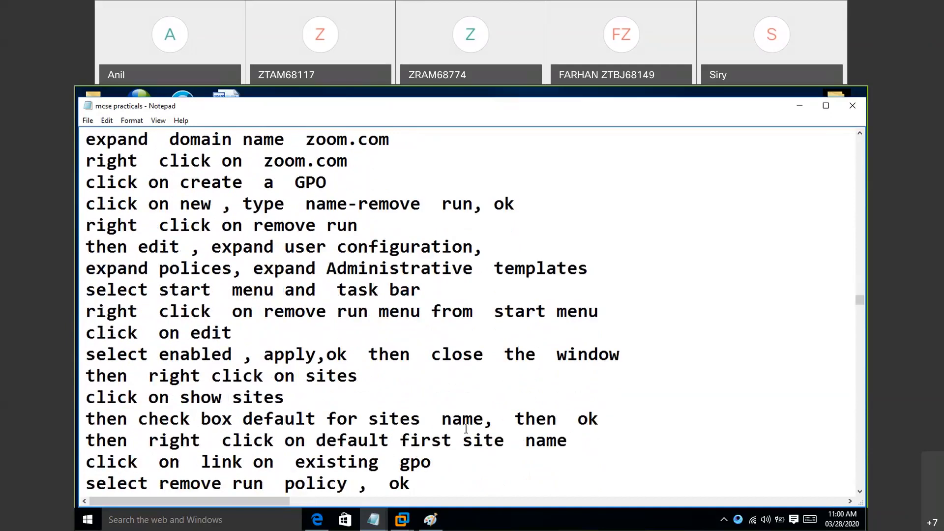
key(Down)
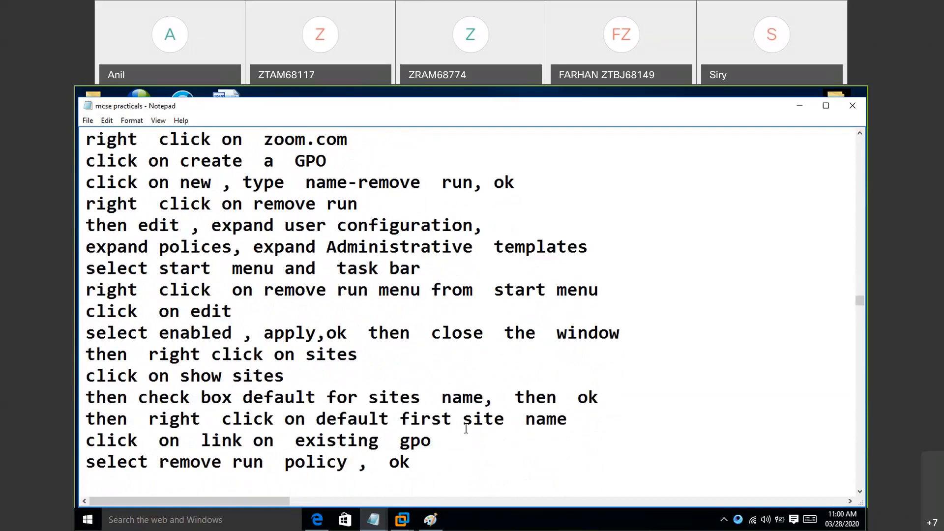
key(Down)
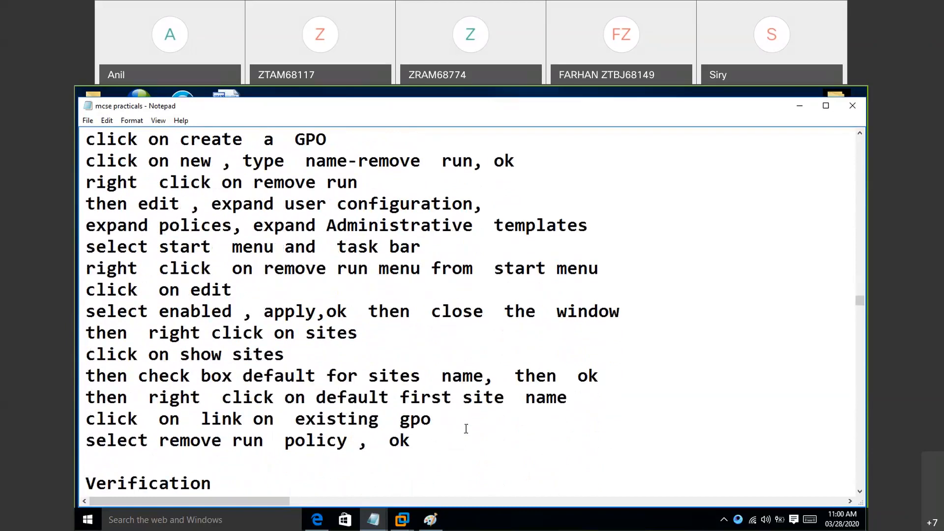
key(Down)
key(Down)
key(Down)
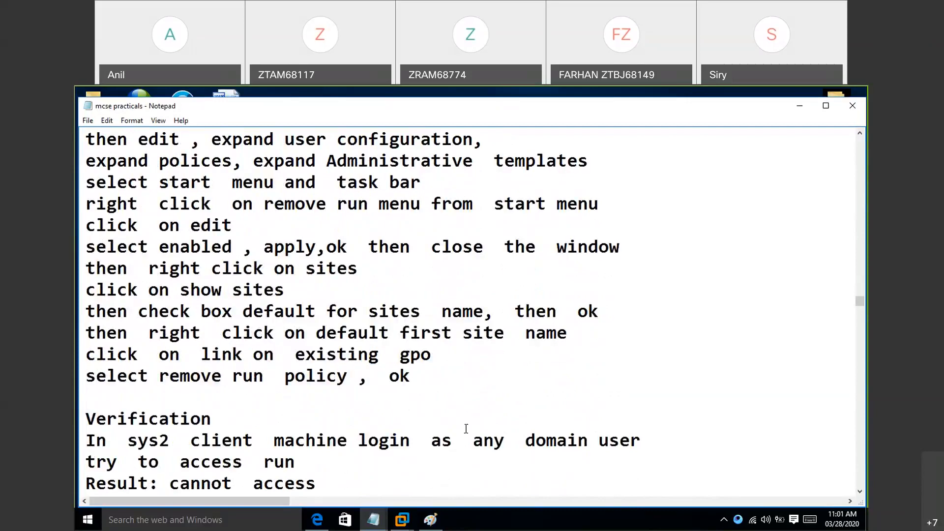
key(Down)
key(Down)
key(Down)
key(Down)
key(Down)
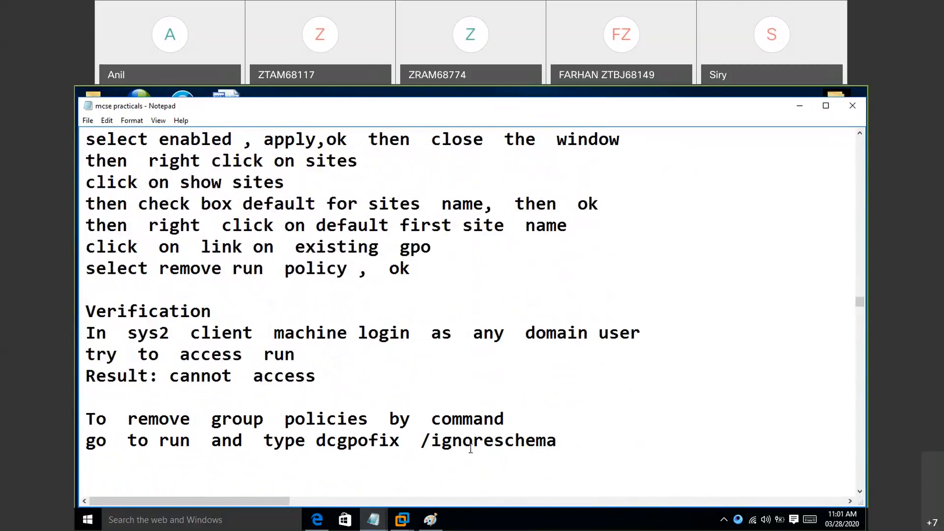
key(Down)
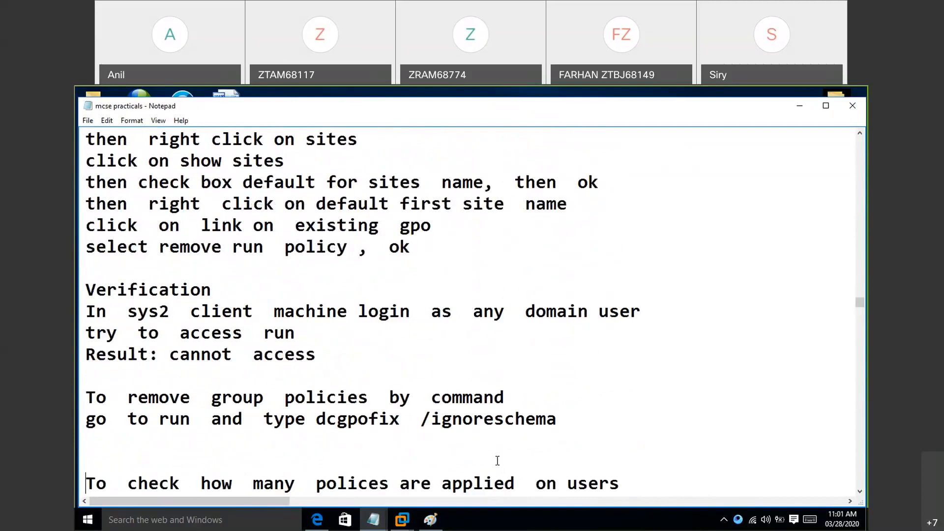
- Switch to the Windows Server 2012 virtual machine and close the policy editor of "remove the notepad"
key(Down)
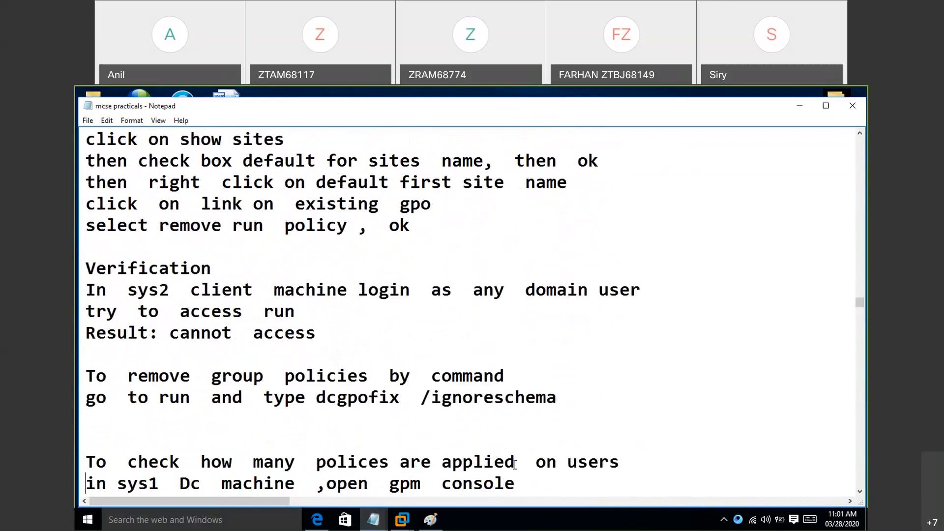
click(408, 525)
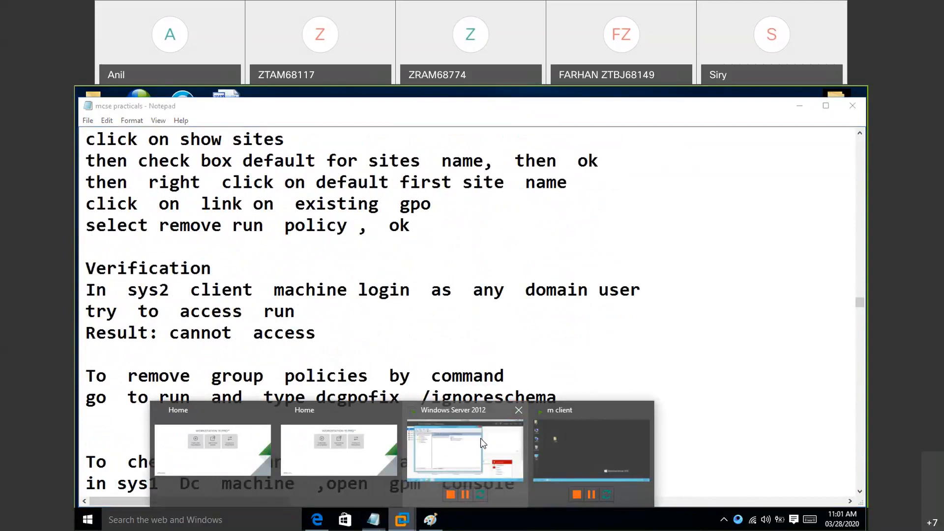
click(481, 438)
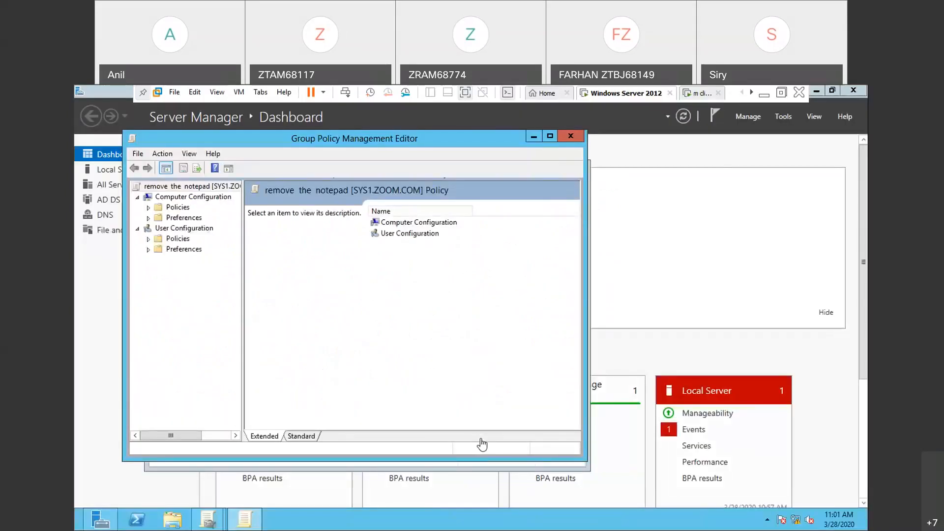
click(572, 136)
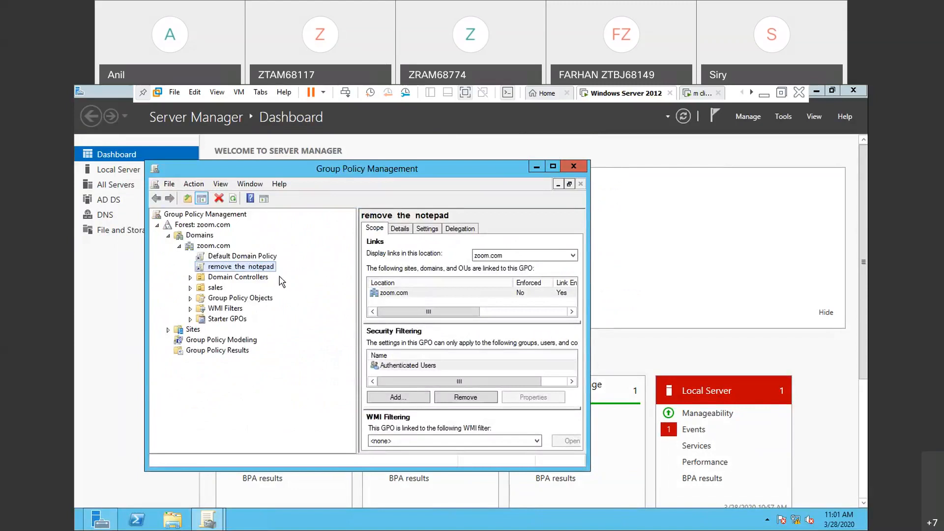
click(223, 247)
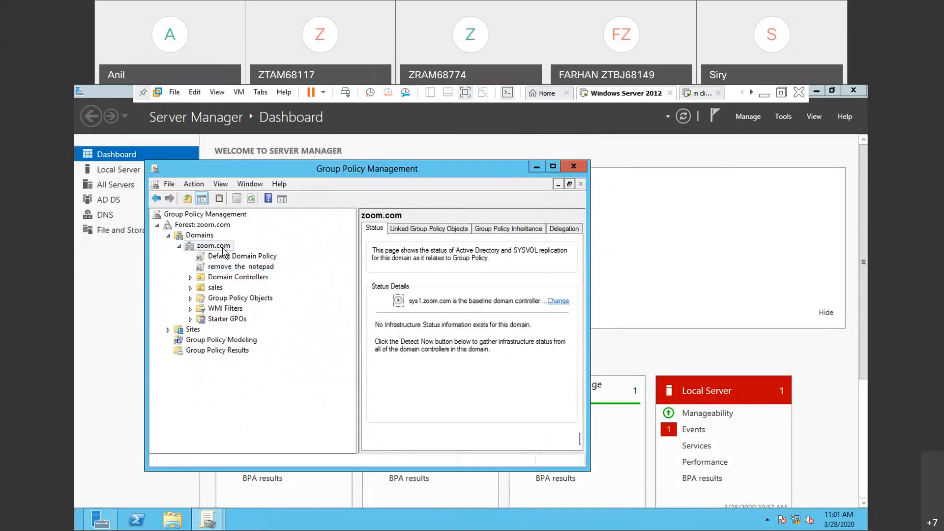
right_click(223, 249)
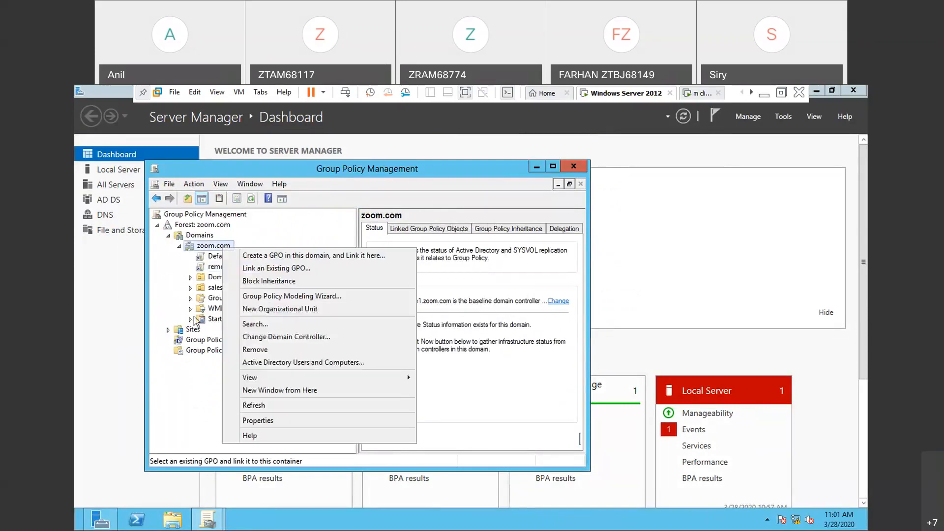
click(214, 333)
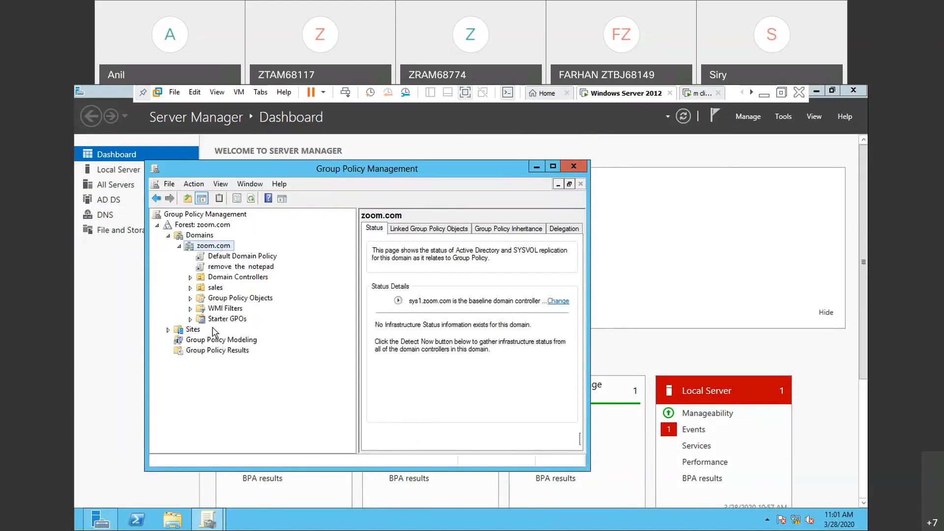
- Create a new GPO named "deny the run" in the domain and link it to the sales organizational unit
click(219, 291)
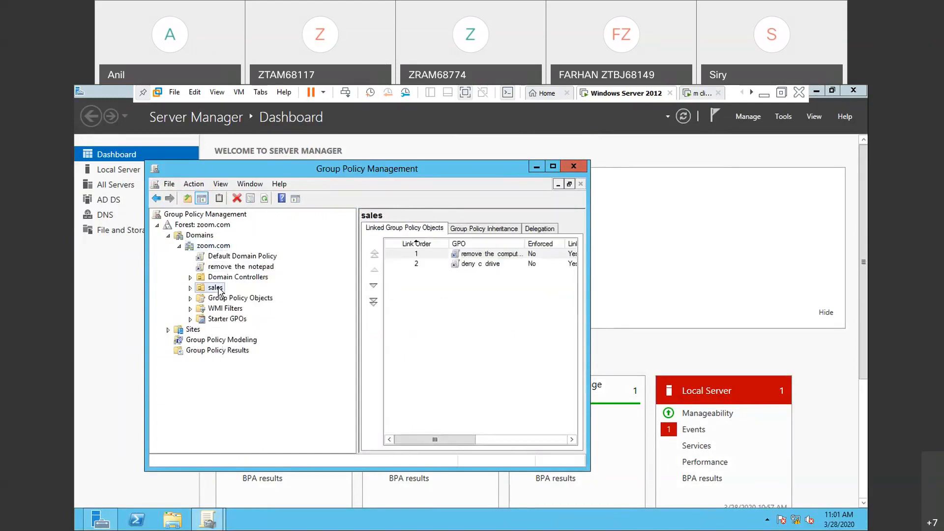
right_click(219, 290)
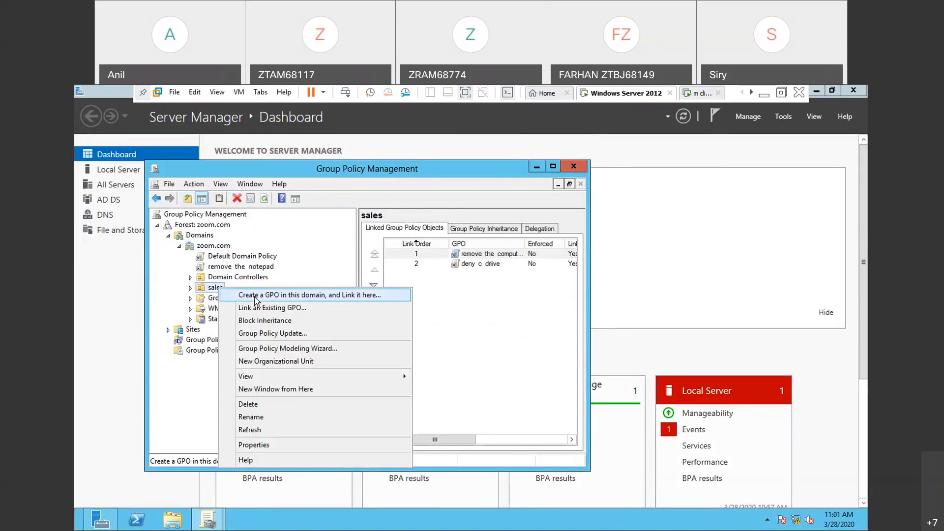
click(256, 295)
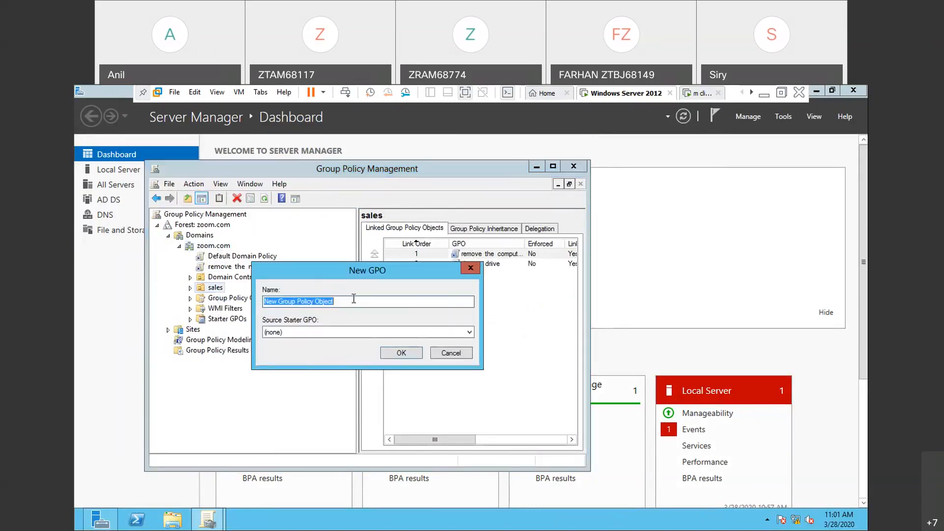
text(den)
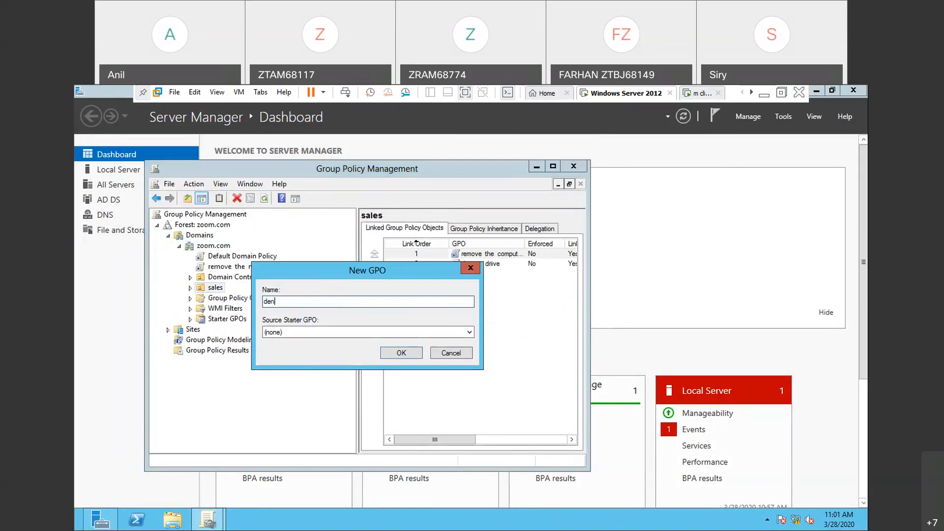
text(y the run)
click(406, 354)
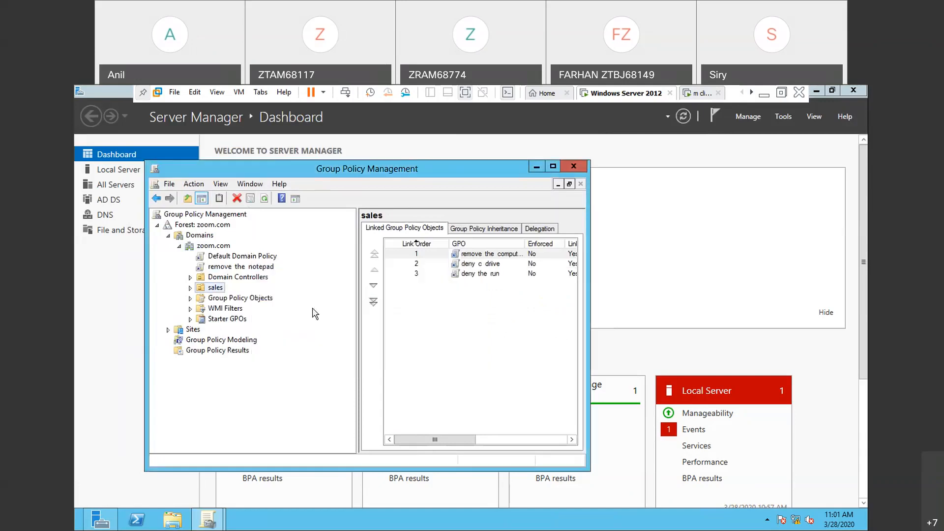
- Open the "deny the run" policy under the sales organizational unit for editing, dismissing the link notice
click(190, 289)
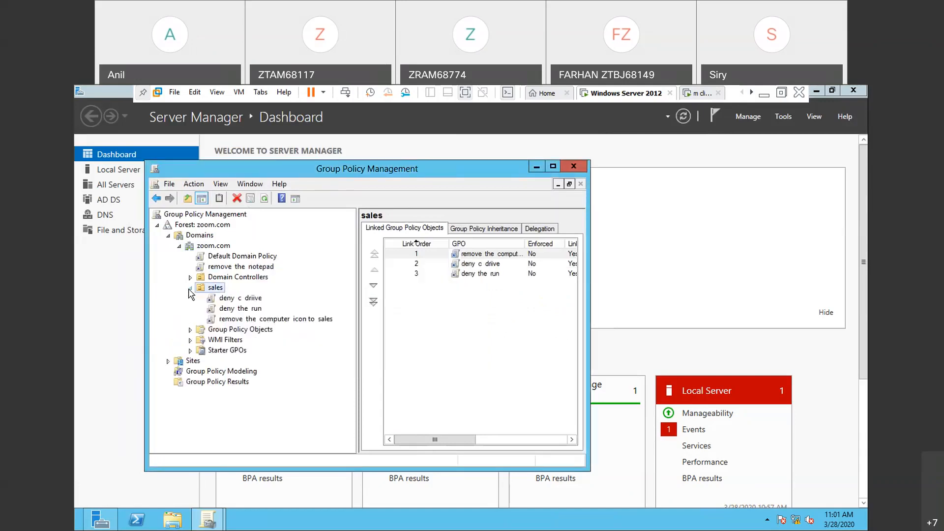
click(242, 310)
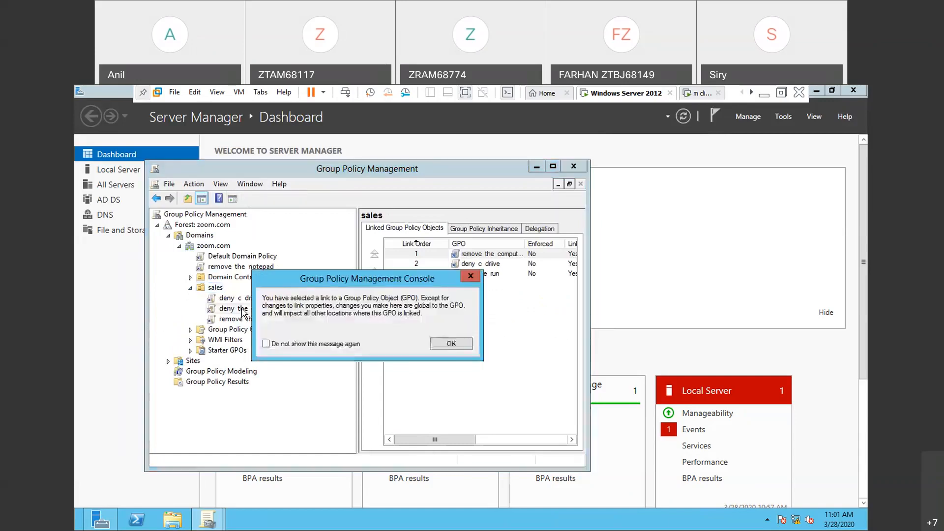
click(471, 277)
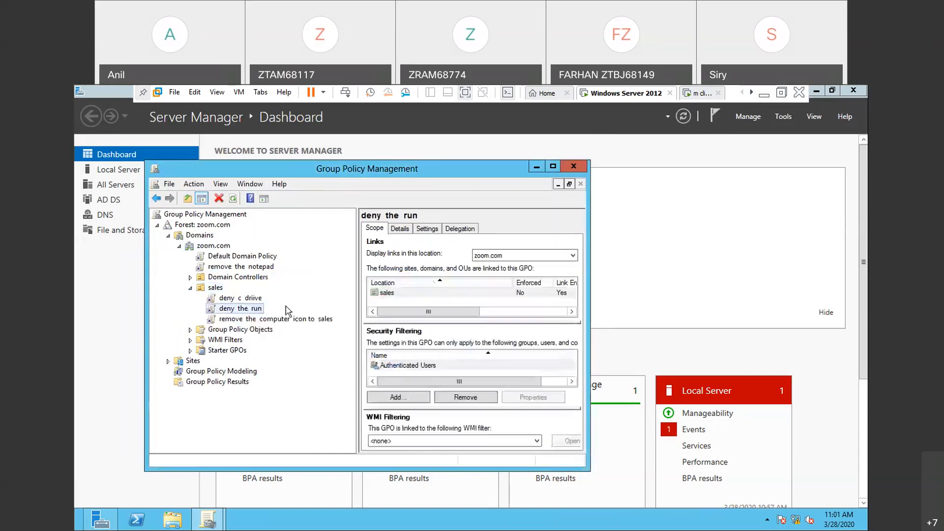
right_click(263, 314)
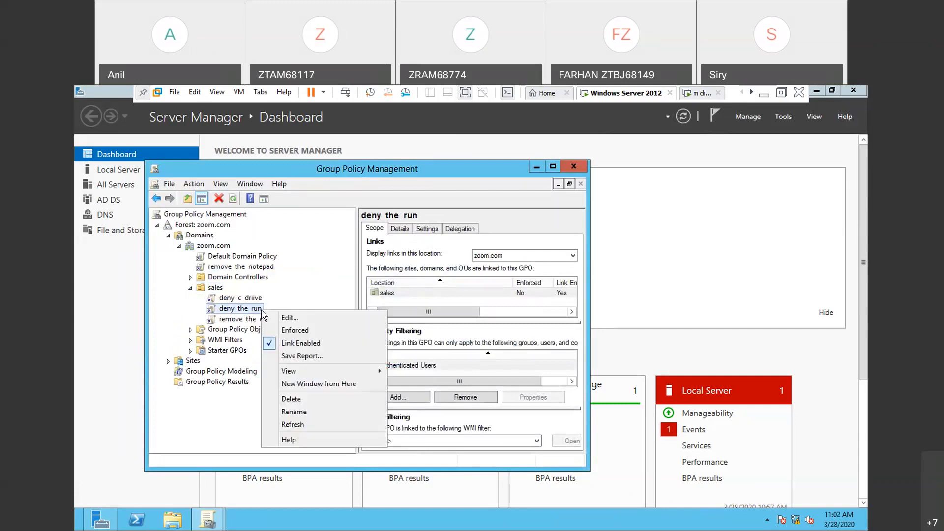
click(288, 317)
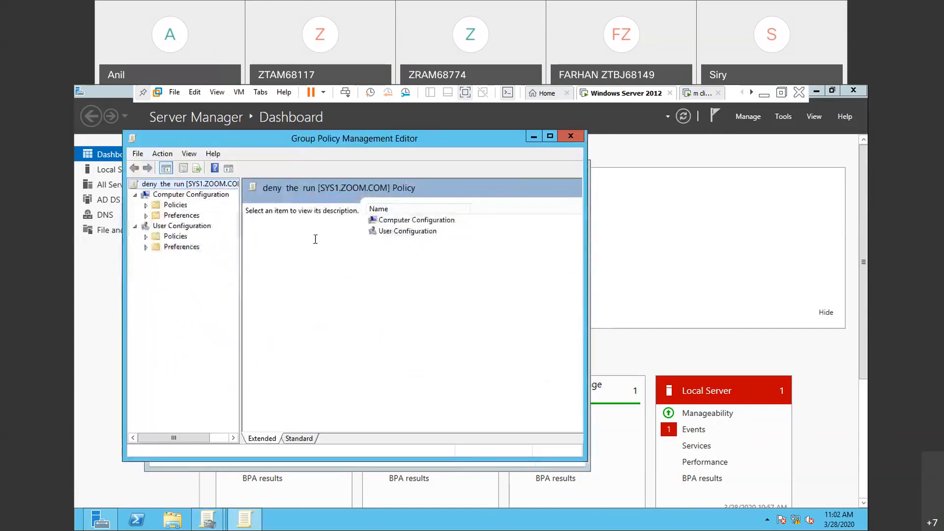
- Show the Start Menu and Taskbar settings under the Administrative Templates of User Configuration, with the tree pane widened
click(146, 237)
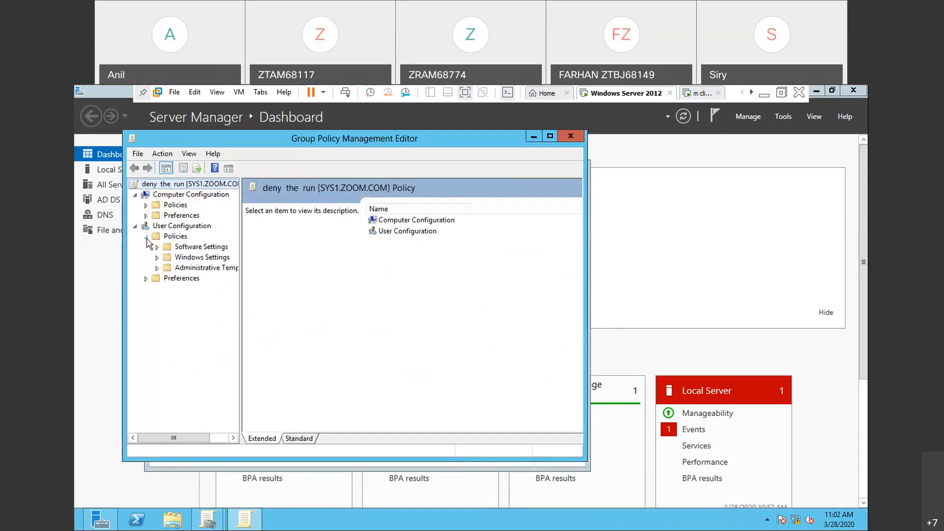
click(157, 268)
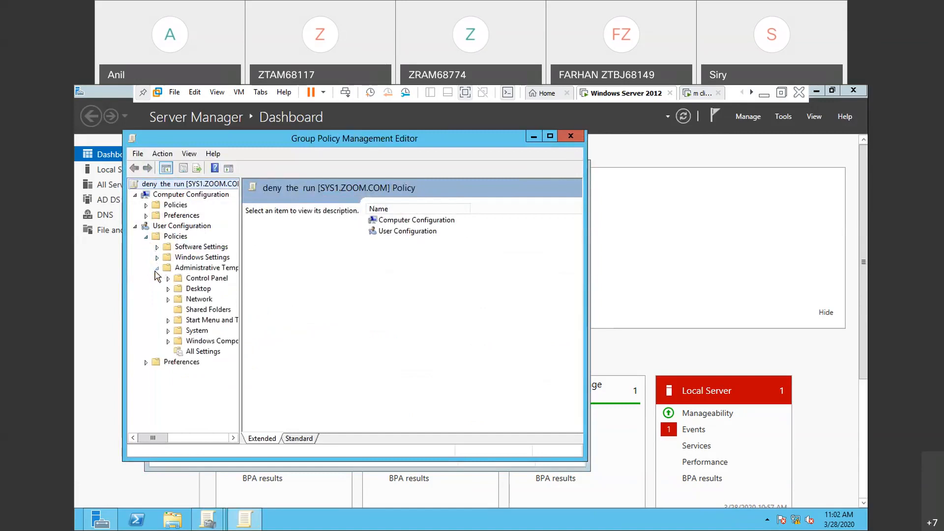
drag(241, 289, 306, 294)
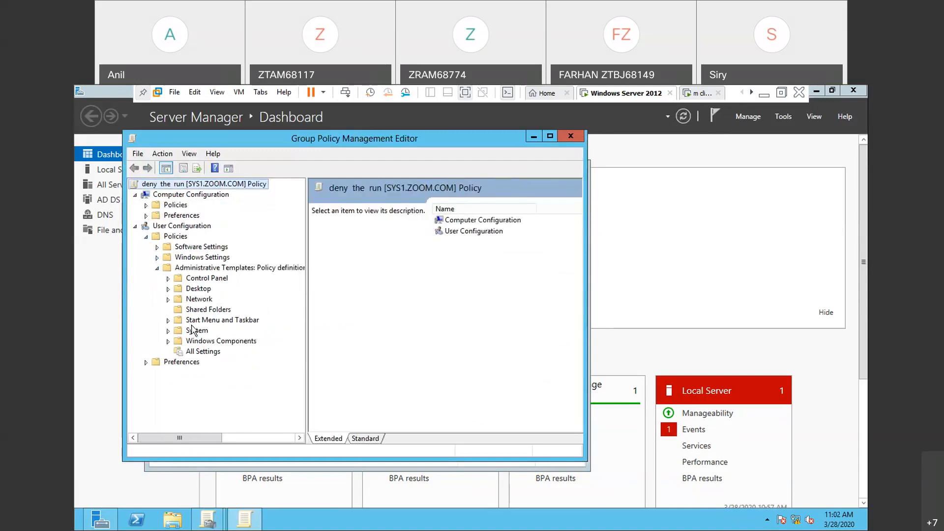
click(169, 321)
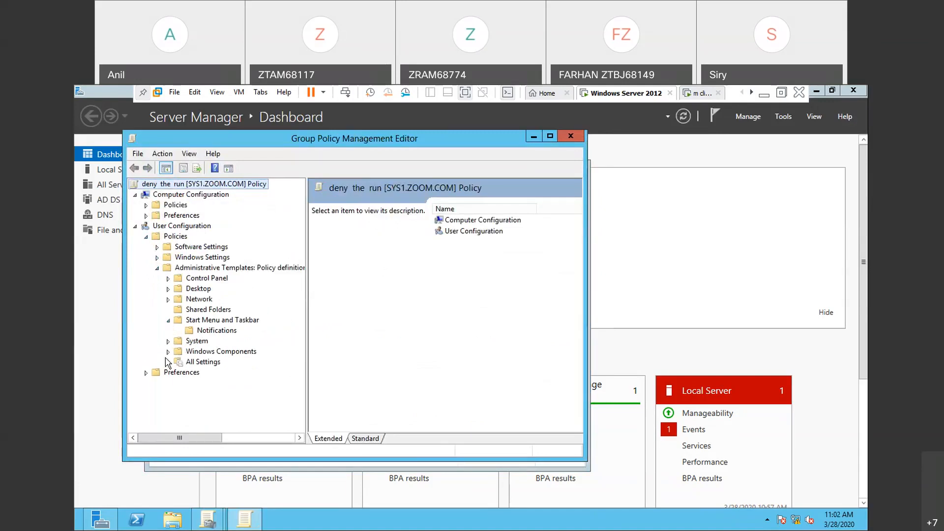
click(205, 323)
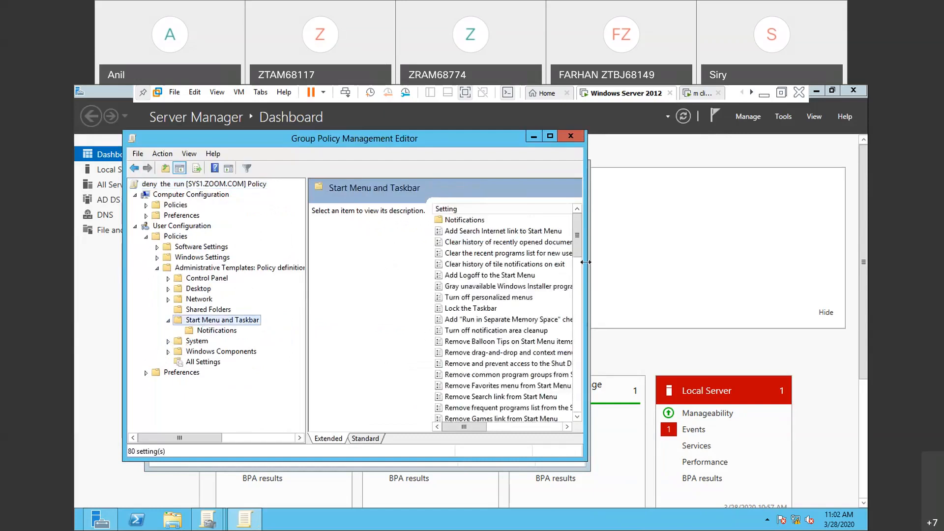
- Look through the Start Menu and Taskbar settings for the one that removes the Run menu
drag(579, 258, 590, 342)
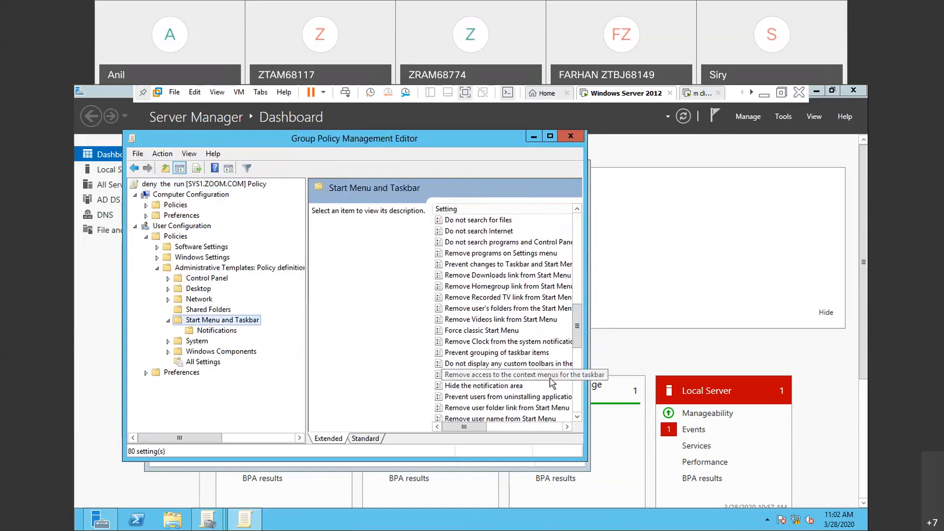
drag(577, 351, 584, 402)
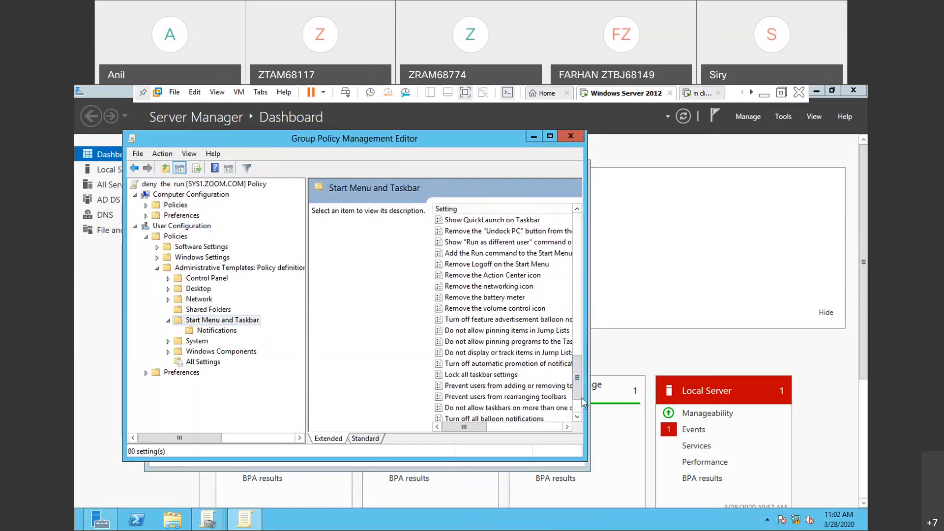
scroll(583, 404, down, 2)
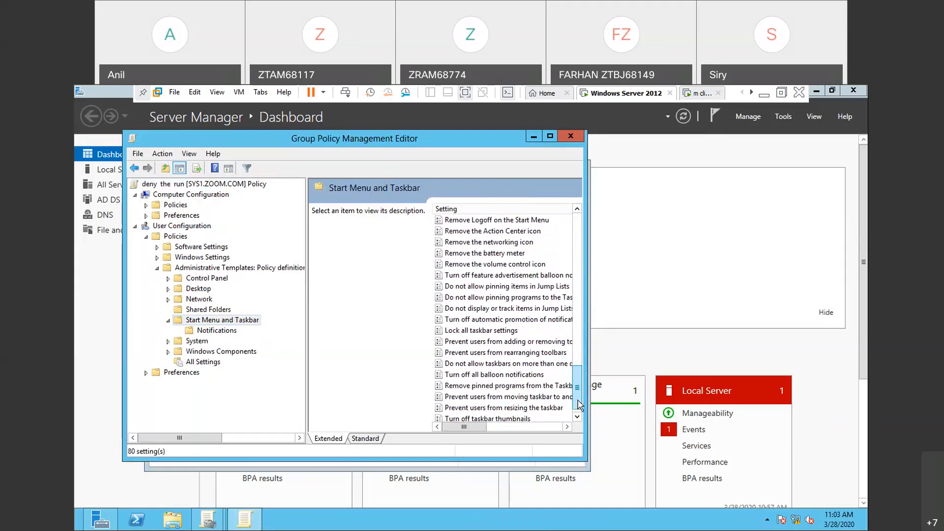
scroll(581, 409, down, 1)
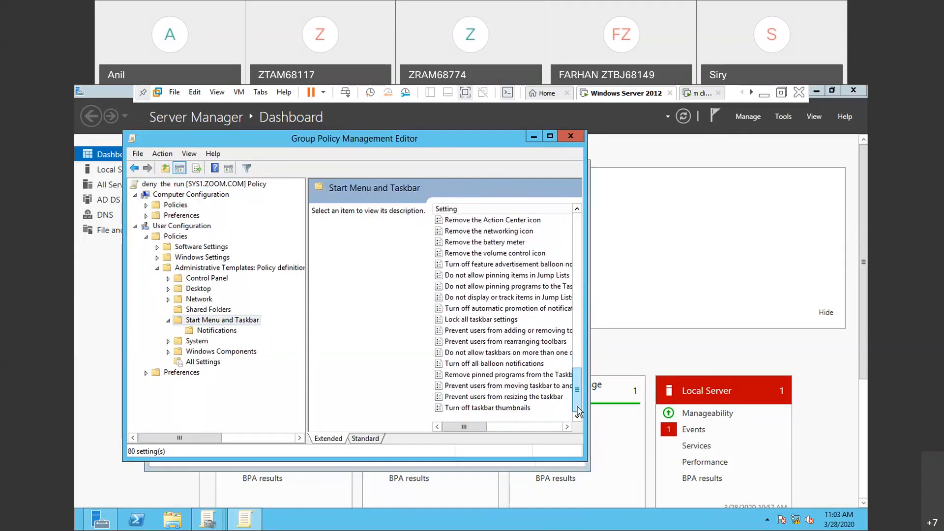
scroll(578, 404, up, 1)
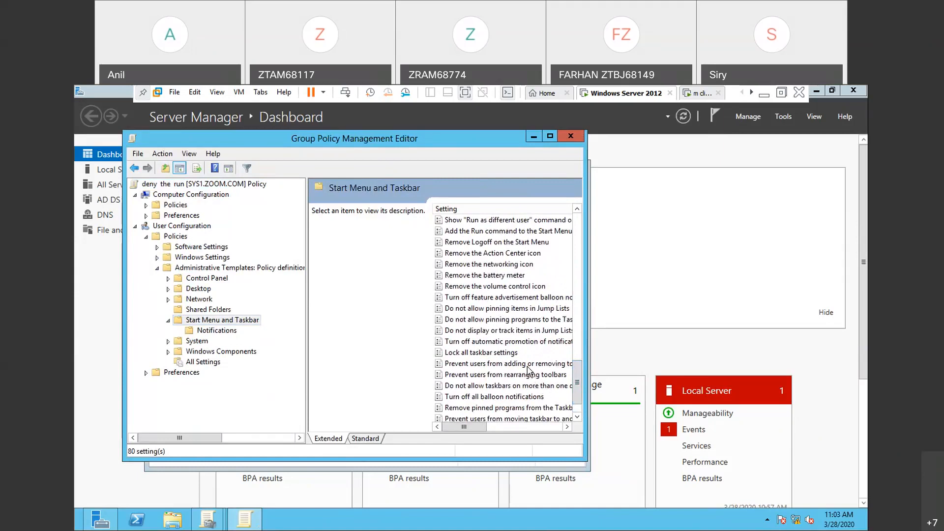
- Minimize the virtual machine and check the "mcse practicals" notes for the exact setting used in the "remove run" policy
click(765, 97)
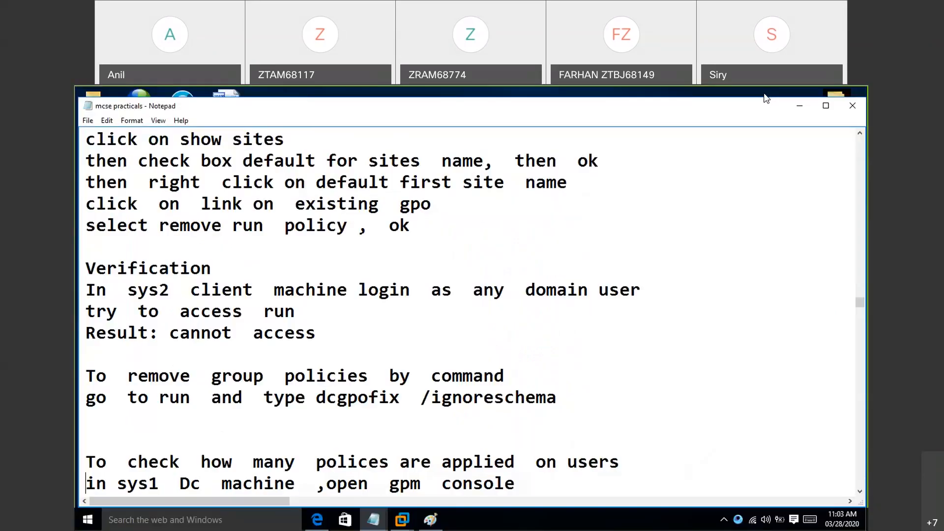
click(410, 160)
key(Up)
key(Up)
key(Up)
key(Up)
key(Up)
key(Up)
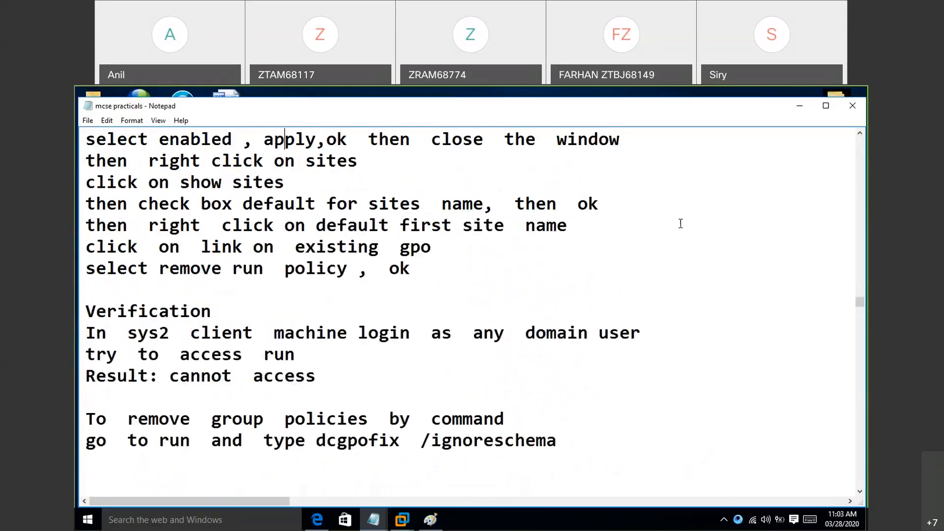
key(Up)
key(Up)
key(Up)
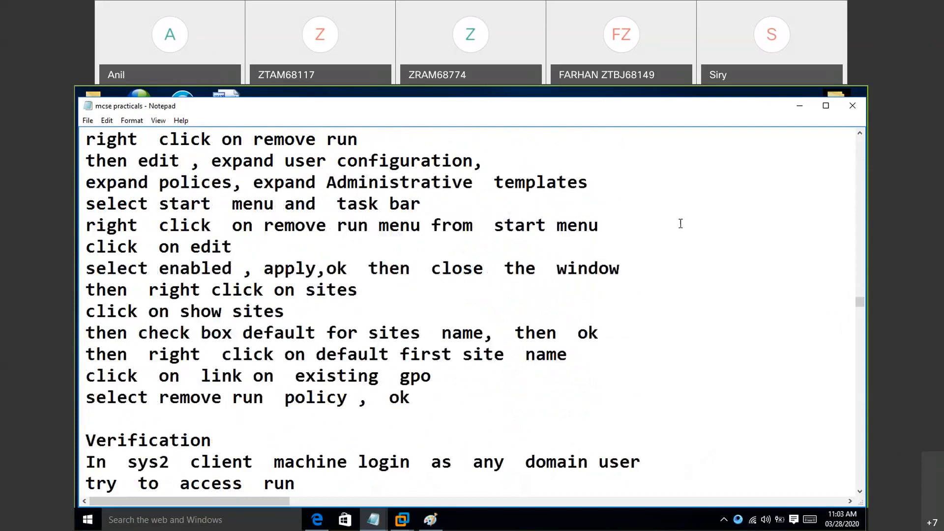
key(Up)
key(Up)
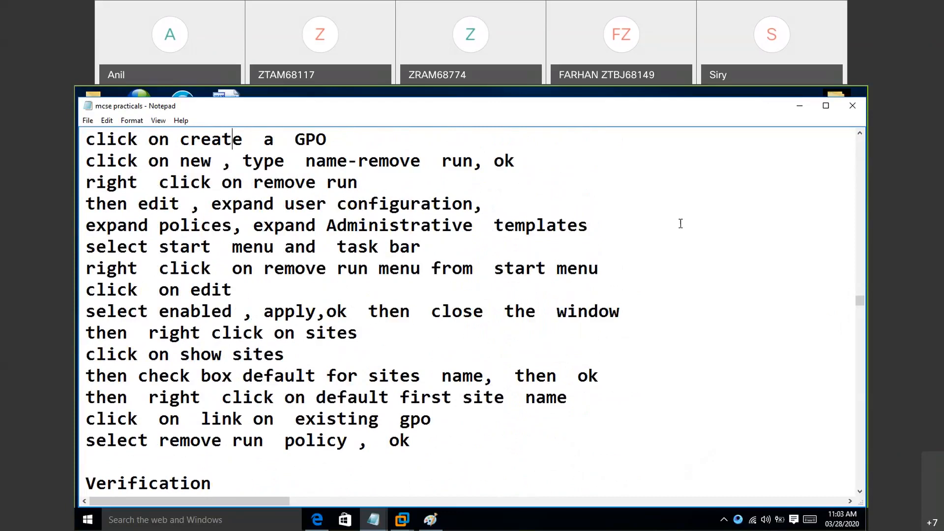
key(Down)
- Return to the Windows Server 2012 virtual machine and locate "Remove Run menu from Start Menu" among the Start Menu and Taskbar settings
click(409, 514)
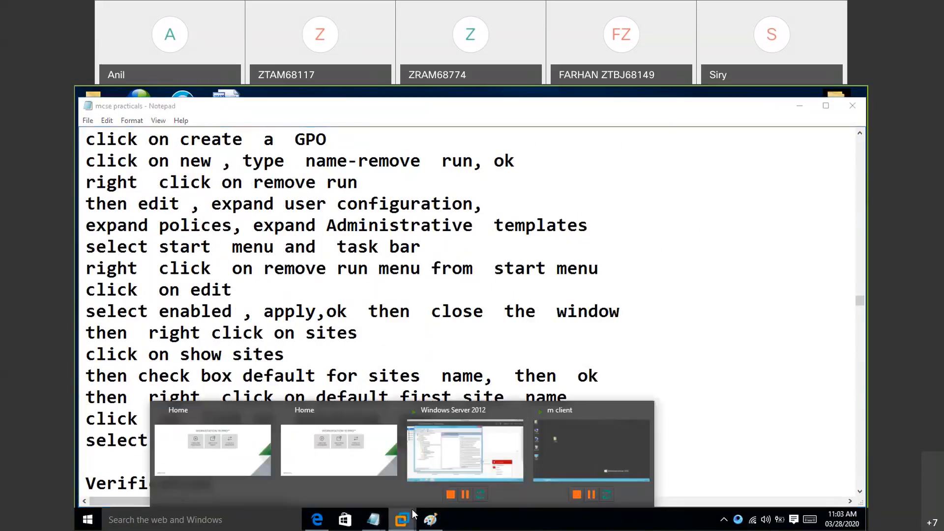
click(471, 443)
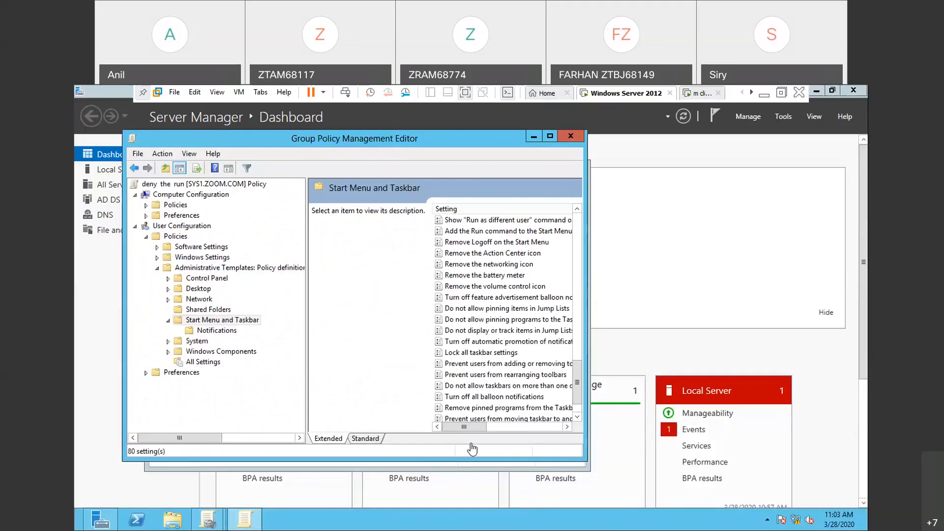
drag(579, 368, 579, 358)
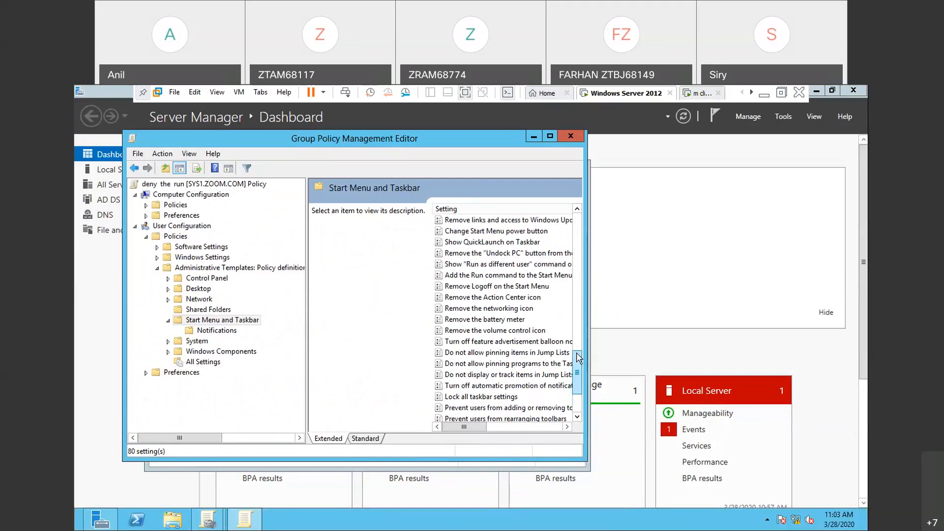
drag(579, 358, 579, 336)
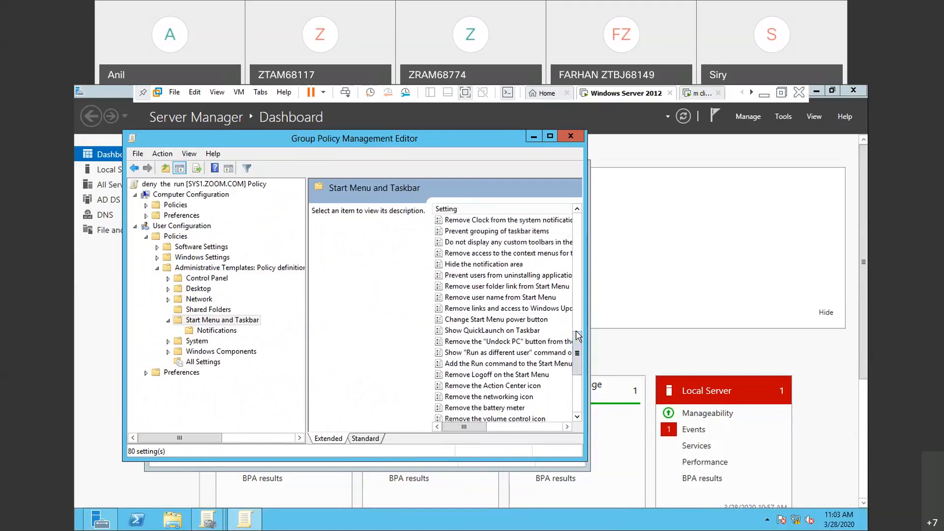
scroll(579, 337, up, 6)
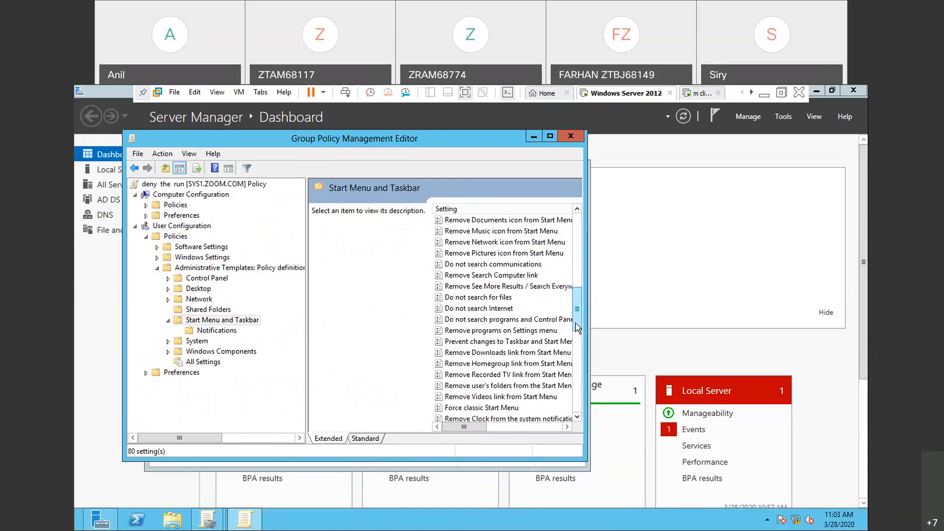
drag(577, 321, 577, 315)
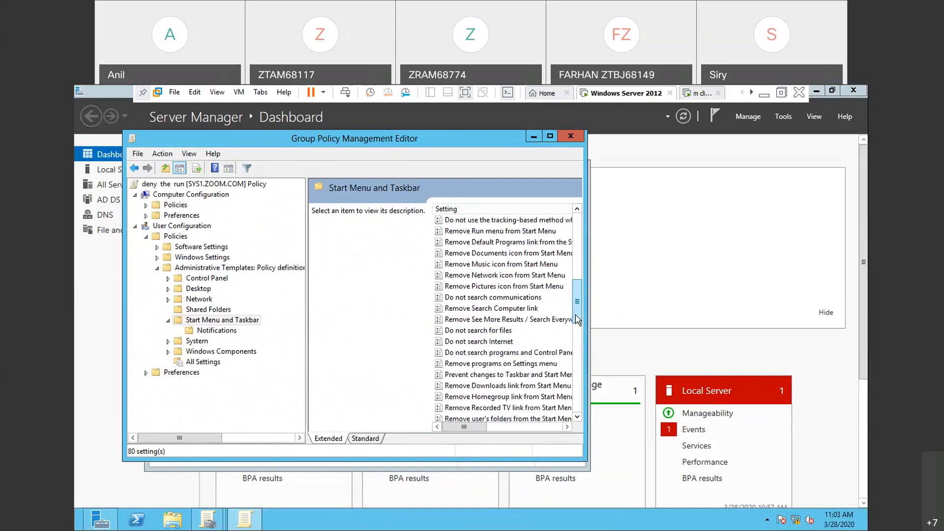
- Set "Remove Run menu from Start Menu" to Enabled, read through its help text and apply the change
click(510, 232)
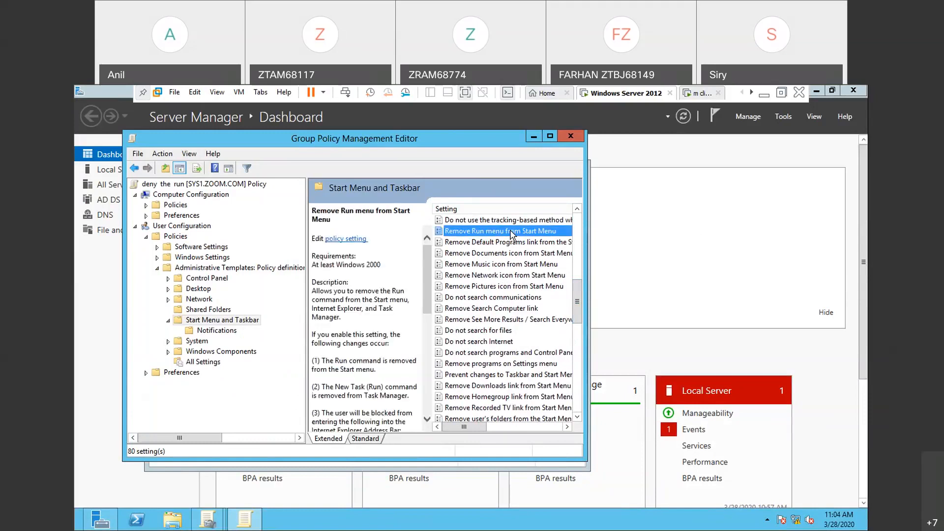
right_click(512, 235)
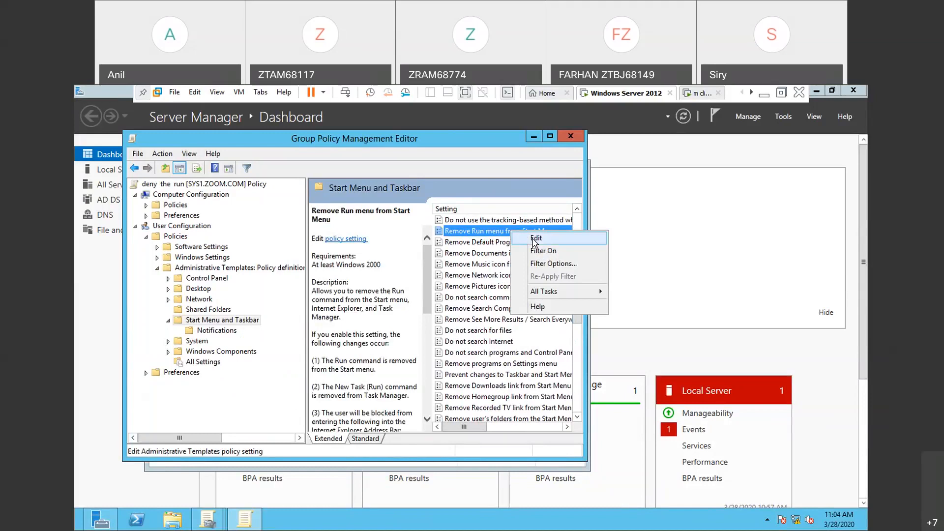
click(534, 239)
click(197, 231)
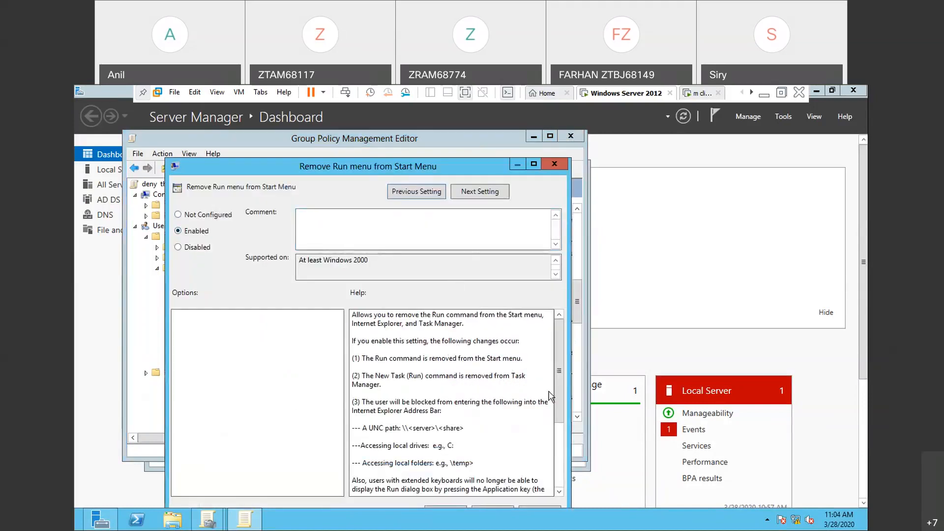
drag(557, 422, 558, 476)
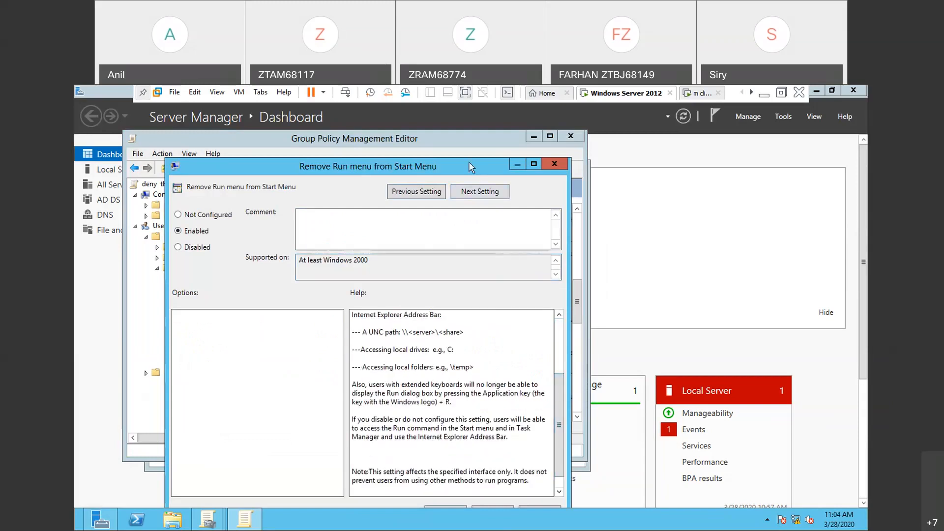
drag(468, 163, 471, 133)
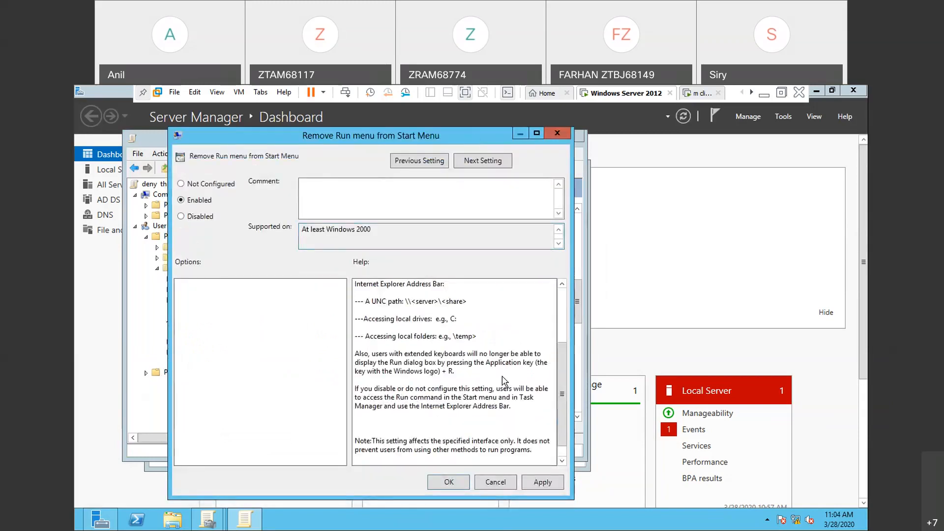
click(542, 485)
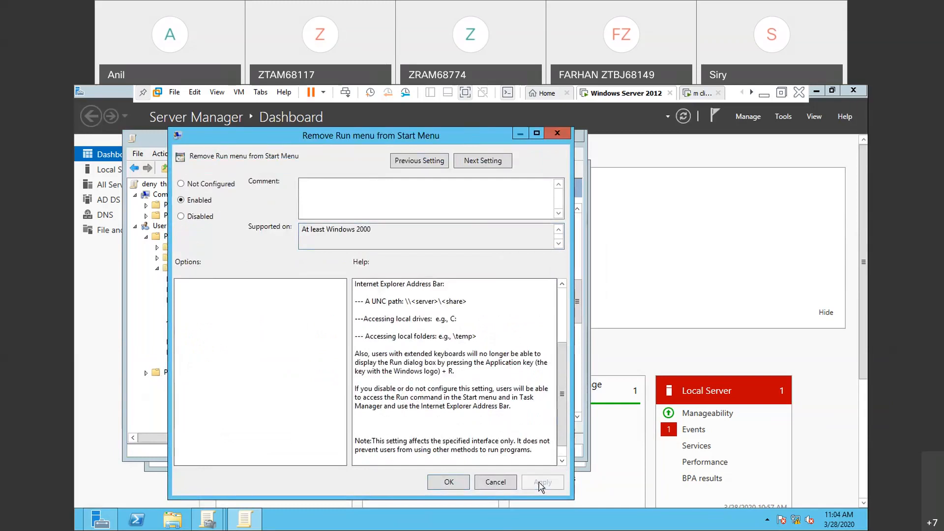
click(446, 482)
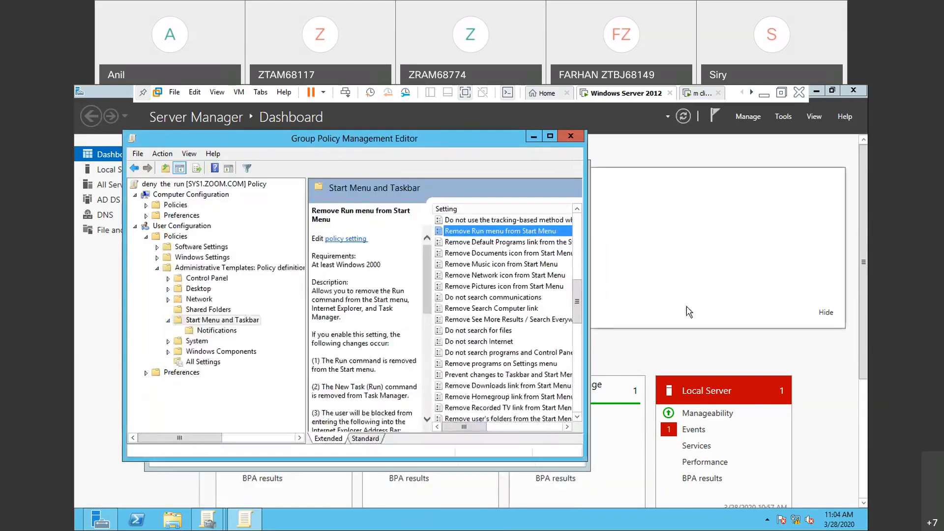
- Bring the Server Manager dashboard forward and execute a command through Run on the server
click(688, 311)
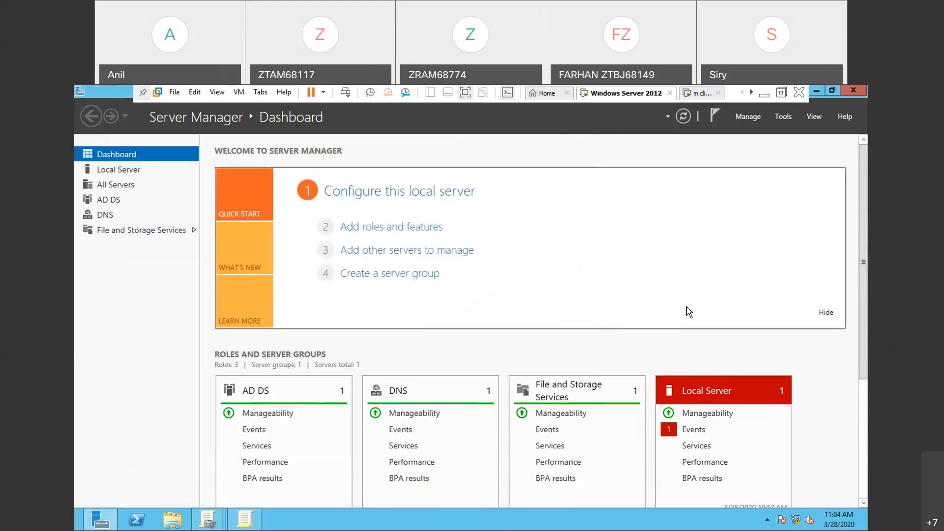
key(super+r)
key(Return)
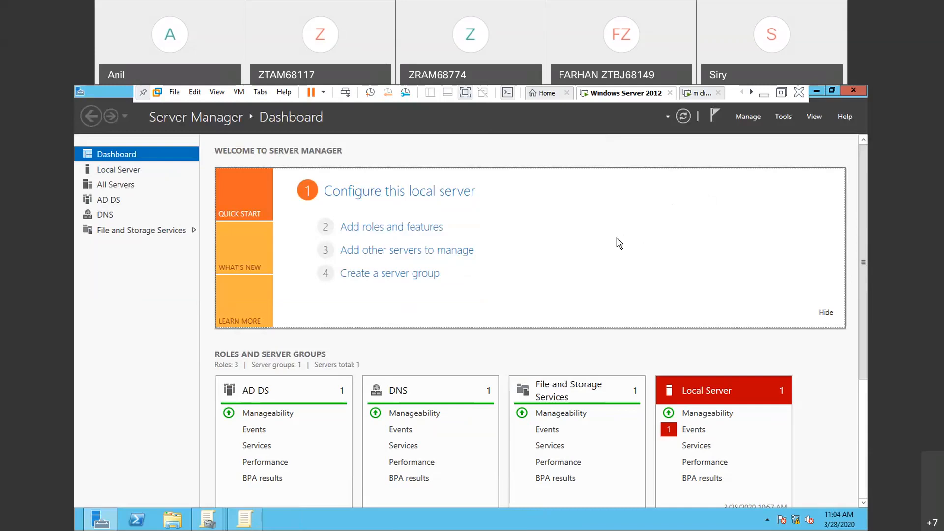
- Sign out of the server and try to sign in there to the ZOOM domain as user s1
key(ctrl+alt+Insert)
click(435, 247)
key(ctrl+alt+Insert)
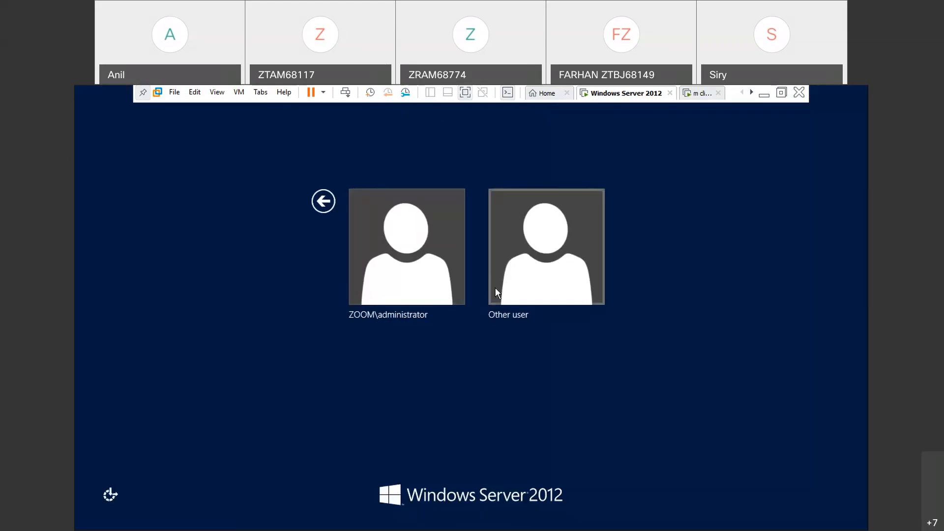
click(495, 287)
text(s1)
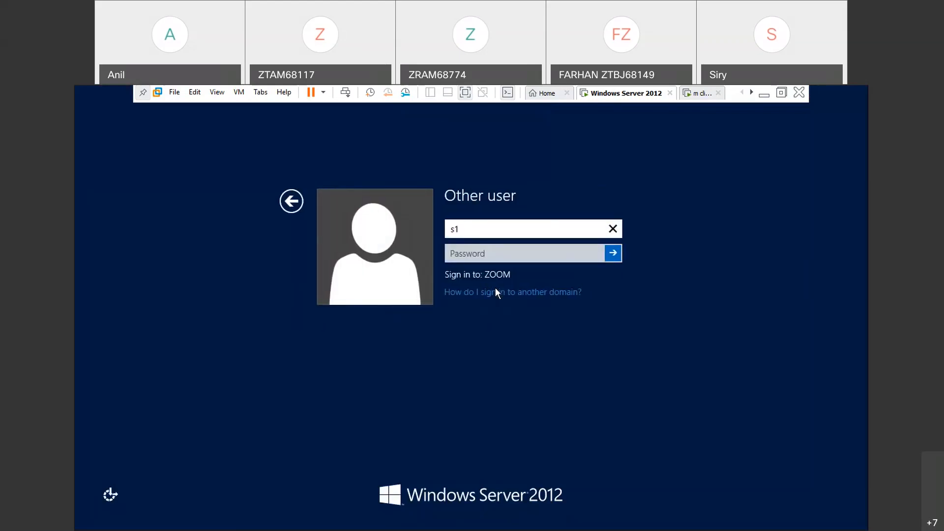
key(Return)
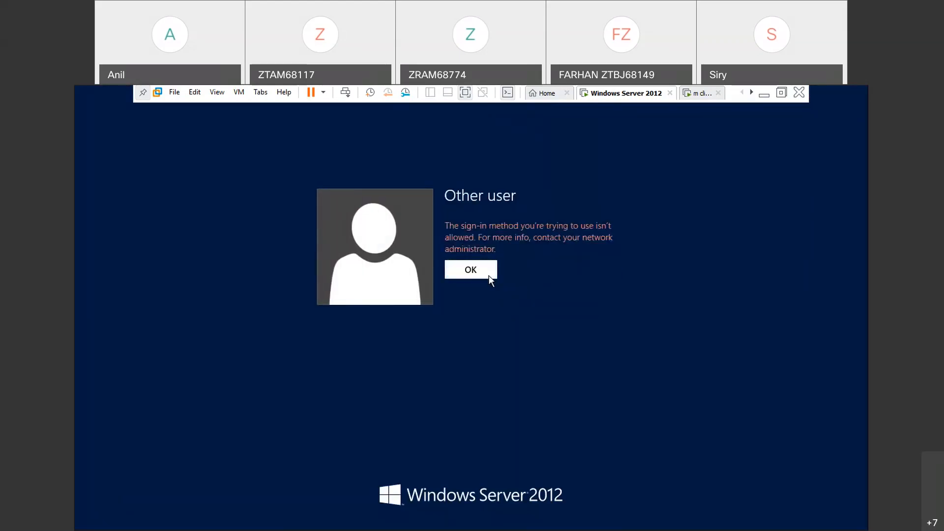
- Switch to the client virtual machine, sign in as s2 in place of u2, and test access to Run
click(702, 96)
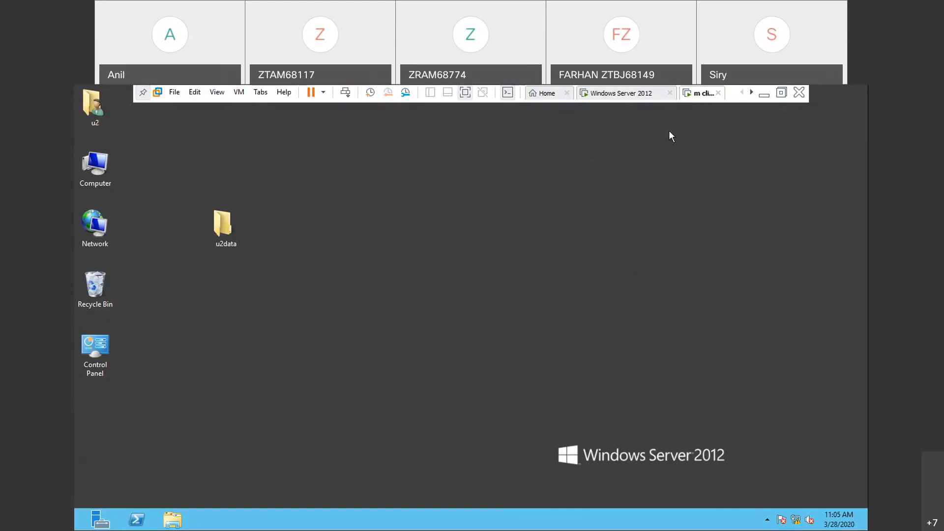
key(ctrl+alt+Insert)
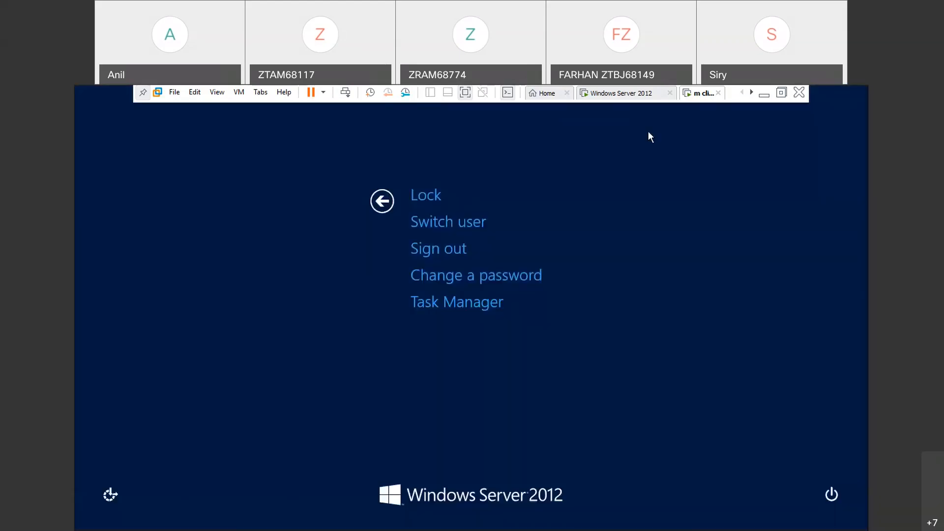
click(439, 255)
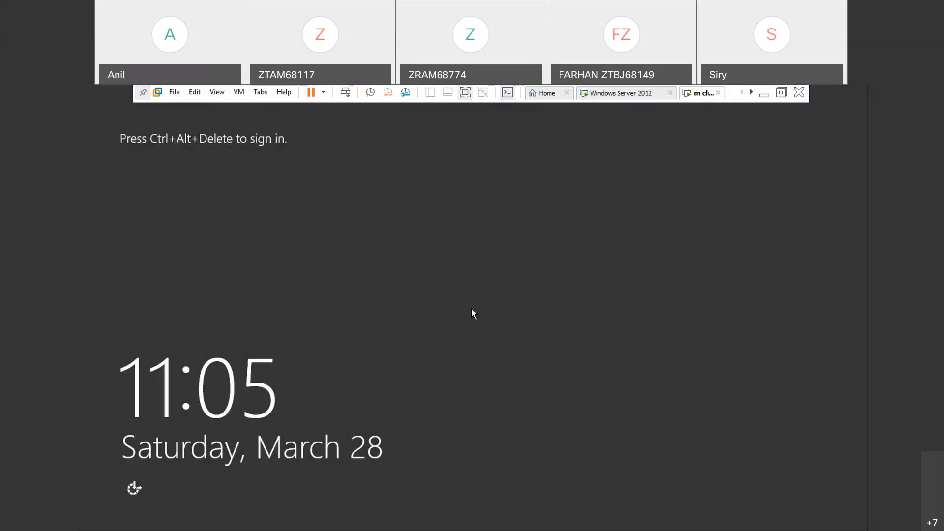
key(ctrl+alt+Insert)
click(502, 255)
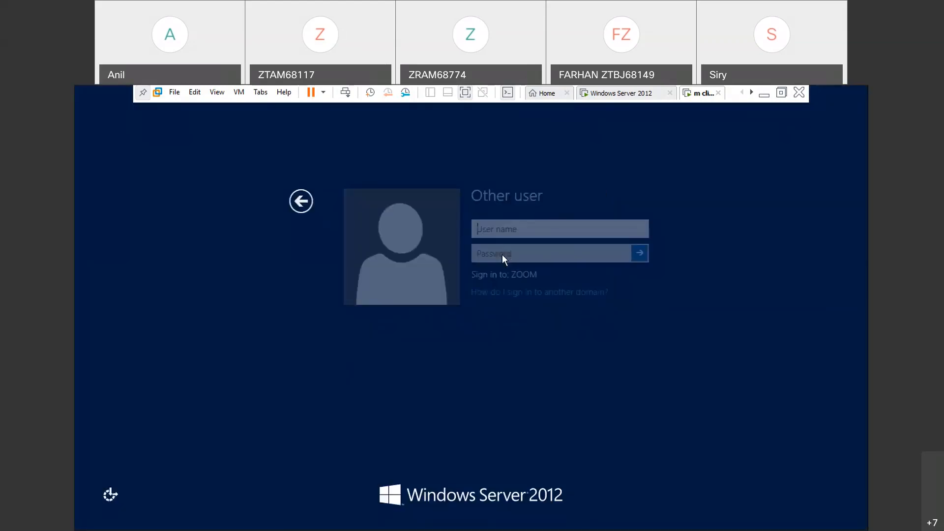
text(s2)
key(Return)
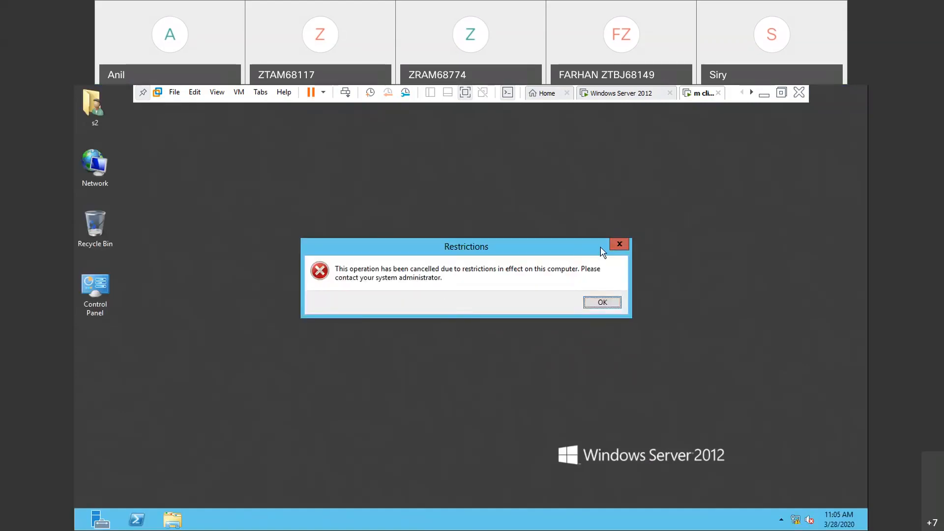
click(618, 246)
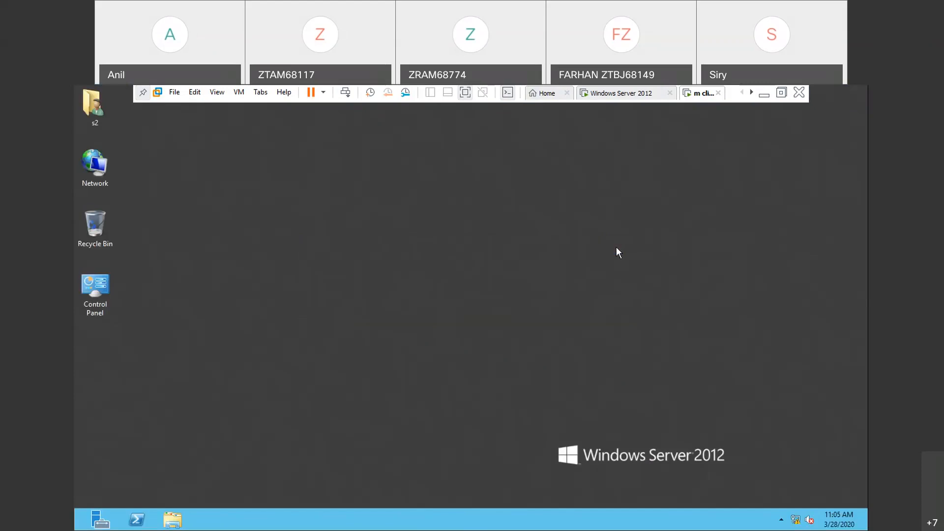
- Replace the s2 session on the client with a sign-in as s1 and test access to Run
key(ctrl+alt+Insert)
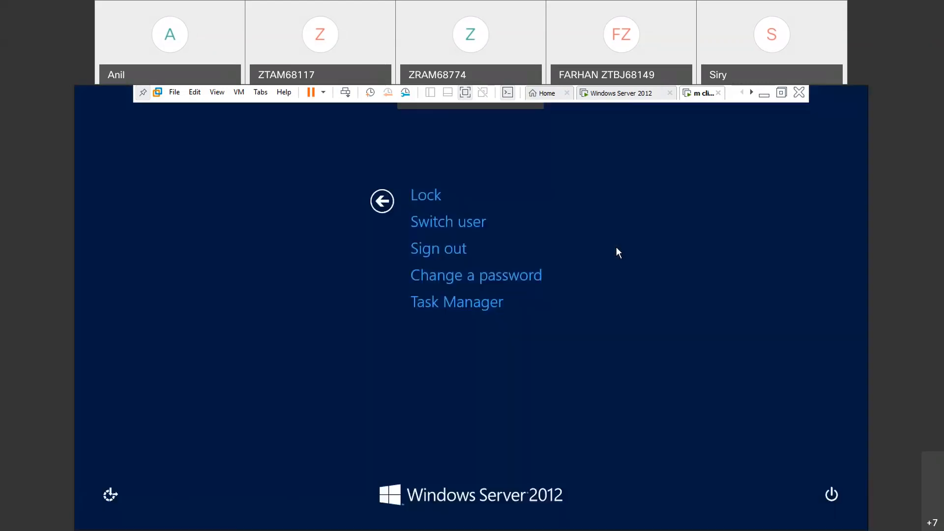
click(453, 248)
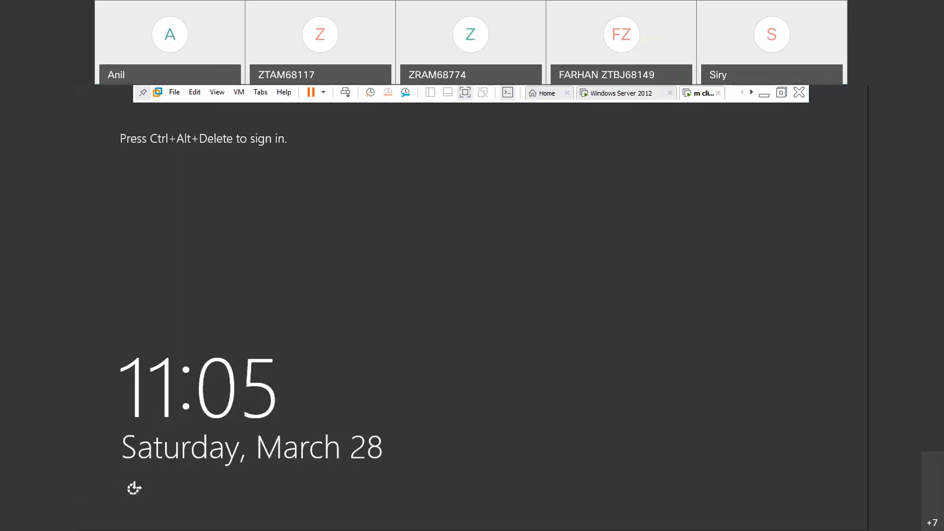
key(ctrl+alt+Insert)
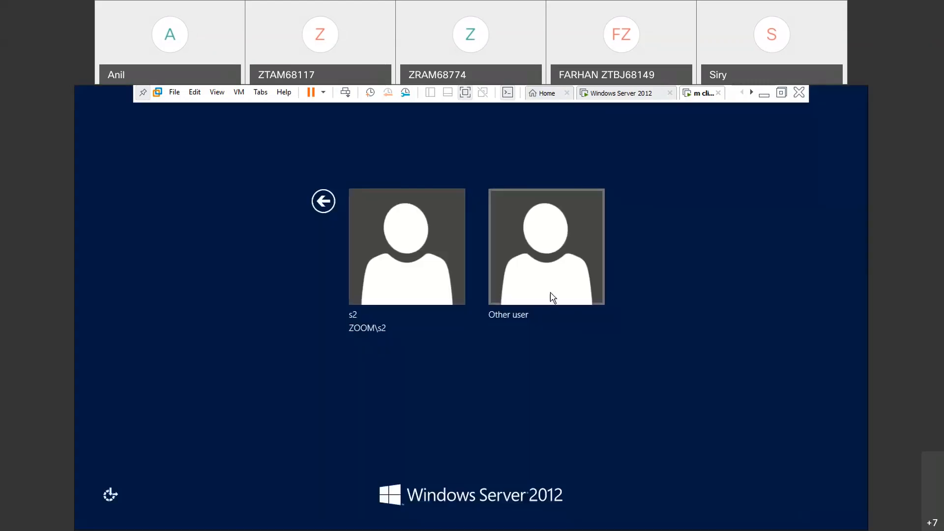
click(553, 297)
text(s1)
key(Return)
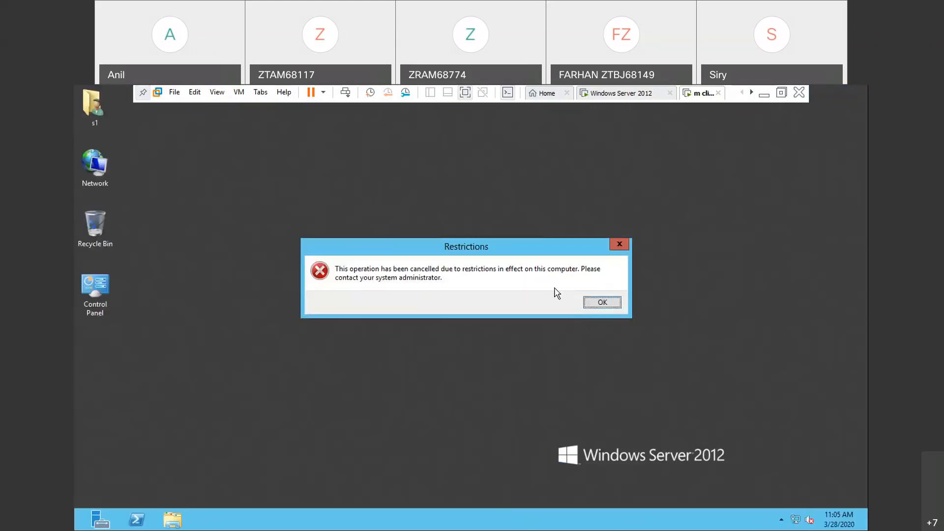
- Sign in to the client as u2 instead of s1, and open and close the Run dialog to check access
key(ctrl+alt+Insert)
click(439, 249)
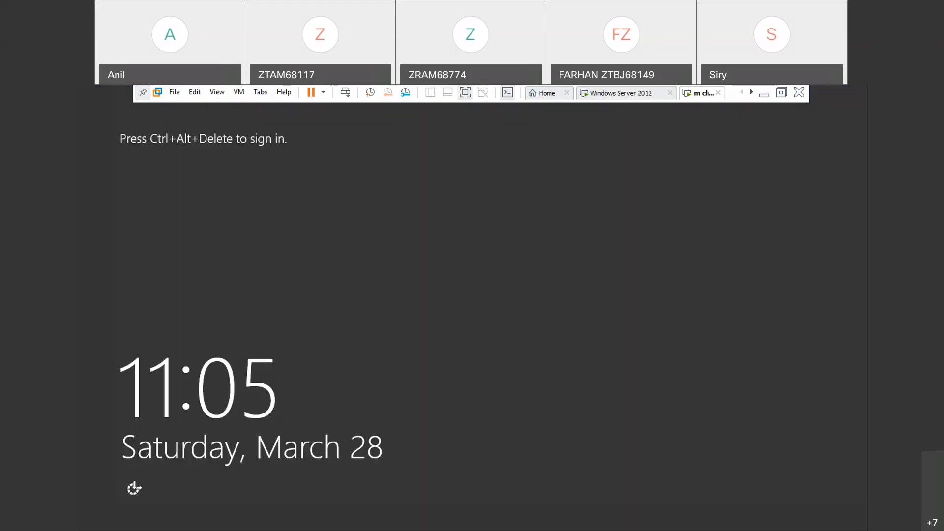
key(ctrl+alt+Insert)
click(486, 291)
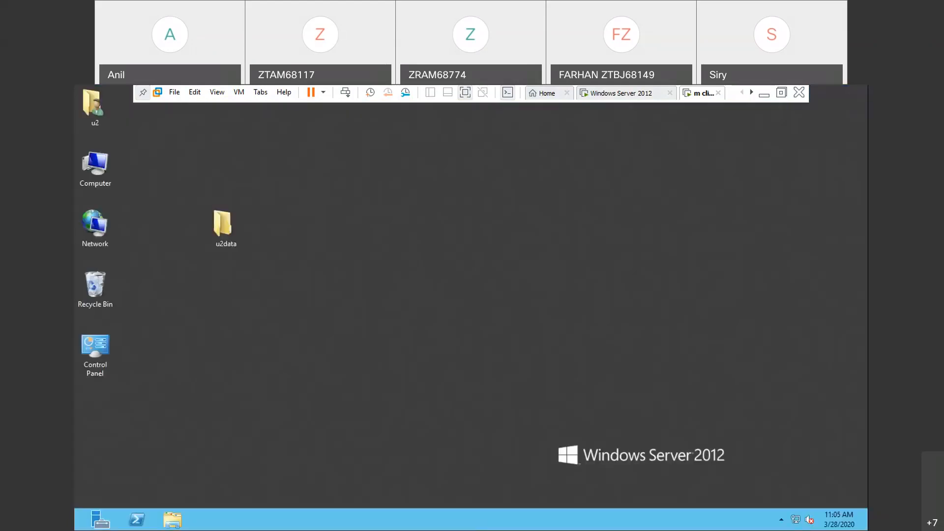
key(super+r)
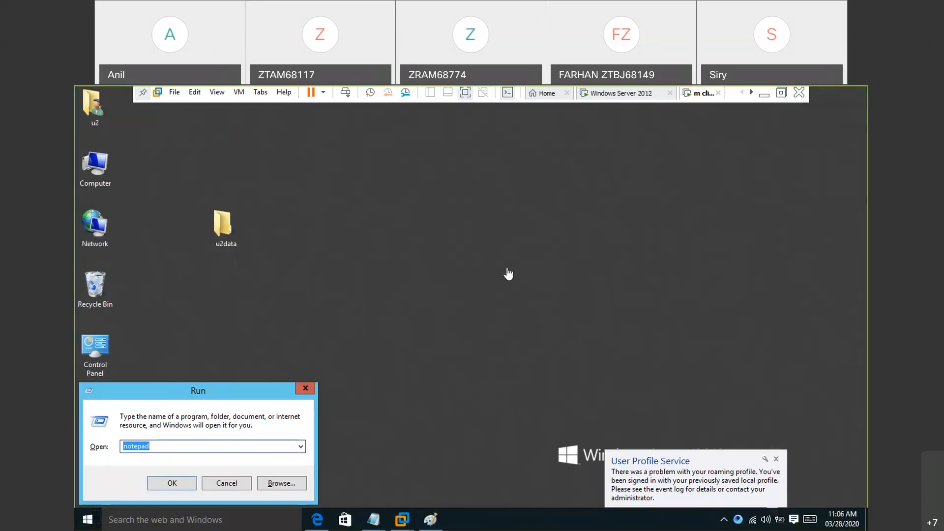
click(305, 393)
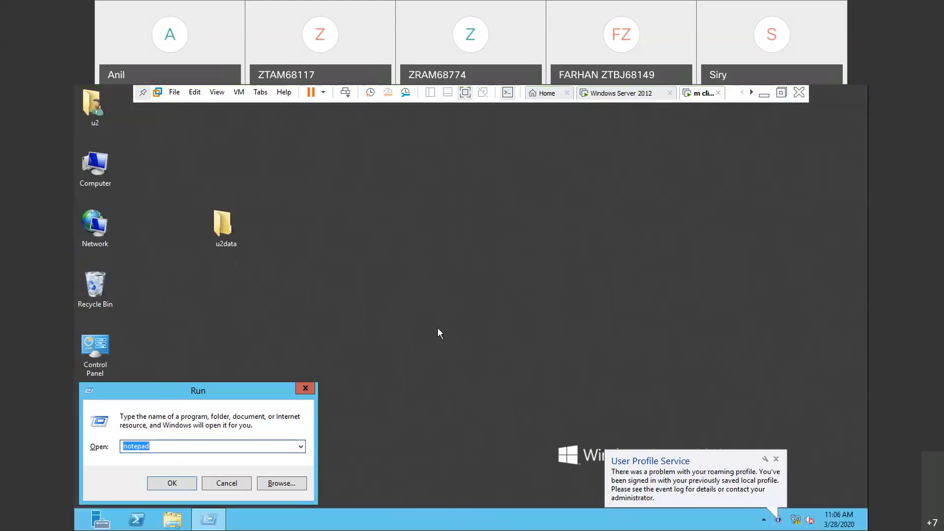
- Switch to the Windows Server 2012 virtual machine, dismiss the sign-in message, and sign in as ZOOM\administrator with the account password
click(642, 97)
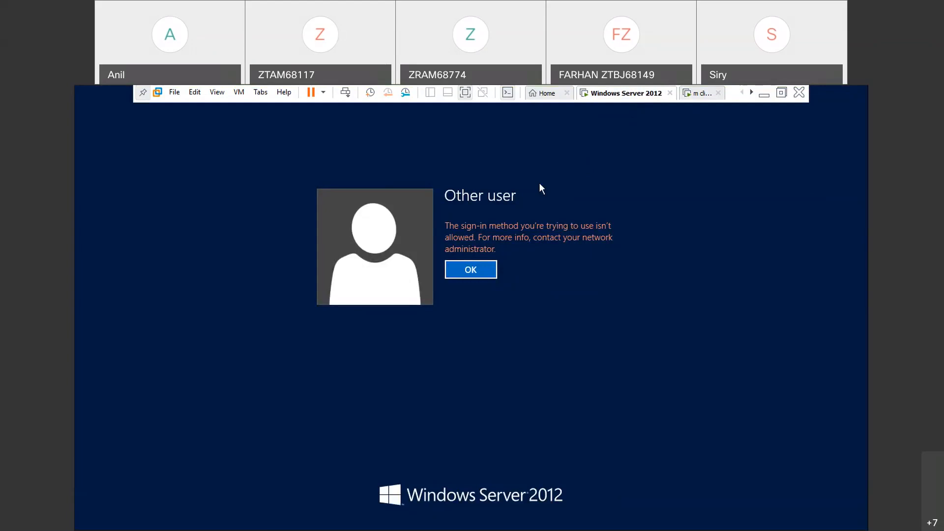
click(475, 269)
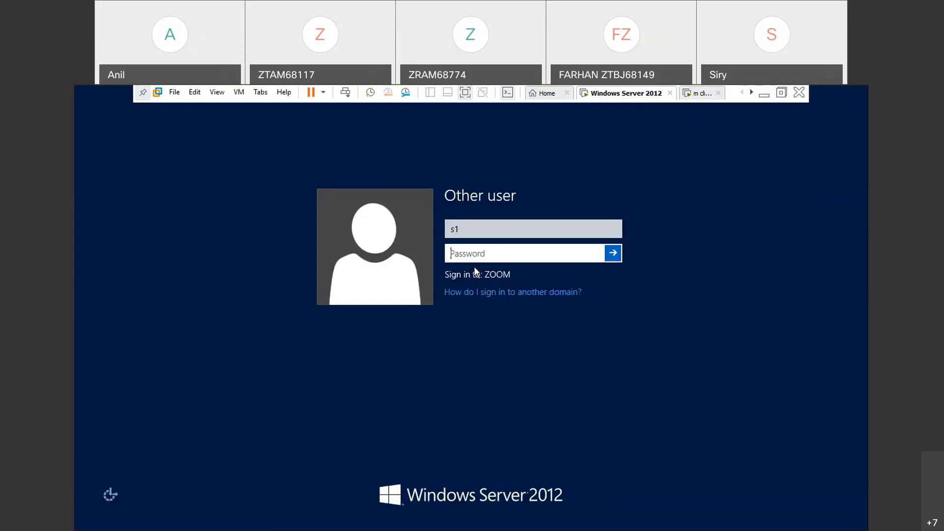
click(297, 205)
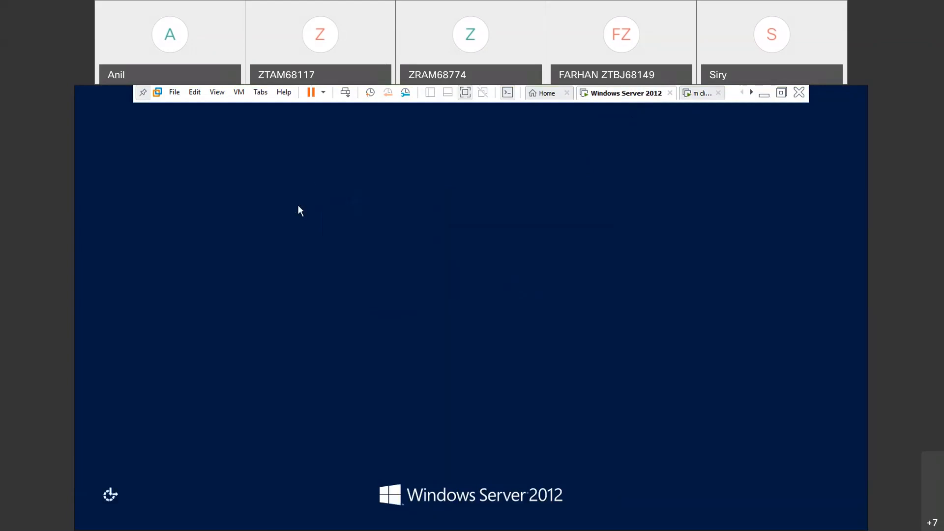
click(425, 236)
text(P@ssw0r)
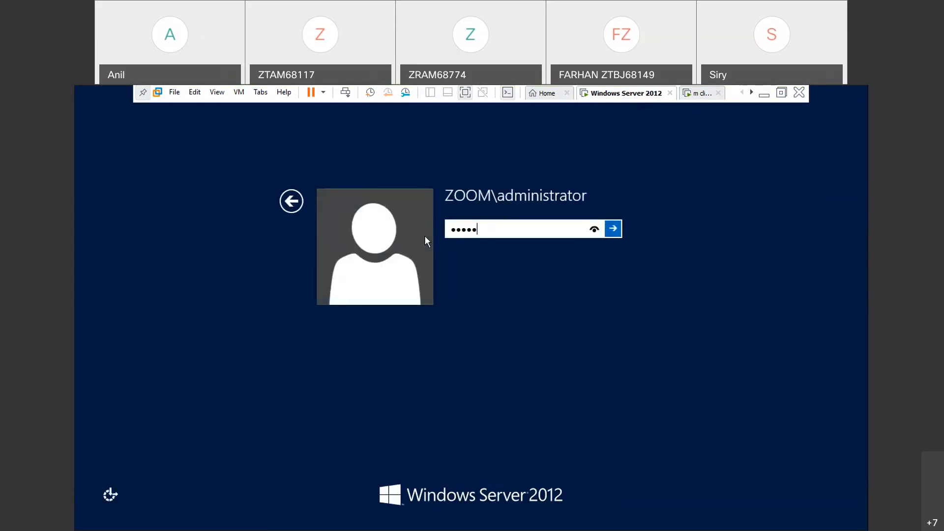
text(d)
key(Return)
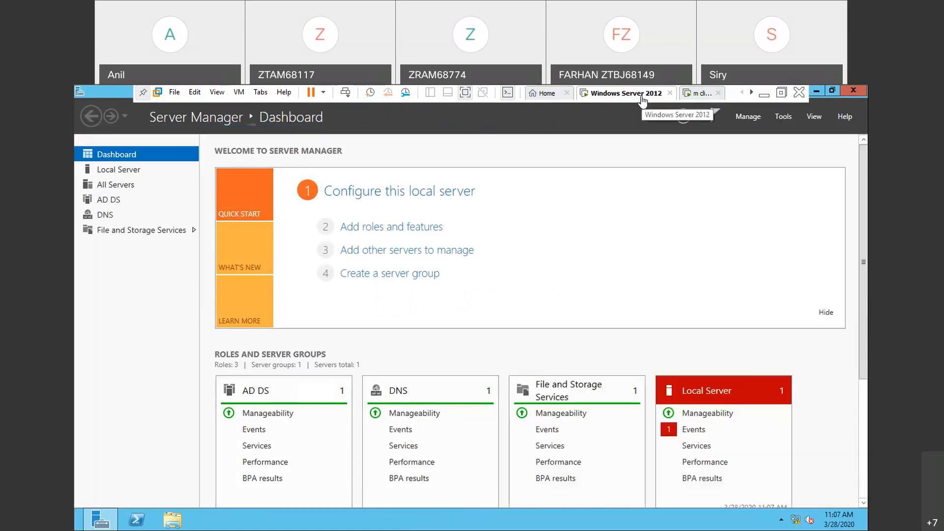
- Open Group Policy Management and show the Default-First-Site-Name site under Sites
click(786, 118)
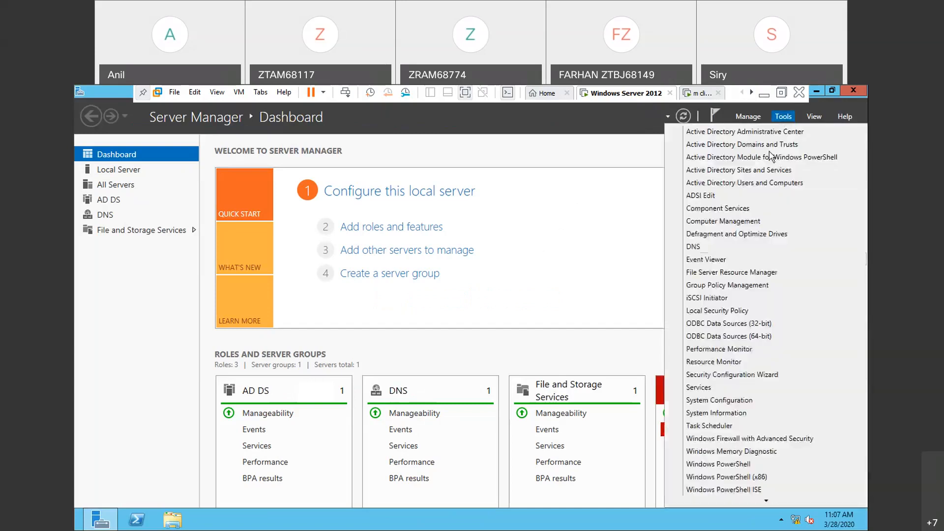
click(713, 285)
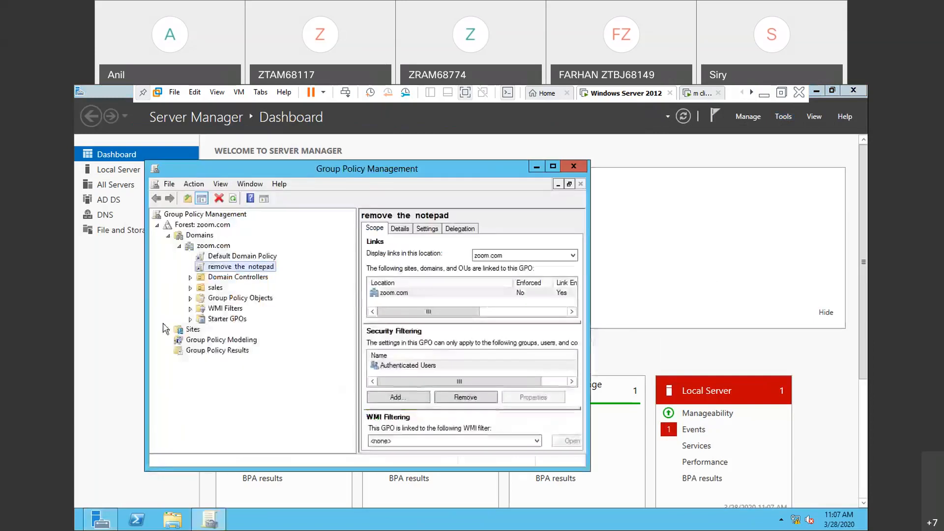
click(195, 332)
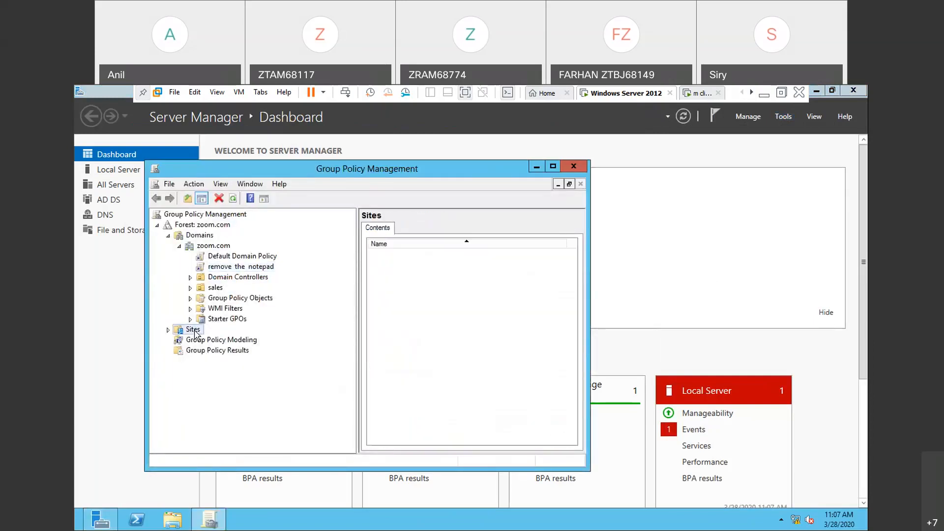
right_click(195, 332)
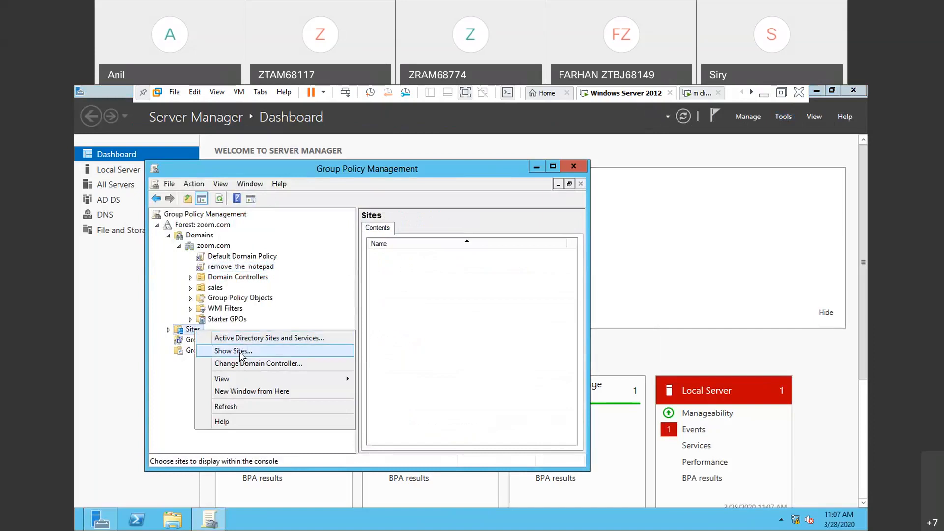
click(241, 353)
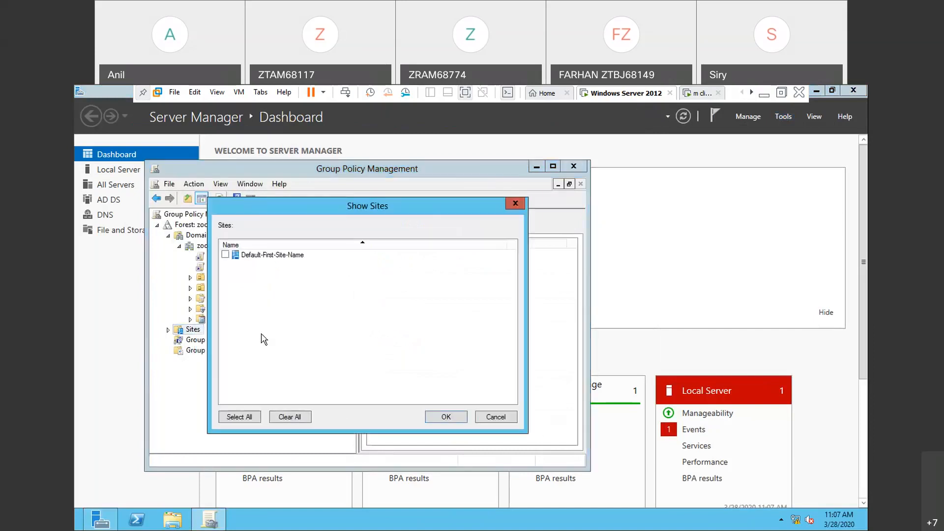
click(224, 255)
click(447, 418)
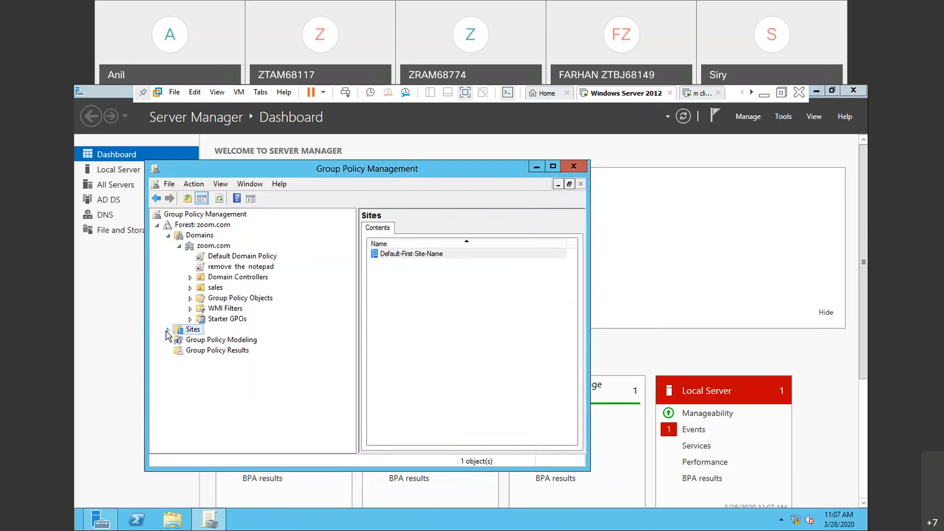
- Link the existing "deny the run" GPO to the Default-First-Site-Name site and run gpupdate
click(167, 331)
click(238, 341)
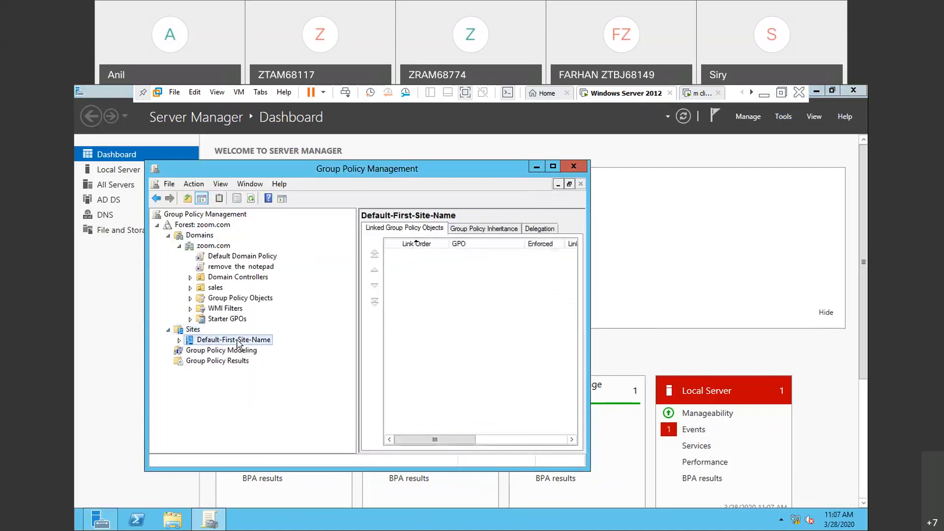
right_click(238, 342)
click(274, 346)
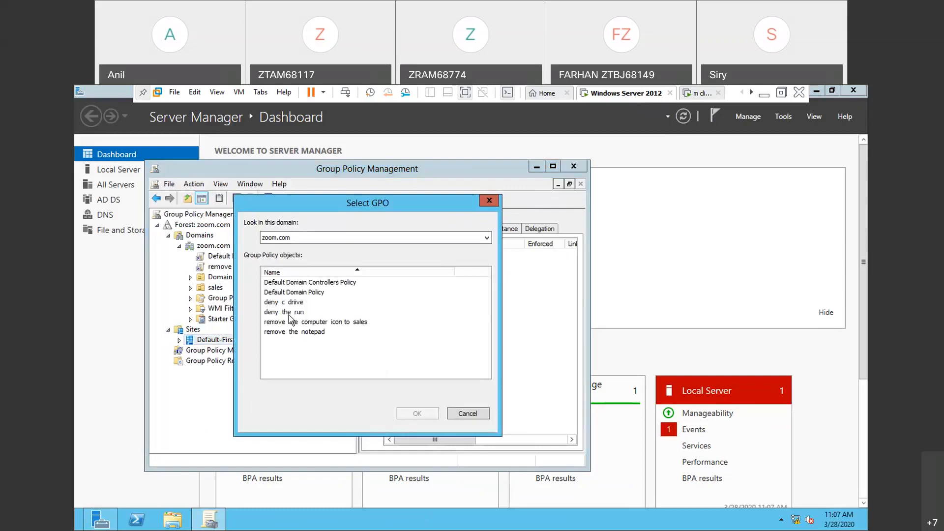
click(290, 313)
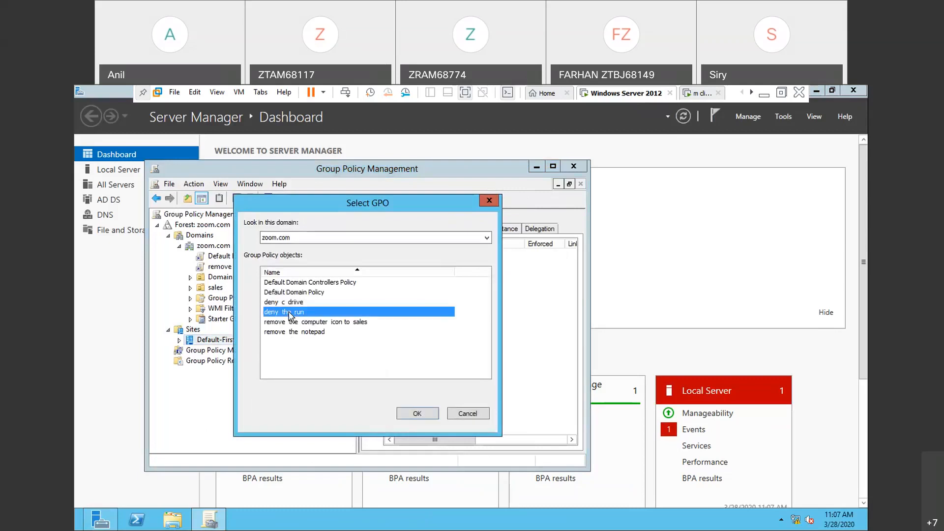
click(416, 415)
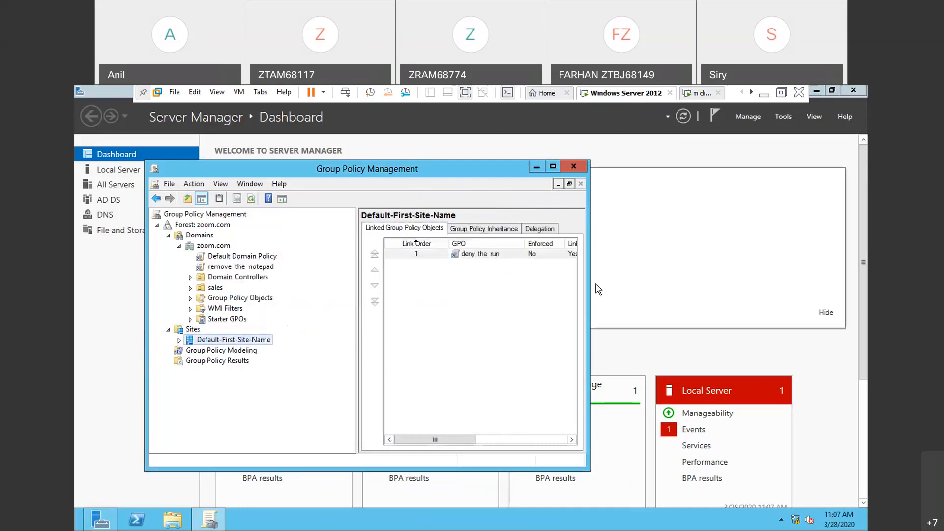
key(super+r)
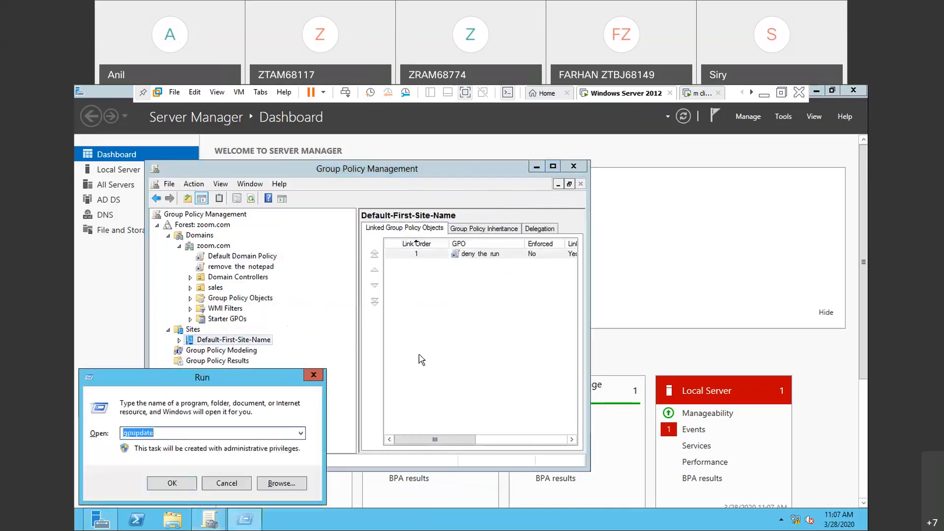
key(Return)
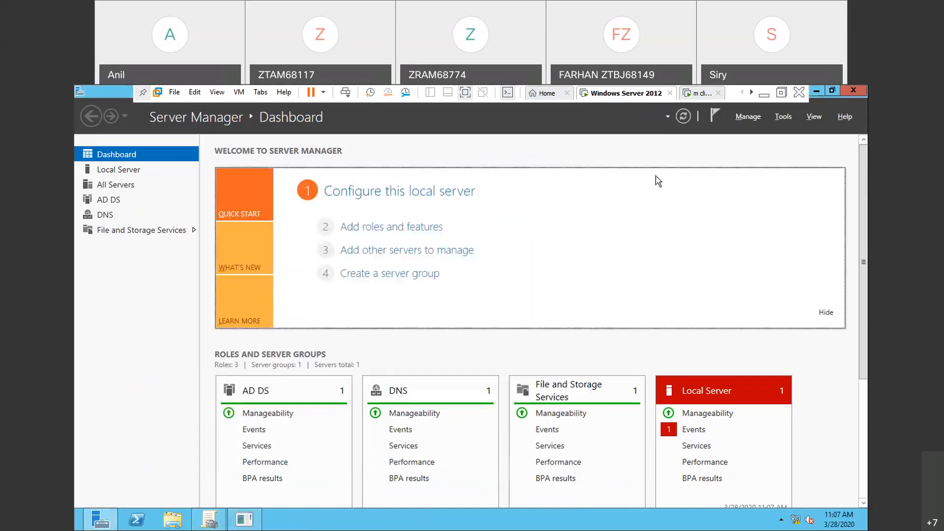
- Sign out of the server and try to sign in there to the ZOOM domain as user u2
key(ctrl+alt+Insert)
click(421, 249)
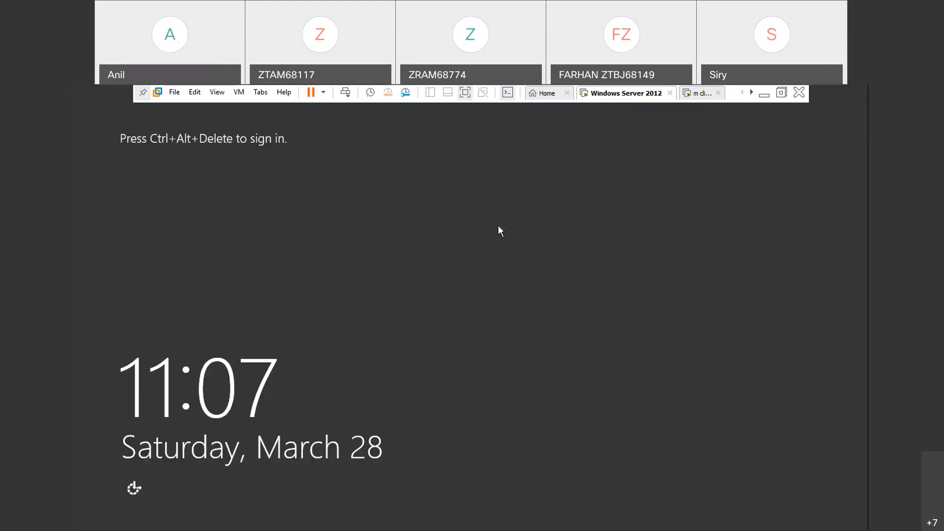
key(ctrl+alt+Insert)
click(503, 248)
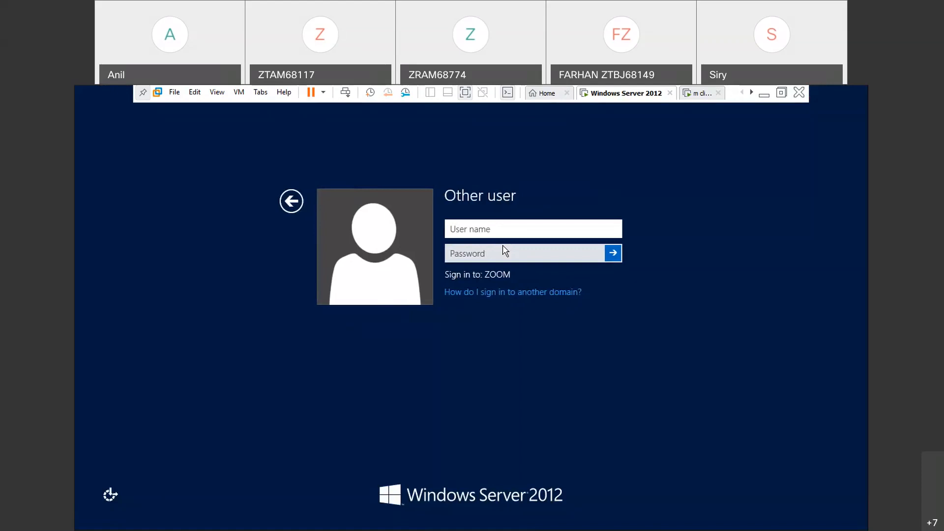
key(Return)
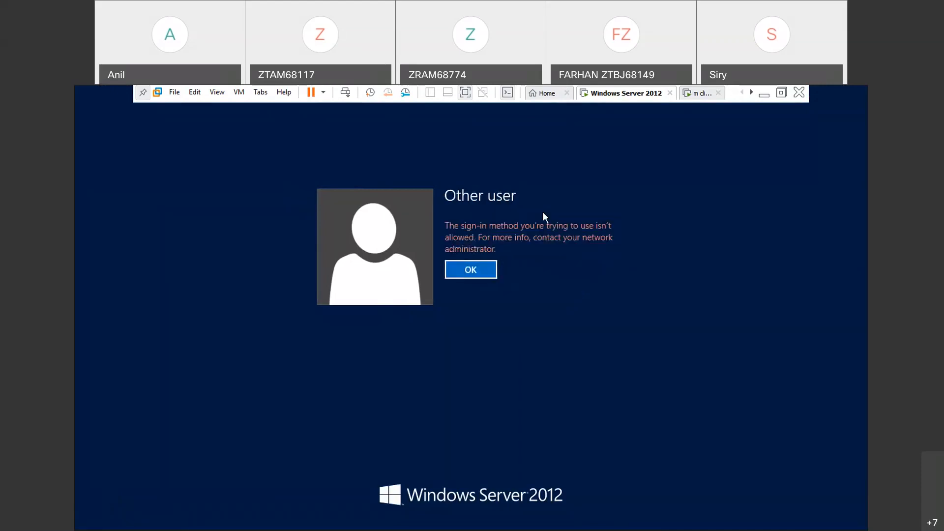
click(489, 266)
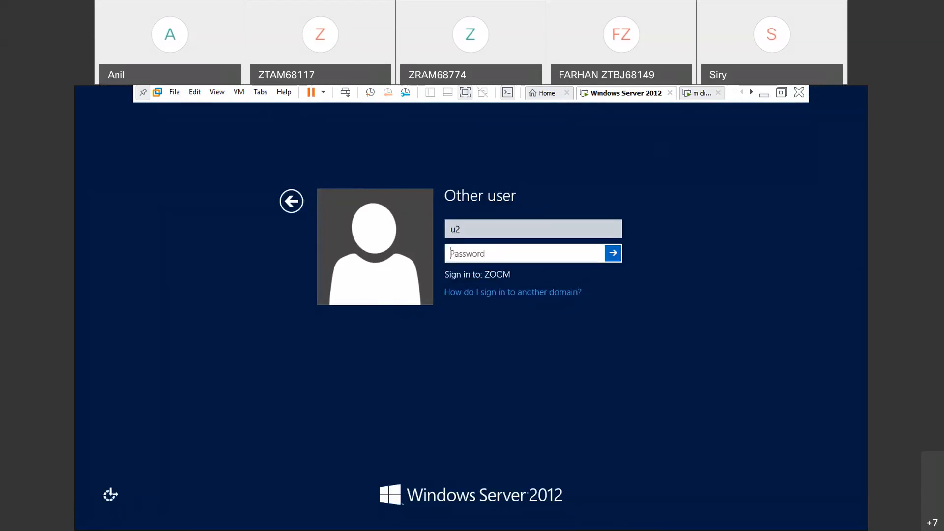
- Switch to the client virtual machine, sign out of the current session, and sign in again as u2
click(701, 99)
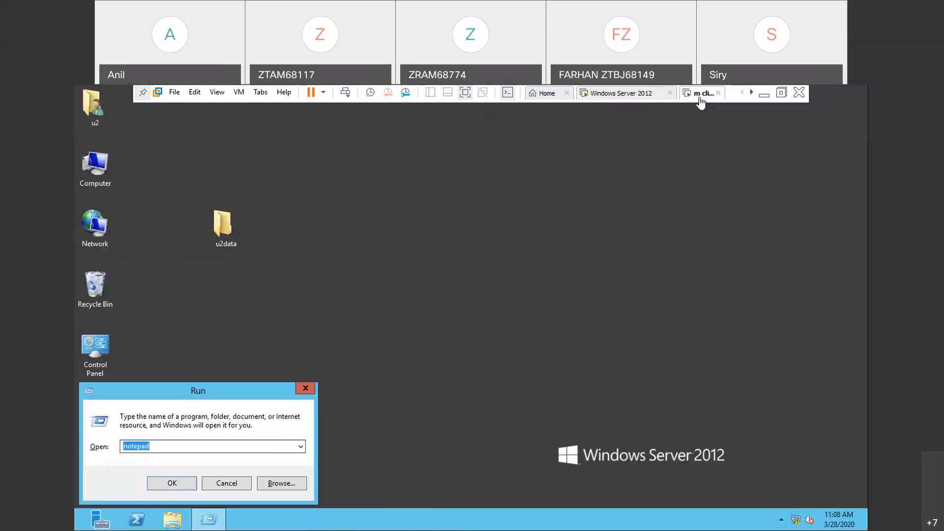
key(ctrl+alt+Insert)
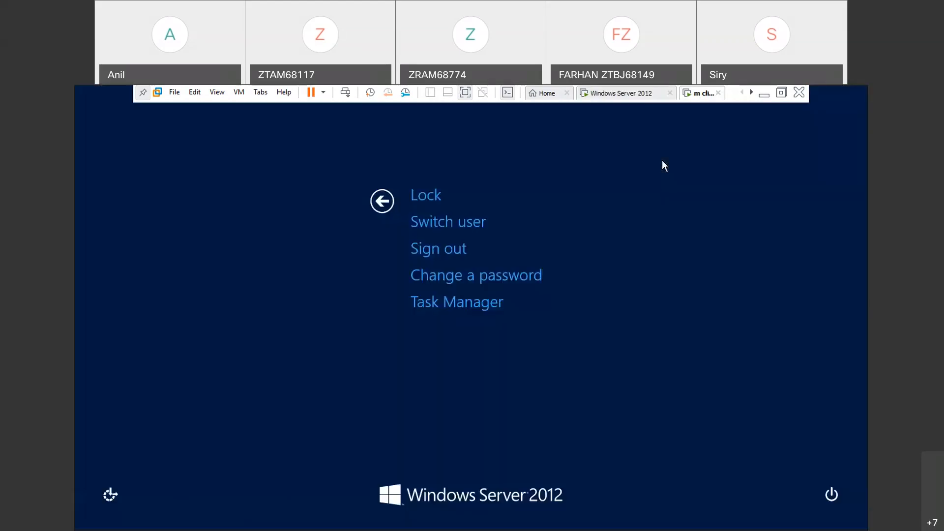
click(418, 247)
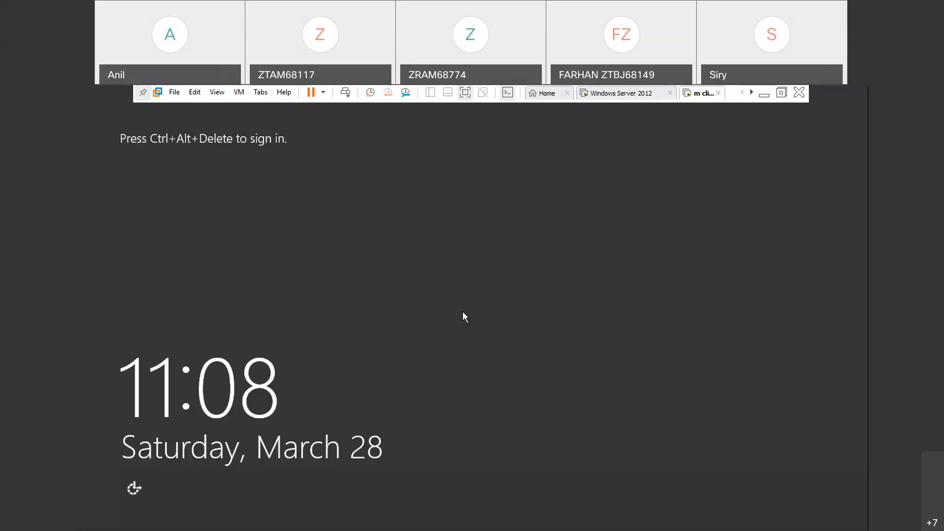
key(ctrl+alt+Insert)
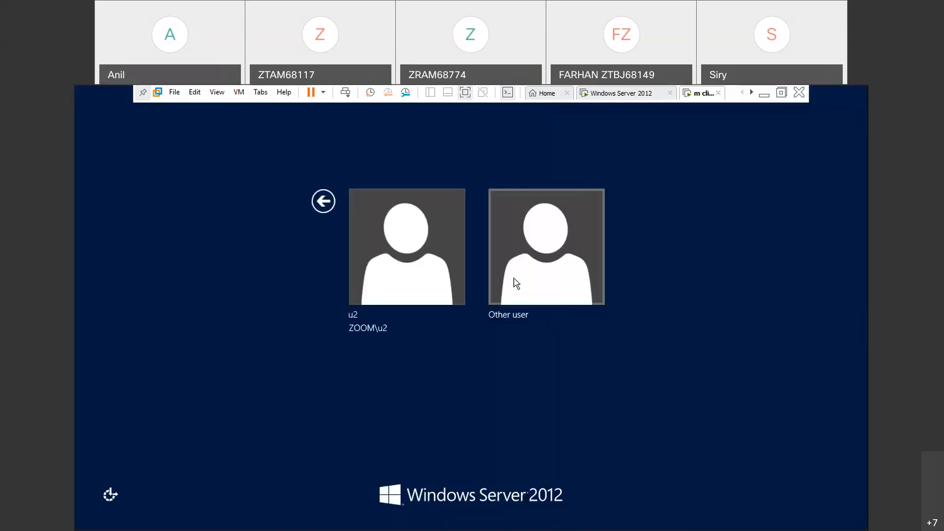
click(409, 289)
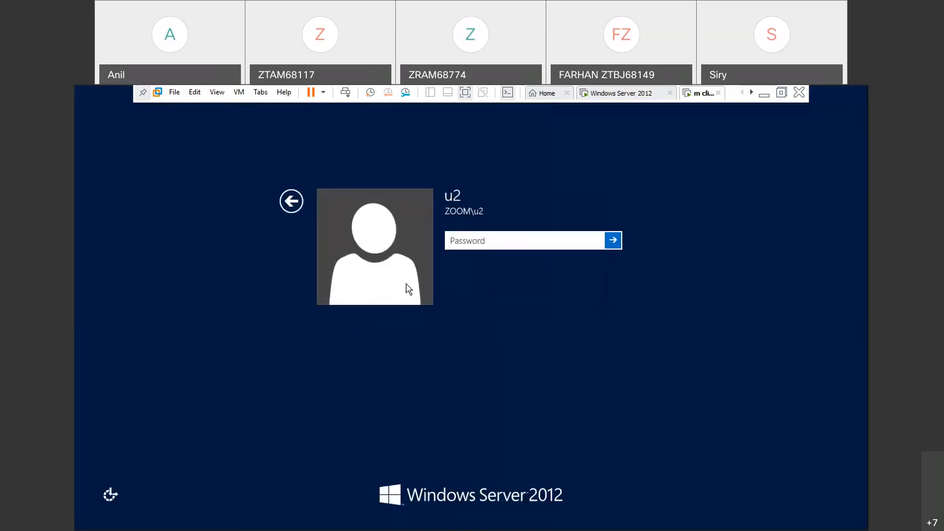
key(Return)
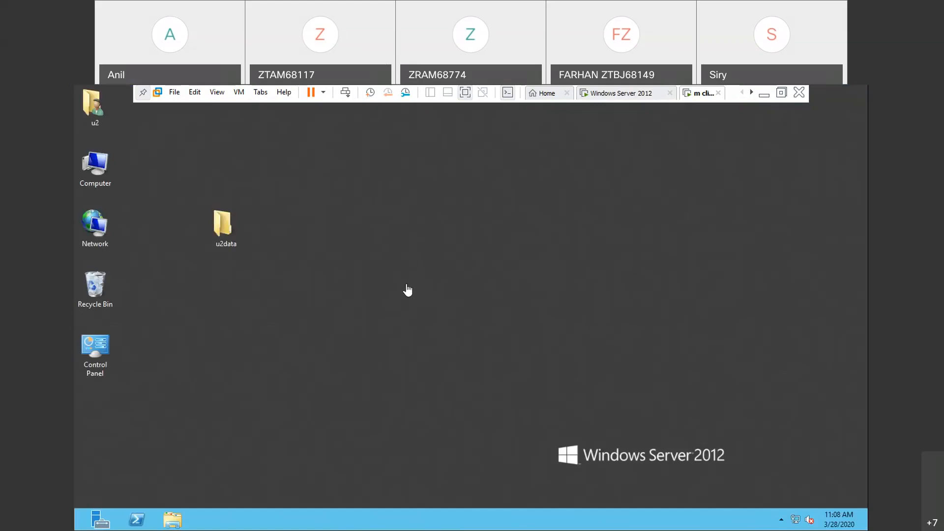
- Test access to Run in the u2 session on the client, dismiss the message, and repeat the test
key(super+r)
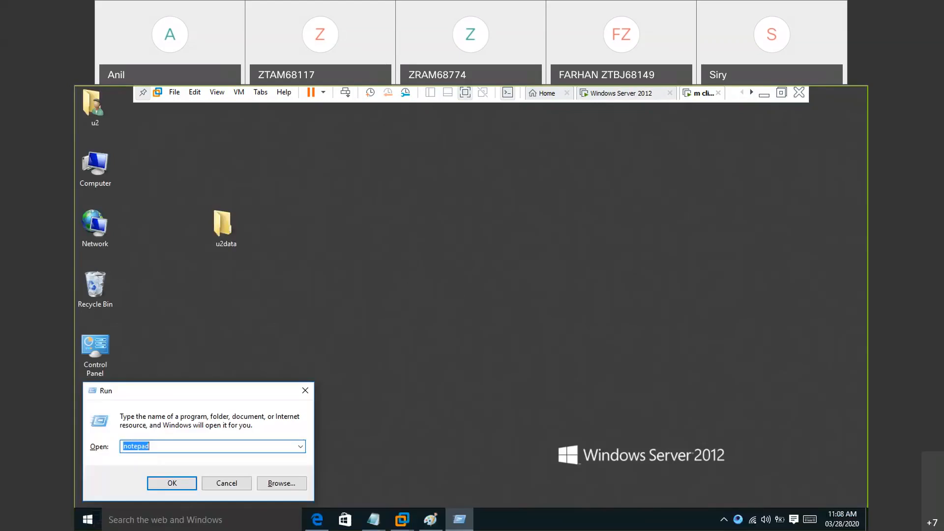
click(412, 282)
key(super+r)
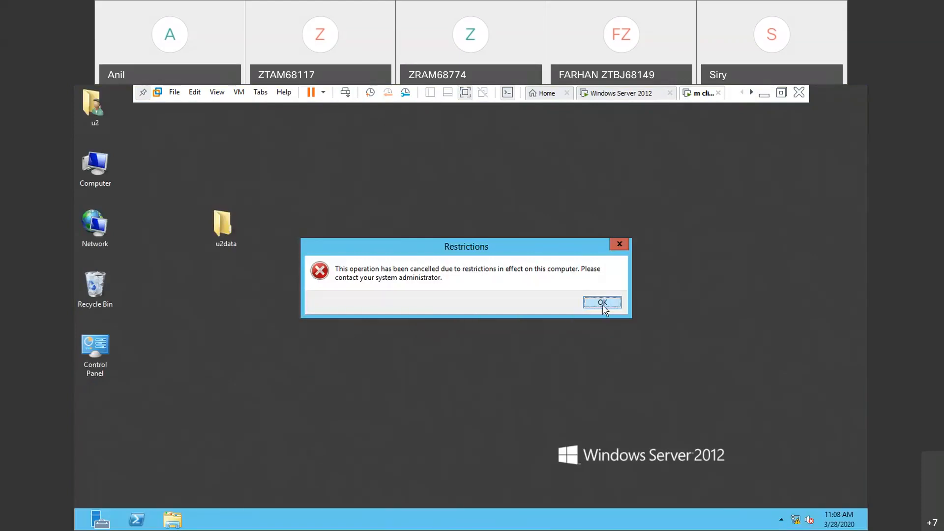
click(621, 244)
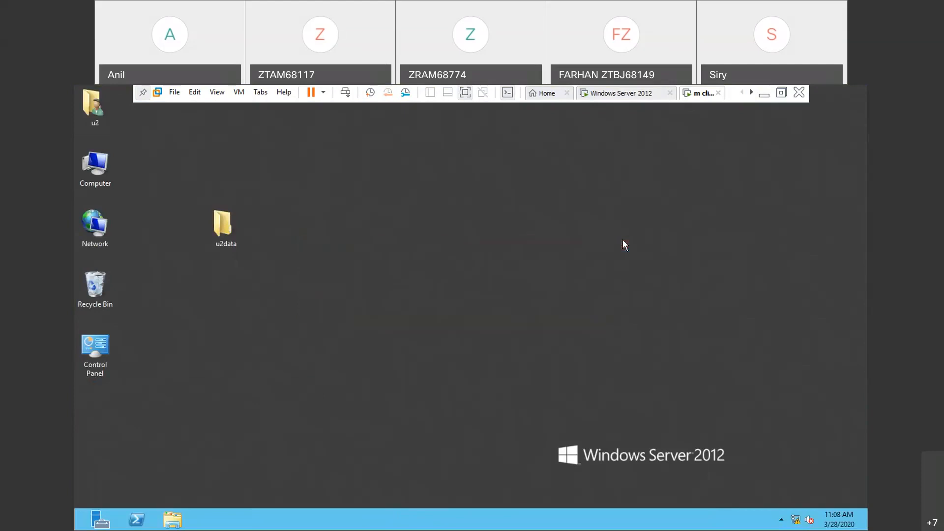
key(super)
key(super)
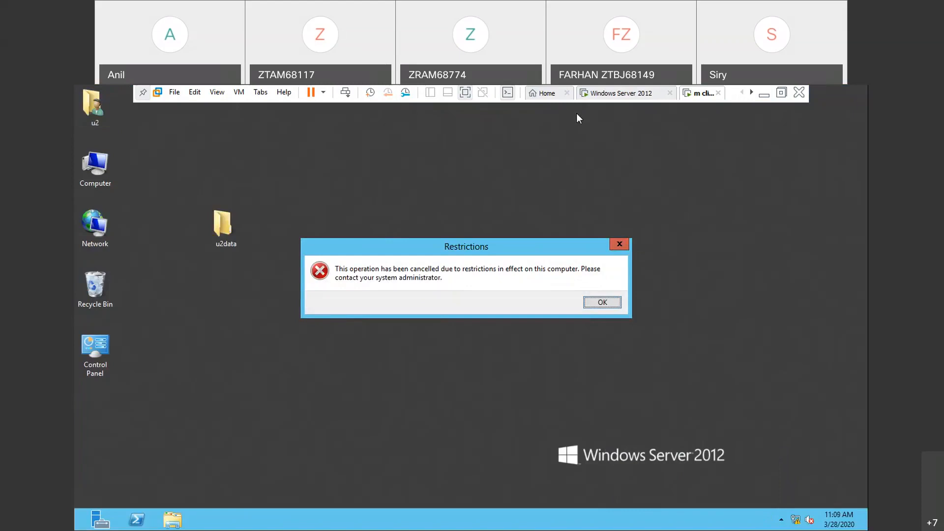
click(618, 100)
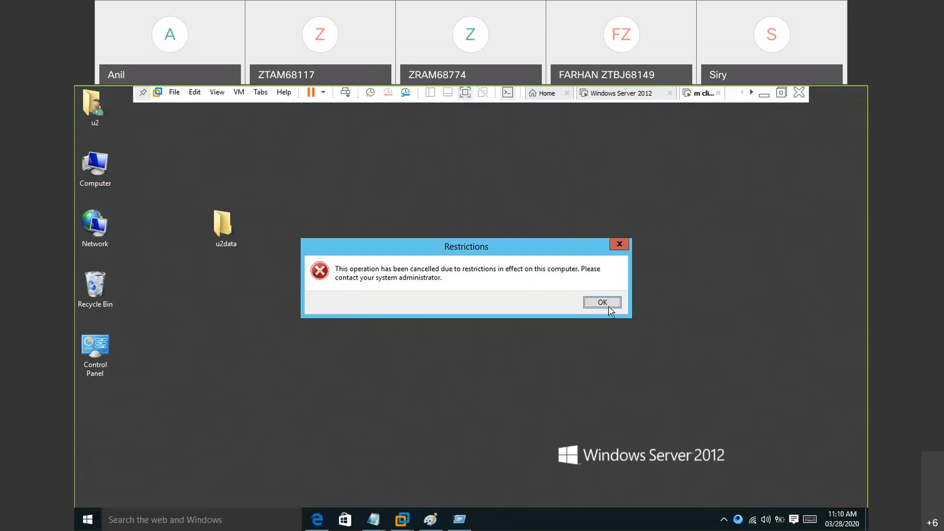
click(653, 278)
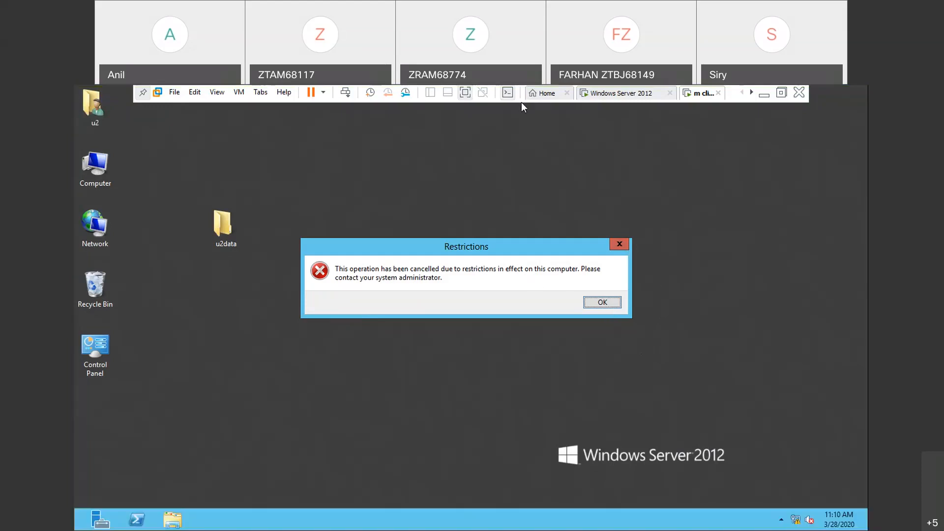
click(614, 108)
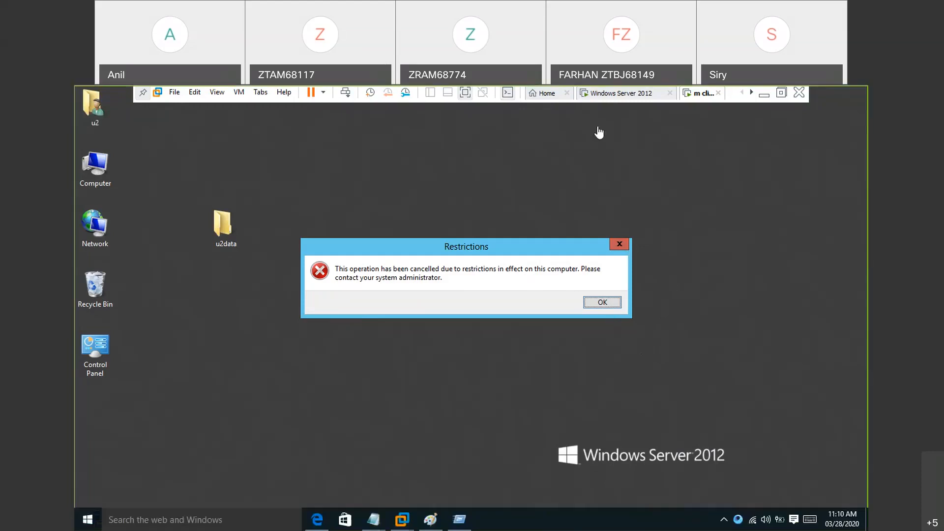